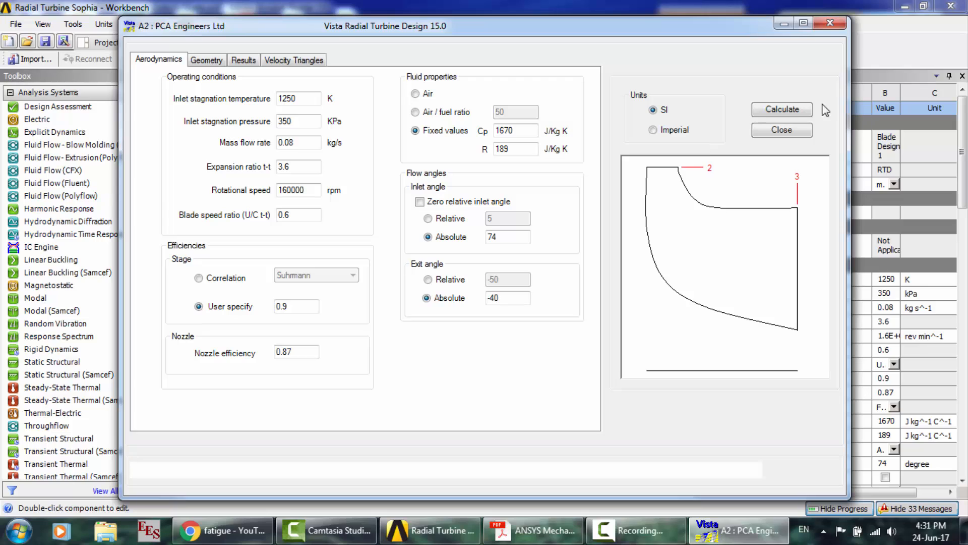
# - Review the turbine's geometry, aerodynamic inputs, results and velocity triangles in the Vista RTD design, and close it
pyautogui.click(219, 65)
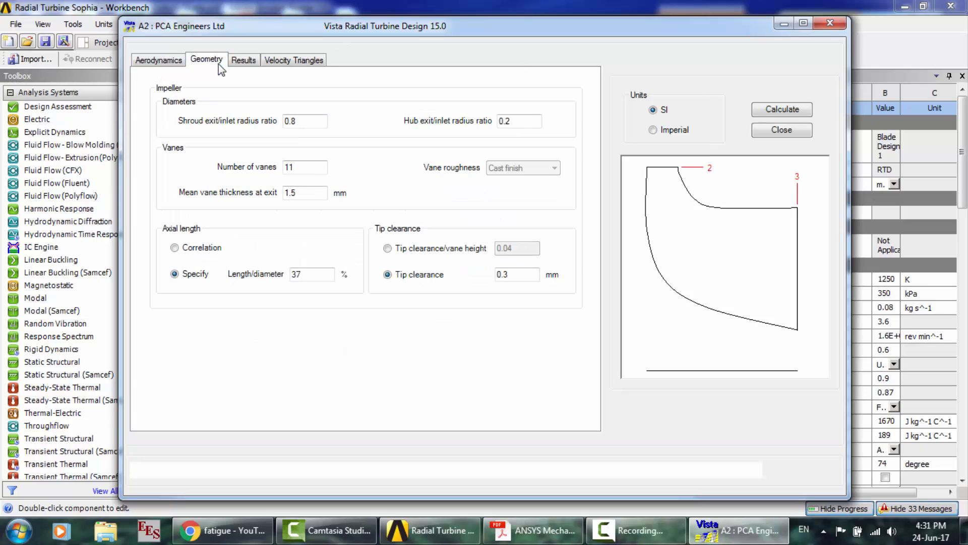
pyautogui.click(164, 60)
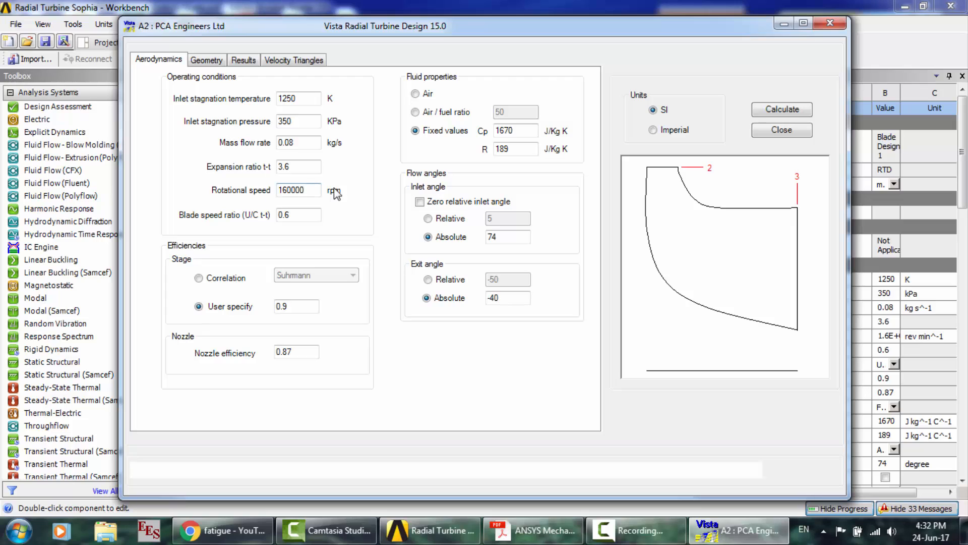
pyautogui.click(201, 62)
pyautogui.click(255, 63)
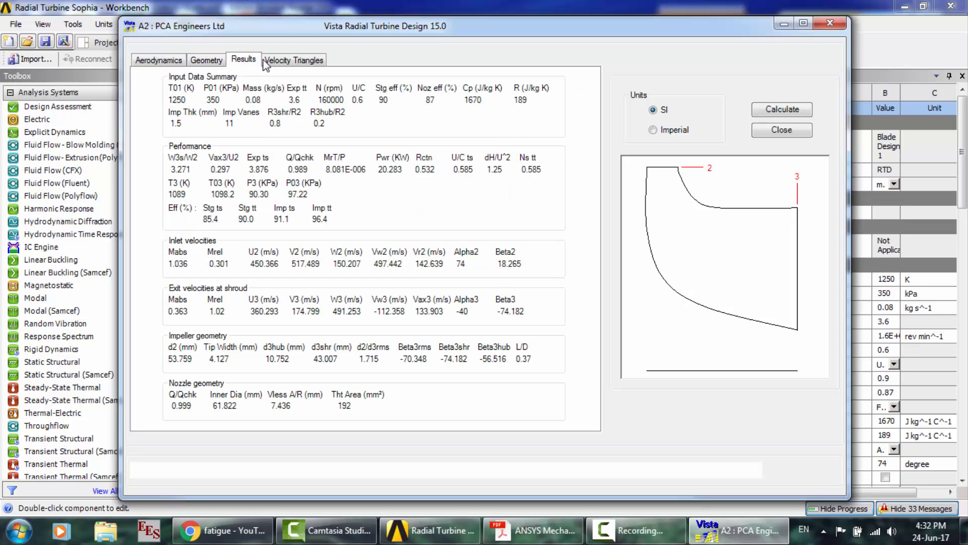
pyautogui.click(270, 62)
pyautogui.click(223, 60)
pyautogui.click(240, 60)
pyautogui.click(294, 60)
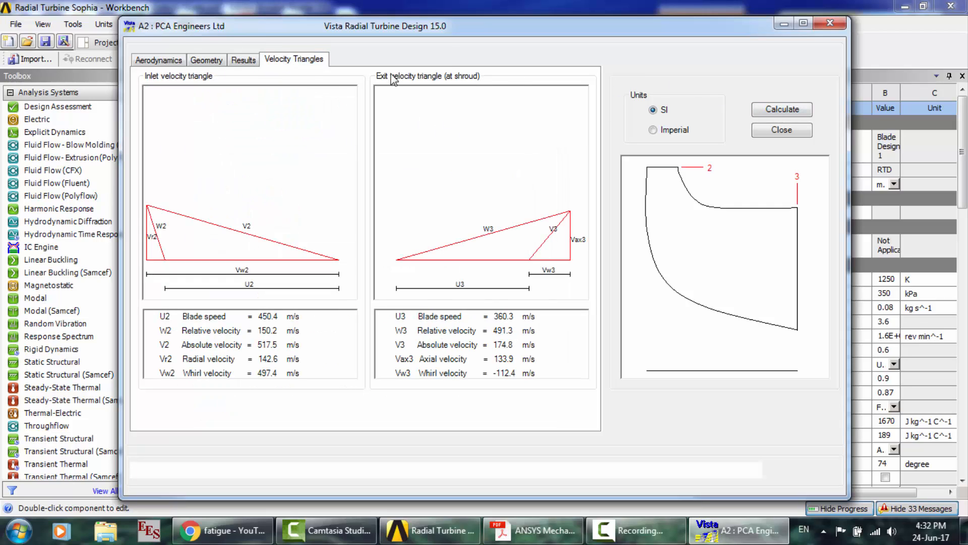
pyautogui.click(162, 63)
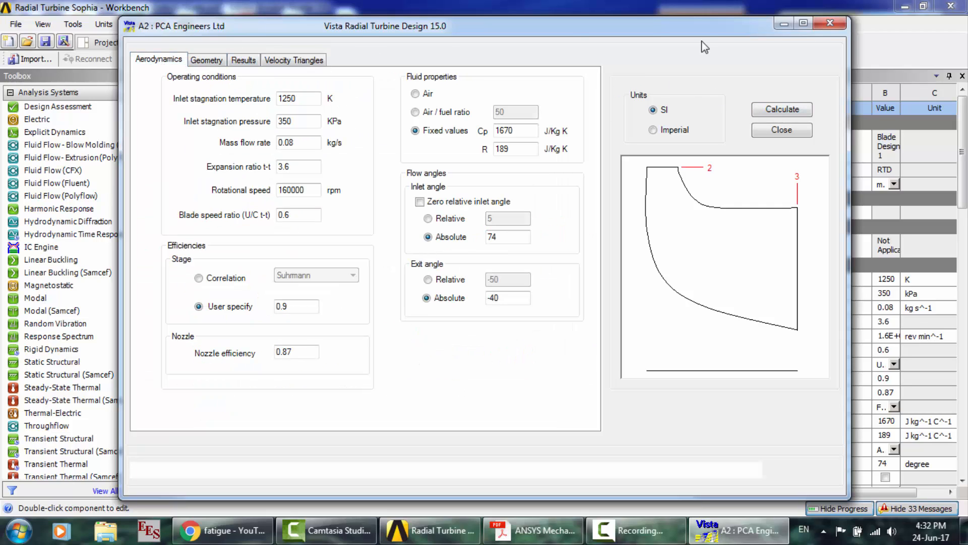
pyautogui.click(833, 22)
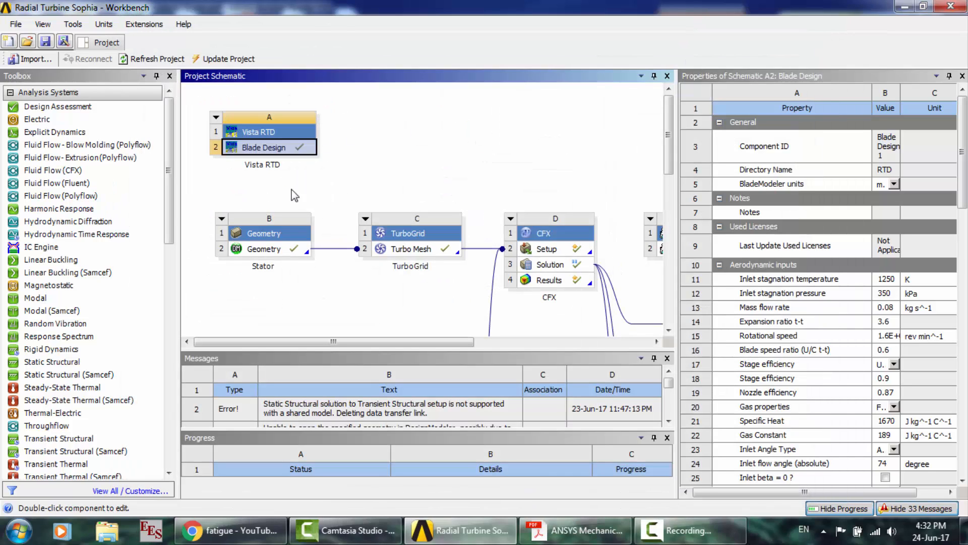
# - Show which new systems the Vista RTD blade design can create, and open the Rotor geometry in DesignModeler
pyautogui.rightClick(275, 158)
pyautogui.moveTo(392, 212)
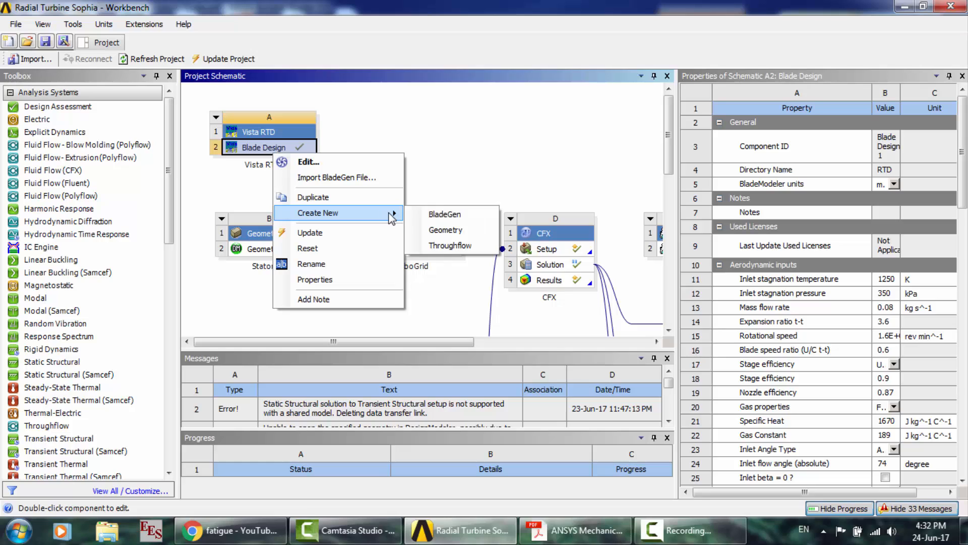
pyautogui.click(669, 153)
pyautogui.moveTo(668, 153); pyautogui.dragTo(668, 298)
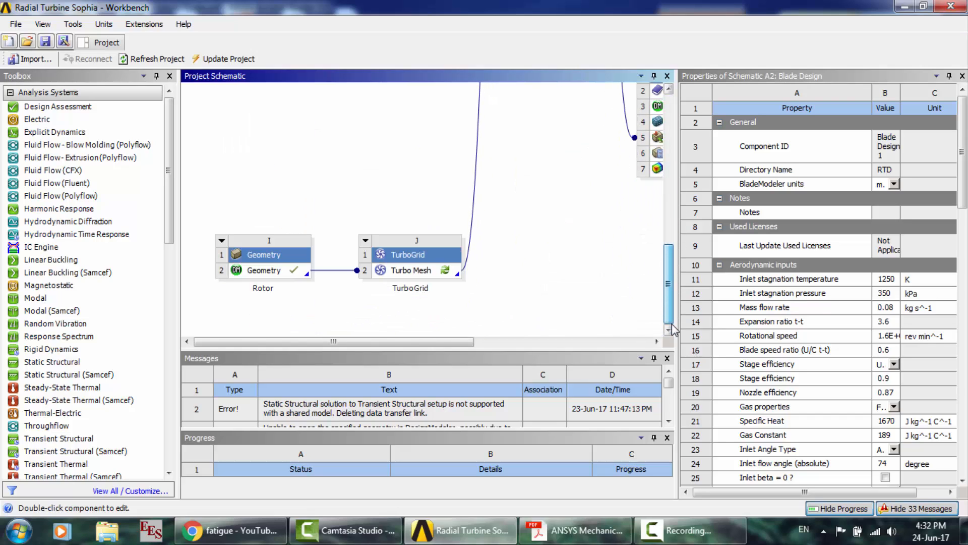
pyautogui.click(277, 271)
pyautogui.doubleClick(277, 271)
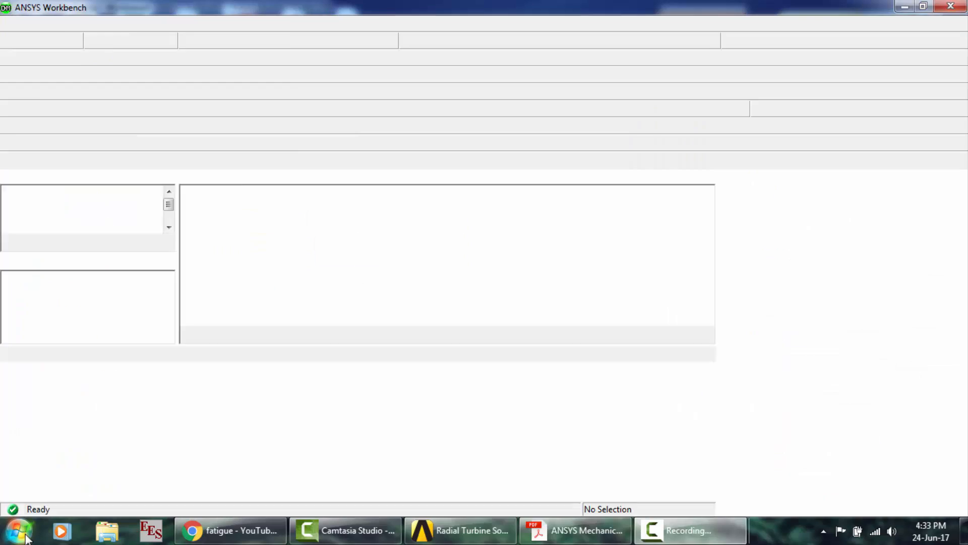
# - Switch back to the Workbench project and bring the Vista RTD, Stator and CFX systems into view
pyautogui.click(25, 537)
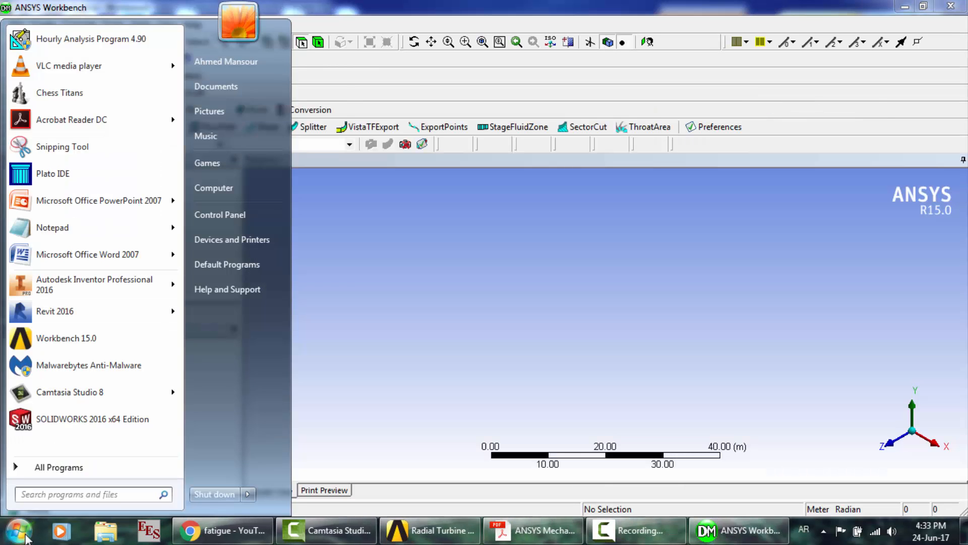
pyautogui.click(453, 530)
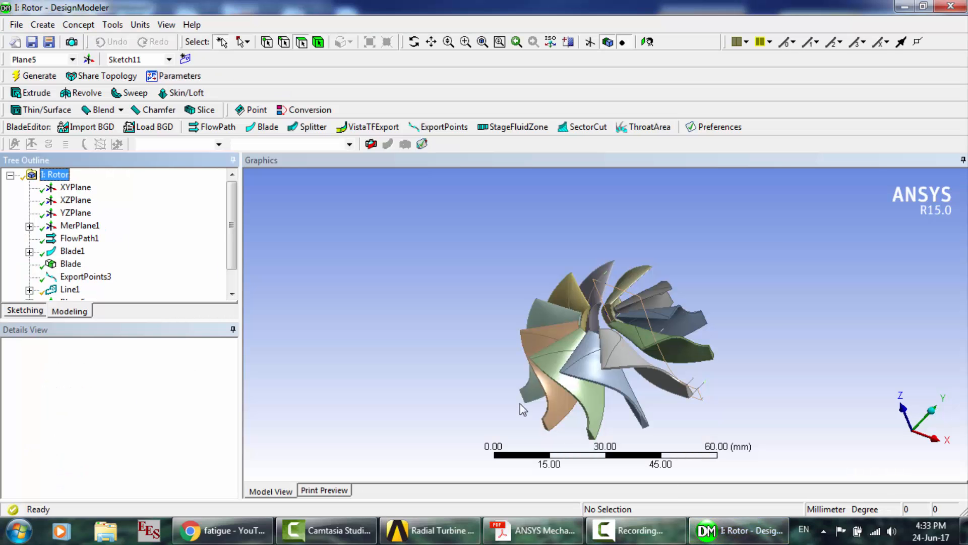
pyautogui.click(429, 531)
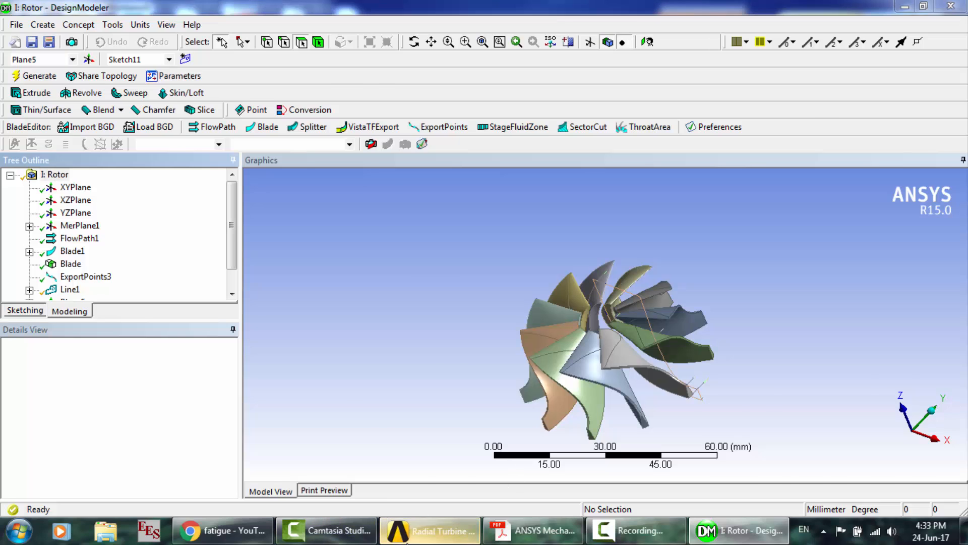
pyautogui.moveTo(668, 283); pyautogui.dragTo(669, 134)
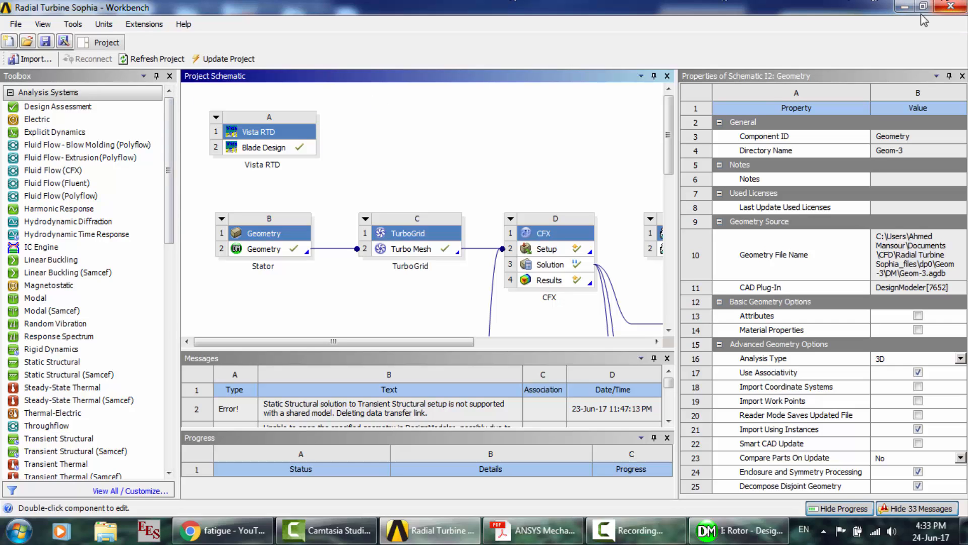
# - Search the installed programs for Cfx, launch CFX 15.0 and start CFX-Pre 15.0
pyautogui.click(19, 531)
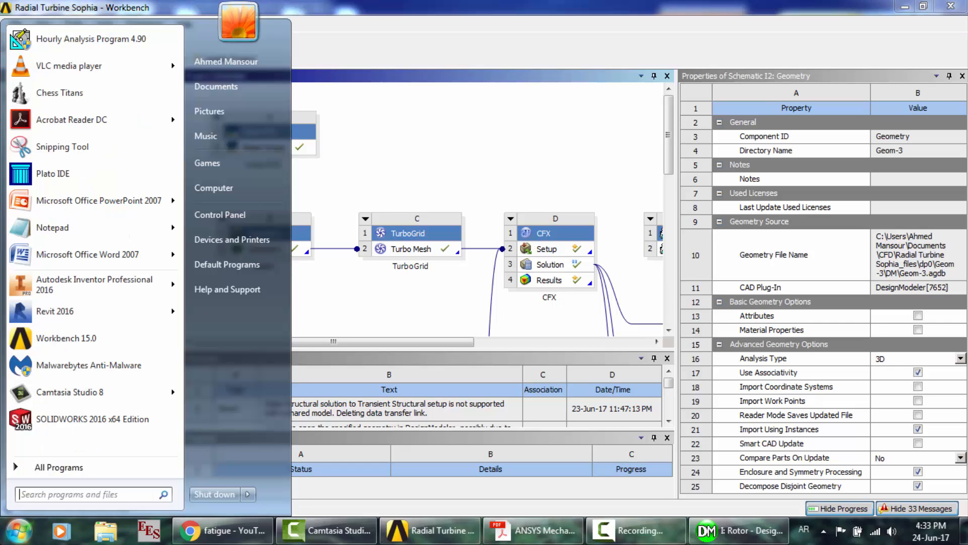
pyautogui.write('ؤبء')
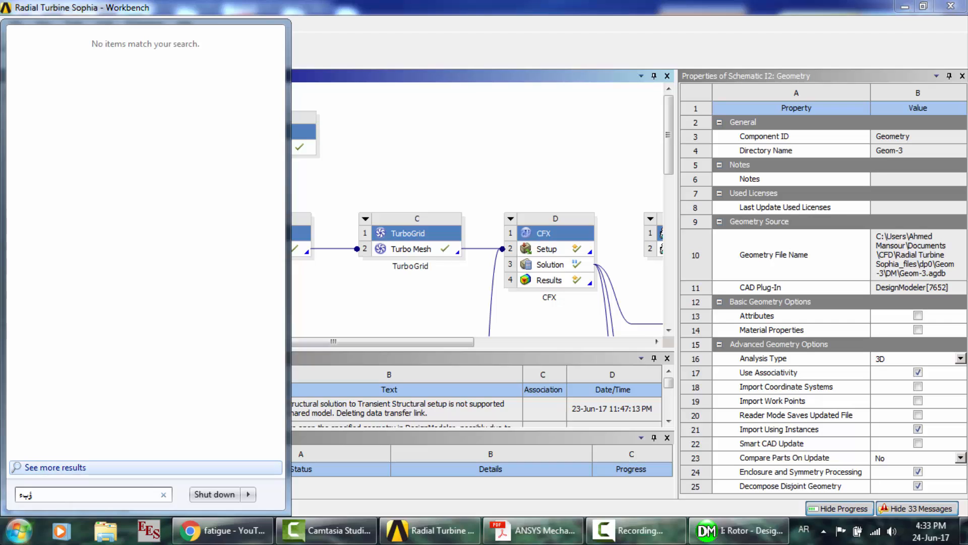
pyautogui.hotkey('ctrl', 'a')
pyautogui.hotkey('alt', 'shift')
pyautogui.write('Cfx')
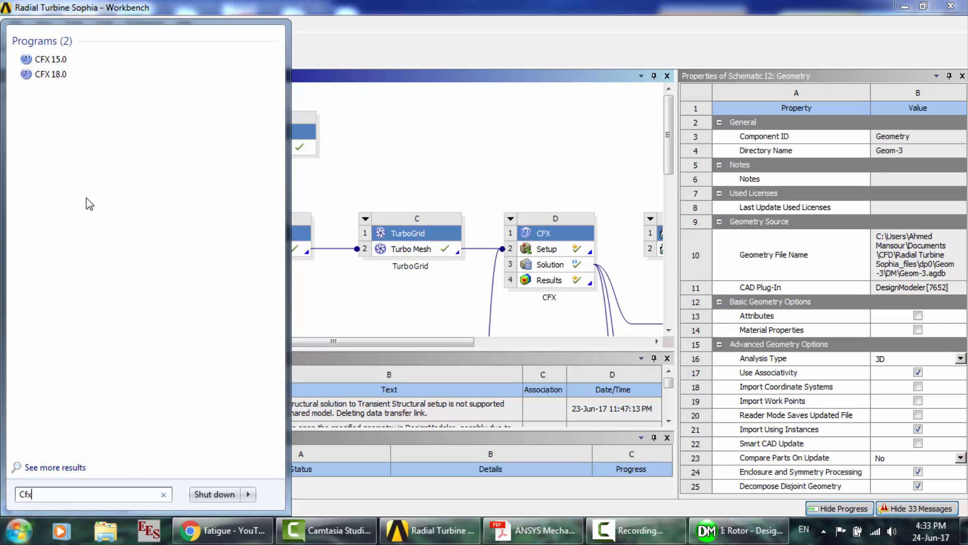
pyautogui.click(84, 65)
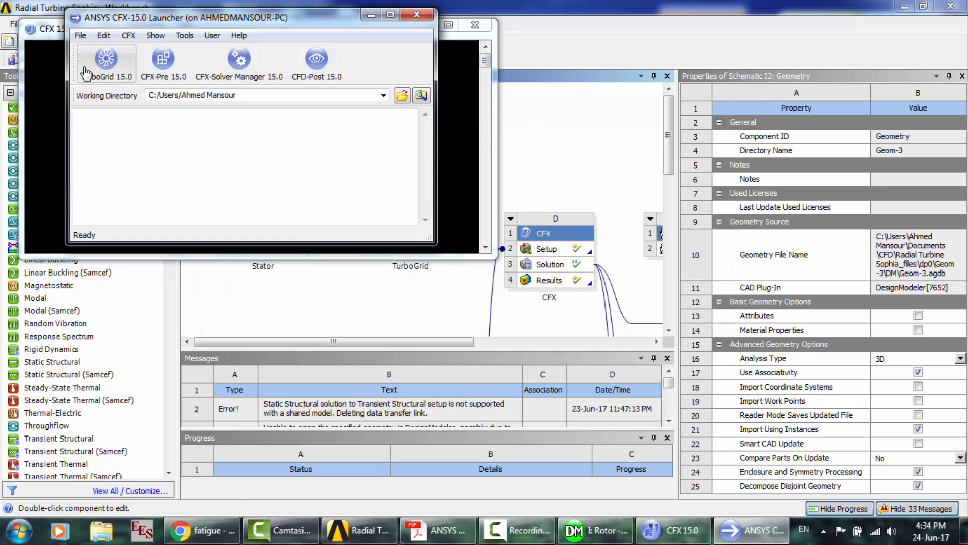
pyautogui.click(165, 75)
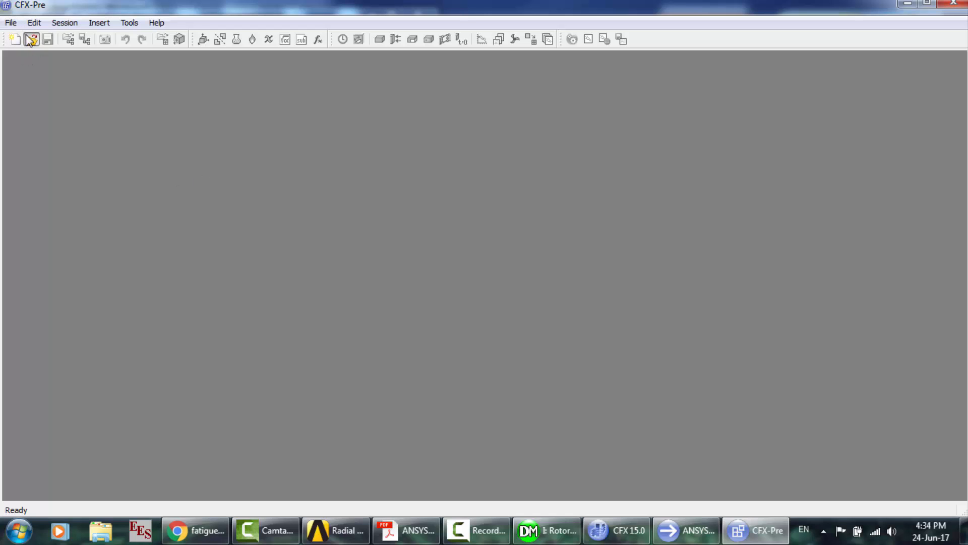
# - Start opening a case file in CFX-Pre and check the CFX setup's directory name in the Workbench project
pyautogui.click(31, 39)
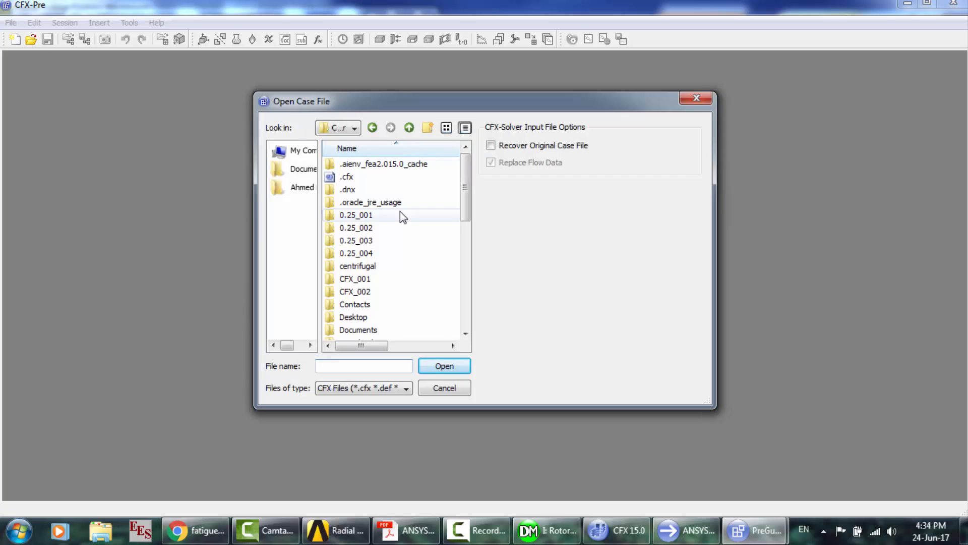
pyautogui.click(397, 282)
pyautogui.scroll(-3, 397, 283)
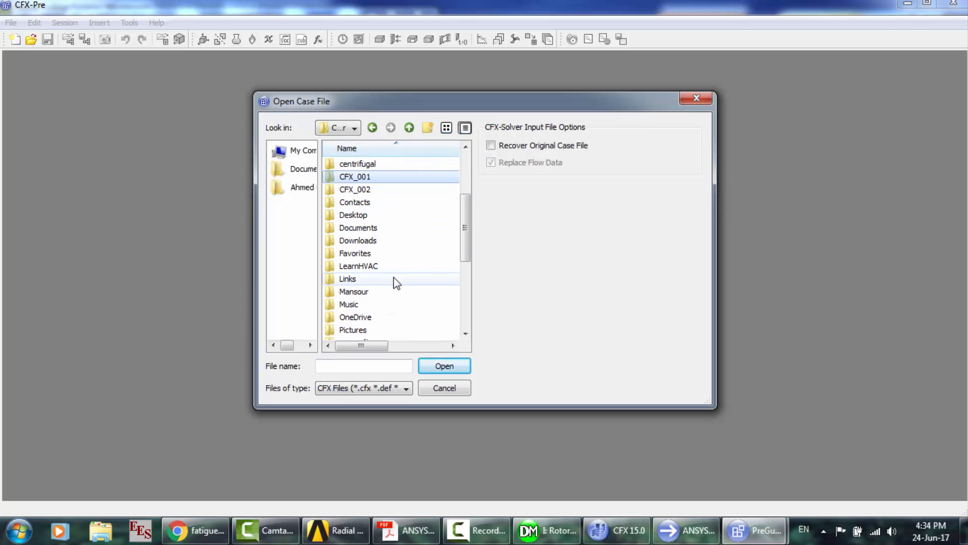
pyautogui.click(353, 527)
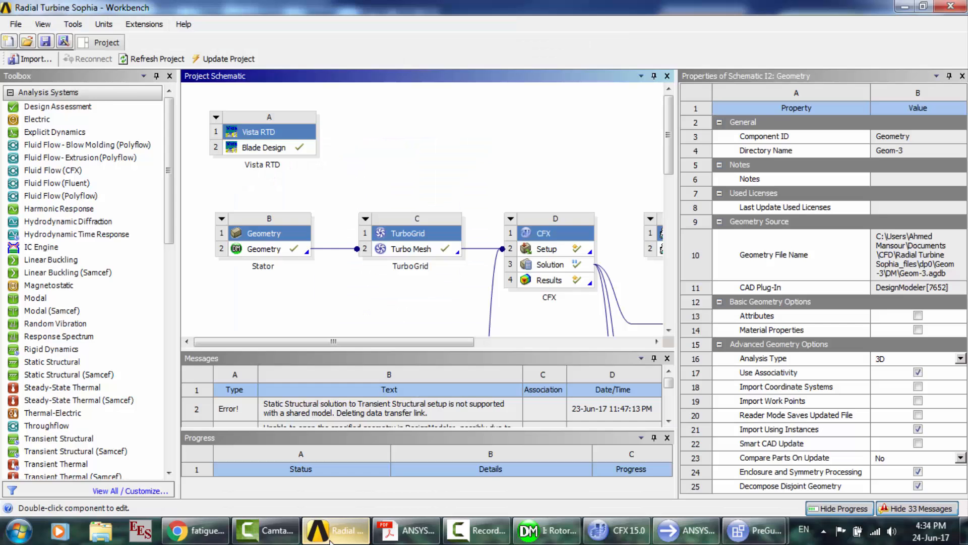
pyautogui.click(562, 249)
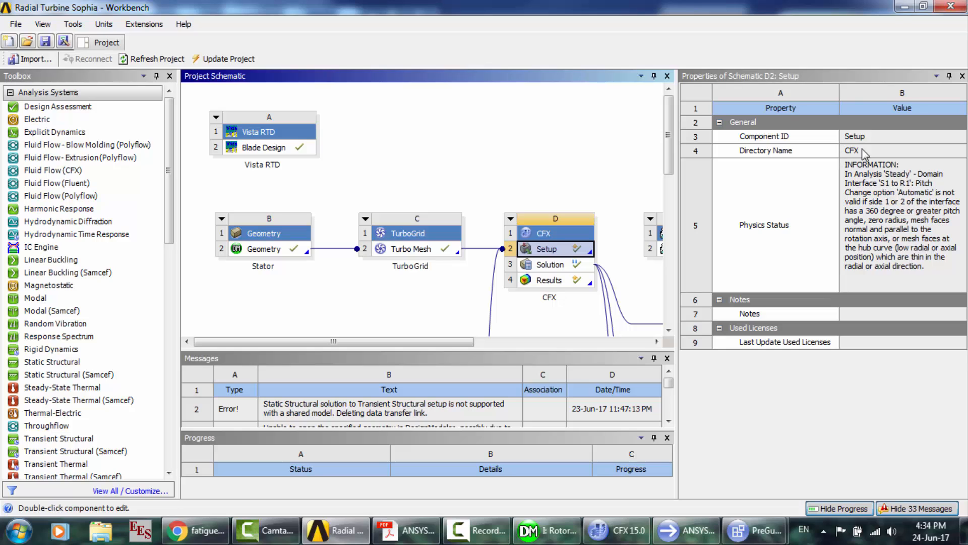
pyautogui.moveTo(754, 530)
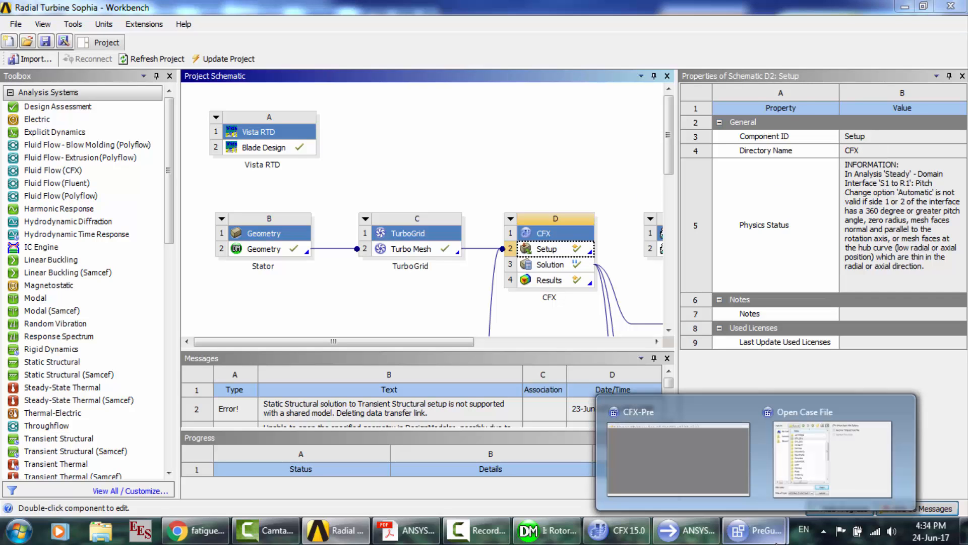
pyautogui.click(806, 452)
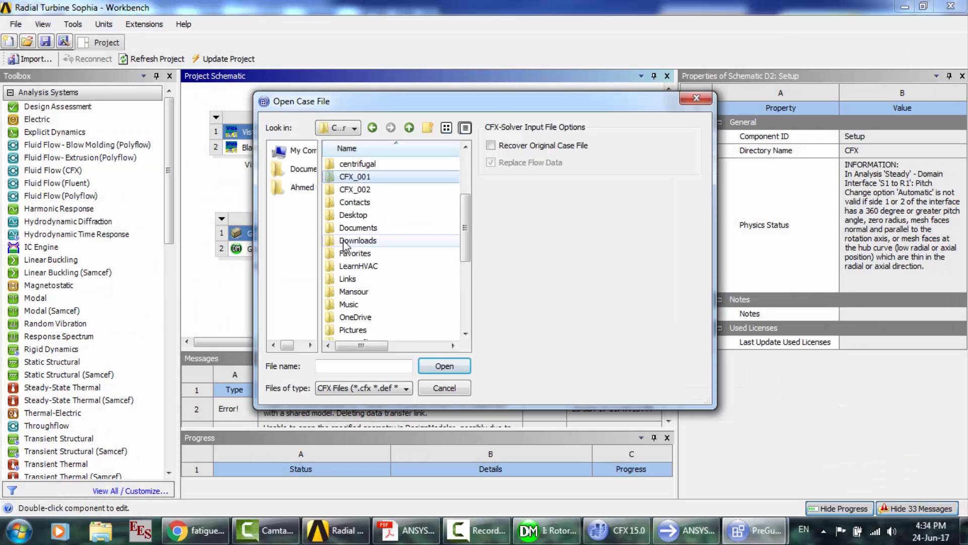
# - Open the case file CFX.cfx from the CFX folder inside Documents, CFD, Radial Turbine_files
pyautogui.click(356, 202)
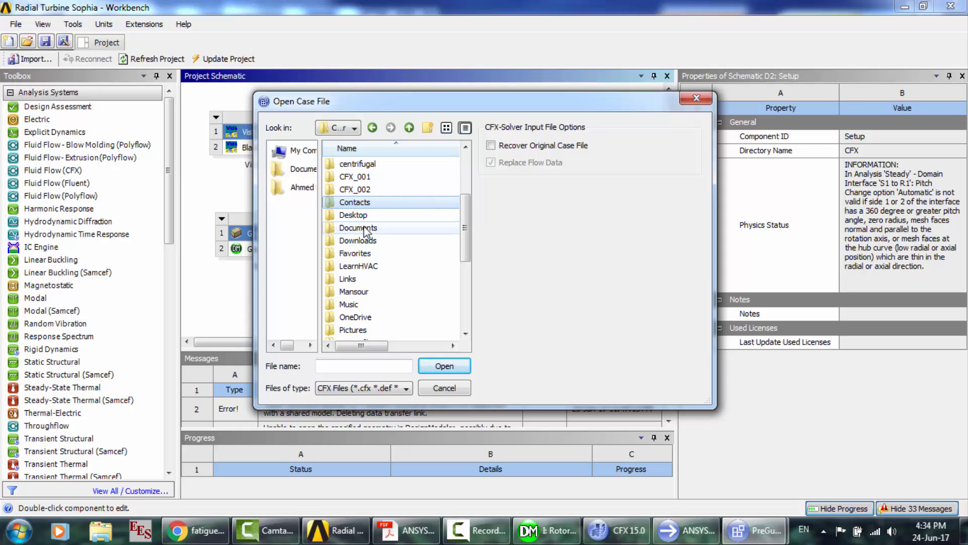
pyautogui.doubleClick(365, 228)
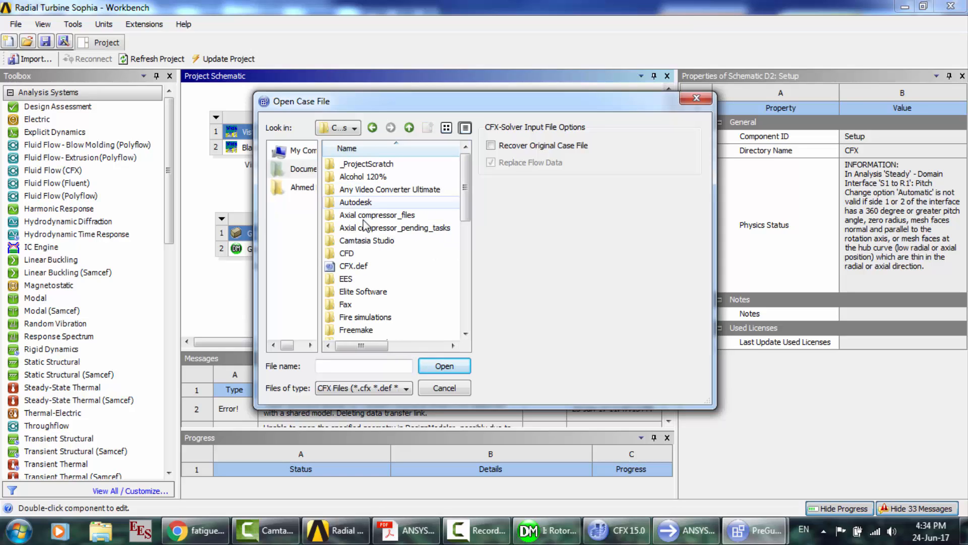
pyautogui.doubleClick(366, 255)
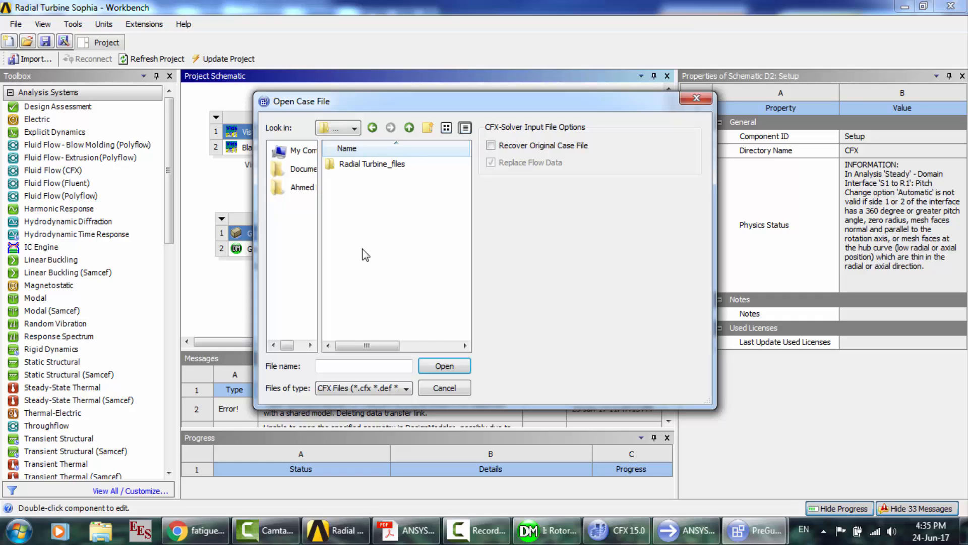
pyautogui.scroll(-8, 365, 255)
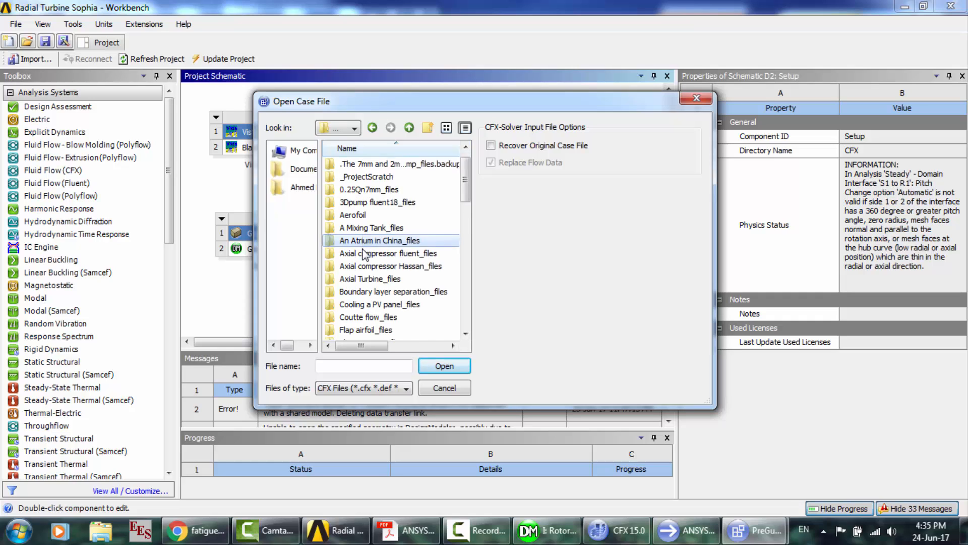
pyautogui.scroll(-3, 365, 255)
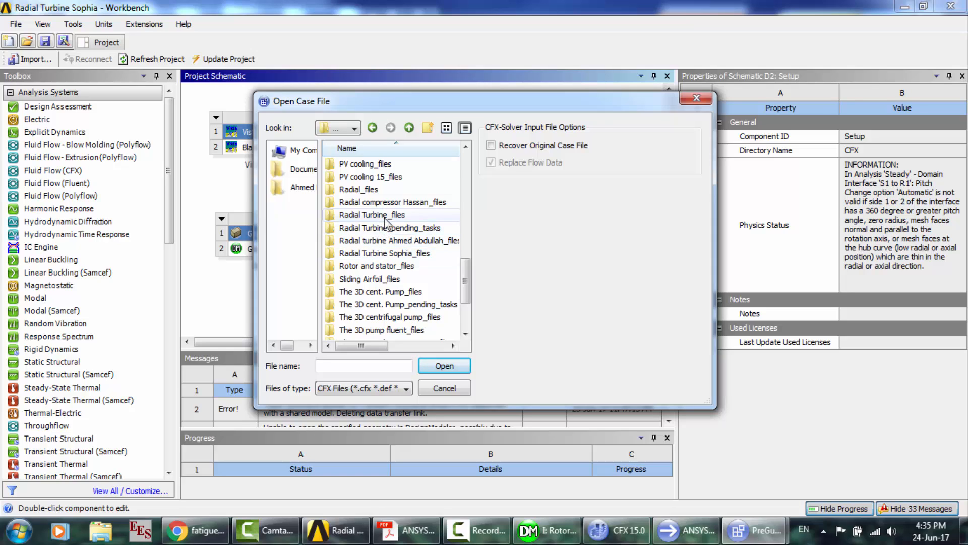
pyautogui.doubleClick(384, 216)
pyautogui.doubleClick(349, 164)
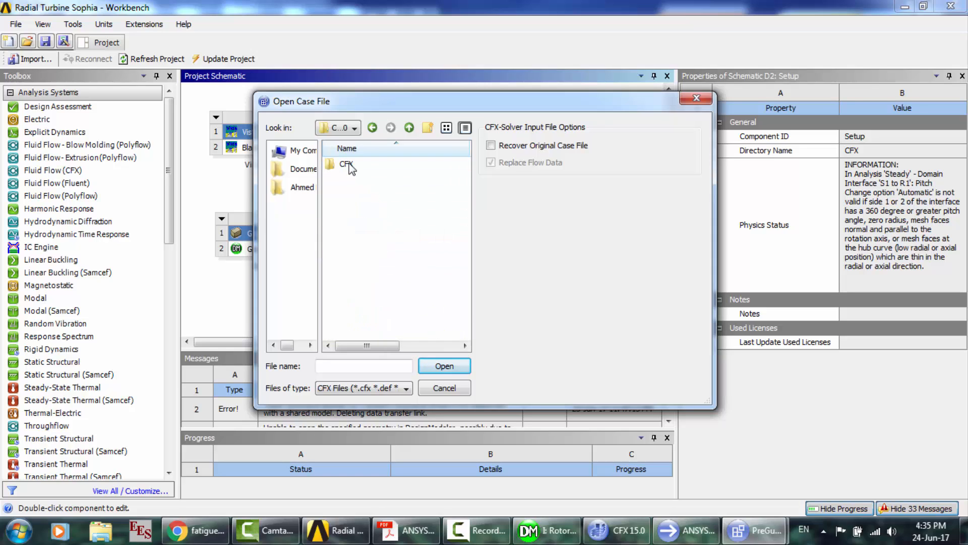
pyautogui.doubleClick(347, 164)
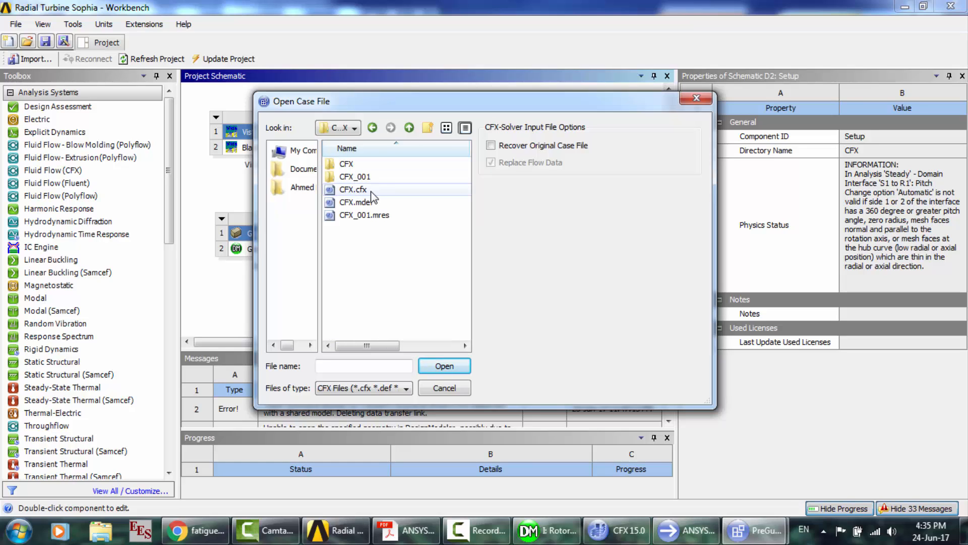
pyautogui.doubleClick(368, 189)
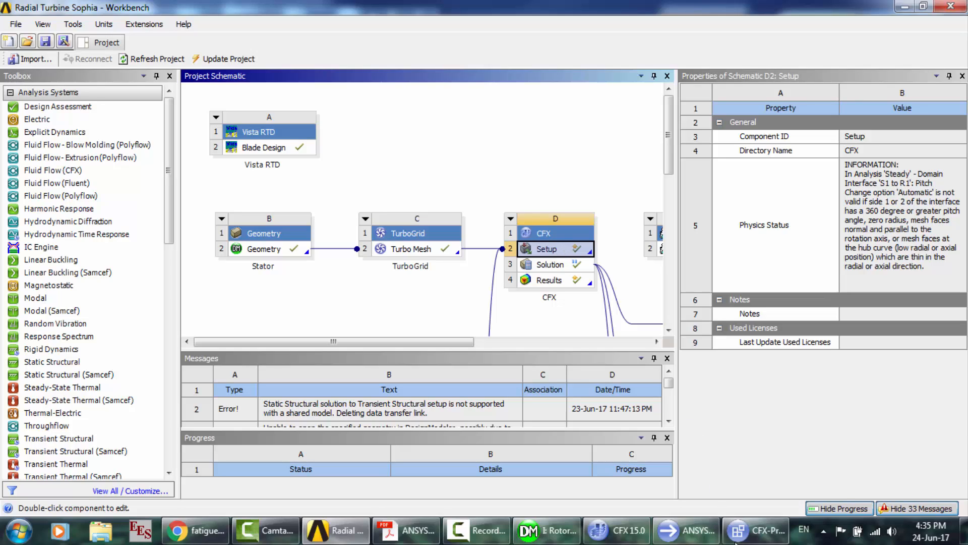
# - Switch to CFX-Pre to view the loaded turbine case, and return to the Workbench project
pyautogui.moveTo(735, 541)
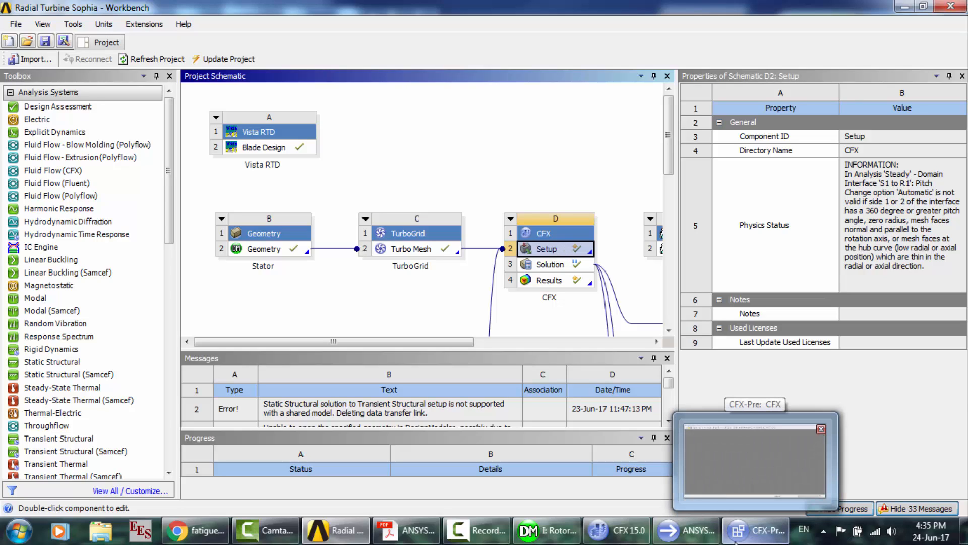
pyautogui.click(736, 542)
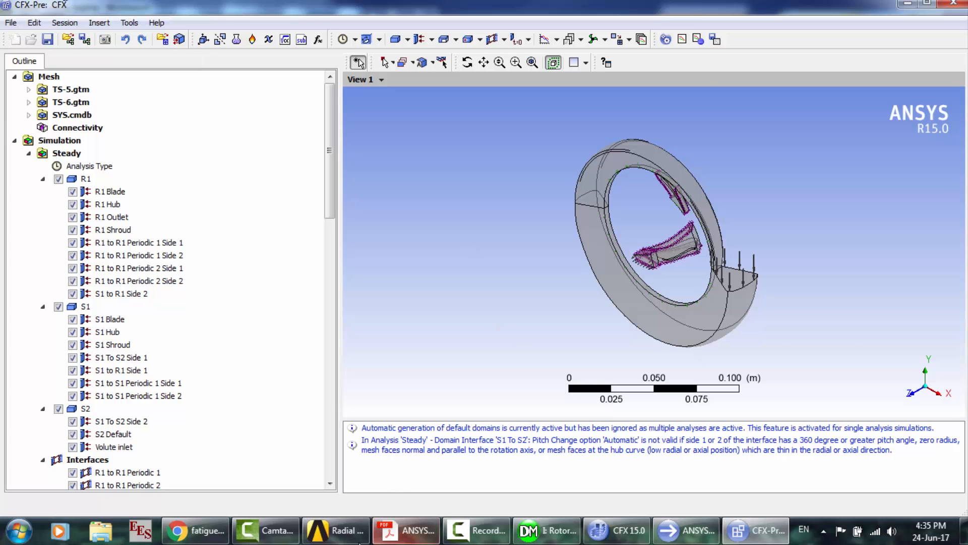
pyautogui.click(360, 539)
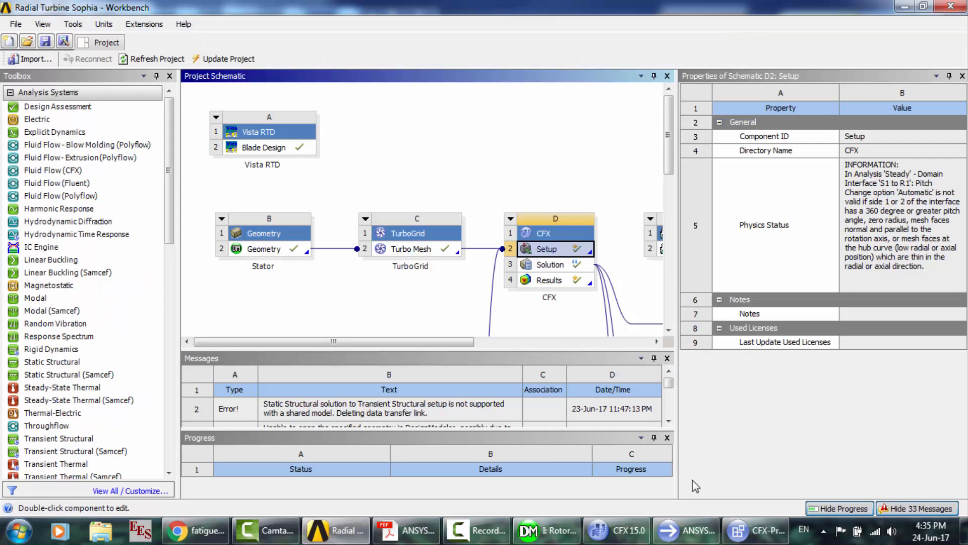
# - Switch to CFX-Pre, view the Define Run dialog for writing the solver input file CFX.mdef, and cancel it
pyautogui.click(754, 530)
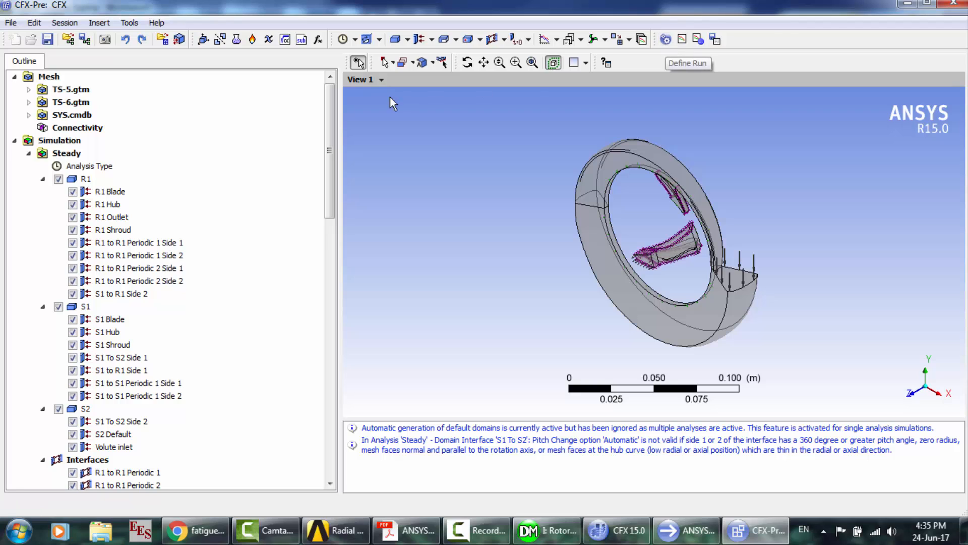
pyautogui.moveTo(331, 181); pyautogui.dragTo(336, 161)
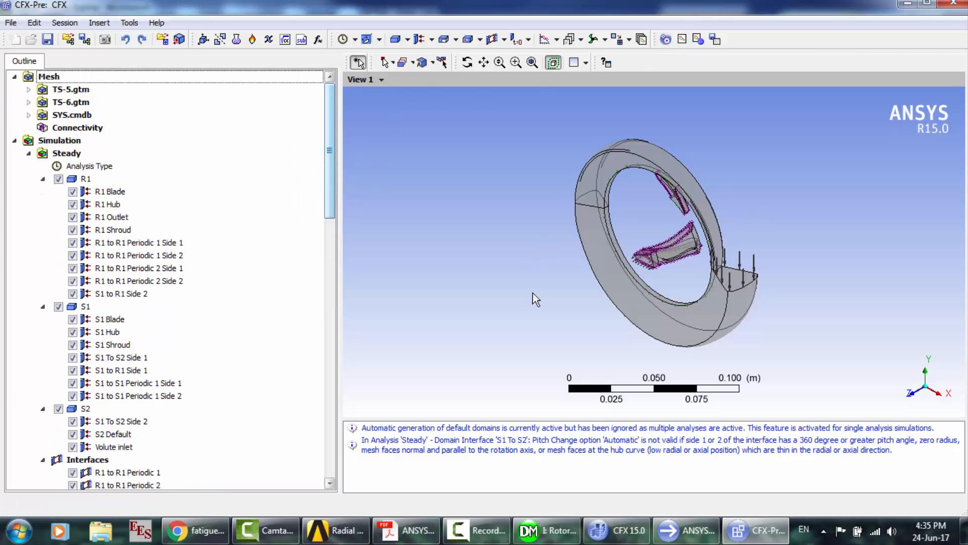
pyautogui.moveTo(351, 540)
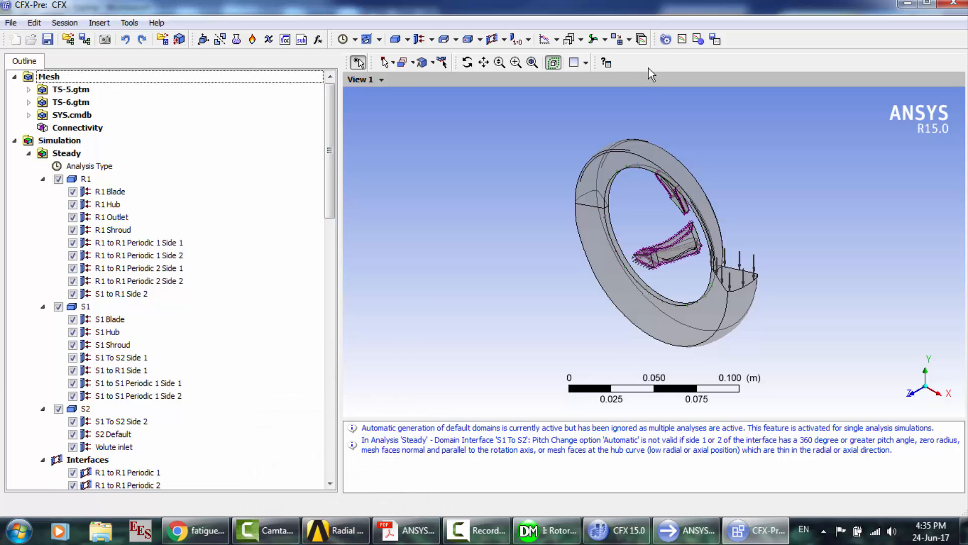
pyautogui.click(665, 43)
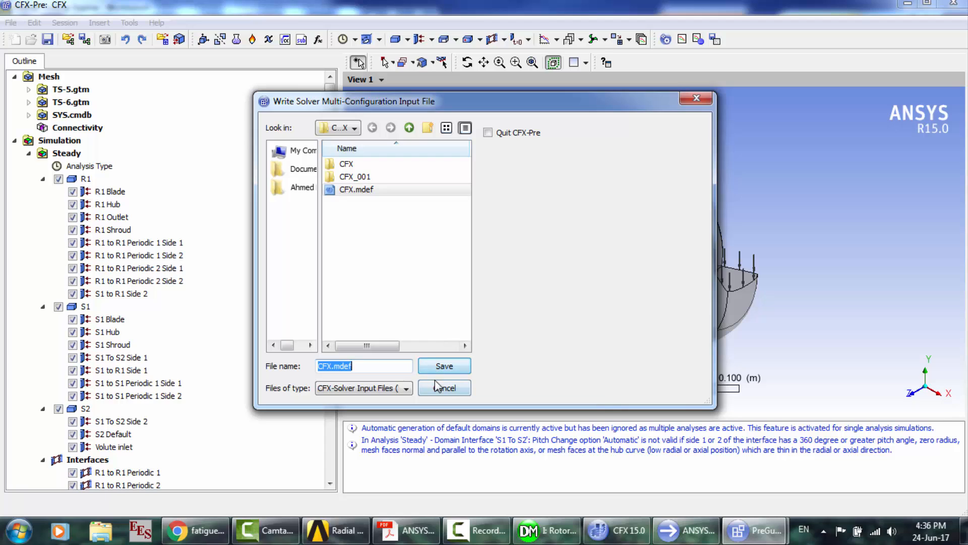
pyautogui.click(445, 388)
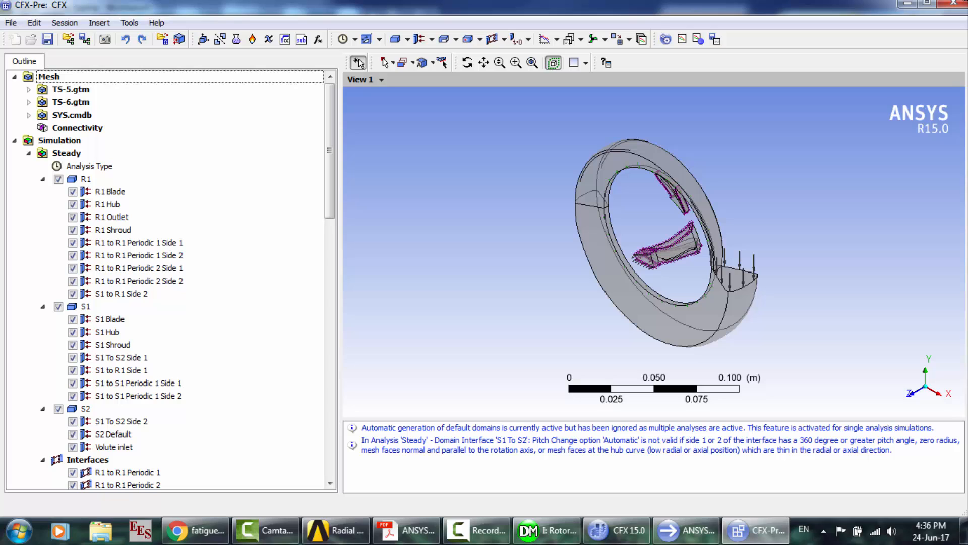
# - Quit CFX-Pre without saving the case and return to the connected systems in the Workbench project schematic
pyautogui.click(953, 3)
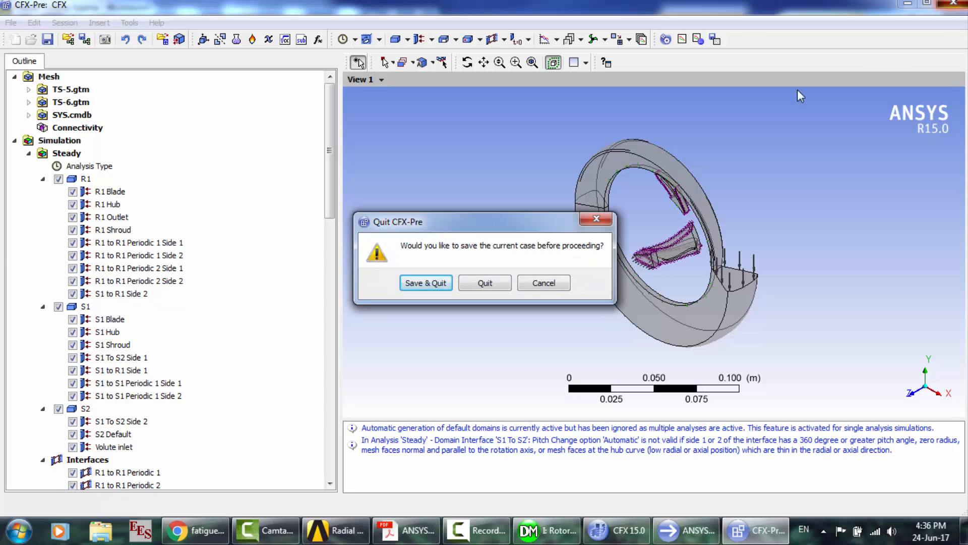
pyautogui.click(490, 282)
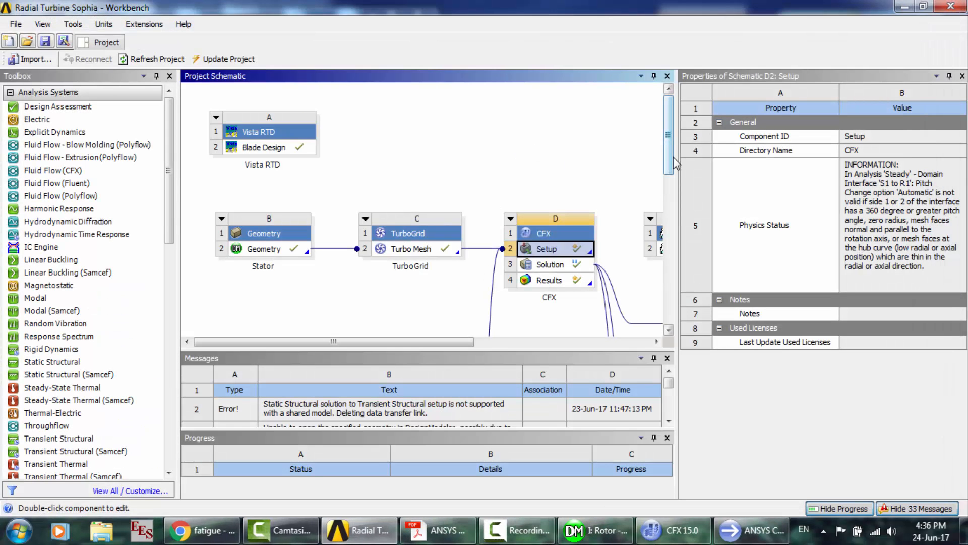
pyautogui.moveTo(673, 157); pyautogui.dragTo(675, 214)
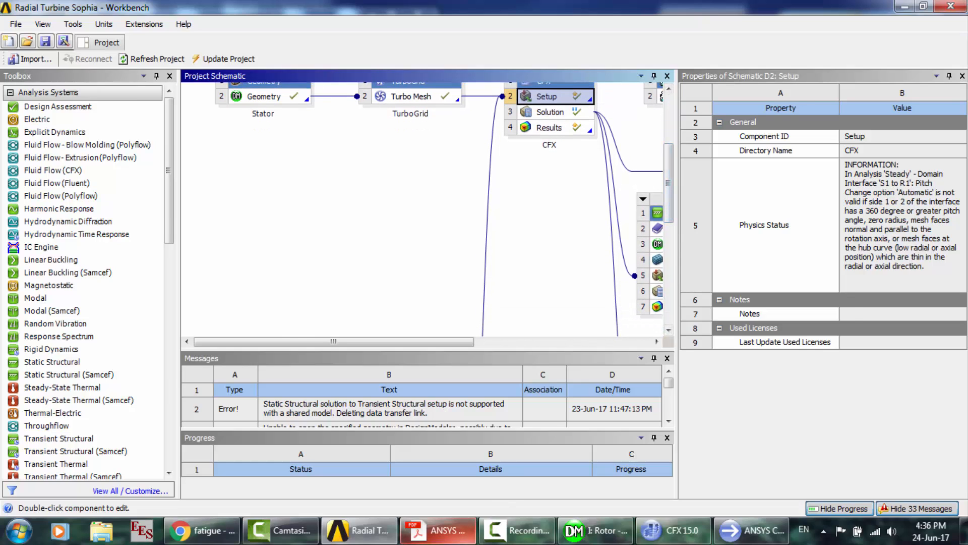
# - Switch to the Structural Analysis Guide in Acrobat Reader, highlight Chapter 2's static analysis definition, and permanently dismiss the color scheme prompt keeping the current scheme
pyautogui.click(437, 530)
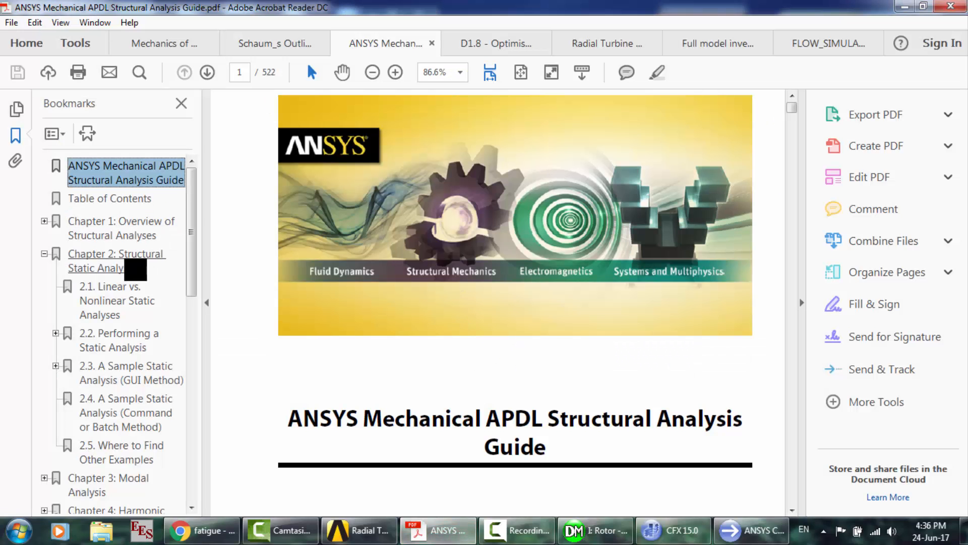
pyautogui.click(126, 267)
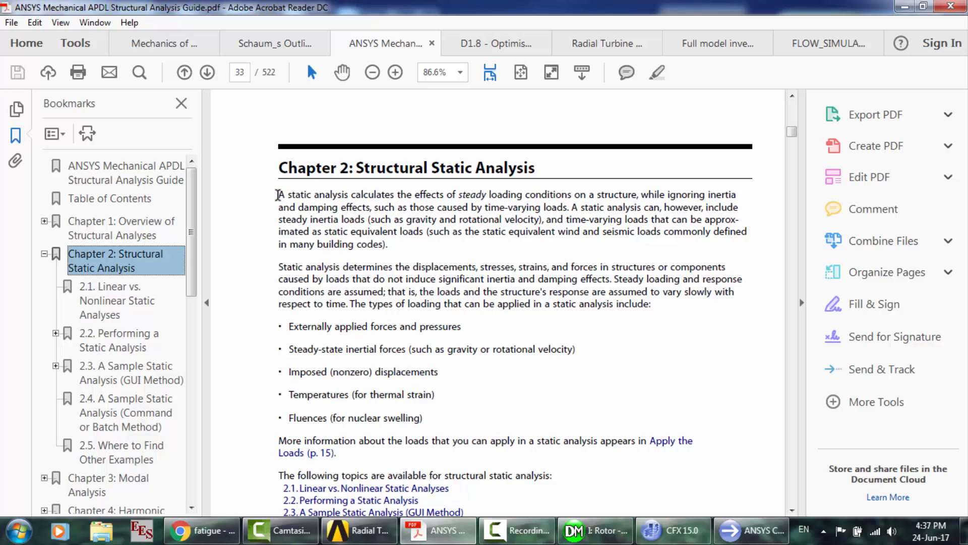
pyautogui.moveTo(278, 195); pyautogui.dragTo(419, 258)
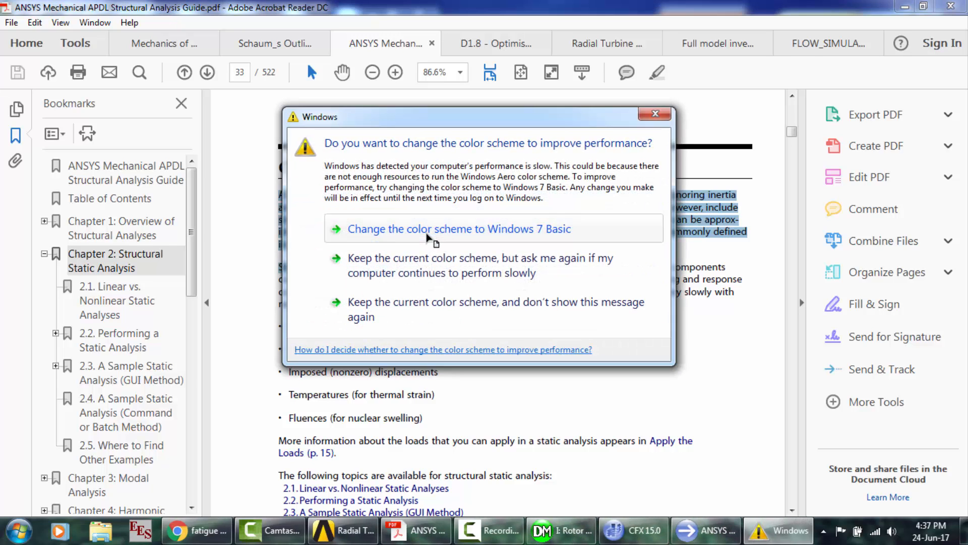
pyautogui.click(424, 305)
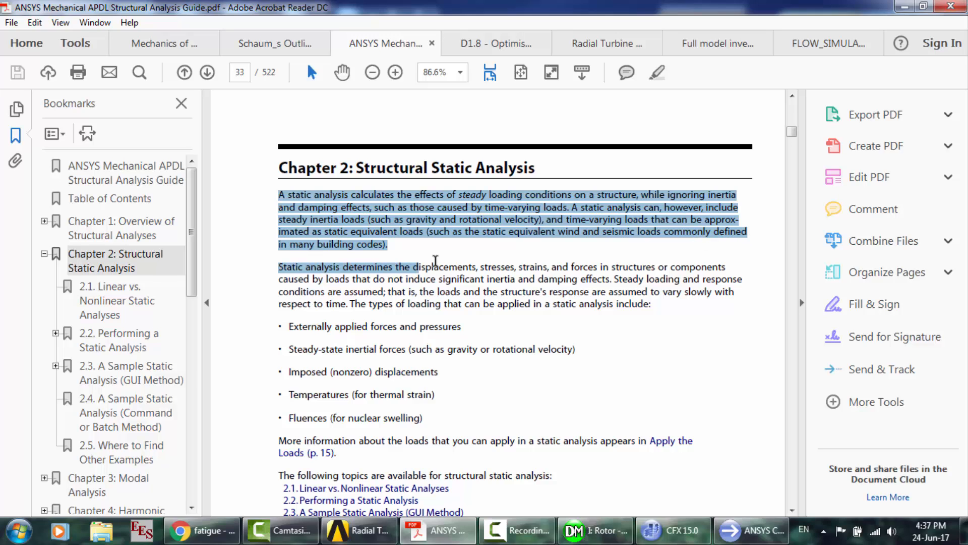
# - Highlight the paragraph on what static analysis determines and read the load types and section 2.1 on linear versus nonlinear analyses
pyautogui.scroll(-1, 435, 261)
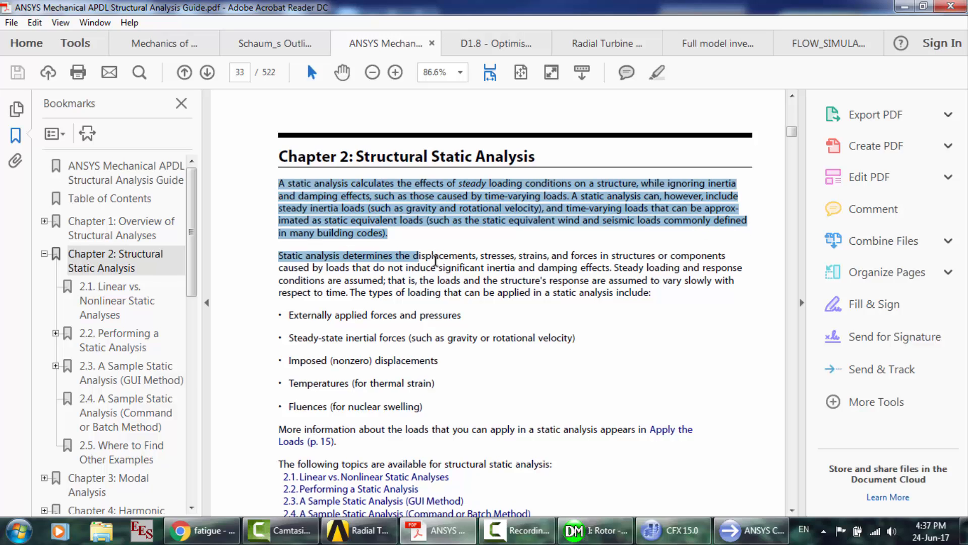
pyautogui.click(441, 228)
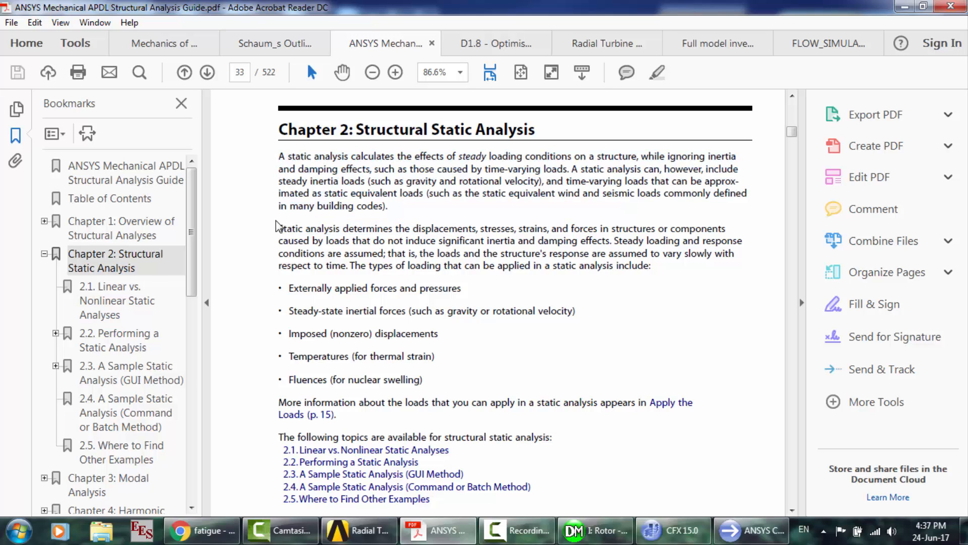
pyautogui.moveTo(278, 206); pyautogui.dragTo(531, 280)
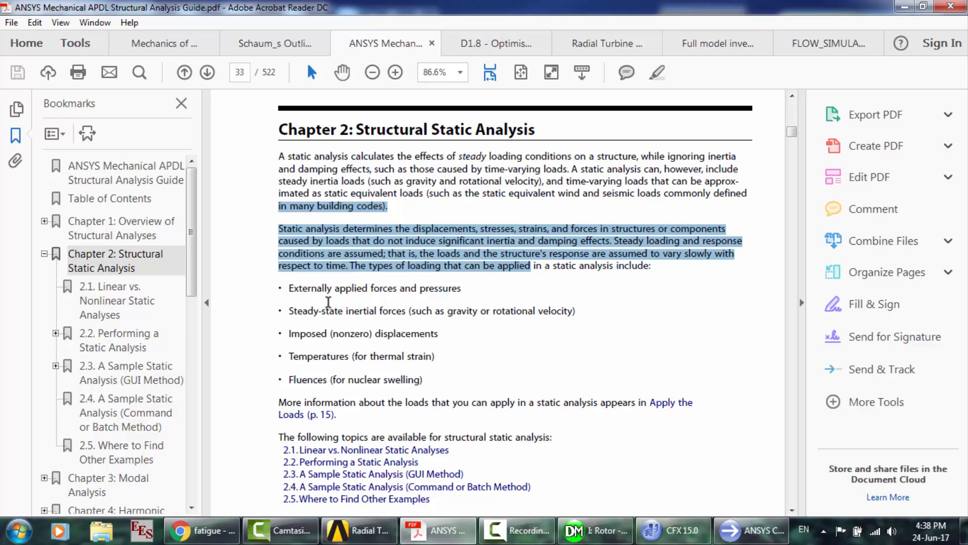
pyautogui.scroll(-1, 331, 301)
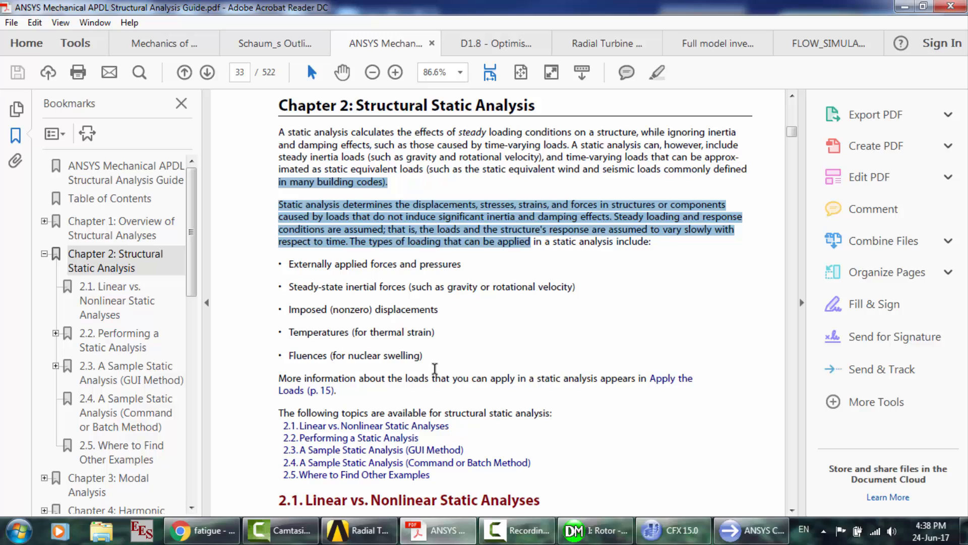
pyautogui.scroll(-2, 401, 345)
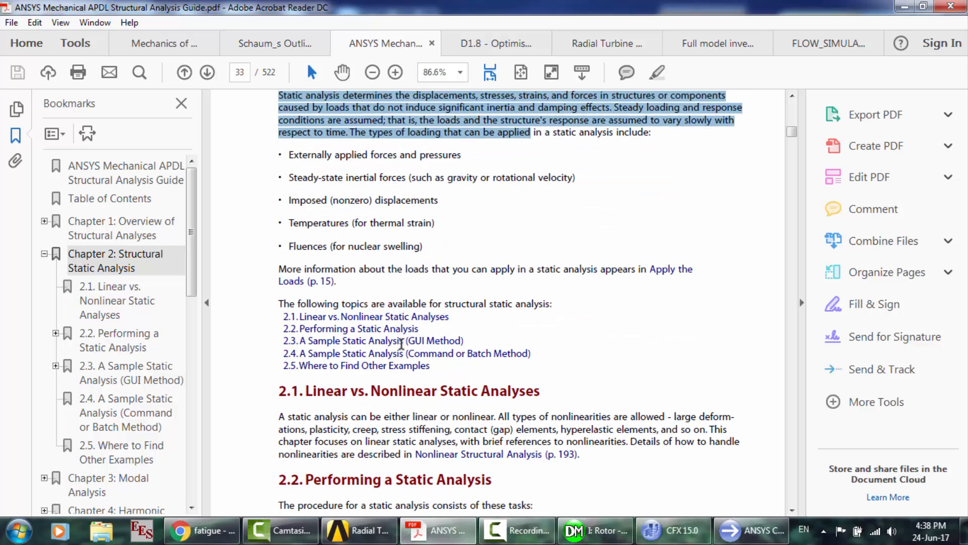
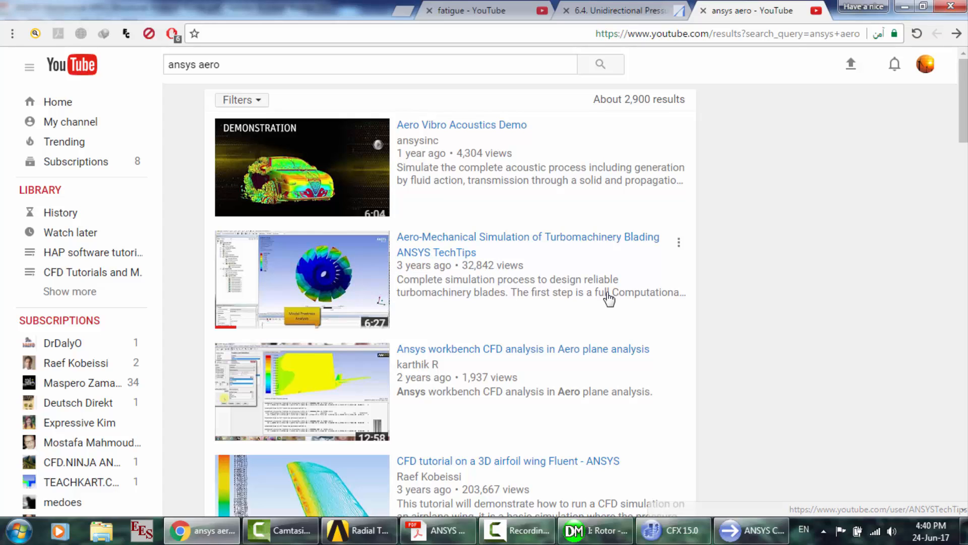
# - Close the ANSYS Structural Analysis Guide, Mechanics of Materials and Schaum's Outline documents in Acrobat Reader
pyautogui.click(595, 530)
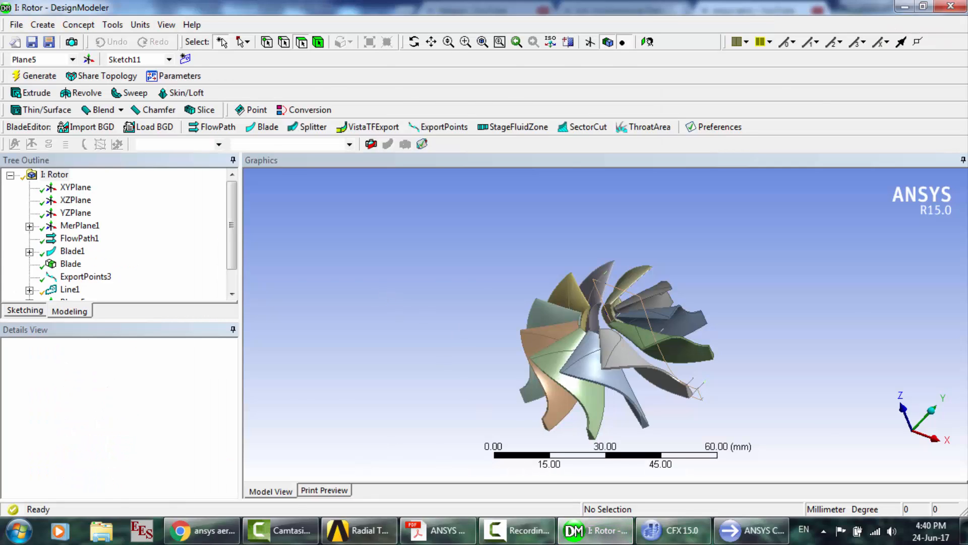
pyautogui.click(434, 530)
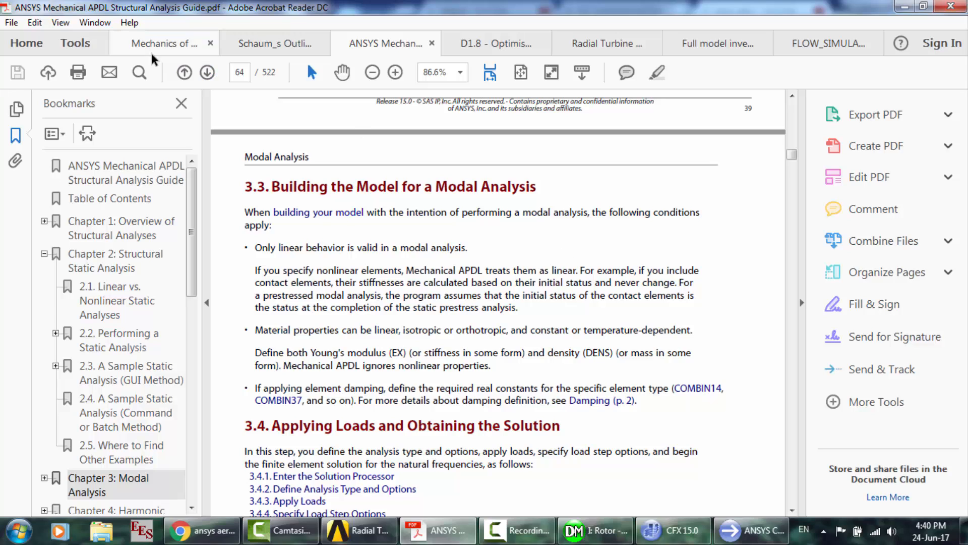
pyautogui.click(432, 41)
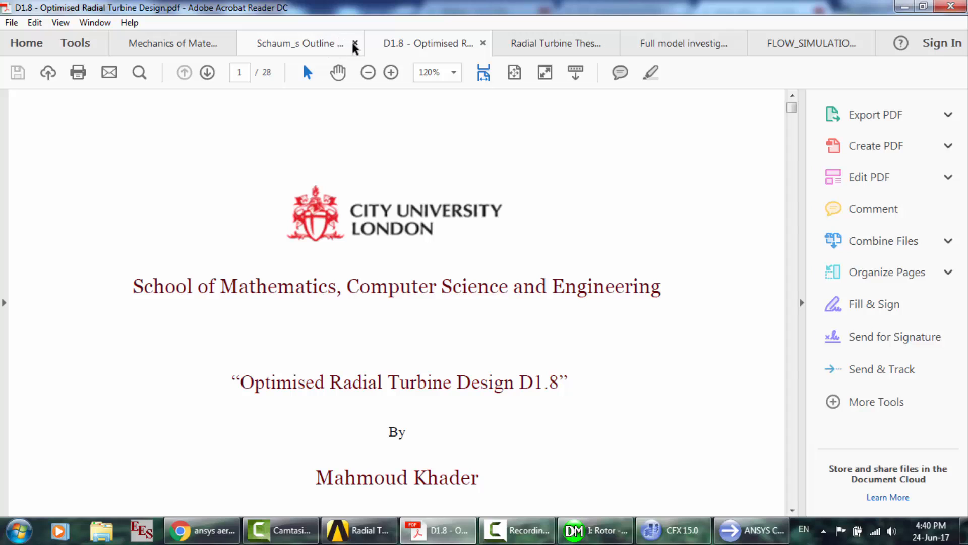
pyautogui.click(199, 49)
pyautogui.click(228, 43)
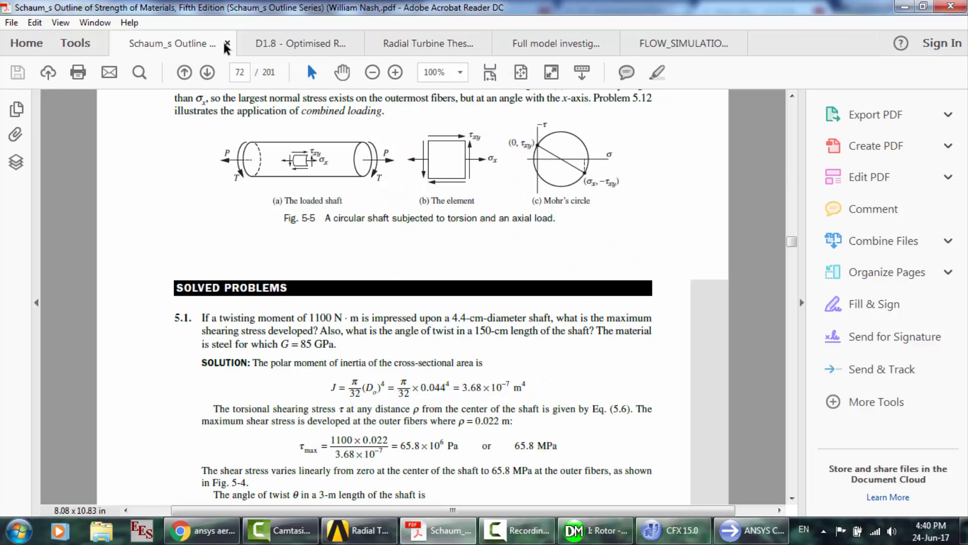
pyautogui.click(228, 43)
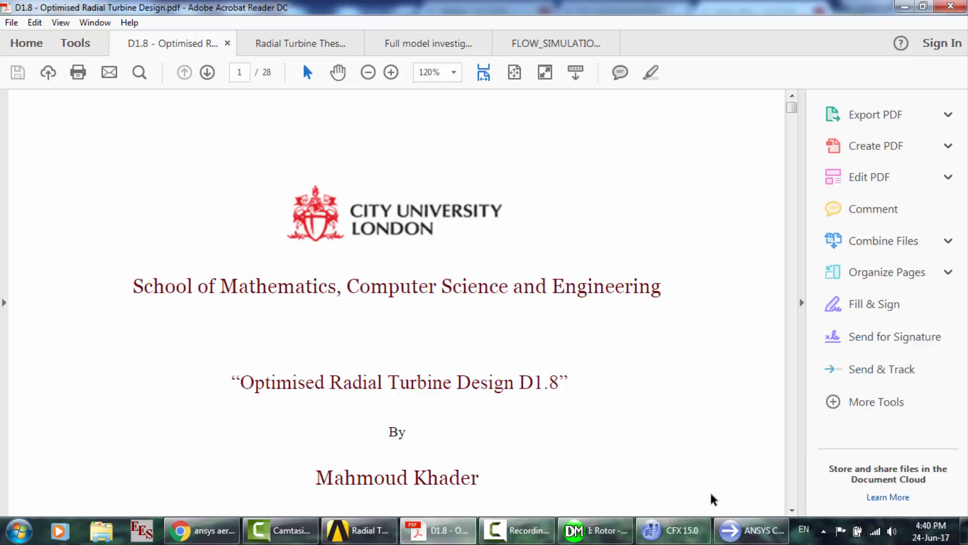
# - Close the ANSYS CFX-15.0 Launcher and switch to the Rotor geometry in DesignModeler
pyautogui.click(751, 530)
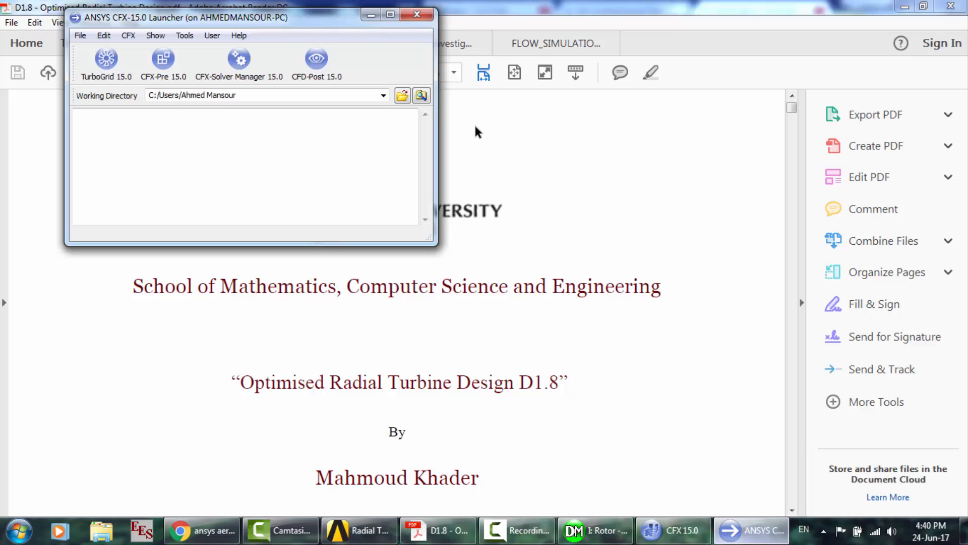
pyautogui.click(419, 11)
pyautogui.click(739, 530)
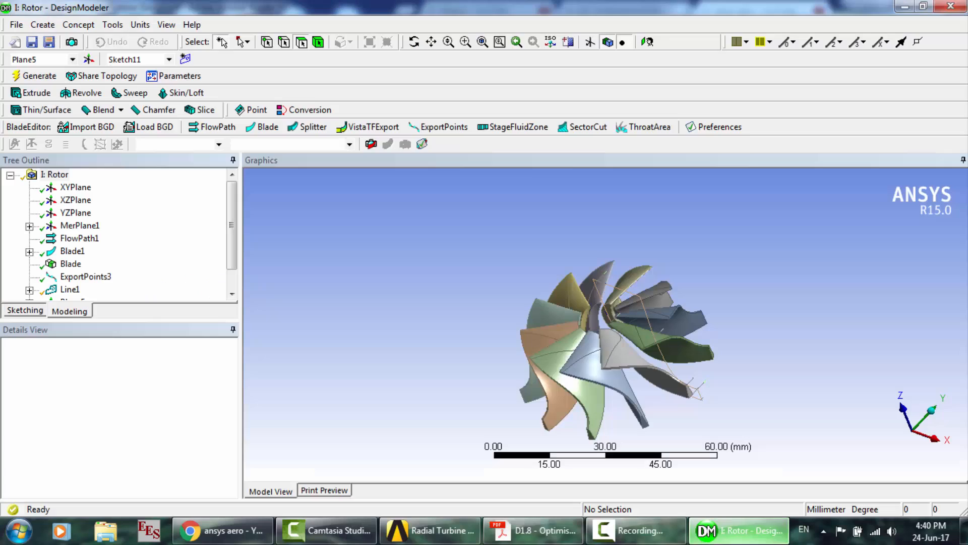
# - Select the line body that outlines the flow path around the rotor blades and suppress it
pyautogui.click(414, 42)
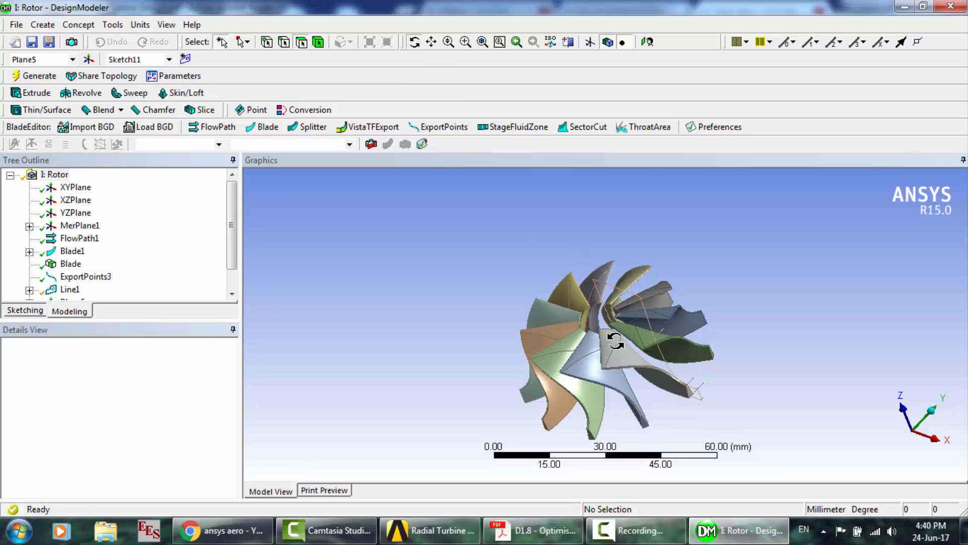
pyautogui.moveTo(580, 353); pyautogui.dragTo(559, 323)
pyautogui.scroll(7, 560, 323)
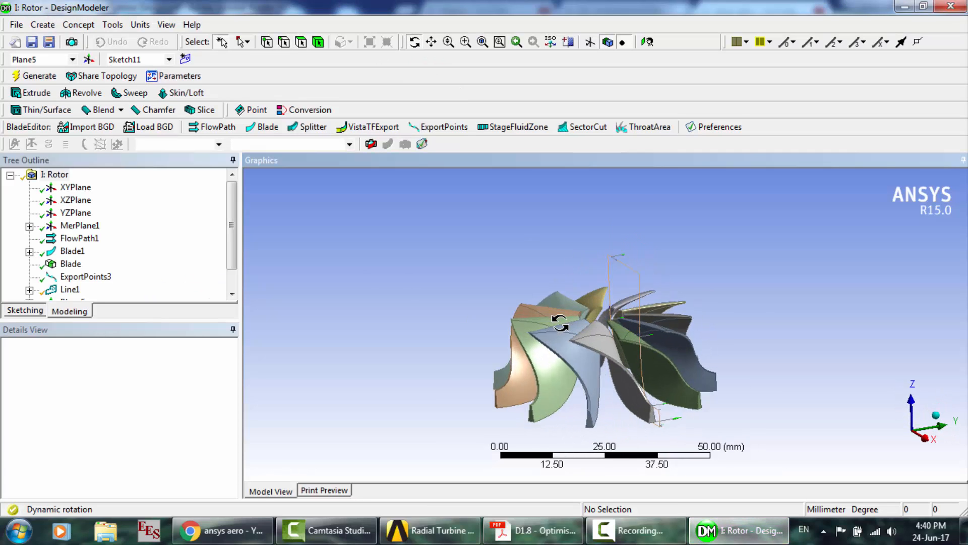
pyautogui.moveTo(634, 345); pyautogui.dragTo(657, 336)
pyautogui.scroll(-3, 595, 356)
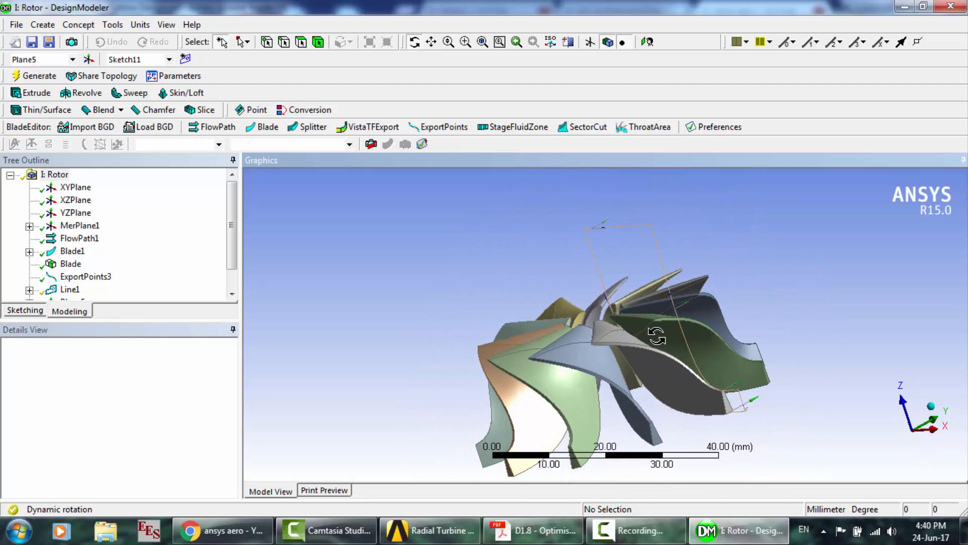
pyautogui.scroll(-1, 225, 252)
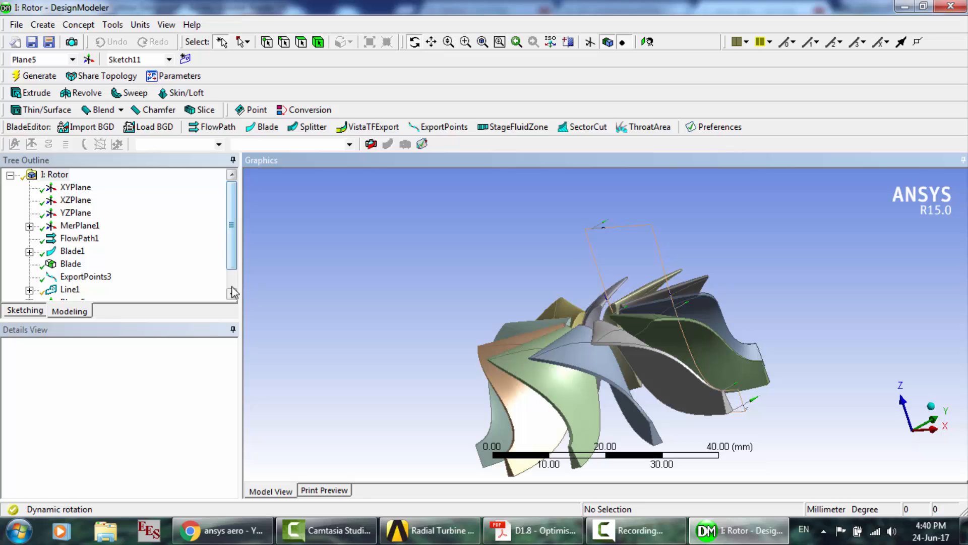
pyautogui.click(233, 293)
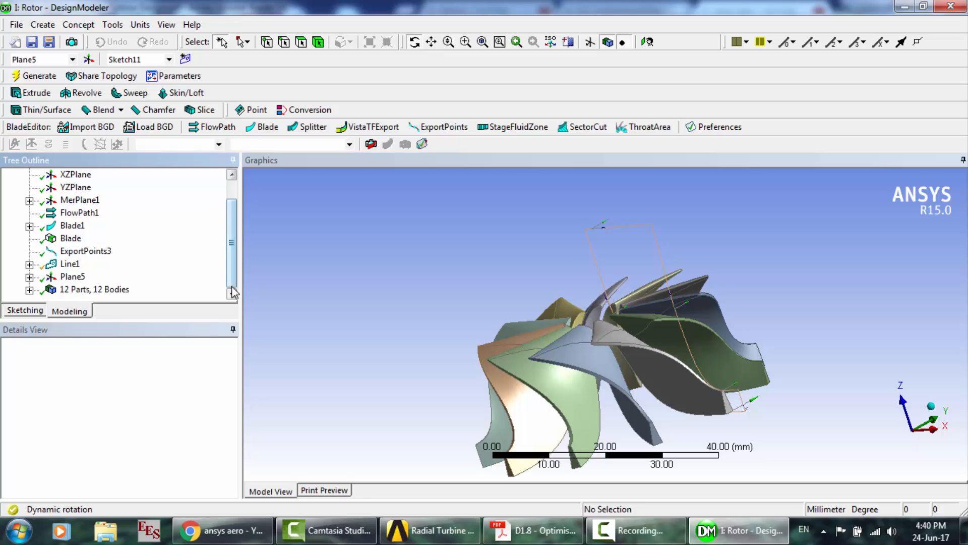
pyautogui.click(319, 42)
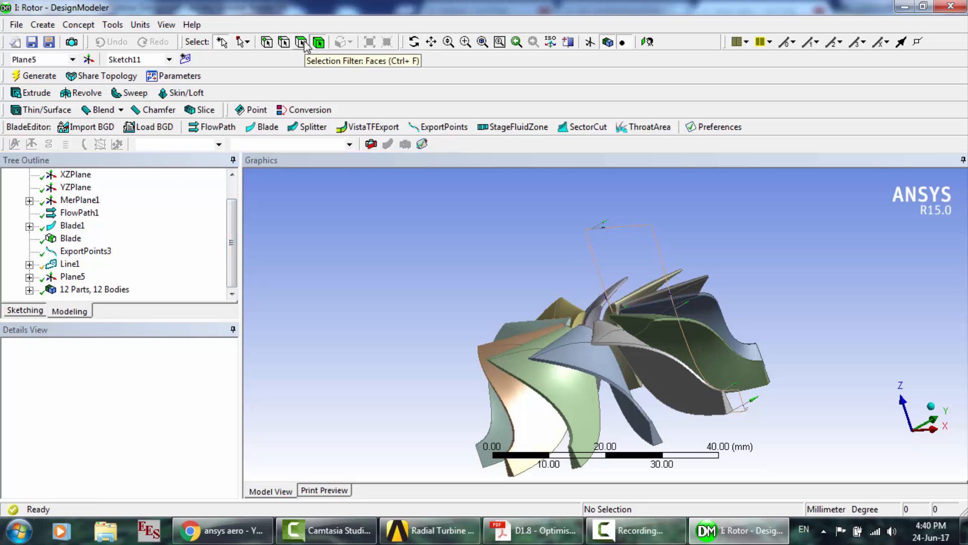
pyautogui.click(592, 245)
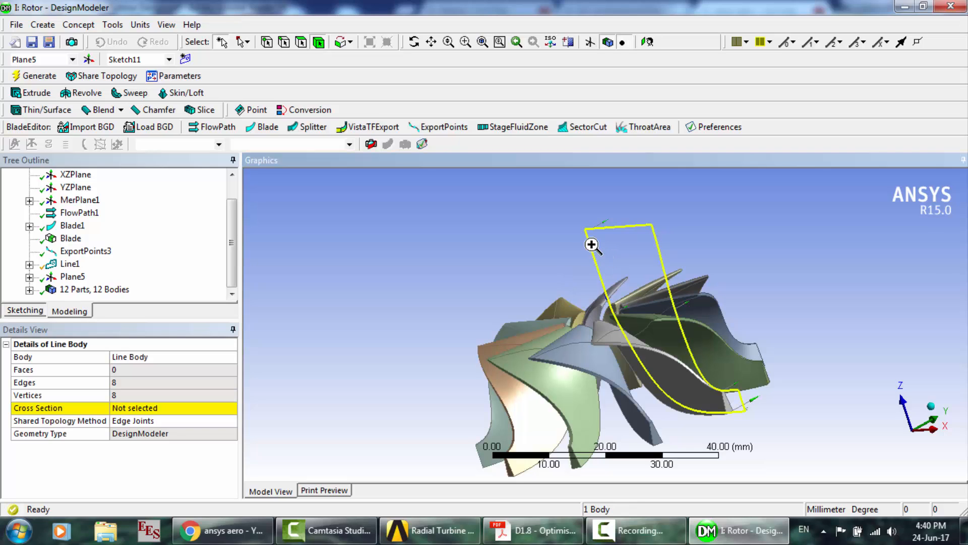
pyautogui.rightClick(592, 245)
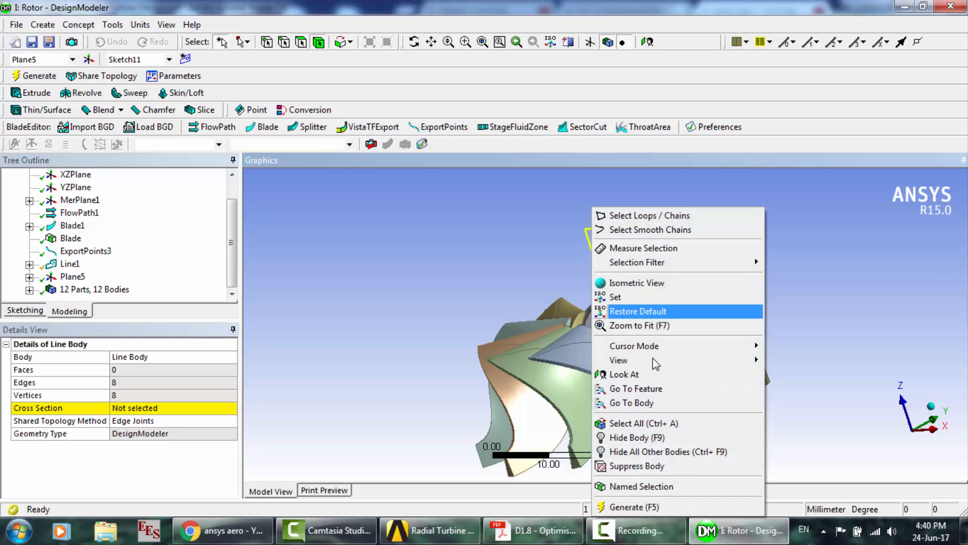
pyautogui.click(643, 466)
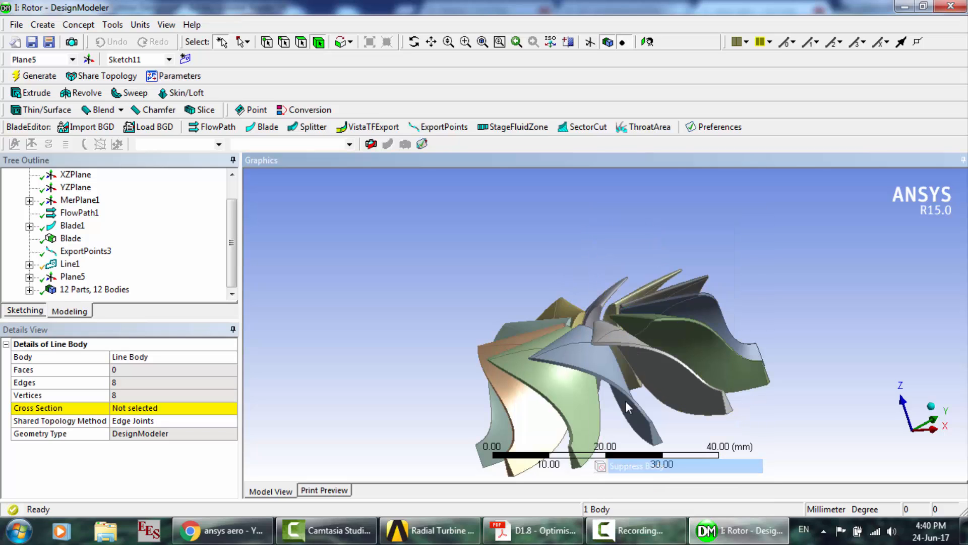
# - Examine the rotor blades from different viewing angles
pyautogui.click(414, 42)
pyautogui.moveTo(713, 393); pyautogui.dragTo(626, 334)
pyautogui.moveTo(624, 299); pyautogui.dragTo(603, 262)
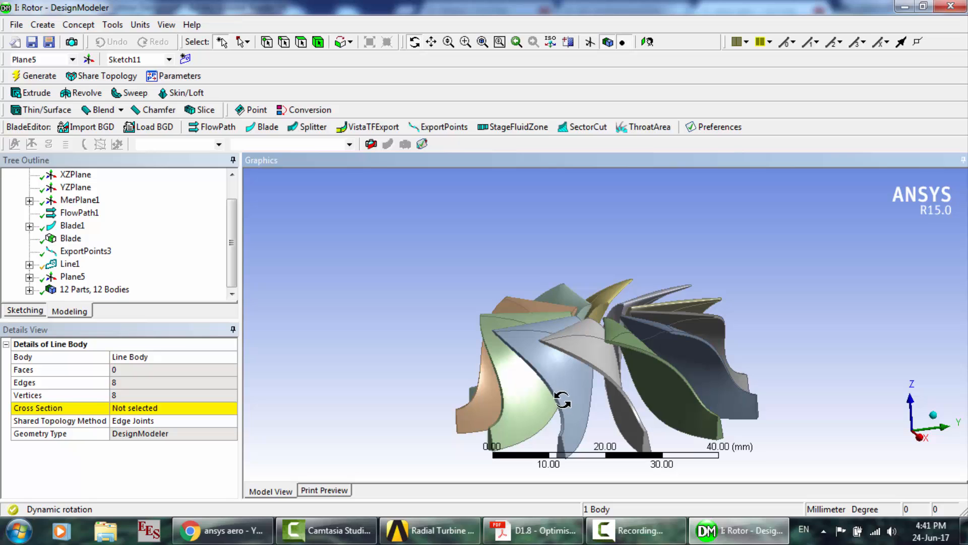
# - Switch to Chrome and search Google for "radial turbine rotor"
pyautogui.click(225, 530)
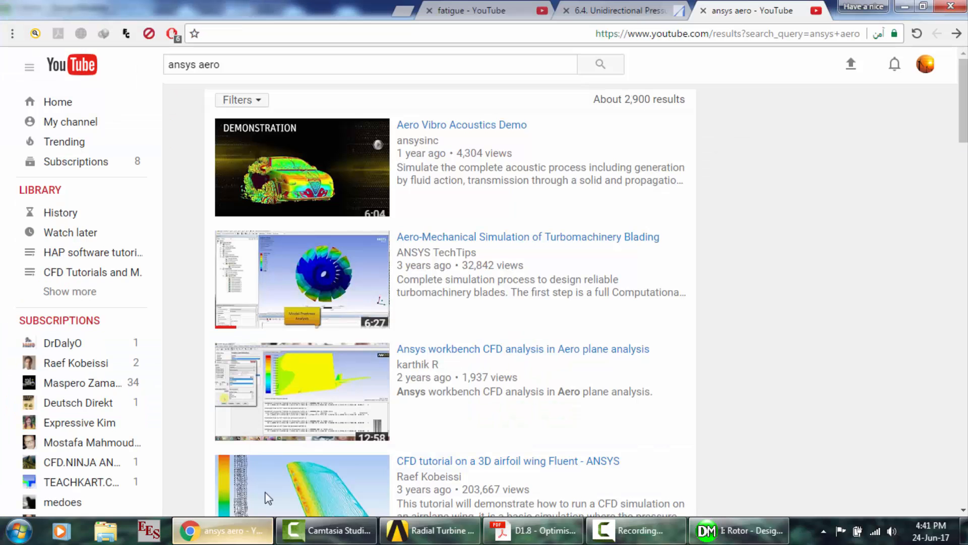
pyautogui.click(410, 11)
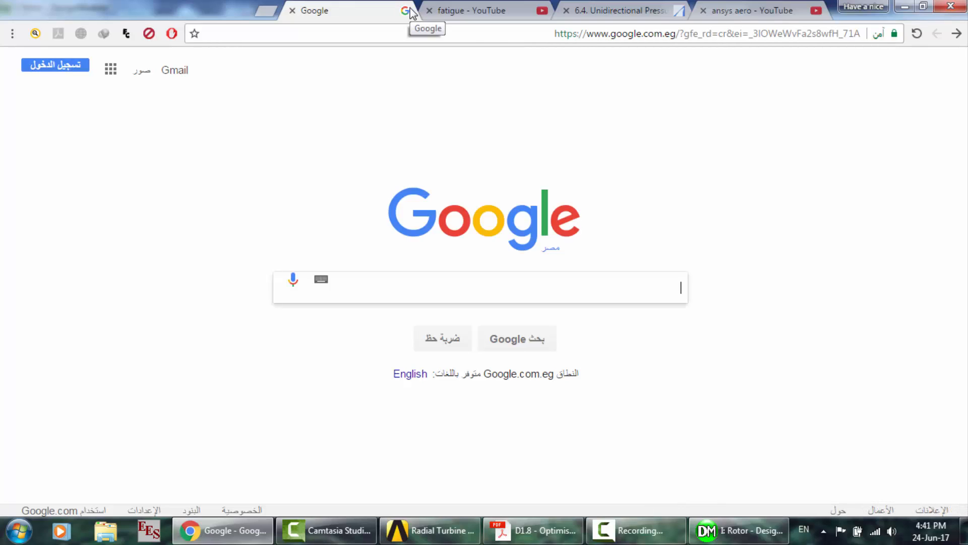
pyautogui.write('radia')
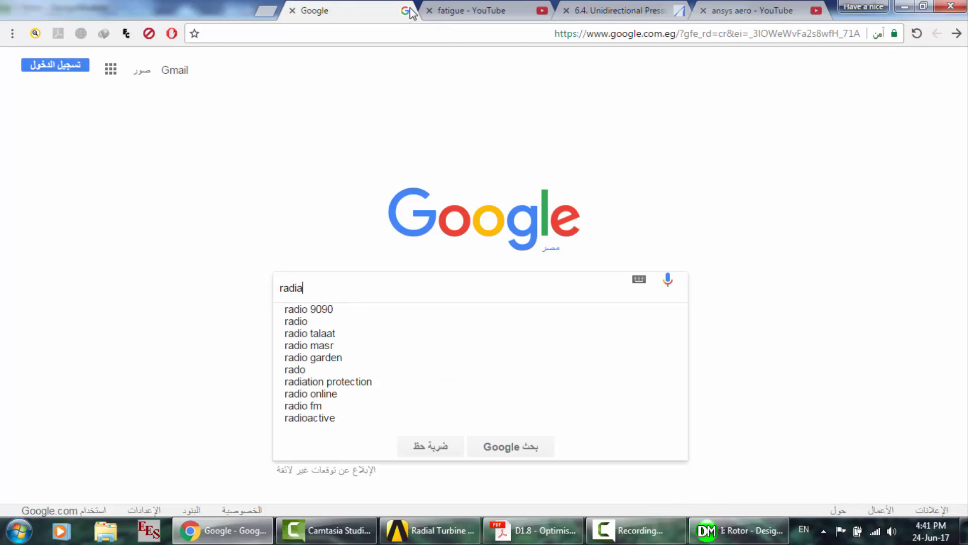
pyautogui.write('l turbi')
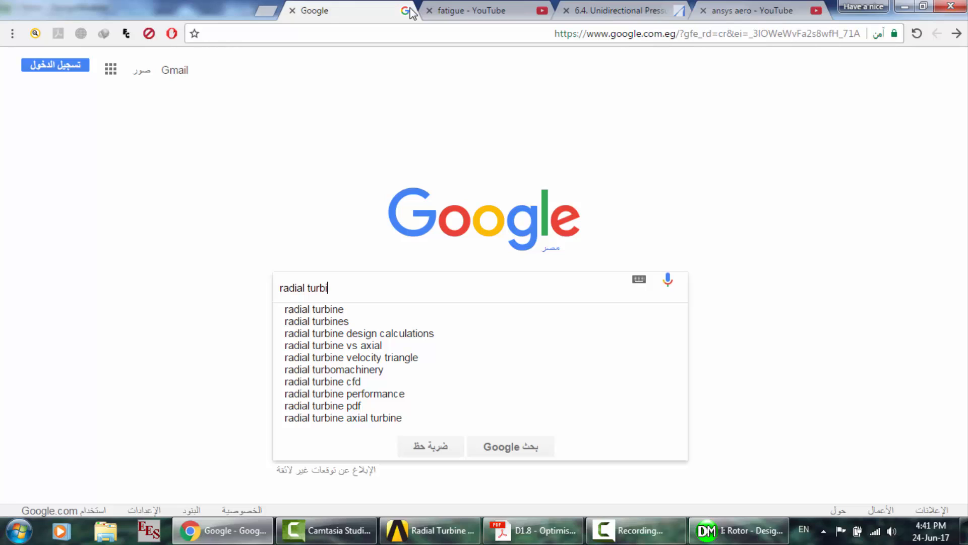
pyautogui.write('ne rotor')
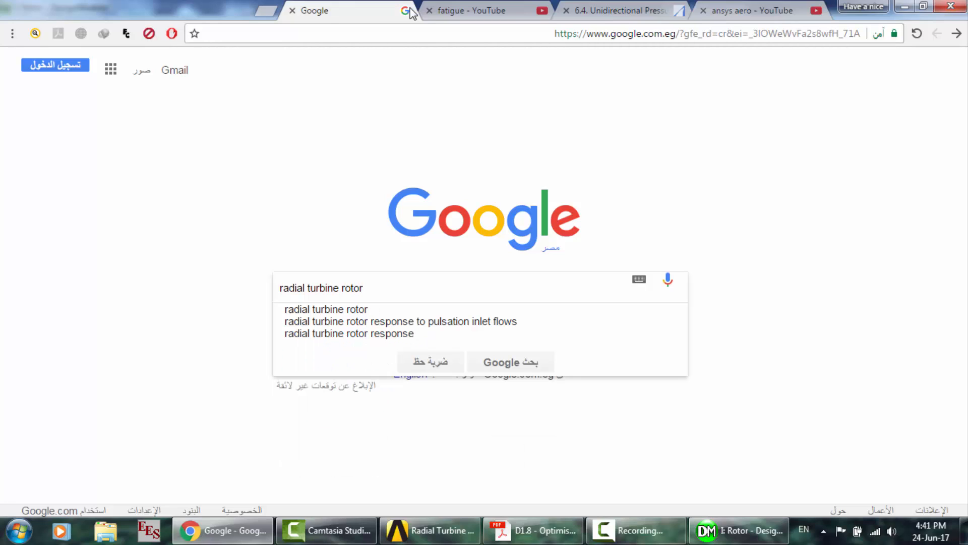
pyautogui.press('Return')
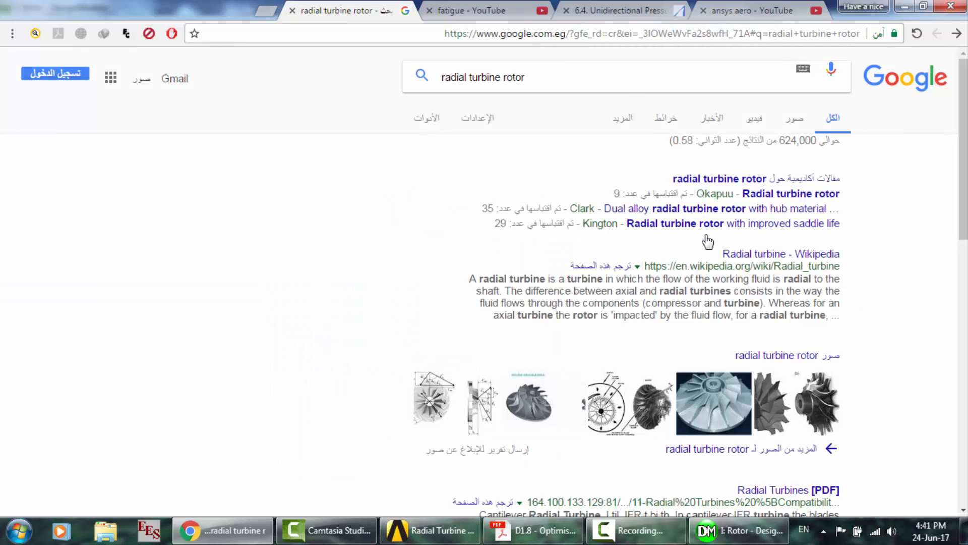
# - Show the image results for the search and enlarge the Radial Inflow Turbine picture from Alextron Technologies
pyautogui.click(791, 120)
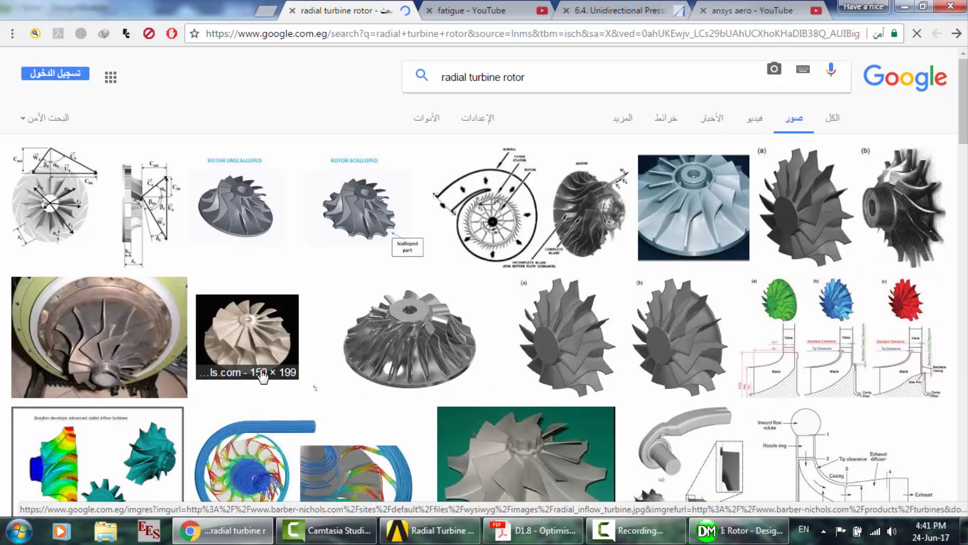
pyautogui.click(441, 376)
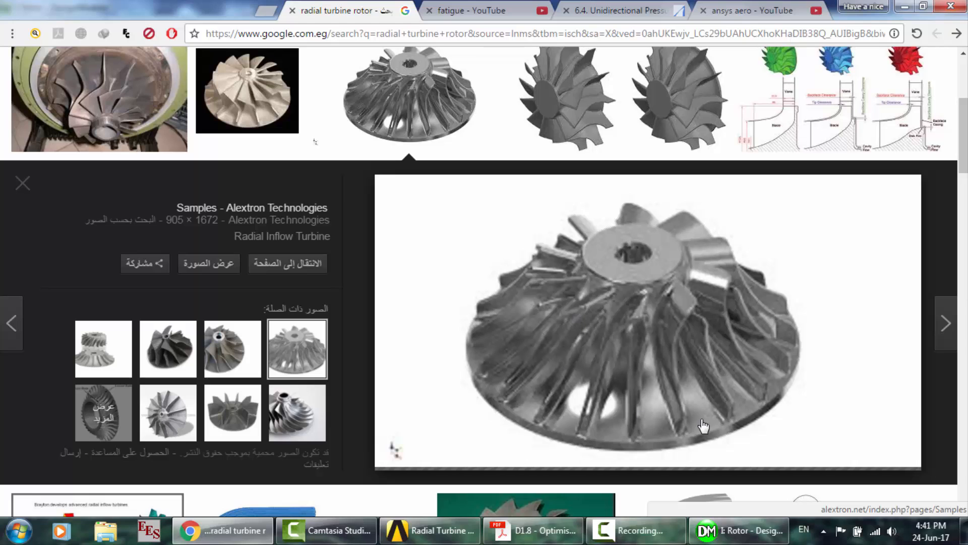
pyautogui.scroll(-1, 703, 426)
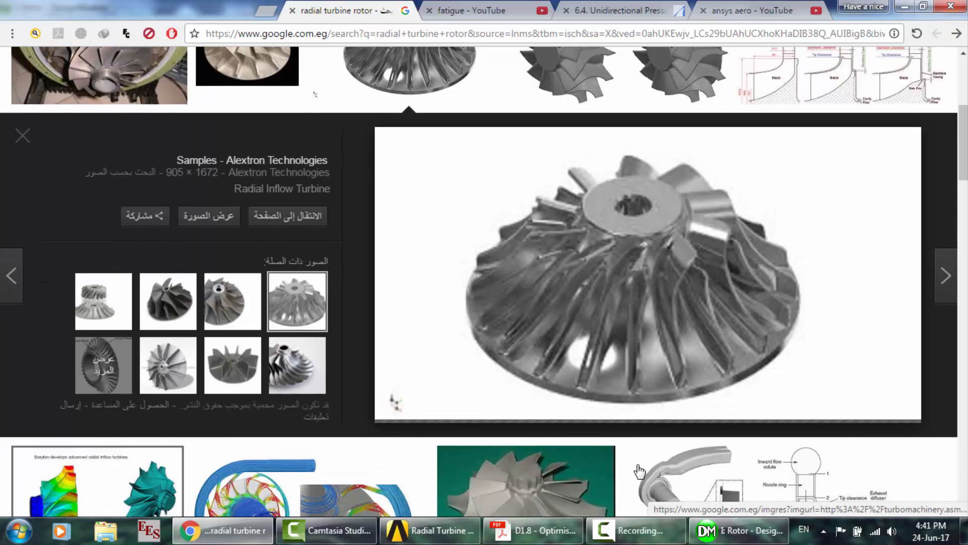
# - Return to the Rotor geometry in DesignModeler and examine the bare blades from a slightly different angle
pyautogui.click(738, 530)
pyautogui.moveTo(612, 329); pyautogui.dragTo(605, 338, button='middle')
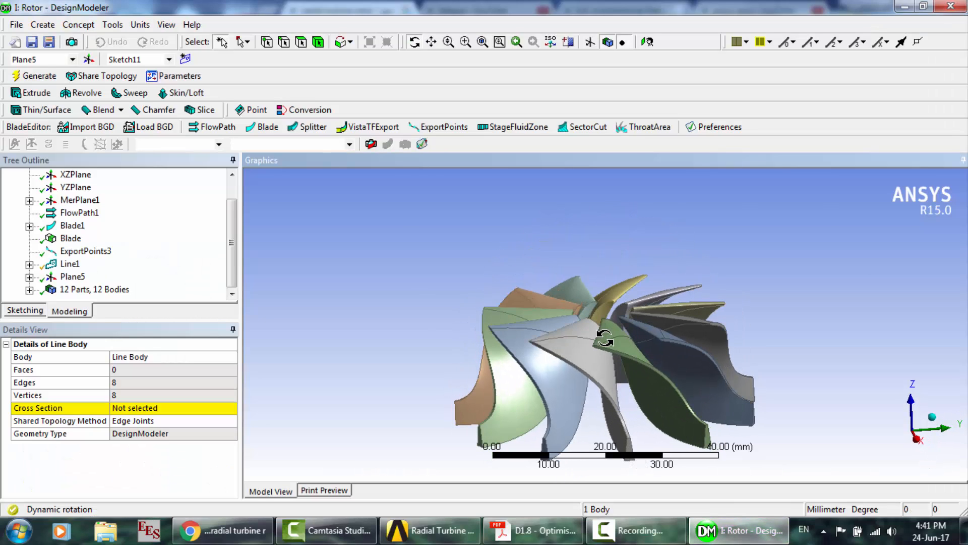
pyautogui.click(18, 26)
pyautogui.click(81, 6)
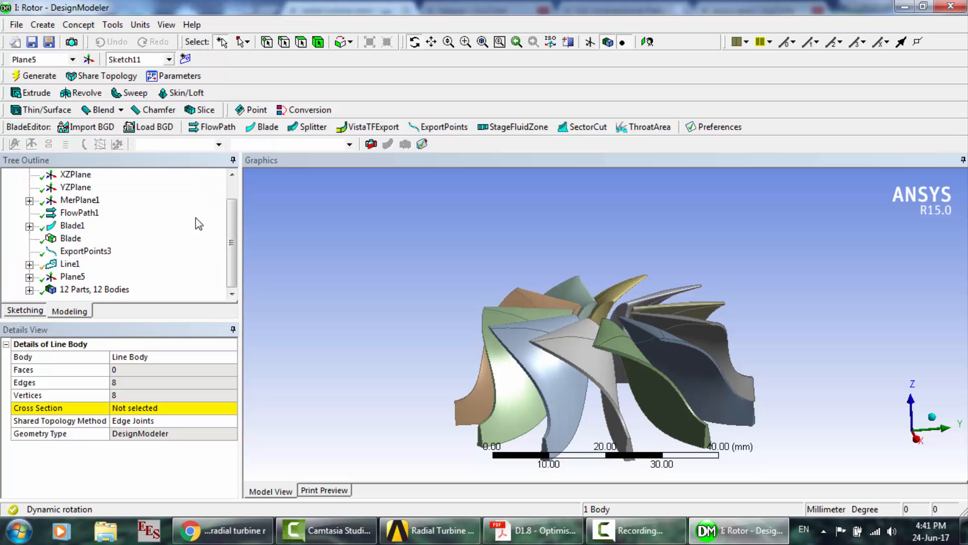
pyautogui.moveTo(647, 311)
pyautogui.mouseDown()
pyautogui.moveTo(626, 469)
pyautogui.moveTo(654, 313)
pyautogui.mouseUp()
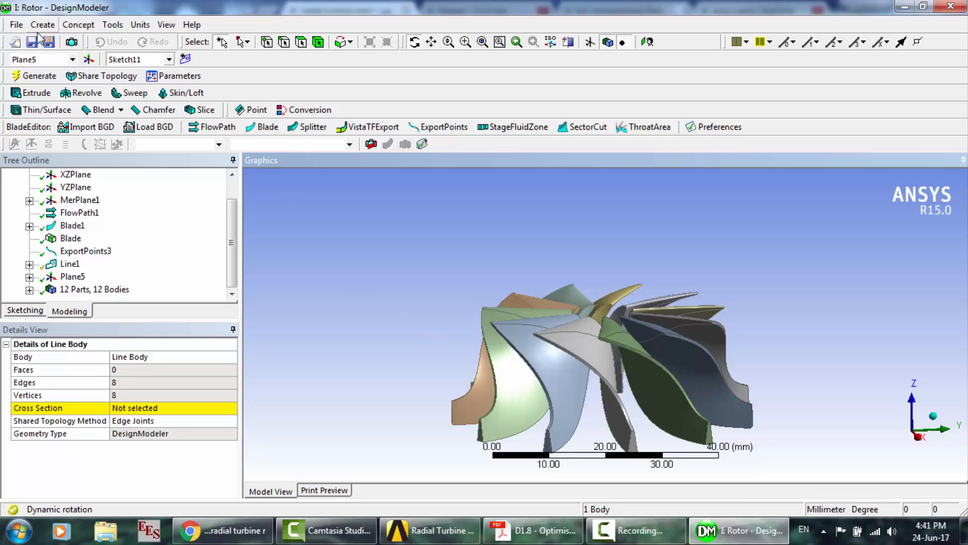
# - Review the file formats available for exporting the rotor geometry to the Desktop, and leave the export without saving
pyautogui.click(18, 25)
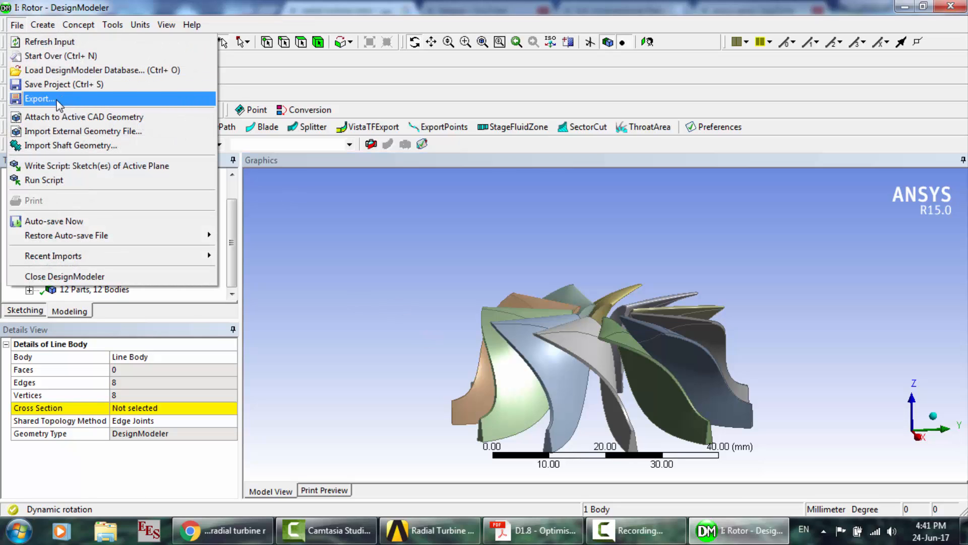
pyautogui.click(55, 100)
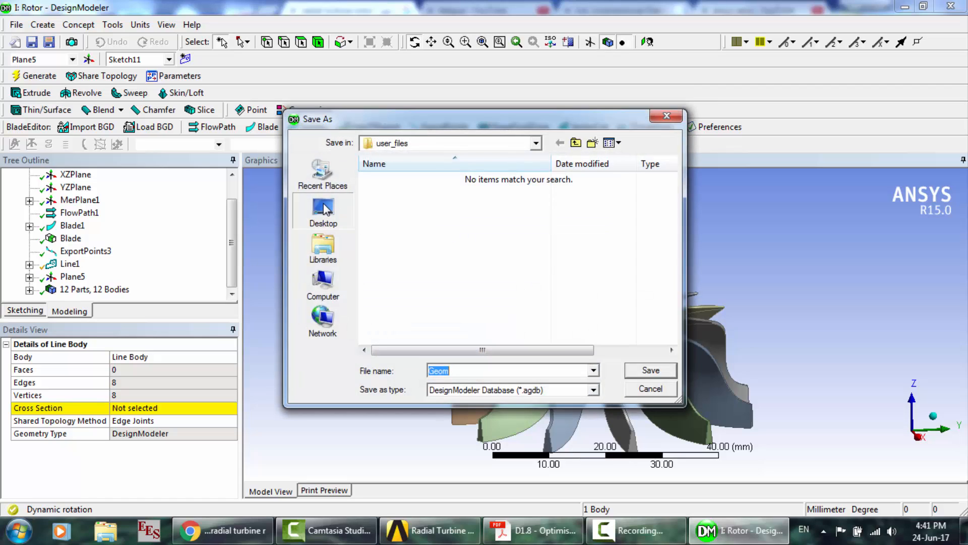
pyautogui.click(325, 208)
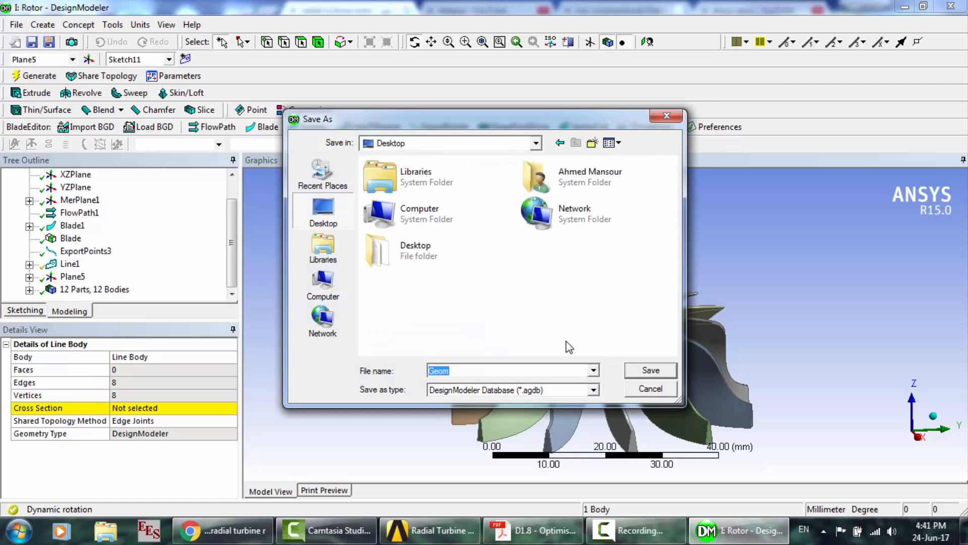
pyautogui.click(599, 375)
pyautogui.click(589, 341)
pyautogui.click(595, 390)
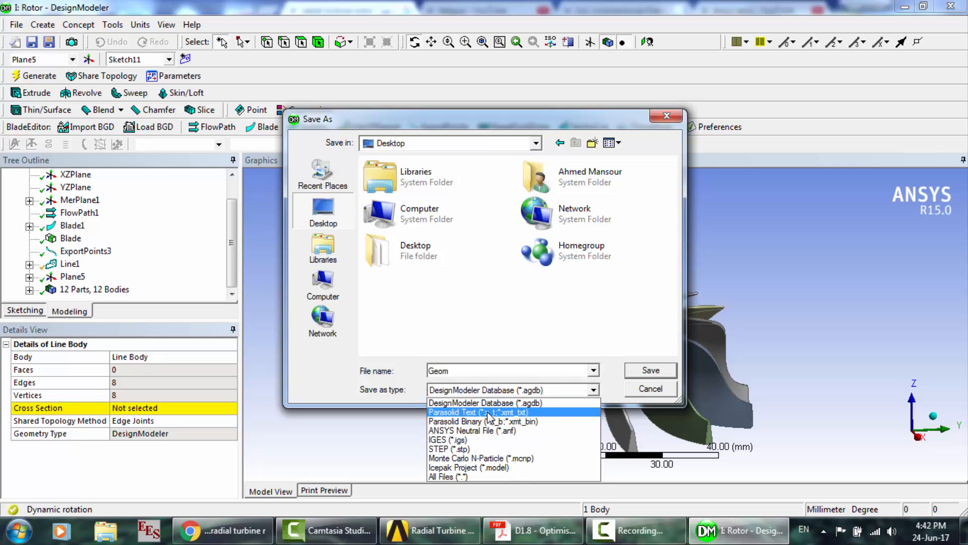
pyautogui.click(600, 312)
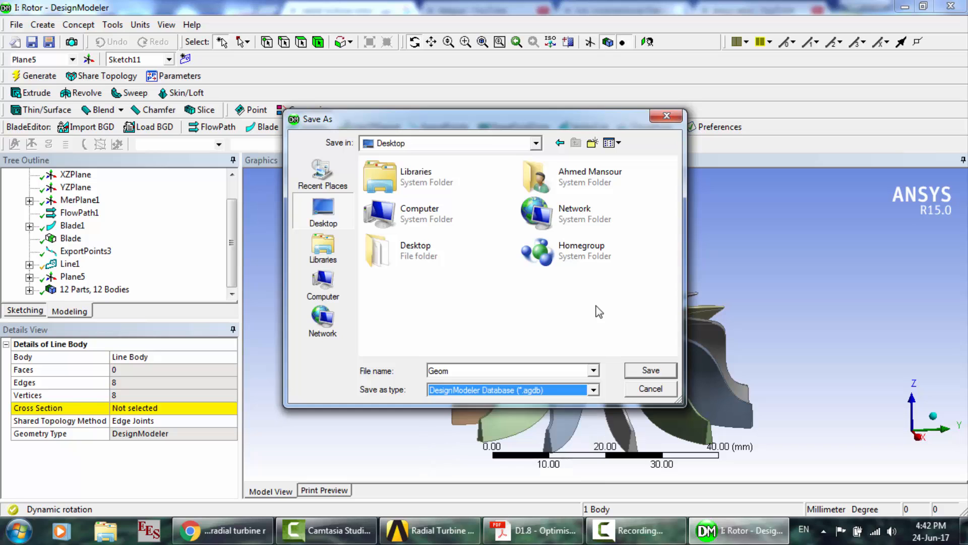
pyautogui.click(650, 388)
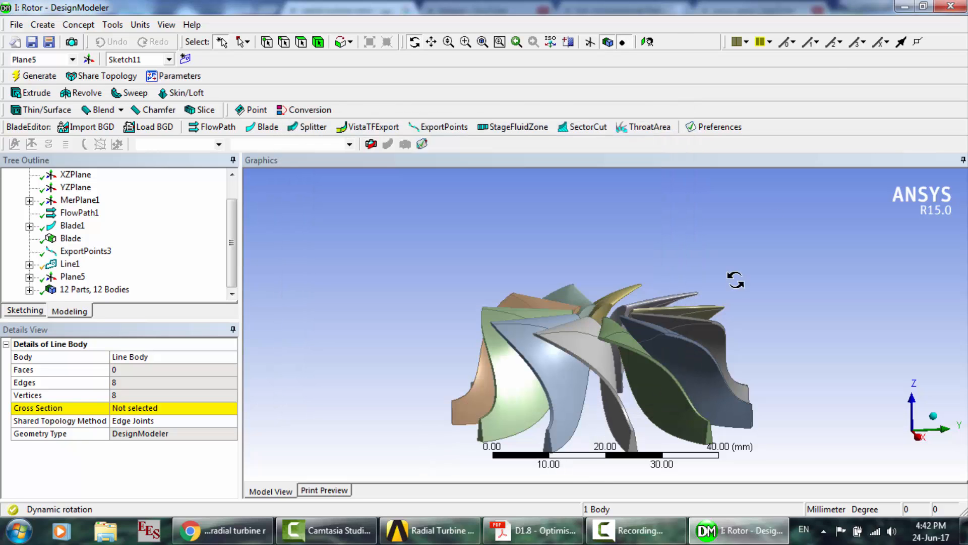
# - Minimize the open windows to reach the desktop and launch Autodesk Inventor Professional 2016
pyautogui.click(904, 6)
pyautogui.click(902, 6)
pyautogui.click(902, 6)
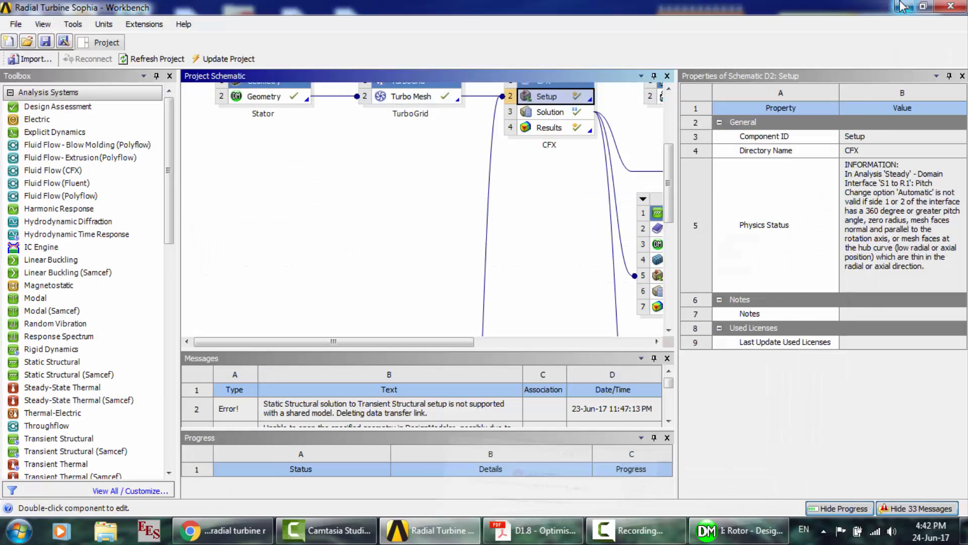
pyautogui.click(902, 6)
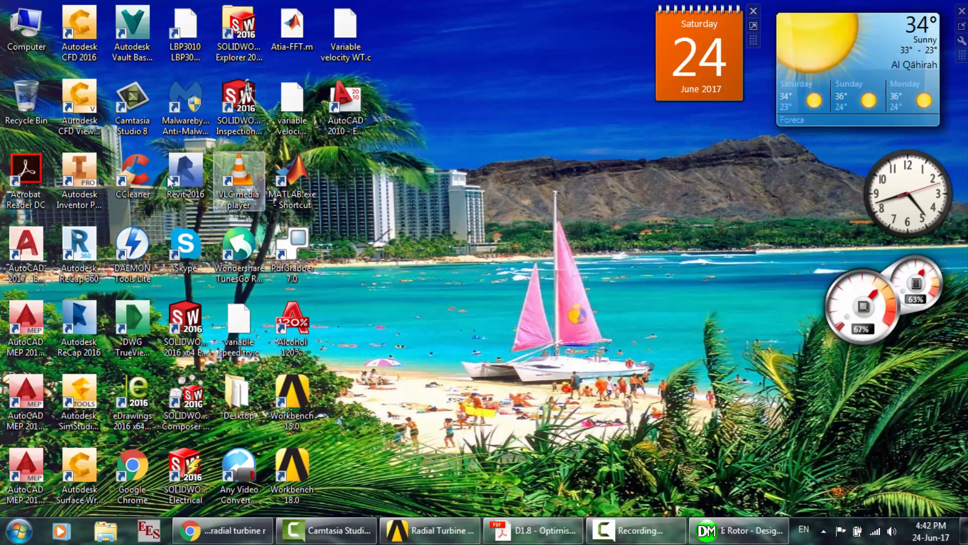
pyautogui.click(74, 175)
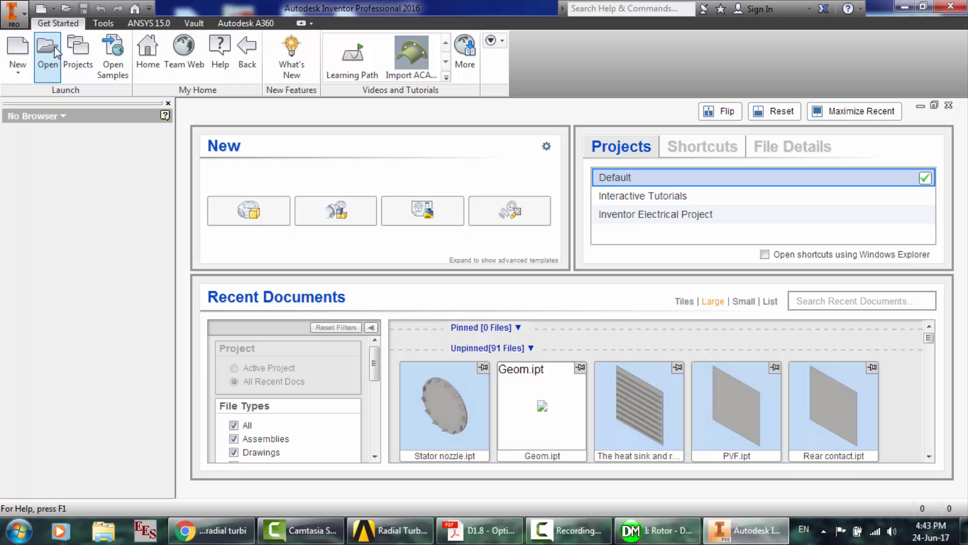
# - Start opening a file and browse through the user's home folder and My Documents to the المرحلة الأولى دراسات عليا folder
pyautogui.click(56, 52)
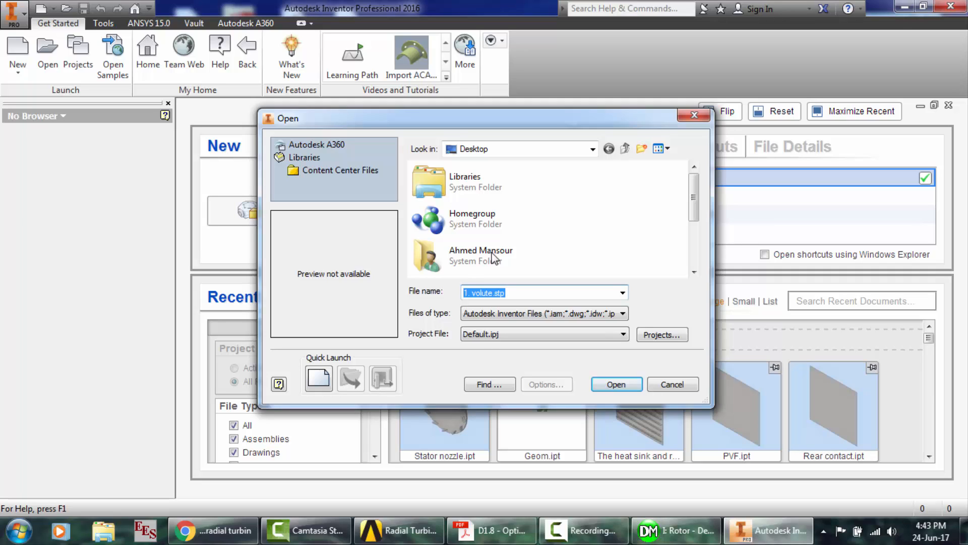
pyautogui.doubleClick(465, 255)
pyautogui.scroll(-5, 595, 244)
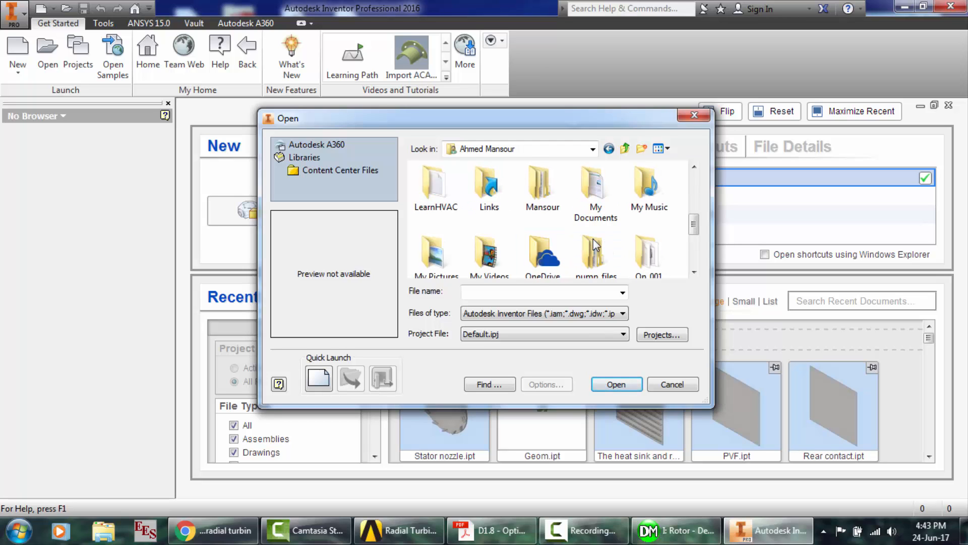
pyautogui.doubleClick(594, 196)
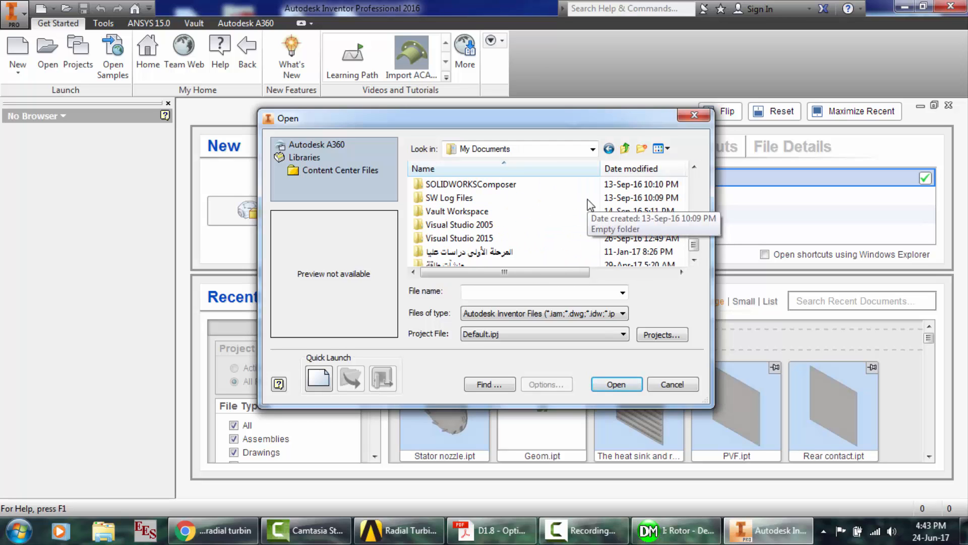
pyautogui.scroll(-1, 580, 199)
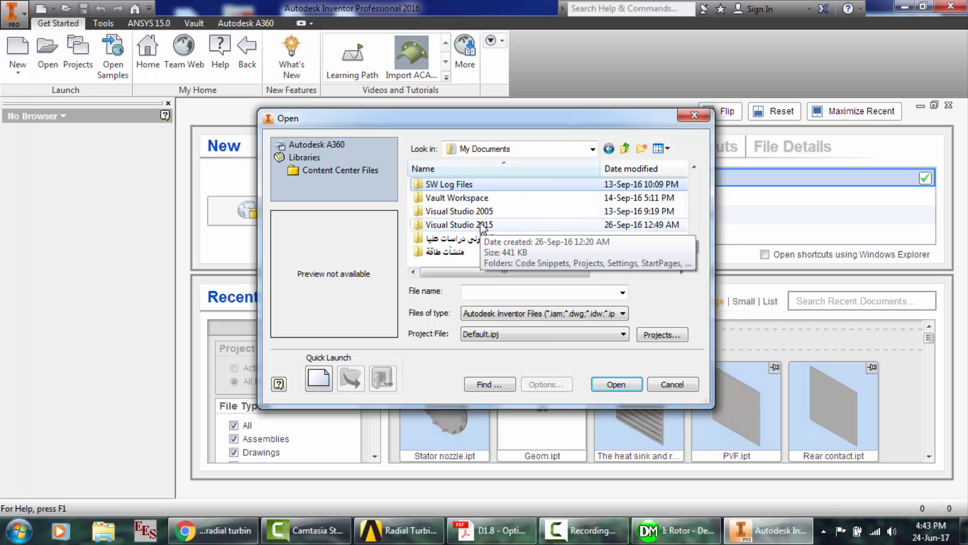
pyautogui.scroll(2, 484, 227)
pyautogui.scroll(-1, 483, 228)
pyautogui.scroll(-1, 483, 228)
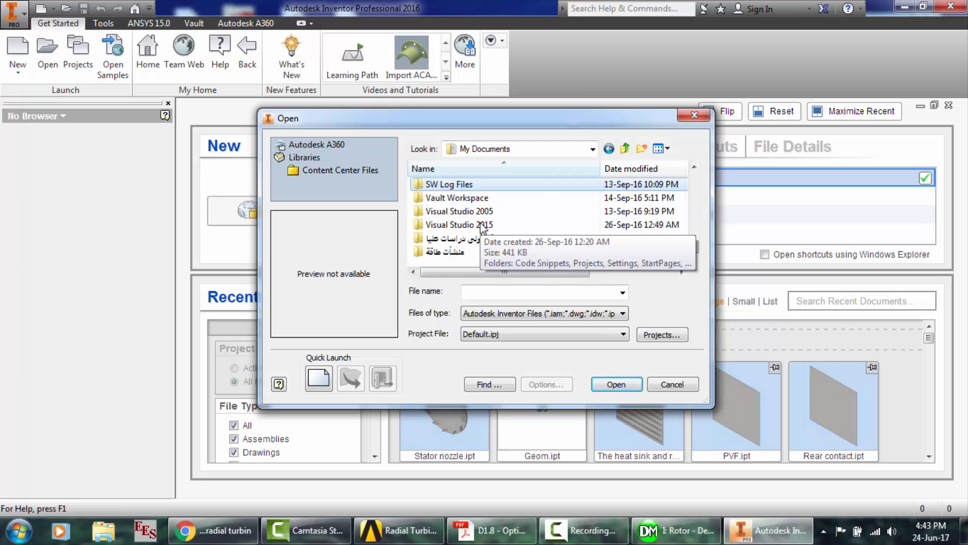
pyautogui.doubleClick(471, 237)
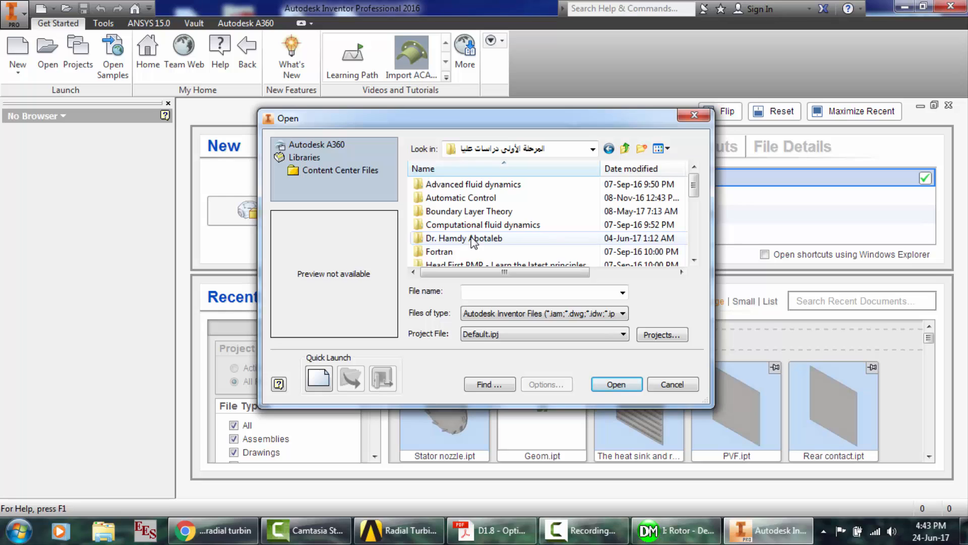
# - Open Geom.ipt from the radial turbine project's subfolder inside Youtube > Turbomachinery
pyautogui.scroll(-5, 473, 241)
pyautogui.doubleClick(452, 224)
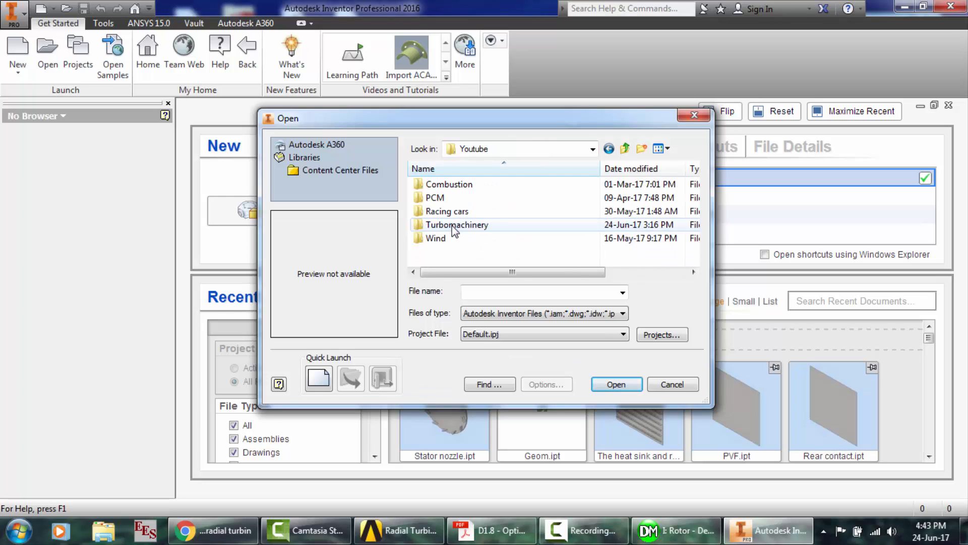
pyautogui.click(483, 231)
pyautogui.doubleClick(480, 226)
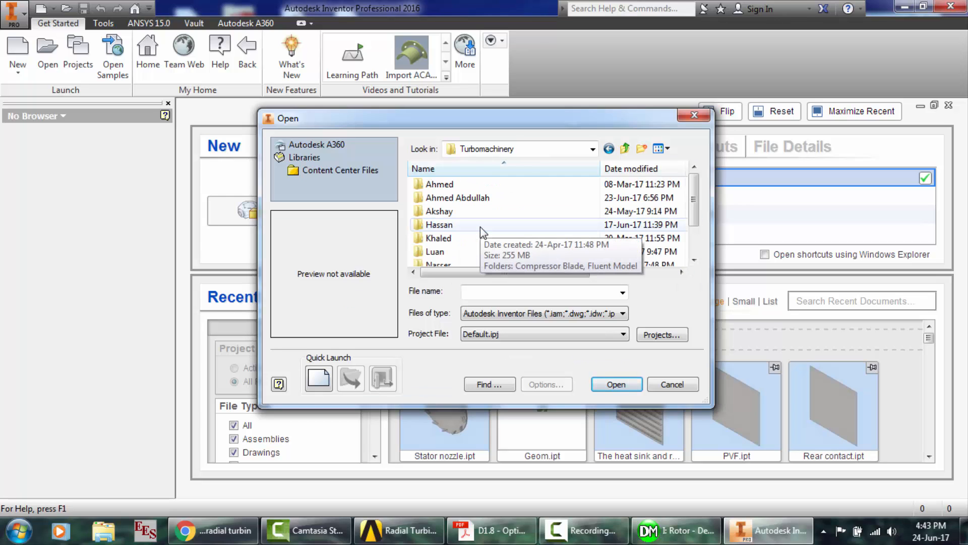
pyautogui.scroll(-1, 481, 228)
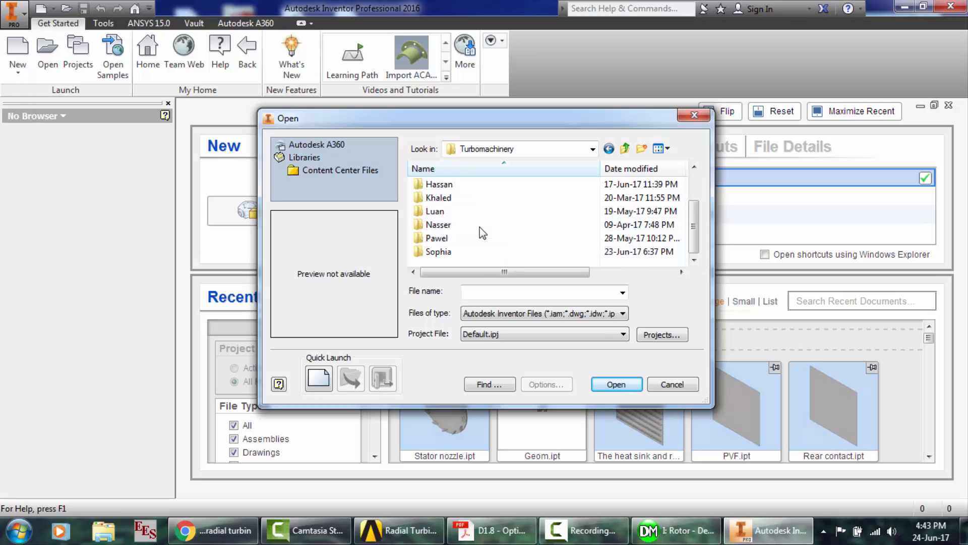
pyautogui.doubleClick(446, 252)
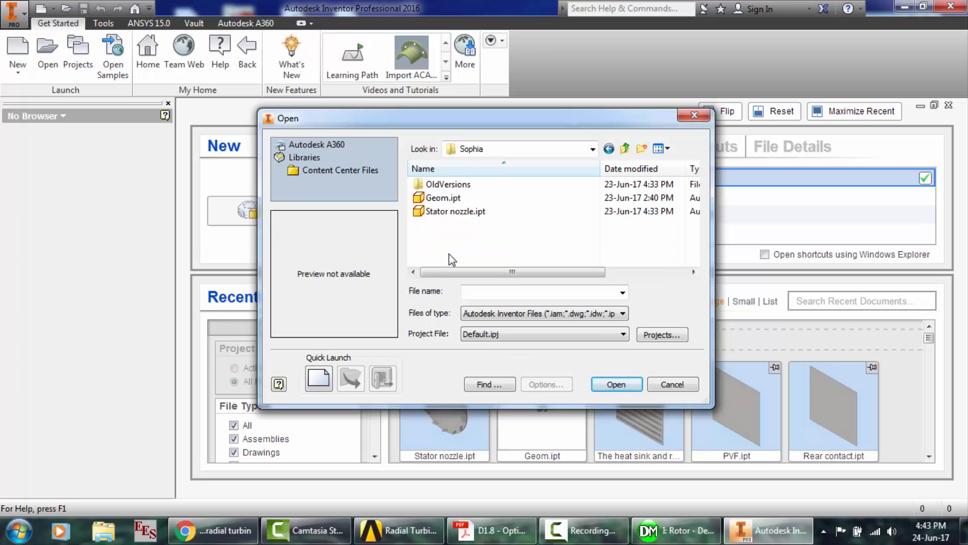
pyautogui.click(470, 198)
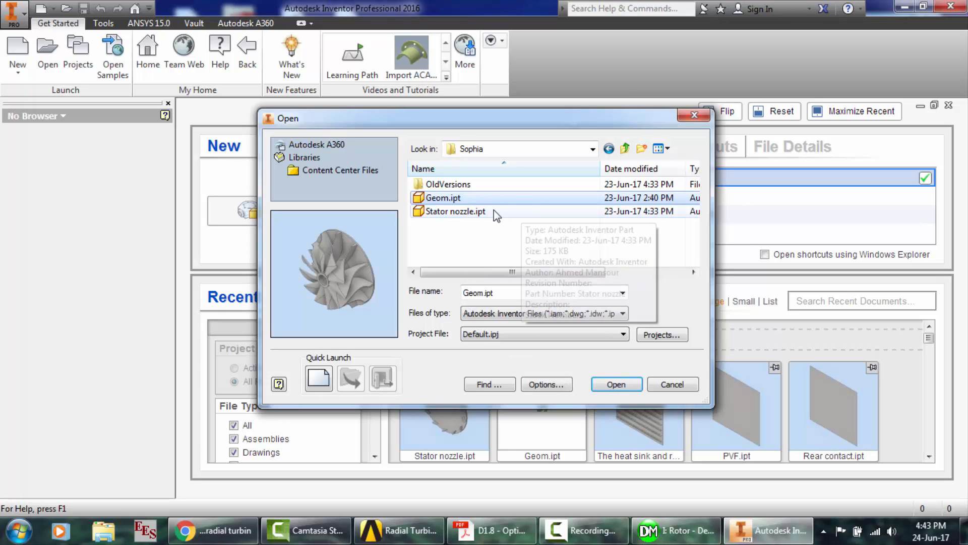
pyautogui.click(610, 383)
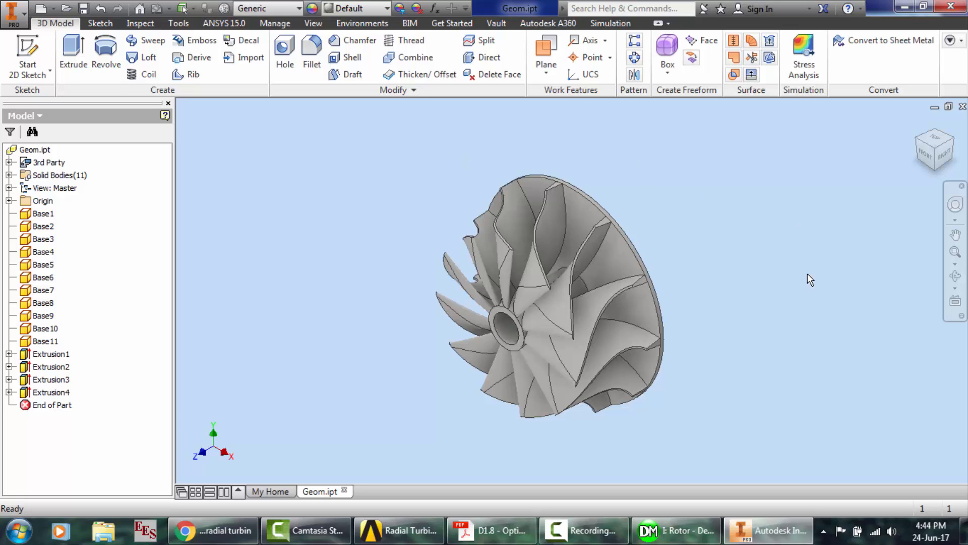
# - Orbit the rotor model freely to examine its blades, bored hub and back disk from several angles
pyautogui.click(956, 276)
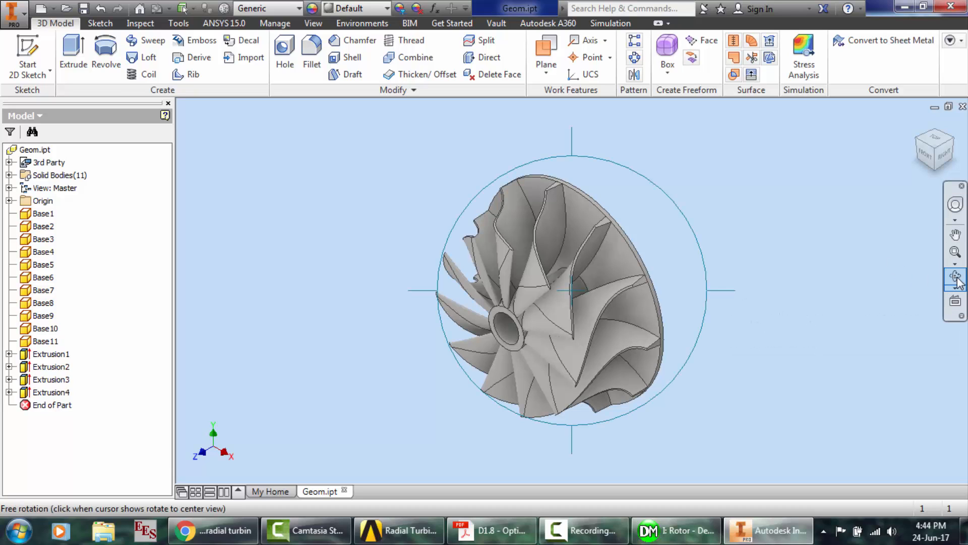
pyautogui.moveTo(628, 252); pyautogui.dragTo(688, 156)
pyautogui.moveTo(583, 259); pyautogui.dragTo(584, 327)
pyautogui.moveTo(577, 281); pyautogui.dragTo(535, 259)
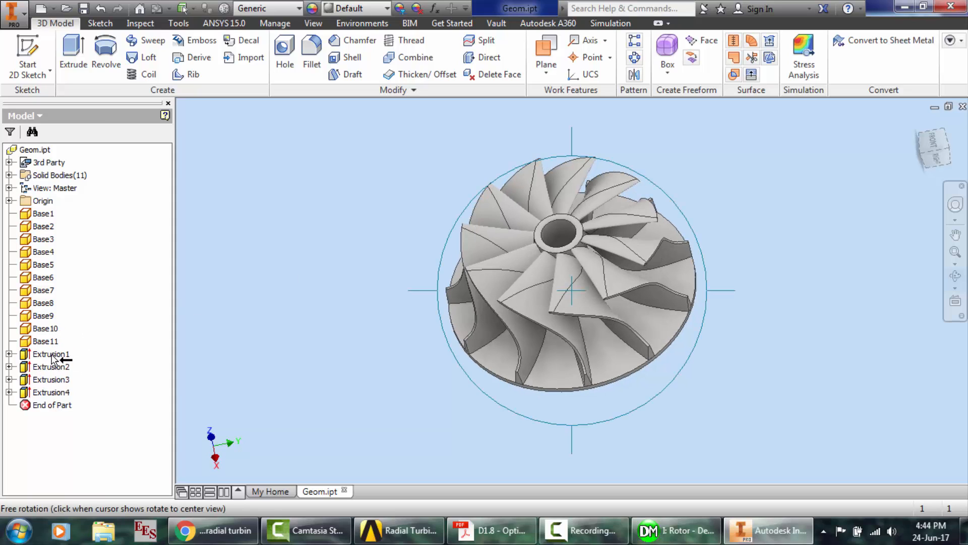
# - Leave the orbit tool and highlight Extrusion1 through Extrusion4 one by one to examine which hub and disk geometry each forms
pyautogui.press('Escape')
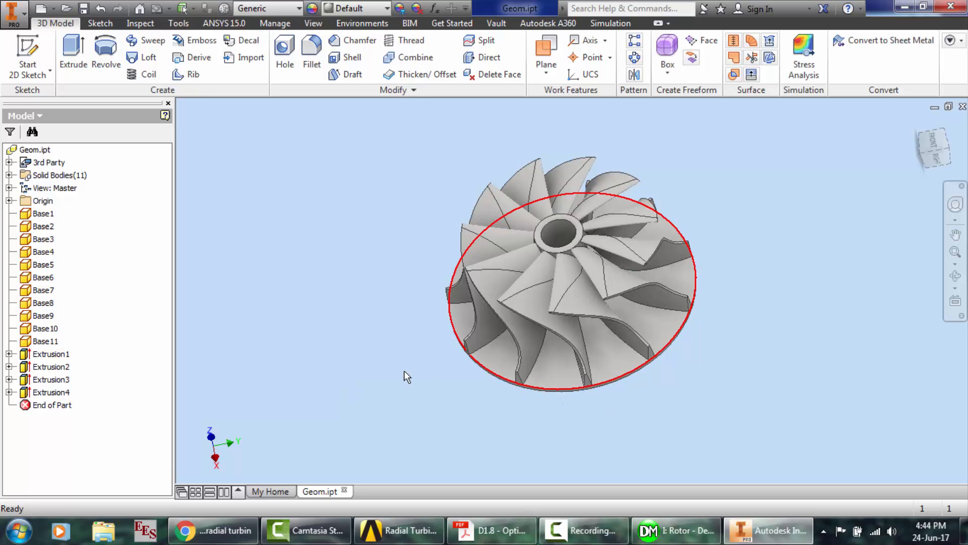
pyautogui.click(63, 369)
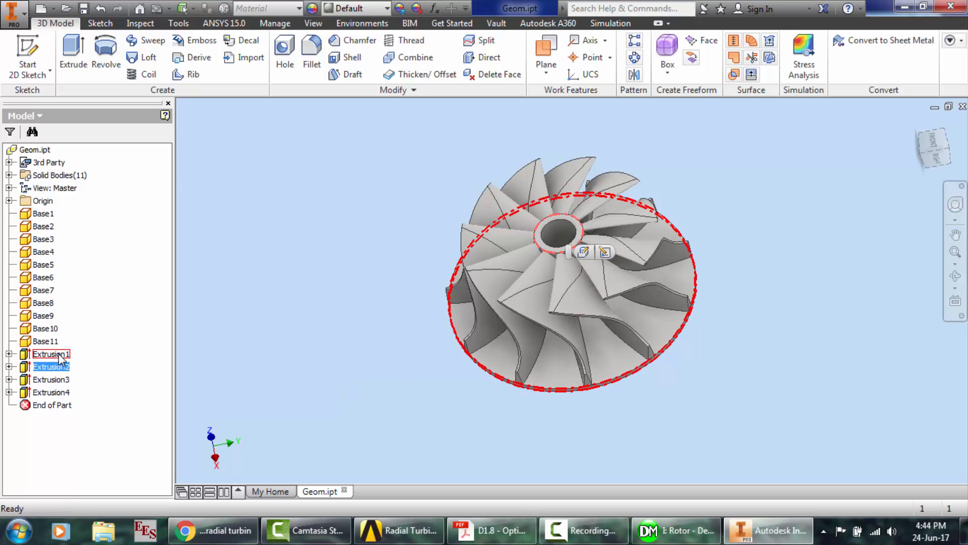
pyautogui.click(61, 357)
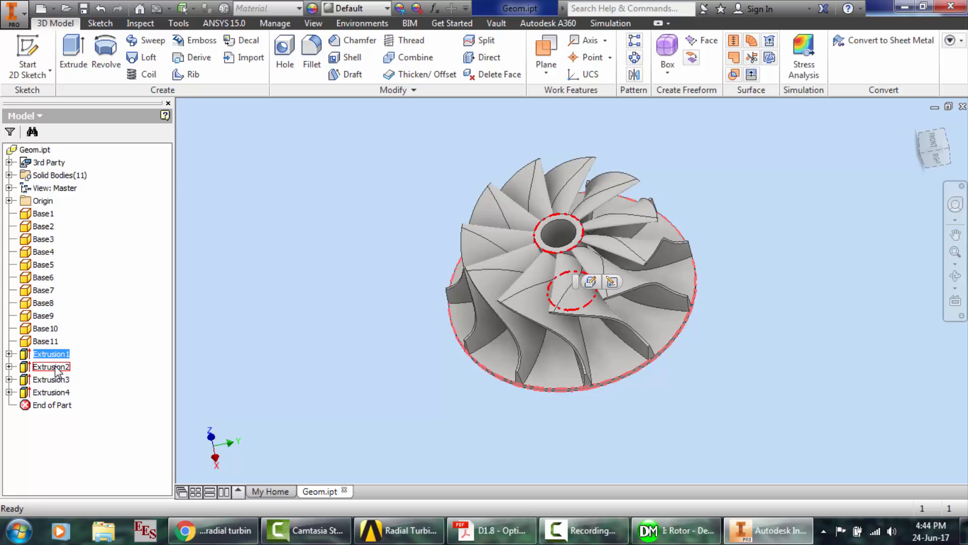
pyautogui.click(55, 368)
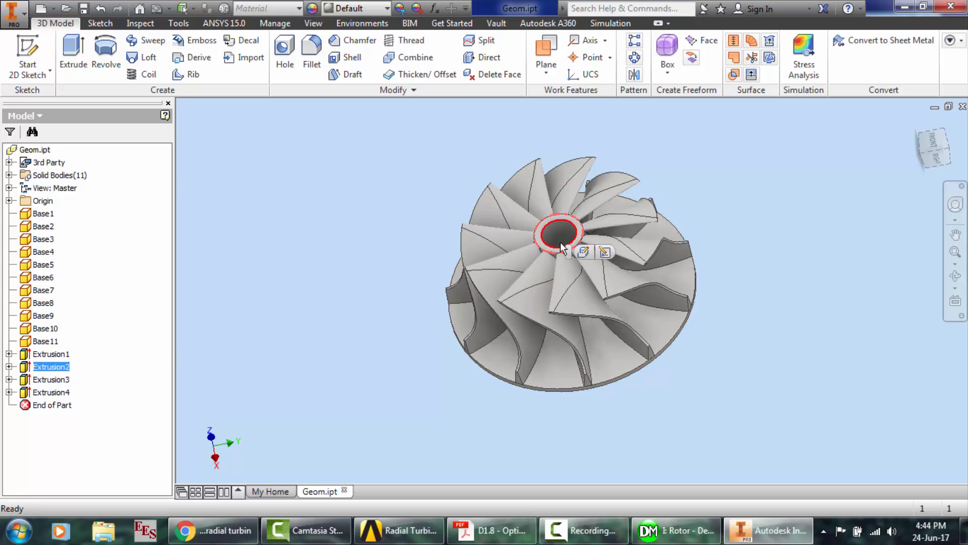
pyautogui.click(50, 379)
pyautogui.click(55, 395)
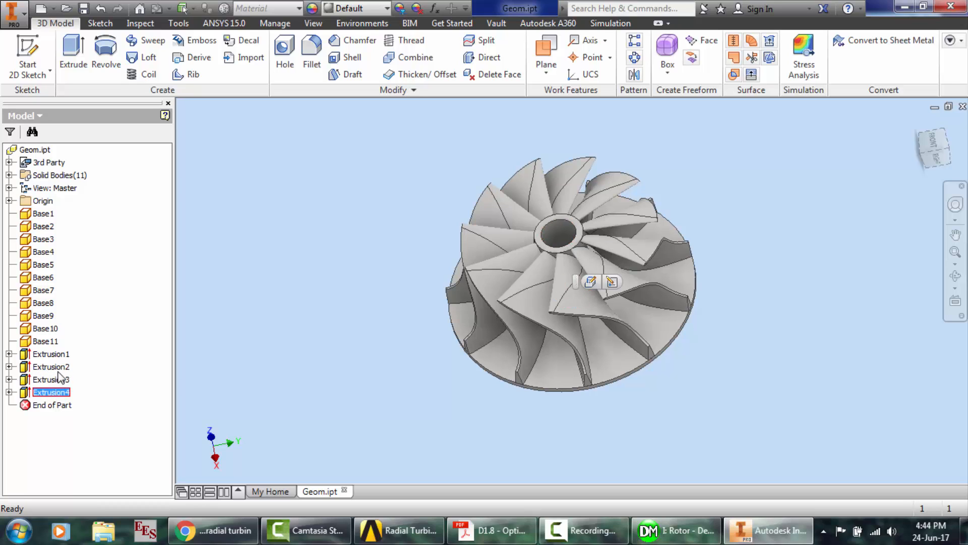
# - Delete Extrusion1, Extrusion2, Extrusion3 and Extrusion4 together so that only the imported blade bodies remain
pyautogui.keyDown('ctrl'); pyautogui.click(57, 354); pyautogui.keyUp('ctrl')
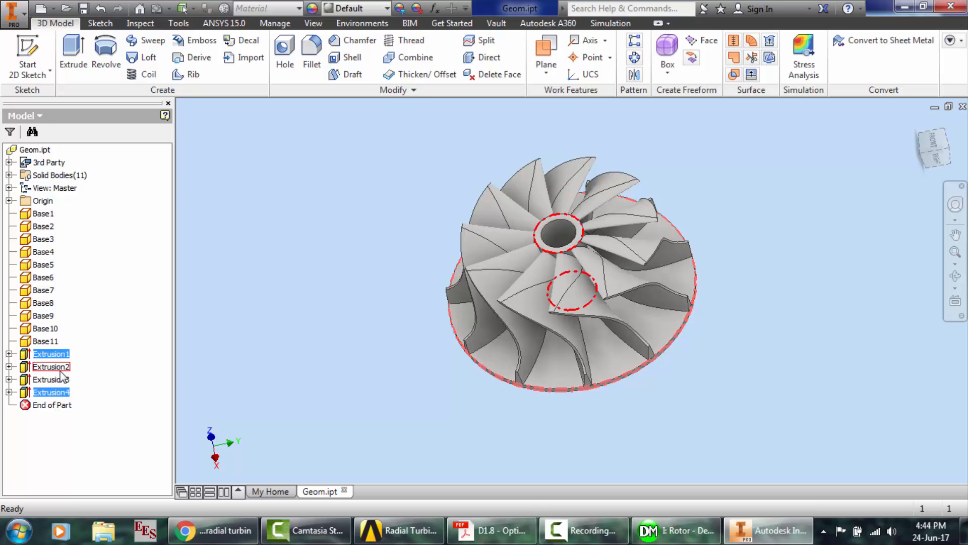
pyautogui.keyDown('ctrl'); pyautogui.click(57, 366); pyautogui.keyUp('ctrl')
pyautogui.keyDown('ctrl'); pyautogui.click(58, 381); pyautogui.keyUp('ctrl')
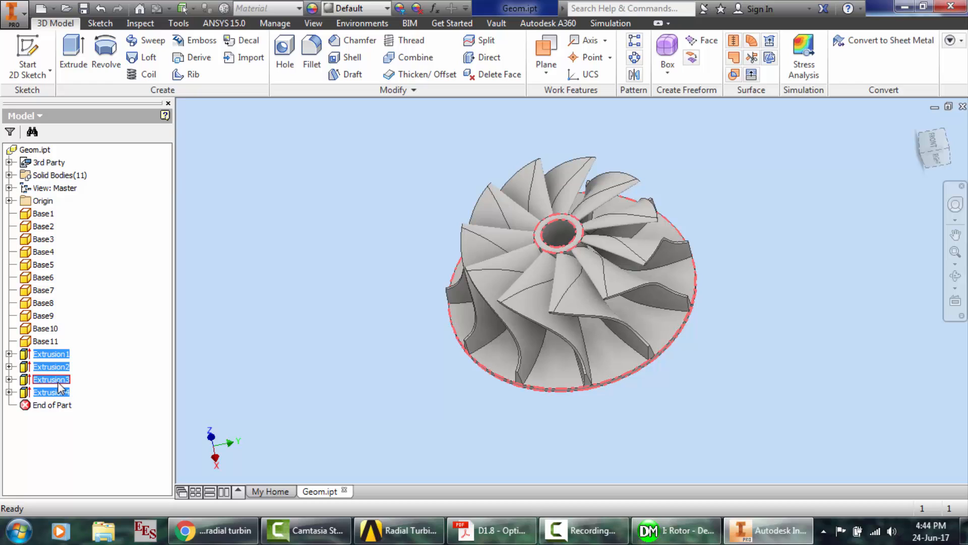
pyautogui.press('Delete')
pyautogui.press('Return')
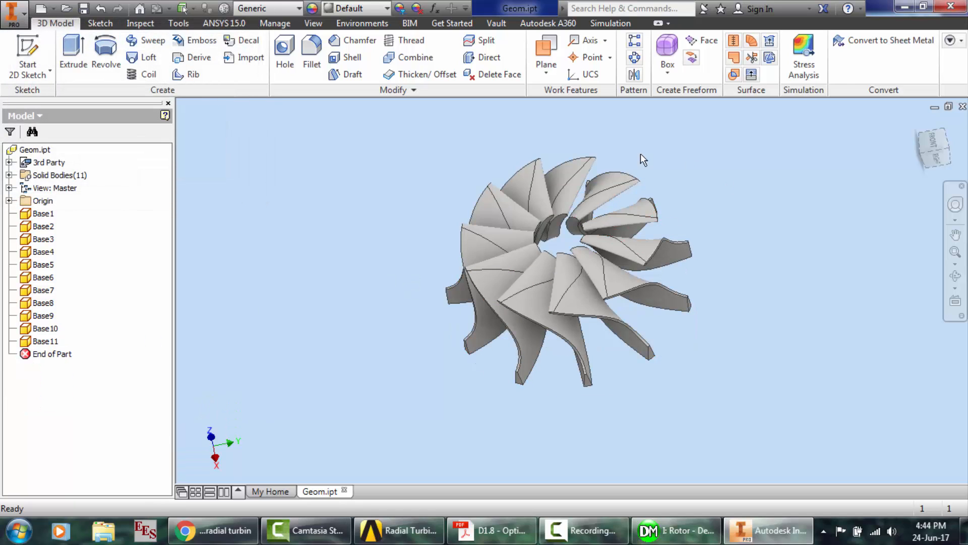
# - Switch briefly to DesignModeler and back to Inventor, and undo the deletion of the four extrusions
pyautogui.click(676, 529)
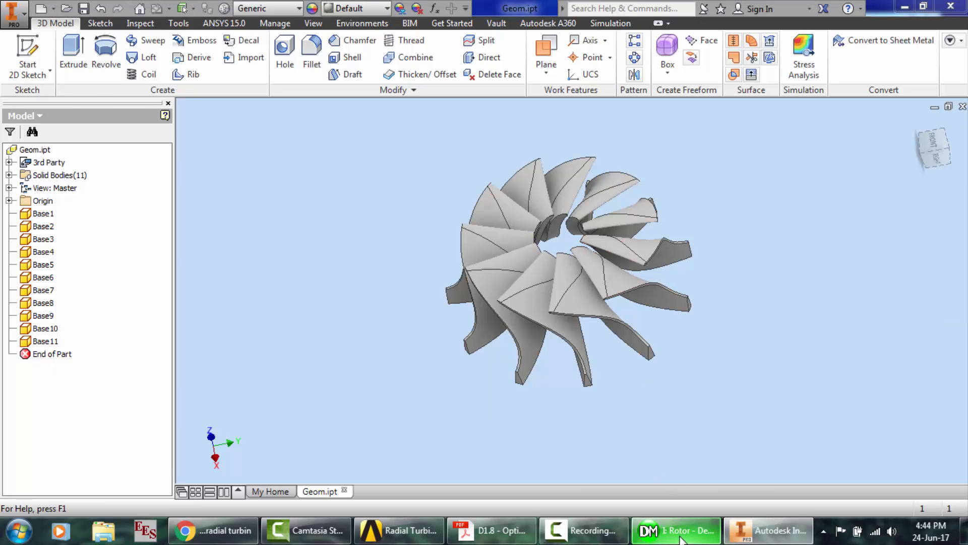
pyautogui.click(745, 529)
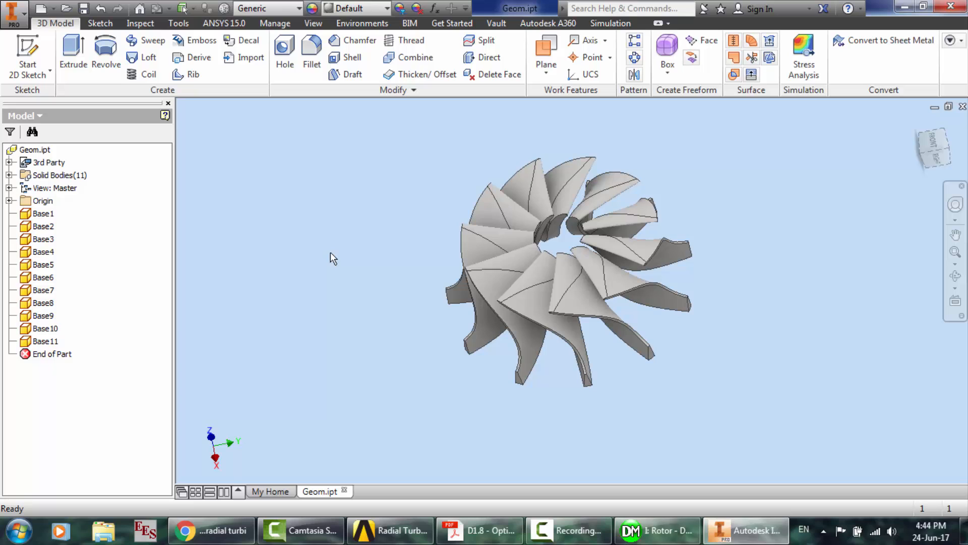
pyautogui.hotkey('ctrl', 'z')
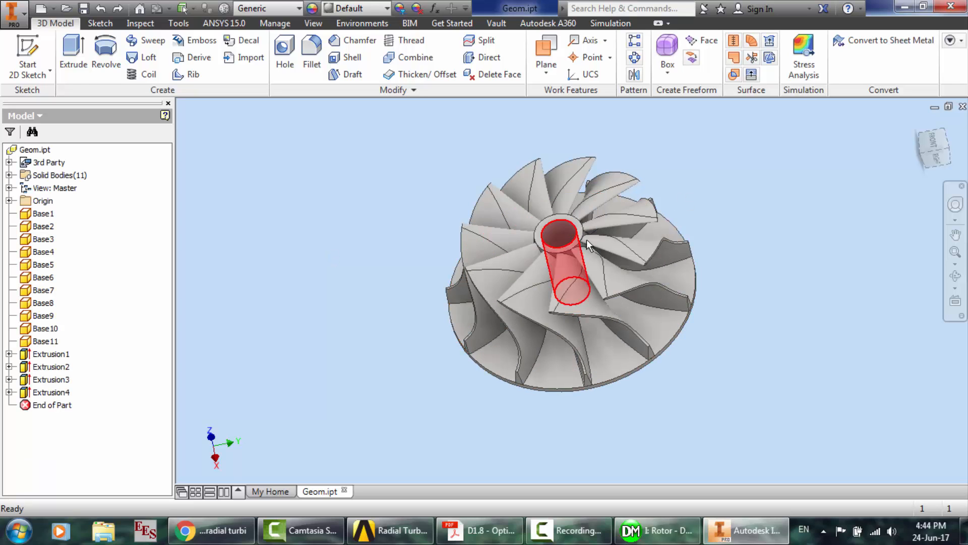
# - Orbit and zoom in on the restored rotor to examine the blades, bored hub and back disk
pyautogui.click(955, 276)
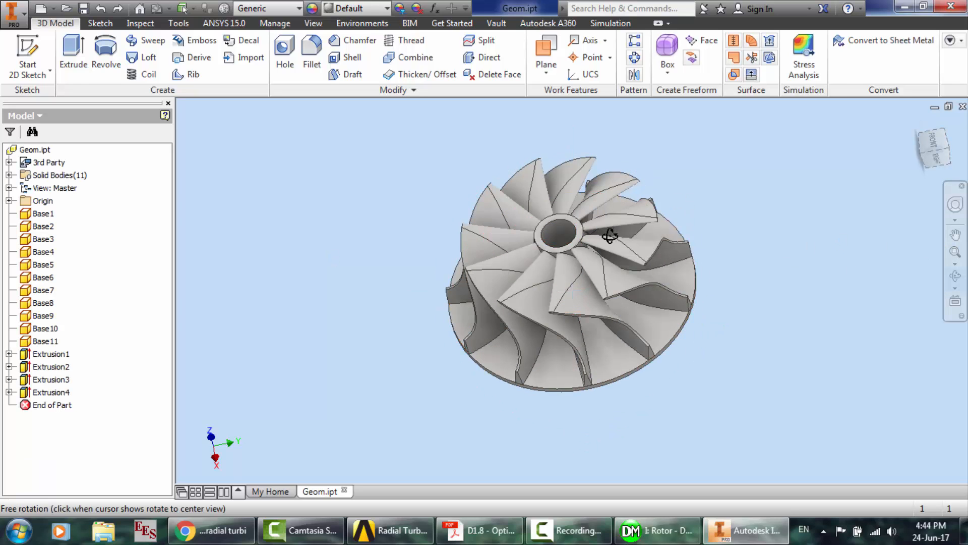
pyautogui.moveTo(610, 235); pyautogui.dragTo(629, 303)
pyautogui.scroll(-3, 569, 264)
pyautogui.scroll(-3, 569, 264)
pyautogui.scroll(3, 568, 263)
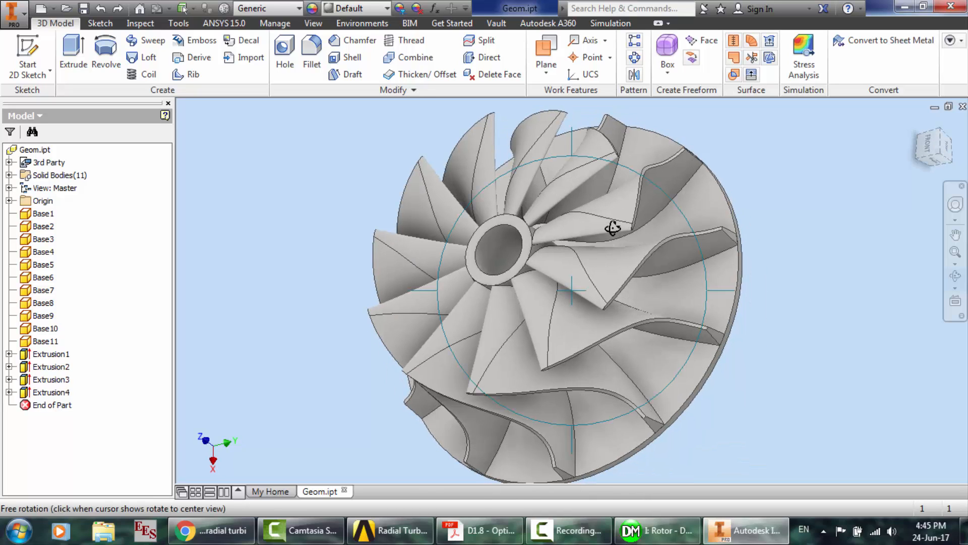
pyautogui.press('Escape')
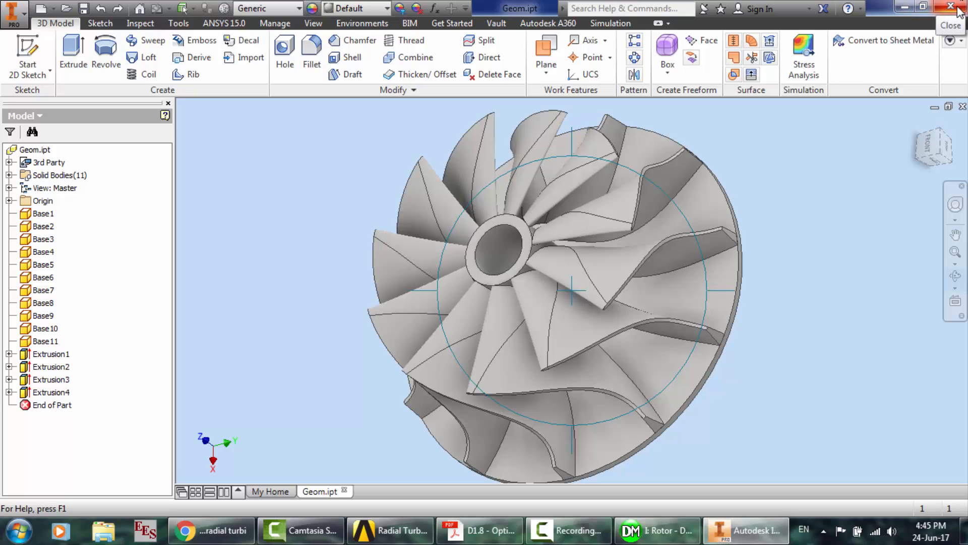
# - View the blade model in DesignModeler, and switch to Workbench to locate the Rotor geometry and TurboGrid systems in the project schematic
pyautogui.click(906, 7)
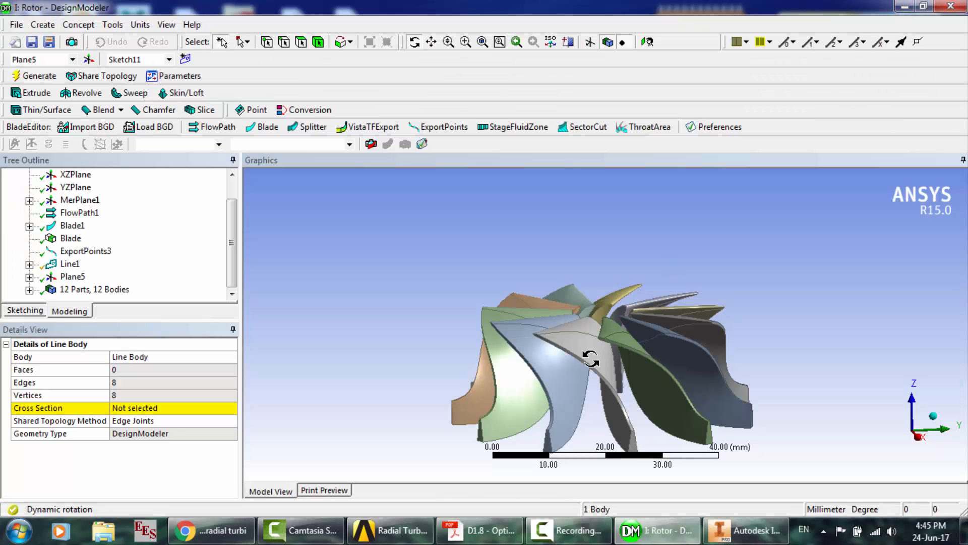
pyautogui.click(722, 532)
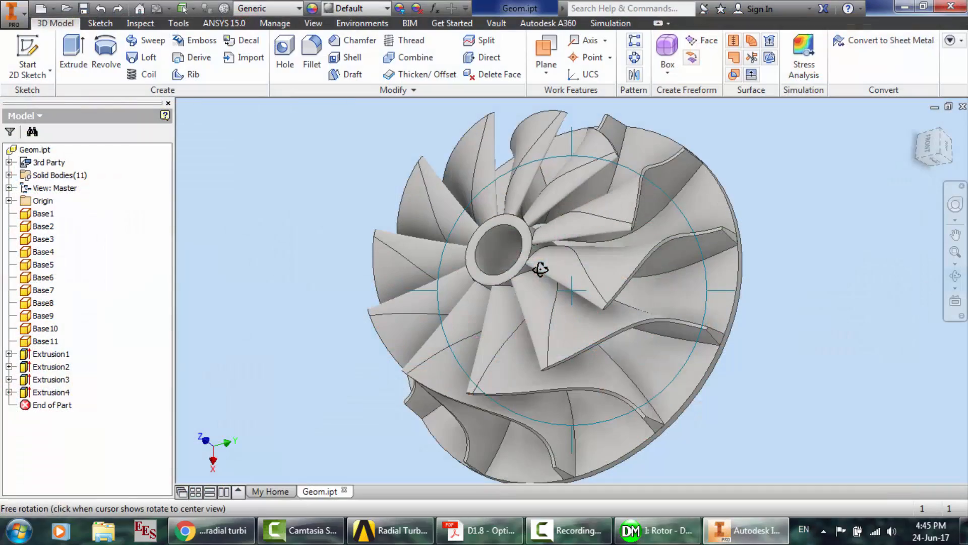
pyautogui.click(412, 533)
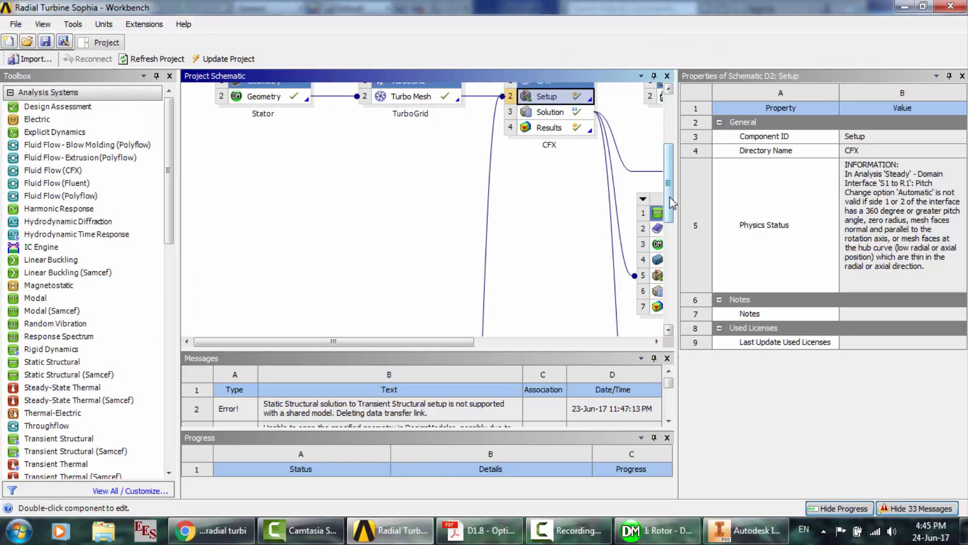
pyautogui.moveTo(670, 202); pyautogui.dragTo(671, 293)
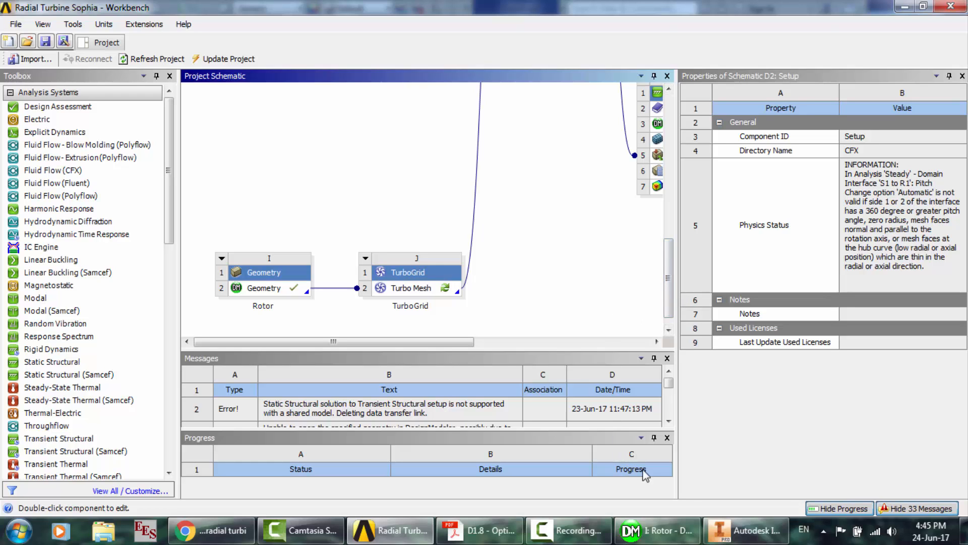
# - Switch back to Inventor and orbit the rotor to examine the blade passages and the hub surface between the blades
pyautogui.click(745, 531)
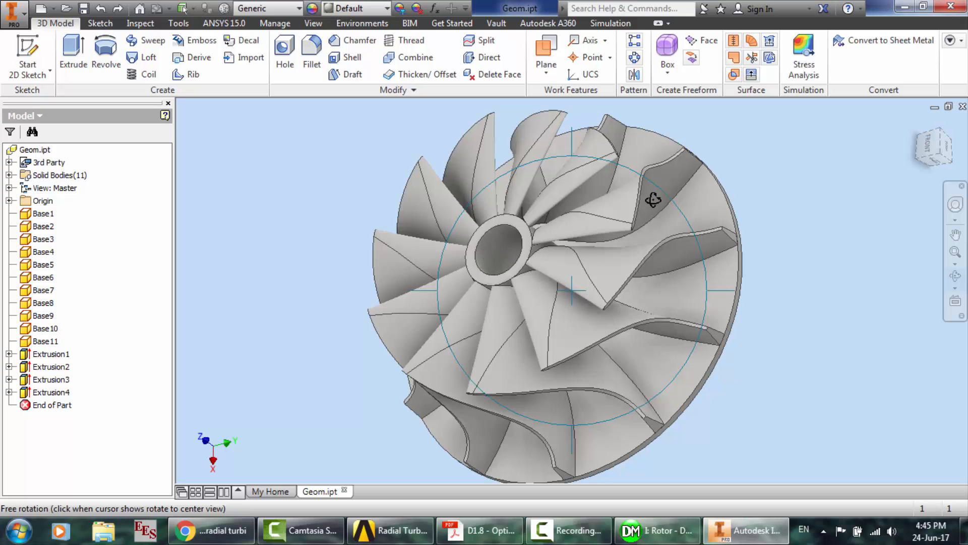
pyautogui.moveTo(601, 205); pyautogui.dragTo(551, 250)
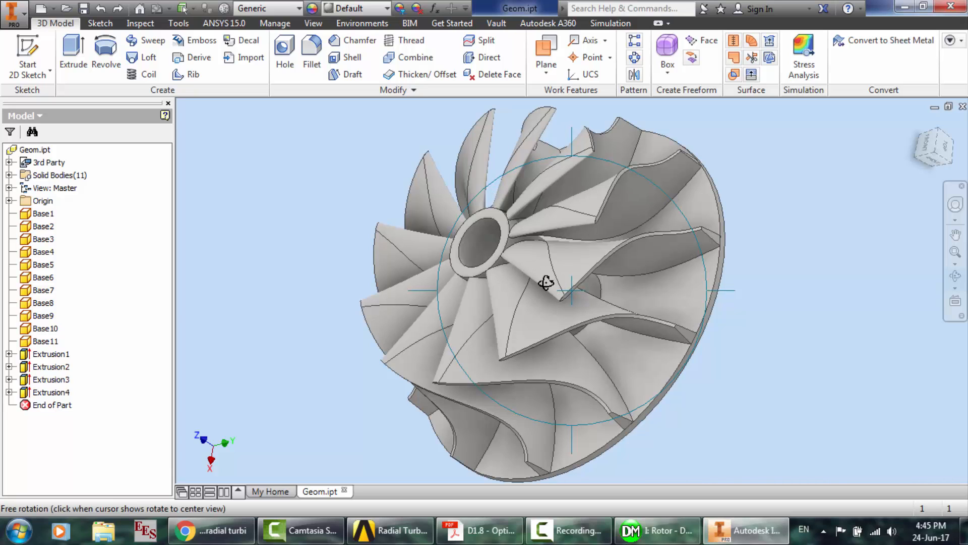
pyautogui.moveTo(546, 283)
pyautogui.mouseDown()
pyautogui.moveTo(536, 264)
pyautogui.moveTo(499, 250)
pyautogui.moveTo(534, 286)
pyautogui.mouseUp()
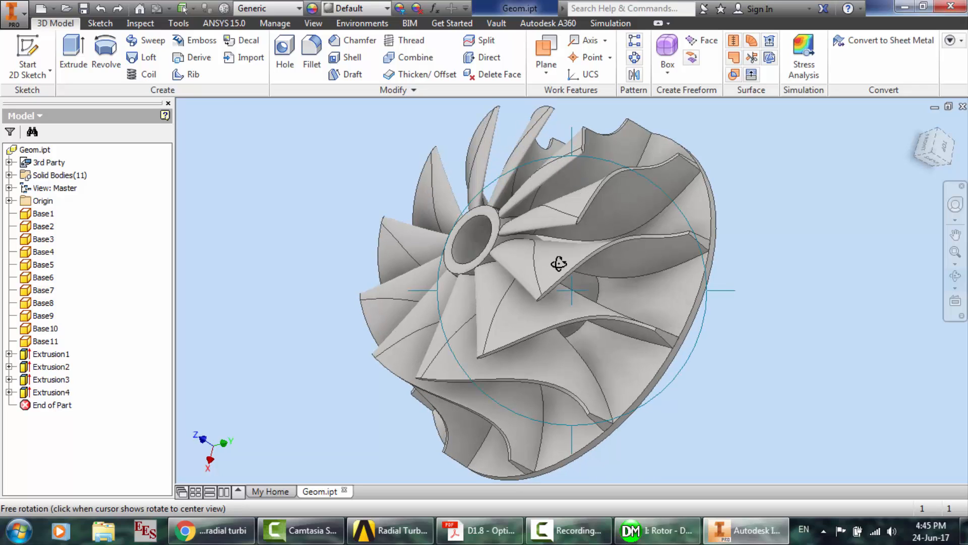
pyautogui.moveTo(574, 219); pyautogui.dragTo(524, 212)
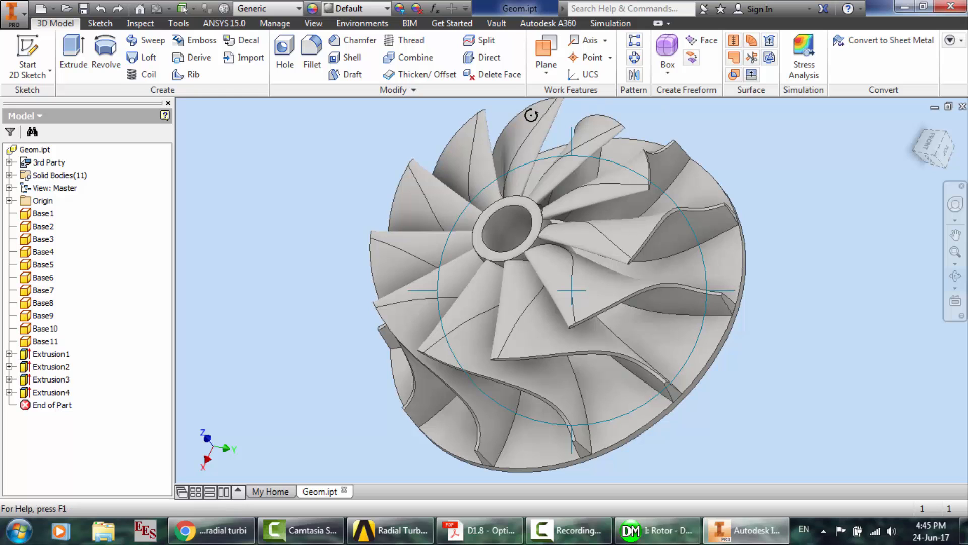
pyautogui.moveTo(581, 303)
pyautogui.mouseDown()
pyautogui.moveTo(523, 301)
pyautogui.moveTo(528, 285)
pyautogui.moveTo(579, 281)
pyautogui.moveTo(583, 309)
pyautogui.mouseUp()
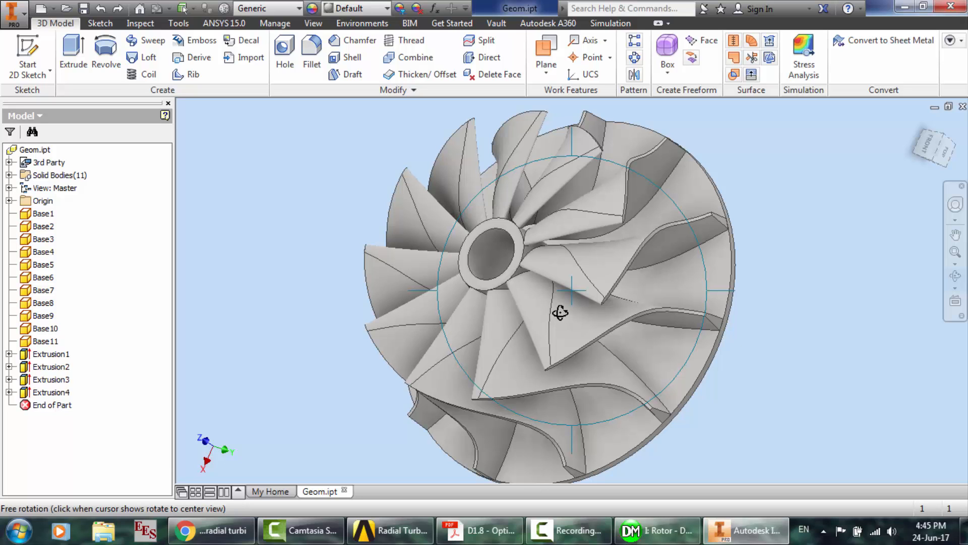
pyautogui.moveTo(603, 247); pyautogui.dragTo(572, 266)
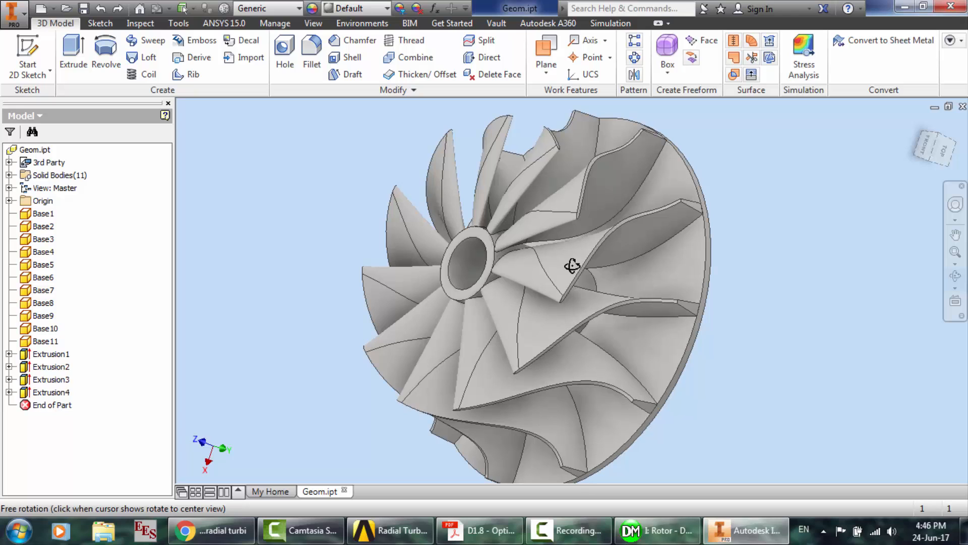
pyautogui.moveTo(547, 302); pyautogui.dragTo(580, 210)
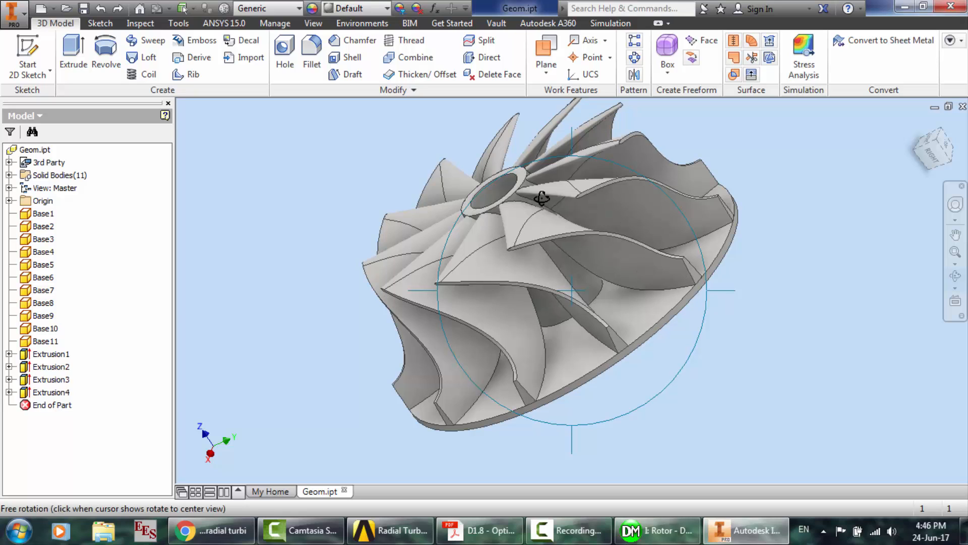
pyautogui.moveTo(537, 213); pyautogui.dragTo(489, 272)
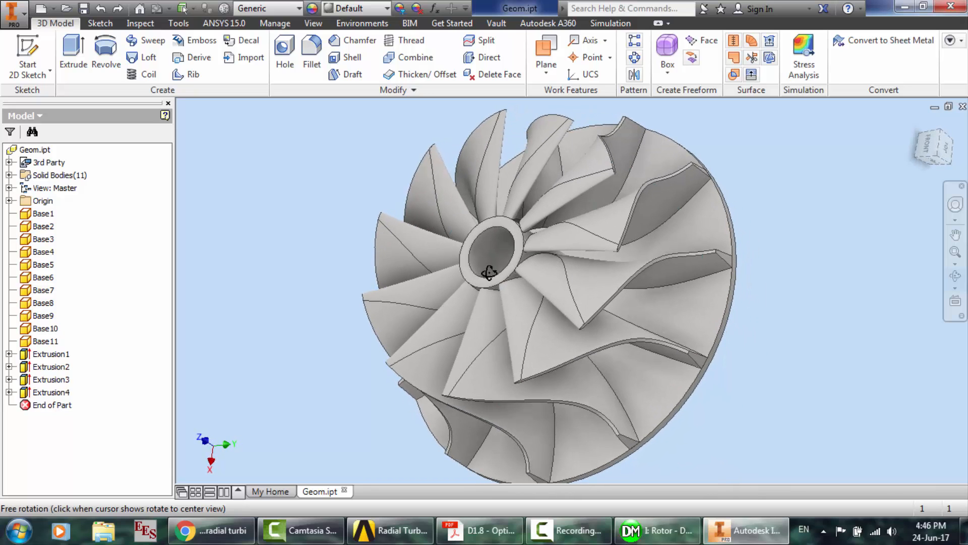
pyautogui.moveTo(523, 318); pyautogui.dragTo(516, 307)
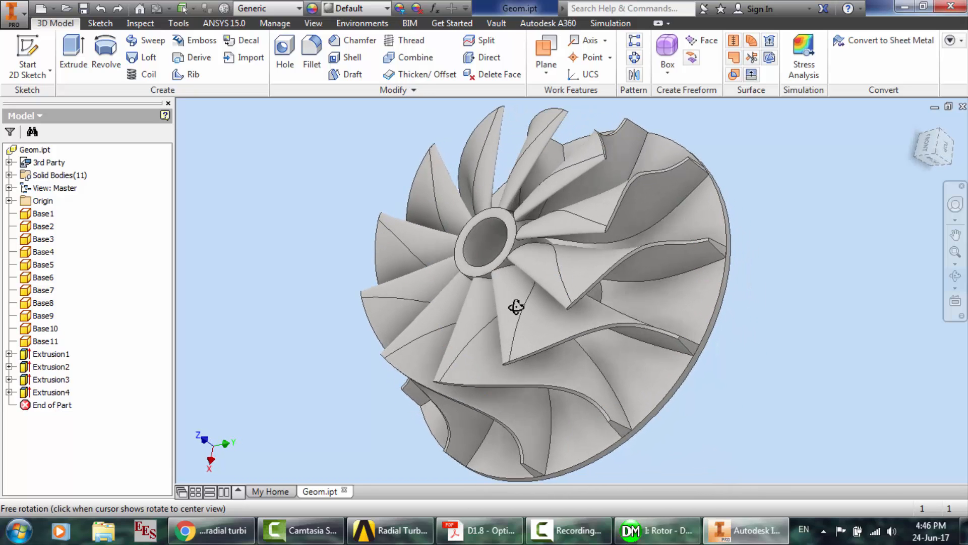
# - Switch to Acrobat Reader and browse the Optimised Radial Turbine Design D1.8 report up to the rotor wheel drawing in Figure 9
pyautogui.click(480, 531)
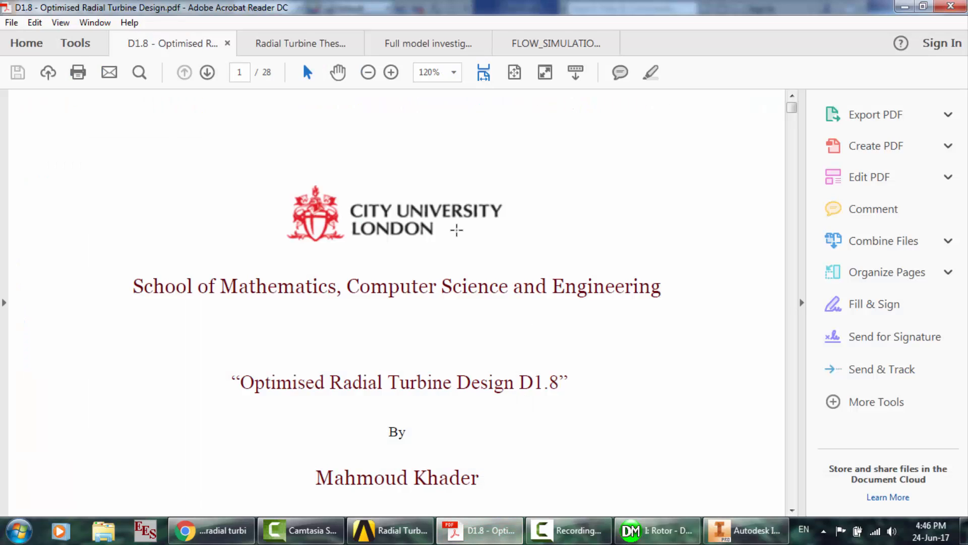
pyautogui.scroll(-3, 407, 186)
pyautogui.scroll(-15, 407, 186)
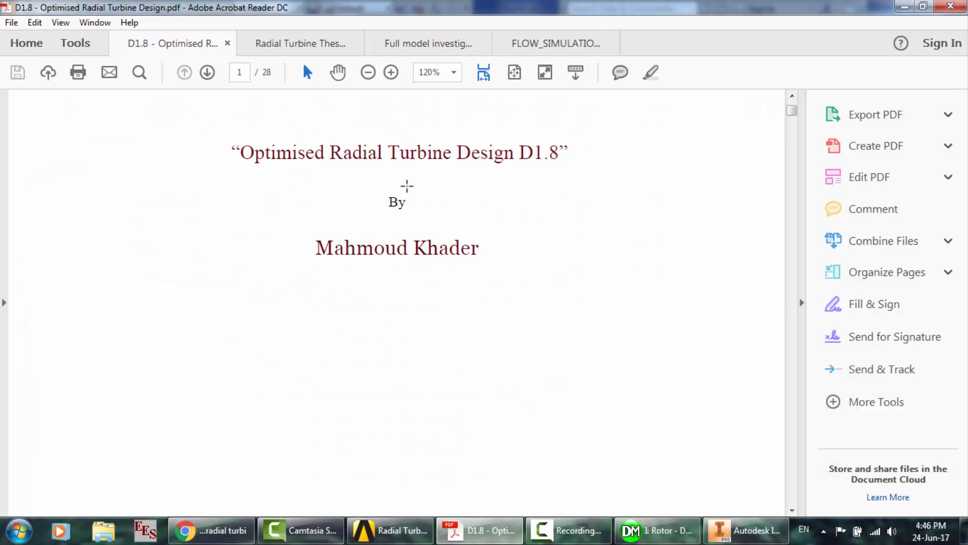
pyautogui.scroll(-20, 406, 186)
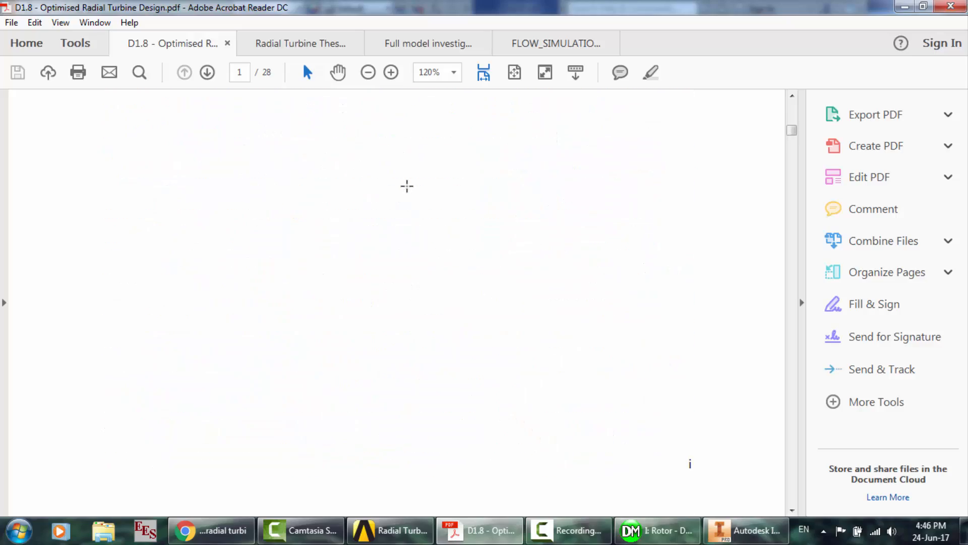
pyautogui.scroll(-20, 407, 186)
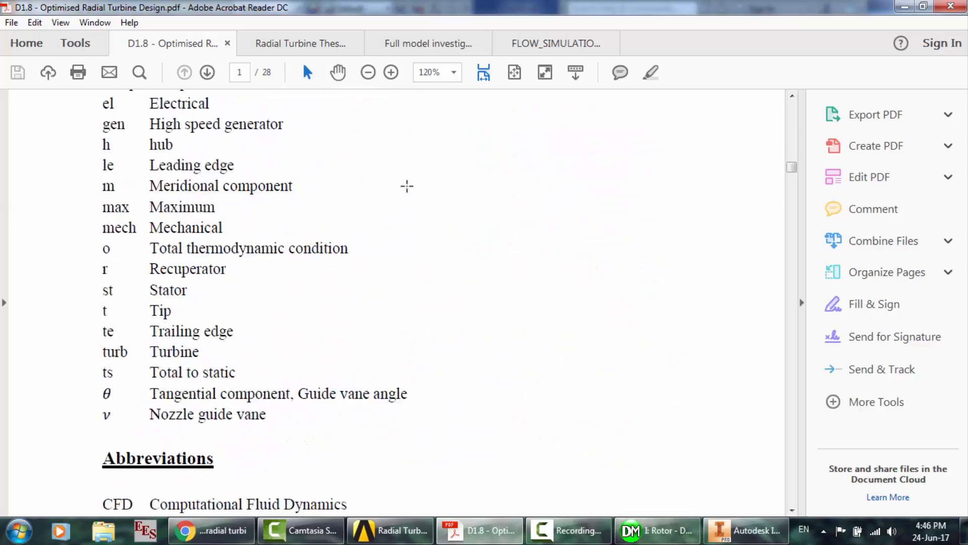
pyautogui.scroll(-20, 408, 196)
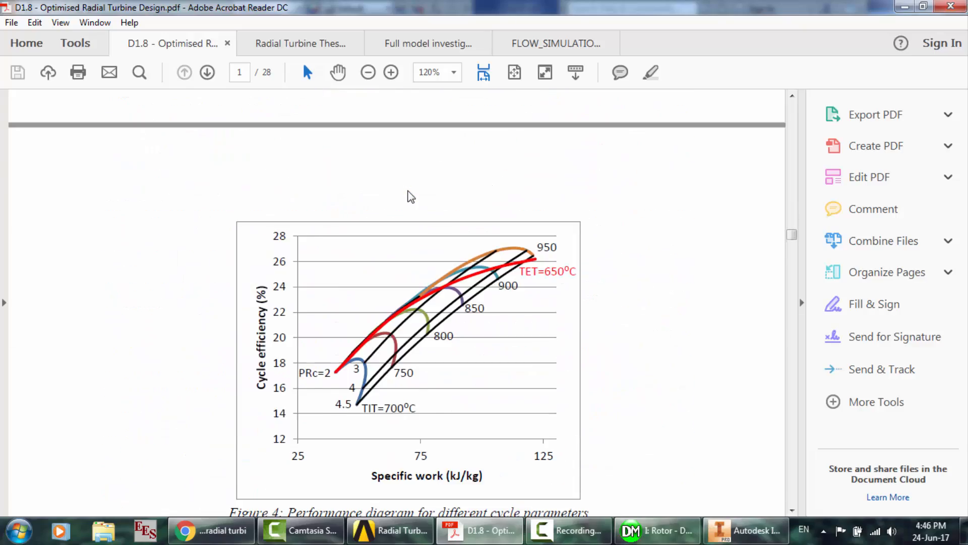
pyautogui.scroll(-20, 411, 196)
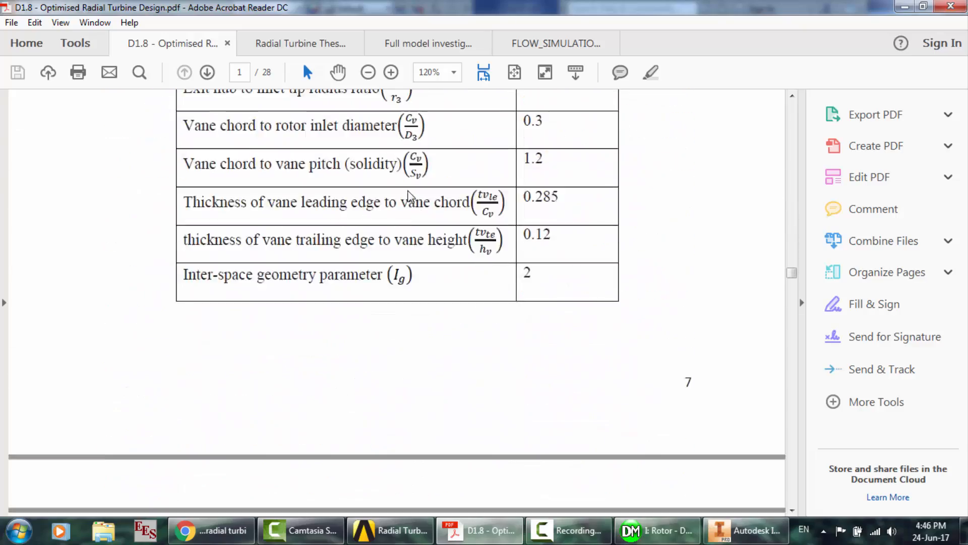
pyautogui.scroll(-20, 408, 195)
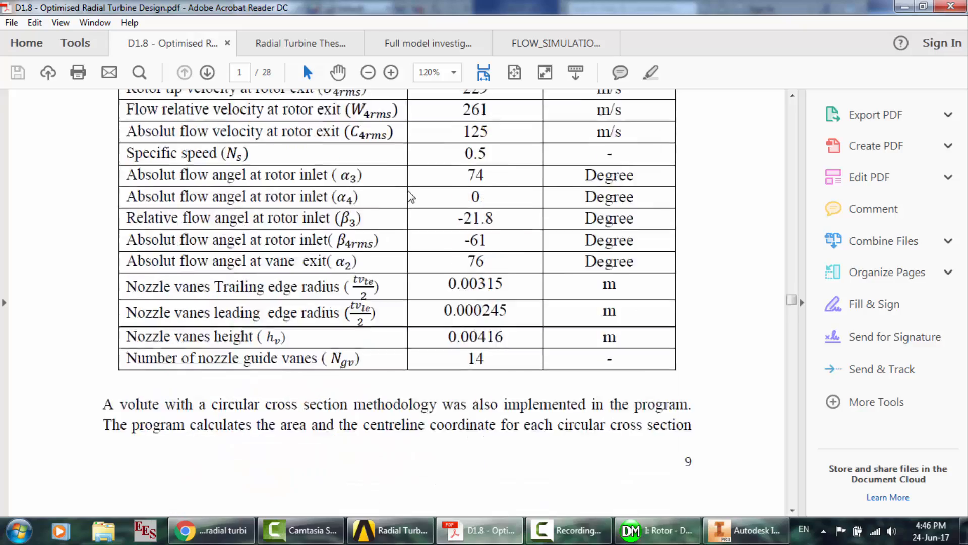
pyautogui.scroll(-20, 411, 196)
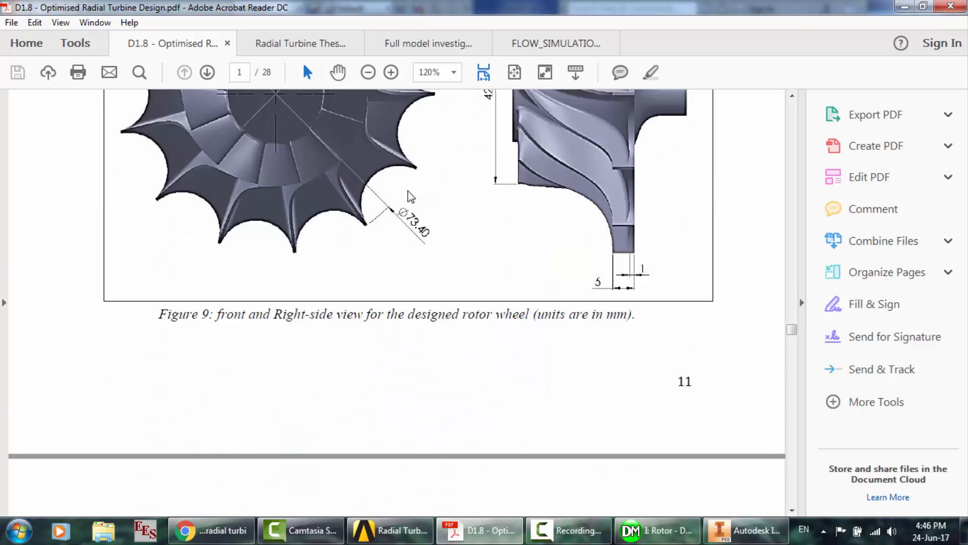
# - Browse the report's CFD section from the surface grid in Figure 12 to the relative Mach number contours in Figure 16
pyautogui.scroll(-20, 411, 197)
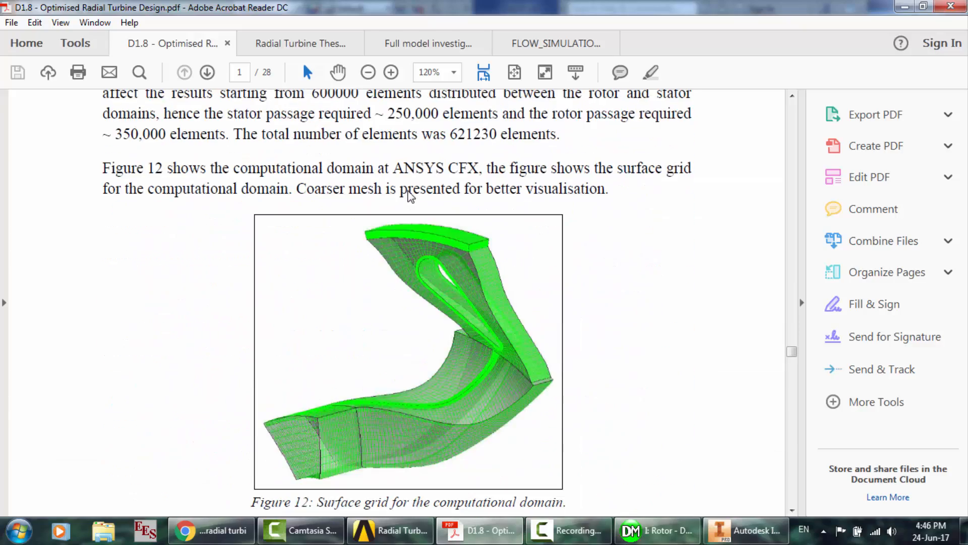
pyautogui.scroll(-20, 411, 197)
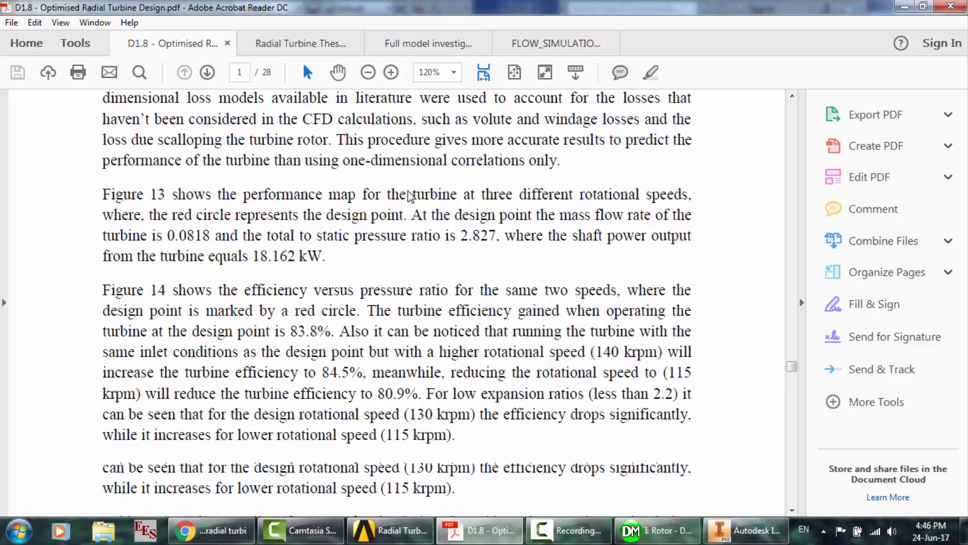
pyautogui.scroll(-20, 411, 196)
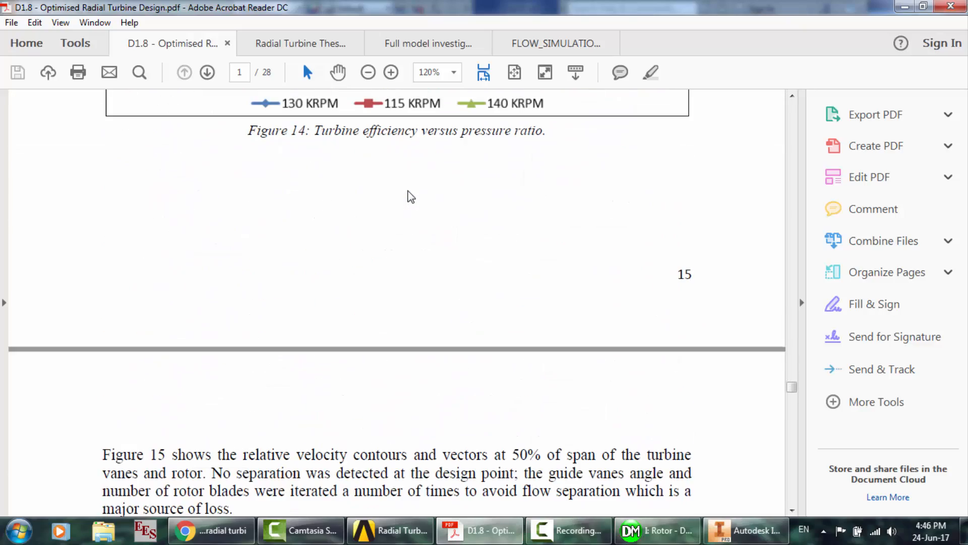
pyautogui.scroll(-13, 411, 197)
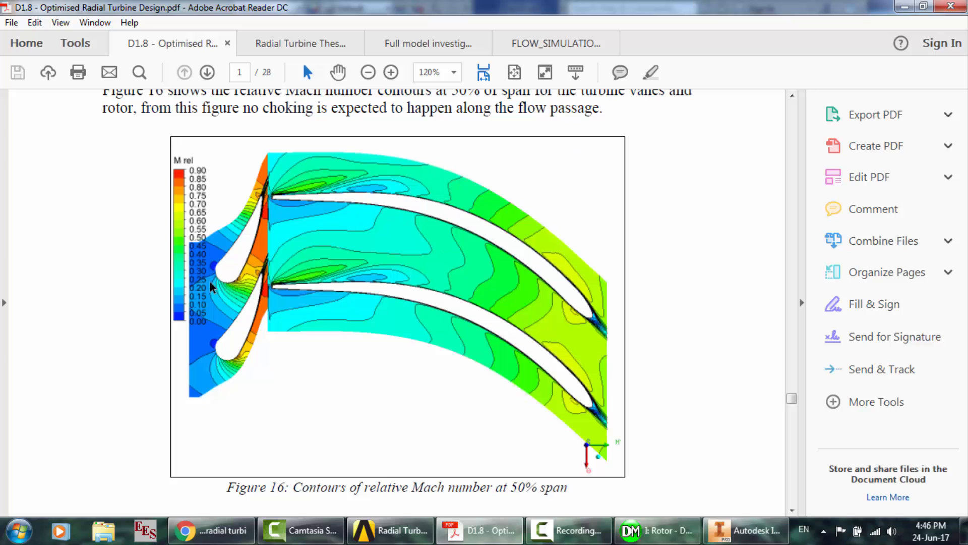
pyautogui.scroll(-15, 339, 278)
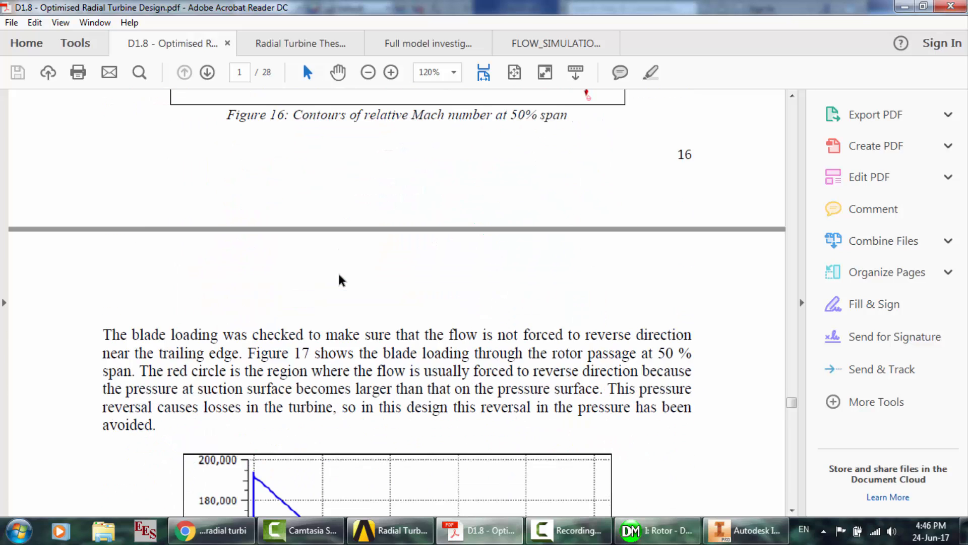
# - Examine the rotor blade loading chart in Figure 17, including the circled region near the trailing edge
pyautogui.scroll(-8, 339, 278)
pyautogui.scroll(5, 339, 277)
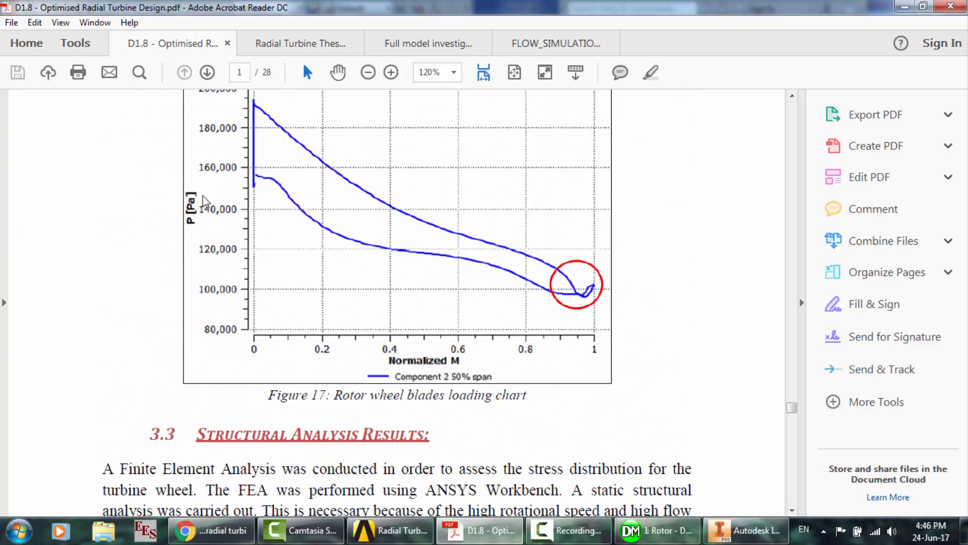
pyautogui.scroll(-3, 425, 401)
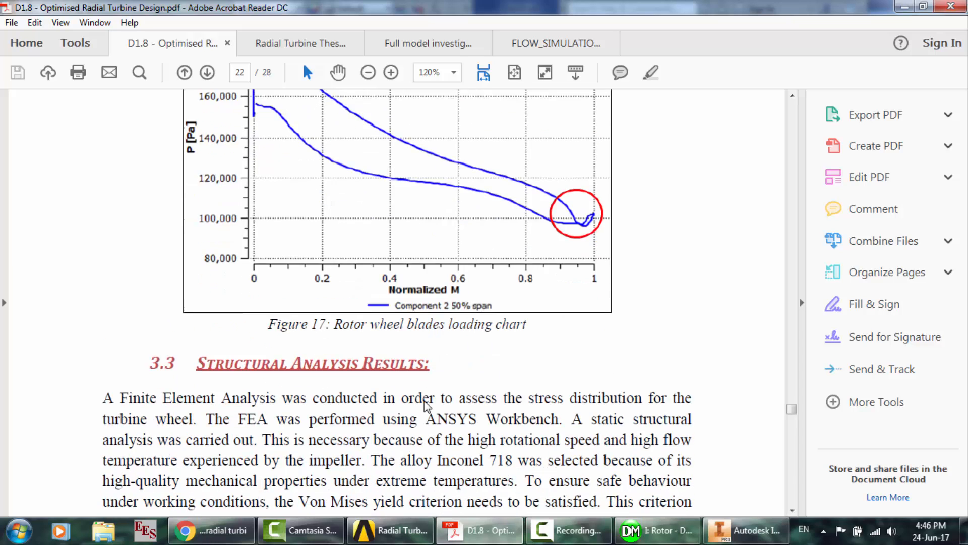
pyautogui.scroll(4, 421, 240)
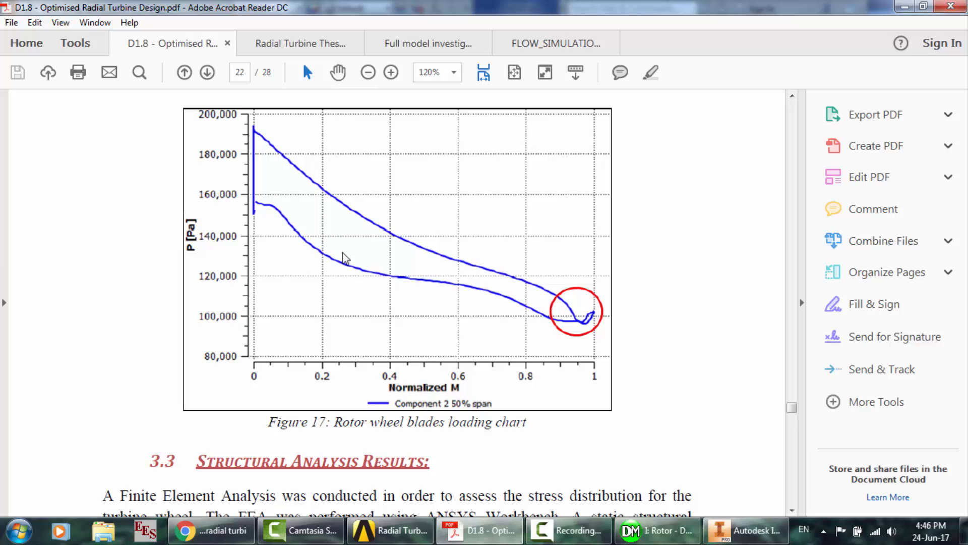
# - Read section 3.3 on structural analysis, selecting its text from "was conducted" through the first data row of Table 7
pyautogui.scroll(-15, 583, 258)
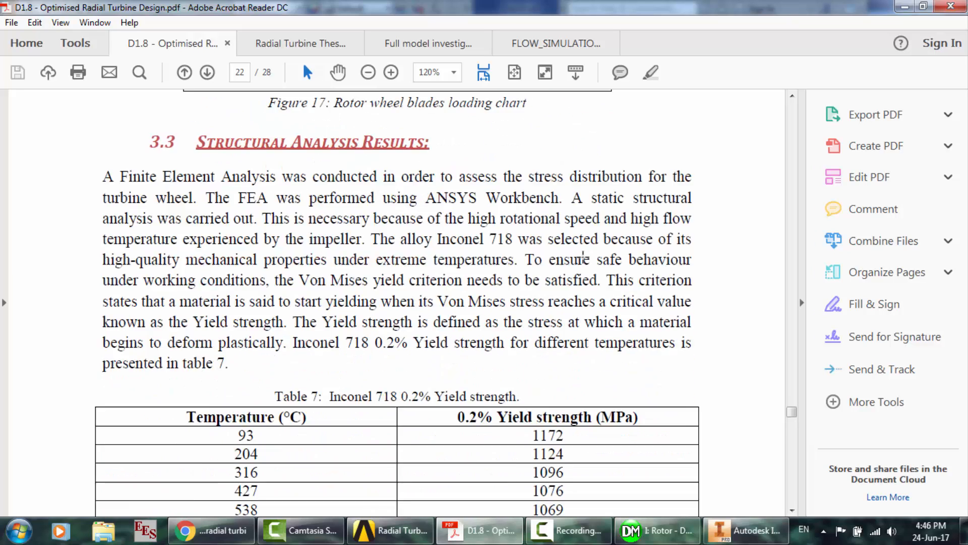
pyautogui.scroll(8, 583, 257)
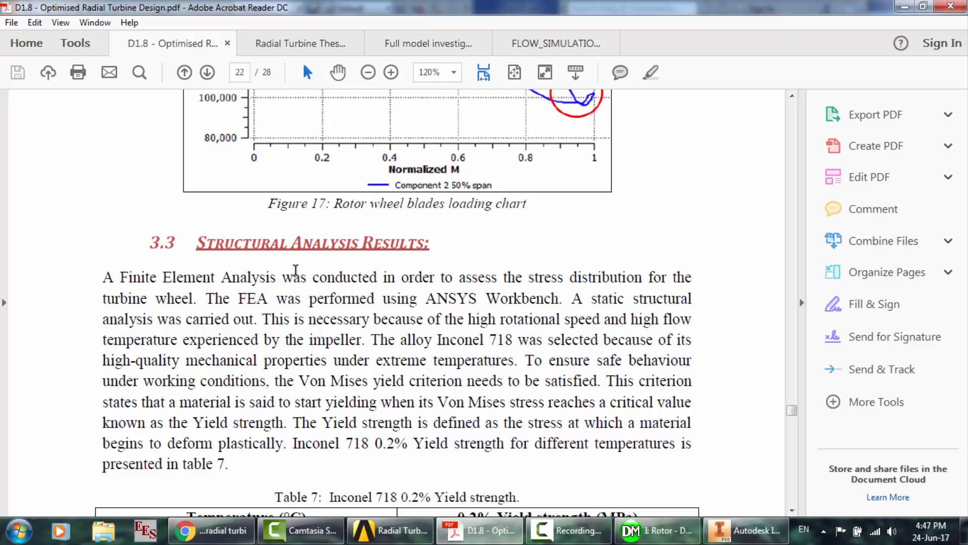
pyautogui.moveTo(294, 276); pyautogui.dragTo(605, 308)
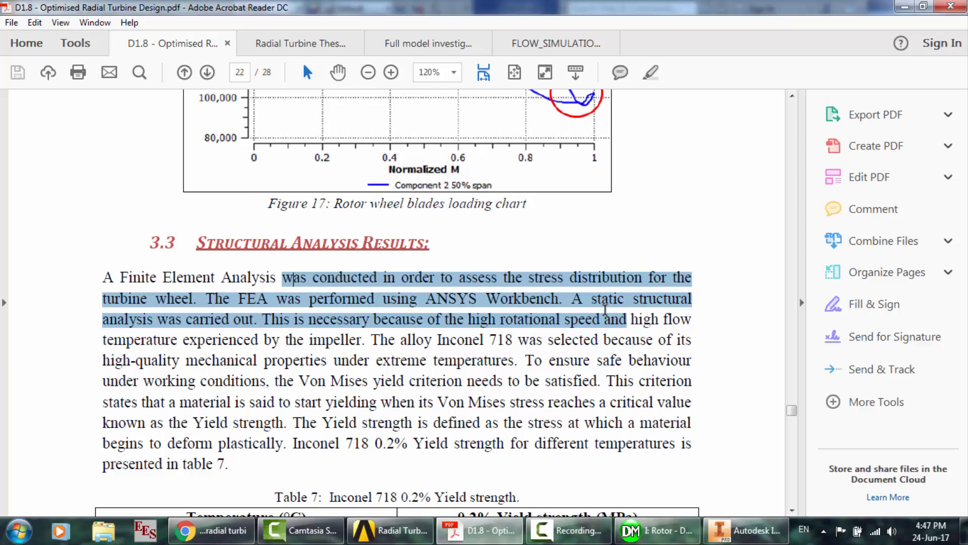
pyautogui.moveTo(609, 314); pyautogui.dragTo(716, 390)
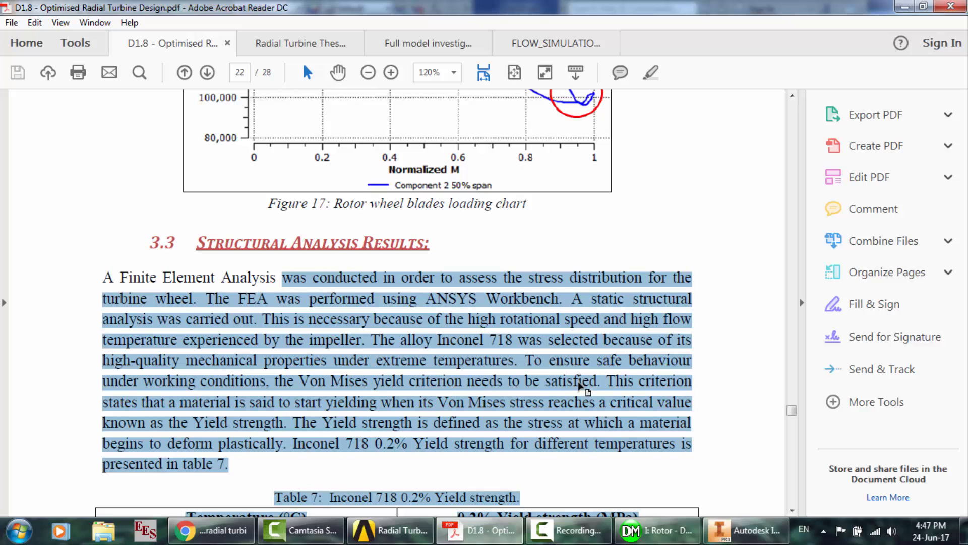
pyautogui.scroll(-1, 579, 383)
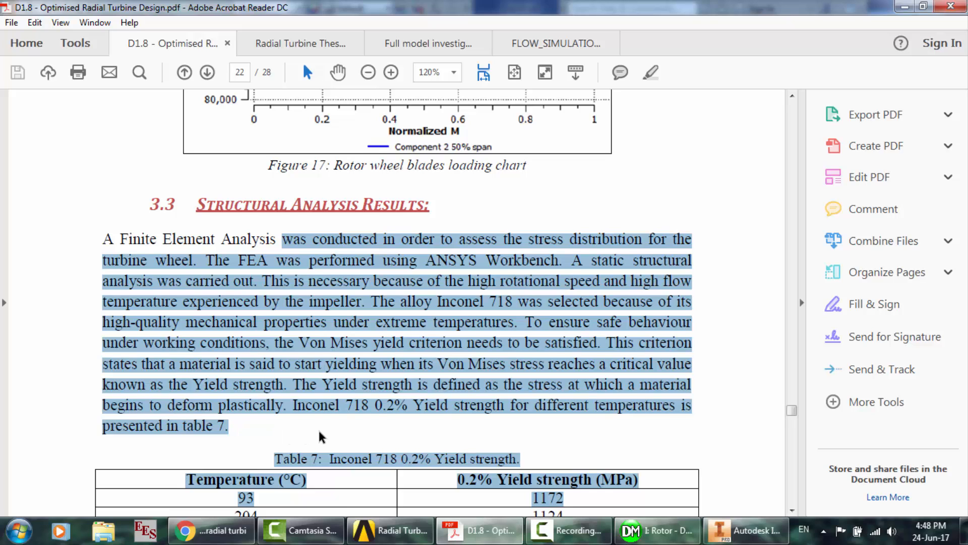
pyautogui.scroll(-2, 375, 422)
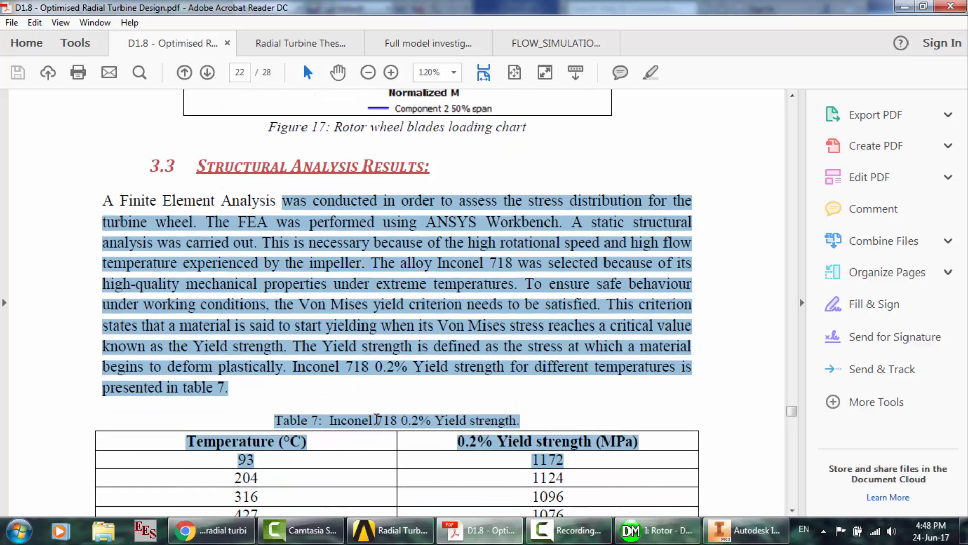
# - Review the Inconel 718 yield strength values at different temperatures in Table 7
pyautogui.scroll(-4, 376, 419)
pyautogui.scroll(-6, 576, 320)
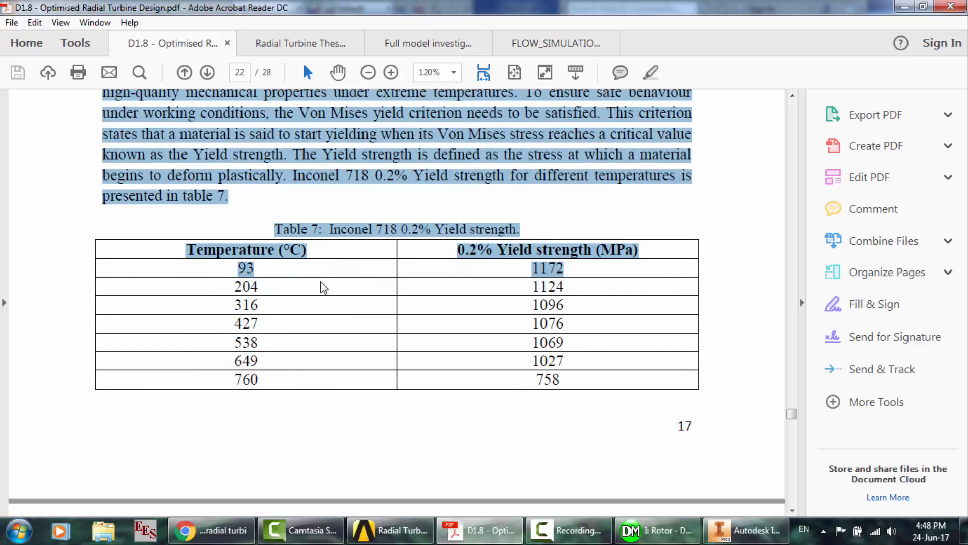
pyautogui.scroll(3, 498, 335)
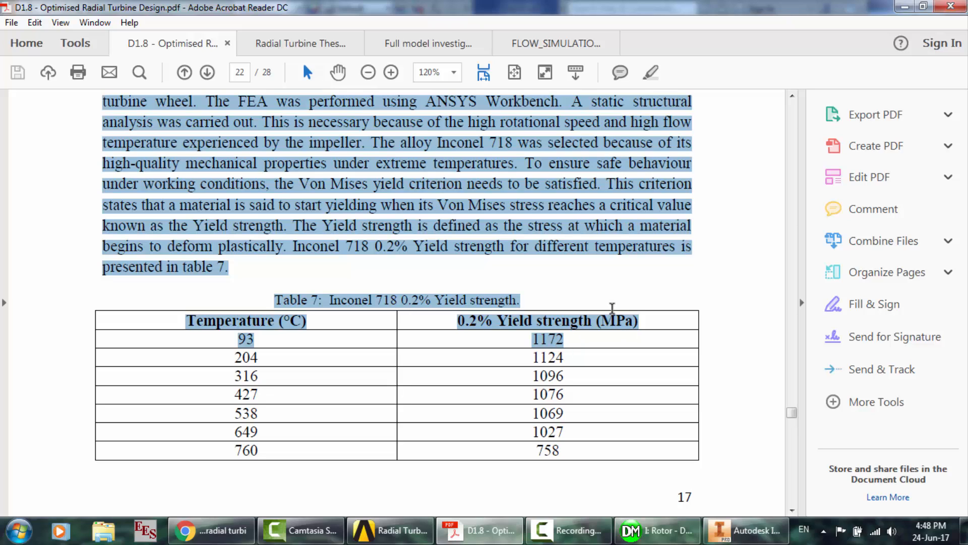
pyautogui.scroll(-3, 456, 299)
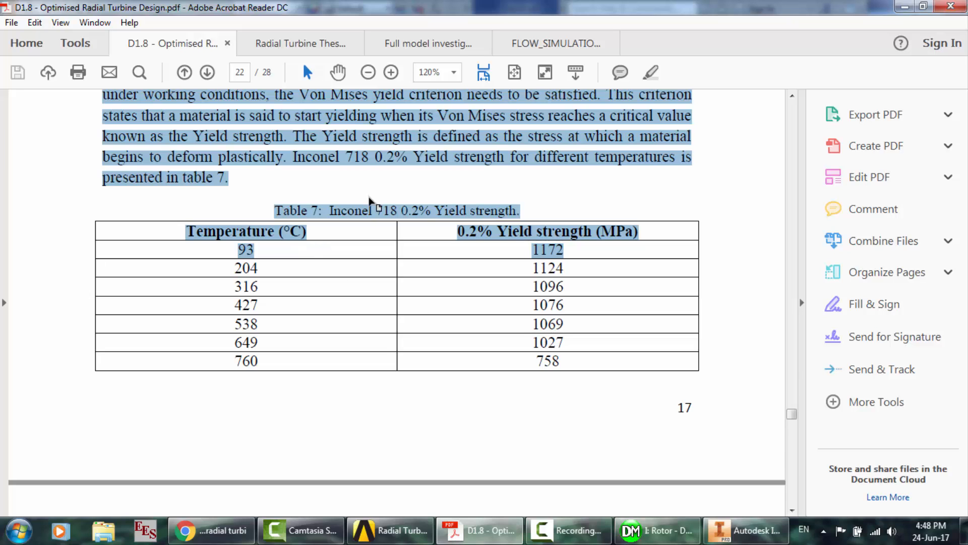
pyautogui.scroll(-10, 369, 201)
pyautogui.scroll(5, 368, 200)
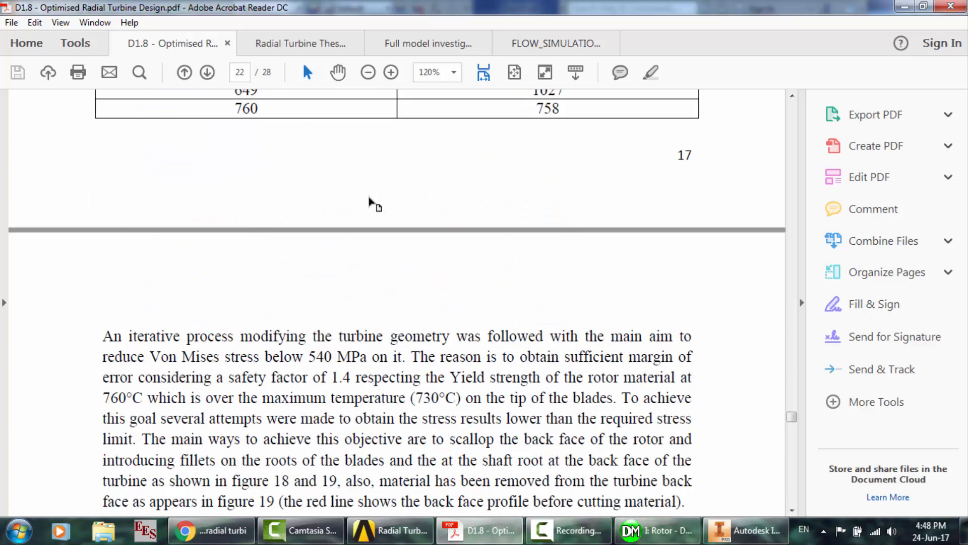
pyautogui.scroll(6, 369, 200)
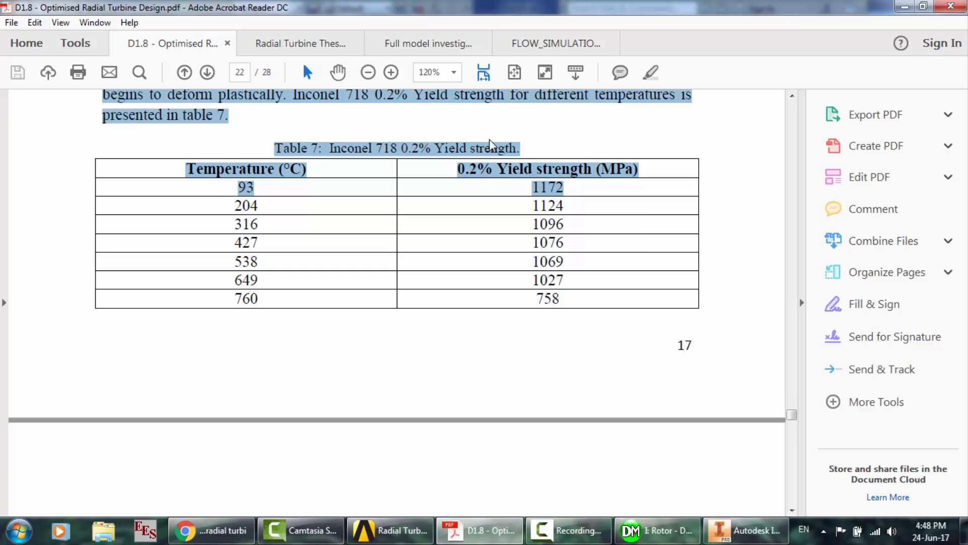
pyautogui.scroll(1, 489, 139)
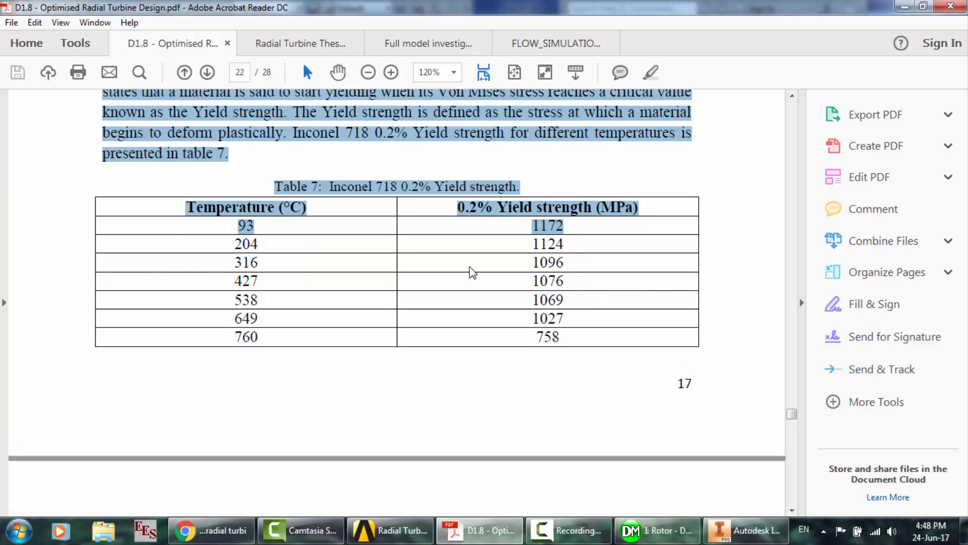
pyautogui.scroll(2, 470, 273)
# - Highlight "safety factor of 1.4 respecting the" in the stress reduction paragraph and view the modified rotor geometry in Figures 18 and 19
pyautogui.scroll(-10, 414, 237)
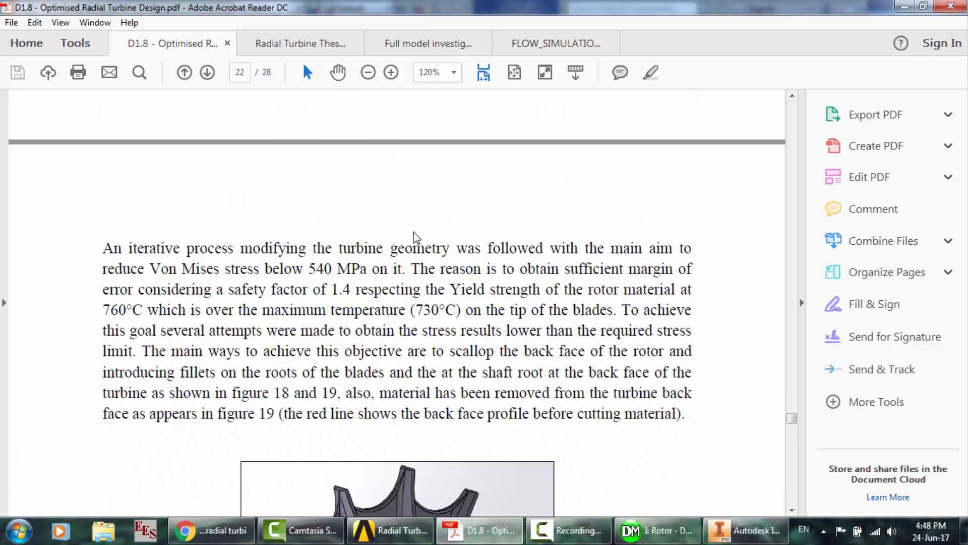
pyautogui.scroll(-1, 413, 233)
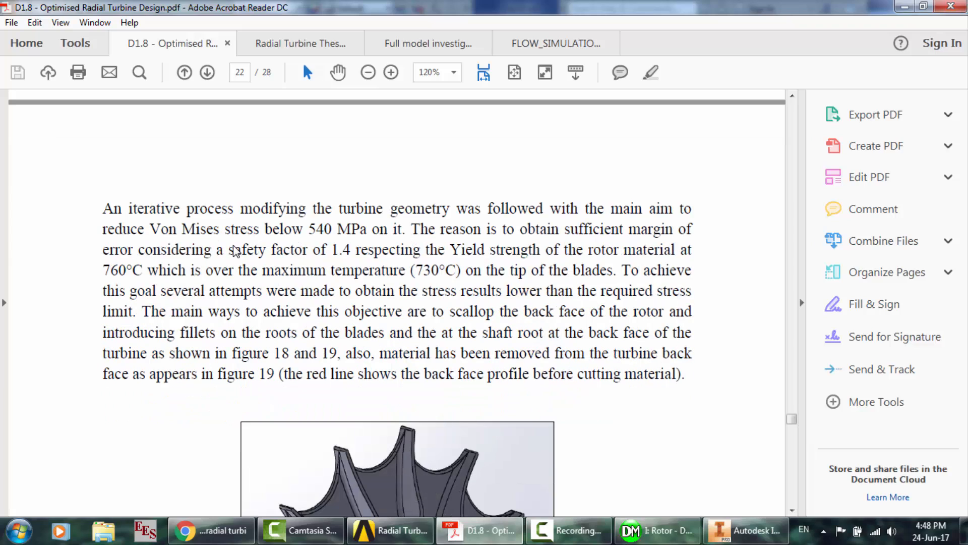
pyautogui.moveTo(230, 251); pyautogui.dragTo(446, 251)
pyautogui.scroll(-6, 445, 251)
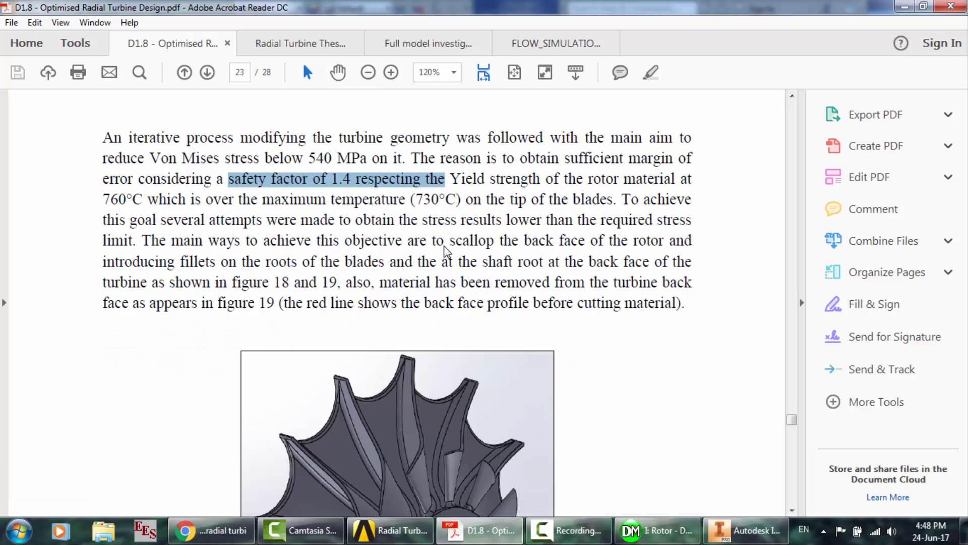
pyautogui.scroll(-5, 590, 318)
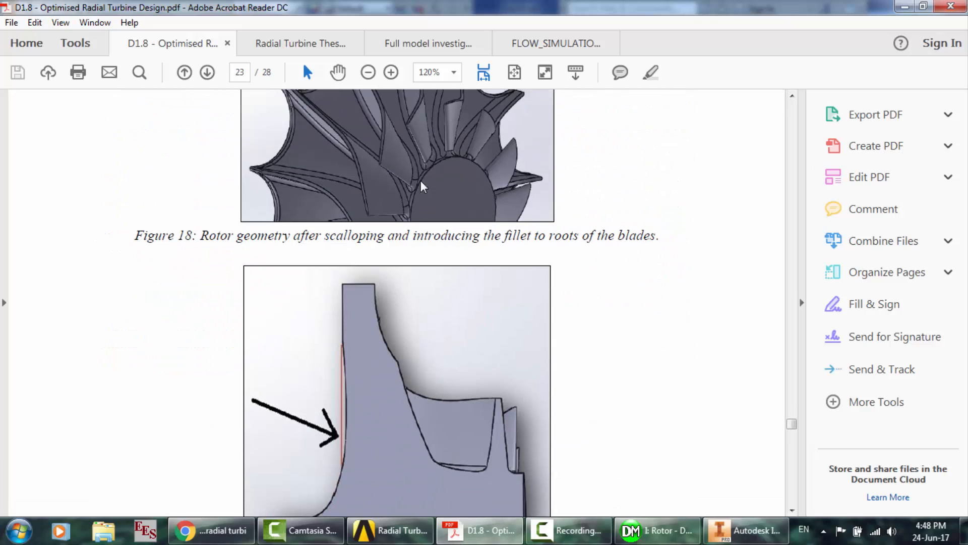
pyautogui.scroll(-1, 438, 177)
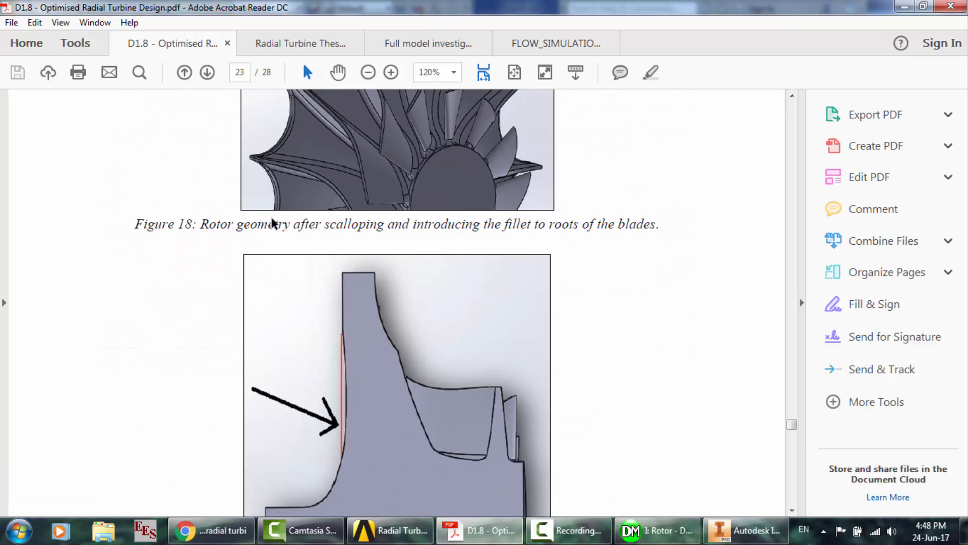
# - Switch to Inventor to check the rotor, and return to Acrobat Reader to view the structural mesh and blade stresses in Figures 20 and 21
pyautogui.hotkey('alt', 'Tab')
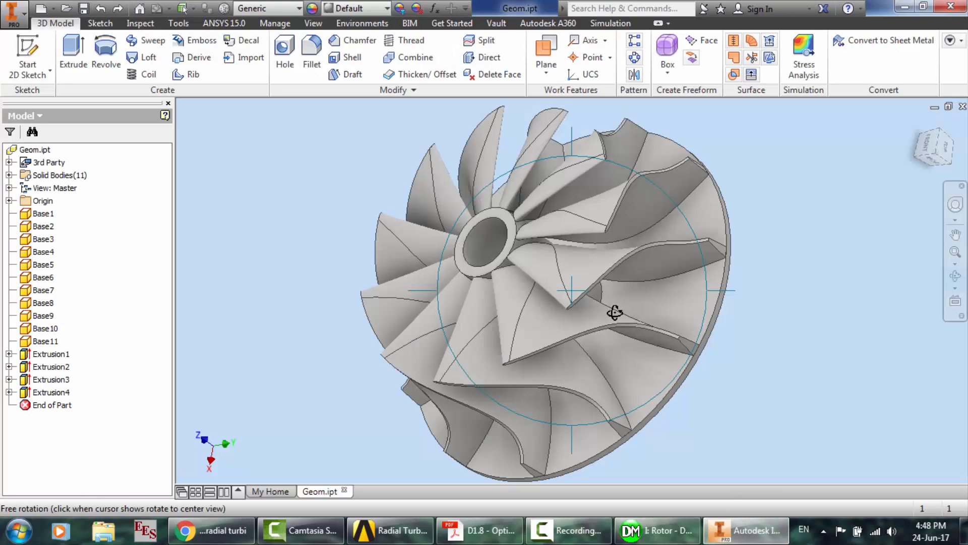
pyautogui.click(479, 530)
pyautogui.scroll(-5, 418, 322)
pyautogui.scroll(-10, 417, 323)
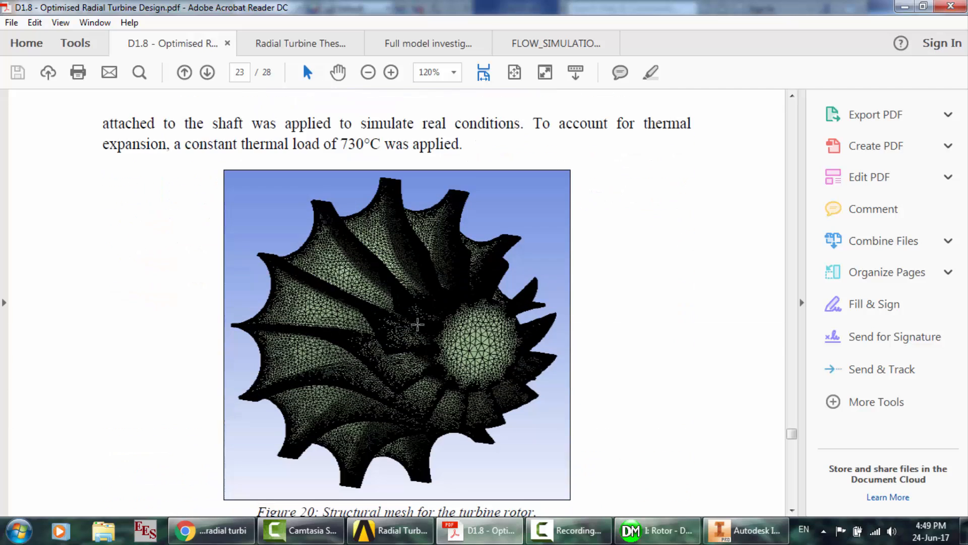
pyautogui.scroll(-10, 336, 265)
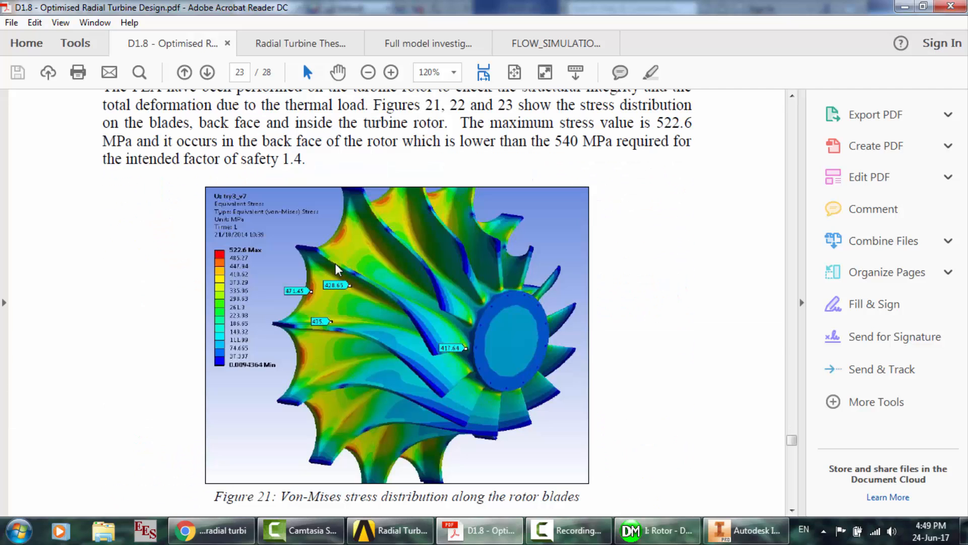
pyautogui.scroll(-1, 416, 291)
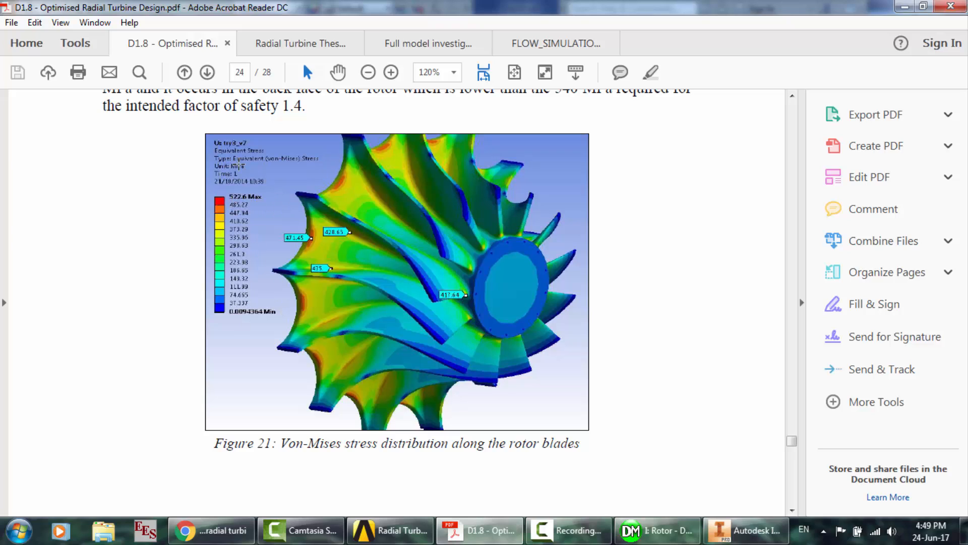
# - Examine the backface stress, internal stress and thermal expansion plots in Figures 22 to 24, and return to Figure 21
pyautogui.scroll(-6, 264, 169)
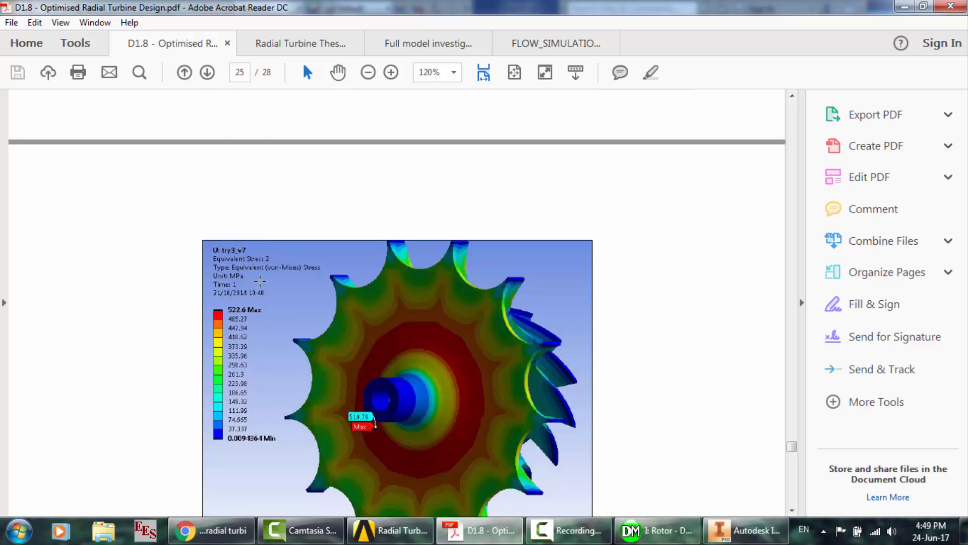
pyautogui.moveTo(265, 279)
pyautogui.mouseDown()
pyautogui.moveTo(280, 443)
pyautogui.moveTo(278, 422)
pyautogui.mouseUp()
pyautogui.scroll(-10, 279, 421)
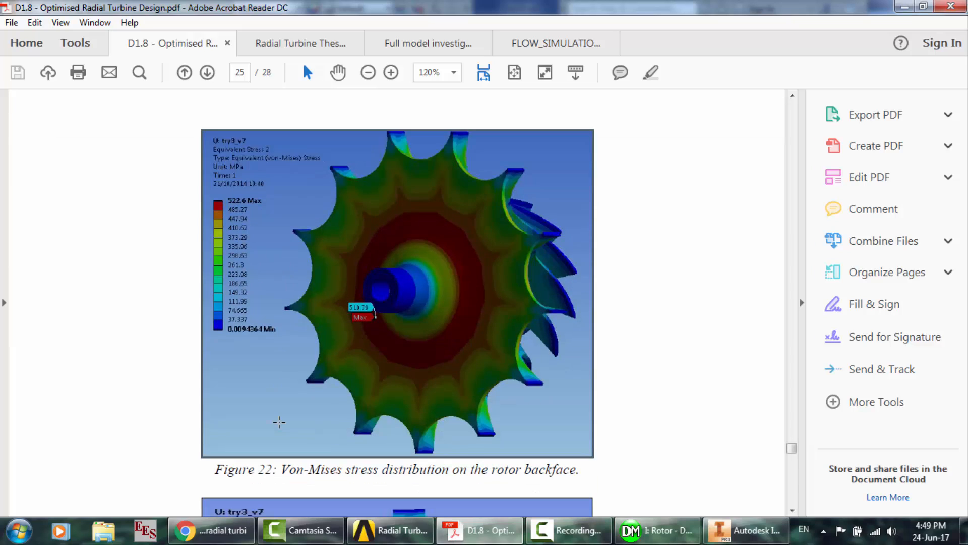
pyautogui.scroll(1, 667, 333)
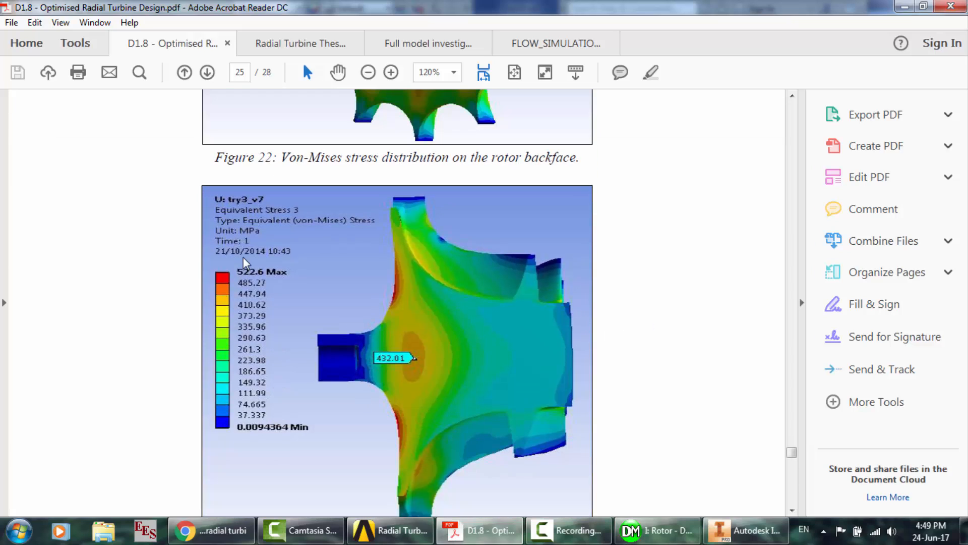
pyautogui.scroll(-7, 243, 257)
pyautogui.scroll(-8, 243, 257)
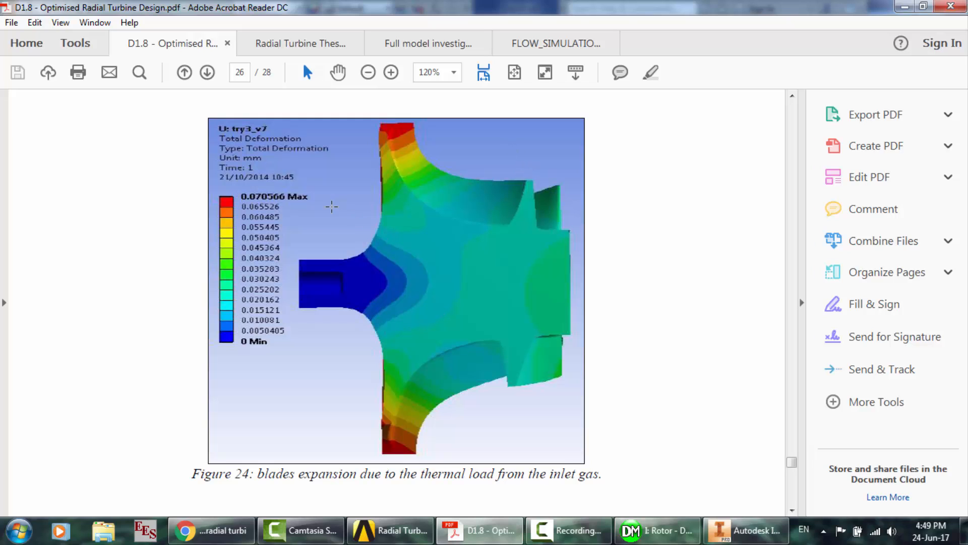
pyautogui.scroll(-4, 344, 264)
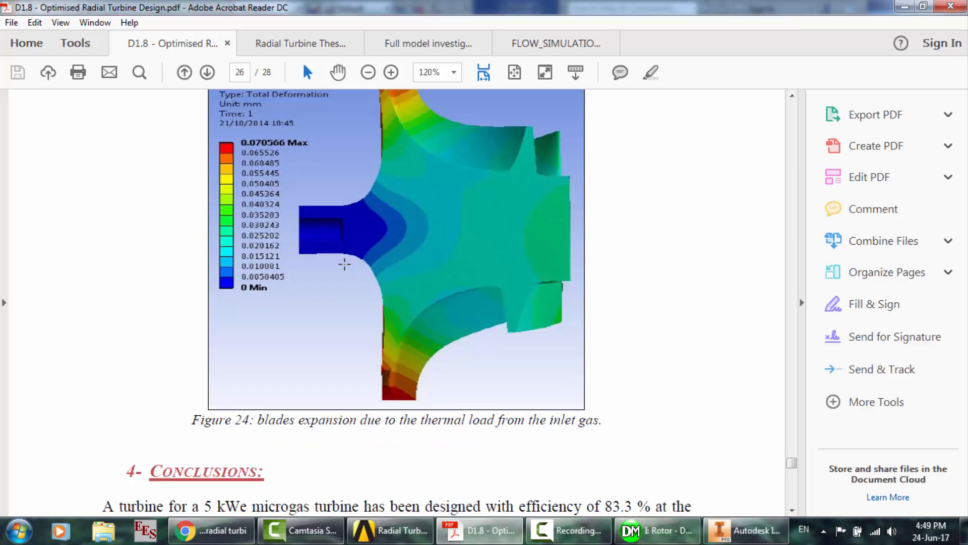
pyautogui.scroll(20, 344, 263)
pyautogui.scroll(8, 345, 264)
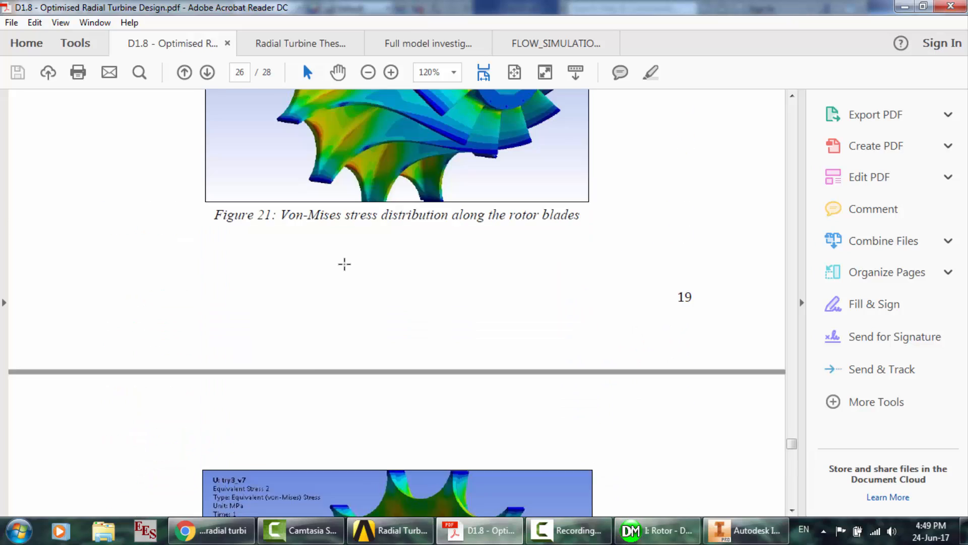
# - Review the stress and thermal expansion plots in Figures 22 to 24, and return to the FEA mesh paragraph below Figure 19
pyautogui.scroll(-20, 345, 264)
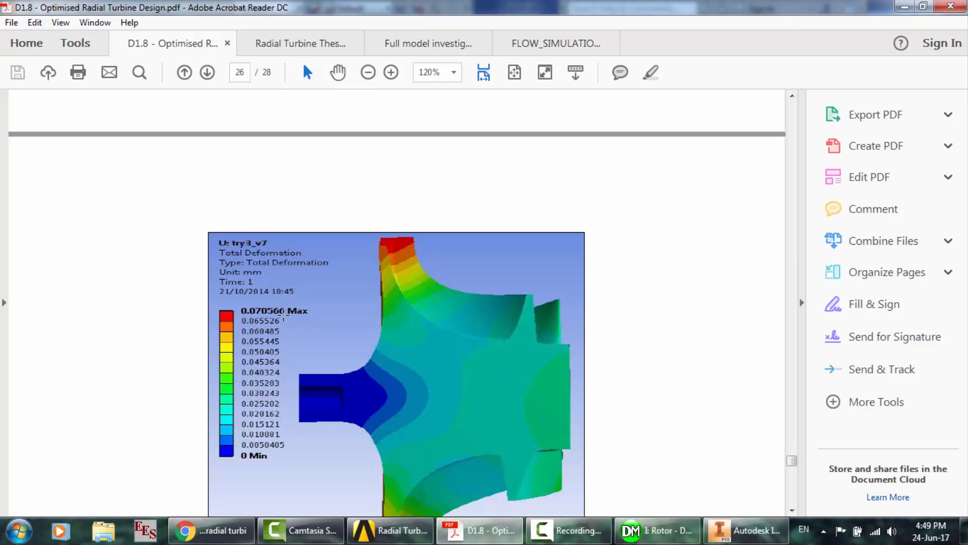
pyautogui.scroll(-3, 396, 320)
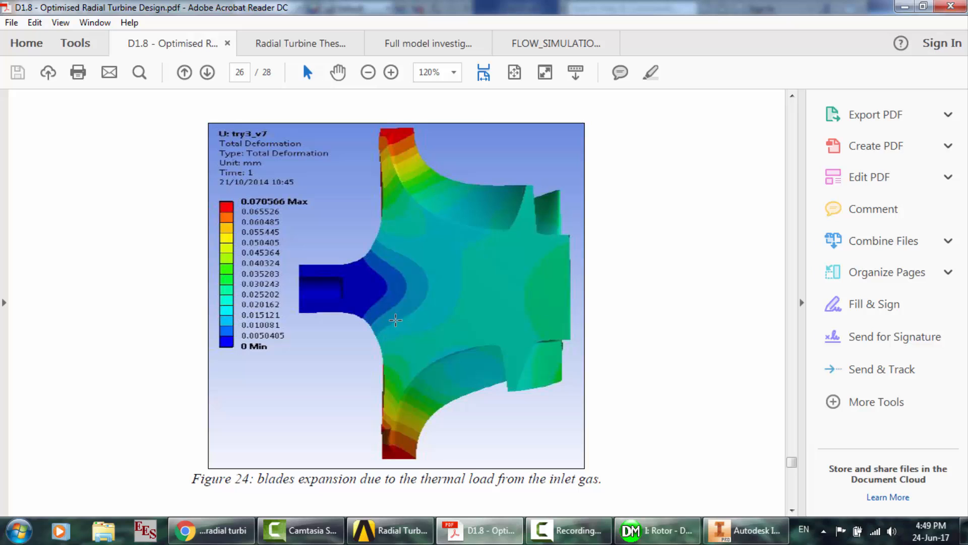
pyautogui.scroll(20, 453, 367)
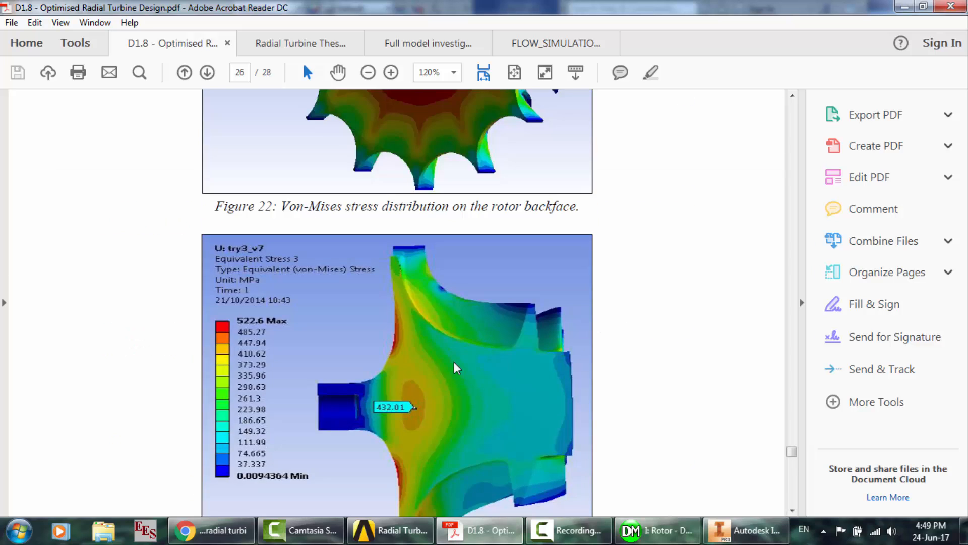
pyautogui.scroll(20, 456, 368)
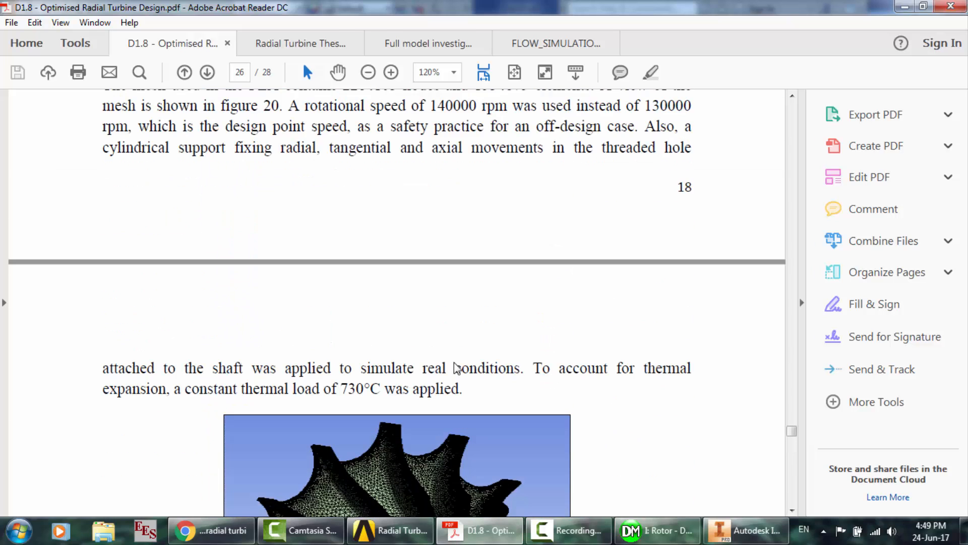
pyautogui.scroll(3, 456, 367)
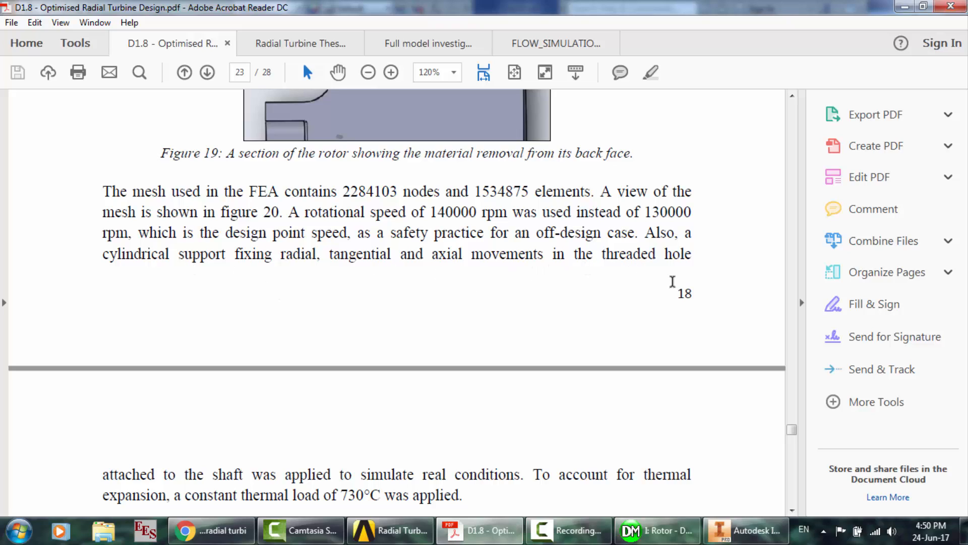
# - Read the rotor's FEA speed, support and thermal load conditions, and examine the Figure 20 mesh and the maximum stress paragraph
pyautogui.scroll(-1, 672, 281)
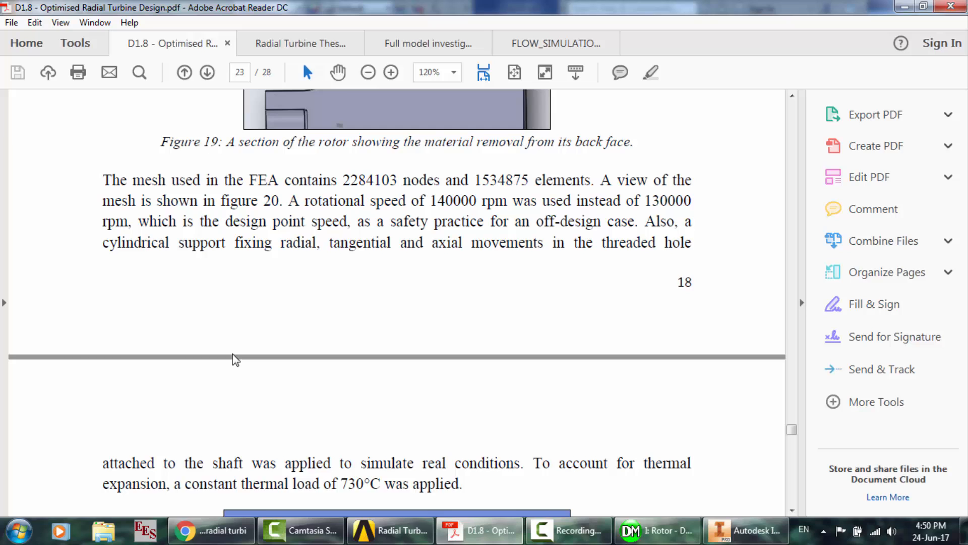
pyautogui.scroll(-1, 236, 364)
pyautogui.scroll(-6, 236, 363)
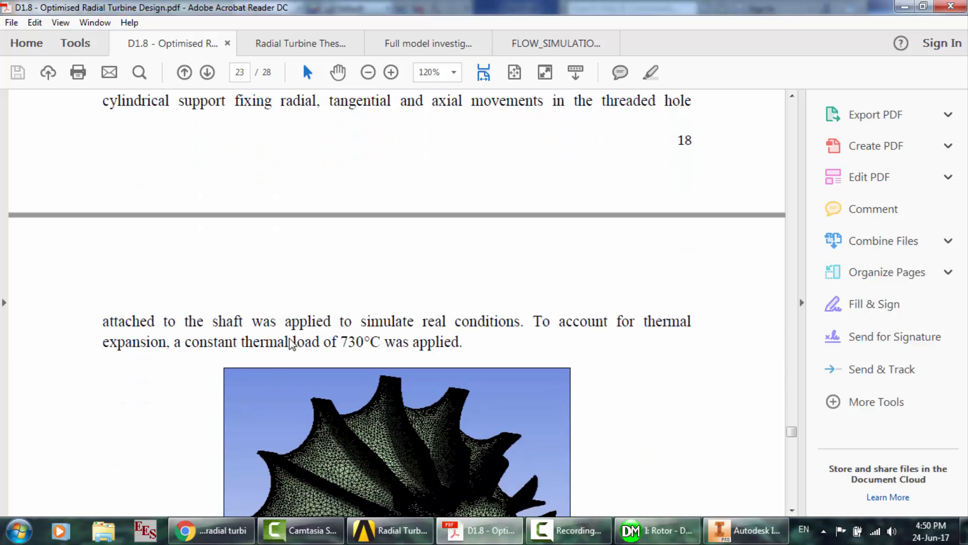
pyautogui.scroll(-5, 471, 321)
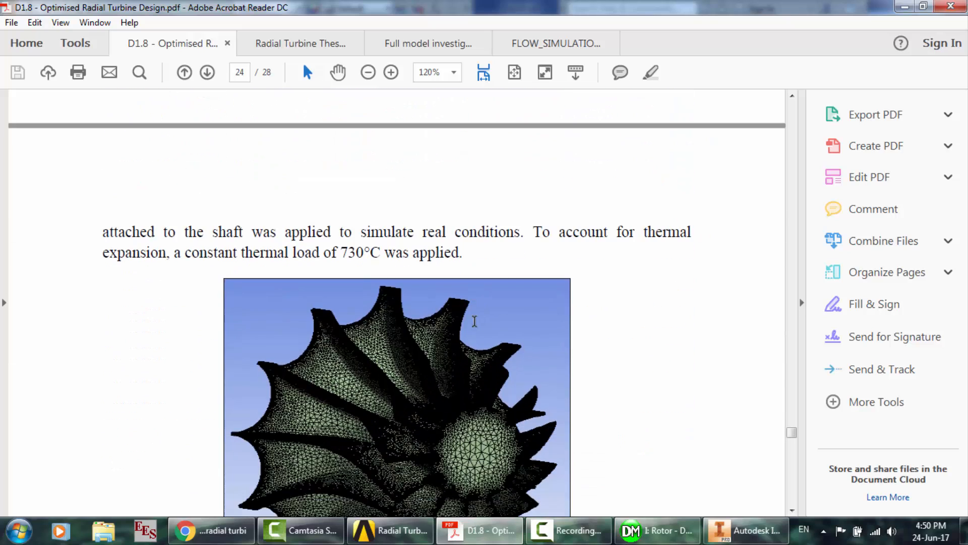
pyautogui.scroll(-5, 655, 283)
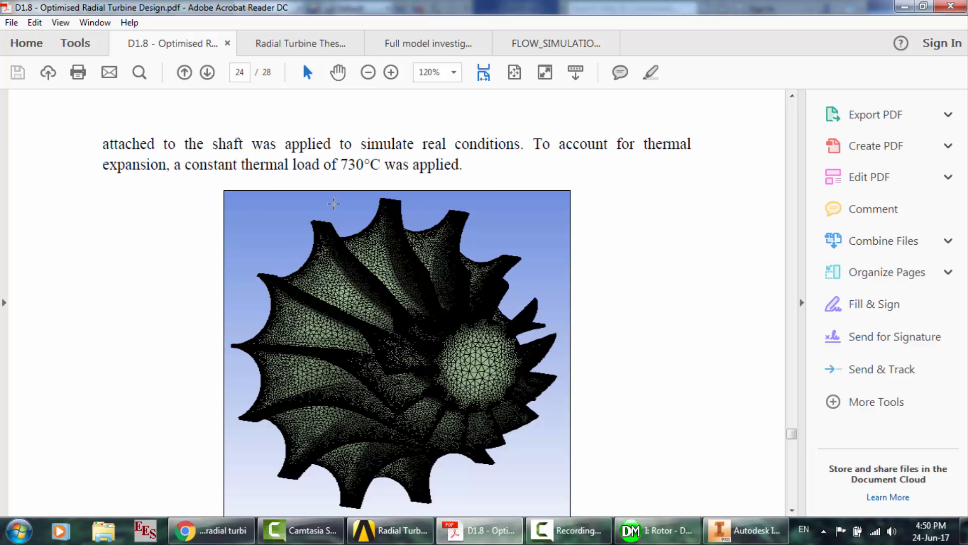
pyautogui.scroll(-3, 334, 204)
pyautogui.scroll(6, 334, 203)
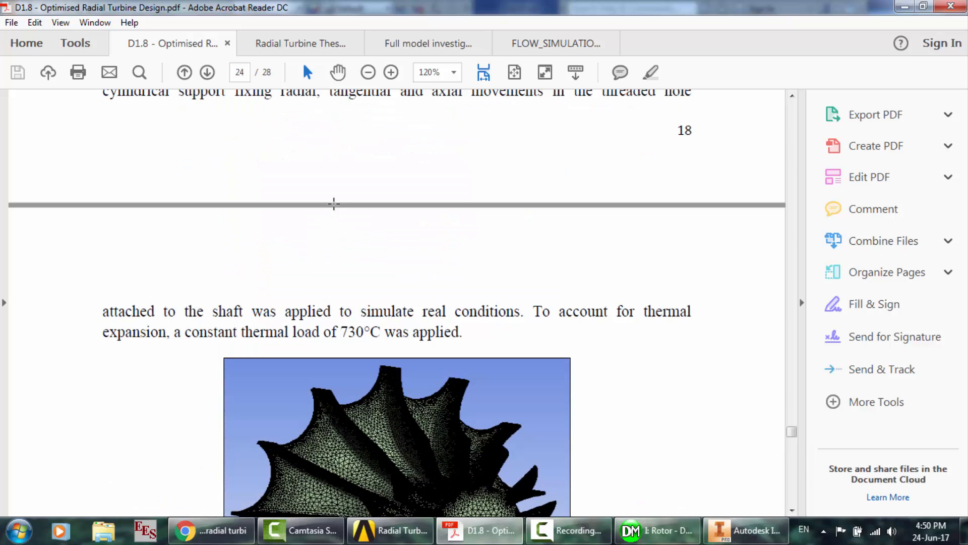
pyautogui.scroll(-4, 580, 303)
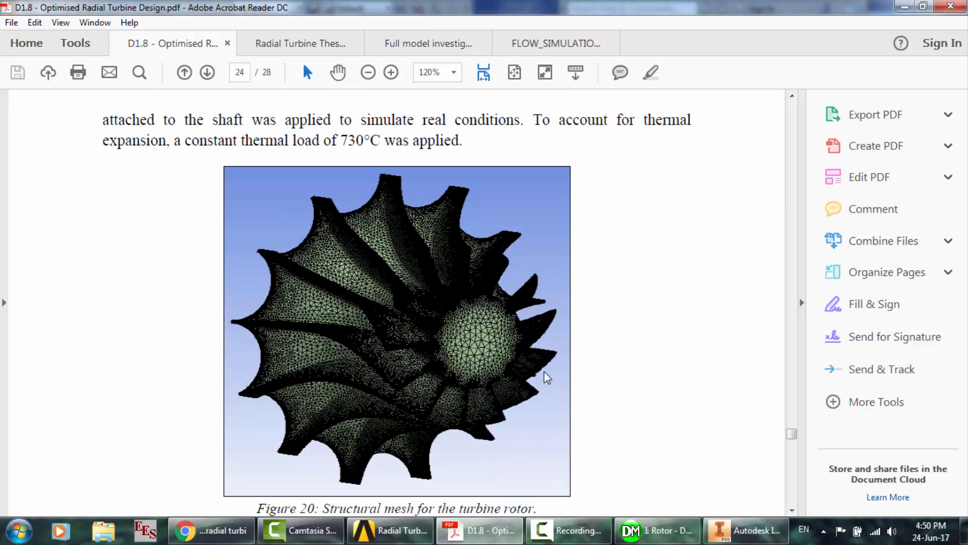
pyautogui.scroll(-5, 328, 288)
pyautogui.scroll(6, 558, 277)
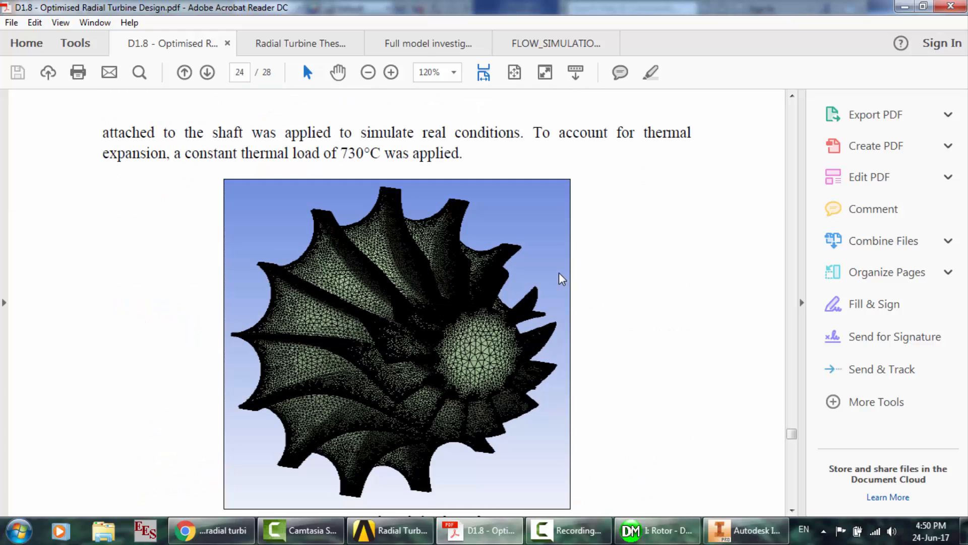
pyautogui.scroll(-2, 562, 279)
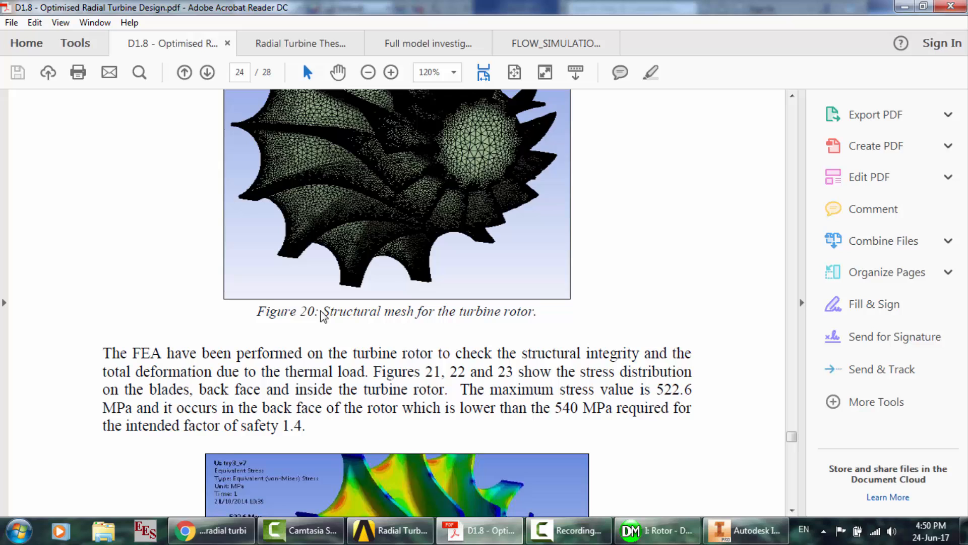
pyautogui.scroll(-6, 356, 317)
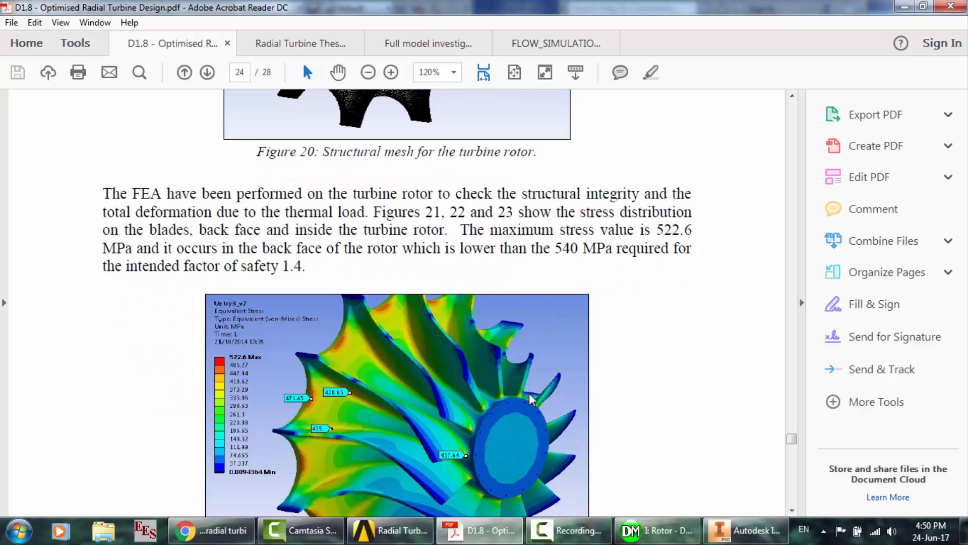
# - Switch to Workbench, add a standalone Static Structural system beside Copy of Static Structural, and open its Engineering Data
pyautogui.click(426, 532)
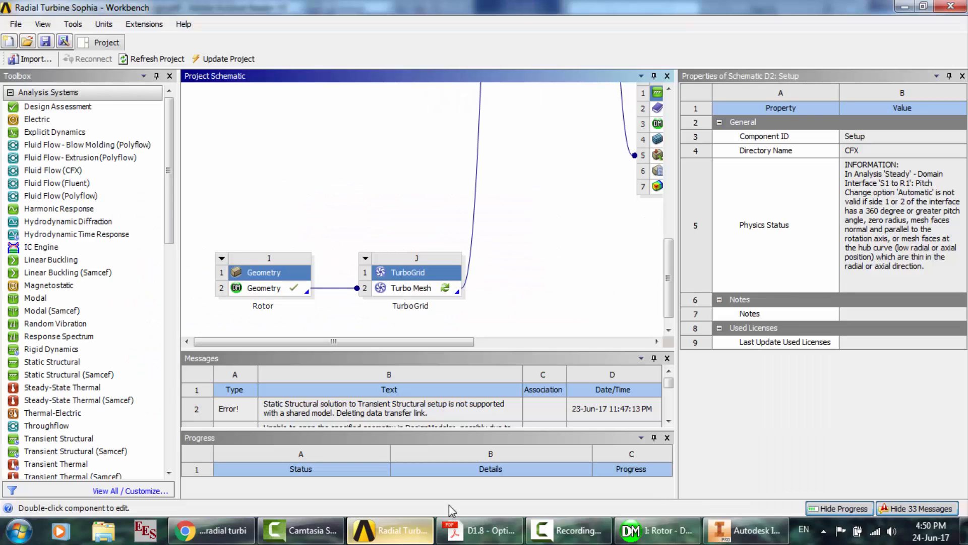
pyautogui.click(511, 346)
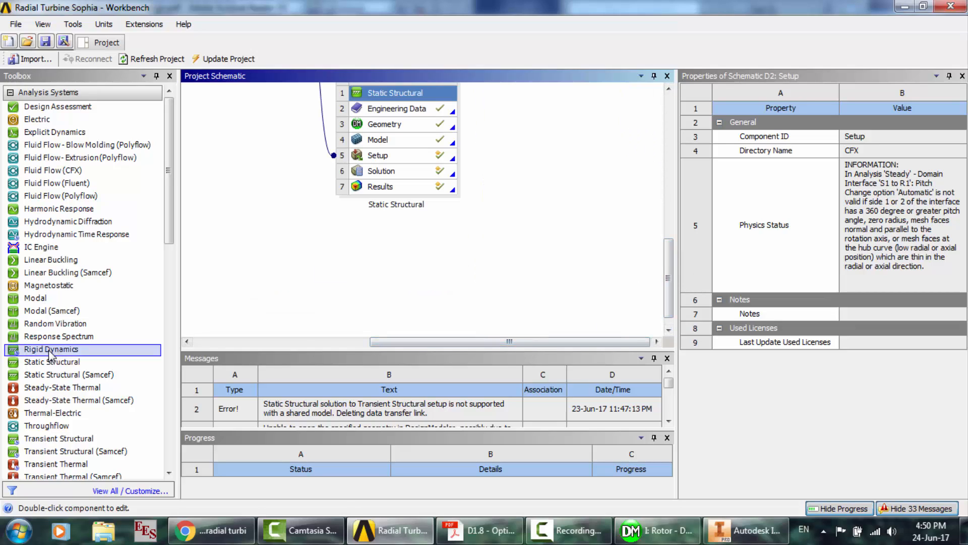
pyautogui.moveTo(51, 364); pyautogui.dragTo(634, 212)
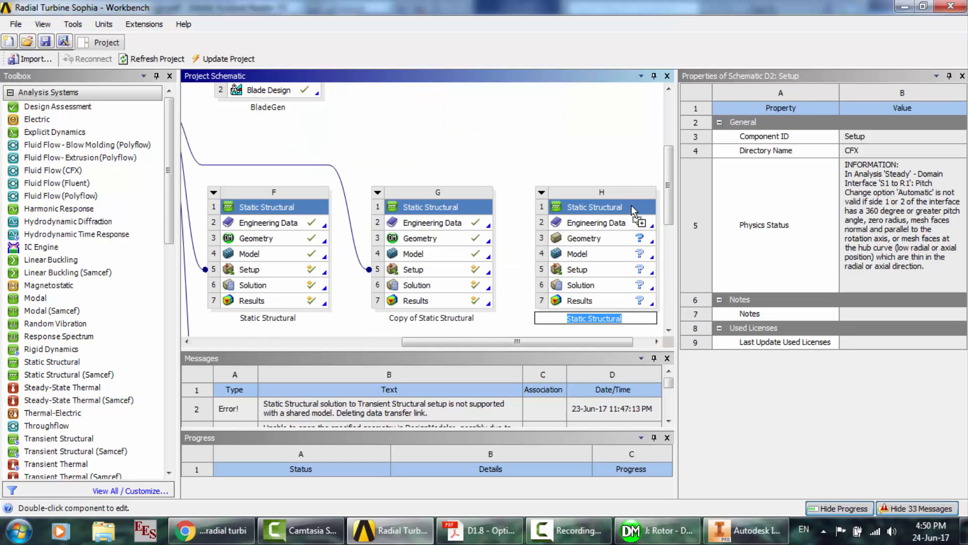
pyautogui.click(597, 220)
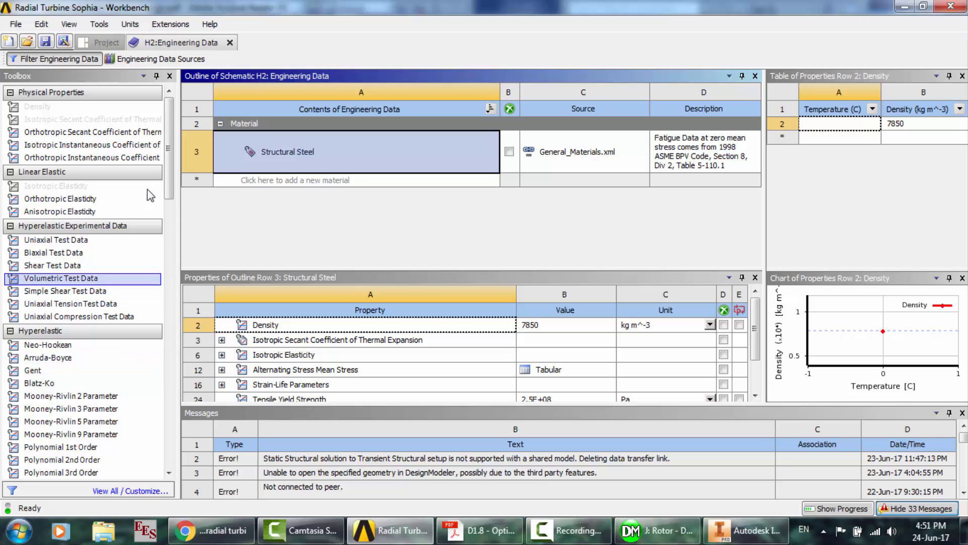
# - Browse the available material property models down to Creep, and examine Structural Steel's properties from Density to Compressive Ultimate Strength
pyautogui.moveTo(172, 161); pyautogui.dragTo(169, 296)
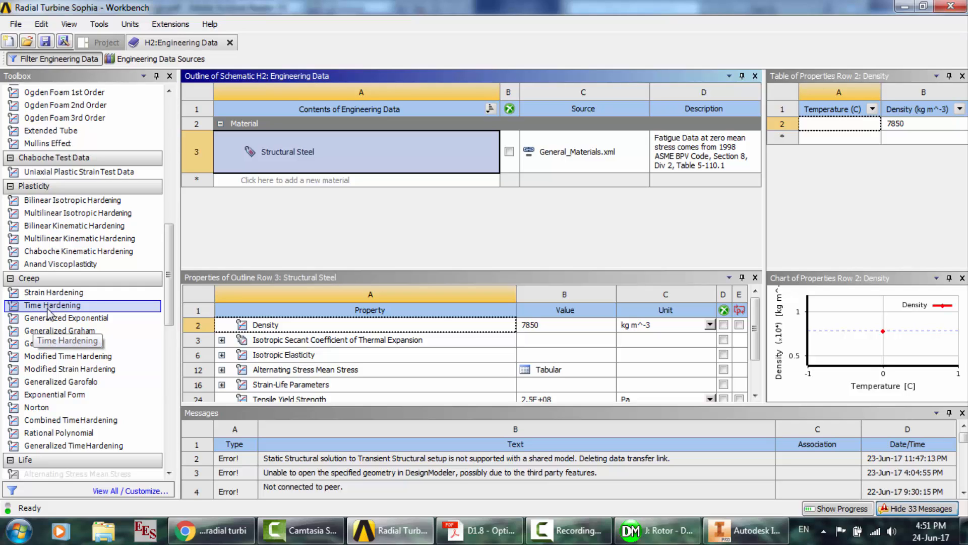
pyautogui.moveTo(49, 313); pyautogui.dragTo(99, 311)
pyautogui.click(314, 154)
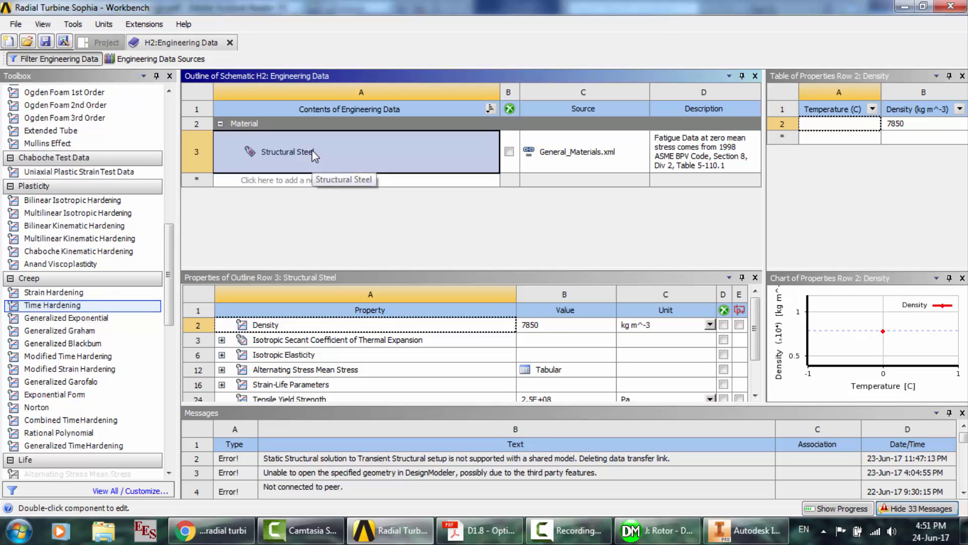
pyautogui.click(313, 154)
pyautogui.scroll(-2, 757, 366)
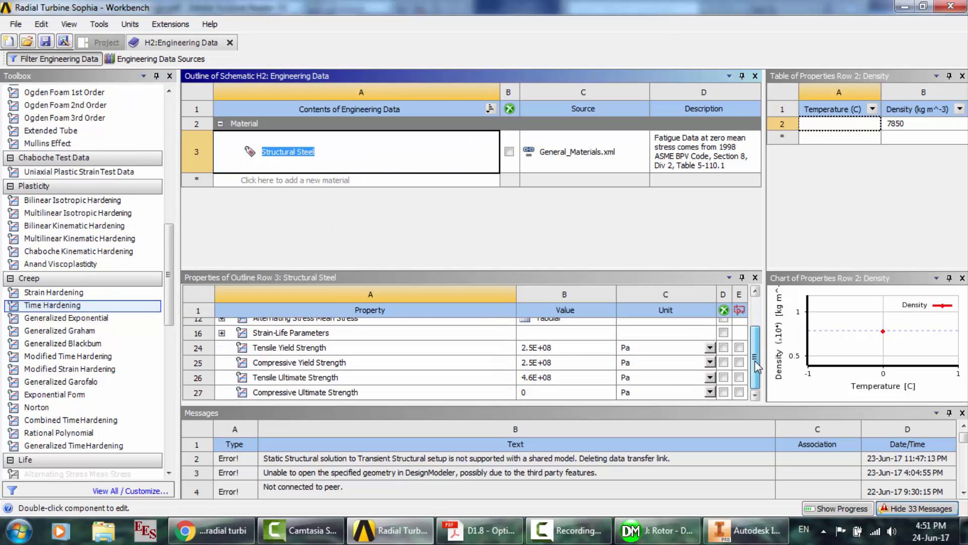
pyautogui.scroll(3, 757, 365)
pyautogui.scroll(-3, 756, 371)
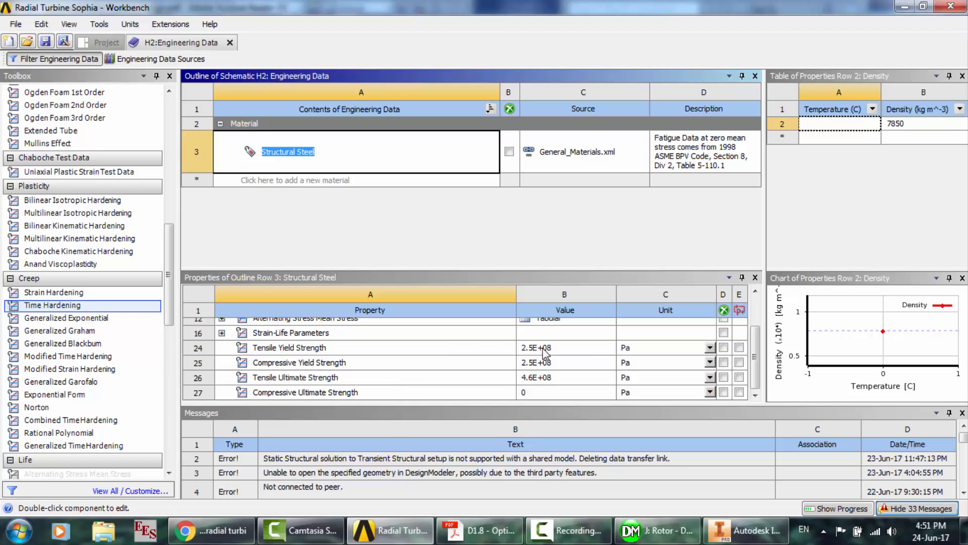
pyautogui.moveTo(757, 356); pyautogui.dragTo(756, 305)
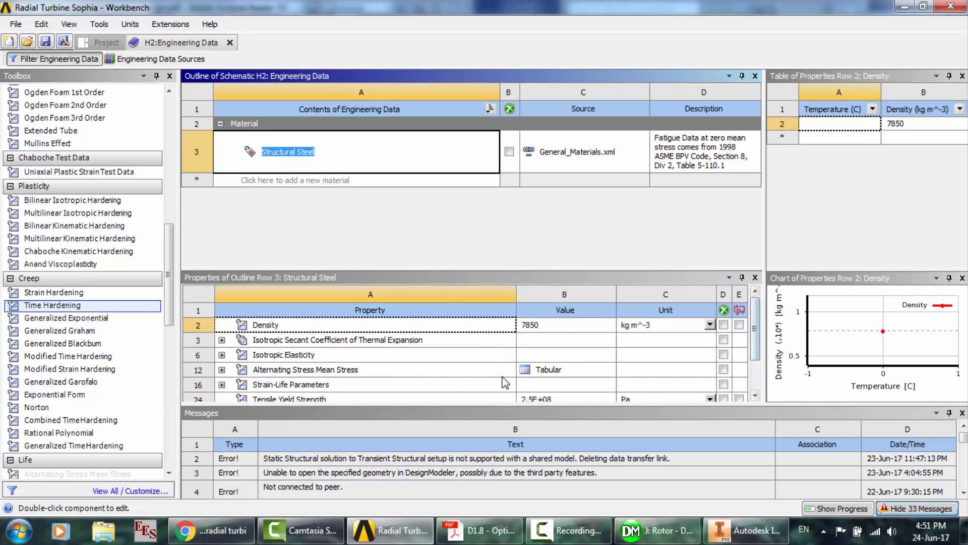
pyautogui.moveTo(756, 328); pyautogui.dragTo(759, 361)
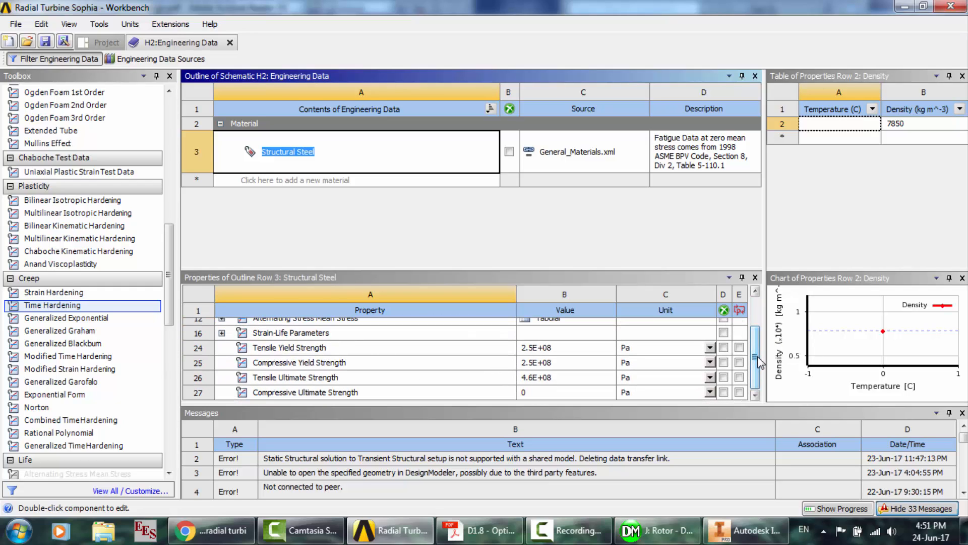
pyautogui.scroll(2, 760, 362)
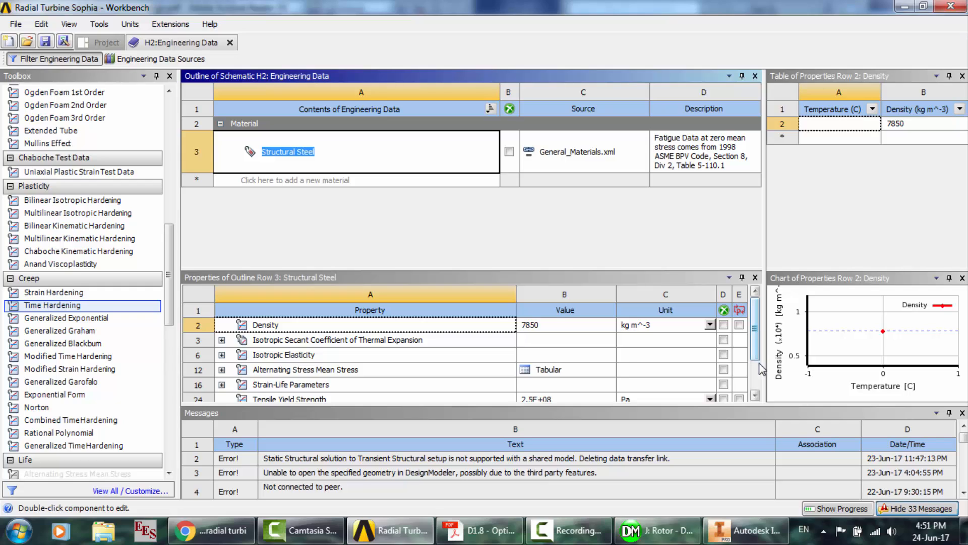
pyautogui.scroll(-2, 760, 363)
pyautogui.scroll(2, 760, 364)
pyautogui.click(357, 218)
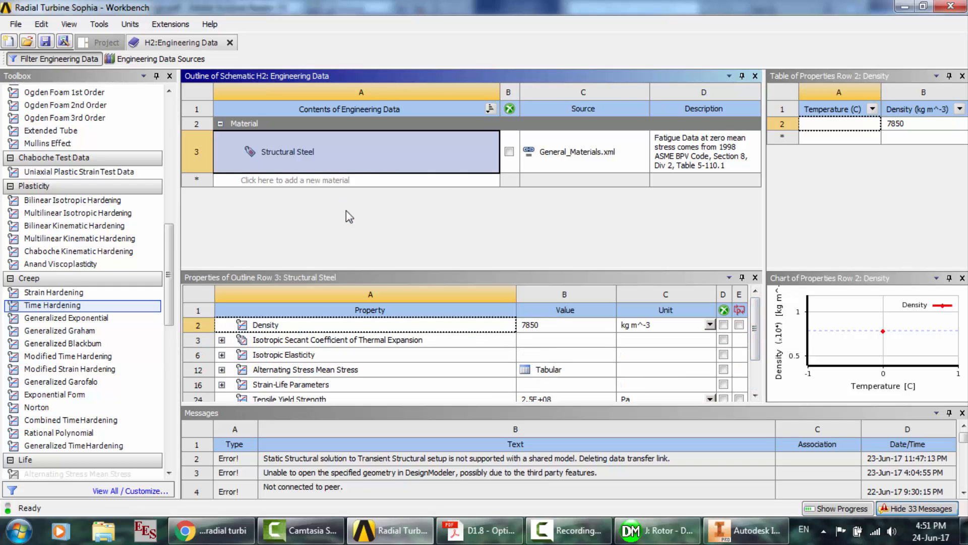
# - Add a new material named Cast Iron to the engineering data
pyautogui.click(264, 180)
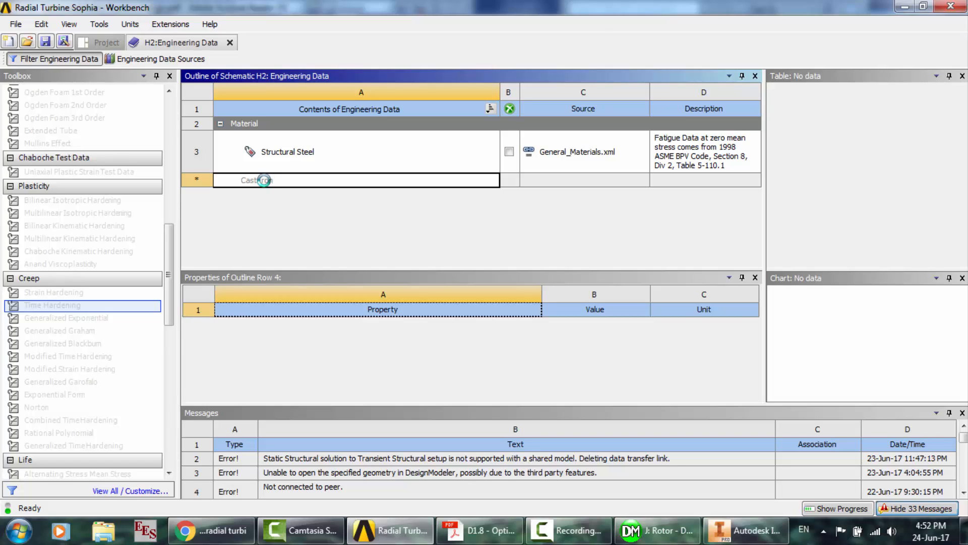
pyautogui.write('Cast Iron')
pyautogui.press('Return')
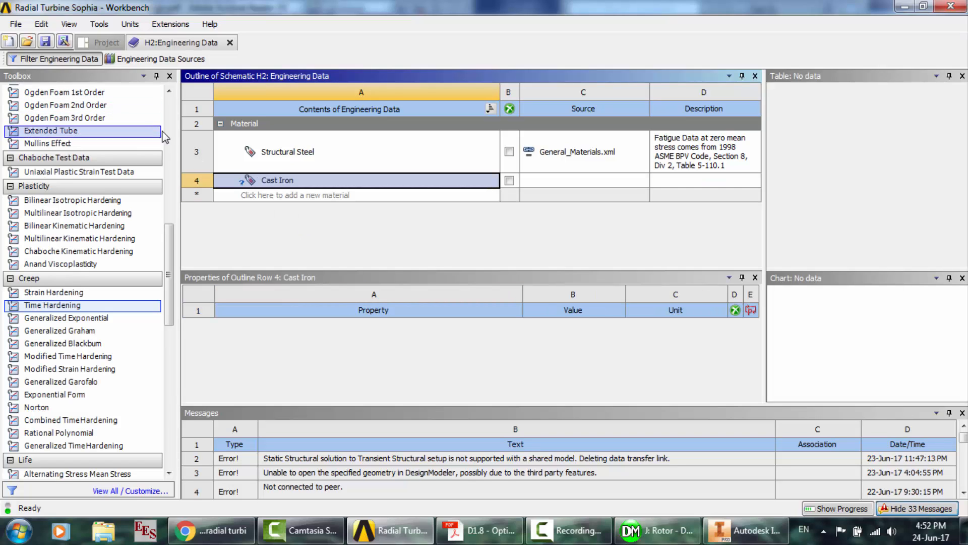
# - Assign the Density property to Cast Iron and look through its available units, keeping kg m^-3
pyautogui.scroll(9, 162, 105)
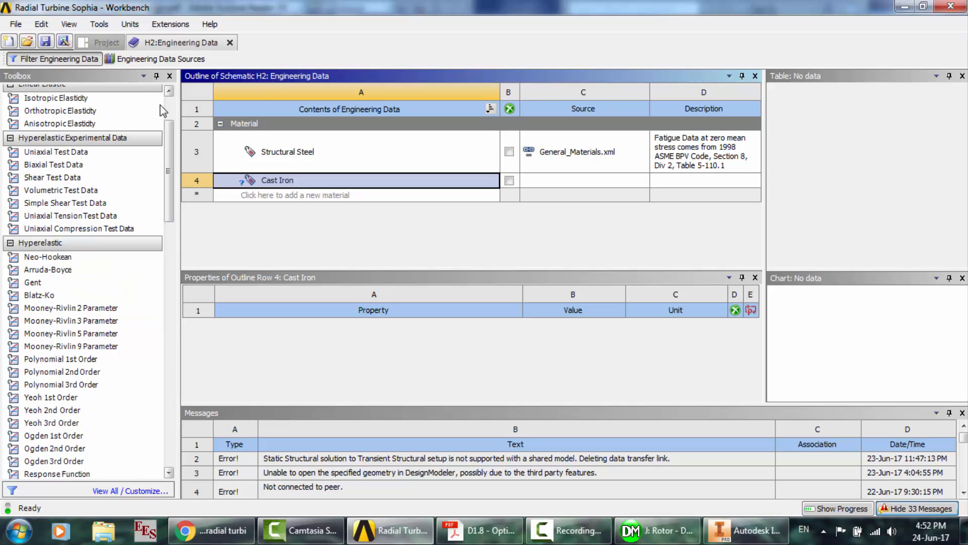
pyautogui.scroll(2, 172, 111)
pyautogui.moveTo(80, 107); pyautogui.dragTo(274, 186)
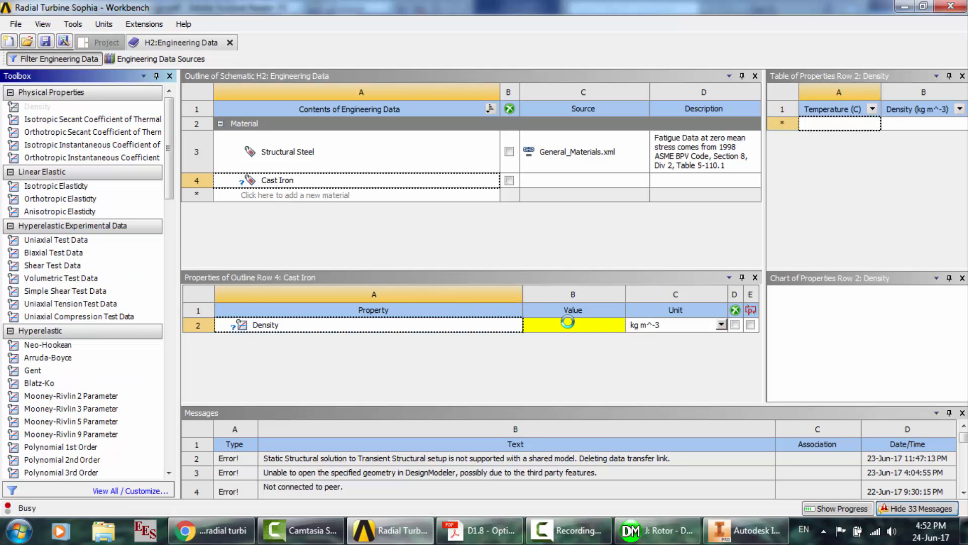
pyautogui.click(570, 326)
pyautogui.click(722, 325)
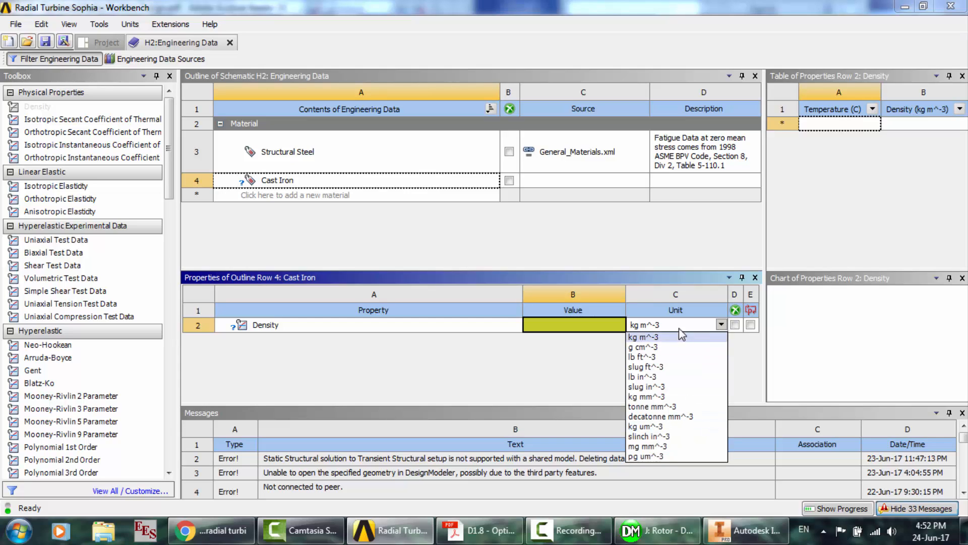
pyautogui.click(579, 371)
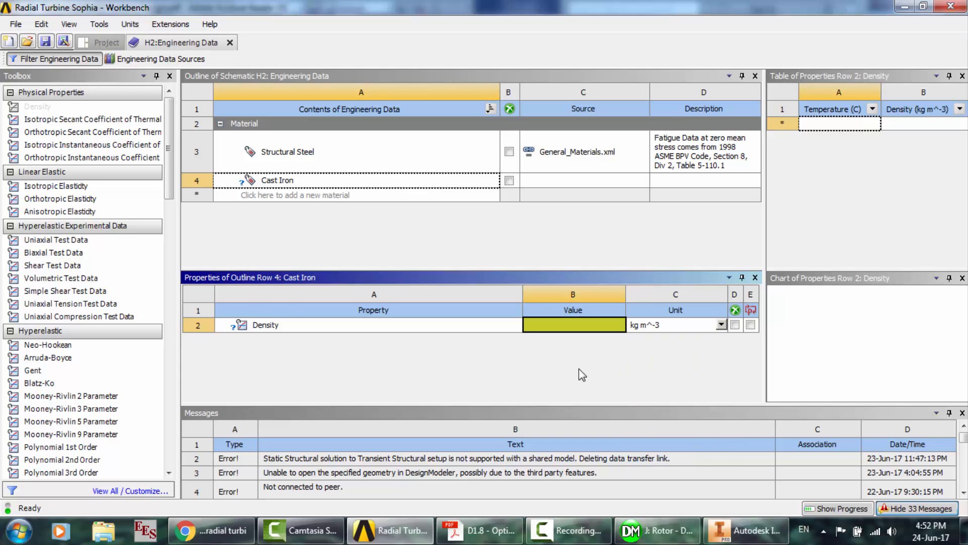
# - Delete the Cast Iron material and reselect Structural Steel
pyautogui.click(279, 178)
pyautogui.rightClick(279, 180)
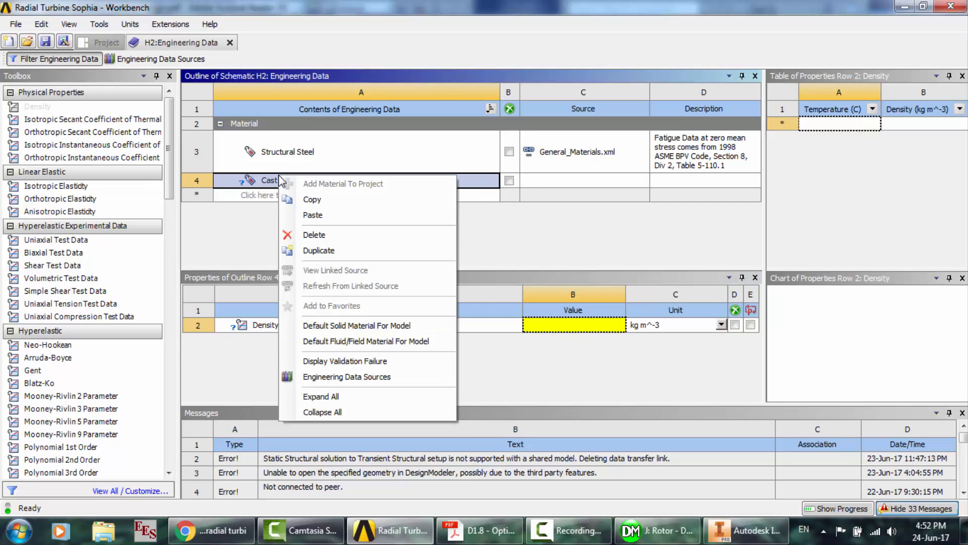
pyautogui.click(312, 236)
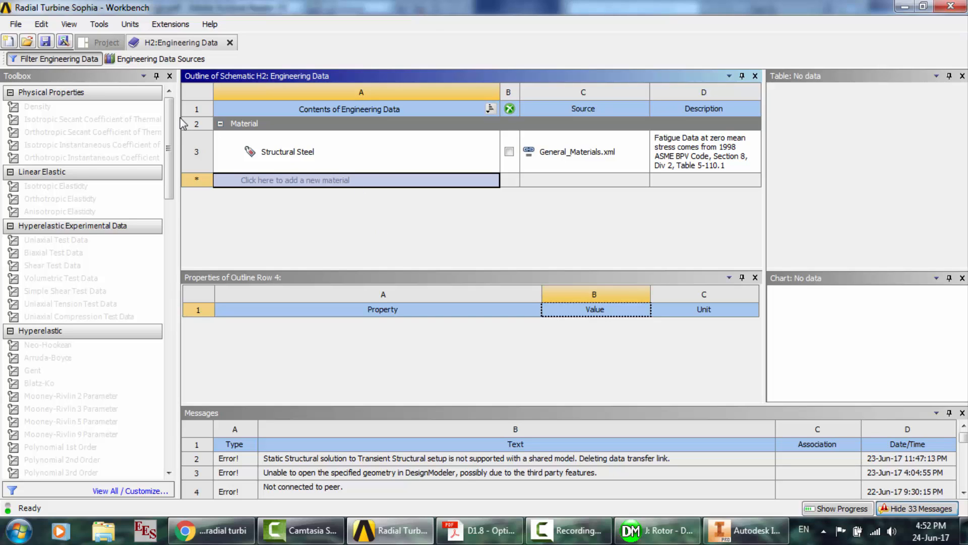
pyautogui.click(267, 154)
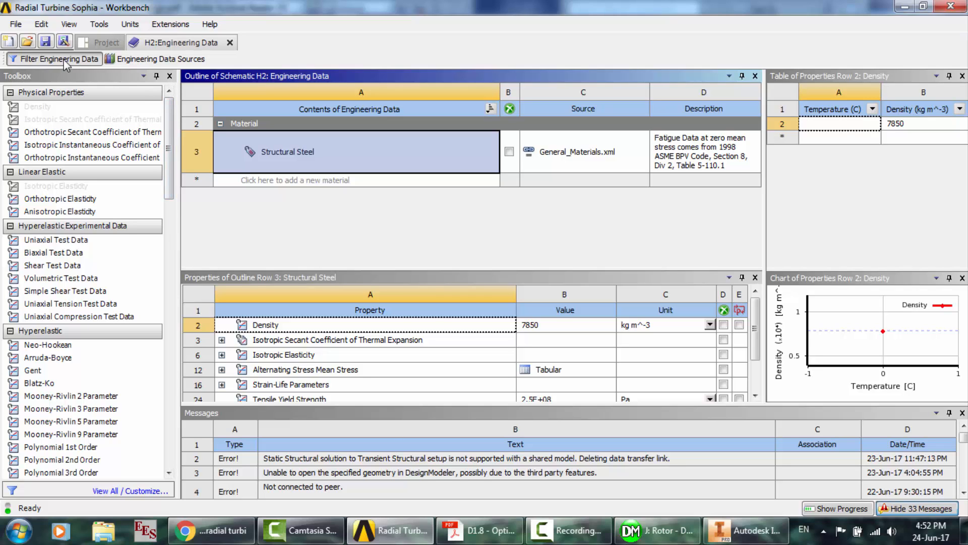
# - Close the engineering data and open the Geometry of Static Structural system H in DesignModeler
pyautogui.click(231, 43)
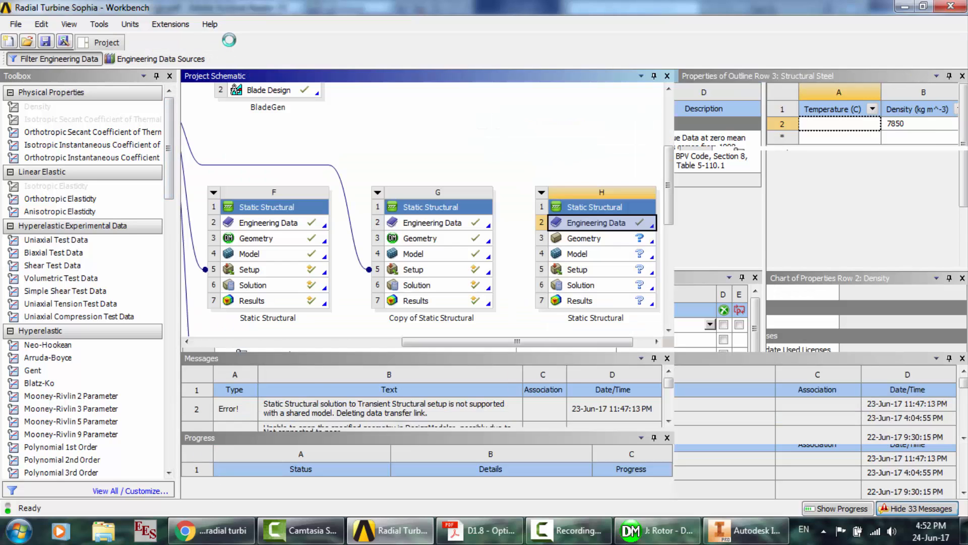
pyautogui.doubleClick(597, 240)
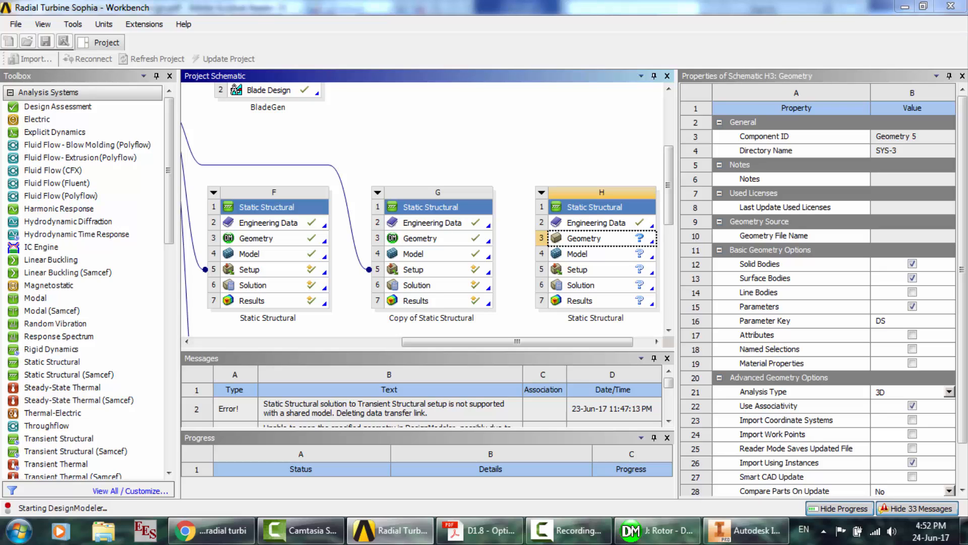
# - Switch to Inventor and look through the CAD file formats available for exporting the Geom.ipt rotor, without saving
pyautogui.click(735, 533)
pyautogui.press('F4')
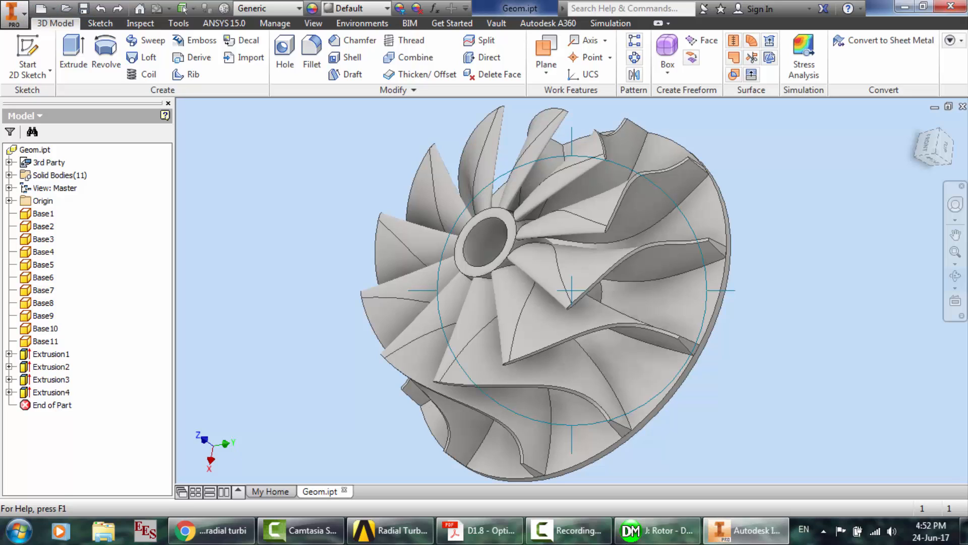
pyautogui.click(3, 12)
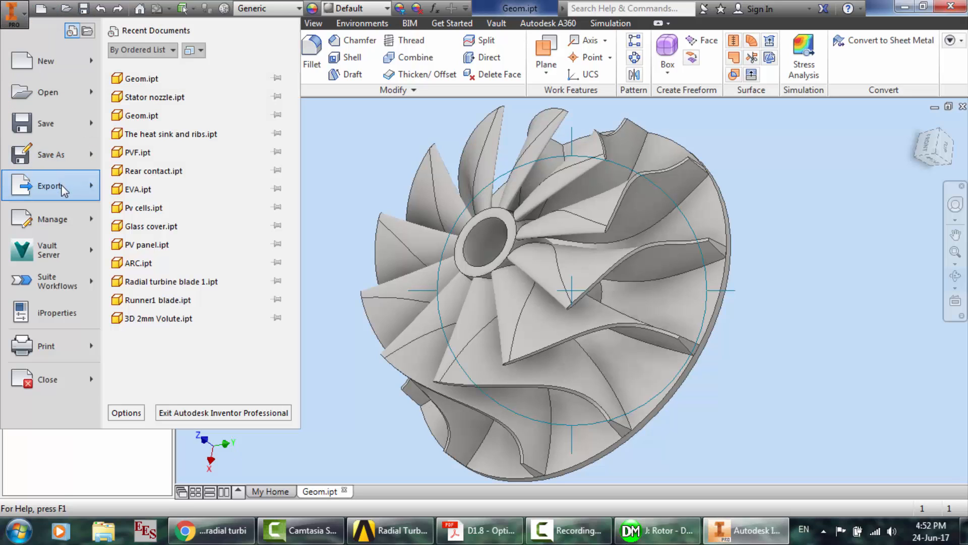
pyautogui.moveTo(49, 185)
pyautogui.click(176, 152)
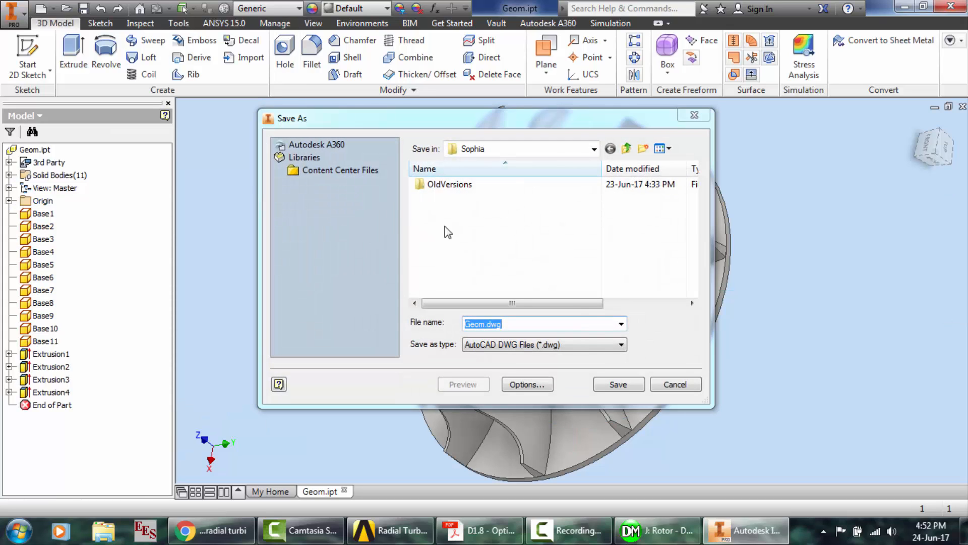
pyautogui.click(616, 345)
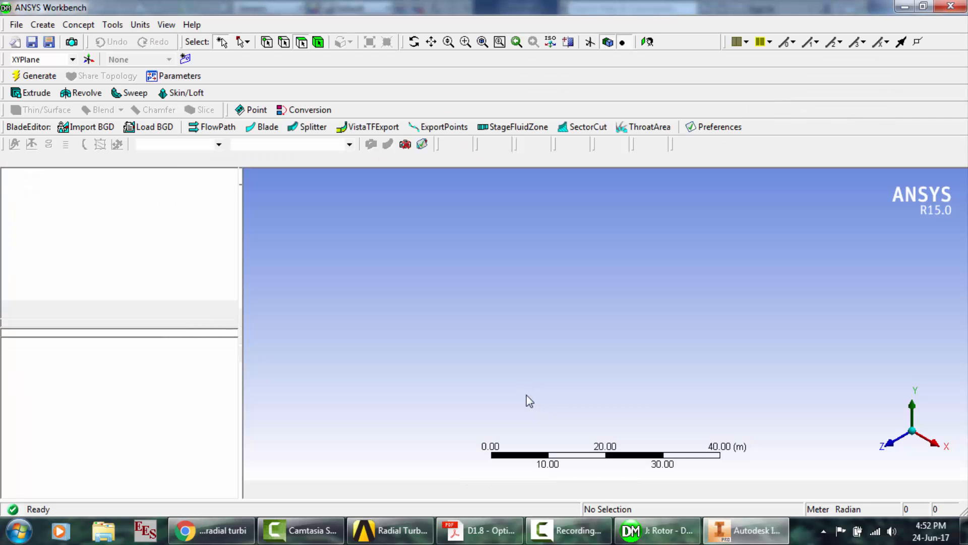
pyautogui.moveTo(751, 529)
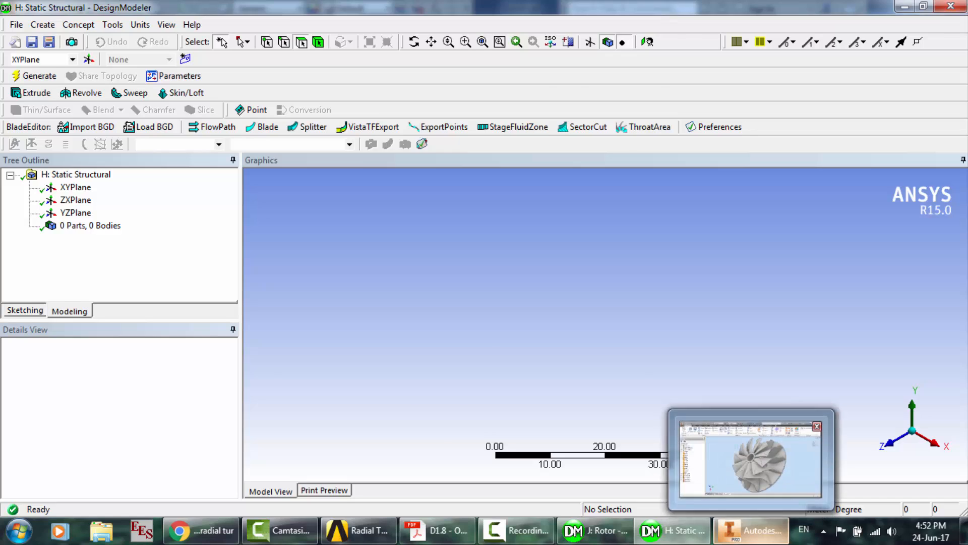
pyautogui.click(813, 428)
pyautogui.click(558, 346)
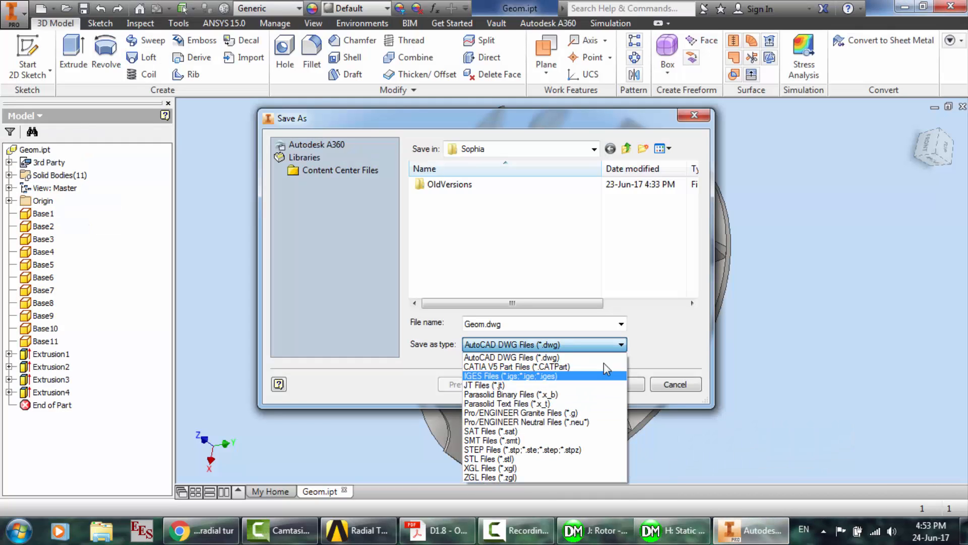
pyautogui.click(667, 345)
pyautogui.click(679, 382)
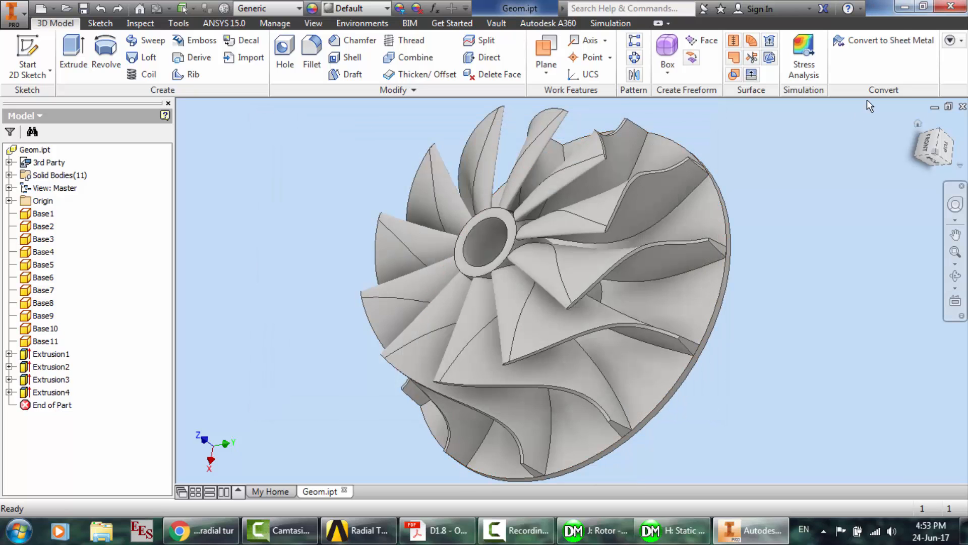
pyautogui.click(906, 6)
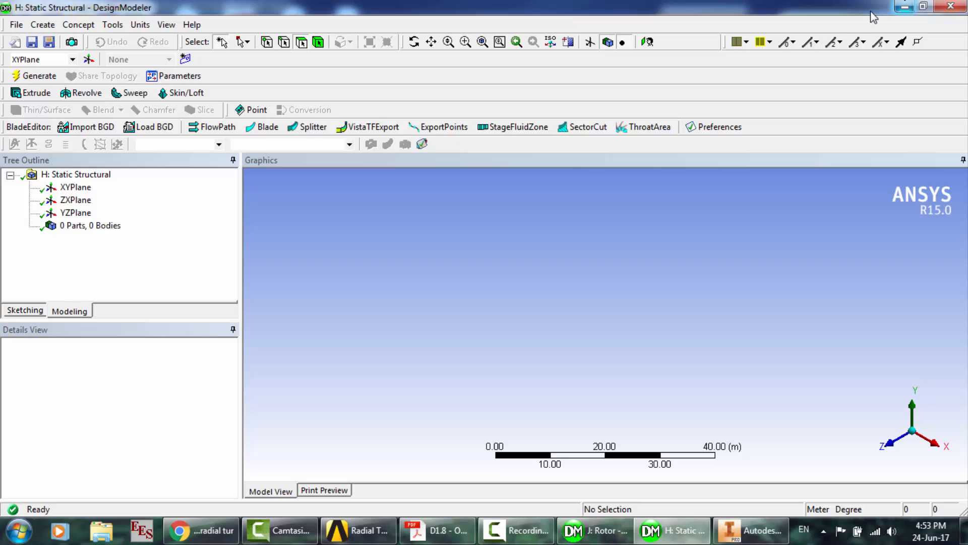
pyautogui.click(78, 188)
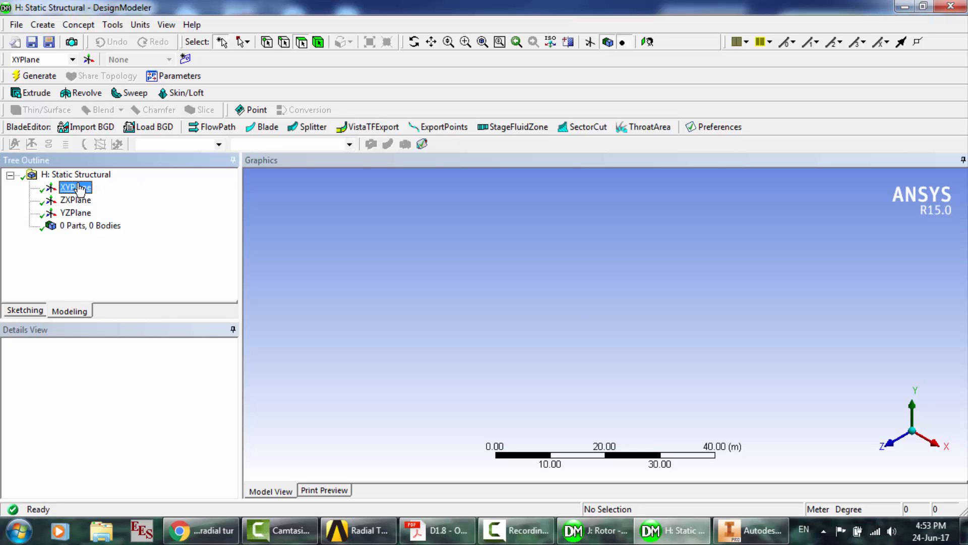
pyautogui.click(17, 25)
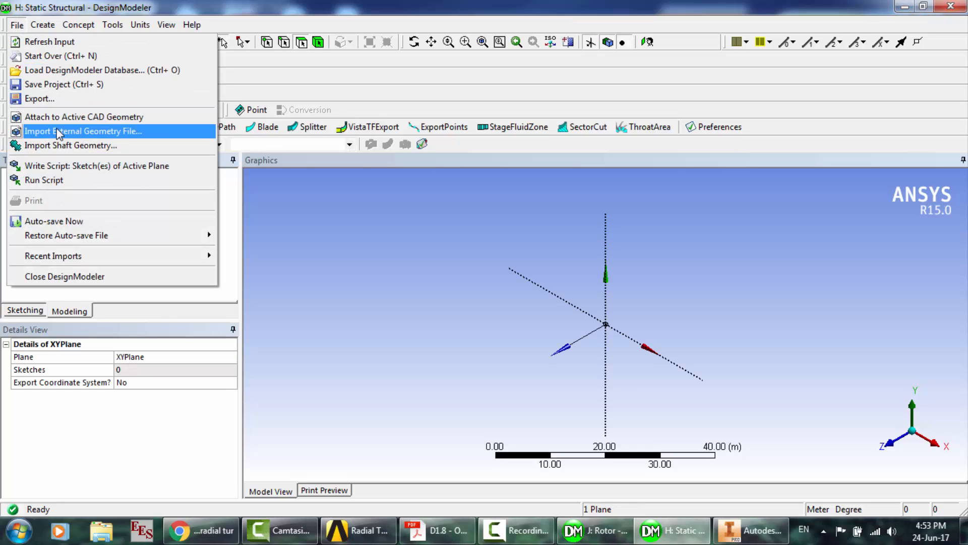
pyautogui.click(81, 131)
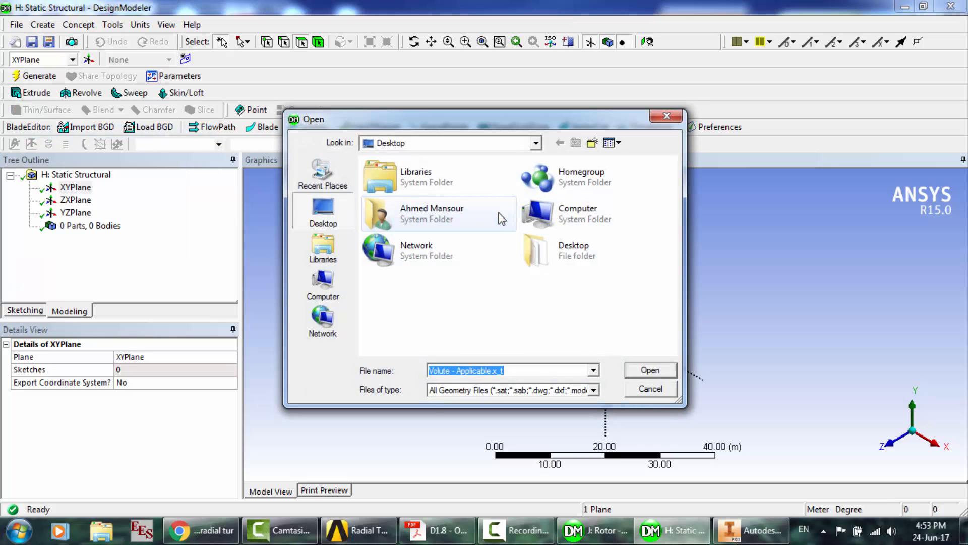
pyautogui.click(442, 208)
pyautogui.doubleClick(442, 209)
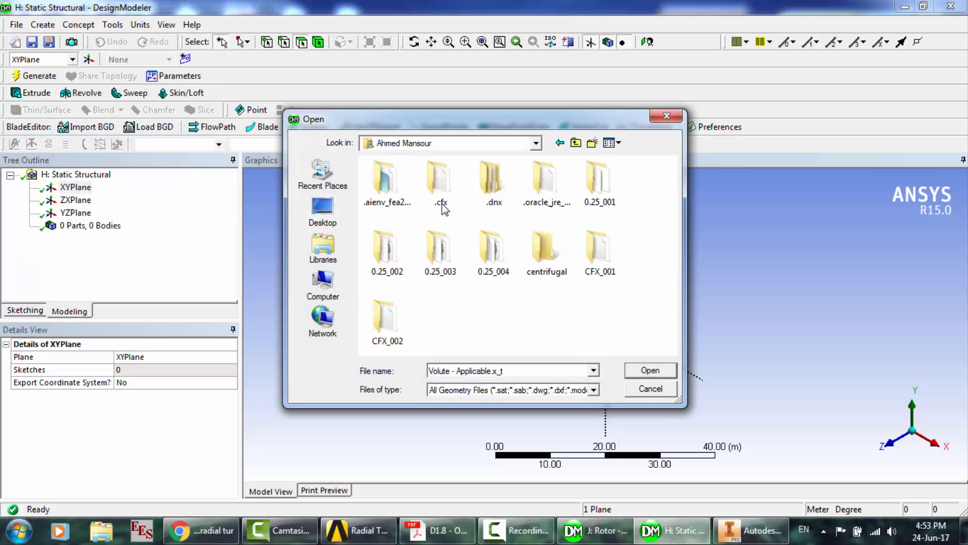
pyautogui.scroll(-2, 491, 290)
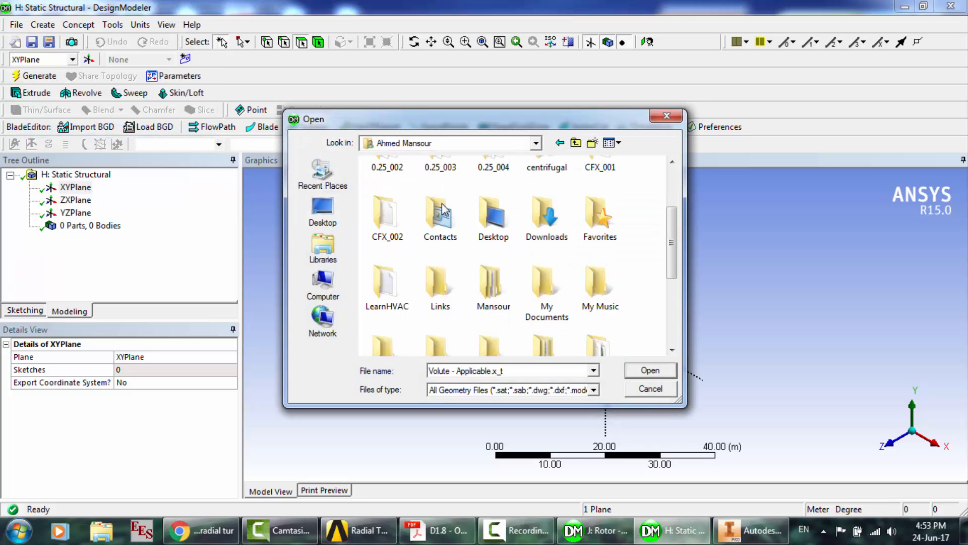
pyautogui.doubleClick(557, 313)
pyautogui.scroll(-7, 557, 314)
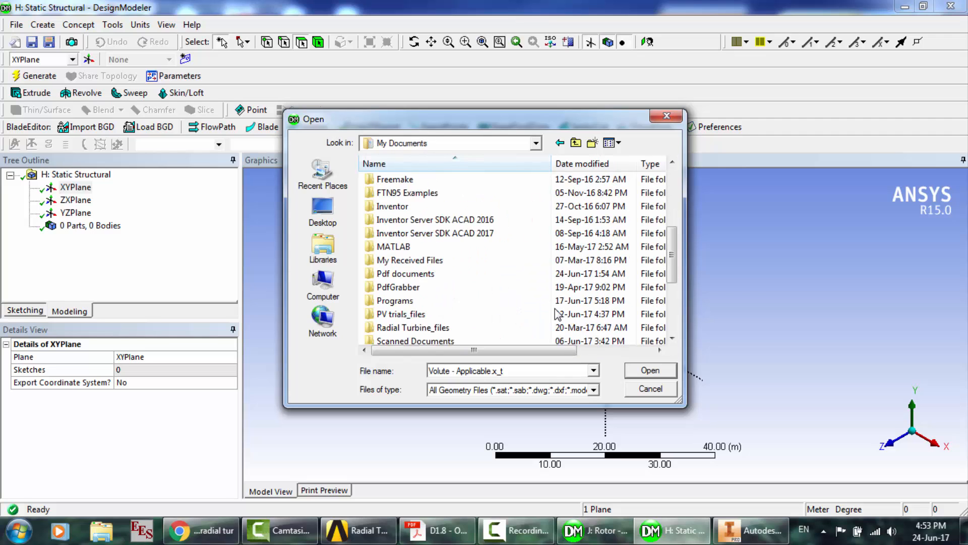
pyautogui.doubleClick(488, 317)
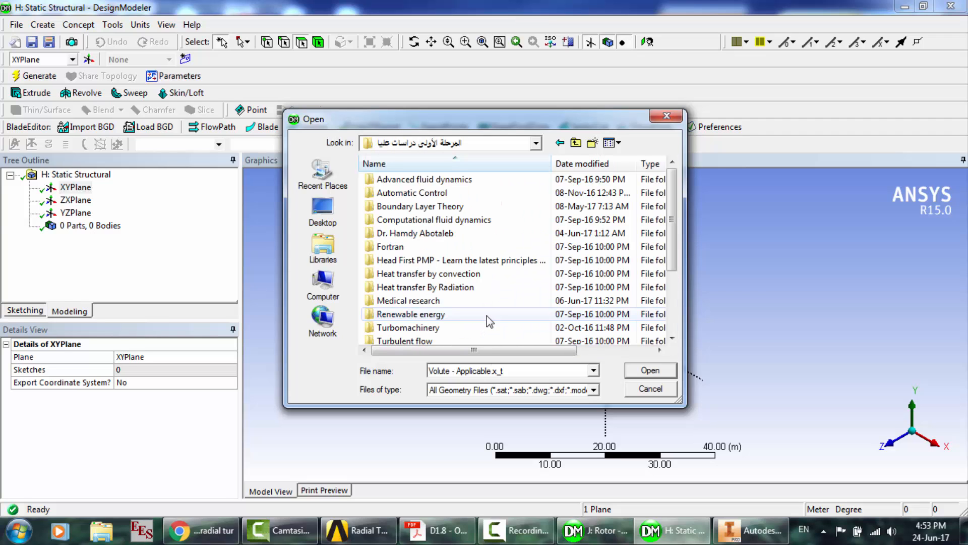
pyautogui.scroll(-2, 491, 318)
pyautogui.doubleClick(437, 302)
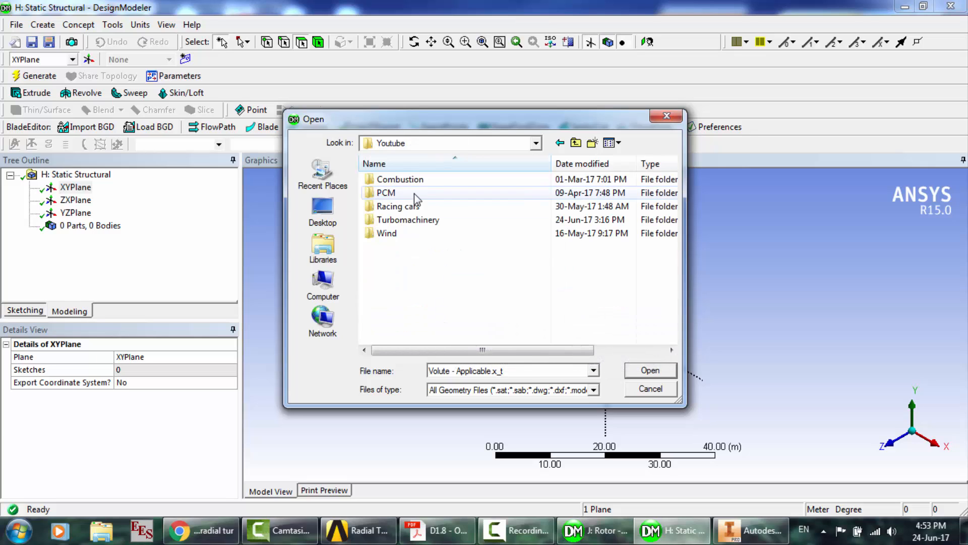
pyautogui.doubleClick(417, 222)
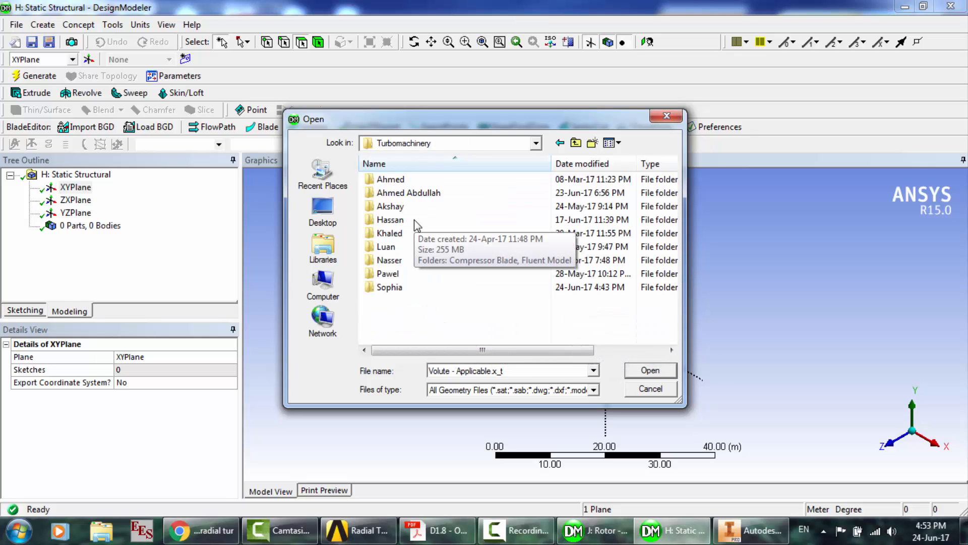
pyautogui.doubleClick(389, 287)
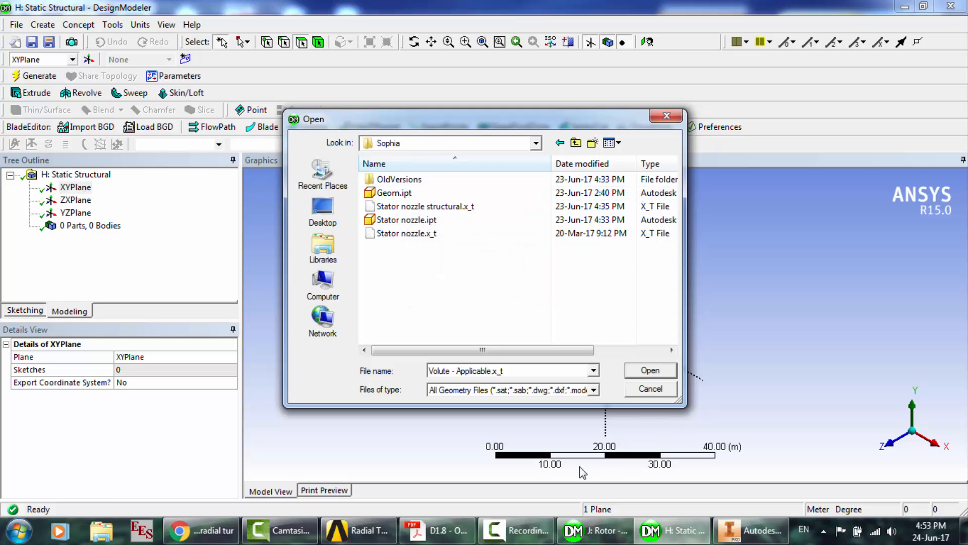
pyautogui.click(520, 530)
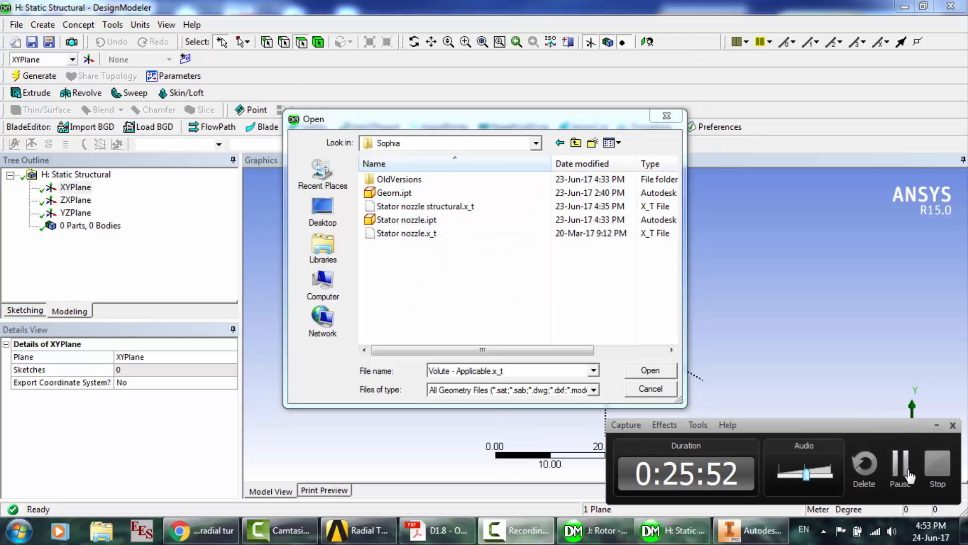
pyautogui.click(901, 467)
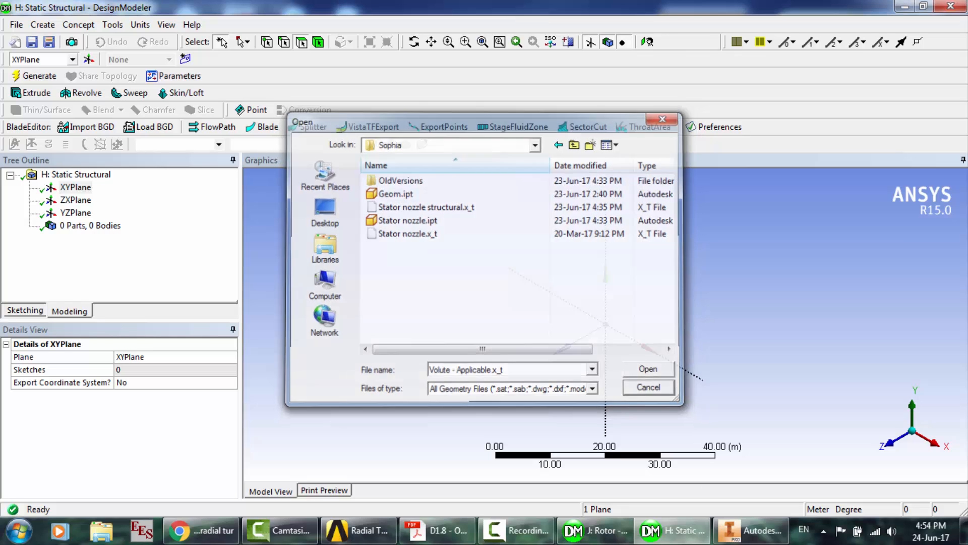
pyautogui.click(650, 388)
# - Switch to Inventor, export the rotor part to the Desktop as the AutoCAD DWG file Geom.dwg, and dismiss the licence server notice
pyautogui.click(751, 529)
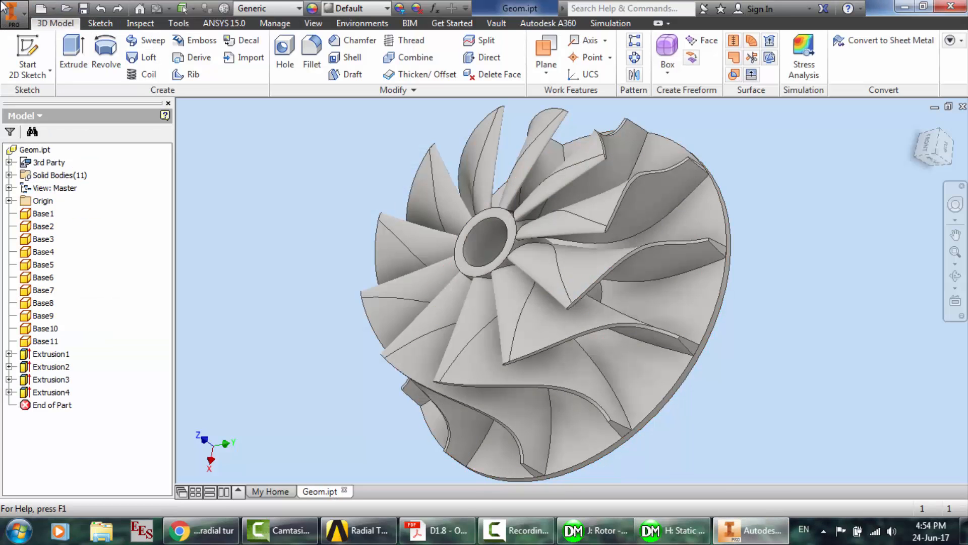
pyautogui.click(4, 6)
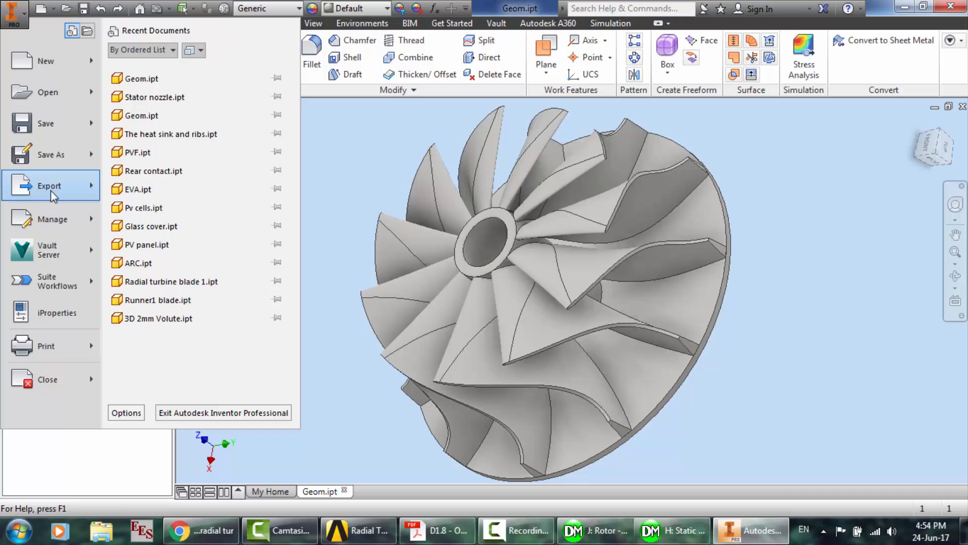
pyautogui.moveTo(51, 190)
pyautogui.click(193, 148)
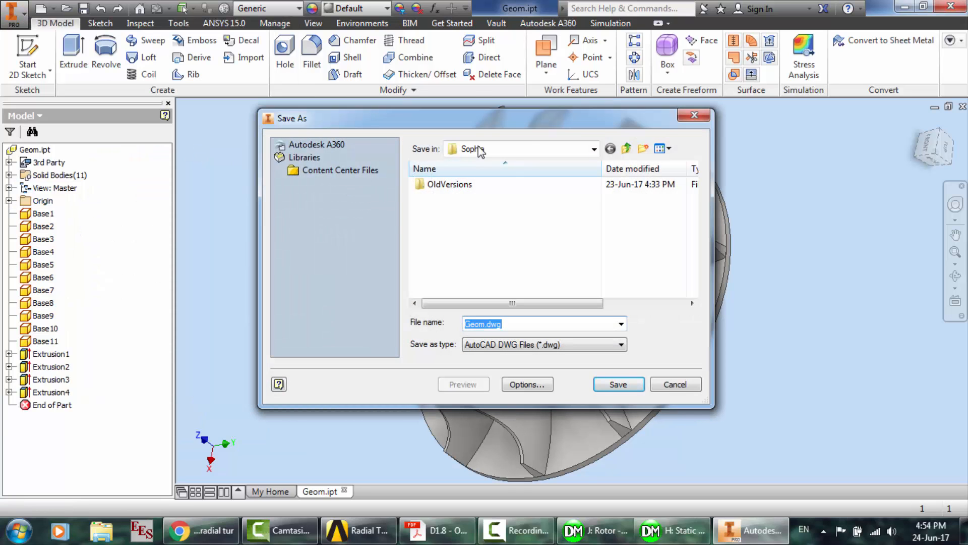
pyautogui.click(594, 149)
pyautogui.click(526, 176)
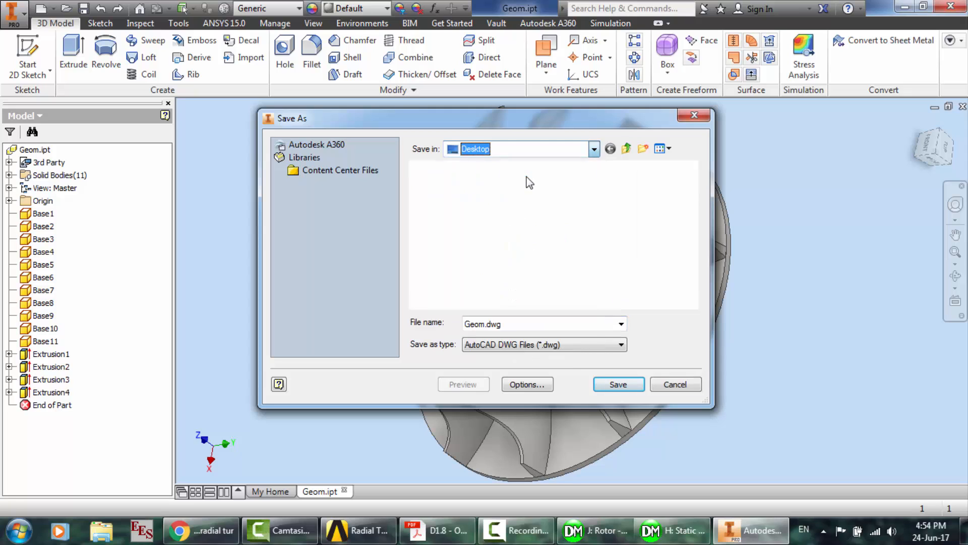
pyautogui.click(617, 384)
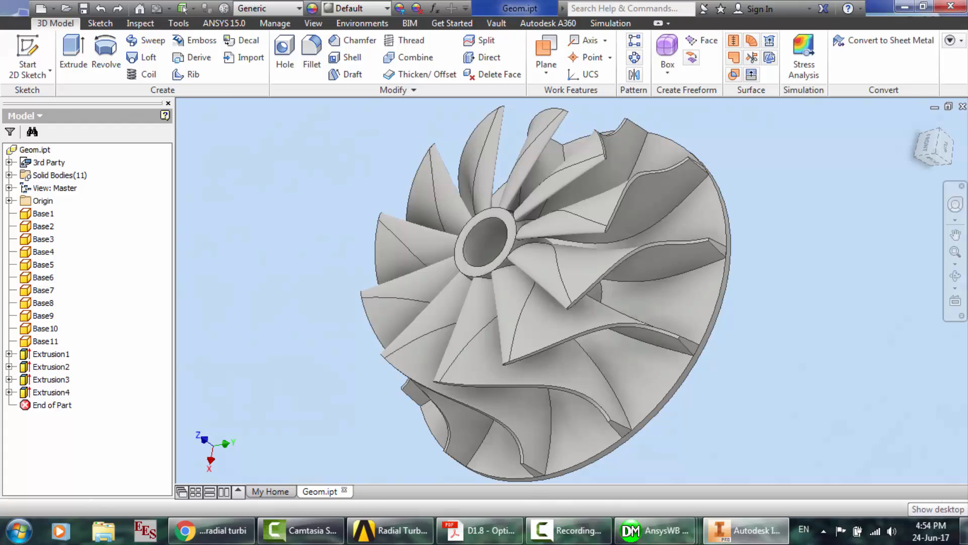
pyautogui.moveTo(964, 529)
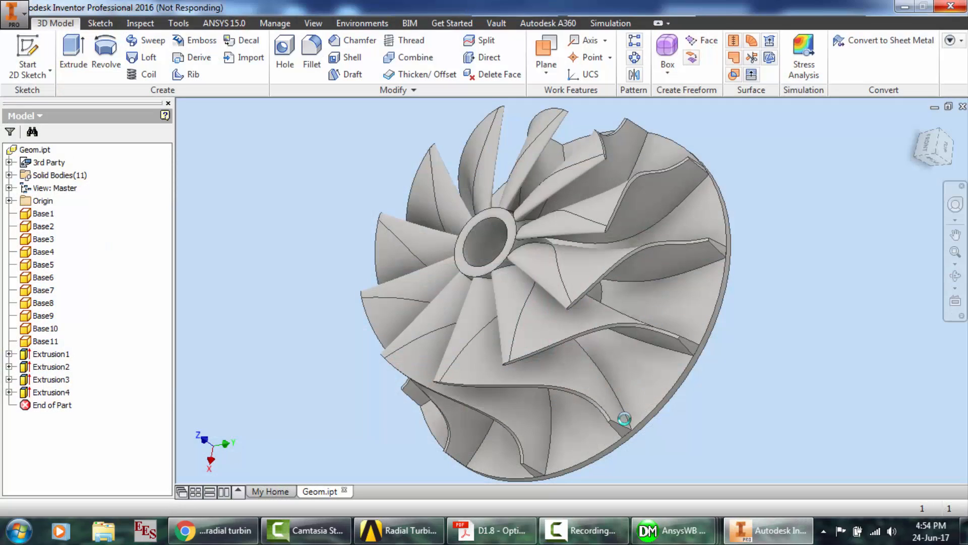
pyautogui.moveTo(670, 530)
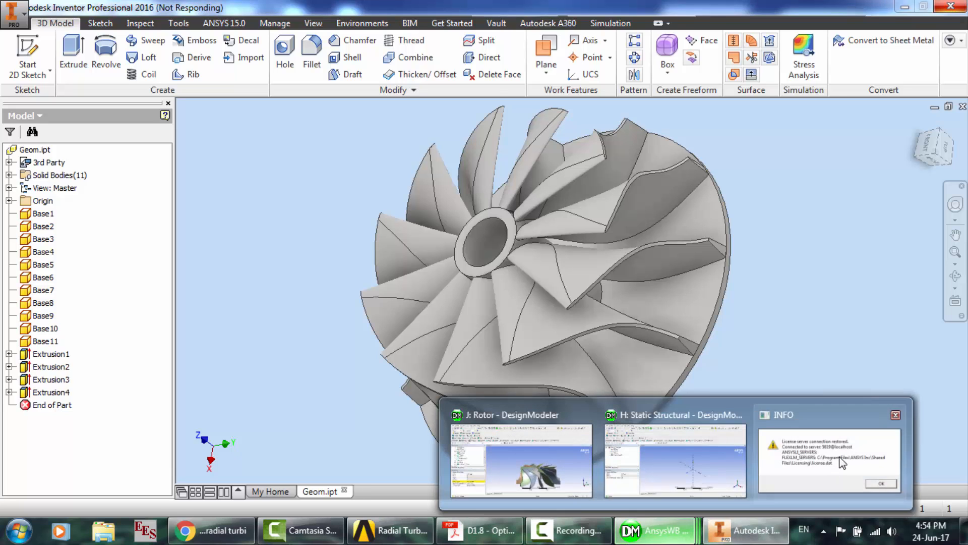
pyautogui.click(781, 429)
pyautogui.click(599, 329)
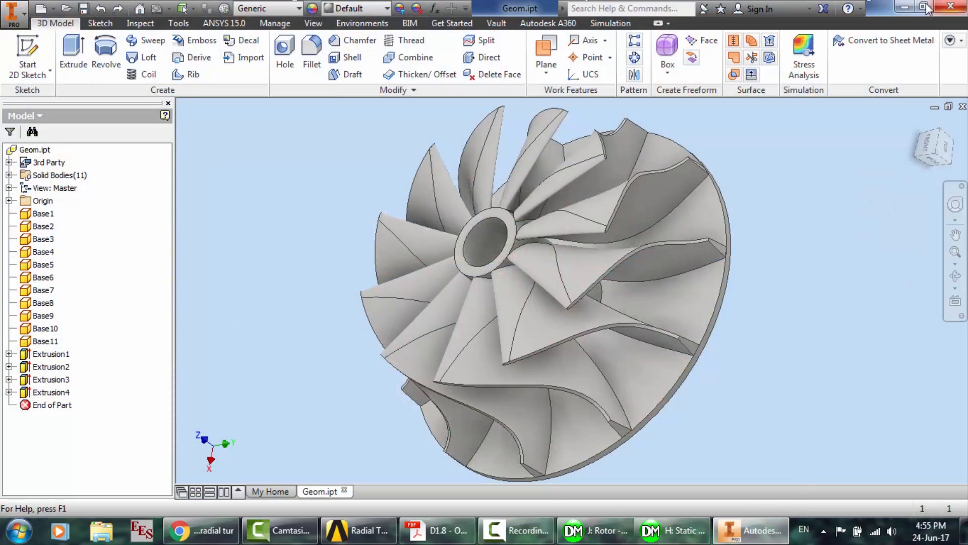
# - Permanently delete the exported Geom.dwg file from the desktop and return to the rotor part in Inventor
pyautogui.click(906, 8)
pyautogui.click(906, 7)
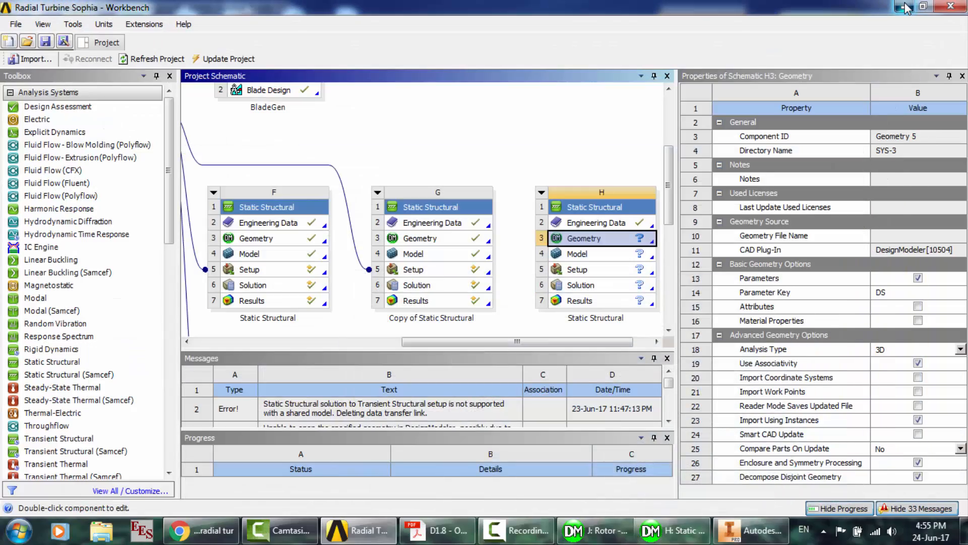
pyautogui.click(907, 7)
pyautogui.click(906, 7)
pyautogui.click(906, 7)
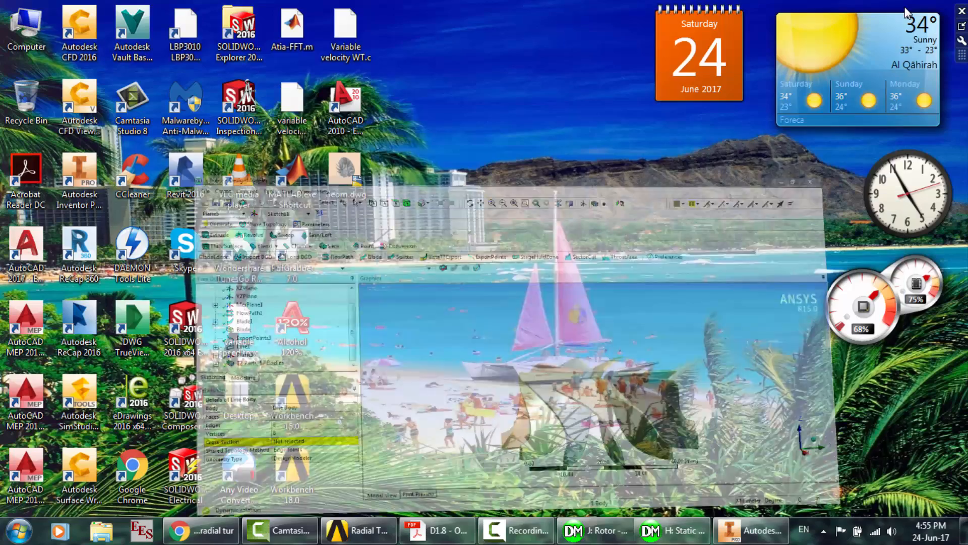
pyautogui.click(362, 178)
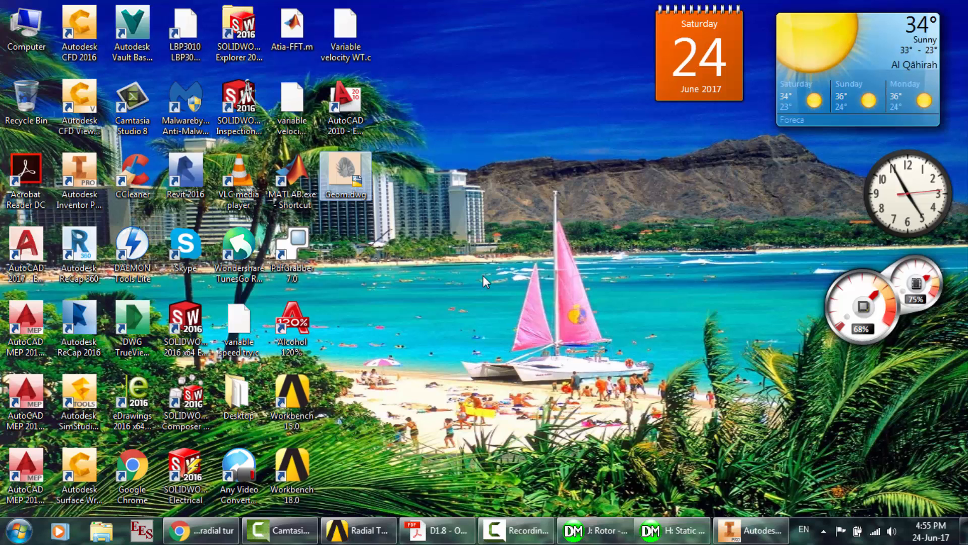
pyautogui.hotkey('shift', 'Delete')
pyautogui.press('Return')
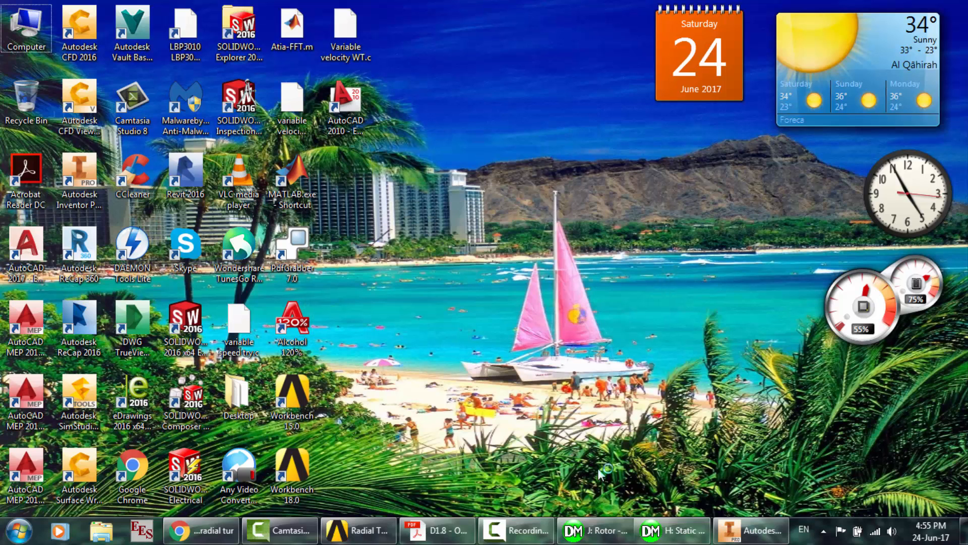
pyautogui.click(752, 530)
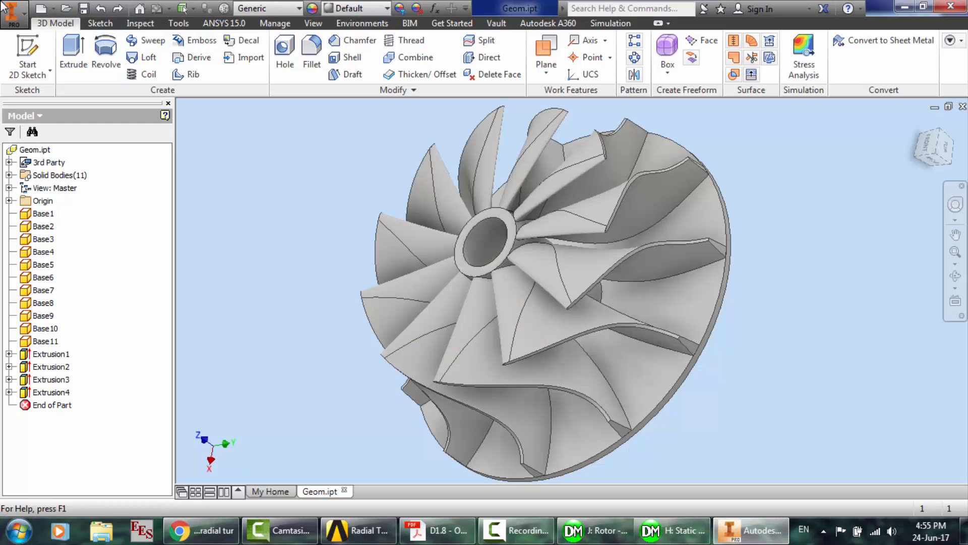
# - Export the rotor part from Inventor to the Desktop as a Parasolid text file (*.x_t) named Geom
pyautogui.click(4, 7)
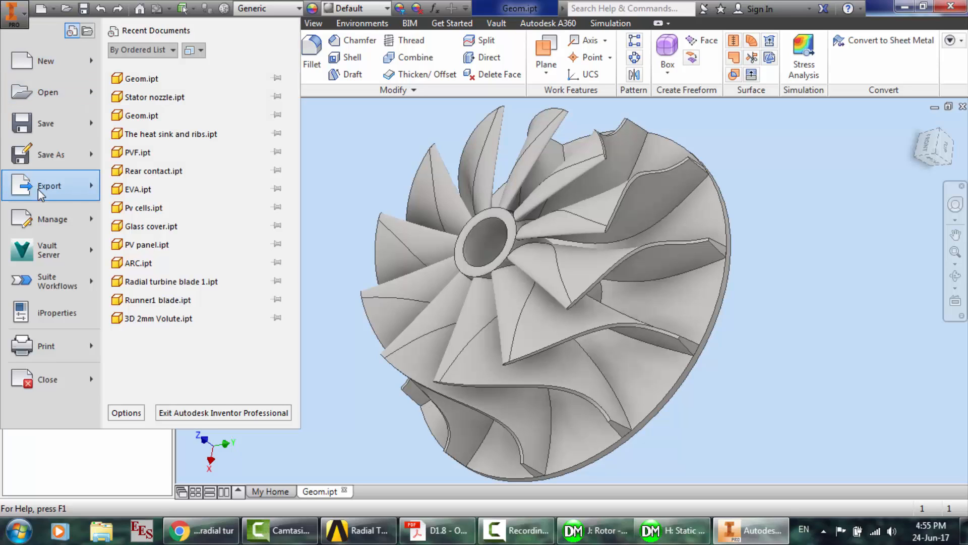
pyautogui.moveTo(40, 194)
pyautogui.click(118, 194)
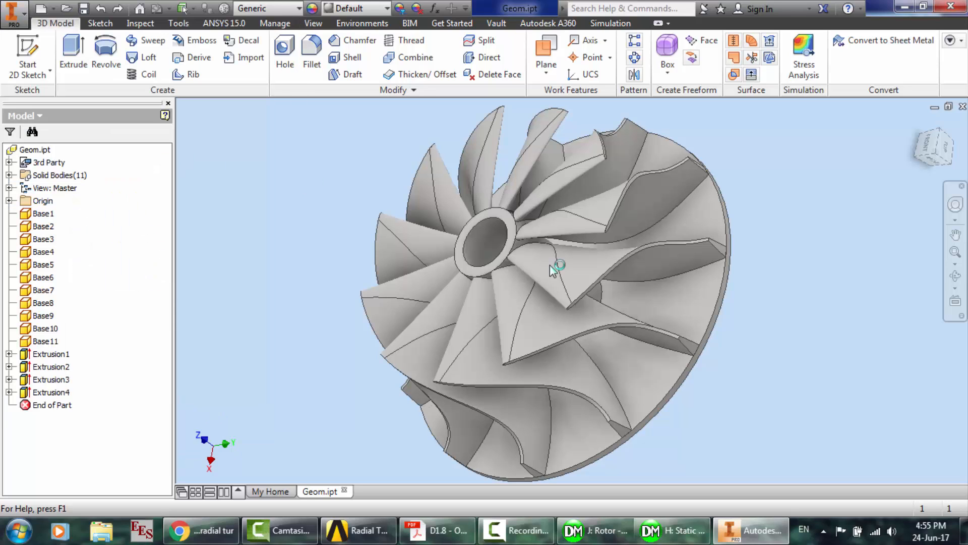
pyautogui.click(593, 144)
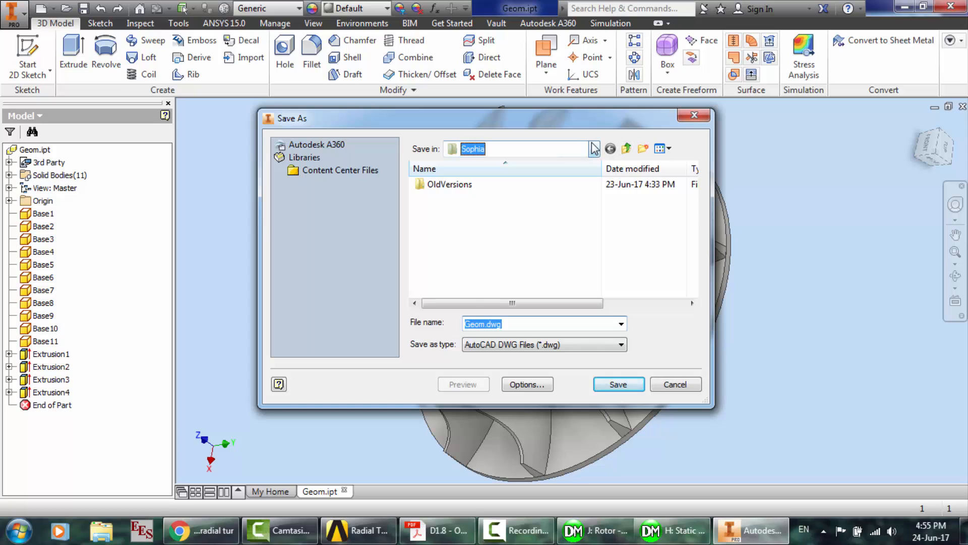
pyautogui.click(479, 171)
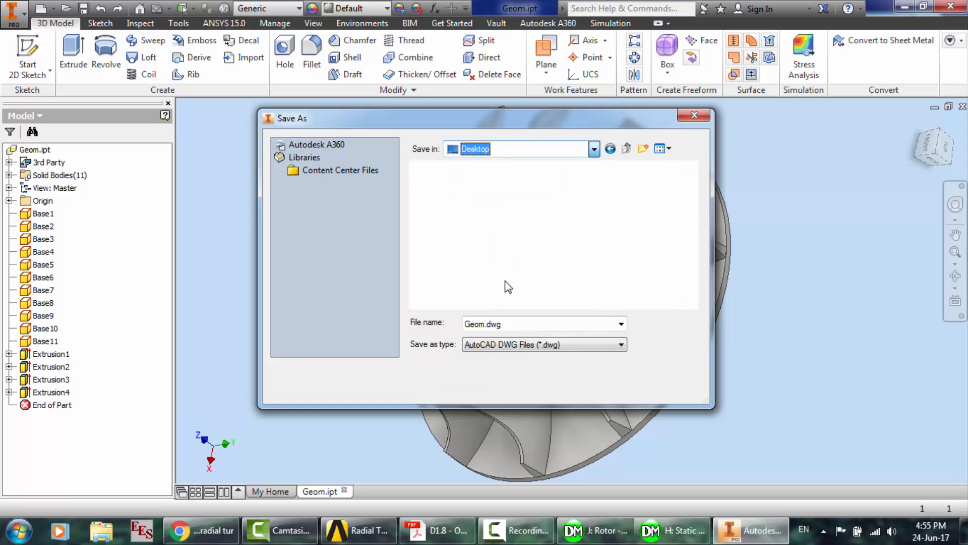
pyautogui.click(515, 344)
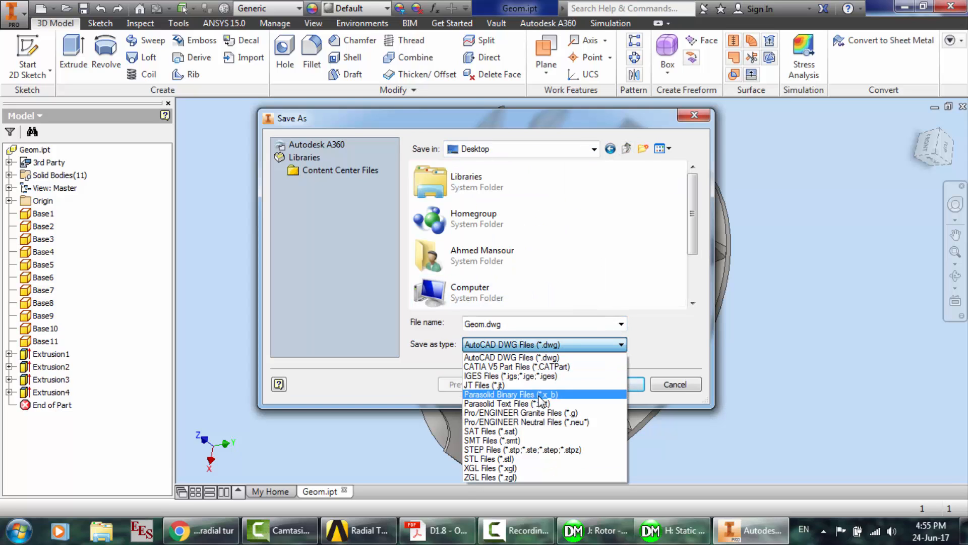
pyautogui.click(558, 405)
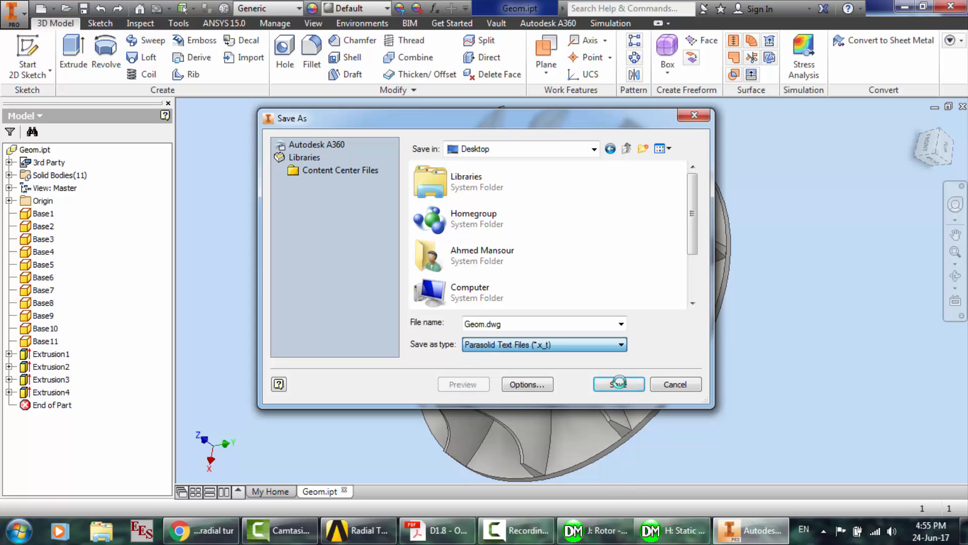
pyautogui.click(621, 384)
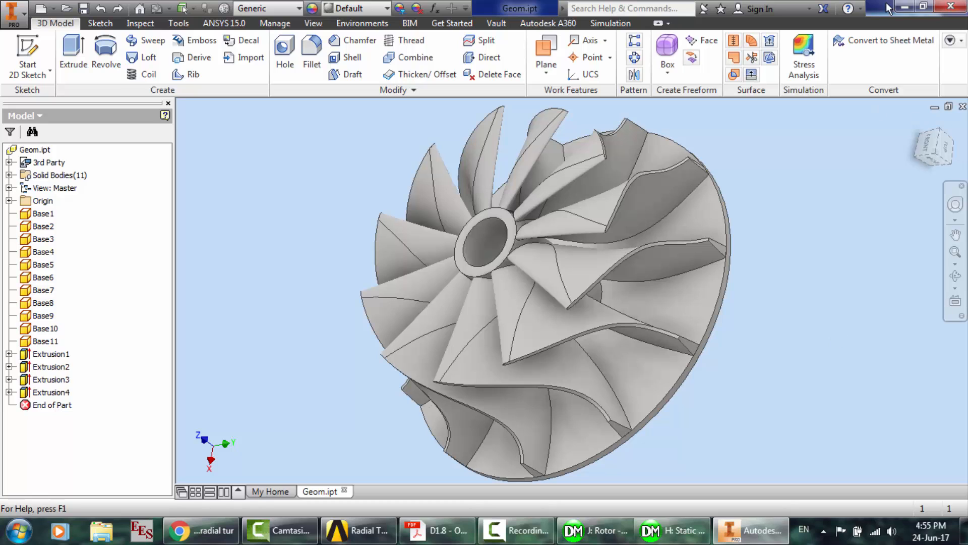
# - Minimize Inventor and launch SOLIDWORKS 2016 from the desktop
pyautogui.click(906, 6)
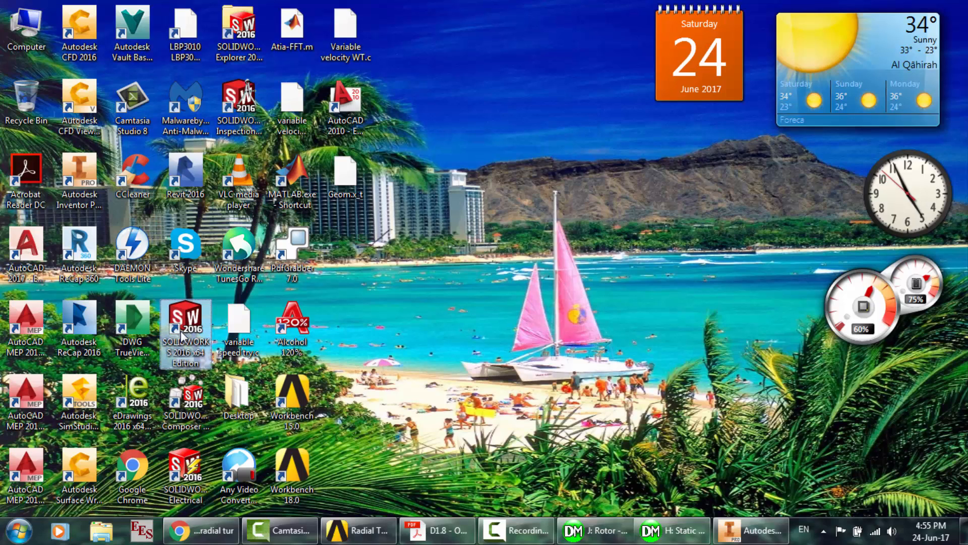
pyautogui.doubleClick(182, 337)
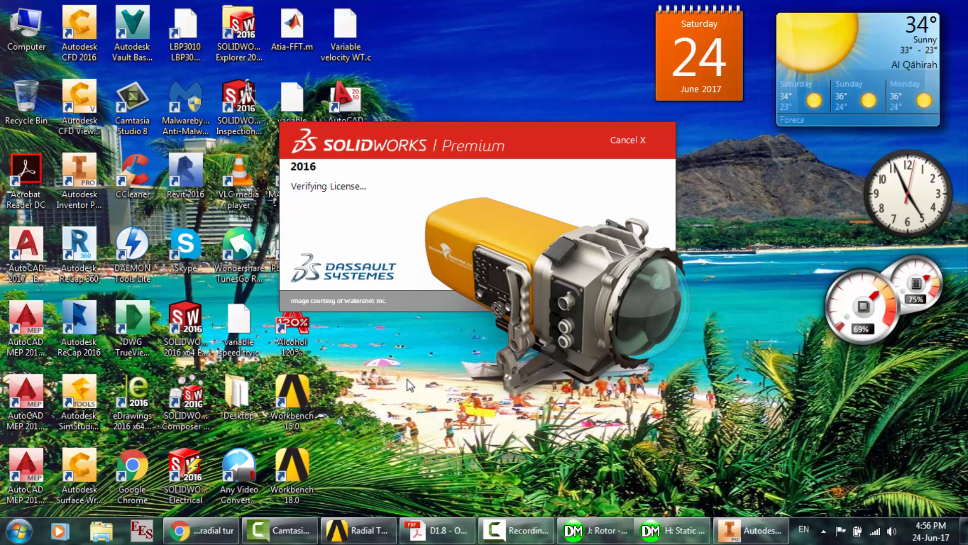
# - Switch to DesignModeler and try to import Geom.x_t from the Desktop on the XYPlane with line bodies set to Yes
pyautogui.click(680, 542)
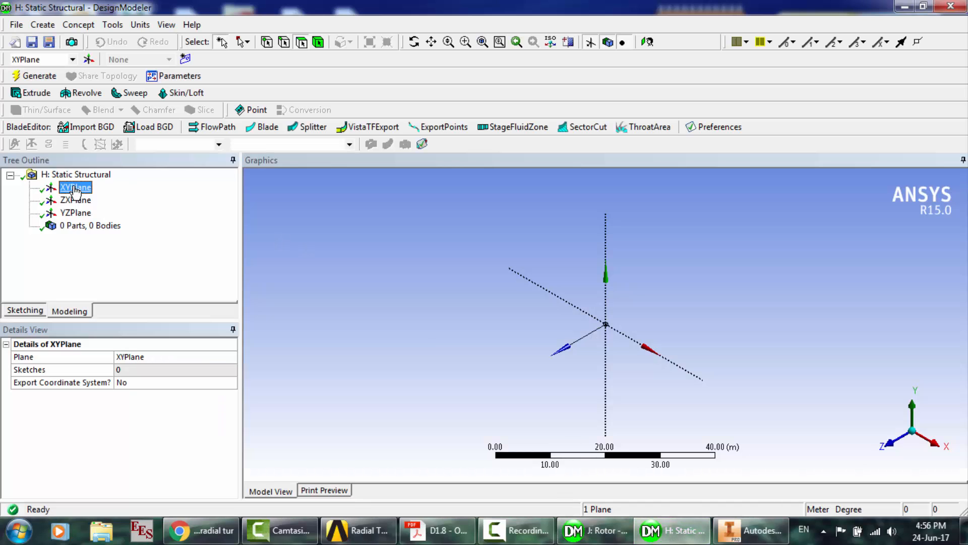
pyautogui.click(17, 25)
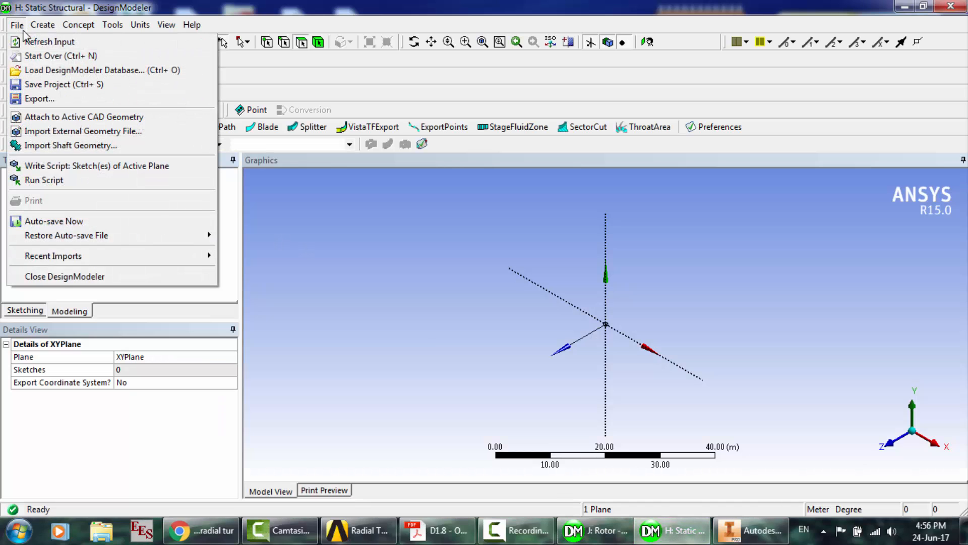
pyautogui.click(67, 134)
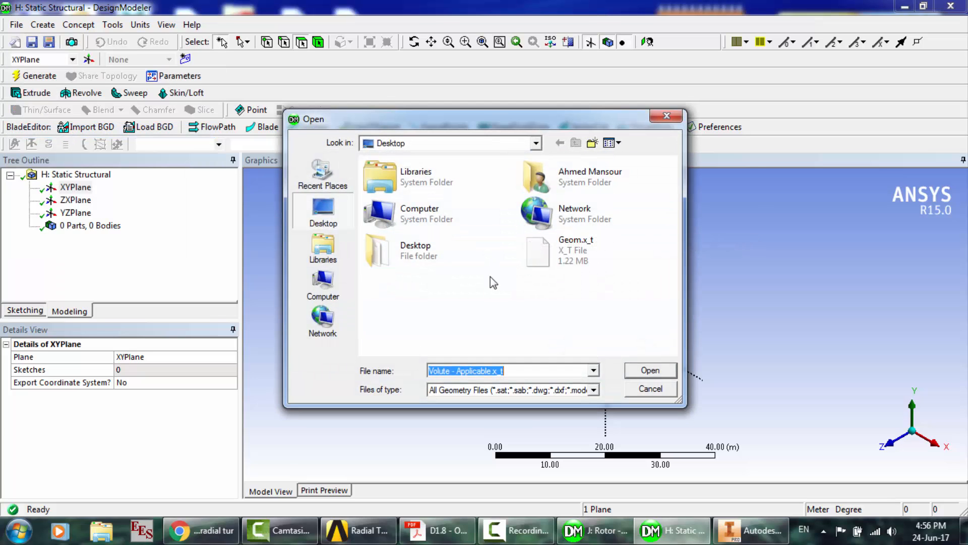
pyautogui.doubleClick(557, 267)
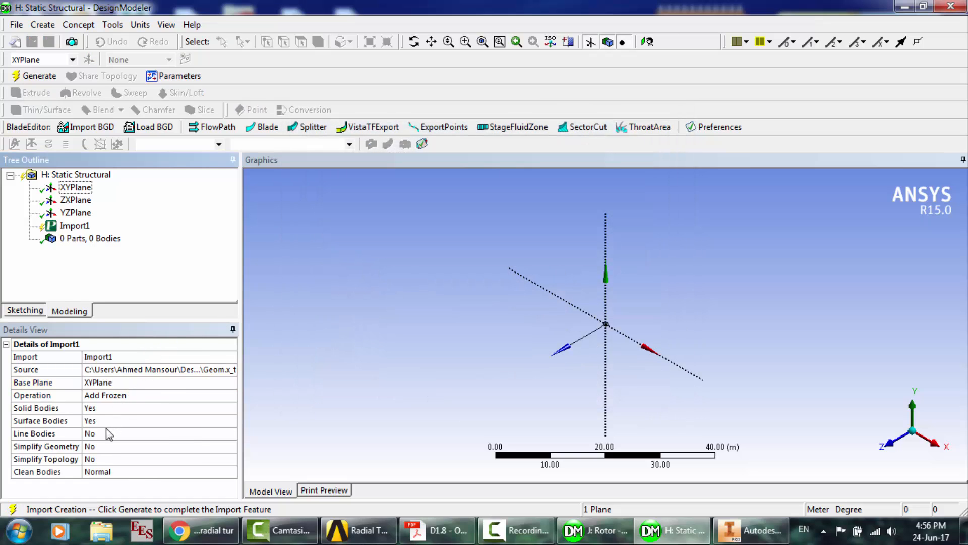
pyautogui.doubleClick(105, 429)
pyautogui.click(45, 77)
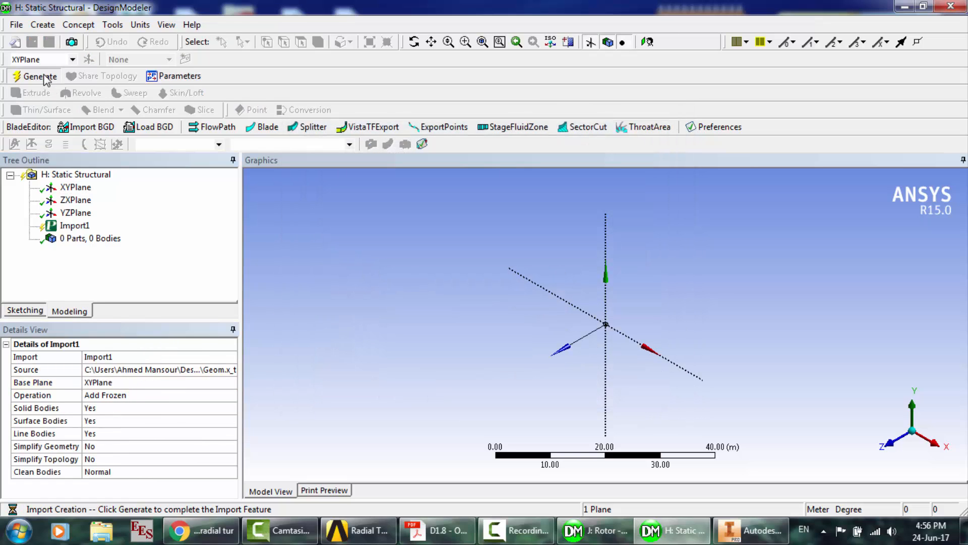
# - Delete the Geom.x_t import feature from the Static Structural model tree
pyautogui.click(79, 227)
pyautogui.press('Delete')
pyautogui.press('Return')
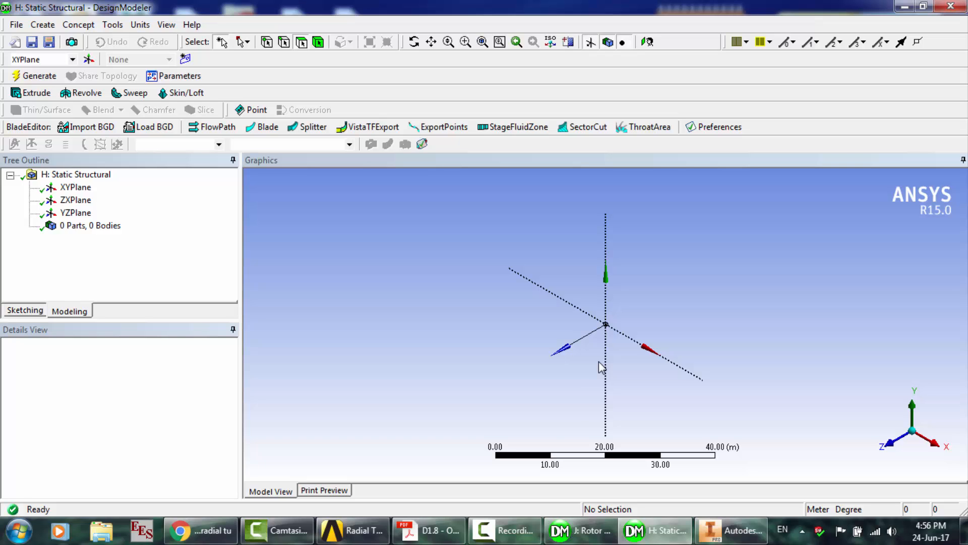
# - Switch to SOLIDWORKS and open the Parasolid rotor file Geom.x_t from the Desktop
pyautogui.click(504, 530)
pyautogui.click(900, 469)
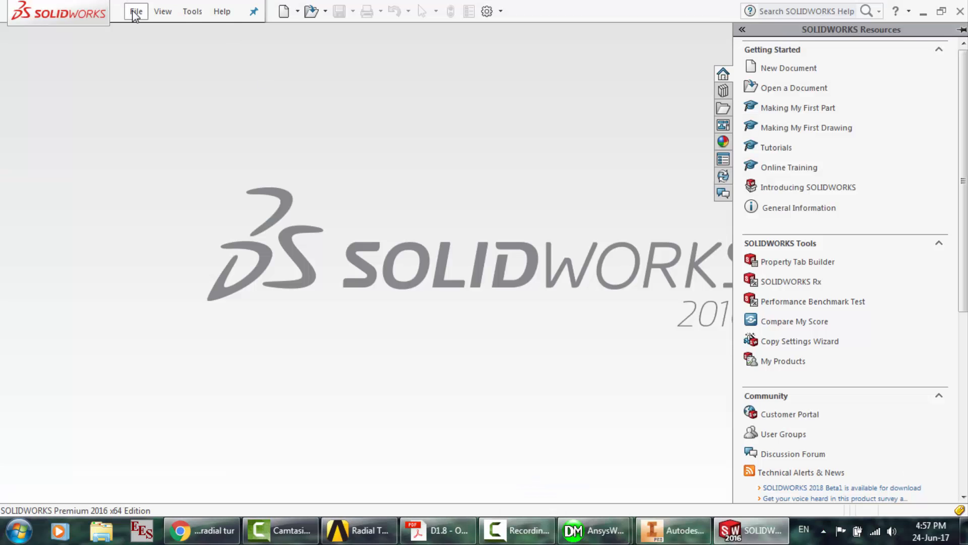
pyautogui.click(135, 12)
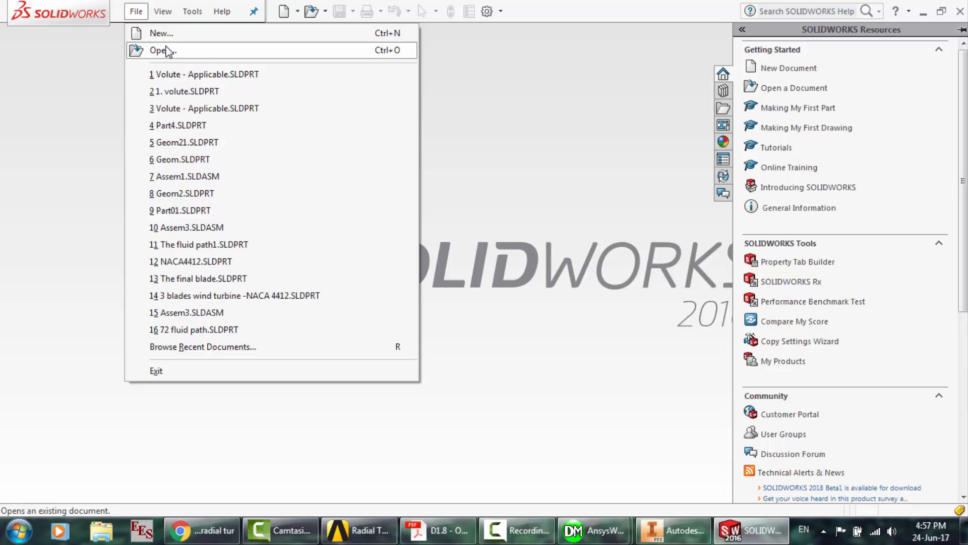
pyautogui.click(165, 48)
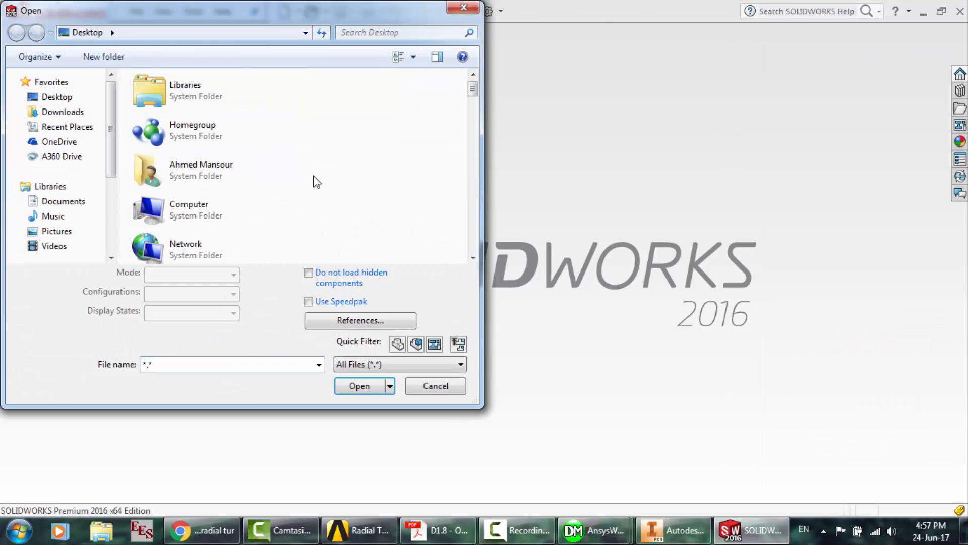
pyautogui.scroll(-5, 315, 180)
pyautogui.scroll(5, 316, 182)
pyautogui.doubleClick(204, 192)
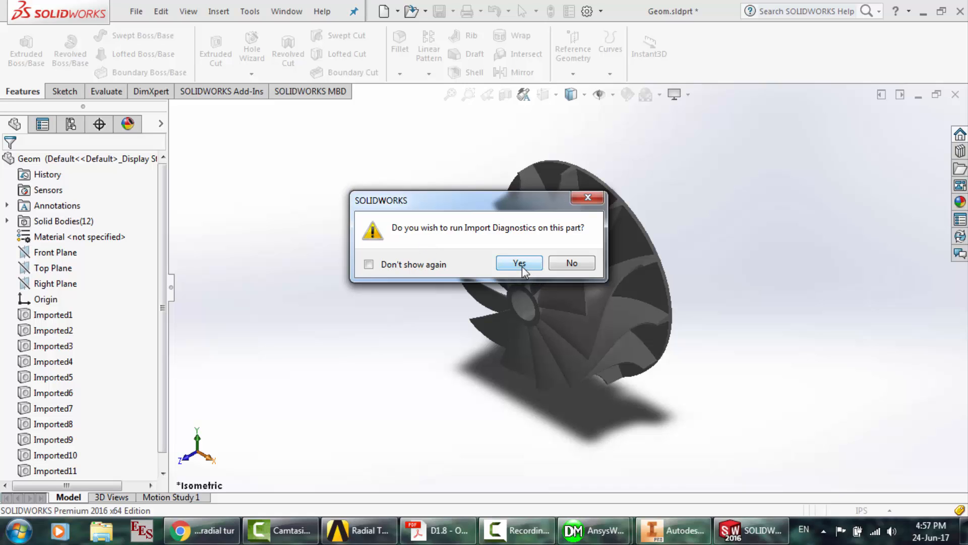
# - Run Import Diagnostics on the rotor, heal all faulty faces, and decline feature recognition
pyautogui.click(522, 268)
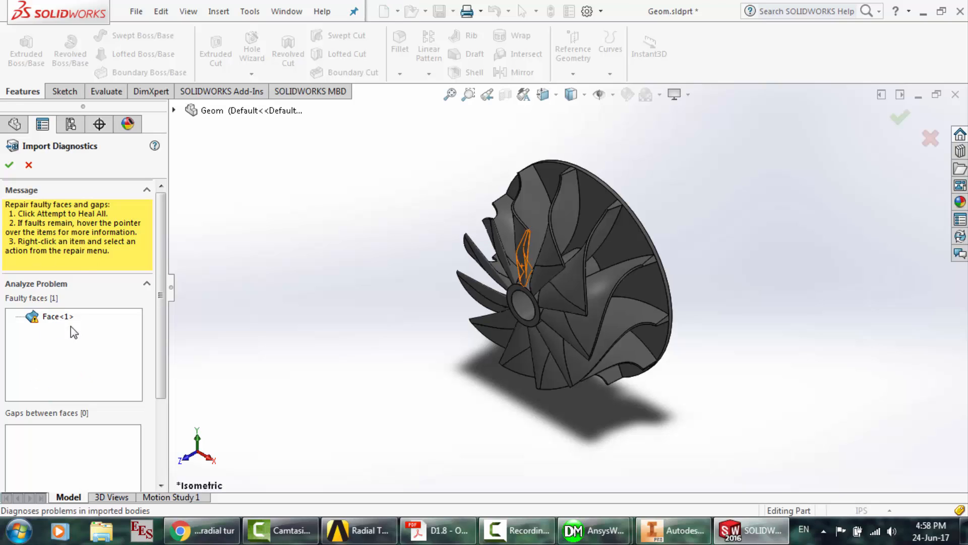
pyautogui.click(165, 440)
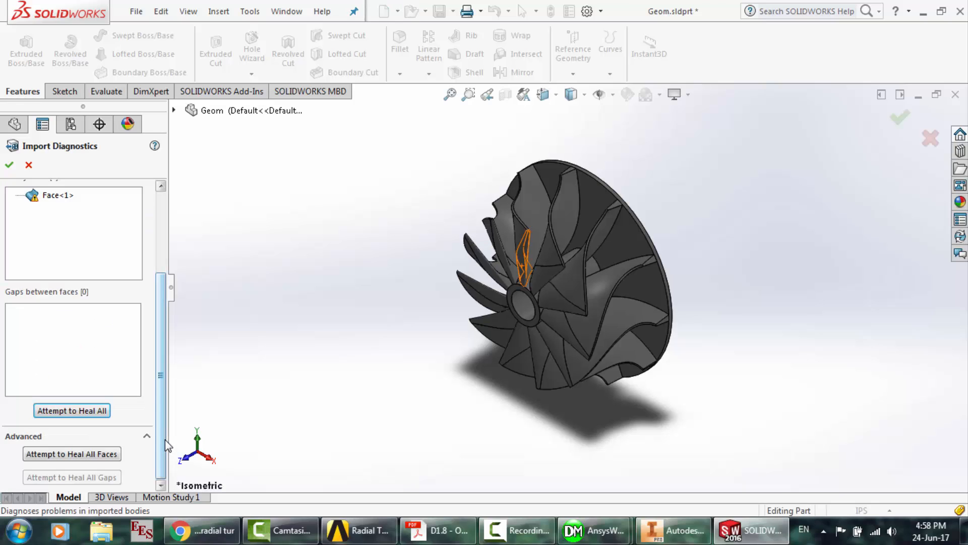
pyautogui.click(90, 411)
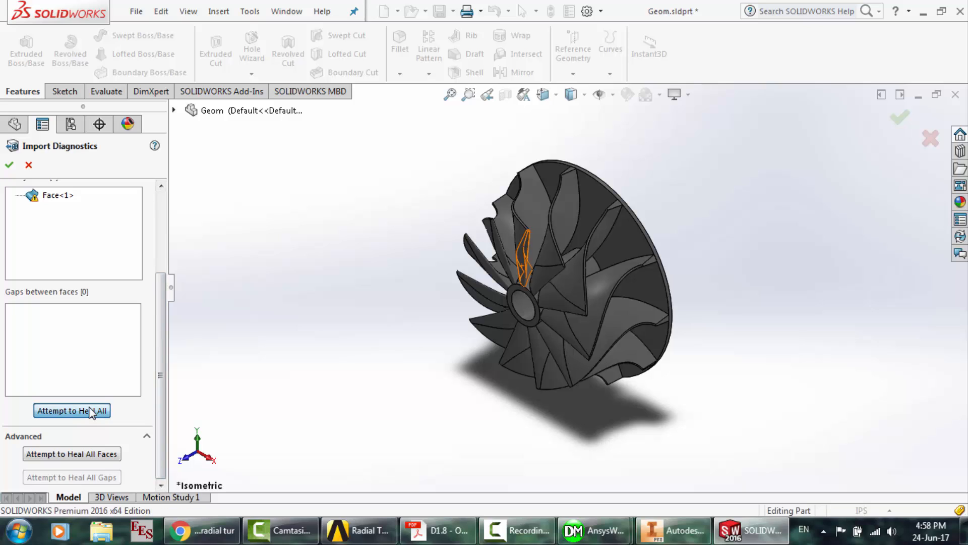
pyautogui.click(91, 411)
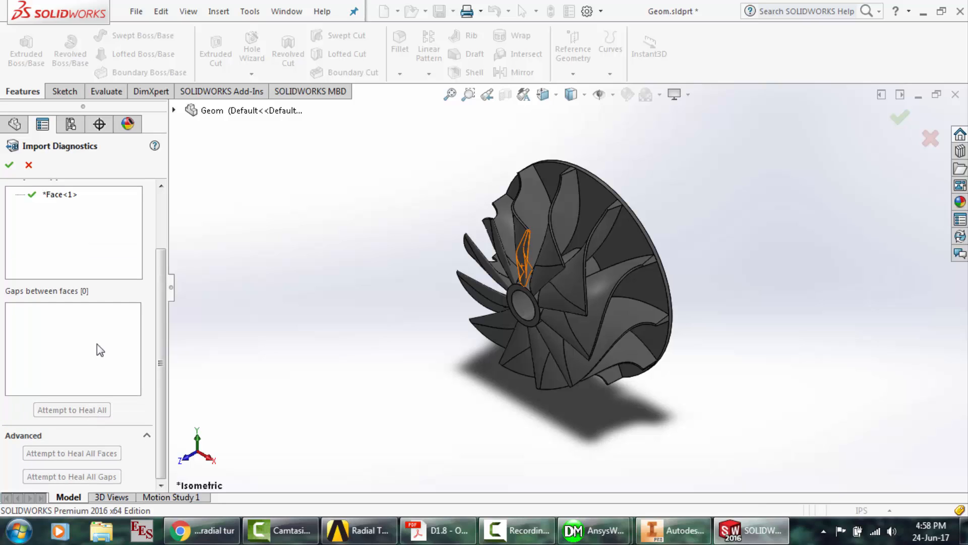
pyautogui.click(9, 164)
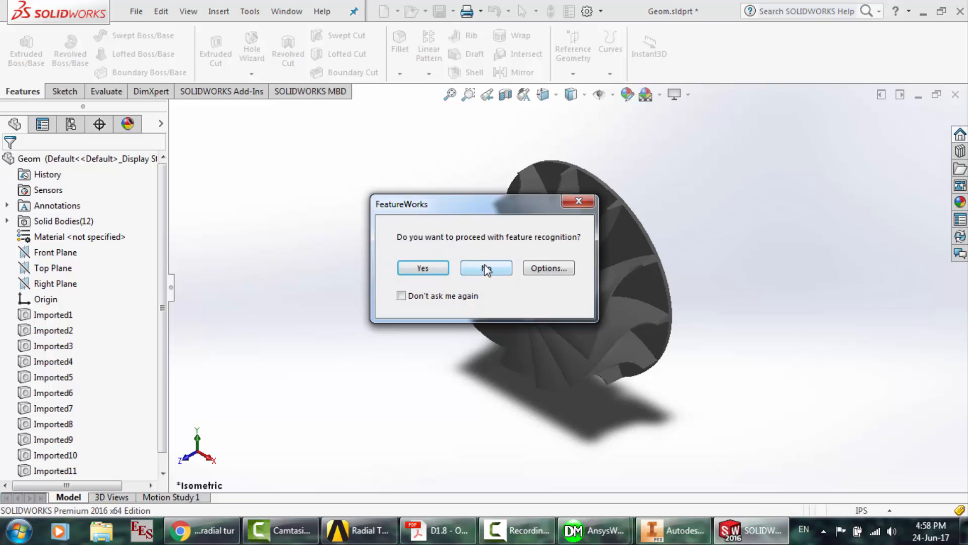
pyautogui.click(486, 267)
# - Save the healed rotor to the Desktop as the Parasolid file Geom.X_T, replacing the existing file, and close SOLIDWORKS
pyautogui.click(136, 11)
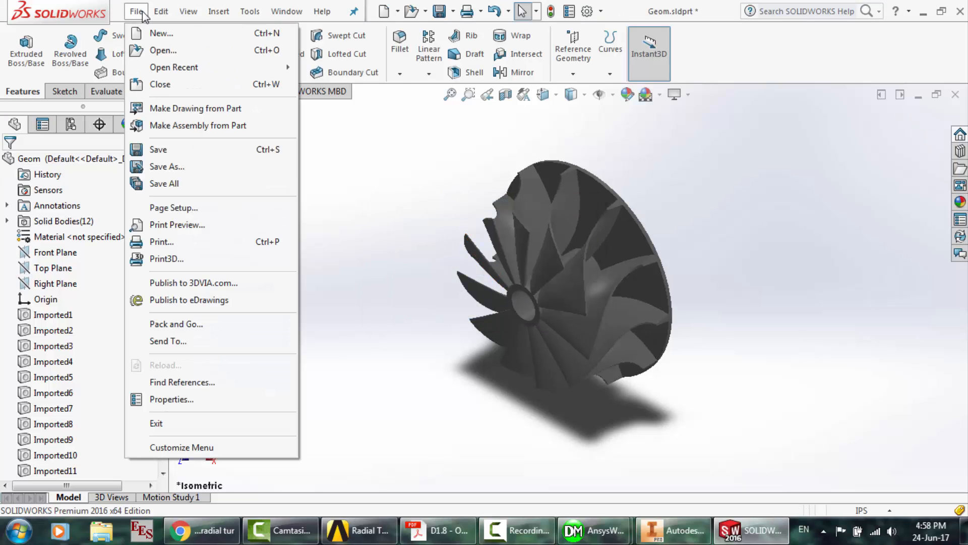
pyautogui.click(196, 172)
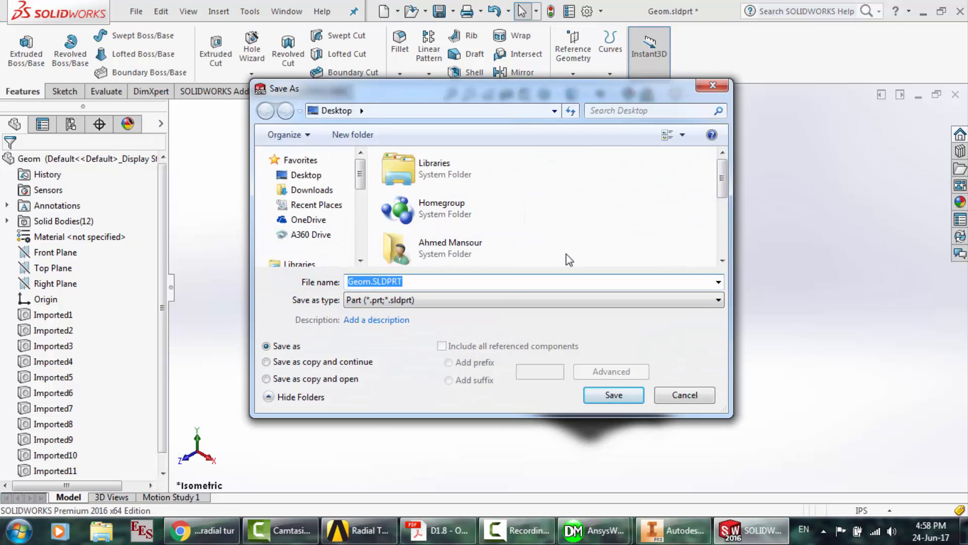
pyautogui.click(478, 302)
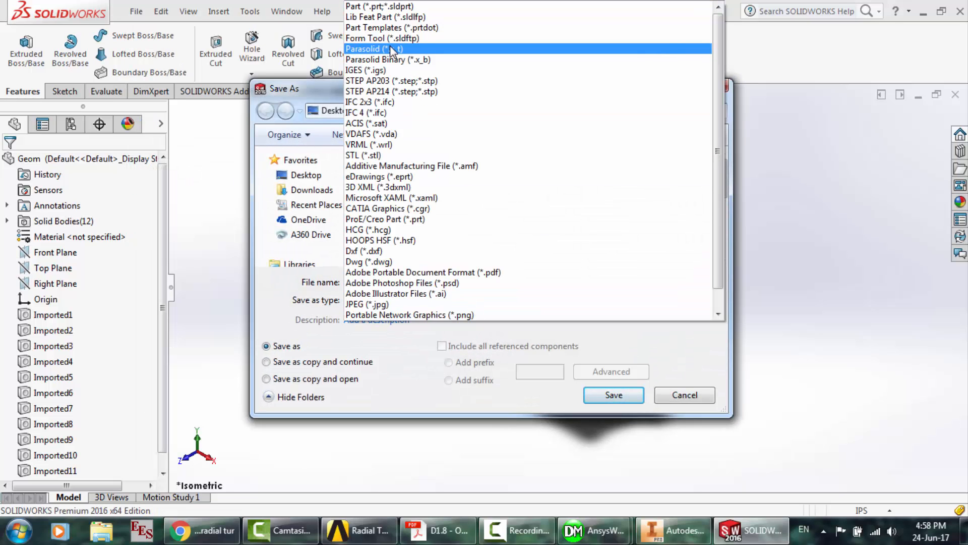
pyautogui.click(410, 51)
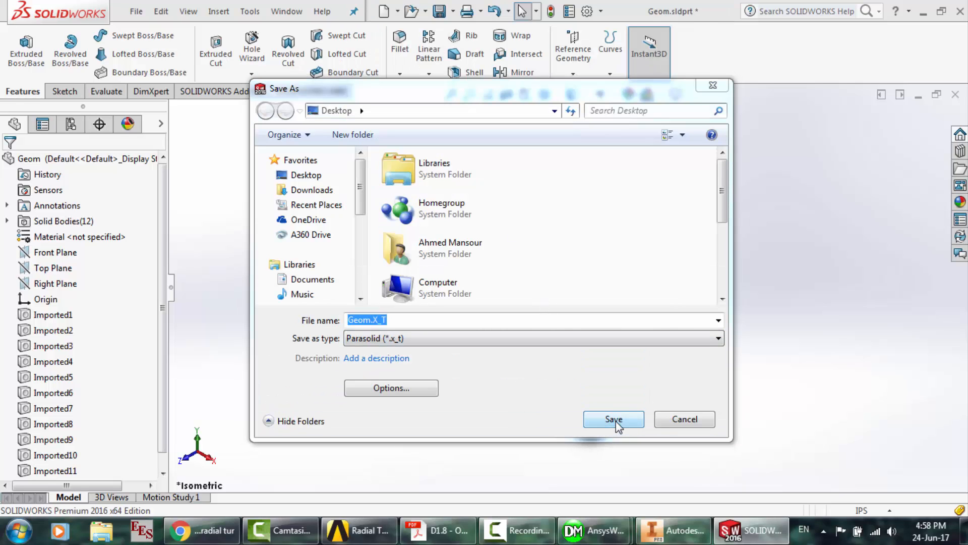
pyautogui.click(616, 421)
pyautogui.click(519, 266)
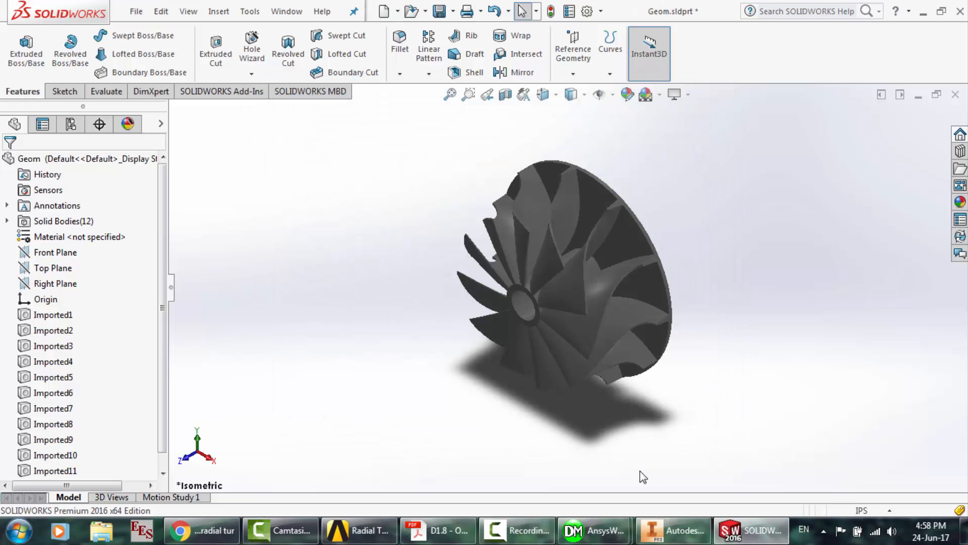
pyautogui.click(960, 12)
pyautogui.click(444, 280)
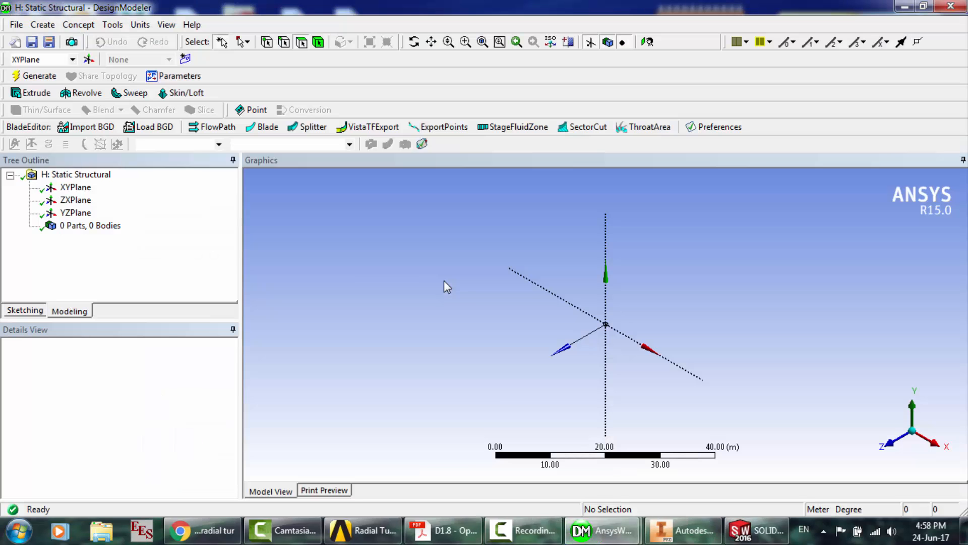
# - Import the healed rotor file Geom.x_t from the Desktop into DesignModeler with Line Bodies set to Yes, and generate it
pyautogui.moveTo(669, 537)
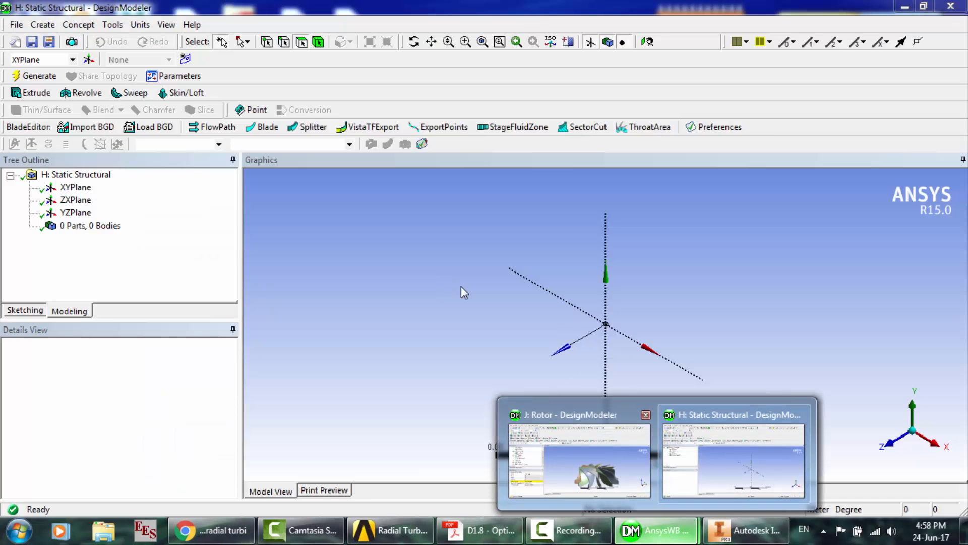
pyautogui.click(75, 187)
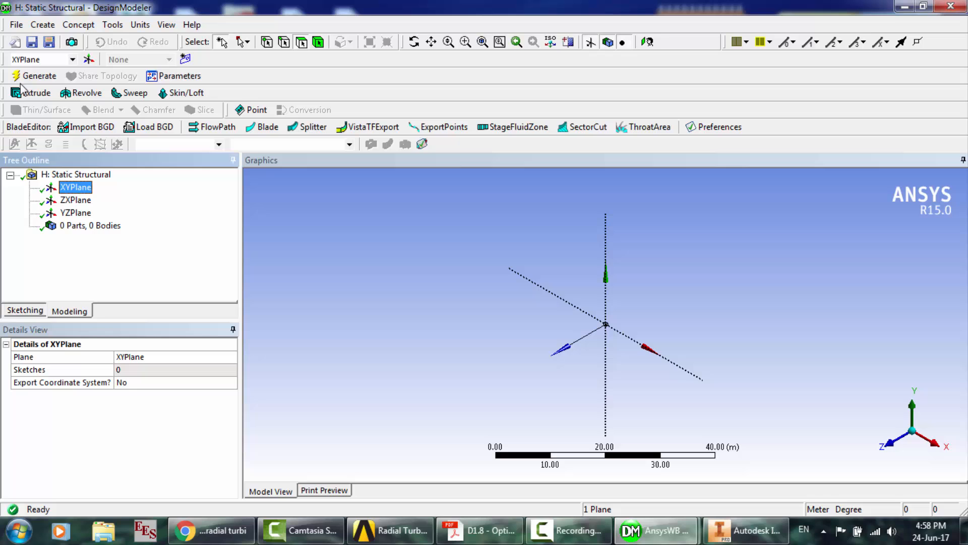
pyautogui.click(16, 24)
pyautogui.click(81, 129)
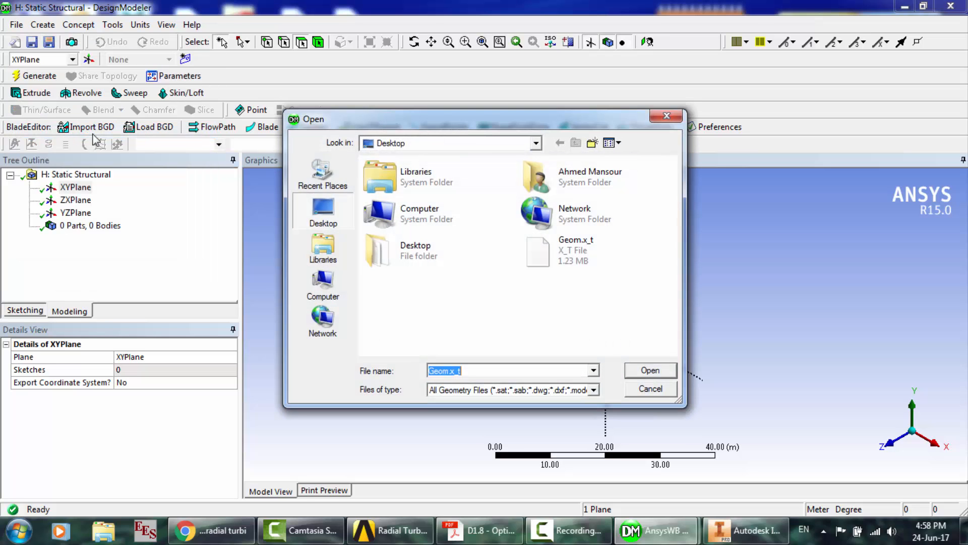
pyautogui.doubleClick(570, 252)
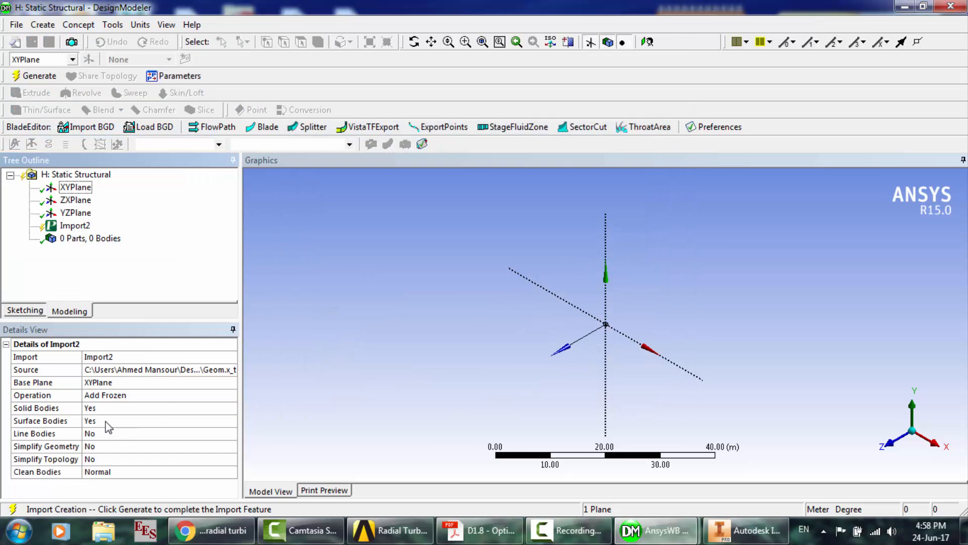
pyautogui.doubleClick(101, 432)
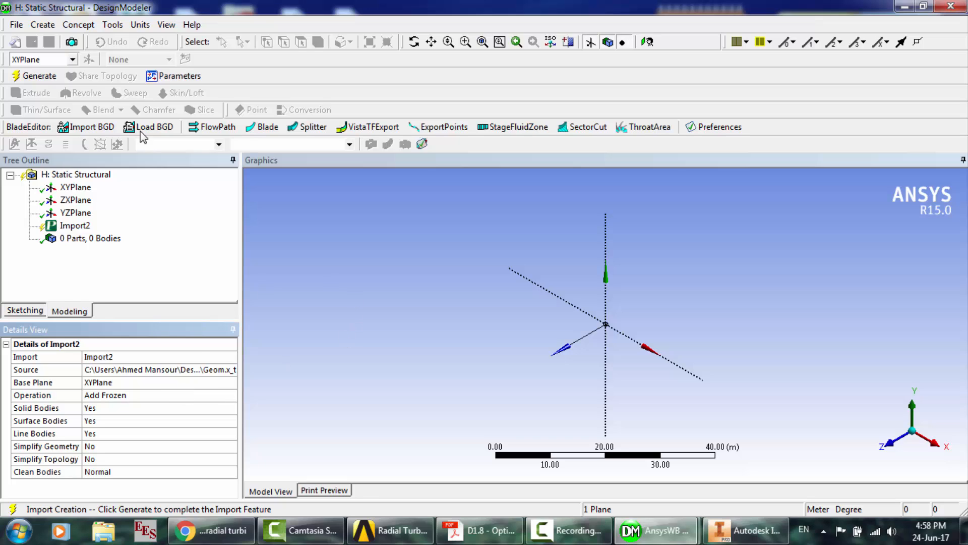
pyautogui.click(38, 78)
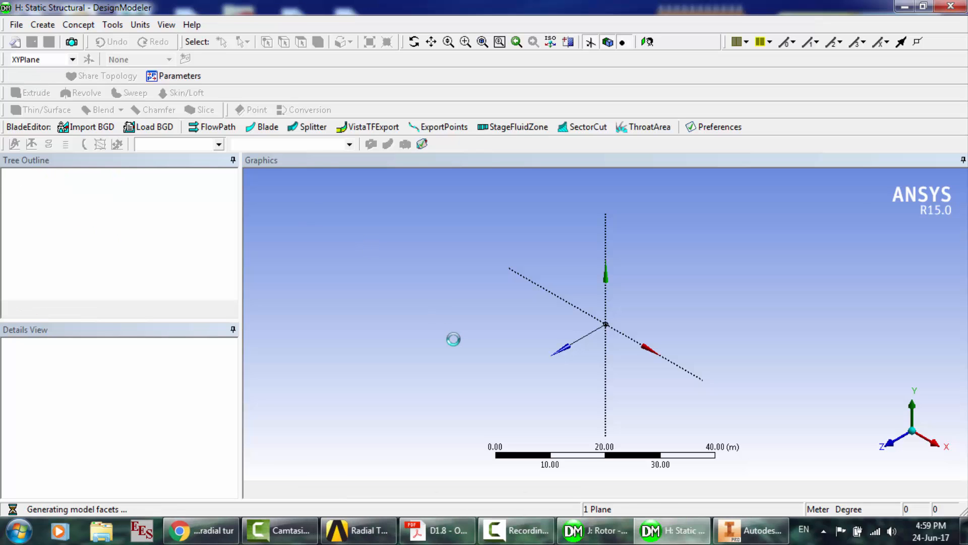
# - Examine the imported rotor from several angles and look through its list of solid bodies in the model tree
pyautogui.click(414, 41)
pyautogui.moveTo(626, 309); pyautogui.dragTo(517, 328)
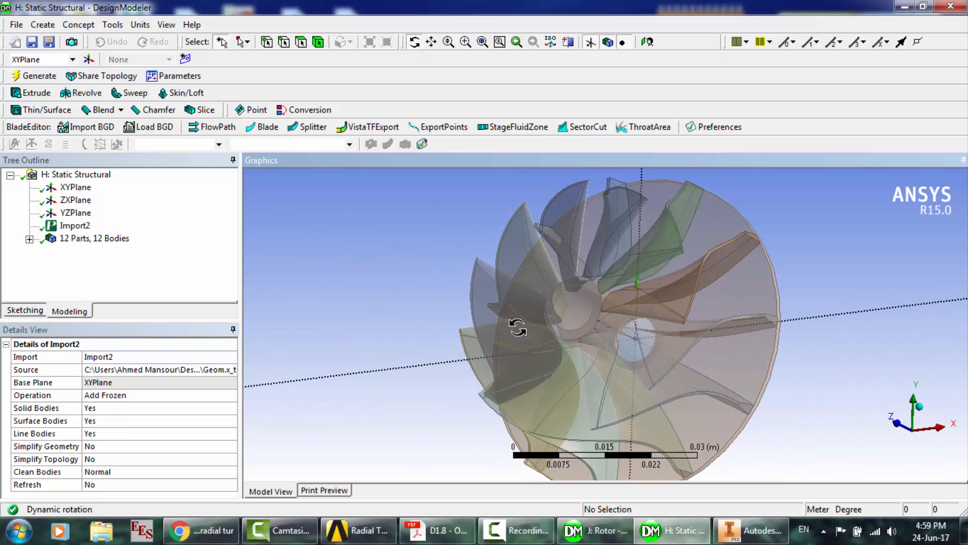
pyautogui.moveTo(640, 303); pyautogui.dragTo(646, 324)
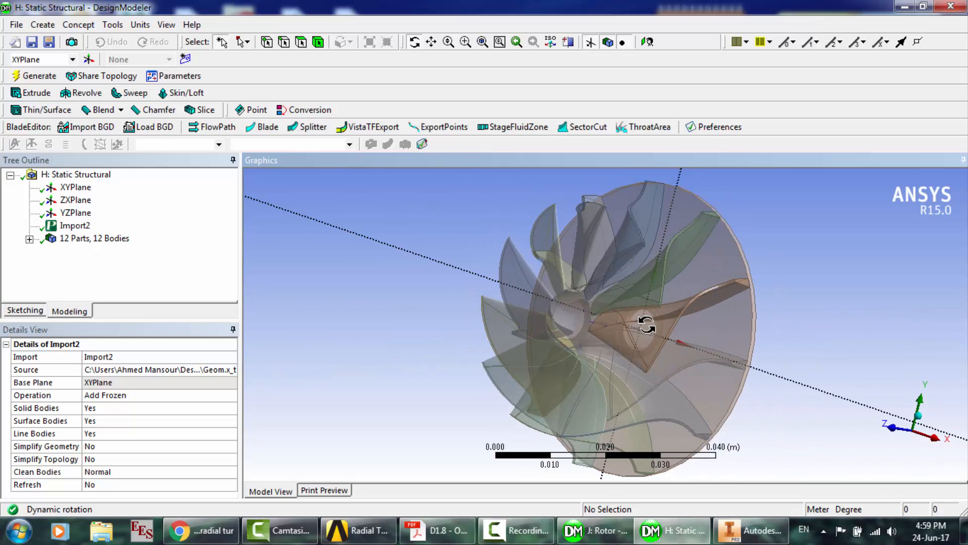
pyautogui.click(29, 240)
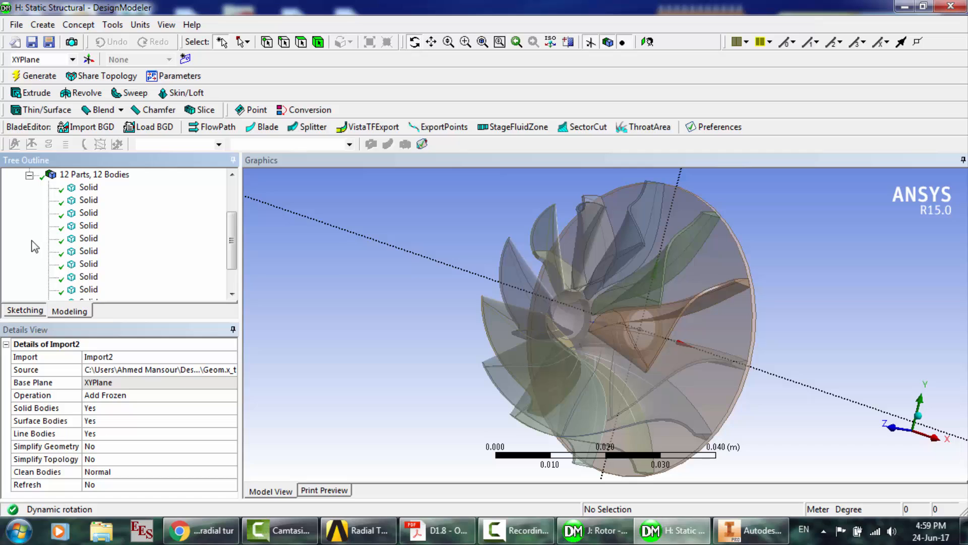
pyautogui.scroll(-1, 184, 220)
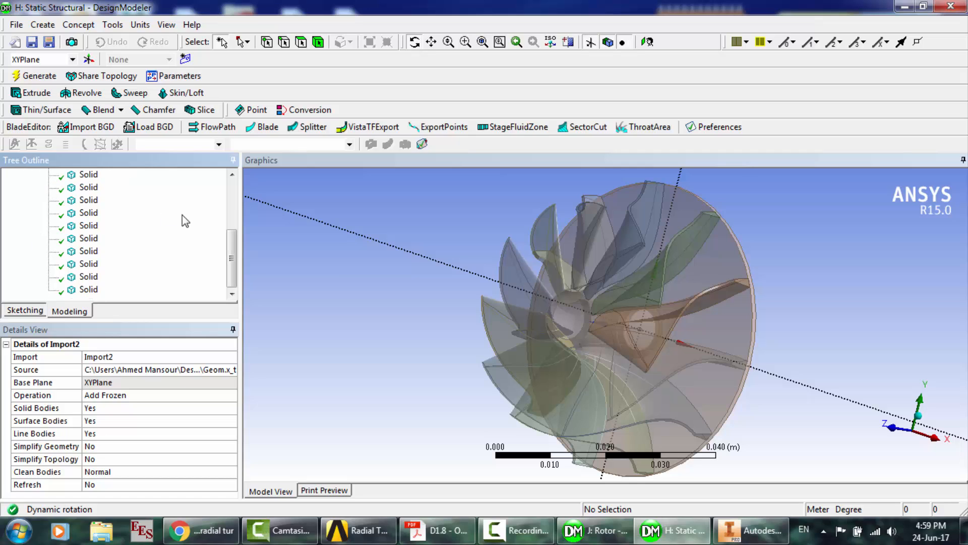
pyautogui.scroll(3, 183, 215)
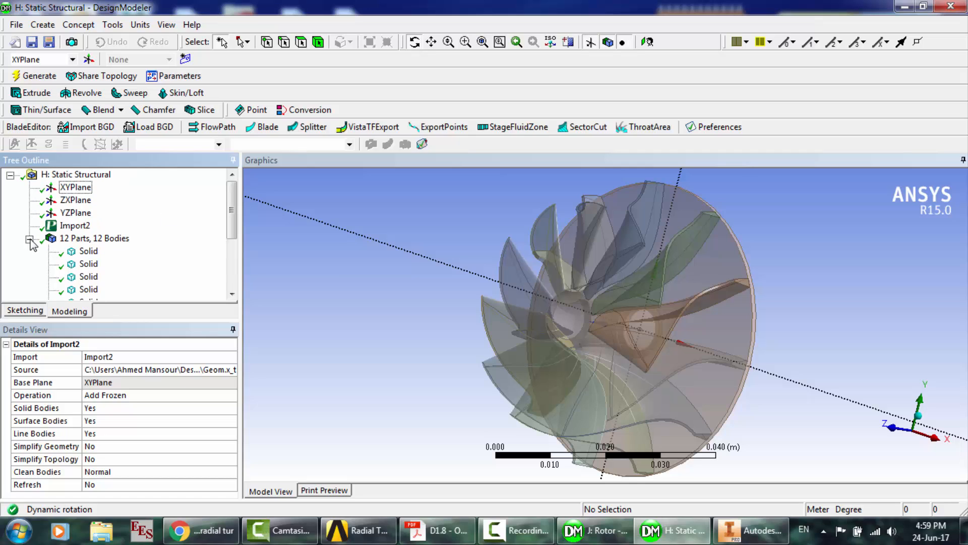
pyautogui.click(29, 239)
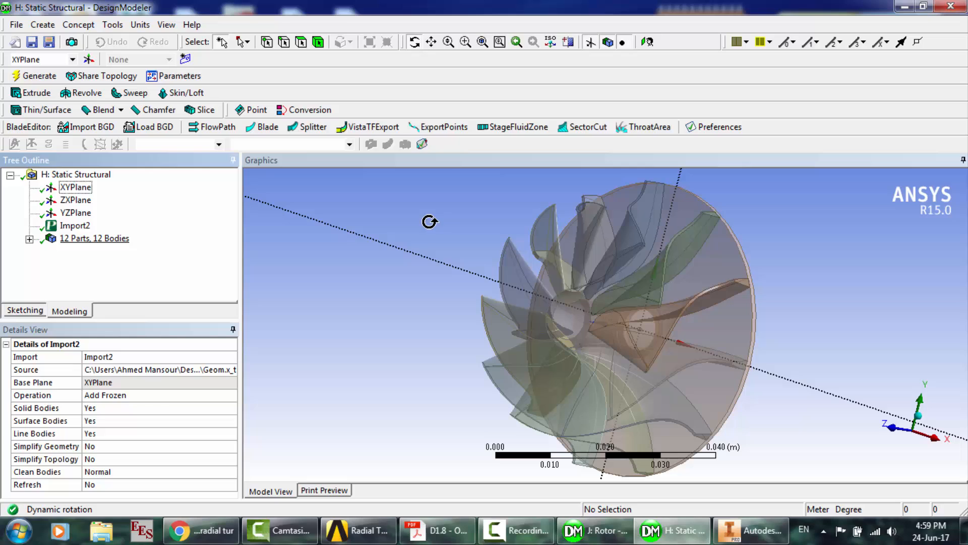
# - Close the Static Structural and Rotor DesignModeler windows and switch back to Workbench
pyautogui.click(951, 8)
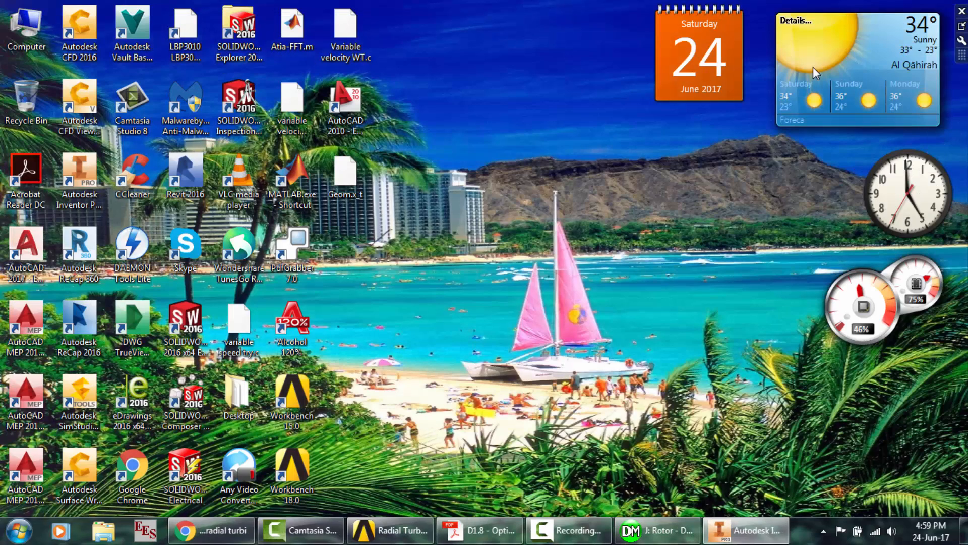
pyautogui.click(653, 532)
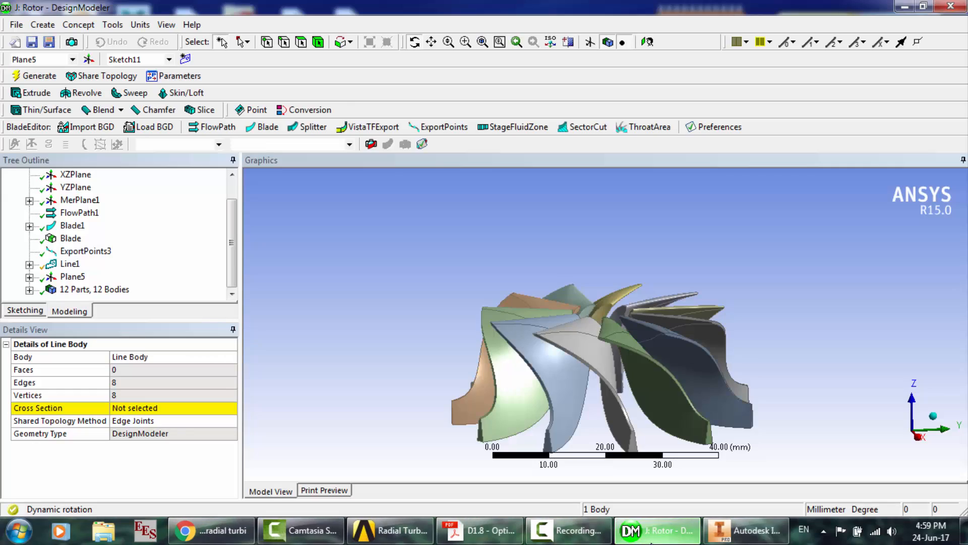
pyautogui.click(948, 6)
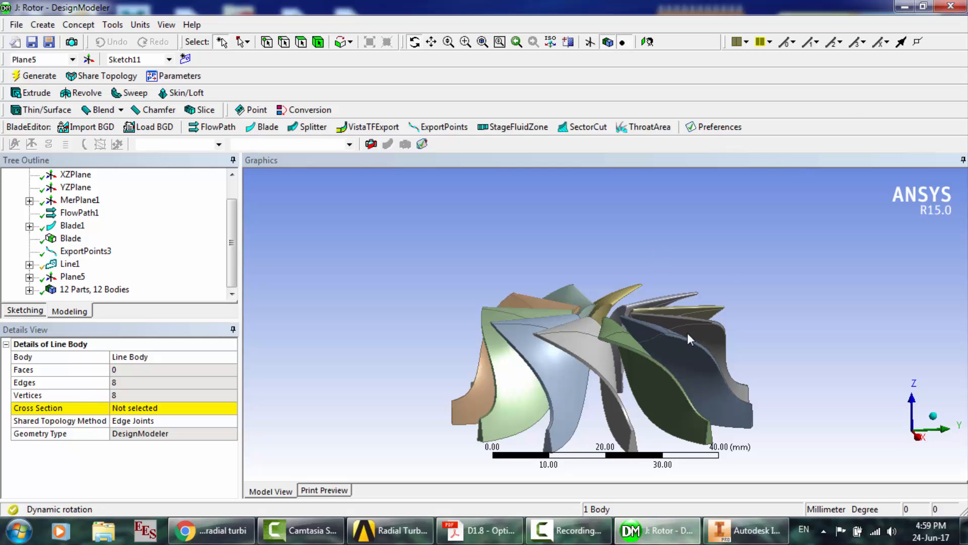
pyautogui.click(577, 536)
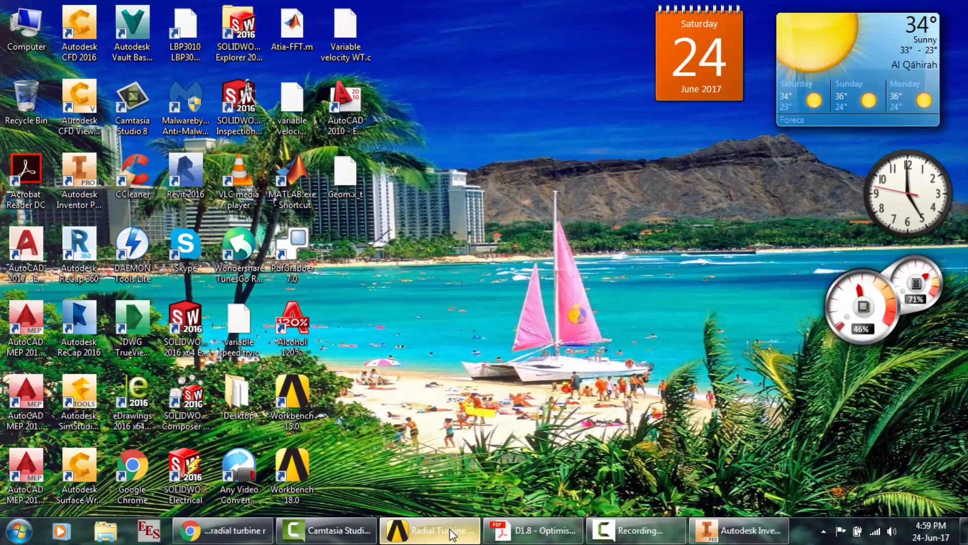
pyautogui.click(452, 535)
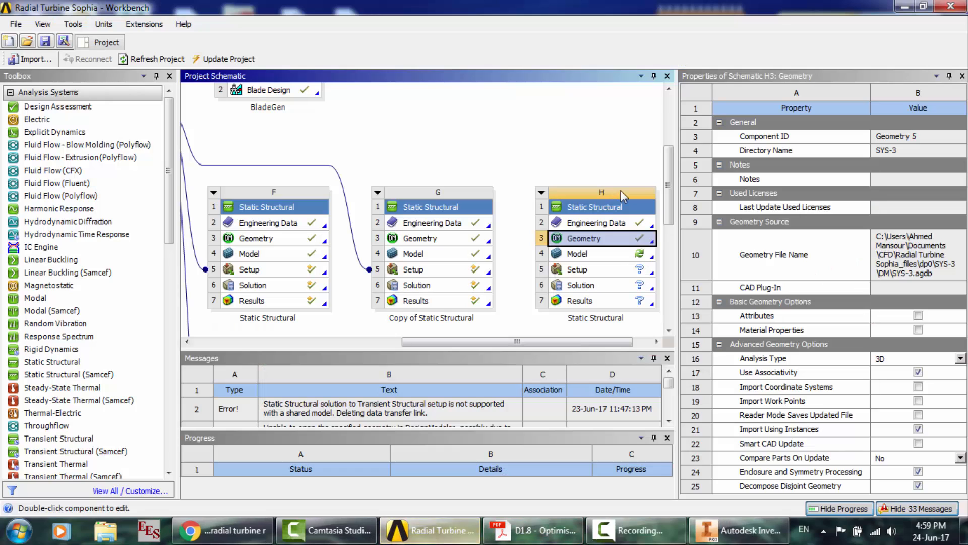
# - Open the Model cell of Static Structural system H in Mechanical
pyautogui.doubleClick(609, 257)
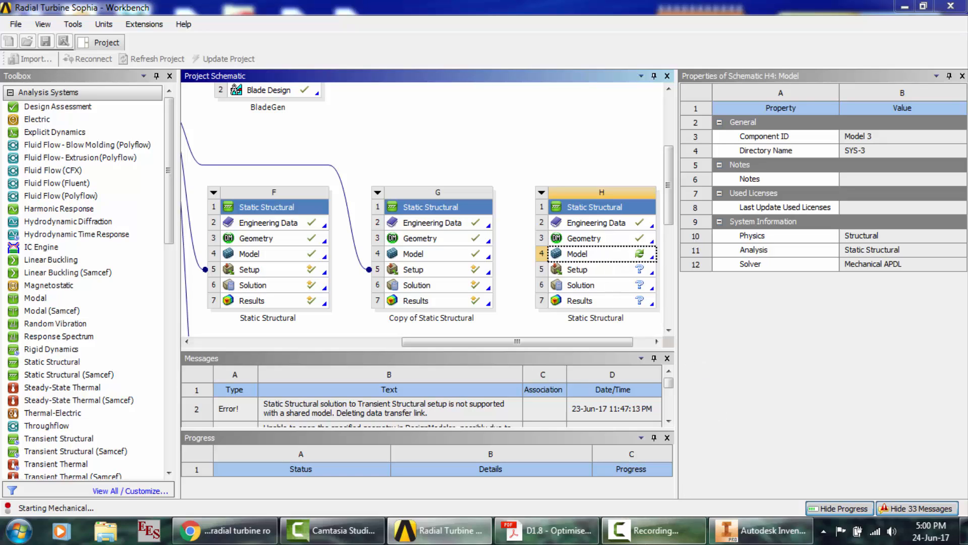
pyautogui.click(648, 530)
pyautogui.click(900, 463)
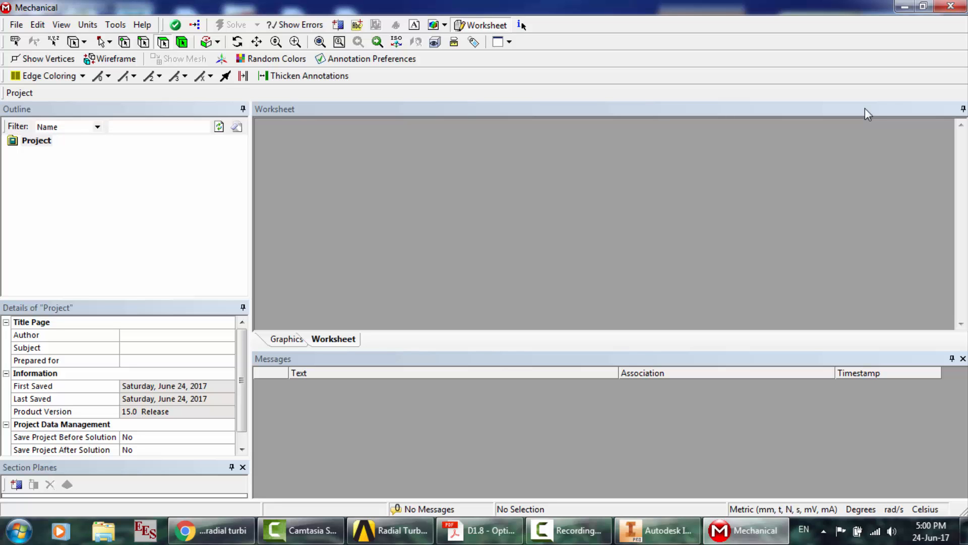
# - Switch to Chrome and look through the YouTube results for "fatigue" for videos on fatigue failure
pyautogui.click(212, 530)
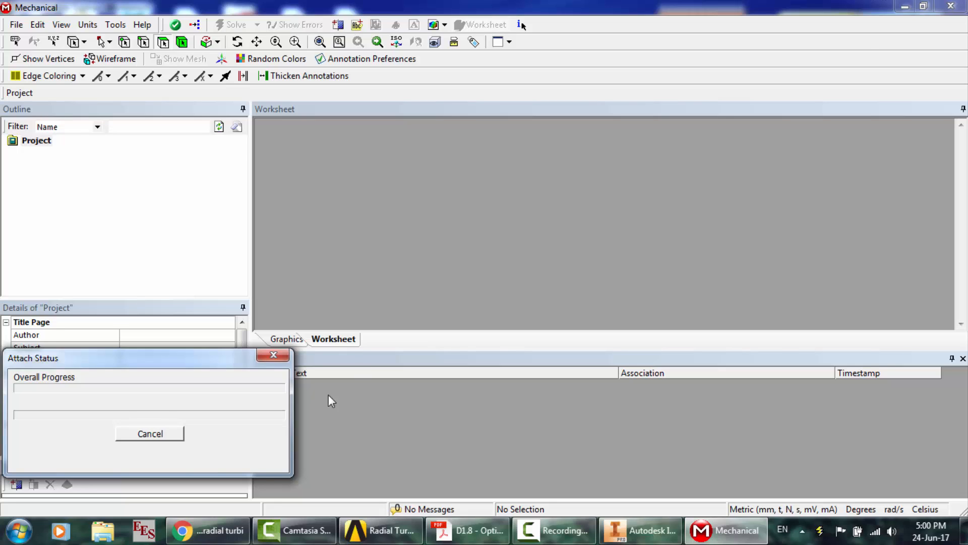
pyautogui.moveTo(204, 535)
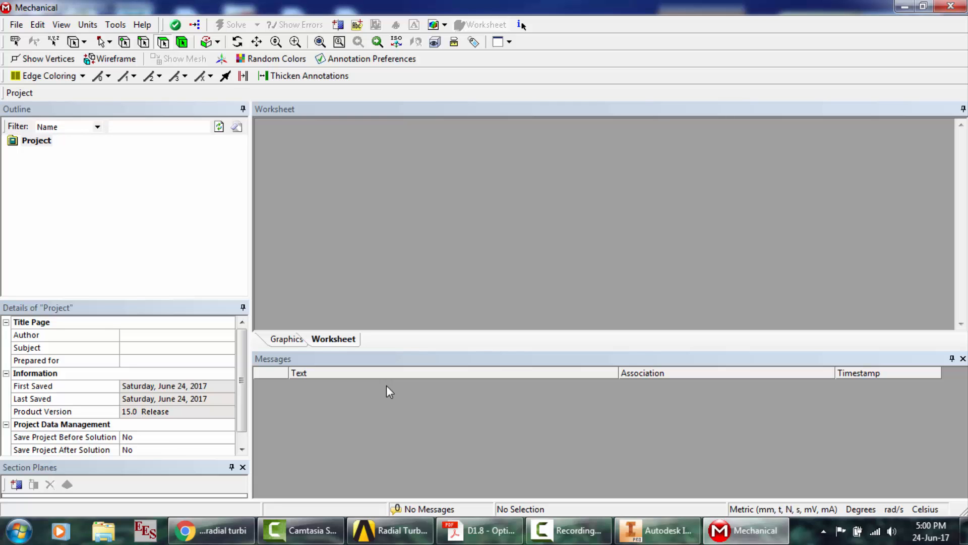
pyautogui.click(212, 529)
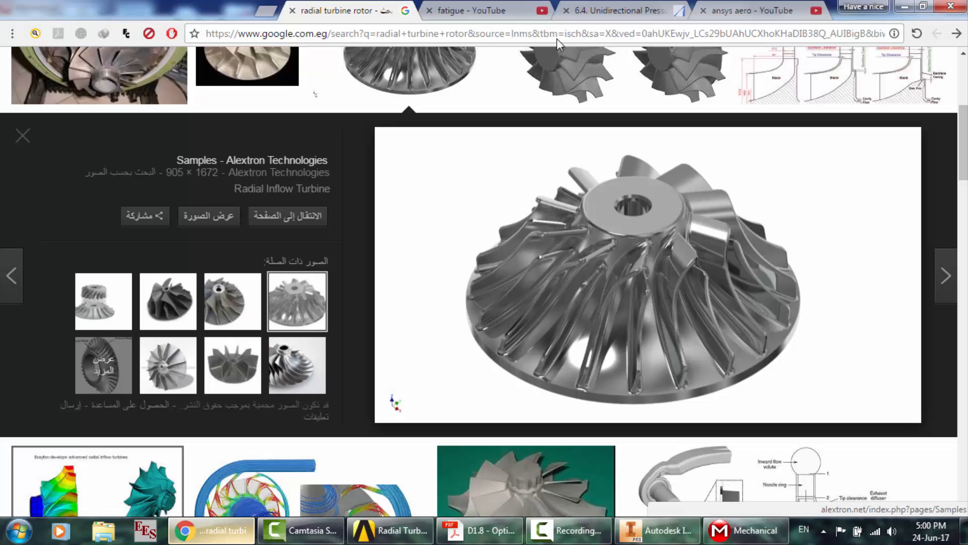
pyautogui.click(474, 10)
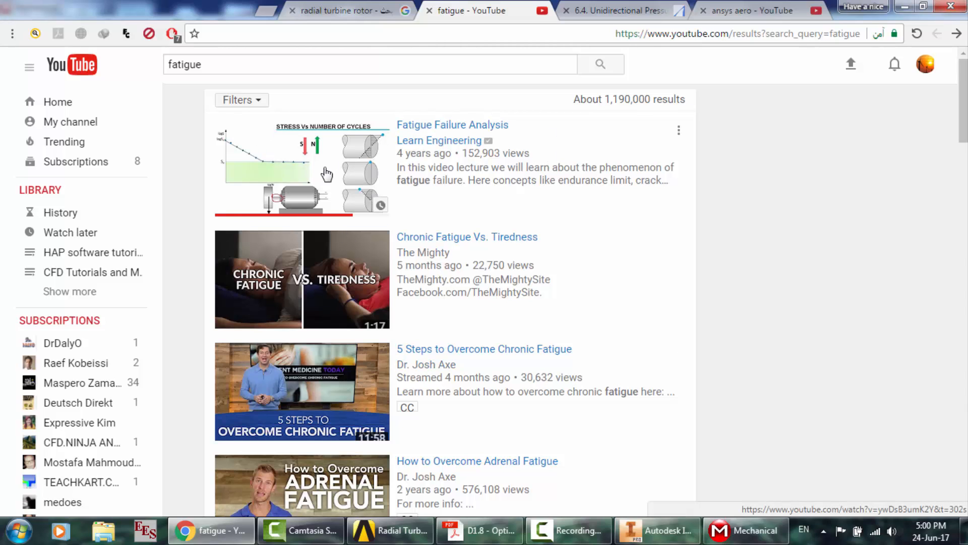
pyautogui.scroll(-6, 323, 172)
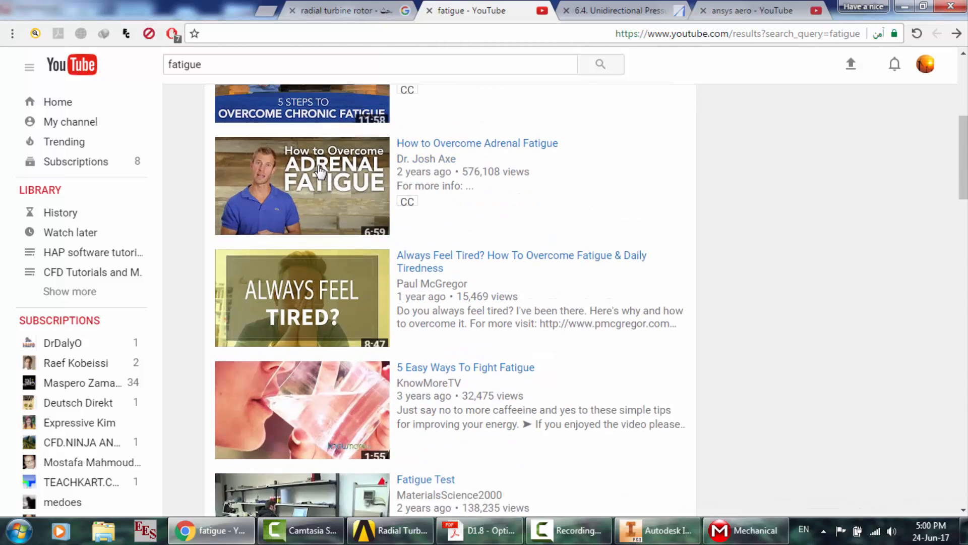
pyautogui.scroll(6, 319, 172)
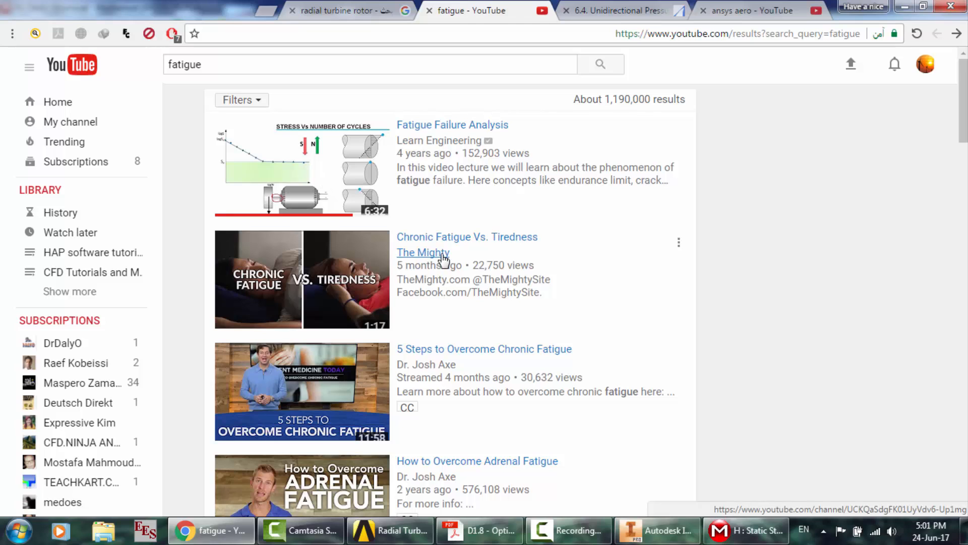
pyautogui.scroll(-15, 443, 260)
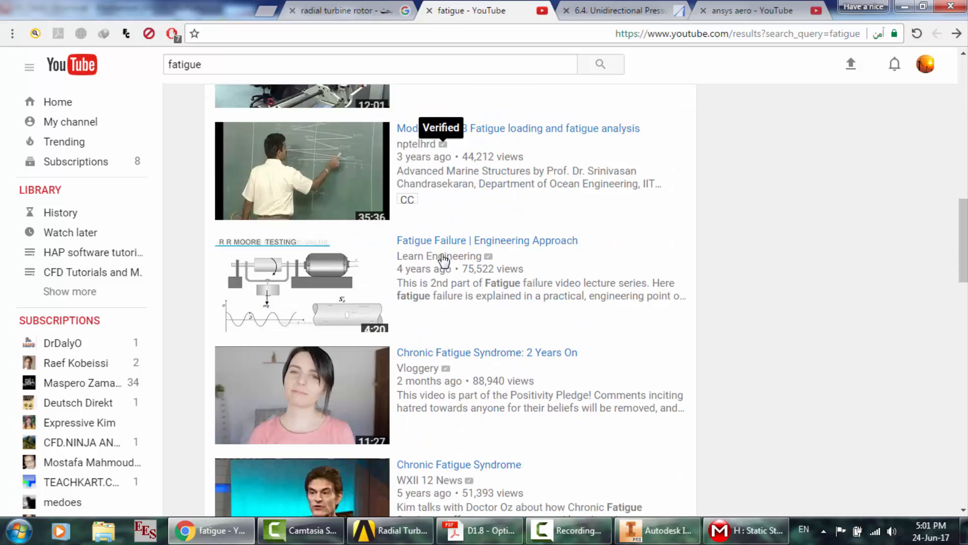
pyautogui.scroll(15, 444, 259)
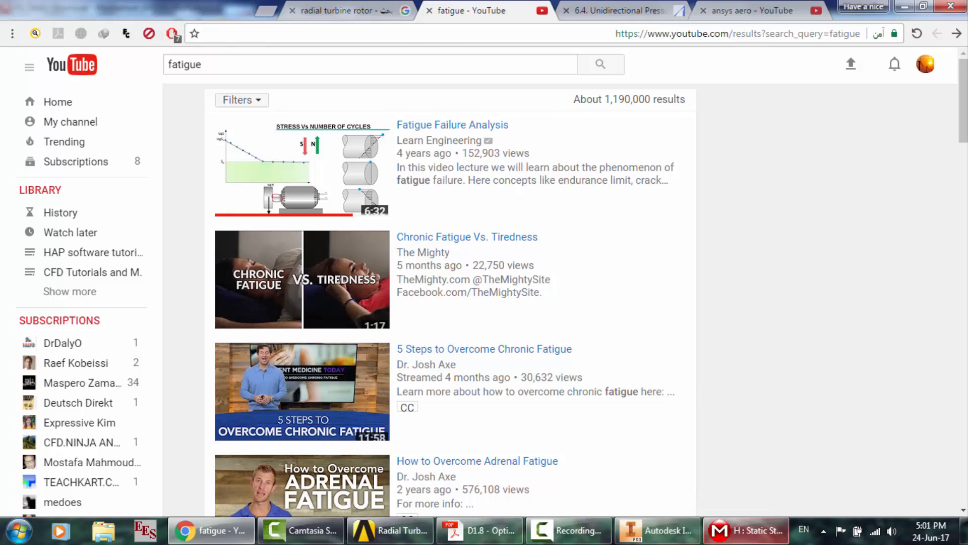
# - Switch to Mechanical, enlarge the graphics area, and expand the Sizing settings of the mesh
pyautogui.click(747, 530)
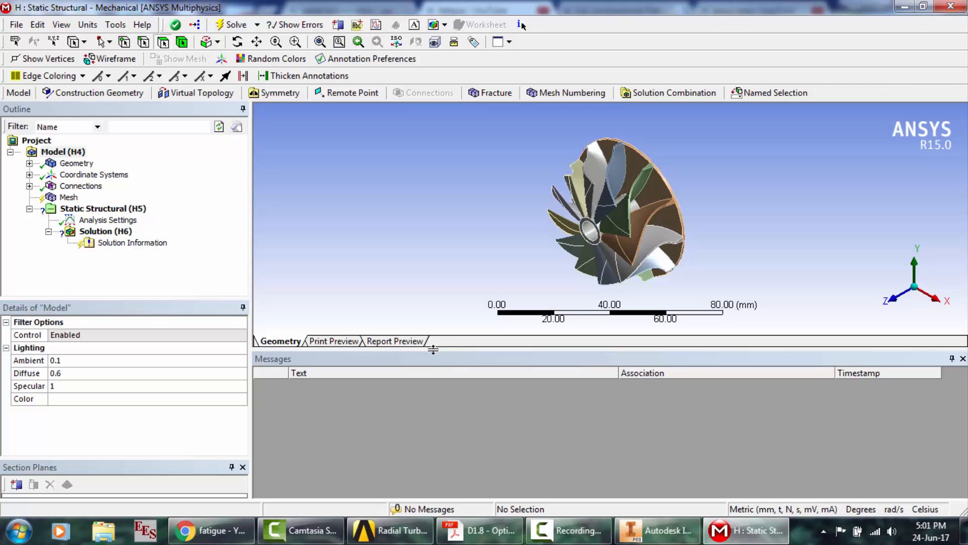
pyautogui.moveTo(435, 350); pyautogui.dragTo(433, 430)
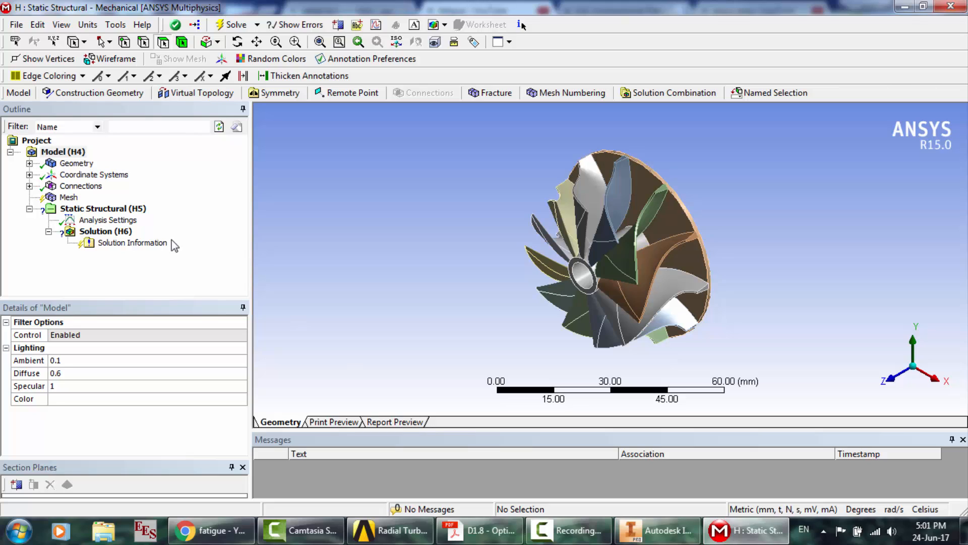
pyautogui.click(68, 197)
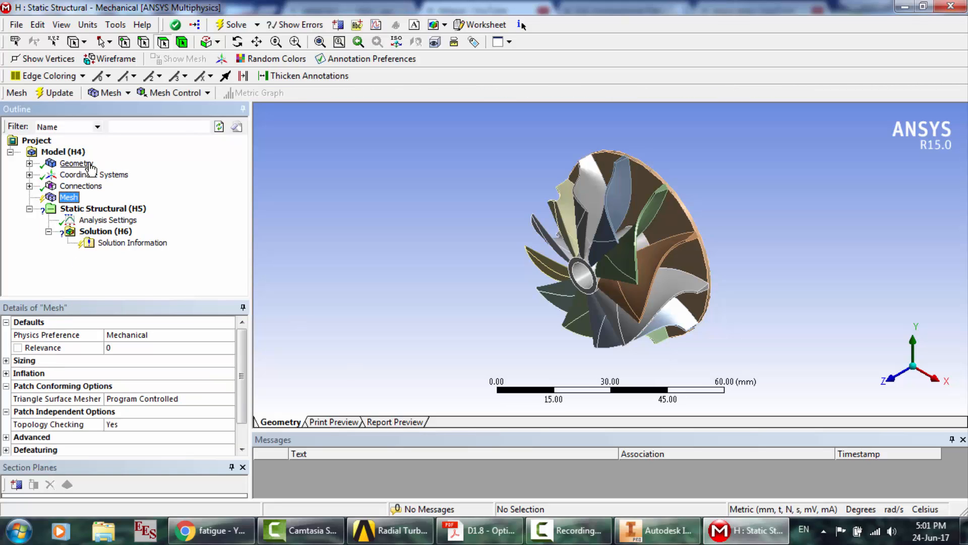
pyautogui.click(30, 164)
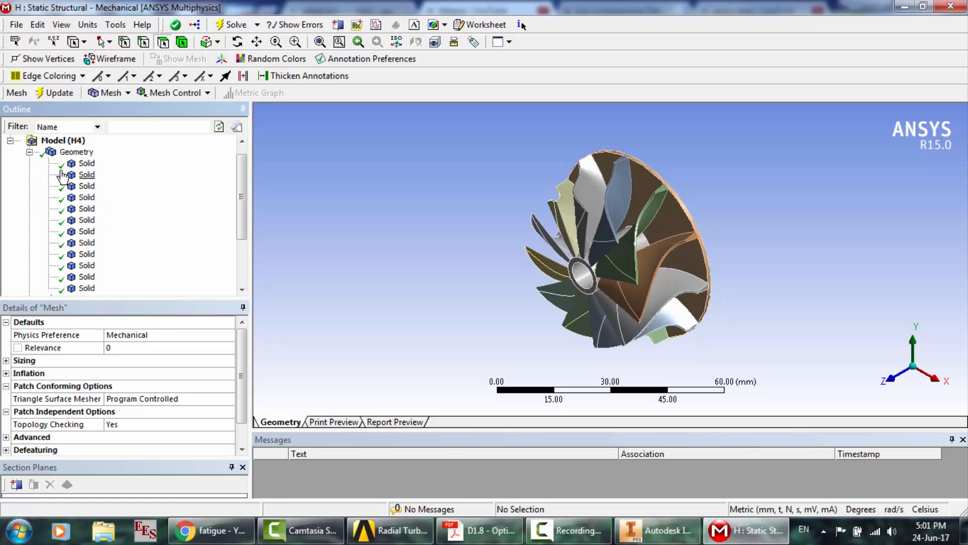
pyautogui.moveTo(243, 198); pyautogui.dragTo(246, 171)
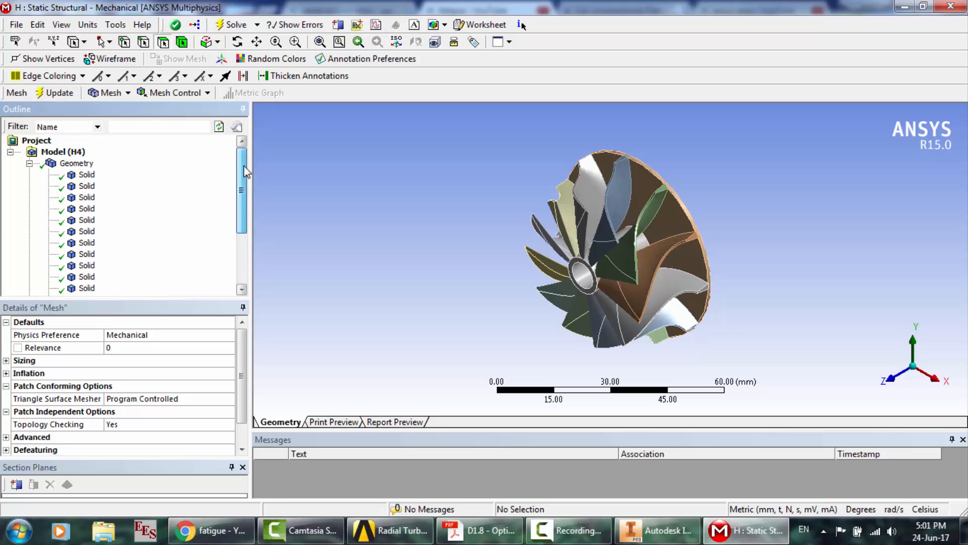
pyautogui.click(29, 163)
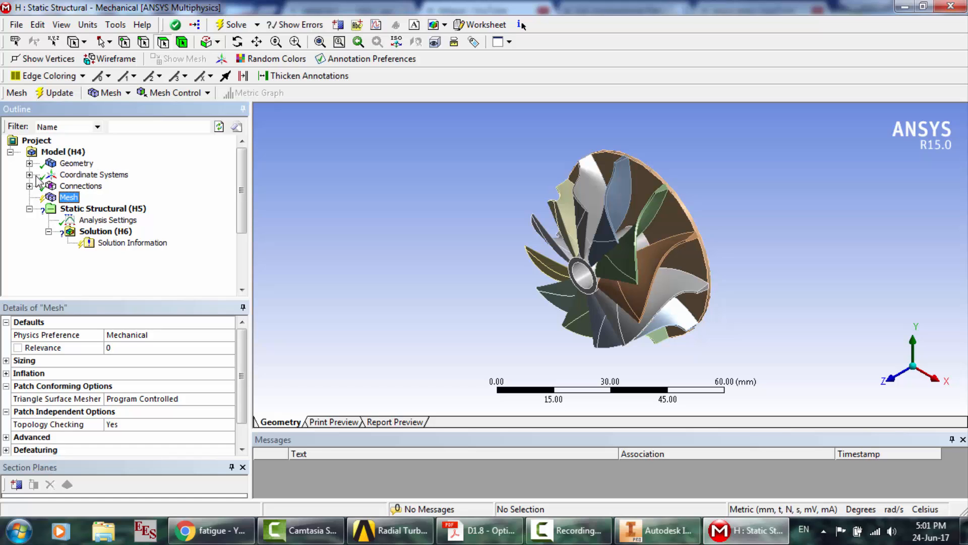
pyautogui.click(7, 360)
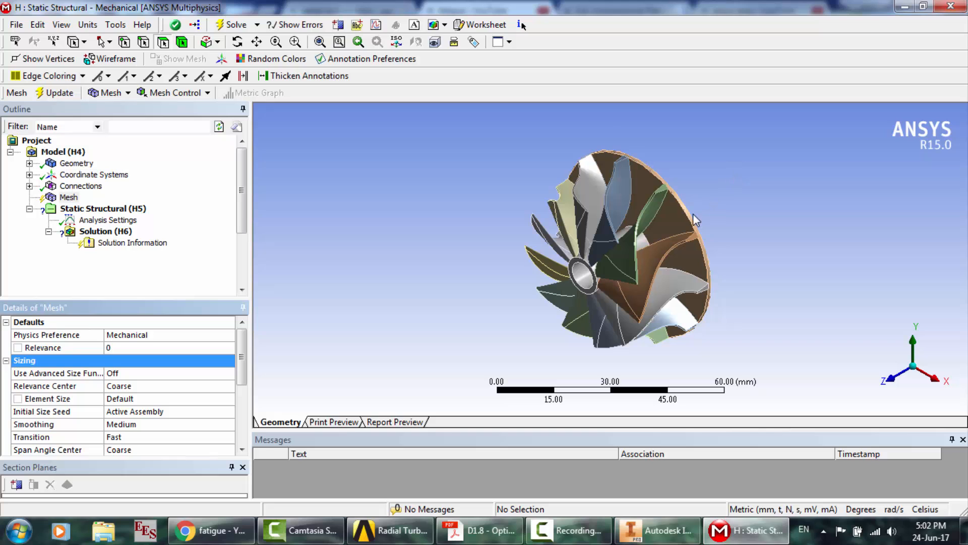
# - Switch to Acrobat Reader and look through the methodology and results chapters of Radial Turbine Thesis.pdf around section 3.5 ANSYS Mechanical
pyautogui.click(497, 536)
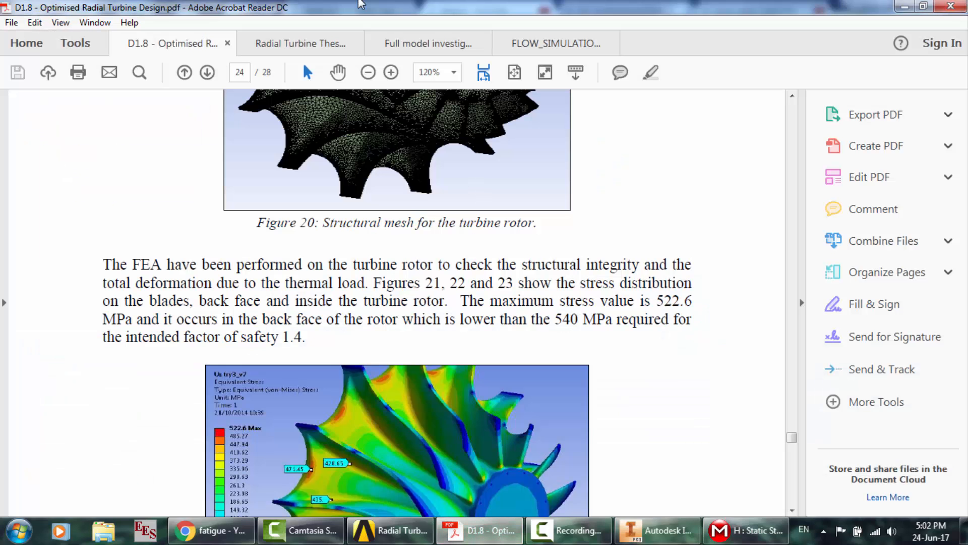
pyautogui.click(312, 43)
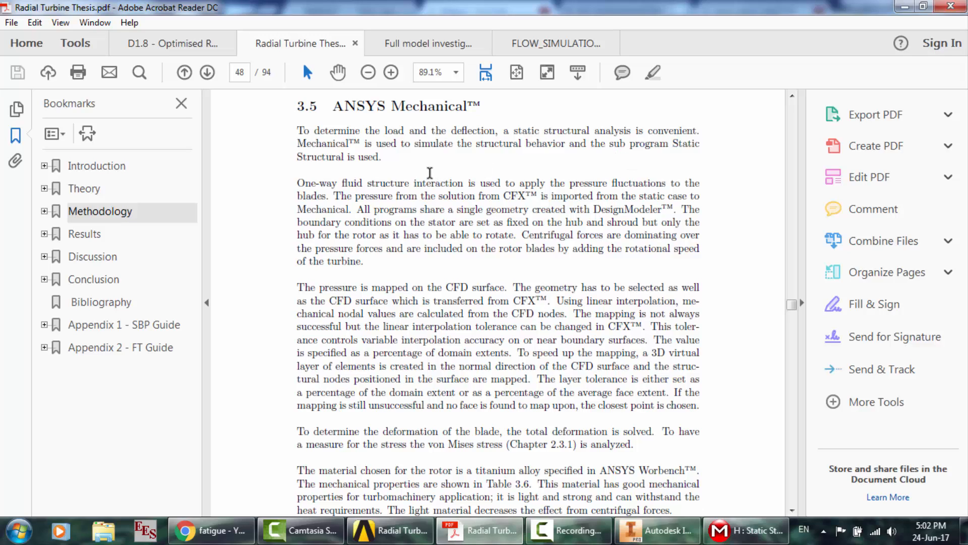
pyautogui.scroll(-10, 518, 248)
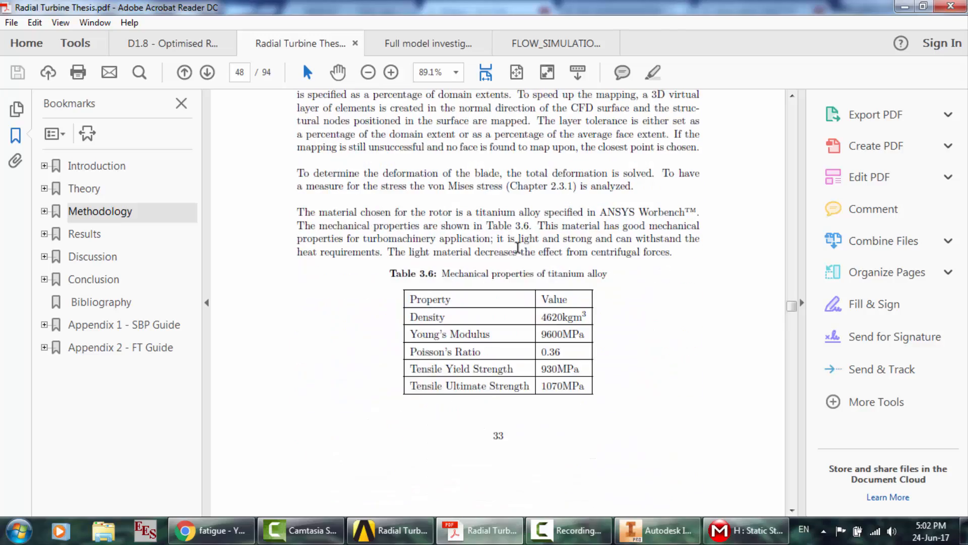
pyautogui.scroll(-20, 472, 281)
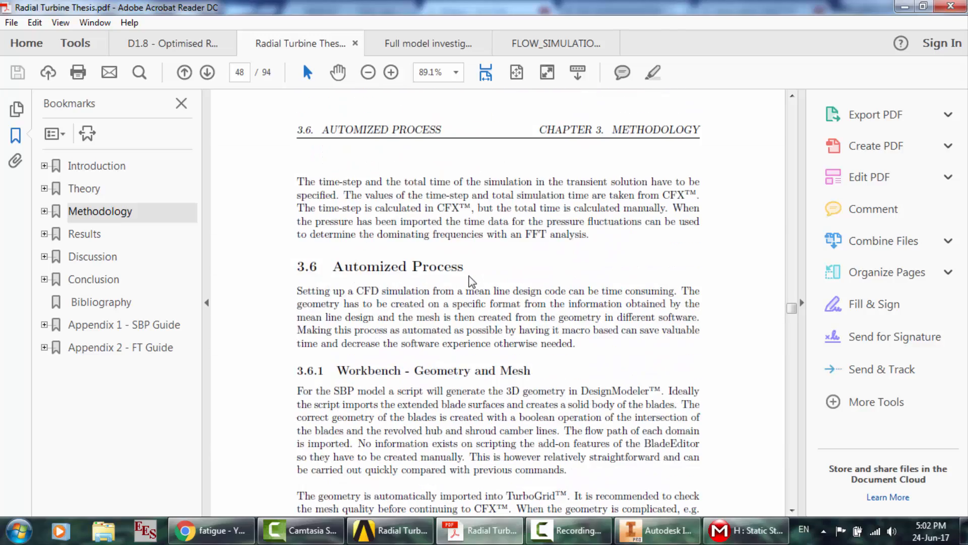
pyautogui.scroll(-20, 471, 282)
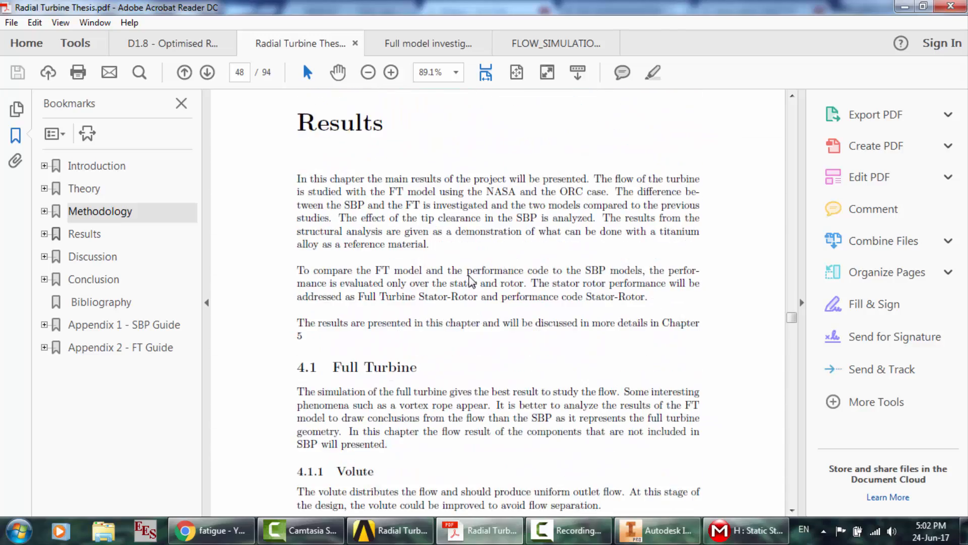
pyautogui.scroll(-20, 472, 282)
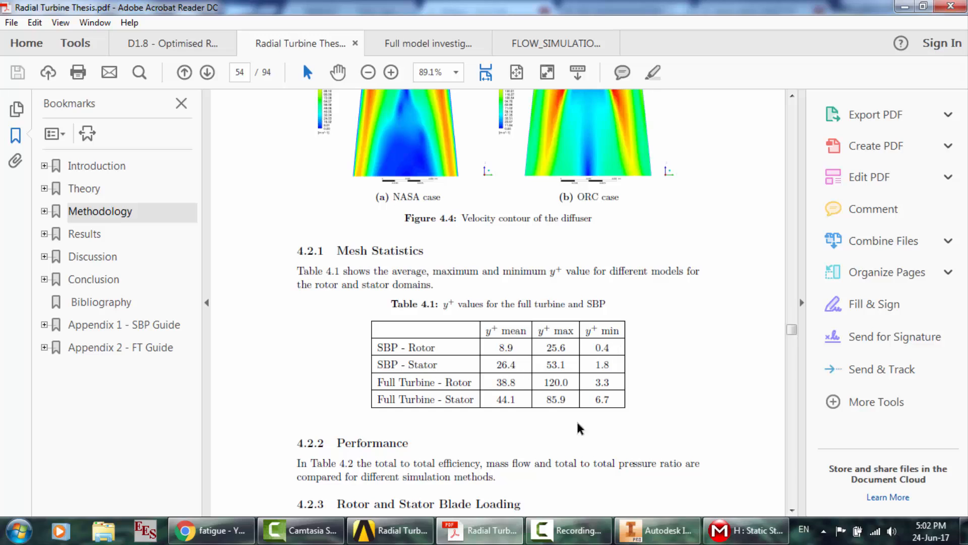
pyautogui.scroll(15, 647, 391)
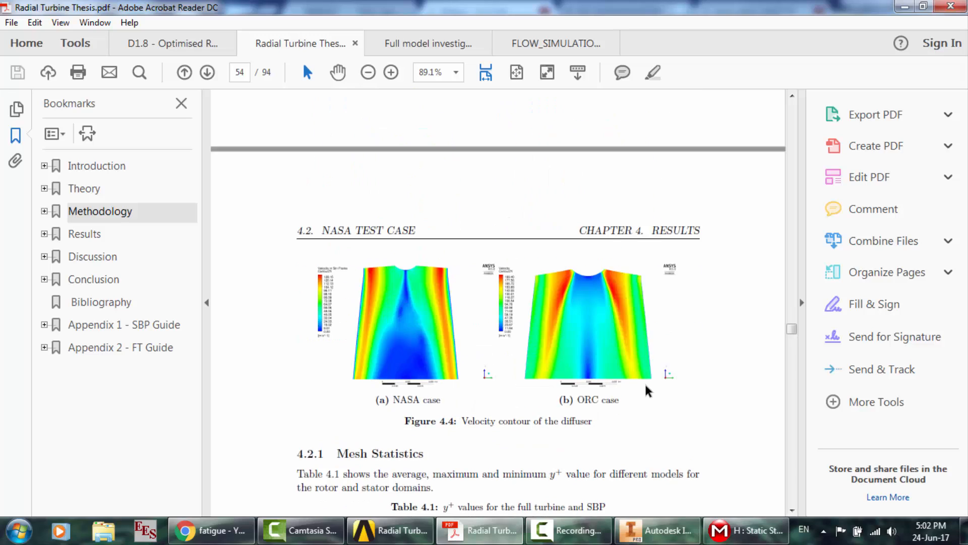
pyautogui.scroll(15, 647, 391)
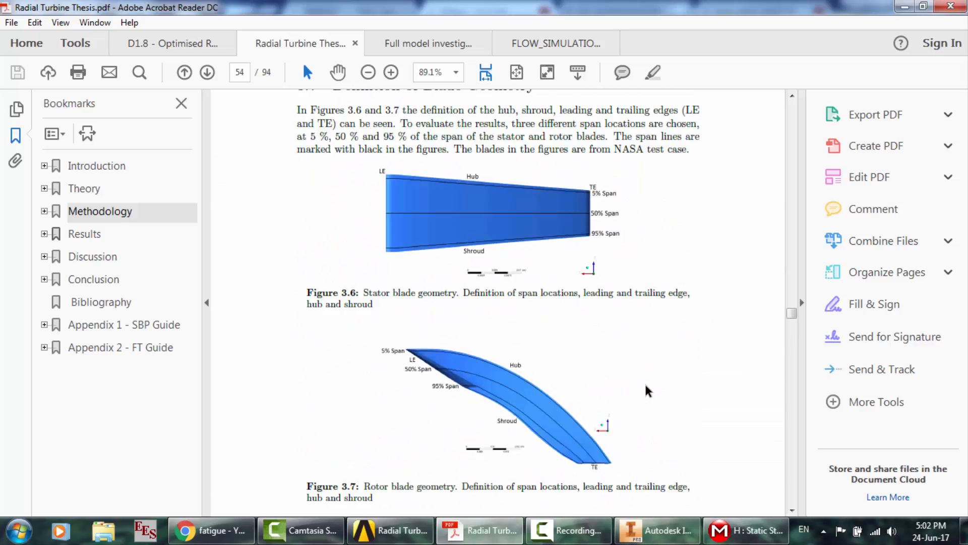
pyautogui.scroll(-5, 647, 391)
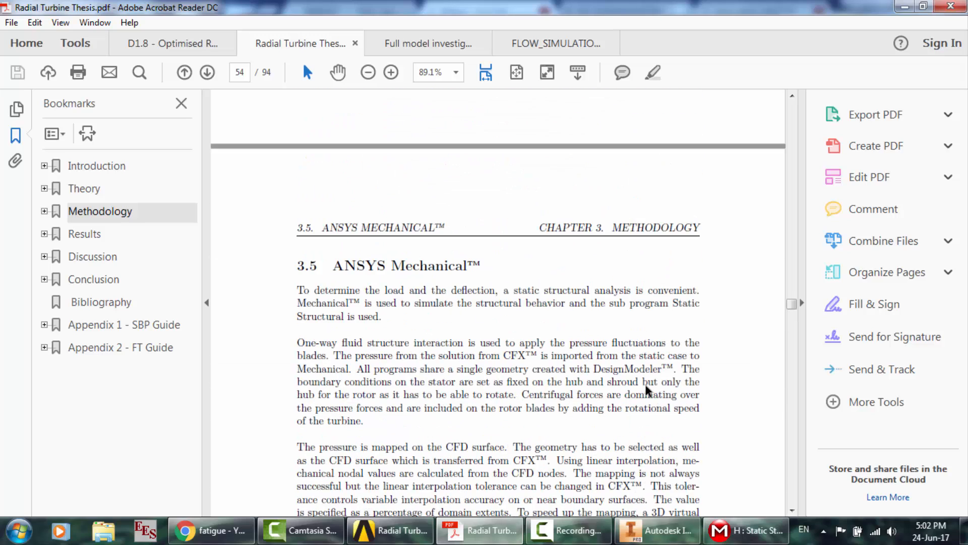
# - Switch to Mechanical and set the mesh Relevance Center to Fine
pyautogui.click(732, 534)
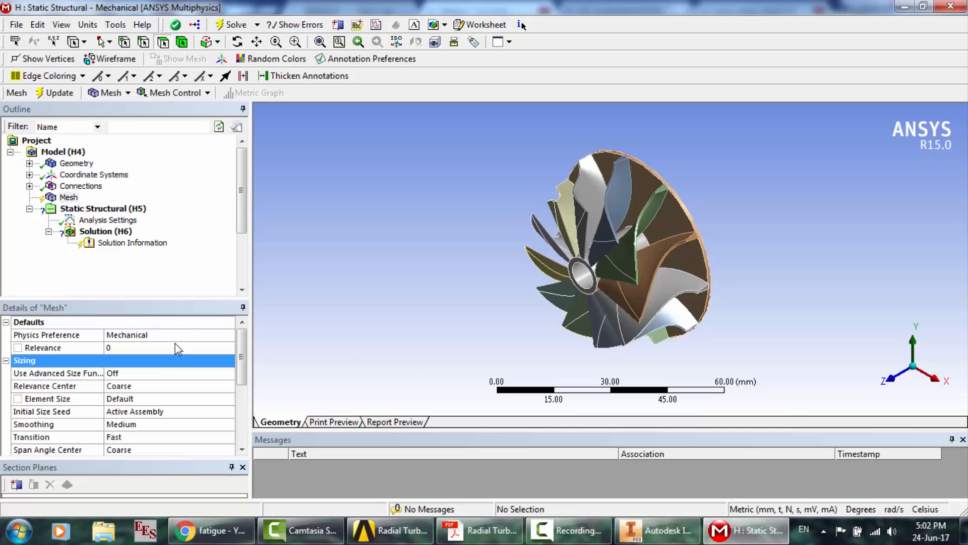
pyautogui.doubleClick(125, 387)
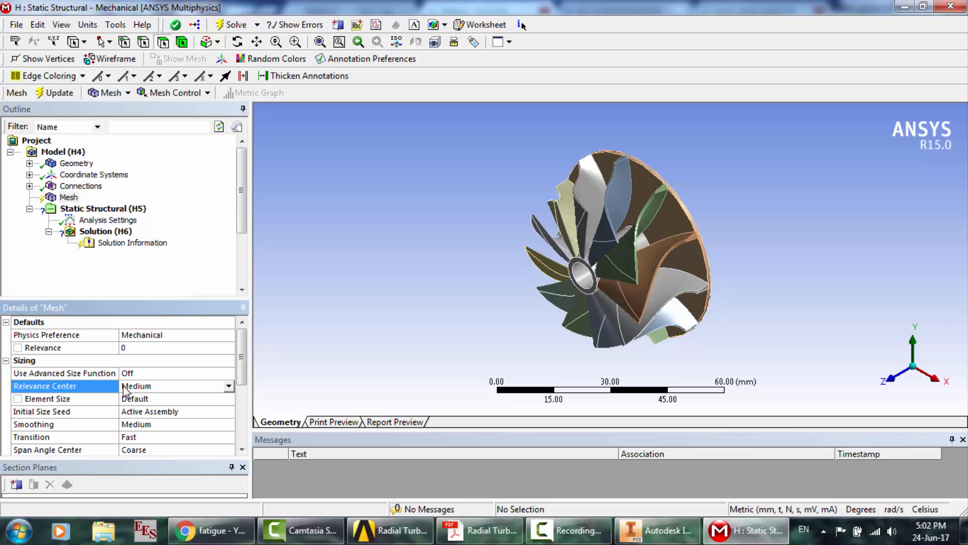
pyautogui.doubleClick(125, 387)
pyautogui.scroll(-1, 244, 386)
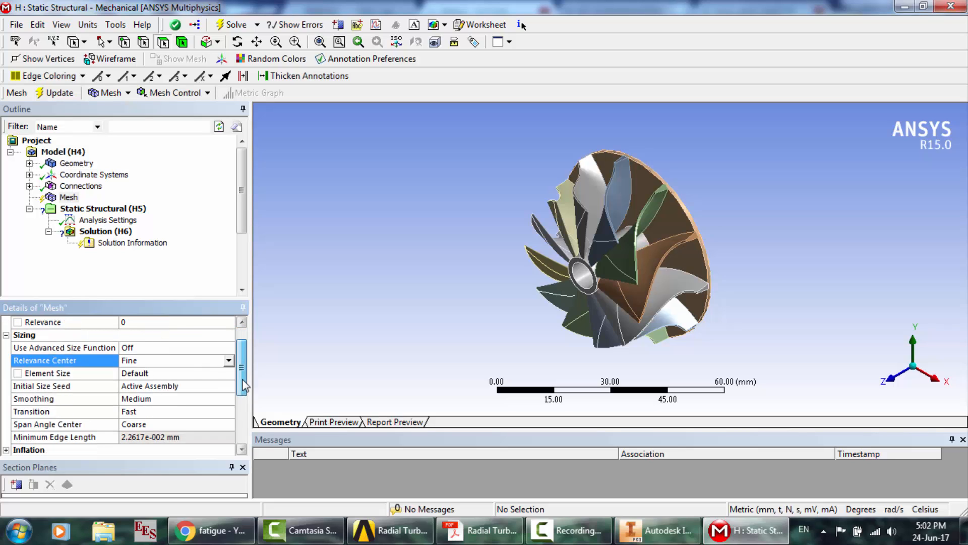
pyautogui.scroll(1, 245, 383)
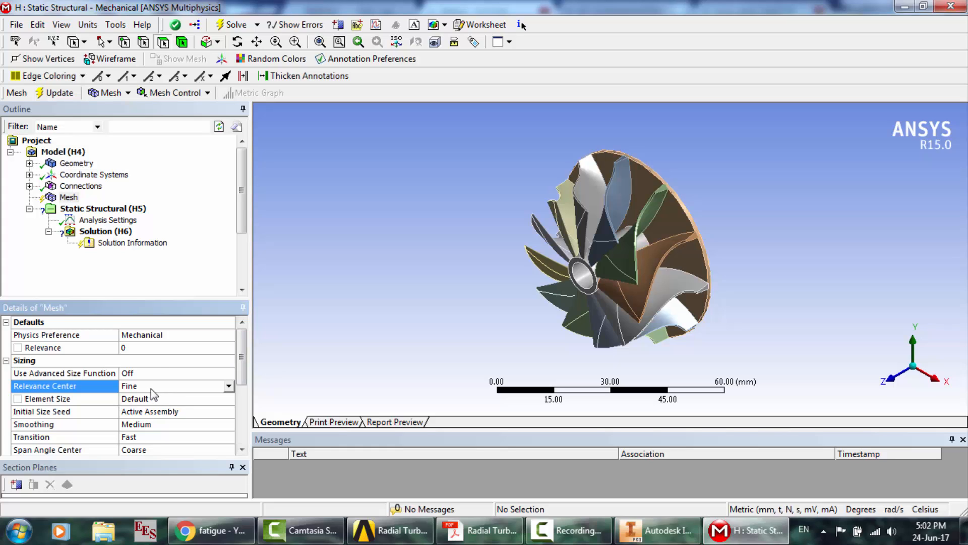
# - Generate the mesh for the turbine rotor
pyautogui.click(70, 198)
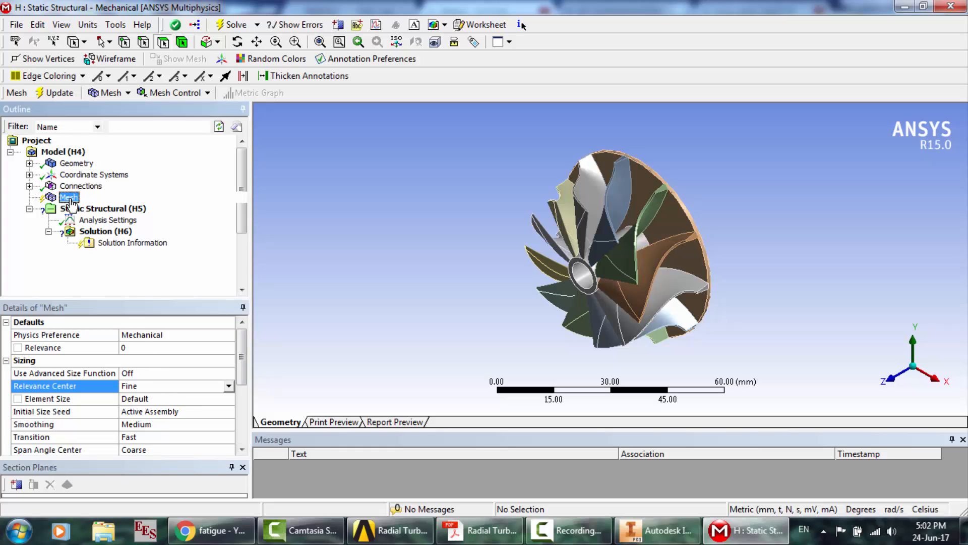
pyautogui.rightClick(71, 202)
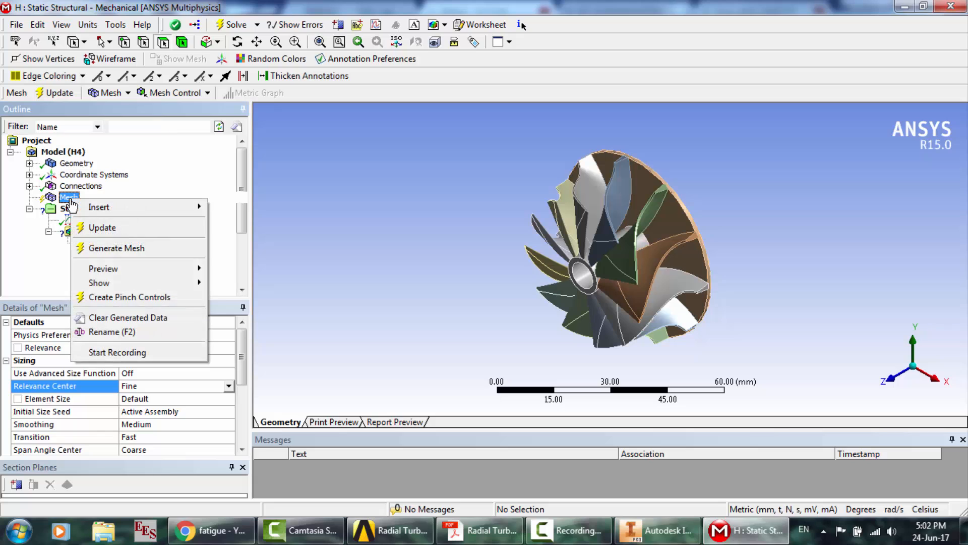
pyautogui.click(99, 249)
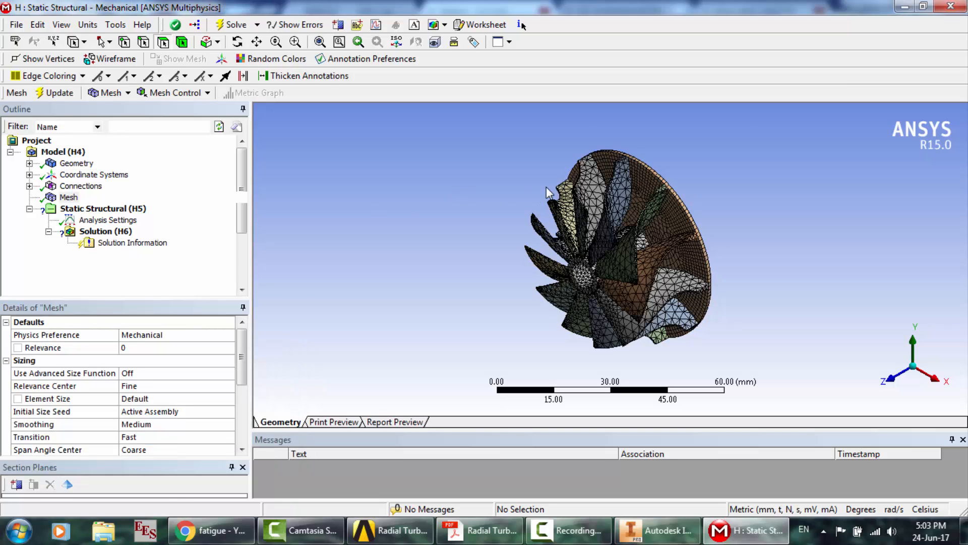
# - Examine the generated mesh on the rotor's blades, hub and back disc, and review the mesh Sizing settings
pyautogui.scroll(3, 548, 185)
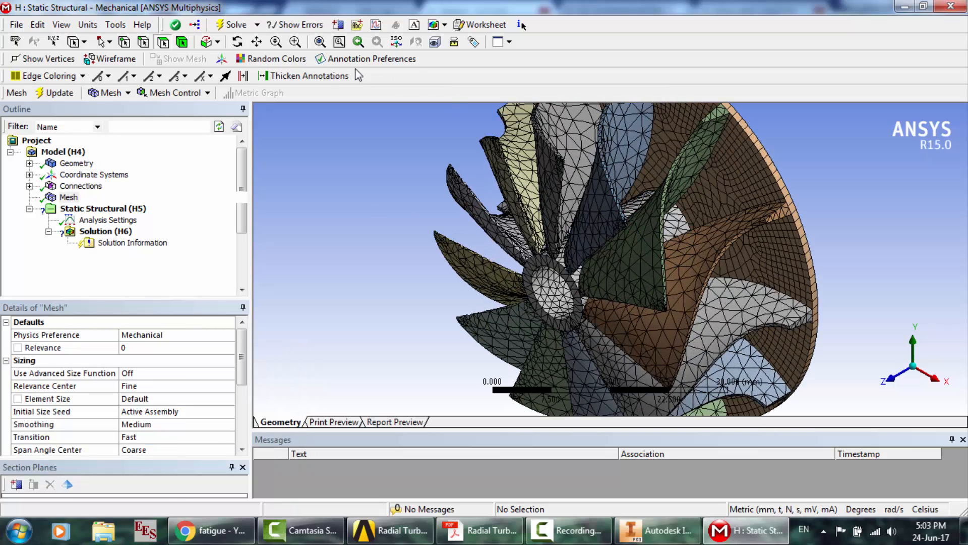
pyautogui.click(240, 44)
pyautogui.moveTo(693, 278); pyautogui.dragTo(714, 257)
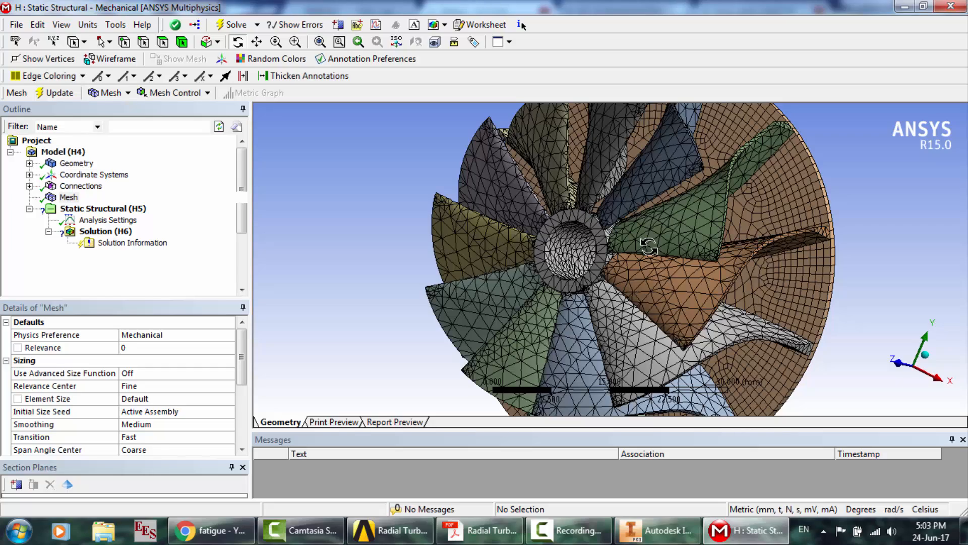
pyautogui.moveTo(649, 246); pyautogui.dragTo(636, 231)
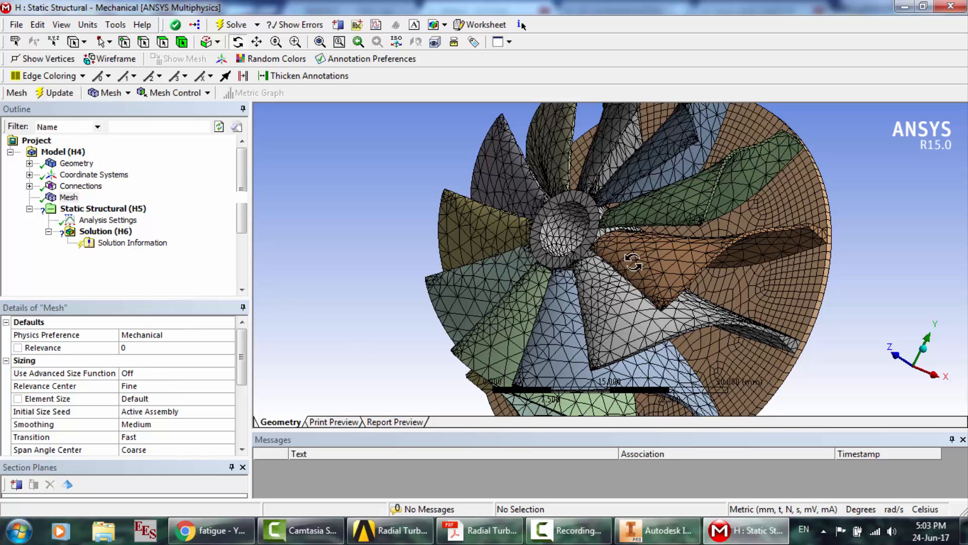
pyautogui.moveTo(663, 258); pyautogui.dragTo(690, 257)
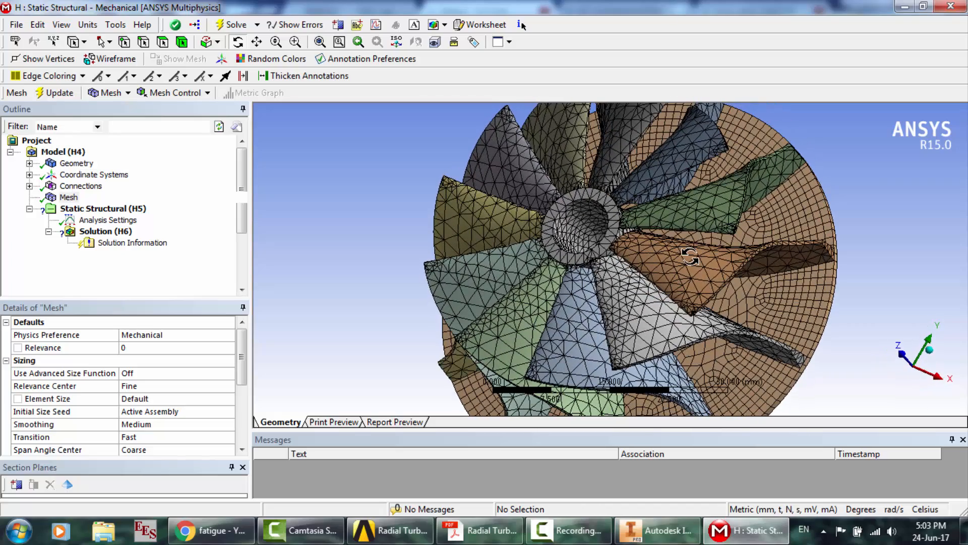
pyautogui.click(142, 425)
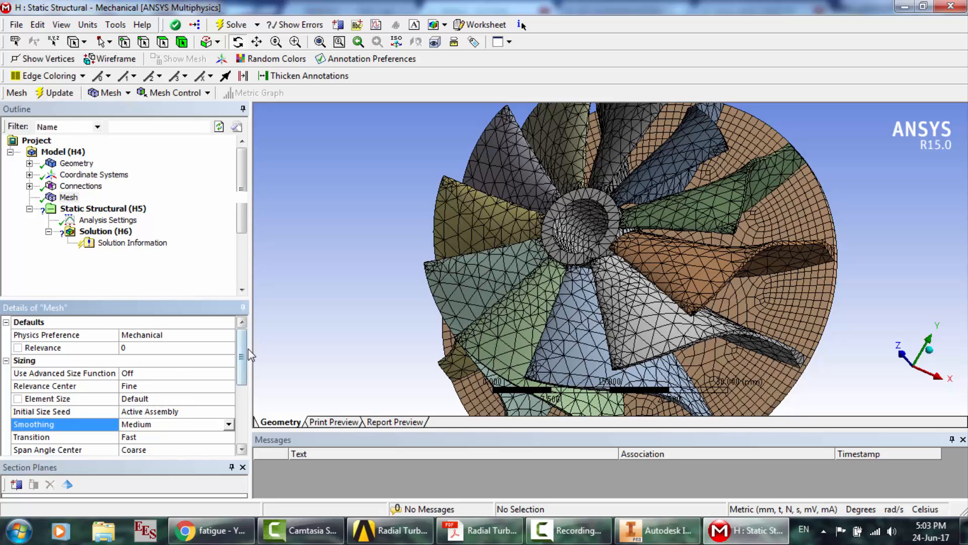
pyautogui.moveTo(247, 367)
pyautogui.mouseDown()
pyautogui.moveTo(245, 408)
pyautogui.moveTo(245, 356)
pyautogui.mouseUp()
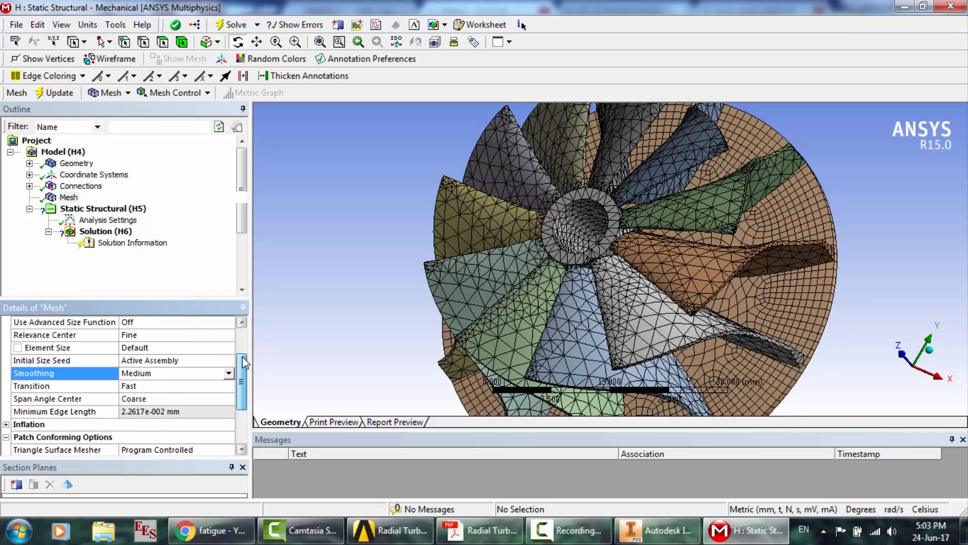
pyautogui.click(164, 348)
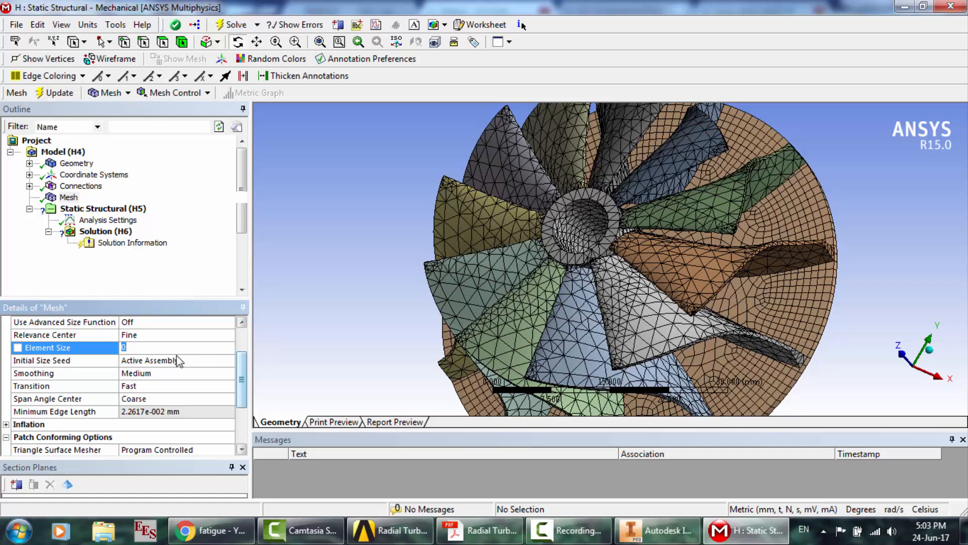
pyautogui.moveTo(241, 362); pyautogui.dragTo(239, 324)
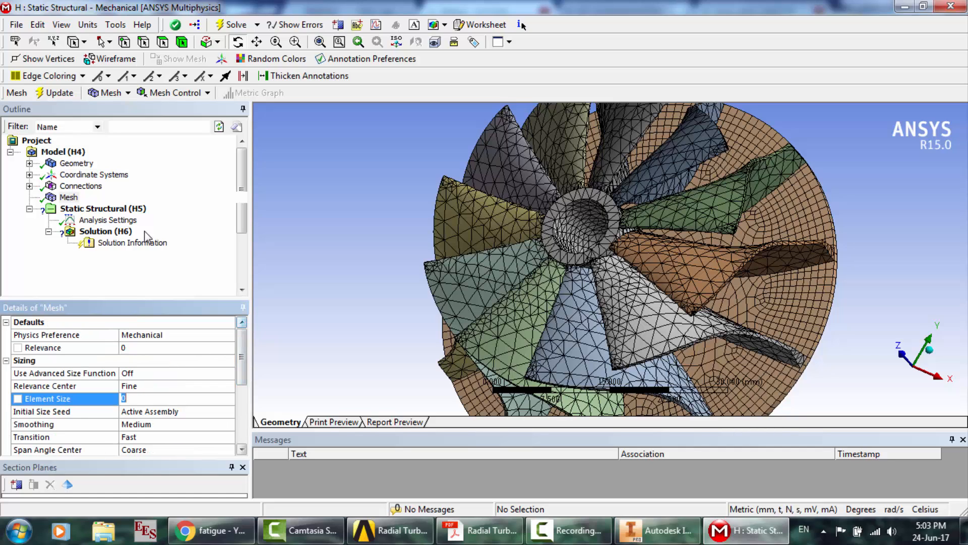
# - Insert a Rotational Velocity load into the Static Structural analysis
pyautogui.click(100, 220)
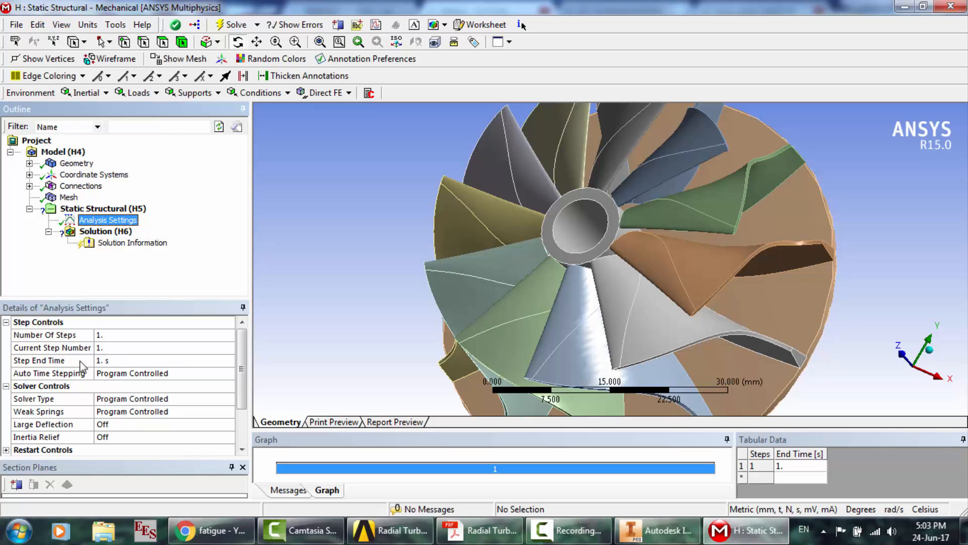
pyautogui.rightClick(98, 225)
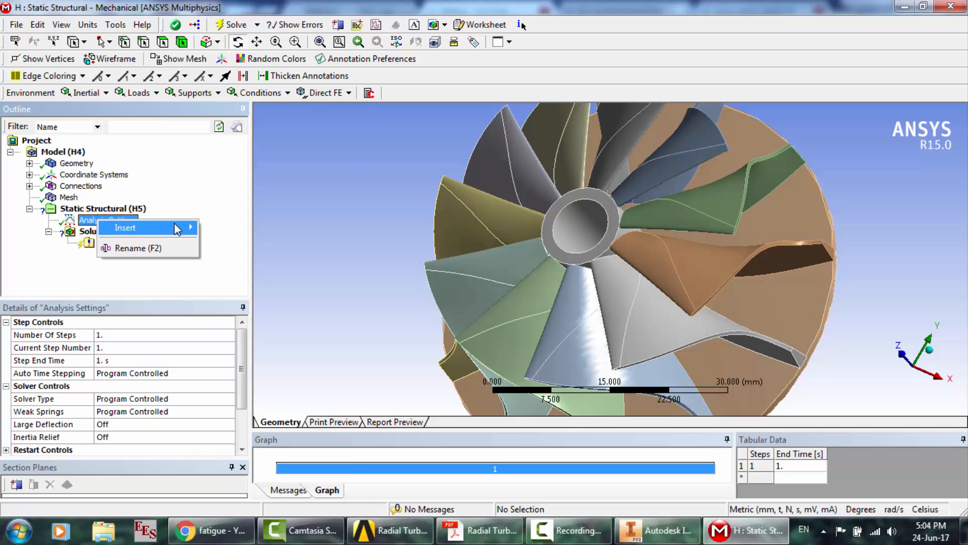
pyautogui.moveTo(177, 230)
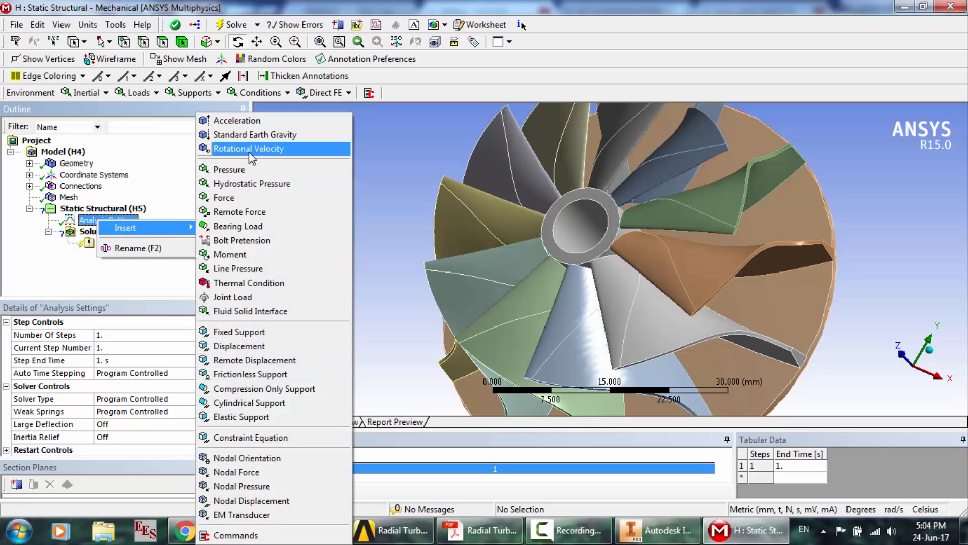
pyautogui.click(275, 150)
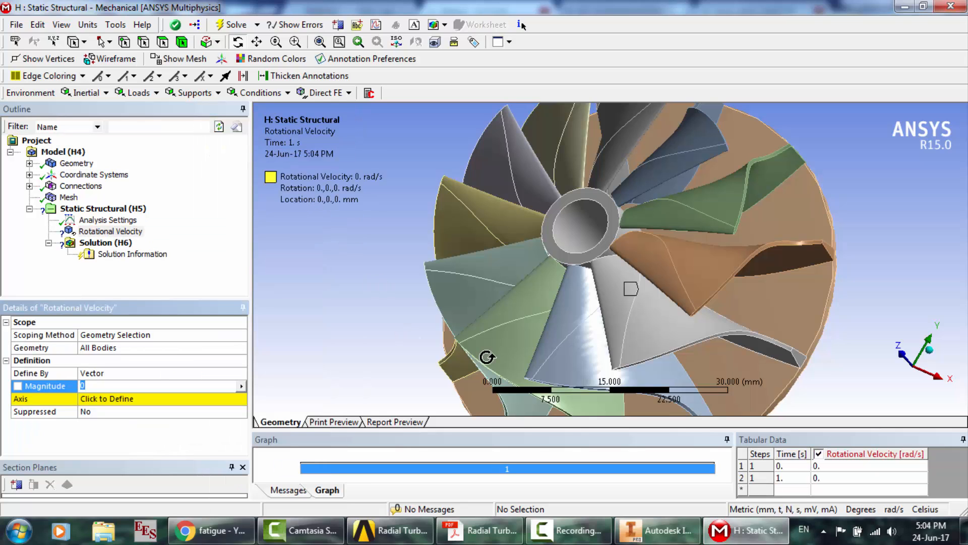
# - Switch to Acrobat Reader and view the paper FLOW_SIMULATION_CFD_and_STATIC_STRUCTURA.pdf
pyautogui.click(489, 536)
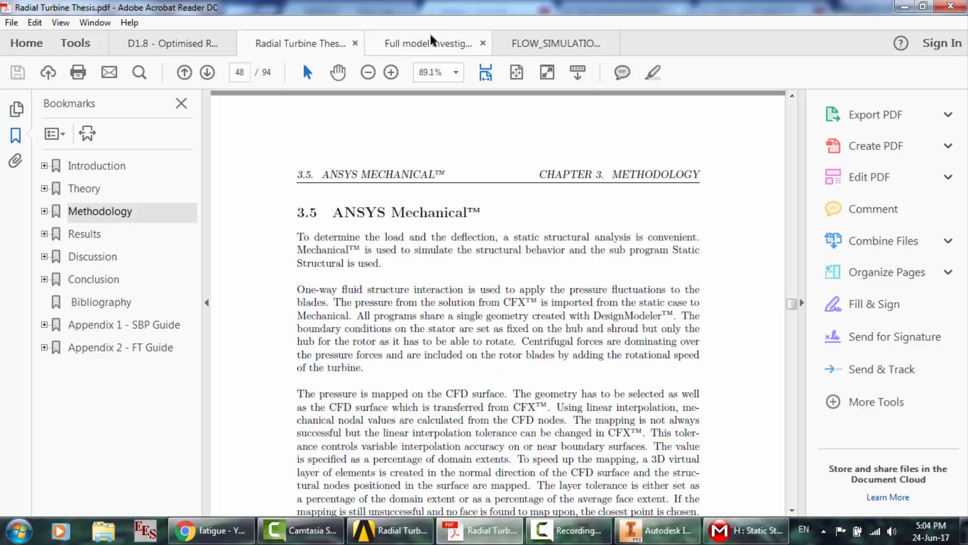
pyautogui.click(536, 45)
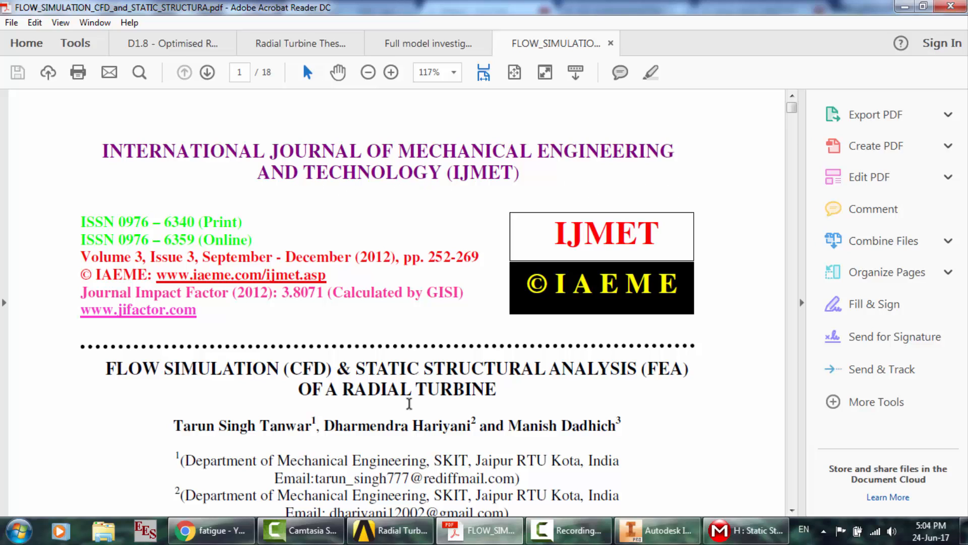
# - Switch to Chrome, search Google's web results for "academia research" and open the Academia.edu - Share research result
pyautogui.click(211, 530)
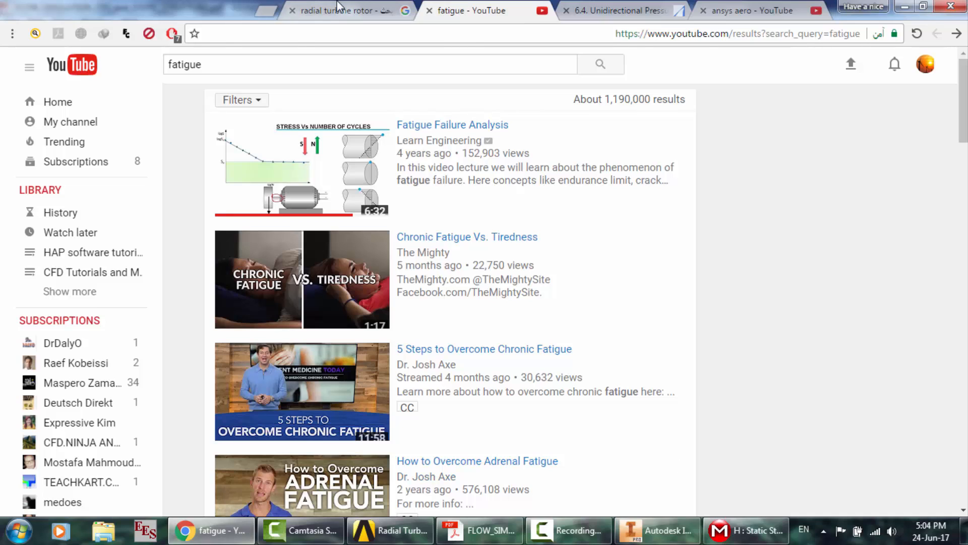
pyautogui.click(338, 7)
pyautogui.scroll(5, 615, 140)
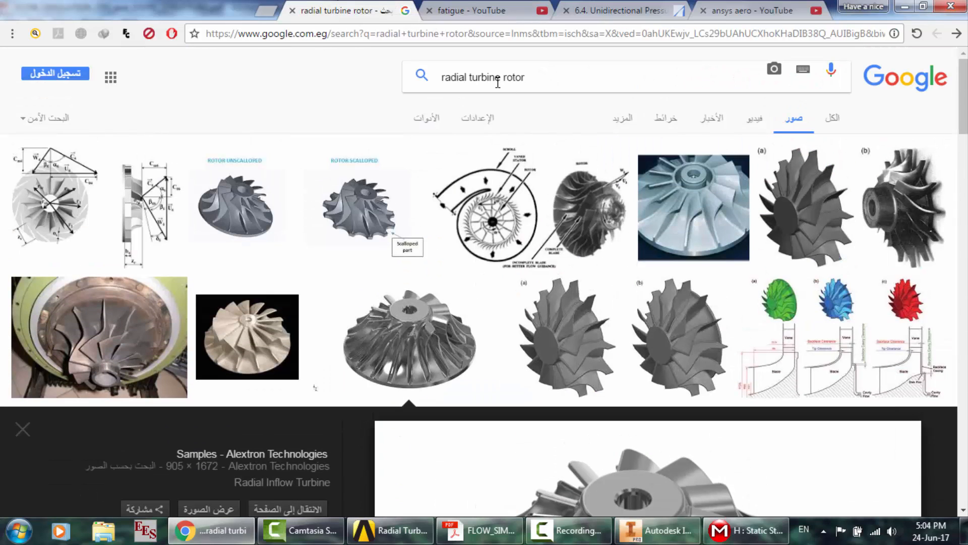
pyautogui.moveTo(537, 80); pyautogui.dragTo(422, 80)
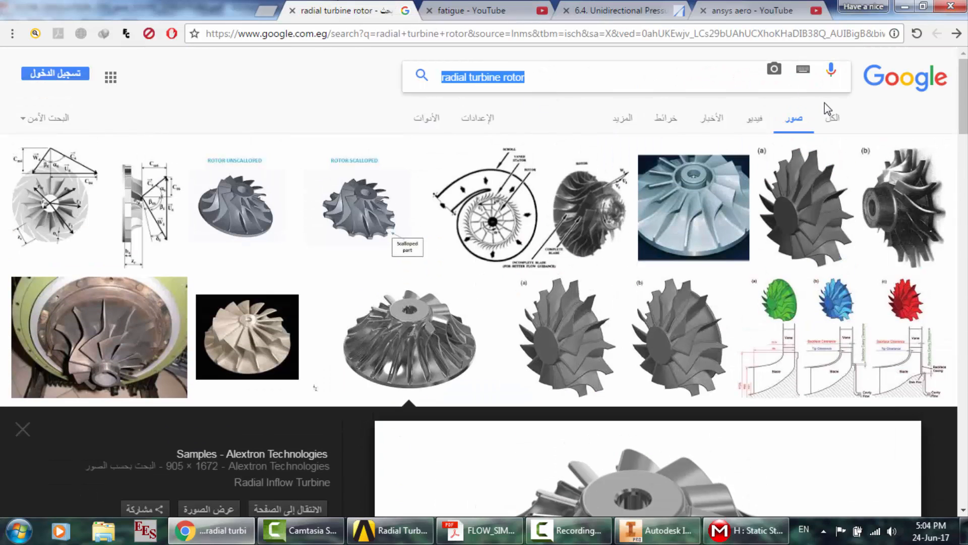
pyautogui.click(833, 120)
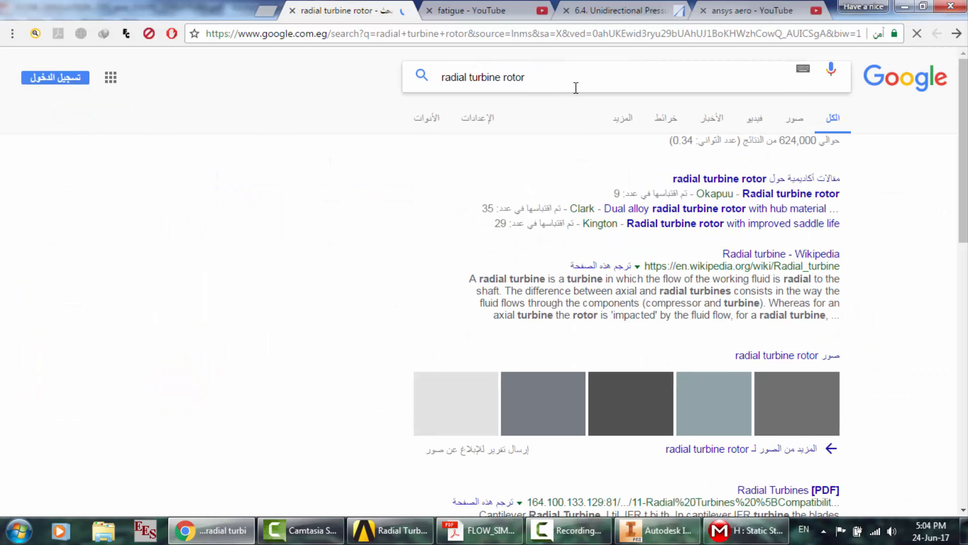
pyautogui.tripleClick(576, 88)
pyautogui.write('a')
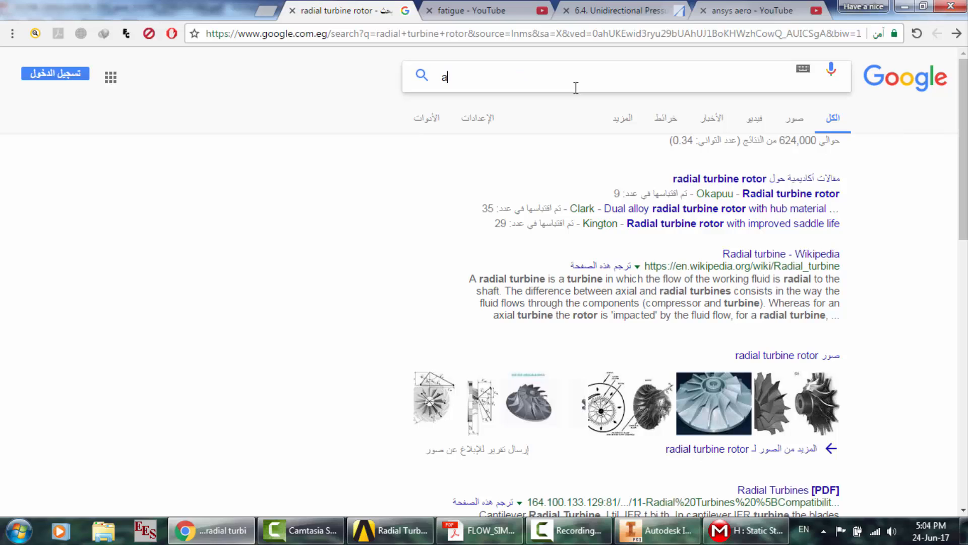
pyautogui.write('cademia research')
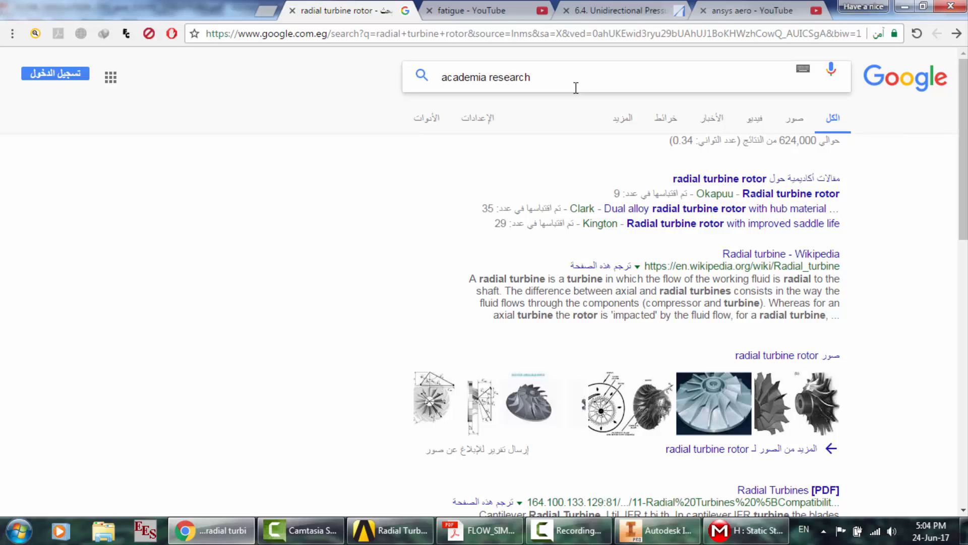
pyautogui.press('Return')
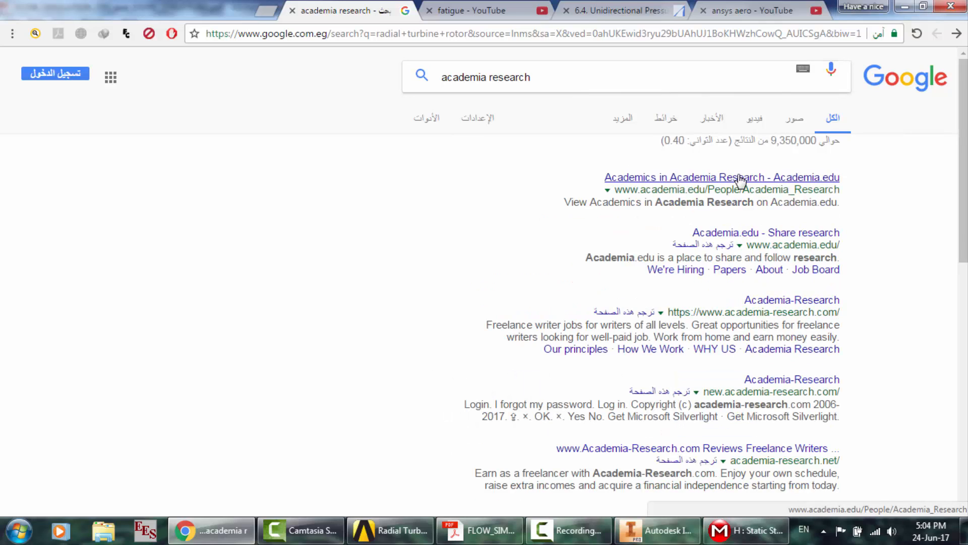
pyautogui.click(736, 236)
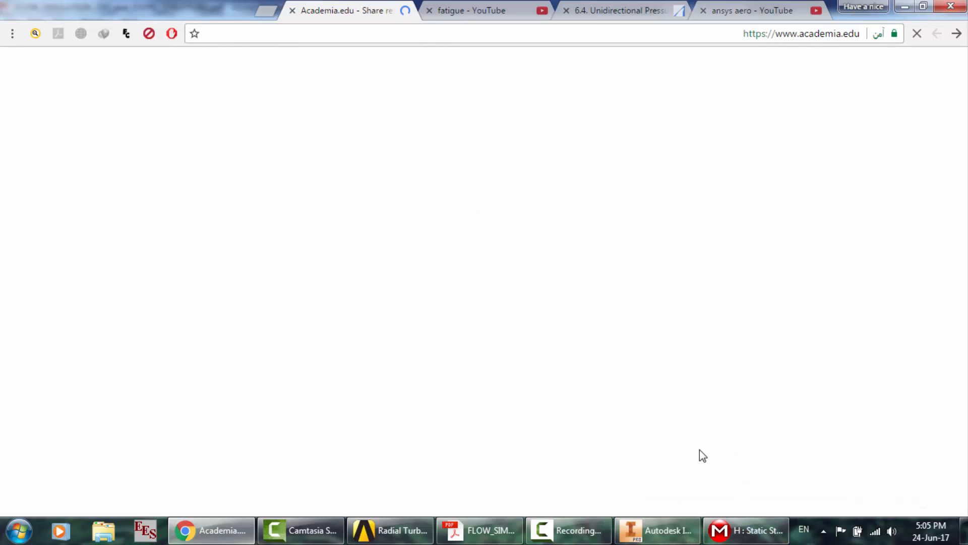
# - Switch to Acrobat Reader, select the title of the radial turbine paper, and return to Mechanical
pyautogui.click(480, 530)
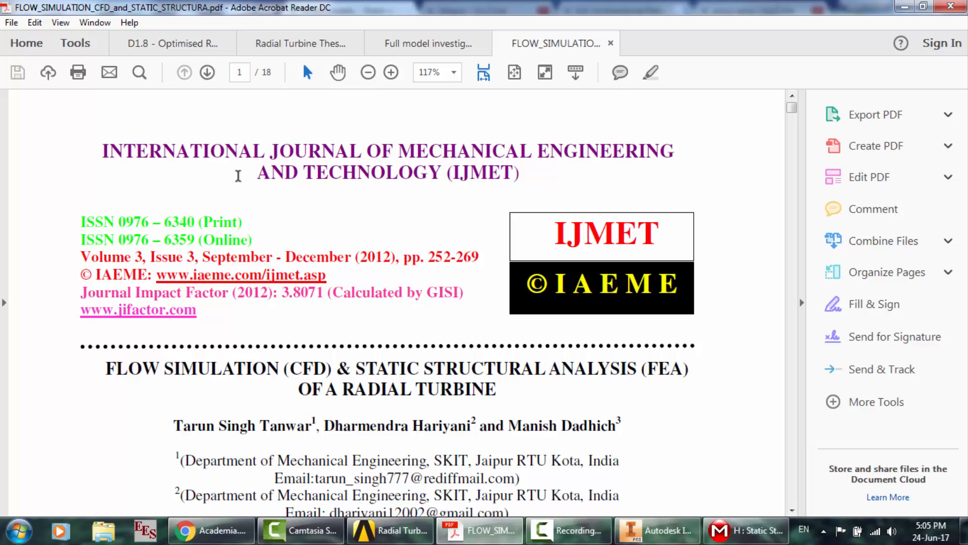
pyautogui.scroll(-1, 238, 172)
pyautogui.scroll(-1, 116, 239)
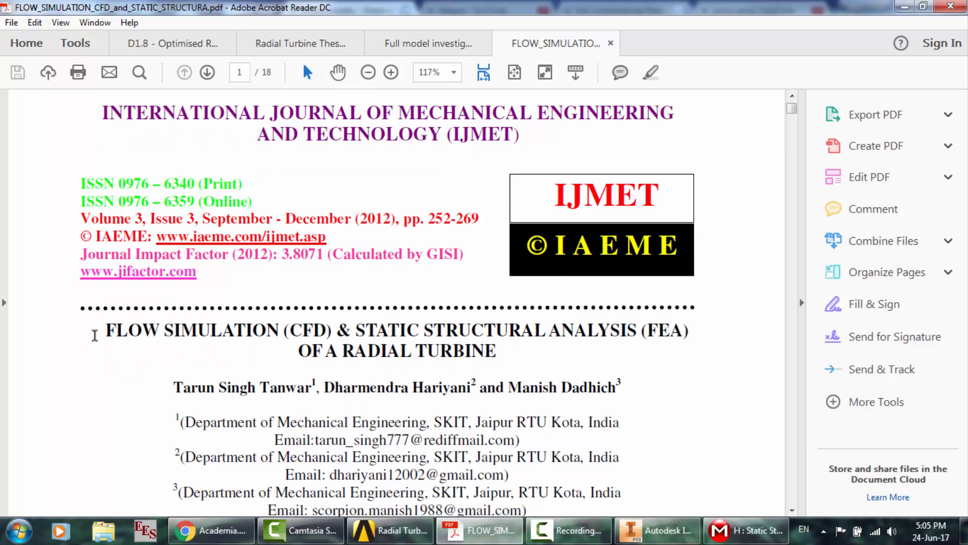
pyautogui.click(107, 331)
pyautogui.moveTo(507, 359); pyautogui.dragTo(114, 327)
pyautogui.click(212, 530)
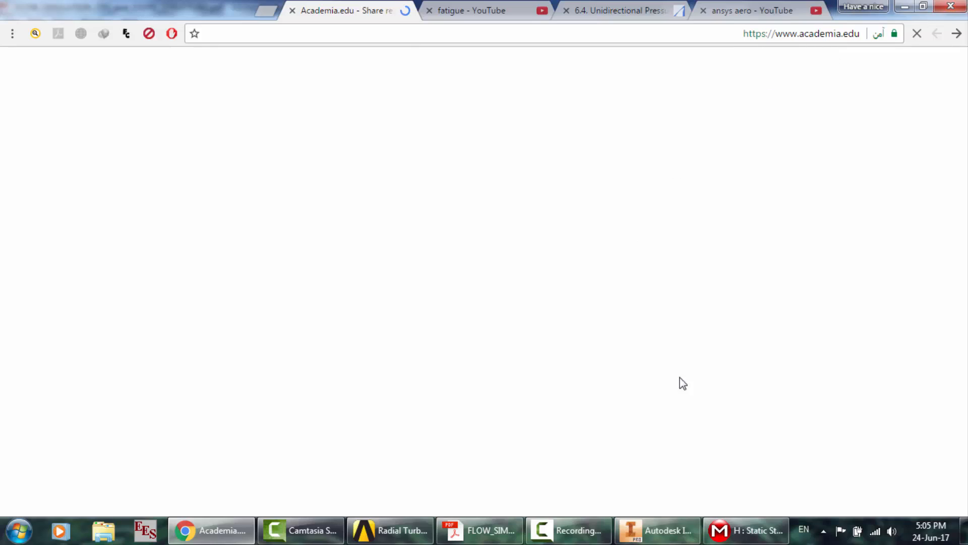
pyautogui.click(764, 535)
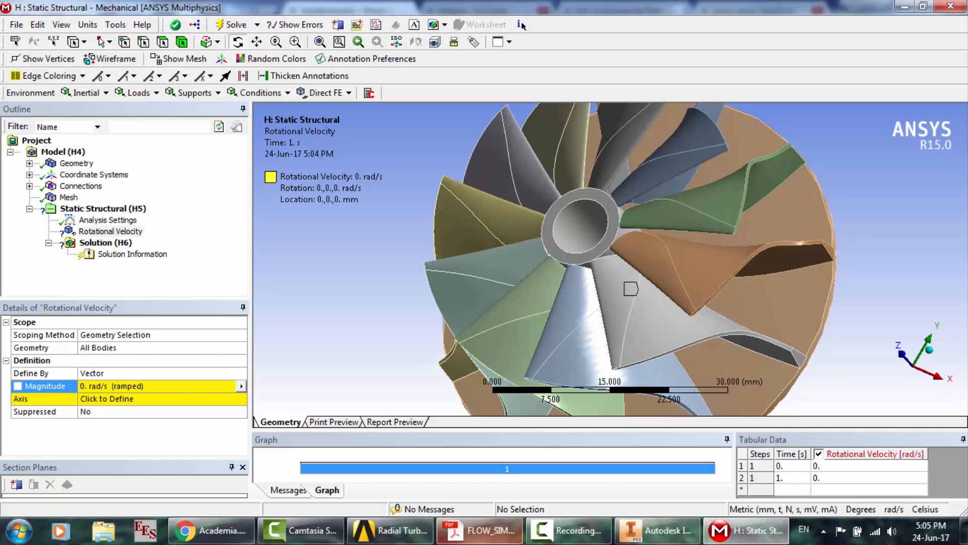
# - Switch to the paper in Acrobat Reader and look over its abstract, turbine specification table and geometry figures
pyautogui.click(477, 530)
pyautogui.scroll(-3, 413, 303)
pyautogui.scroll(-20, 412, 302)
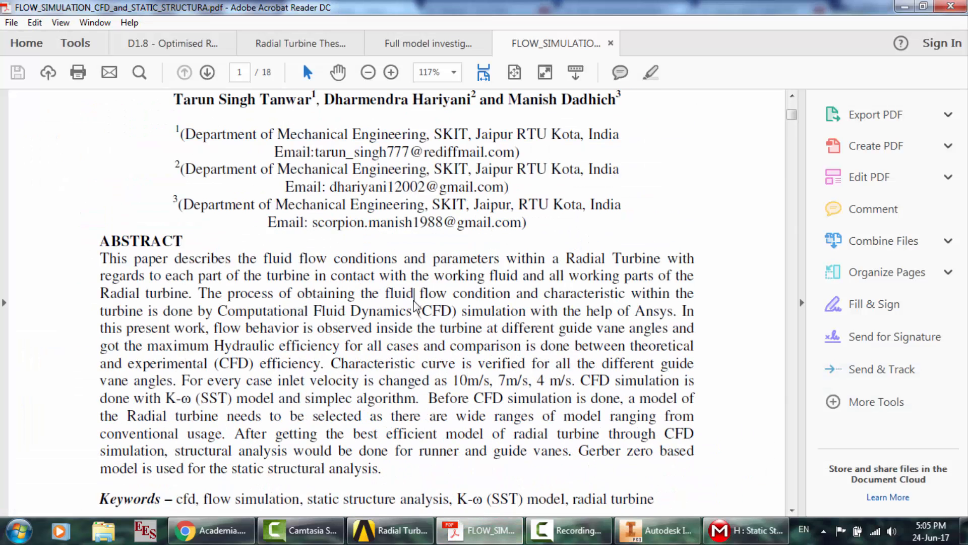
pyautogui.scroll(-11, 414, 305)
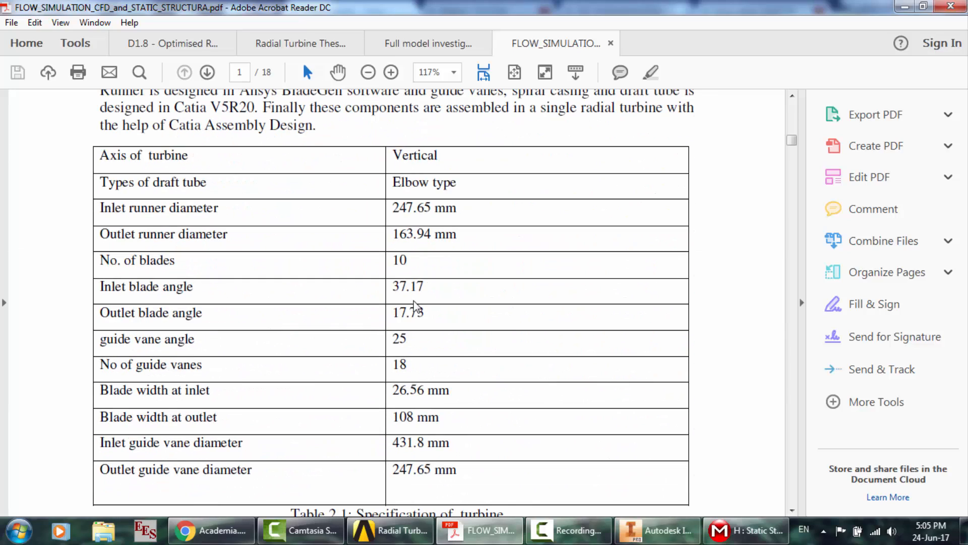
pyautogui.scroll(-20, 195, 241)
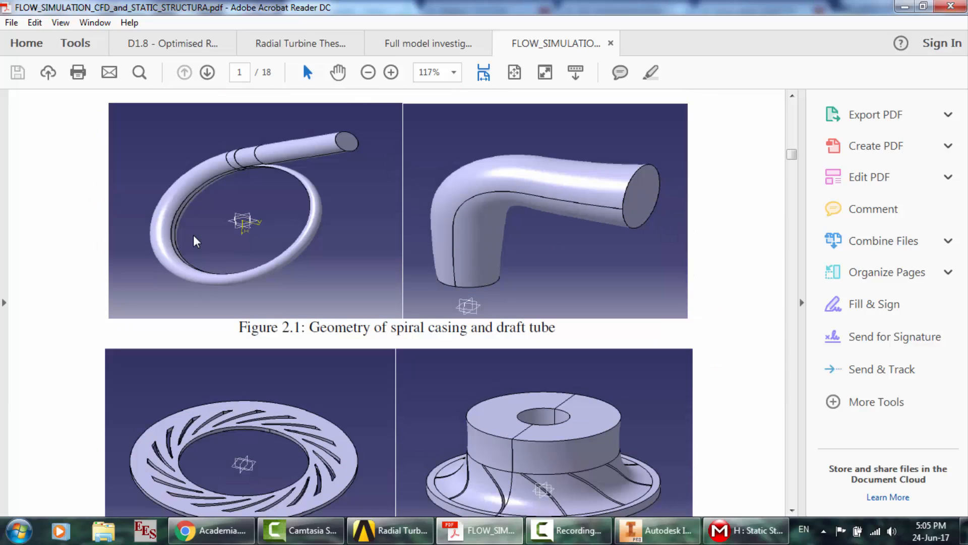
pyautogui.scroll(-2, 200, 226)
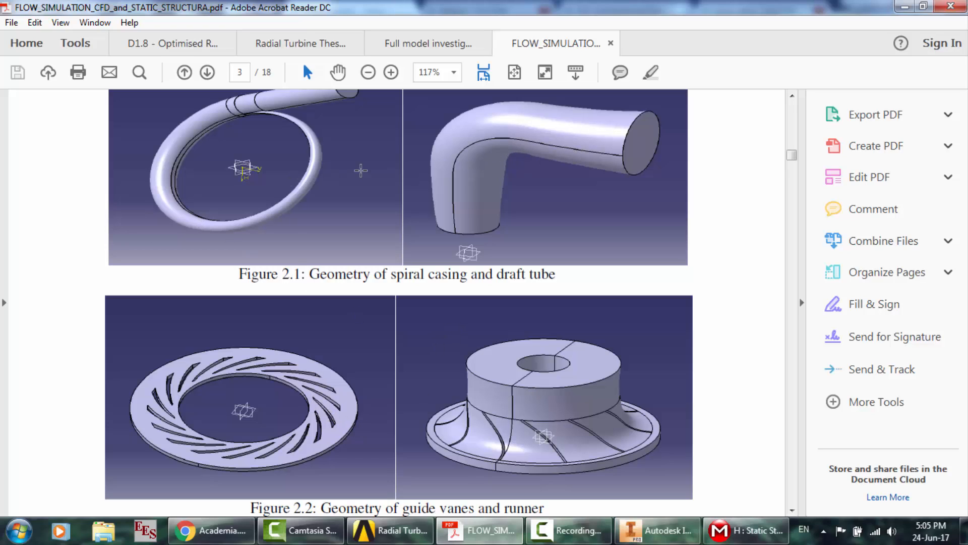
pyautogui.scroll(-1, 212, 170)
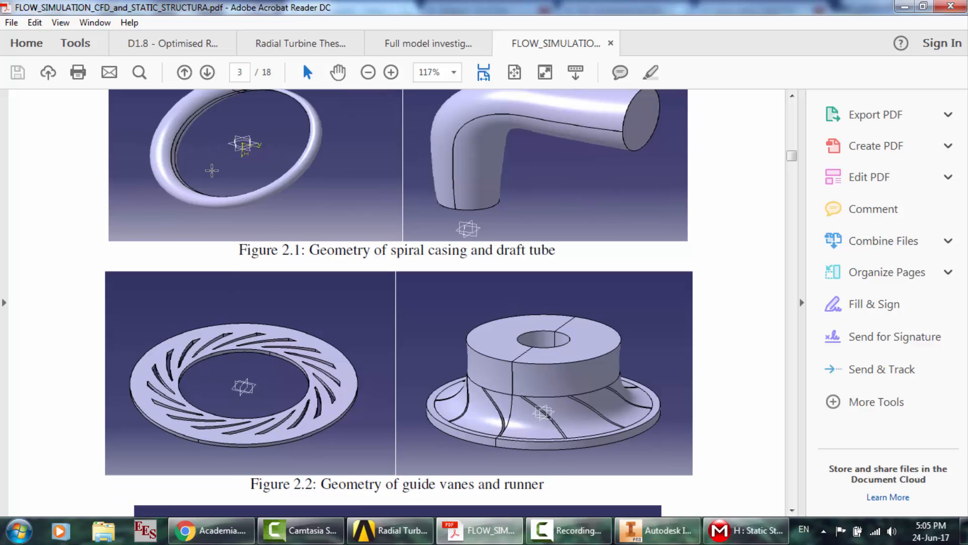
pyautogui.scroll(-5, 211, 171)
pyautogui.scroll(-10, 212, 171)
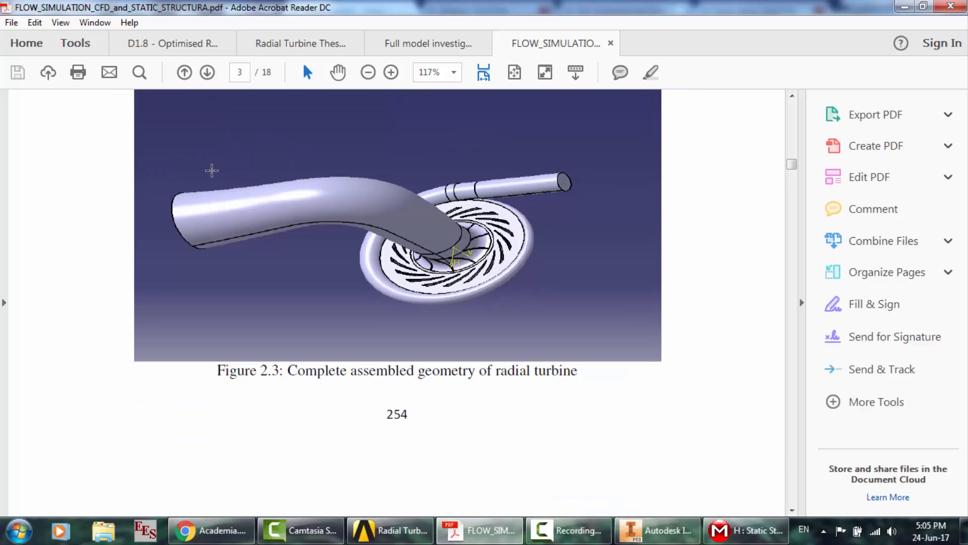
# - Review the paper's Meshing section, including the radial turbine mesh image and the generated mesh detail table
pyautogui.scroll(-15, 386, 250)
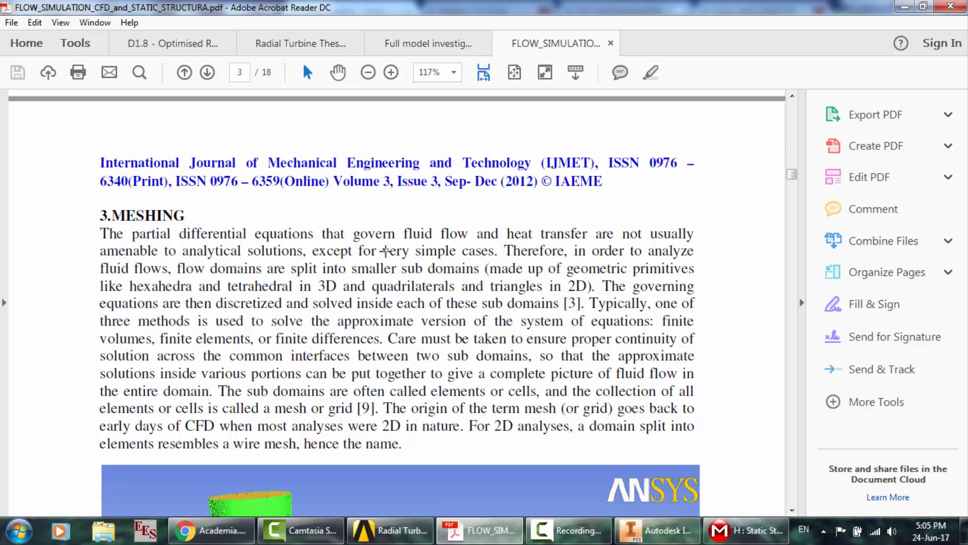
pyautogui.scroll(-15, 386, 250)
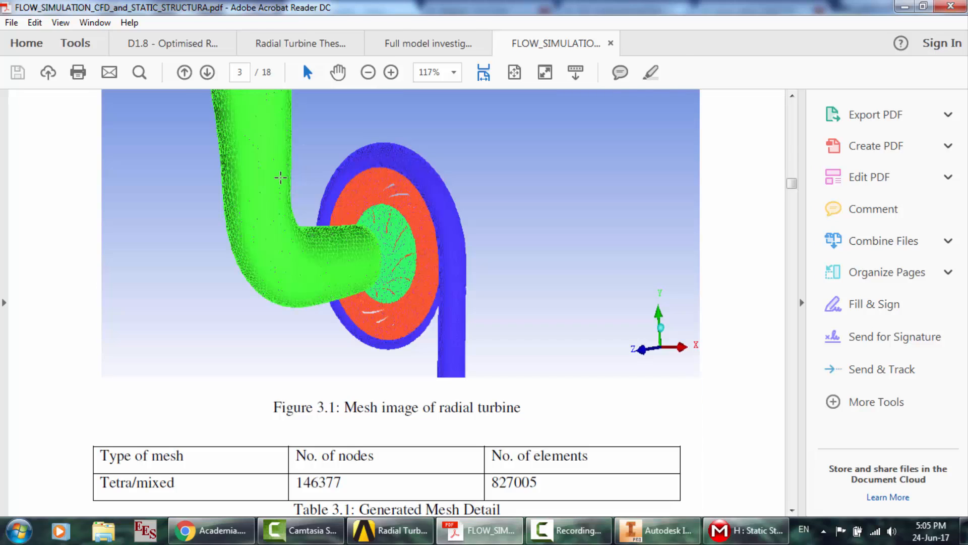
pyautogui.scroll(5, 280, 177)
pyautogui.scroll(-10, 281, 177)
pyautogui.scroll(-15, 280, 177)
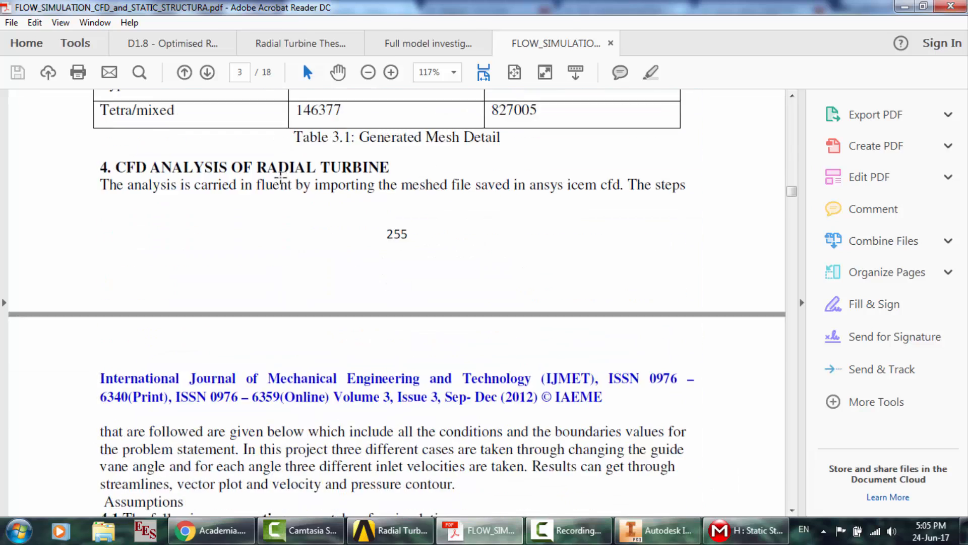
# - Look through the paper's velocity and pressure contours and its theoretical versus CFD efficiency tables and graphs
pyautogui.scroll(-20, 280, 177)
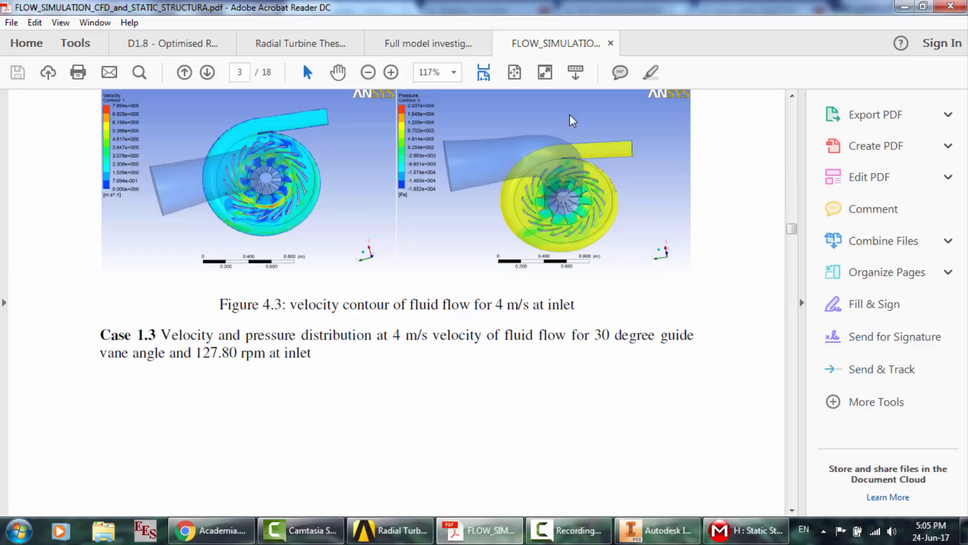
pyautogui.scroll(-12, 342, 270)
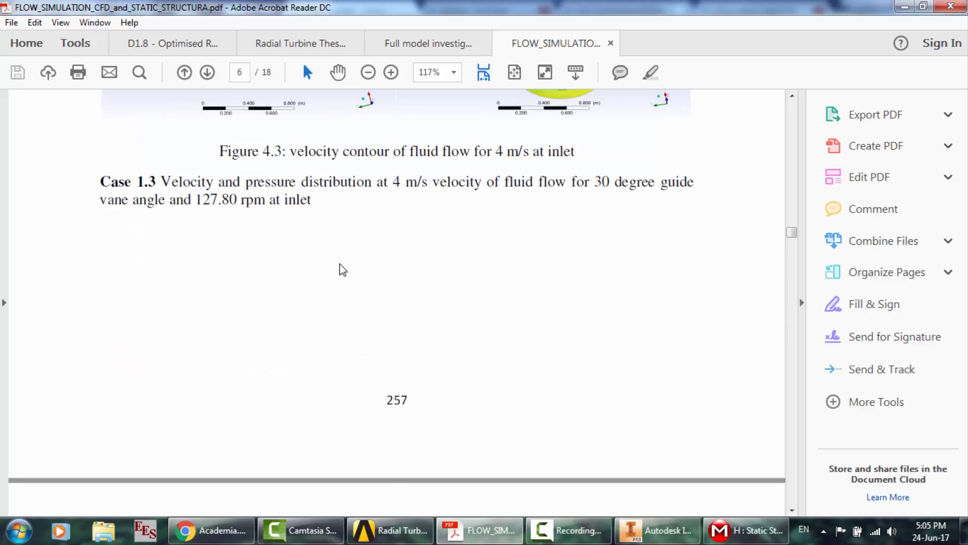
pyautogui.scroll(-18, 343, 270)
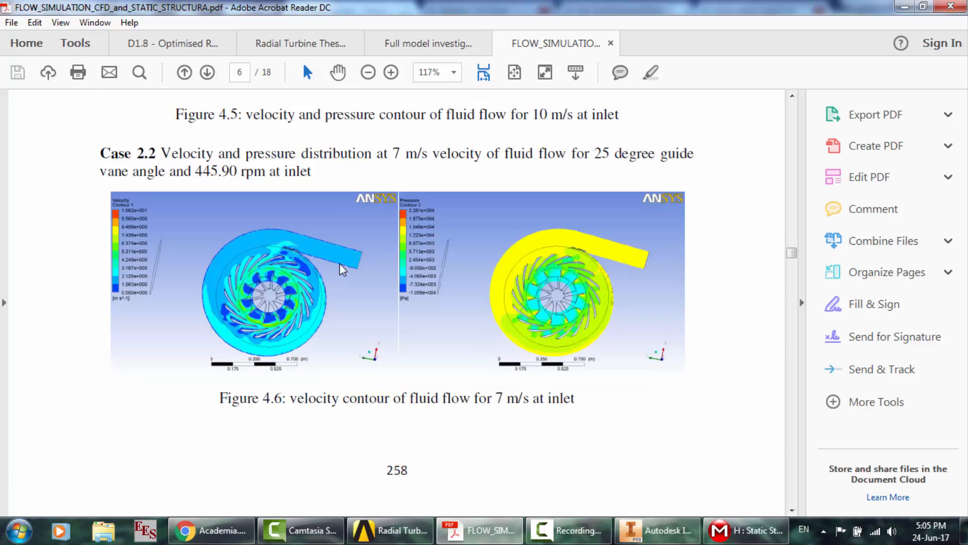
pyautogui.scroll(-18, 343, 270)
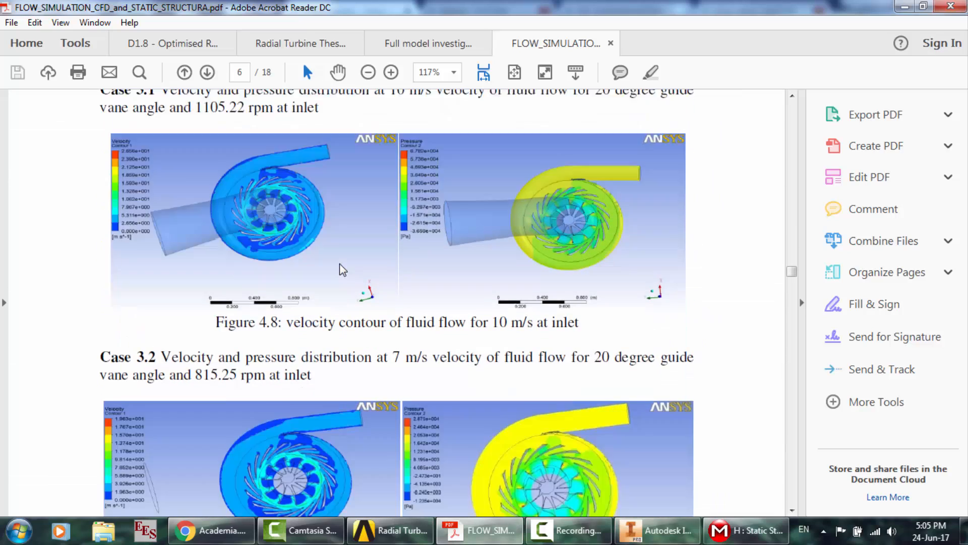
pyautogui.scroll(-15, 339, 269)
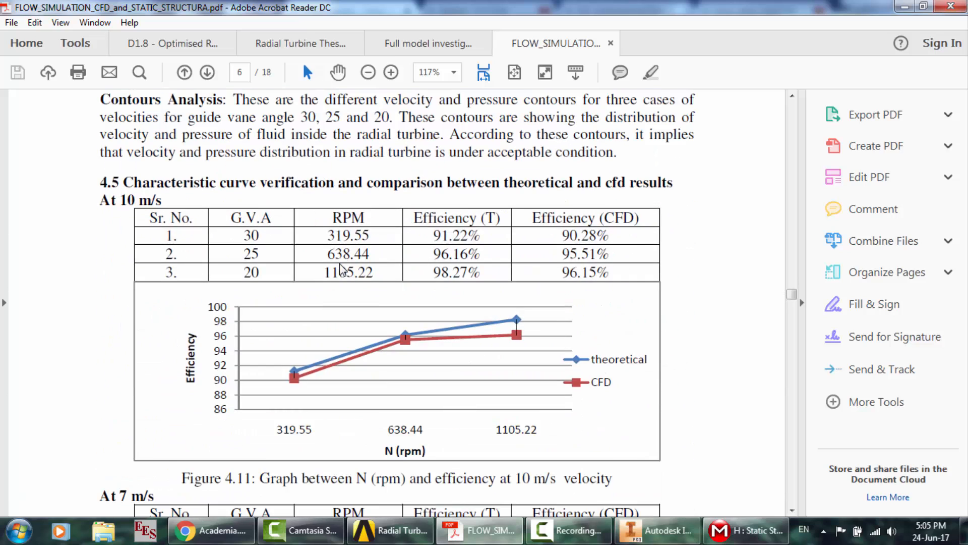
pyautogui.scroll(3, 241, 185)
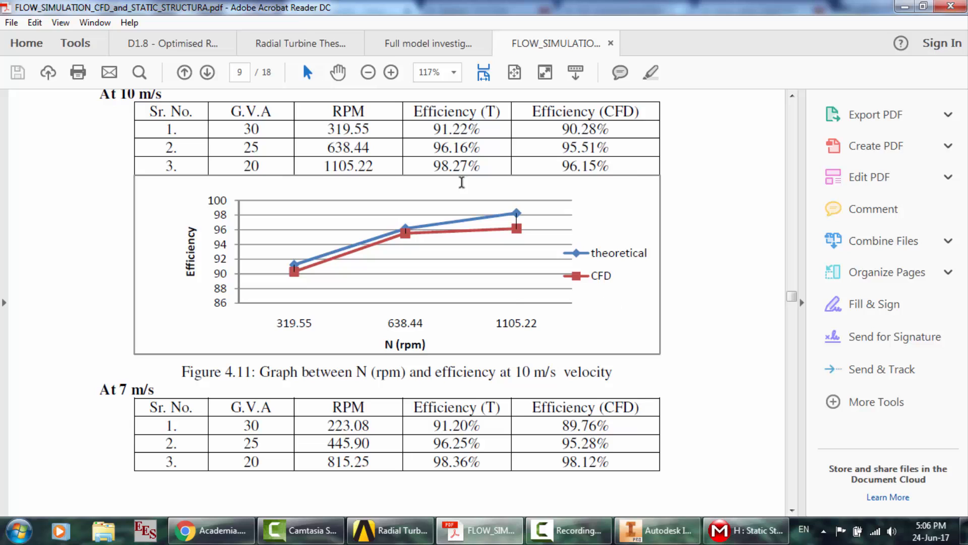
pyautogui.scroll(-18, 578, 274)
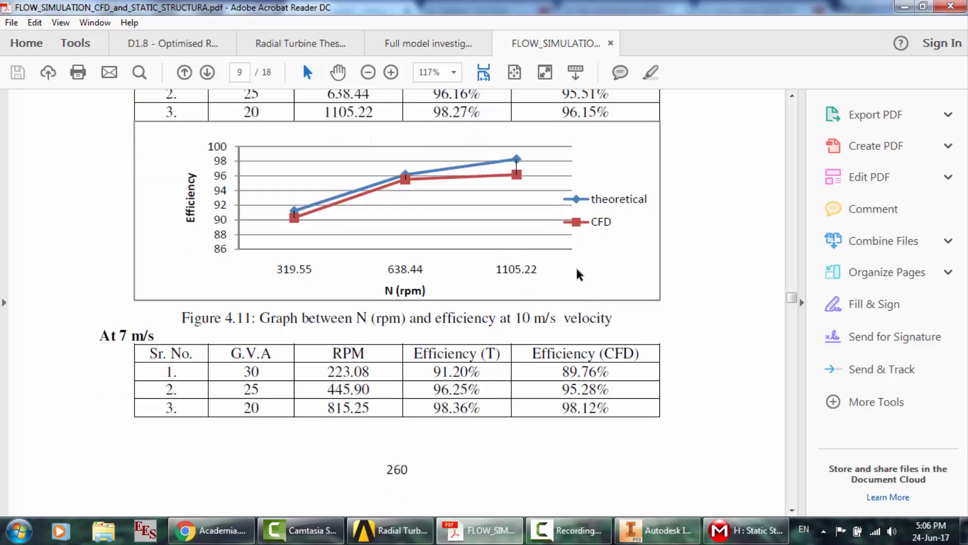
pyautogui.scroll(-18, 578, 274)
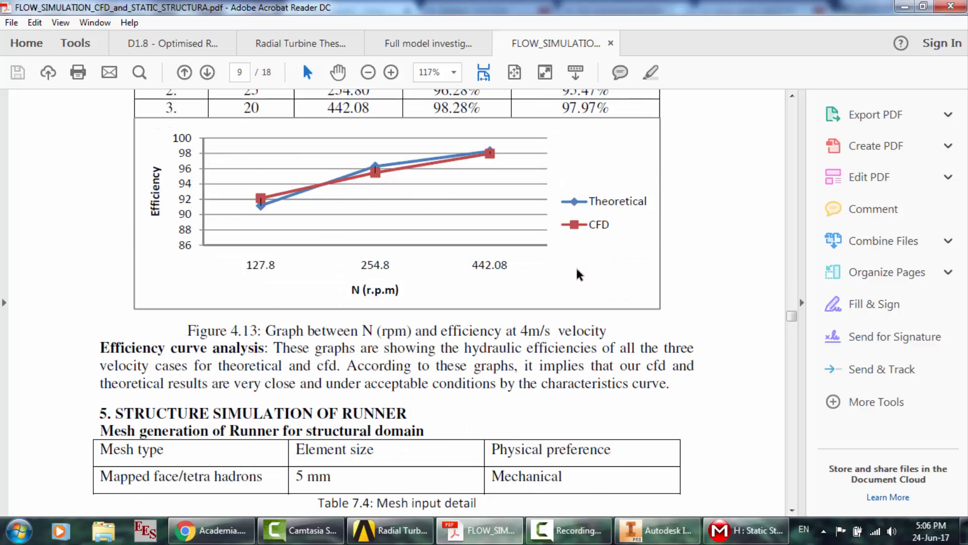
# - Examine the Structure Simulation of Runner section for its mesh input and output details, assumptions and boundary conditions
pyautogui.scroll(6, 578, 274)
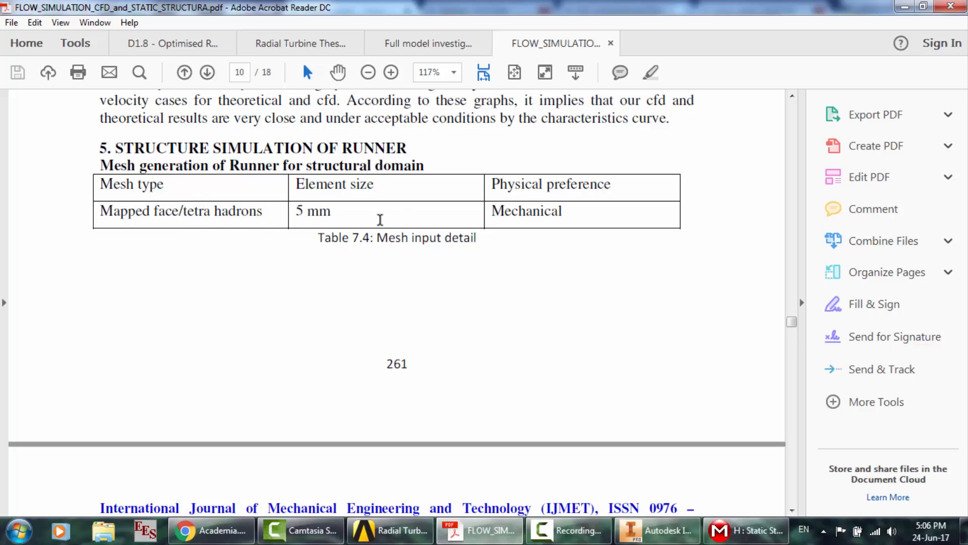
pyautogui.scroll(-1, 380, 220)
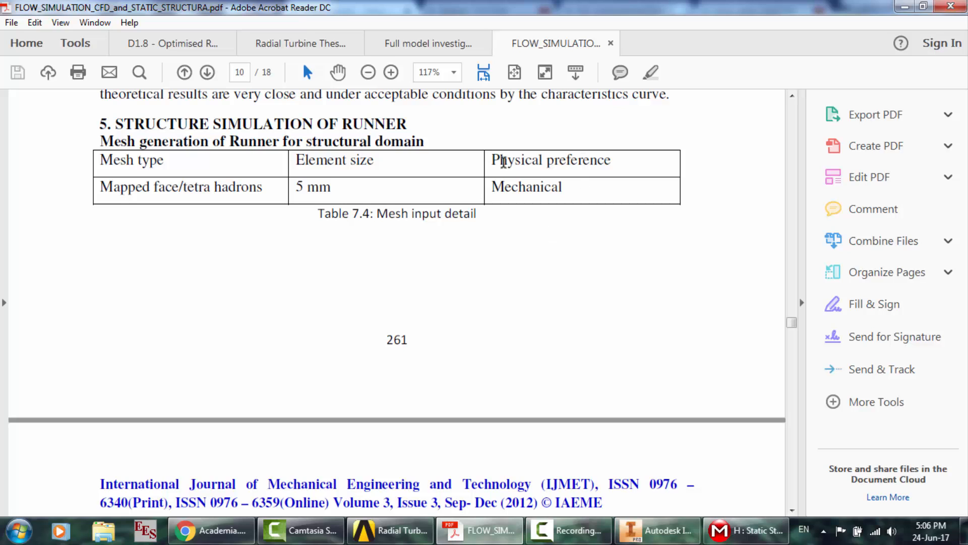
pyautogui.scroll(-1, 536, 190)
pyautogui.scroll(-20, 536, 189)
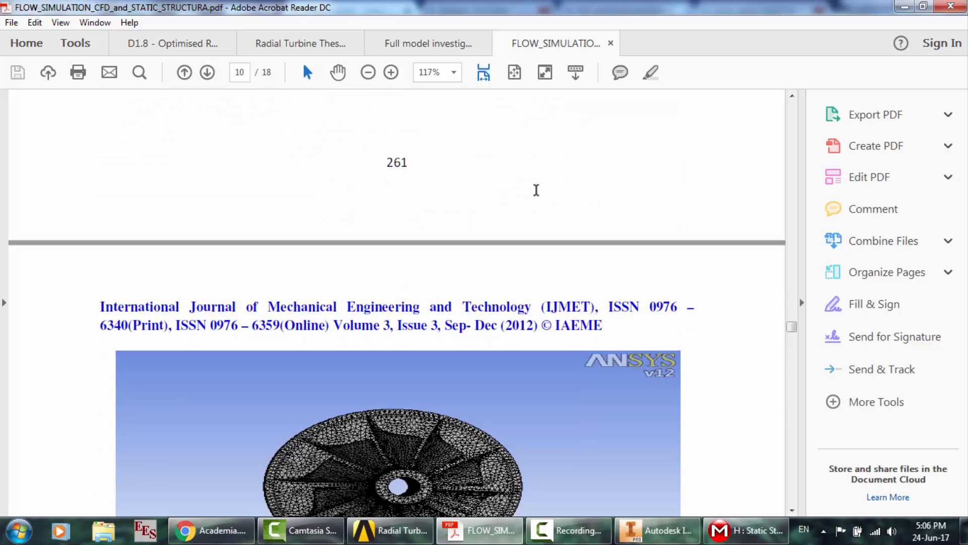
pyautogui.scroll(7, 314, 249)
pyautogui.scroll(-4, 314, 249)
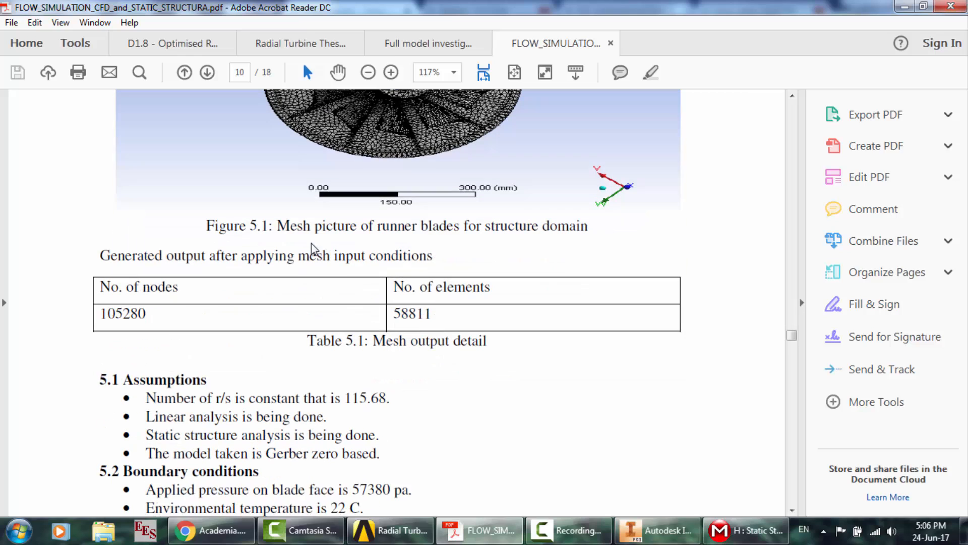
# - Switch to Mechanical and display the rotor's mesh with its settings
pyautogui.click(746, 529)
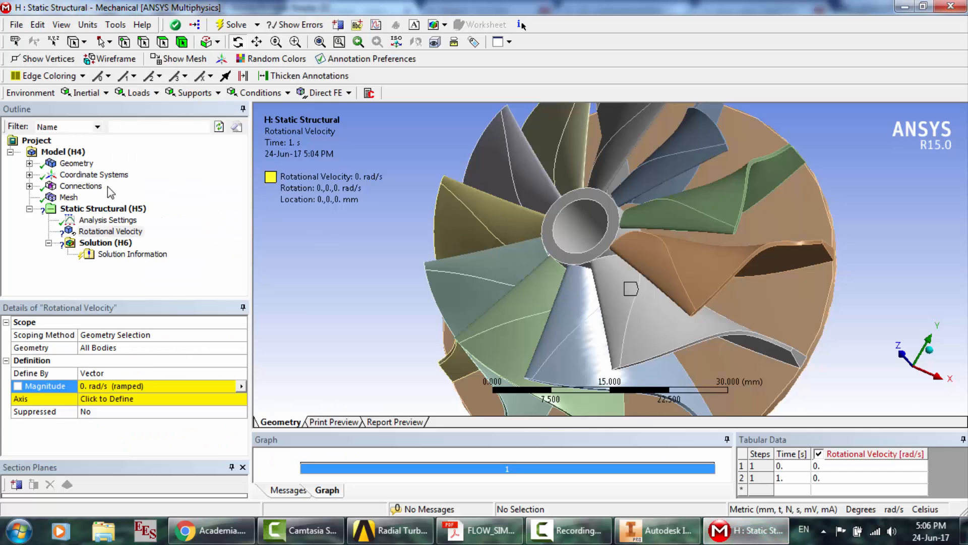
pyautogui.click(69, 197)
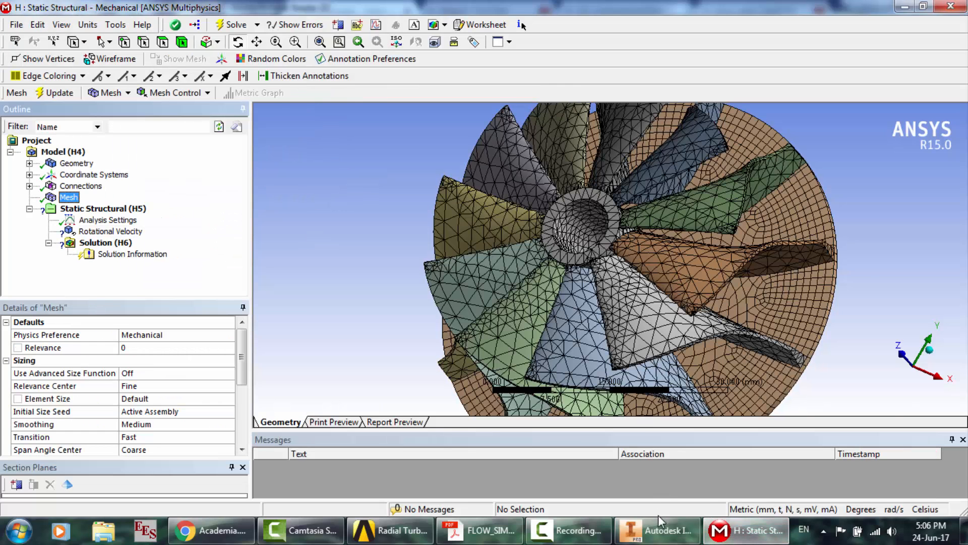
# - Check the assumptions and boundary conditions in the paper's PDF, and switch back to Mechanical
pyautogui.click(482, 529)
pyautogui.scroll(-3, 524, 313)
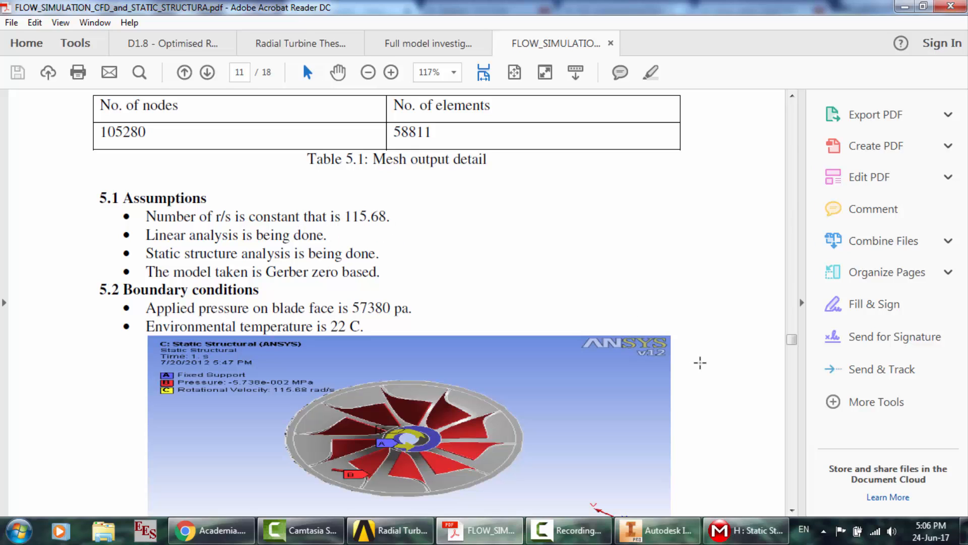
pyautogui.click(746, 530)
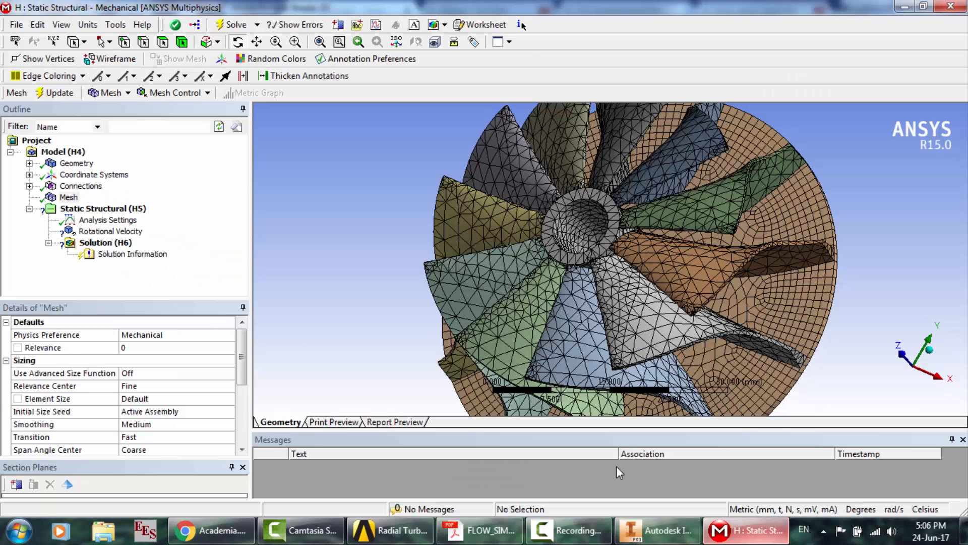
# - Set the magnitude of the Rotational Velocity load to 8901.17 rad/s
pyautogui.click(93, 232)
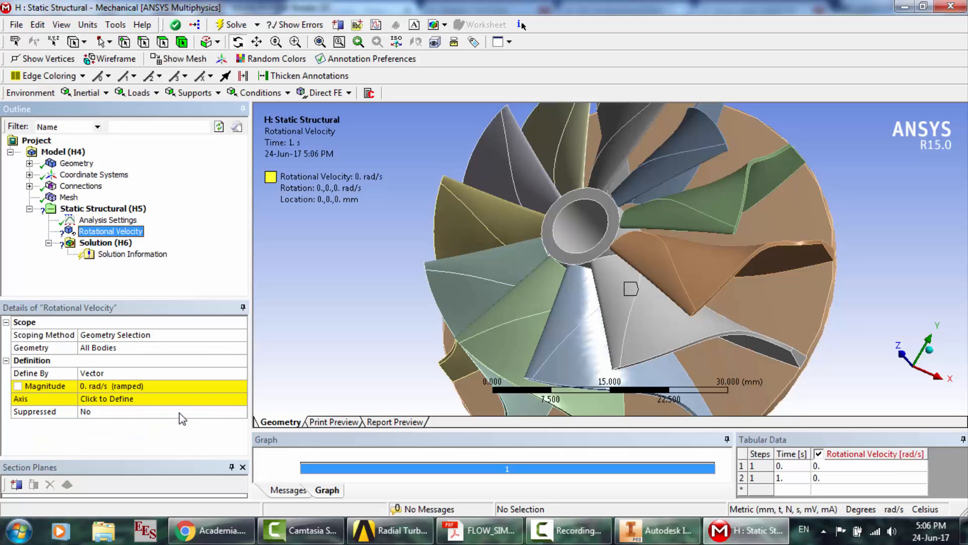
pyautogui.click(109, 386)
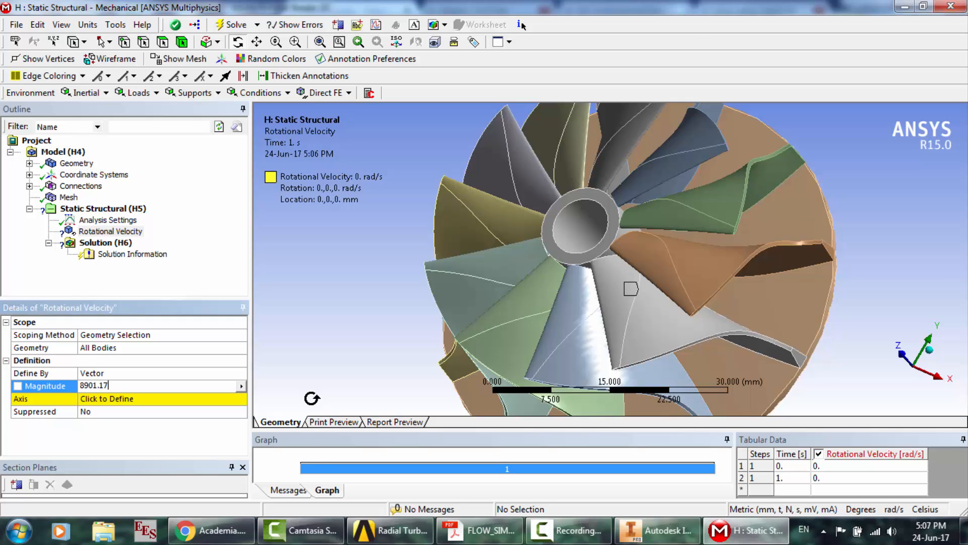
pyautogui.click(134, 448)
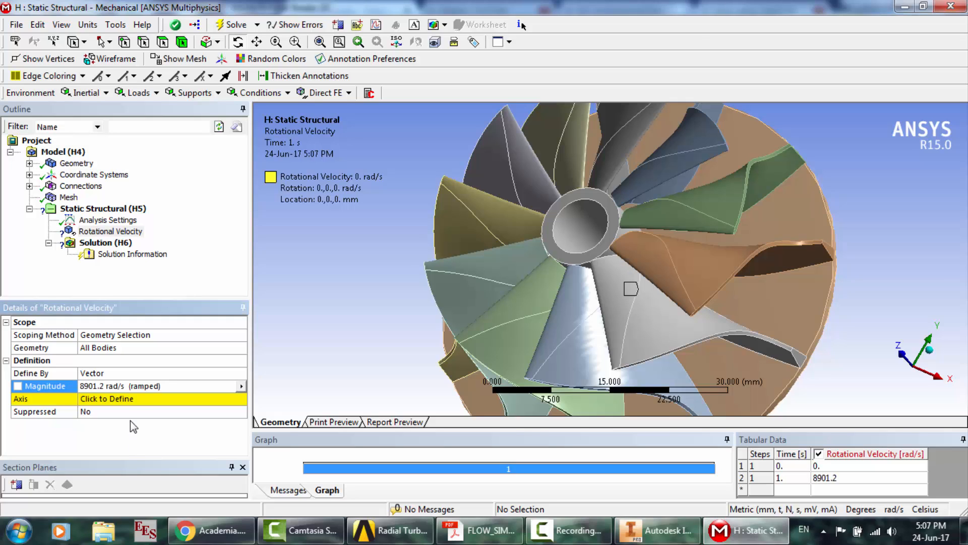
# - Define the rotational velocity's axis from the cylindrical bore face at the rotor's hub
pyautogui.click(127, 399)
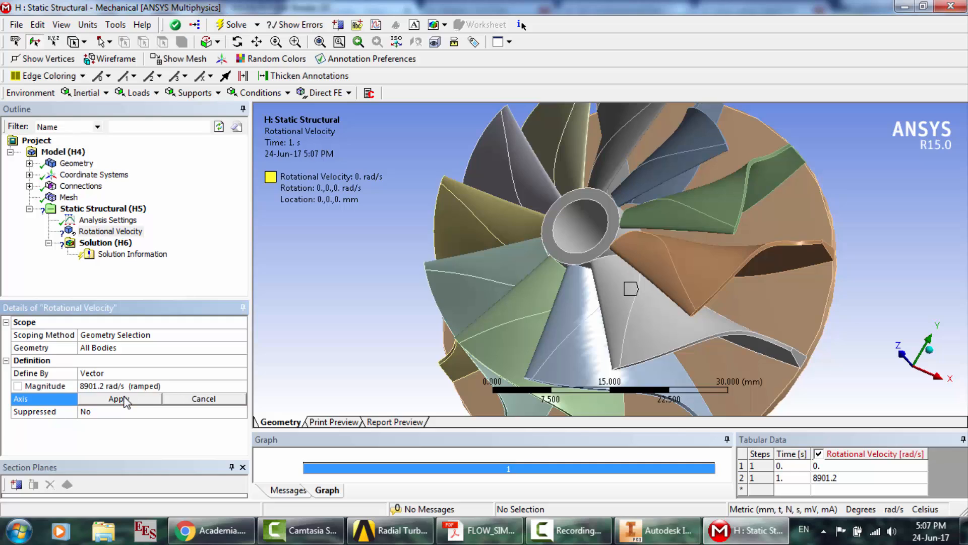
pyautogui.click(589, 231)
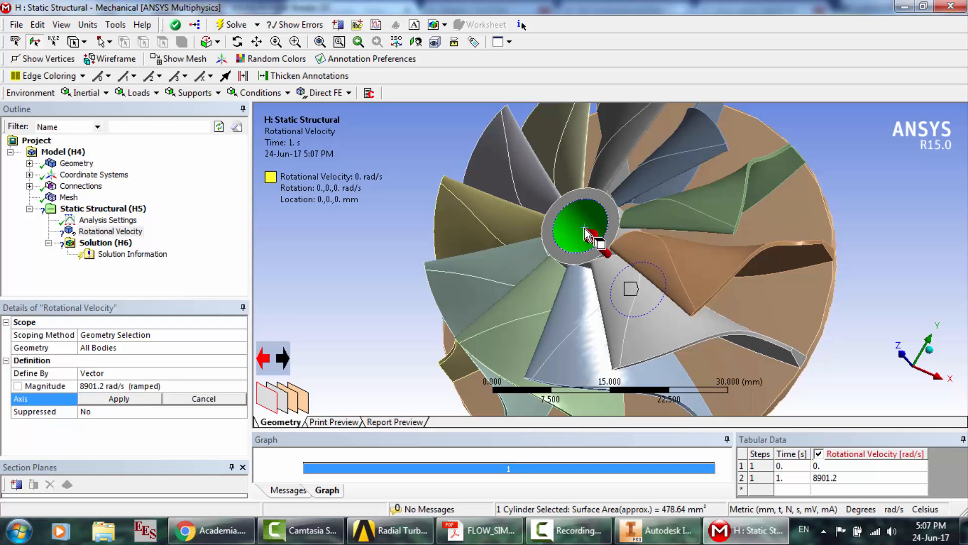
pyautogui.click(96, 399)
pyautogui.moveTo(574, 217); pyautogui.dragTo(596, 242, button='middle')
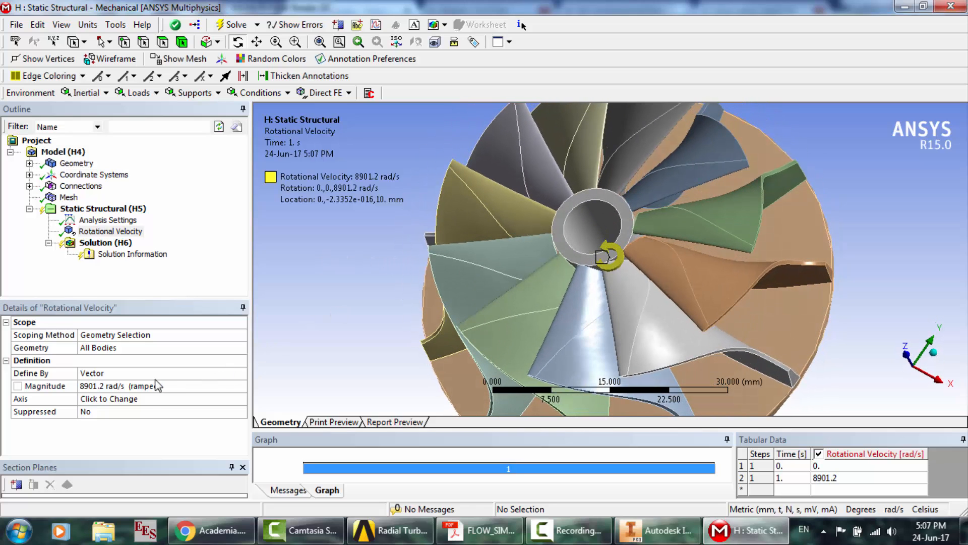
# - Try a negative rotational velocity magnitude of -85 rad/s and inspect the rotation direction on the rotor
pyautogui.click(138, 386)
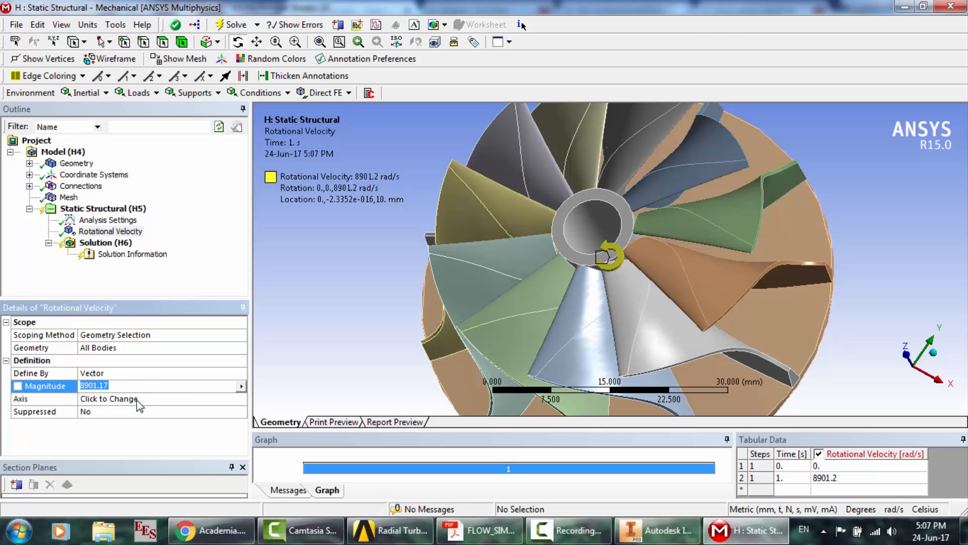
pyautogui.write('-85')
pyautogui.press('Return')
pyautogui.moveTo(618, 246)
pyautogui.mouseDown(button='middle')
pyautogui.moveTo(625, 270)
pyautogui.moveTo(610, 281)
pyautogui.moveTo(603, 263)
pyautogui.mouseUp(button='middle')
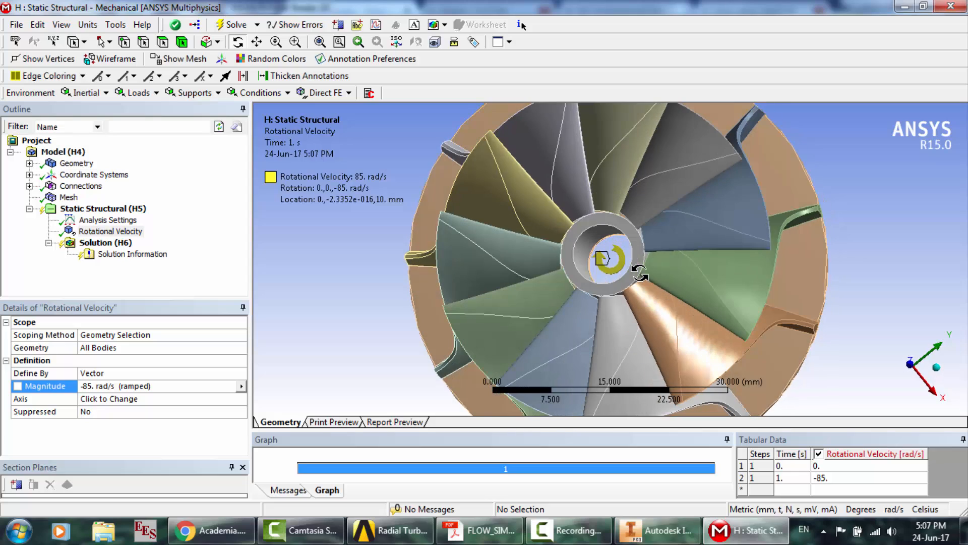
# - Set the rotational velocity magnitude back to 8901.17 rad/s and check the rotation direction around the hub
pyautogui.click(152, 385)
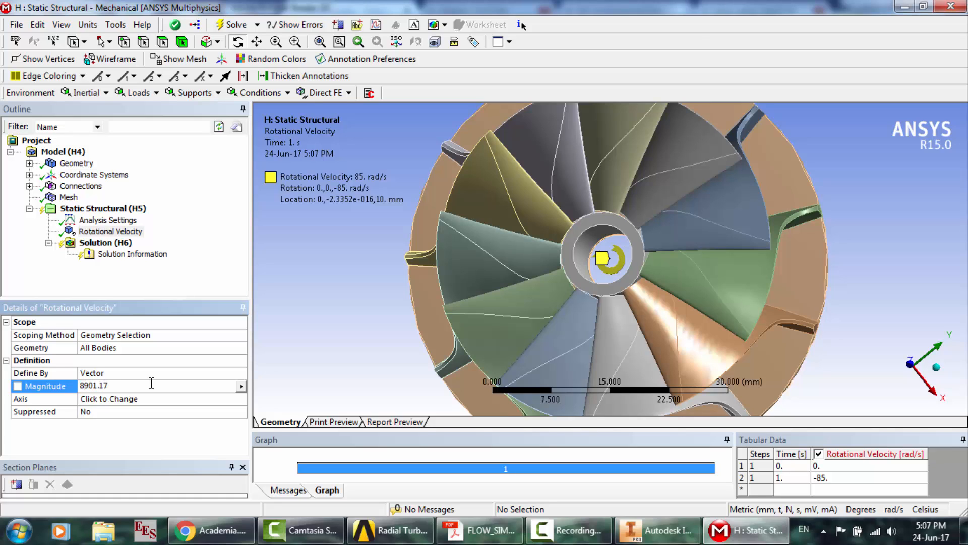
pyautogui.write('8901.17')
pyautogui.press('Return')
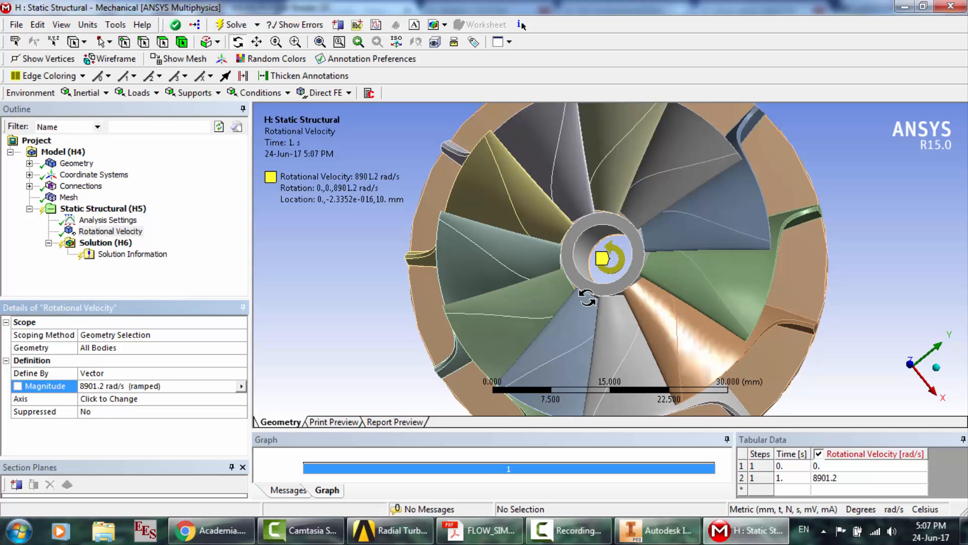
pyautogui.moveTo(620, 288); pyautogui.dragTo(624, 266)
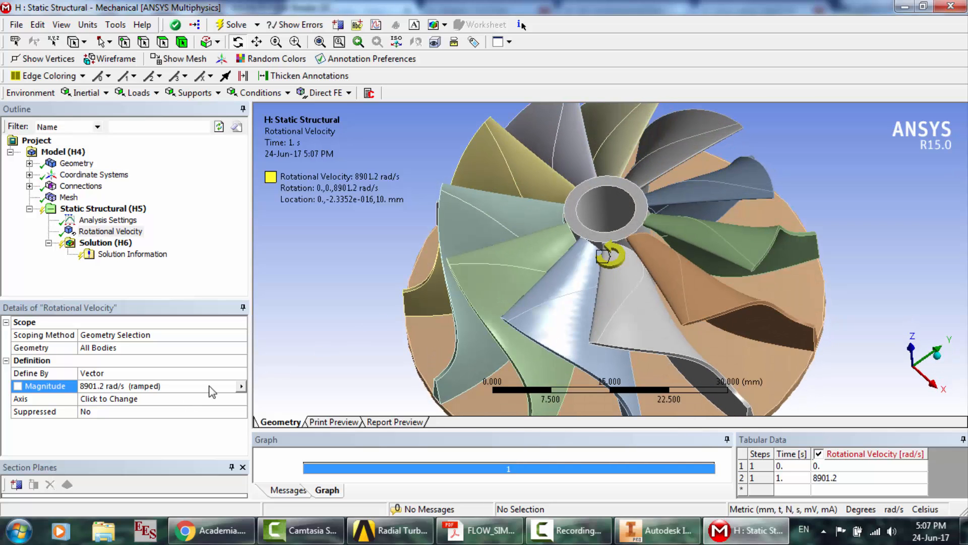
pyautogui.moveTo(579, 245); pyautogui.dragTo(533, 279)
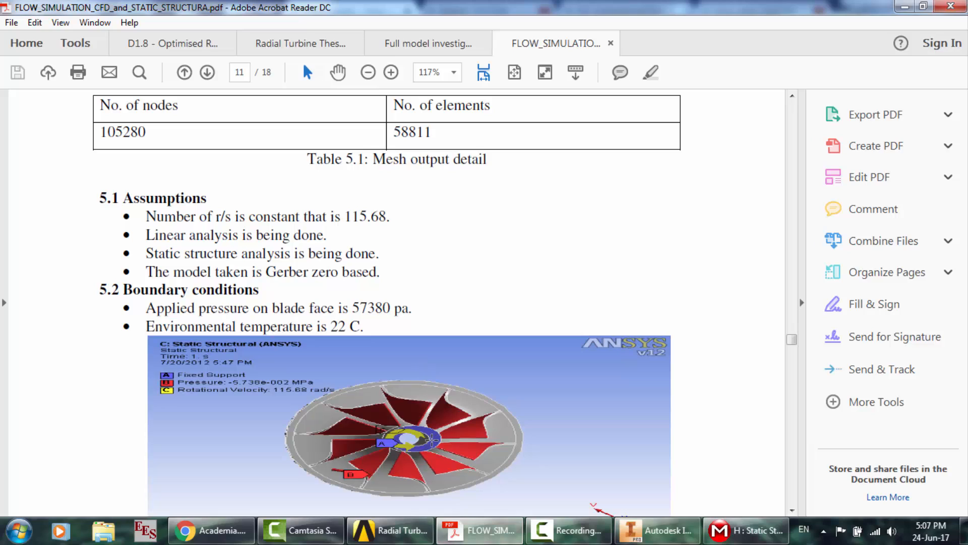
# - Review the paper's Boundary conditions section and Figure 5.2 in the PDF, and return to the rotor model in Mechanical
pyautogui.scroll(-3, 427, 403)
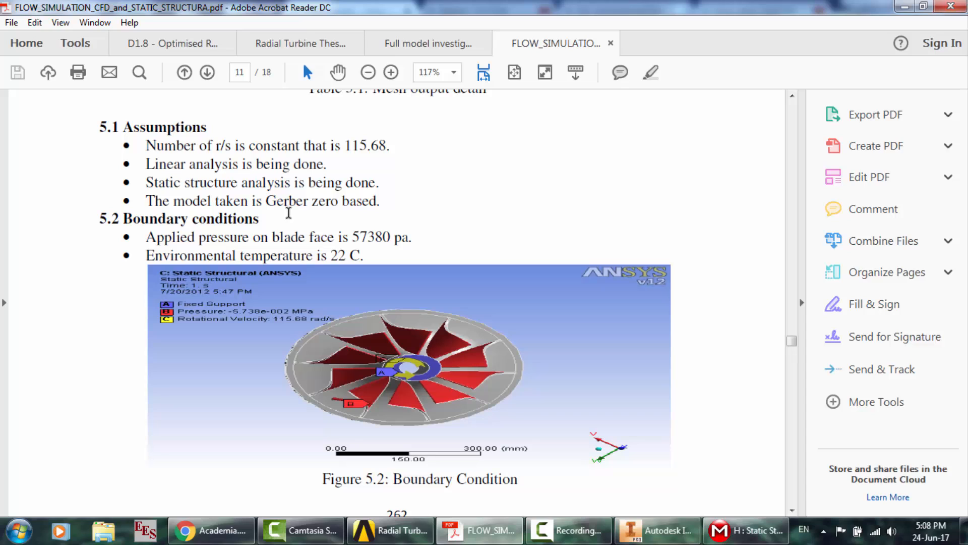
pyautogui.scroll(-2, 170, 224)
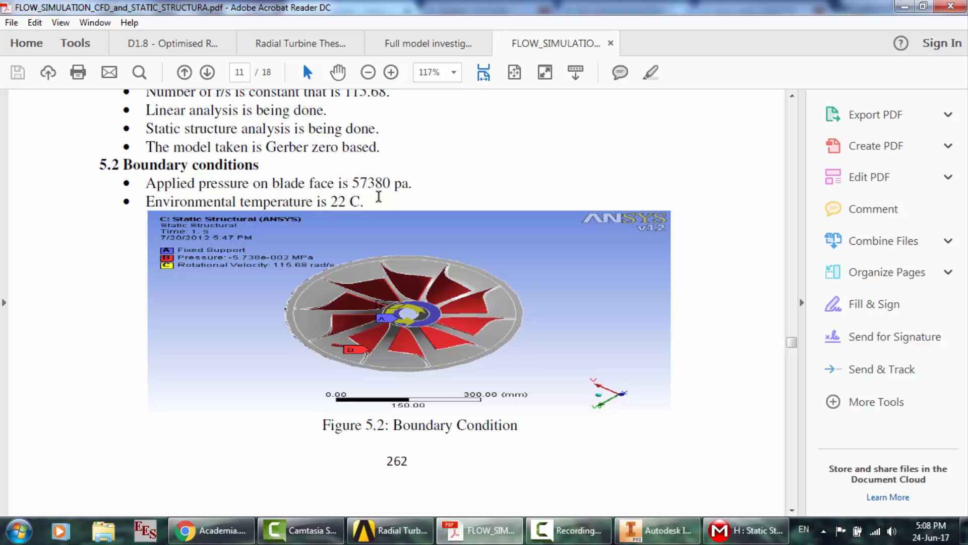
pyautogui.click(391, 73)
pyautogui.scroll(-1, 436, 210)
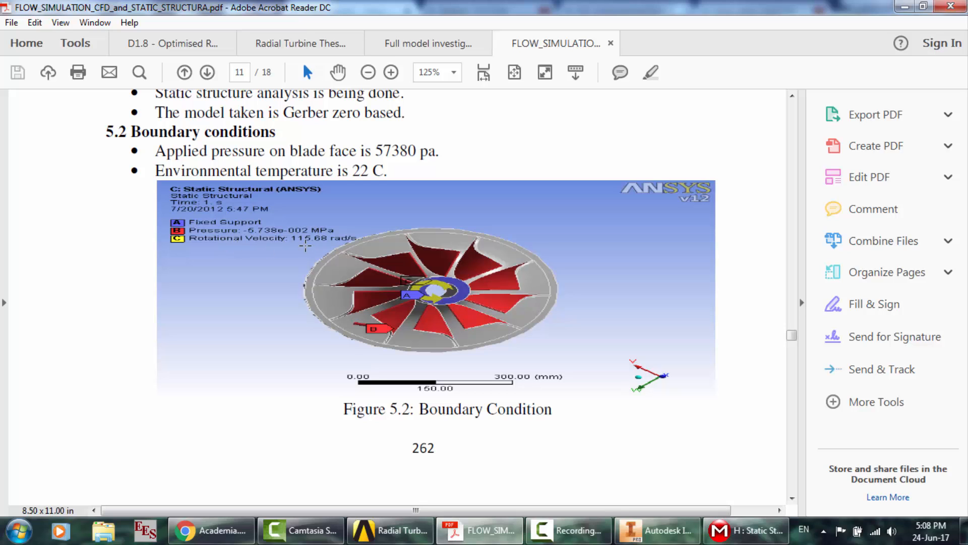
pyautogui.scroll(1, 308, 249)
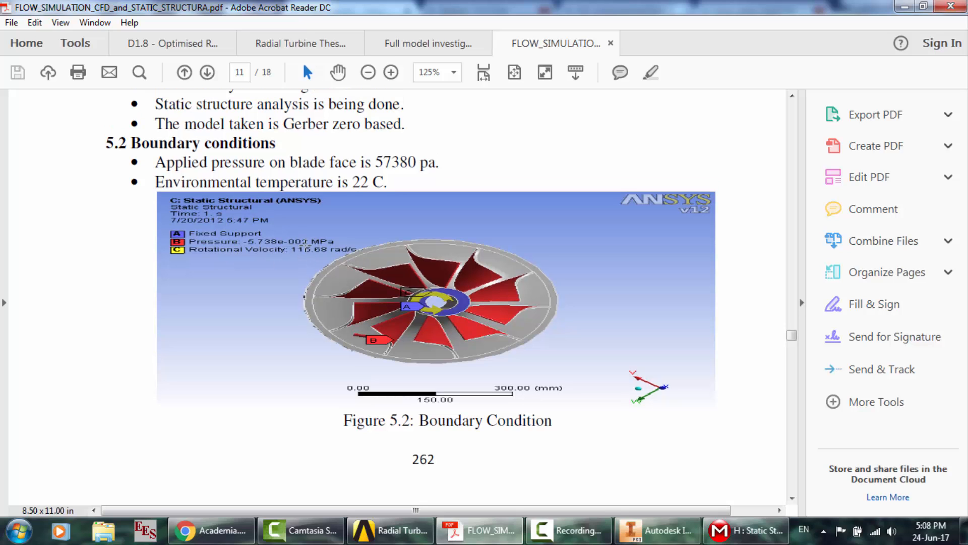
pyautogui.click(748, 528)
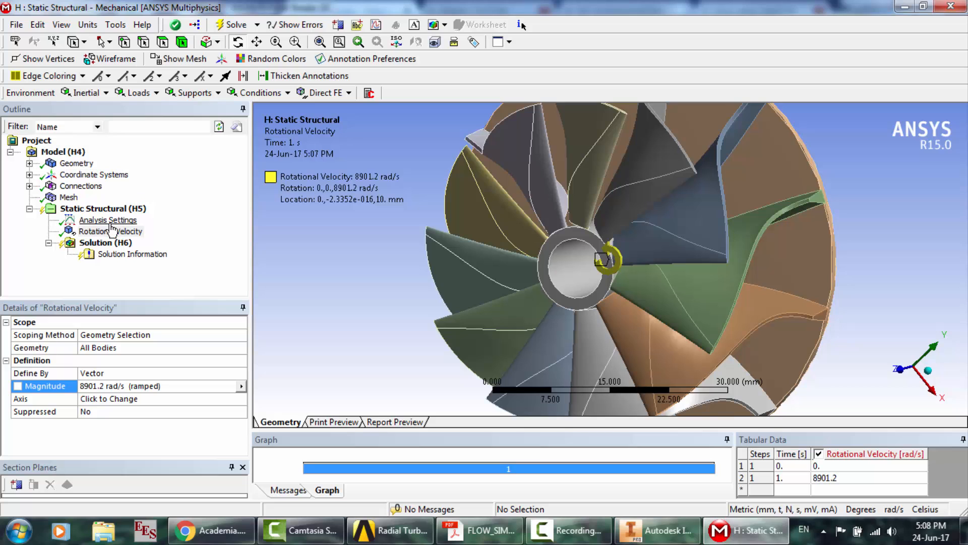
pyautogui.moveTo(542, 220); pyautogui.dragTo(566, 212, button='middle')
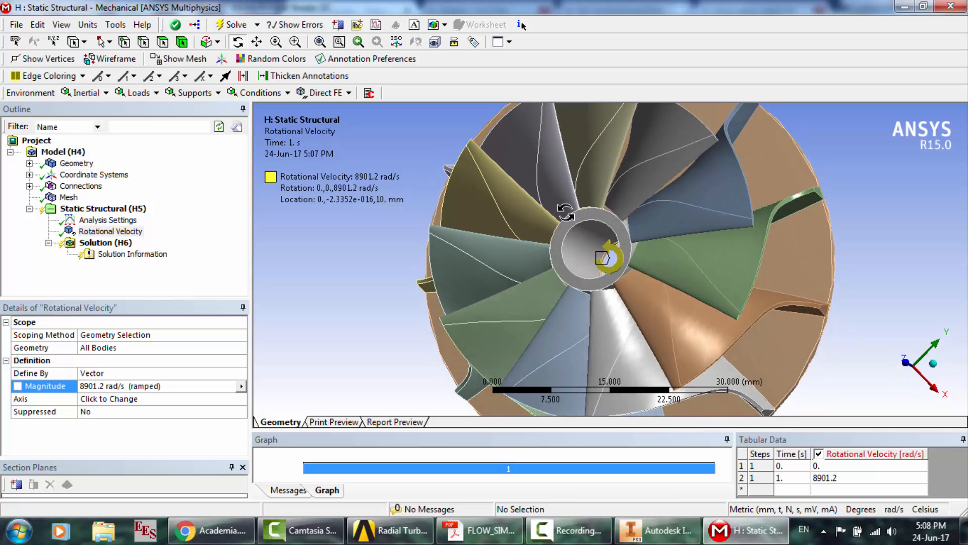
# - Add a Fixed Support to the static structural analysis and select the hub's bore, front ring face and outer surface between the blades
pyautogui.click(102, 210)
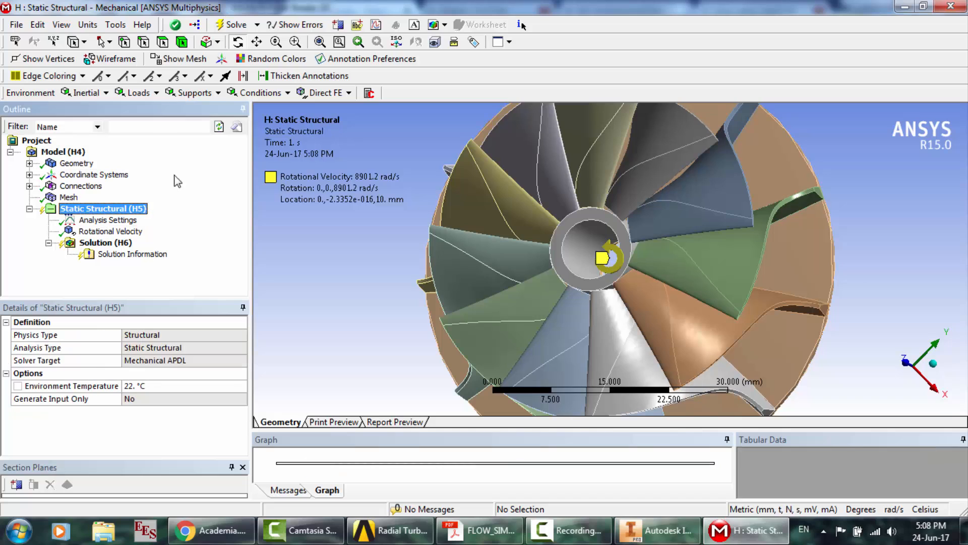
pyautogui.click(213, 94)
pyautogui.click(218, 110)
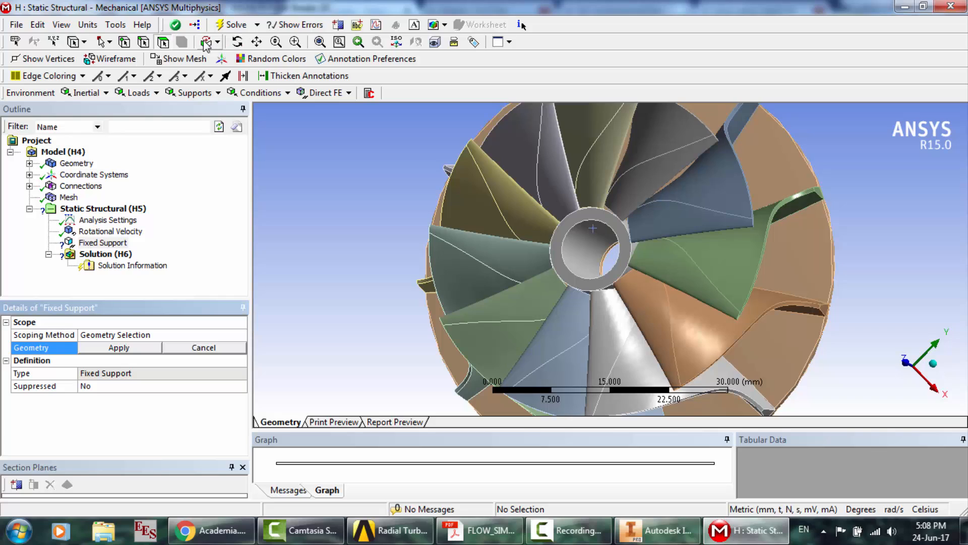
pyautogui.click(588, 254)
pyautogui.keyDown('ctrl'); pyautogui.click(559, 251); pyautogui.keyUp('ctrl')
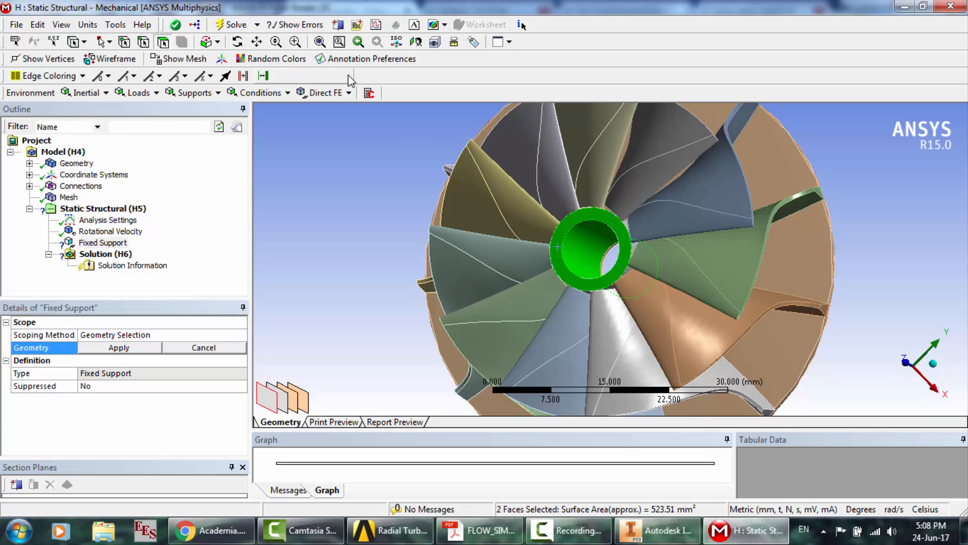
pyautogui.click(237, 42)
pyautogui.moveTo(704, 285); pyautogui.dragTo(545, 297)
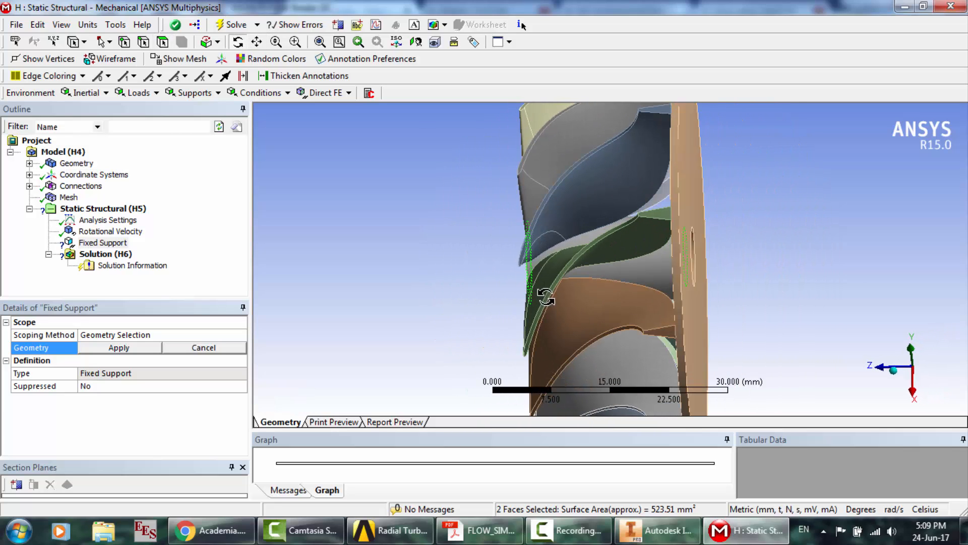
pyautogui.click(162, 42)
pyautogui.keyDown('ctrl'); pyautogui.click(648, 267); pyautogui.keyUp('ctrl')
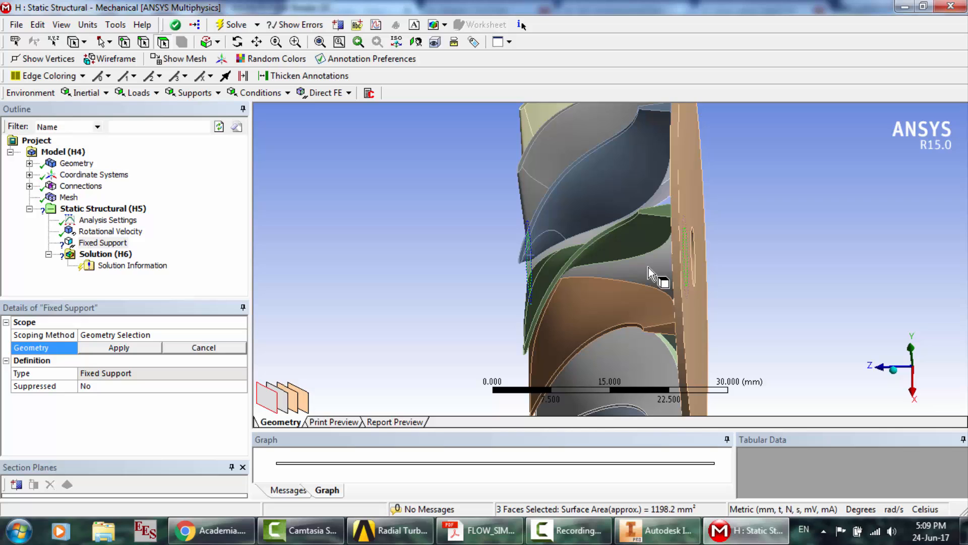
# - Add the hole's inner face at the back of the disc and apply all four faces to the Fixed Support
pyautogui.click(237, 42)
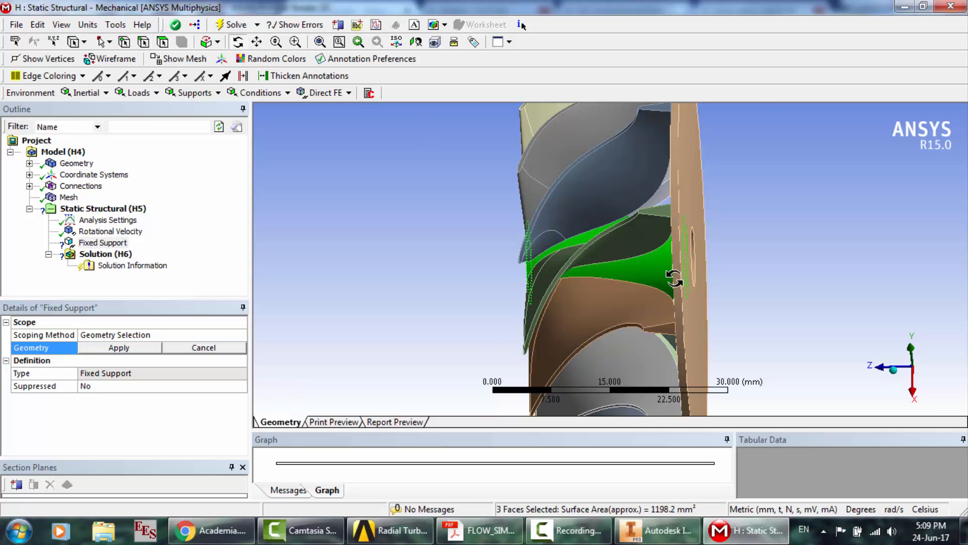
pyautogui.moveTo(668, 280); pyautogui.dragTo(597, 281)
pyautogui.scroll(3, 597, 281)
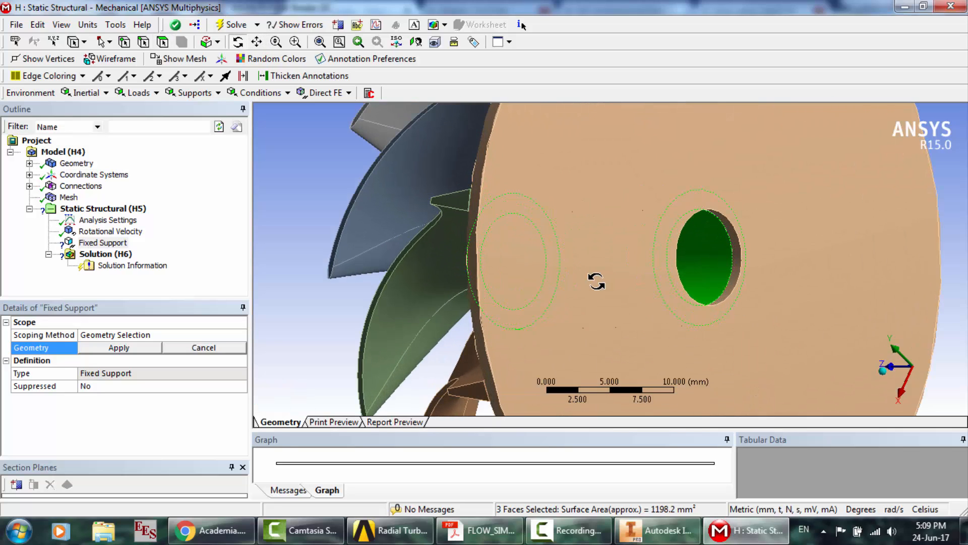
pyautogui.click(162, 42)
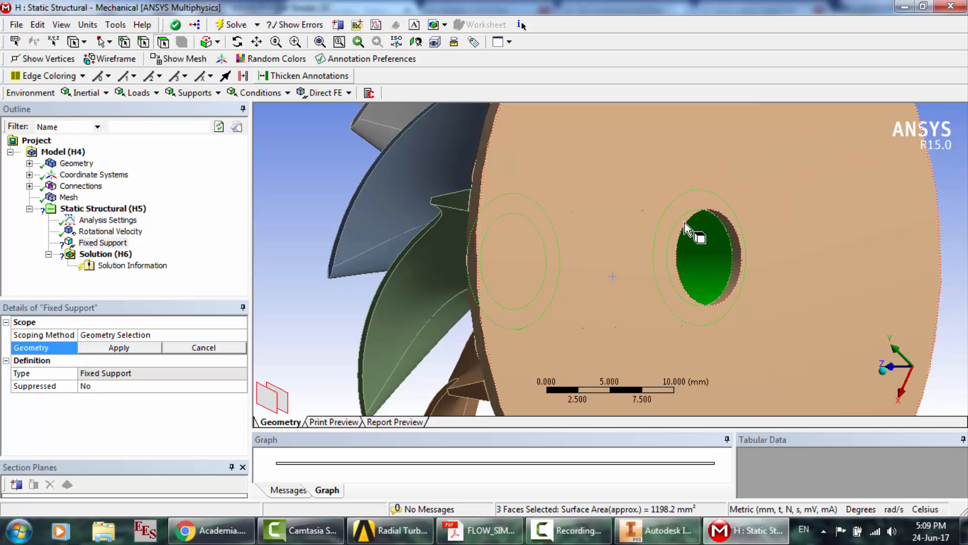
pyautogui.keyDown('ctrl'); pyautogui.click(739, 263); pyautogui.keyUp('ctrl')
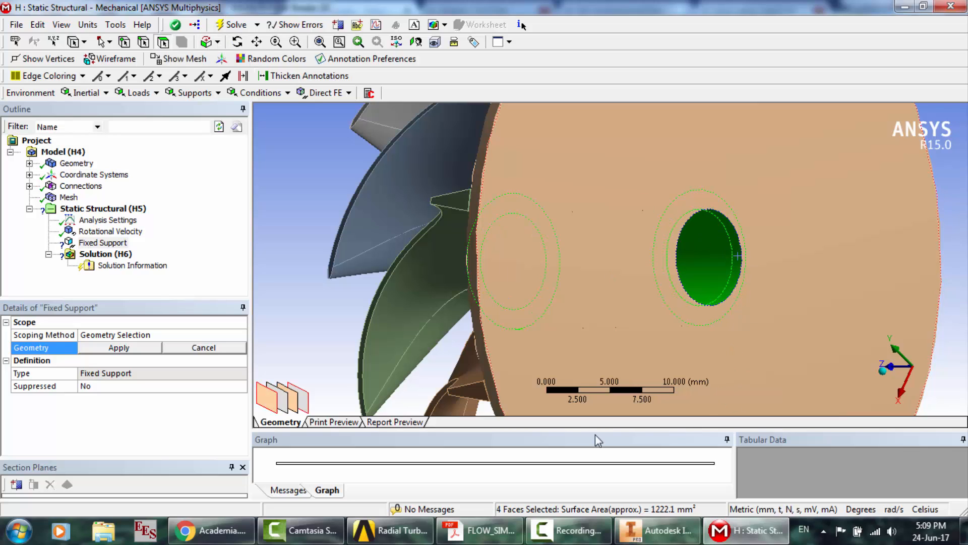
pyautogui.click(120, 349)
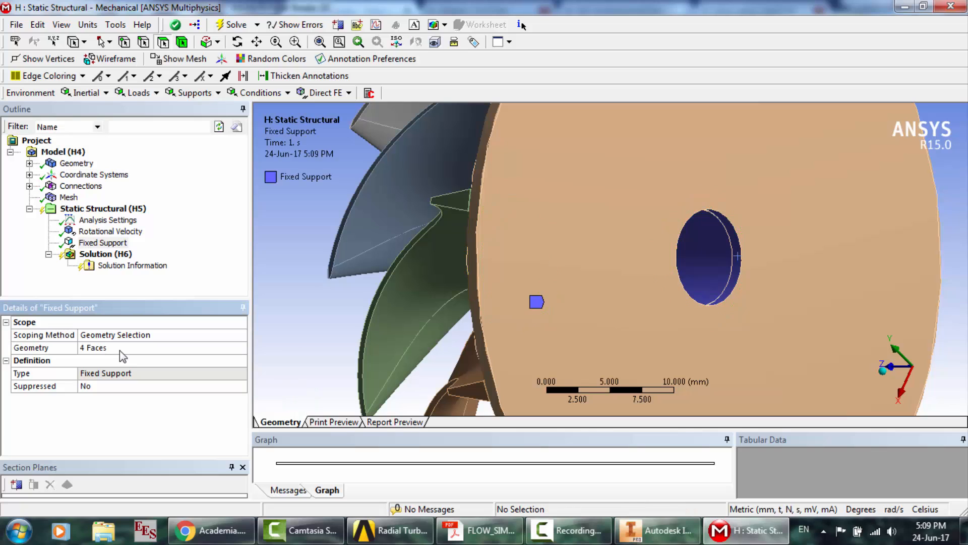
# - Check the blade boundary conditions in the FLOW_SIMULATION PDF and insert a Pressure load back in ANSYS Mechanical
pyautogui.click(480, 530)
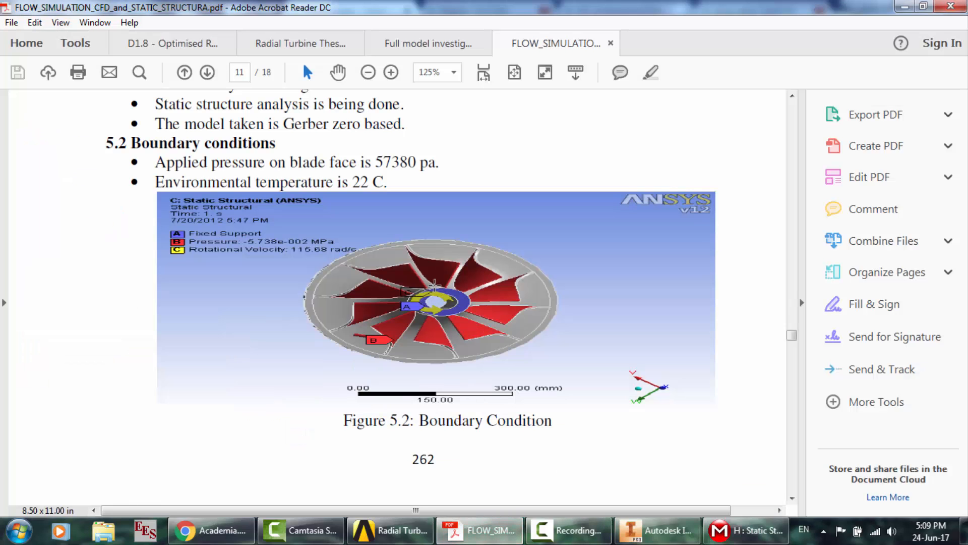
pyautogui.click(746, 530)
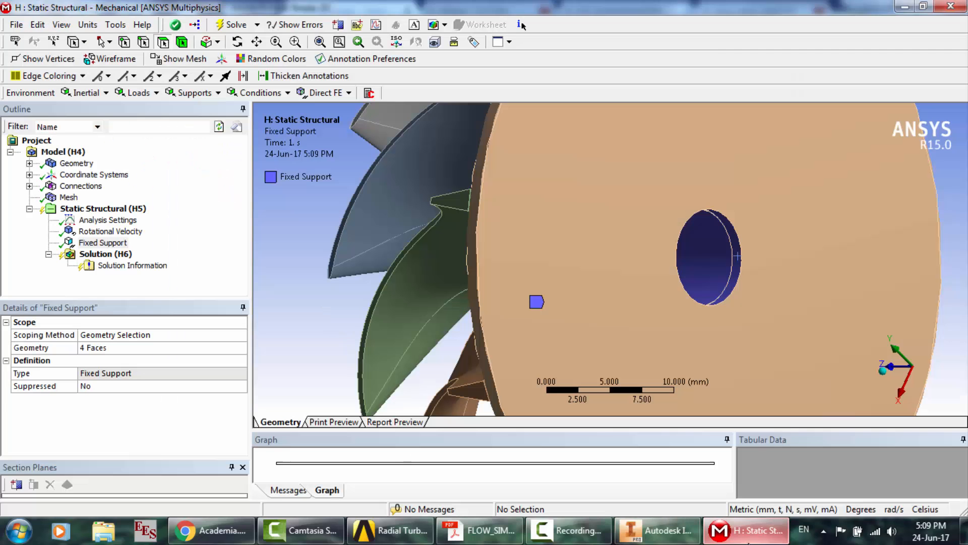
pyautogui.click(237, 42)
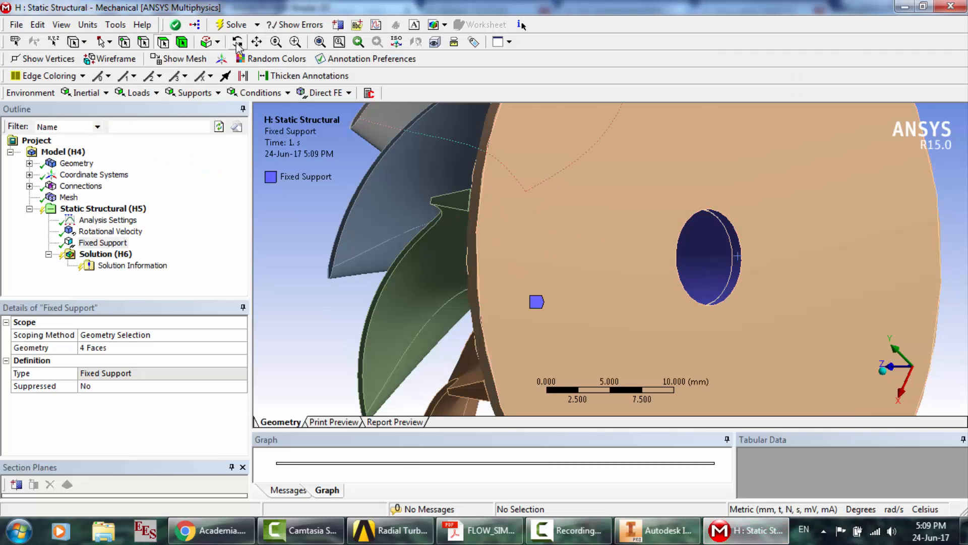
pyautogui.moveTo(612, 257); pyautogui.dragTo(800, 263)
pyautogui.moveTo(647, 241); pyautogui.dragTo(641, 227)
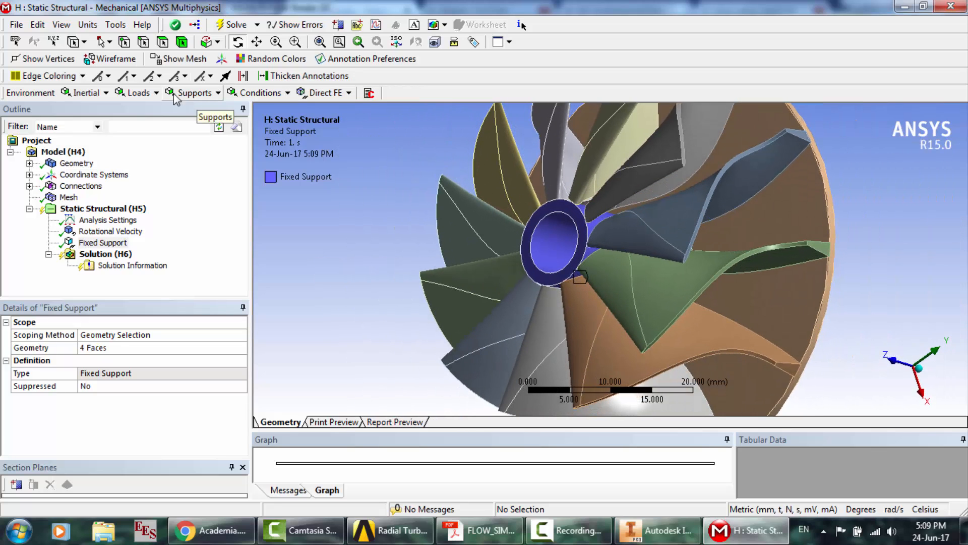
pyautogui.click(151, 95)
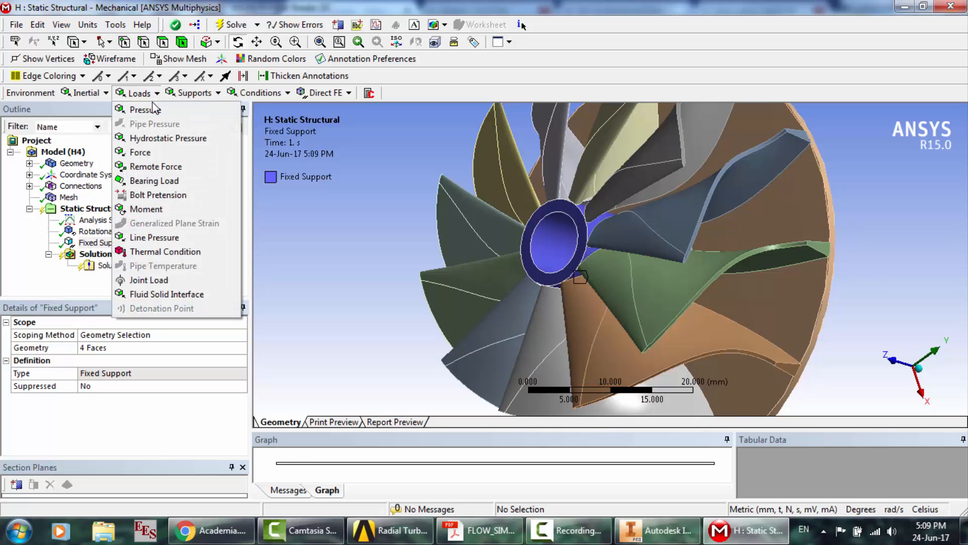
pyautogui.click(154, 111)
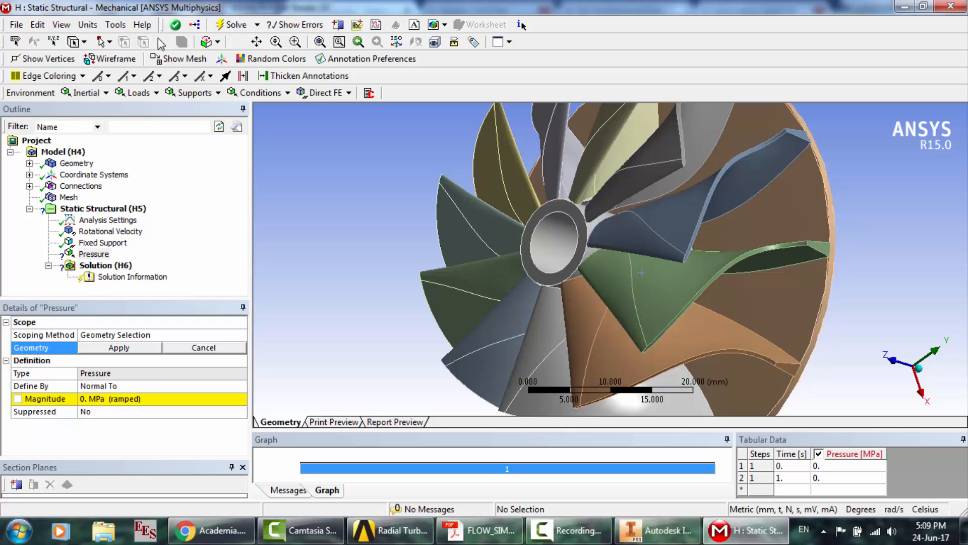
# - Select the blue blade's side faces, thin tip face and outer end face for the Pressure load
pyautogui.click(674, 237)
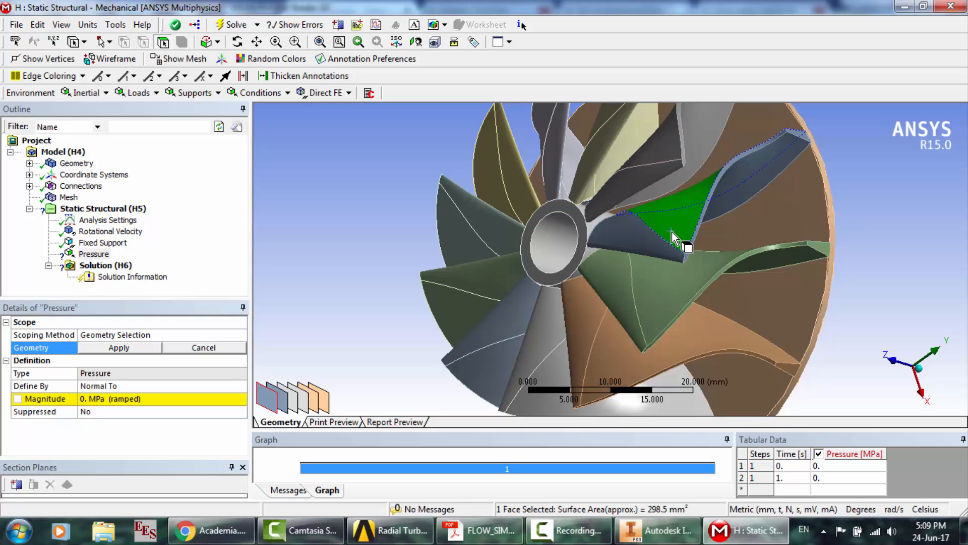
pyautogui.keyDown('ctrl'); pyautogui.click(638, 246); pyautogui.keyUp('ctrl')
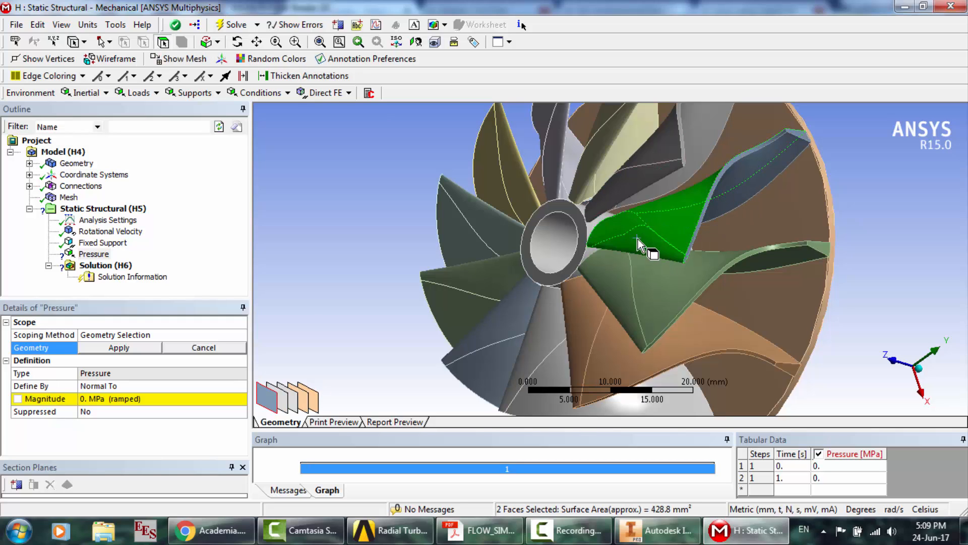
pyautogui.keyDown('ctrl'); pyautogui.click(699, 238); pyautogui.keyUp('ctrl')
pyautogui.keyDown('ctrl'); pyautogui.click(729, 202); pyautogui.keyUp('ctrl')
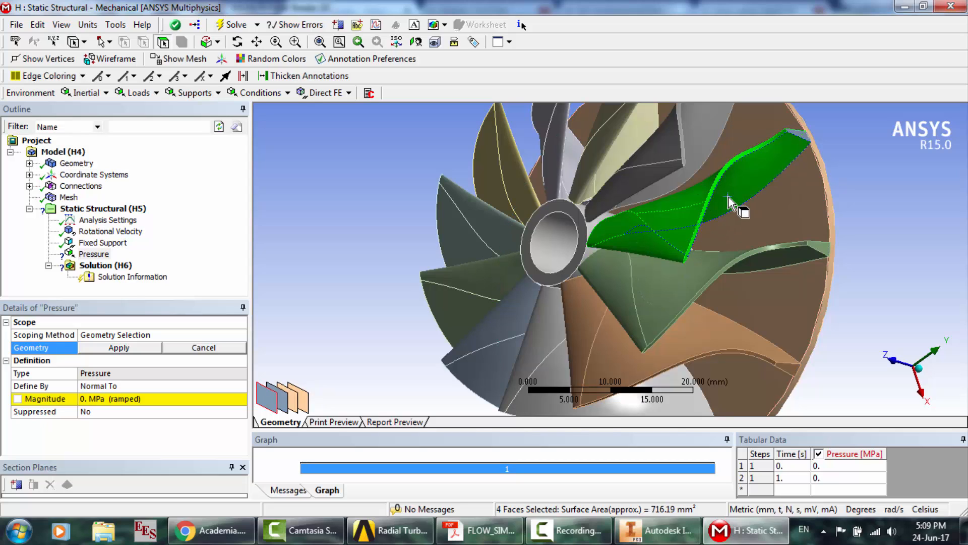
pyautogui.keyDown('ctrl'); pyautogui.click(796, 138); pyautogui.keyUp('ctrl')
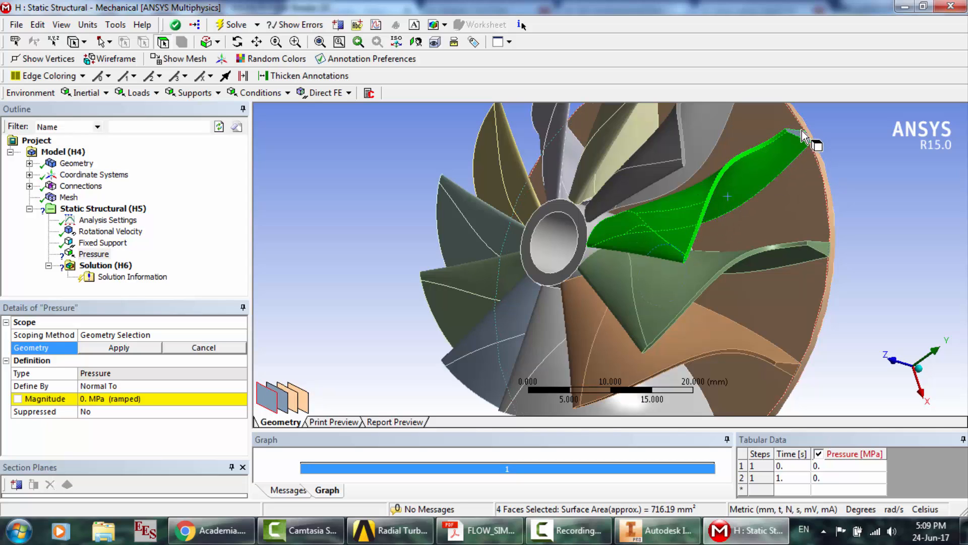
# - Add the faces of the green blade and the side faces of the neighbouring orange blade, leaving the disc out of the selection
pyautogui.keyDown('ctrl'); pyautogui.click(798, 249); pyautogui.keyUp('ctrl')
pyautogui.keyDown('ctrl'); pyautogui.click(819, 246); pyautogui.keyUp('ctrl')
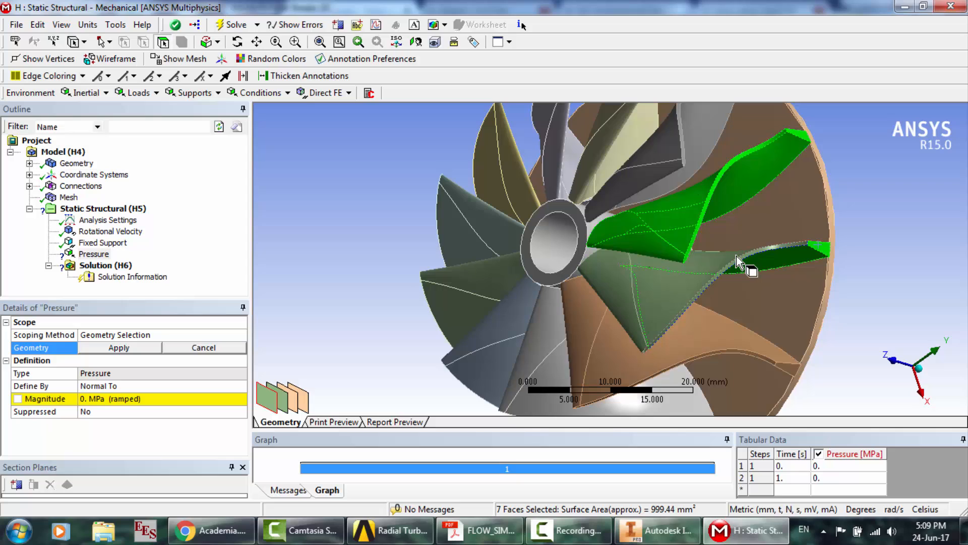
pyautogui.keyDown('ctrl'); pyautogui.click(698, 264); pyautogui.keyUp('ctrl')
pyautogui.keyDown('ctrl'); pyautogui.click(699, 296); pyautogui.keyUp('ctrl')
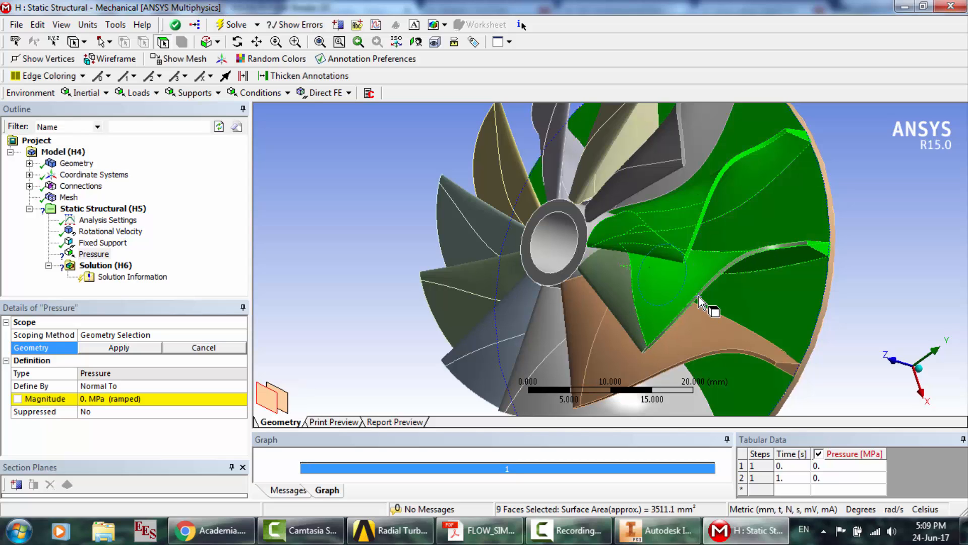
pyautogui.keyDown('ctrl'); pyautogui.click(699, 296); pyautogui.keyUp('ctrl')
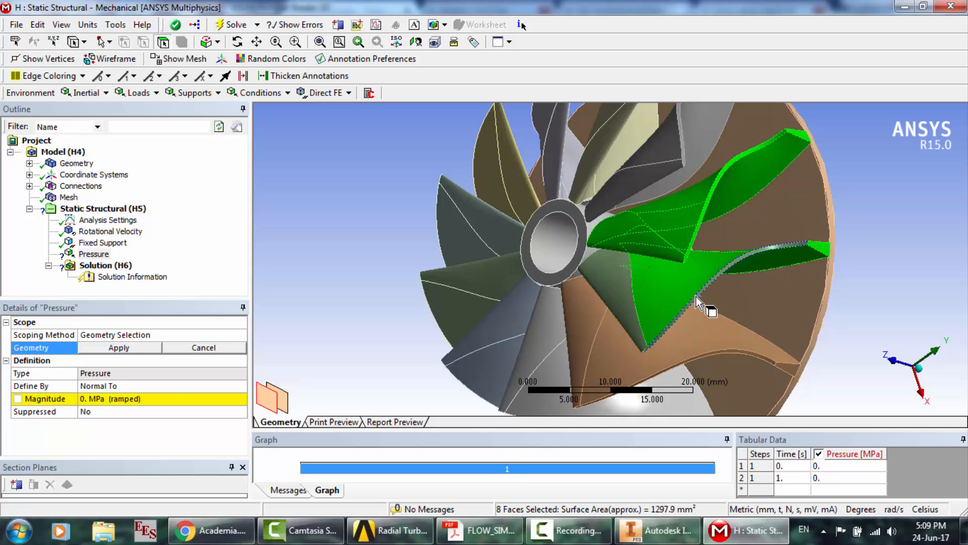
pyautogui.keyDown('ctrl'); pyautogui.click(614, 302); pyautogui.keyUp('ctrl')
pyautogui.keyDown('ctrl'); pyautogui.click(595, 326); pyautogui.keyUp('ctrl')
pyautogui.keyDown('ctrl'); pyautogui.click(625, 344); pyautogui.keyUp('ctrl')
pyautogui.keyDown('ctrl'); pyautogui.click(634, 348); pyautogui.keyUp('ctrl')
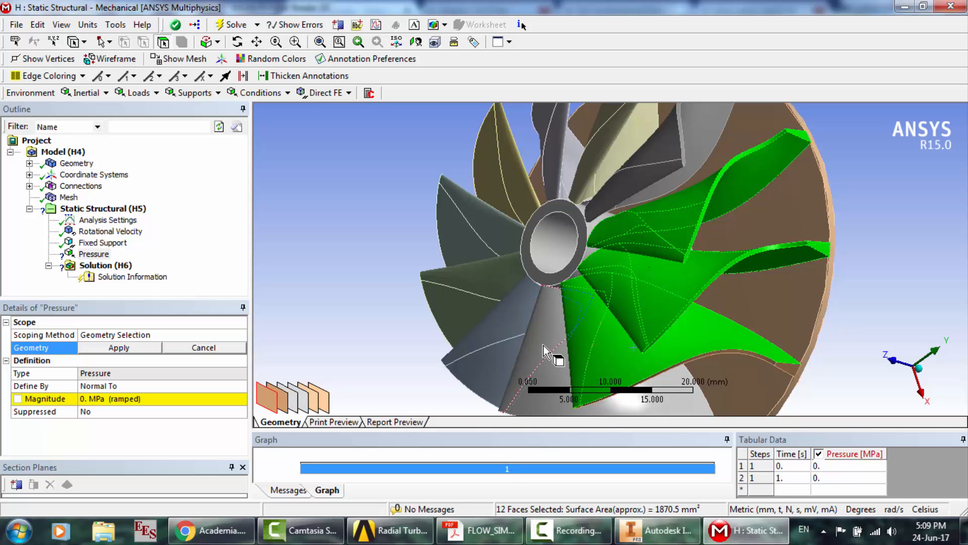
# - Add one side of the blades that follow clockwise around the hub to the pressure selection
pyautogui.keyDown('ctrl'); pyautogui.click(520, 341); pyautogui.keyUp('ctrl')
pyautogui.keyDown('ctrl'); pyautogui.click(474, 288); pyautogui.keyUp('ctrl')
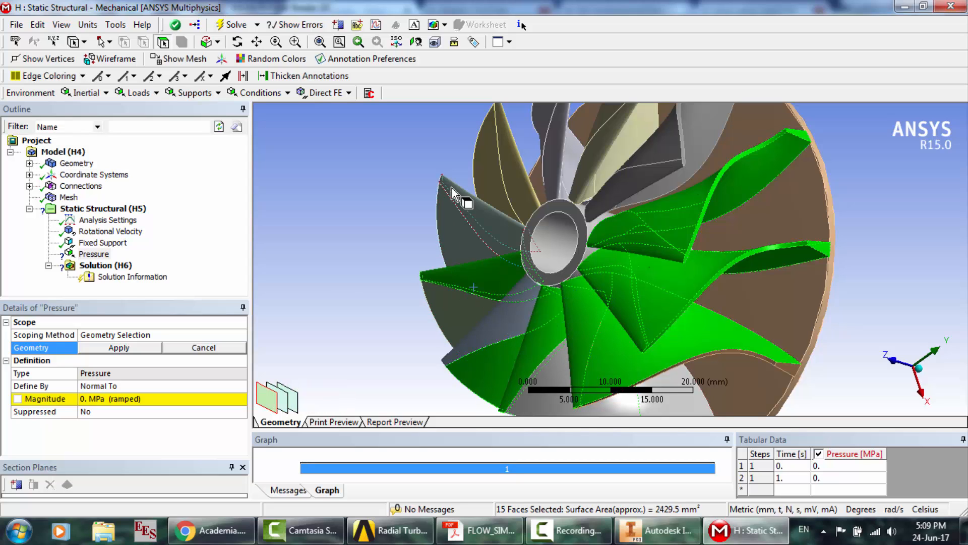
pyautogui.keyDown('ctrl'); pyautogui.click(456, 192); pyautogui.keyUp('ctrl')
pyautogui.keyDown('ctrl'); pyautogui.click(493, 162); pyautogui.keyUp('ctrl')
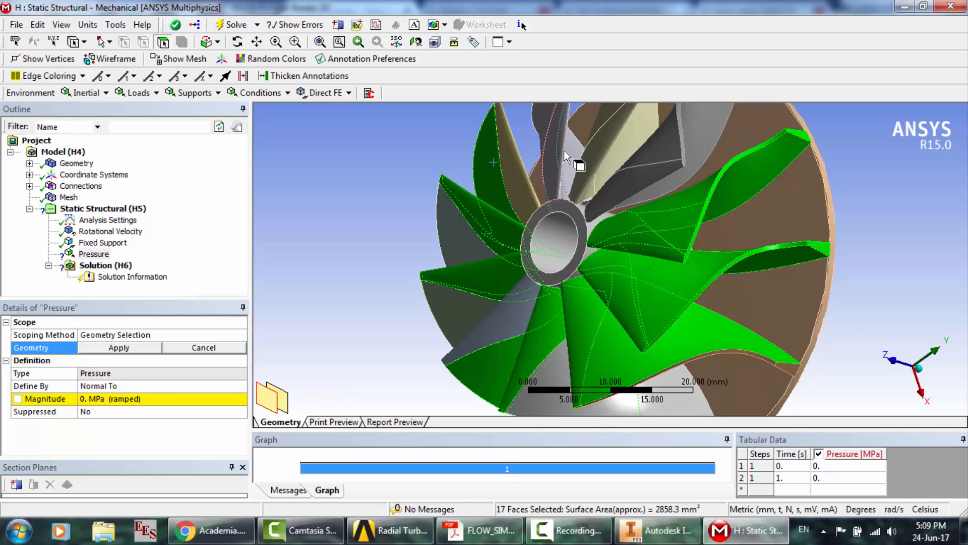
pyautogui.keyDown('ctrl'); pyautogui.click(625, 143); pyautogui.keyUp('ctrl')
# - Extend the pressure selection with the unselected side faces of the blades around the rest of the wheel
pyautogui.scroll(-3, 625, 139)
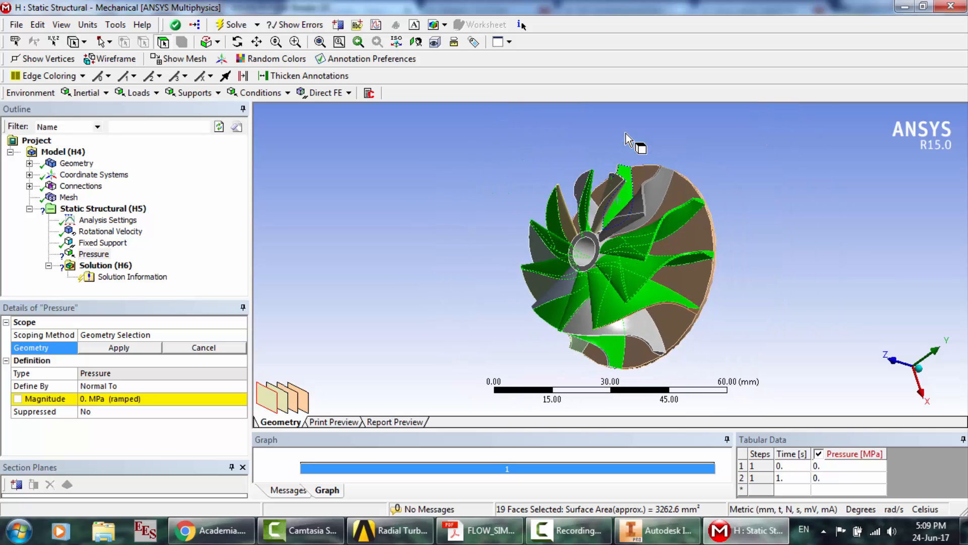
pyautogui.keyDown('ctrl'); pyautogui.click(652, 196); pyautogui.keyUp('ctrl')
pyautogui.keyDown('ctrl'); pyautogui.click(615, 189); pyautogui.keyUp('ctrl')
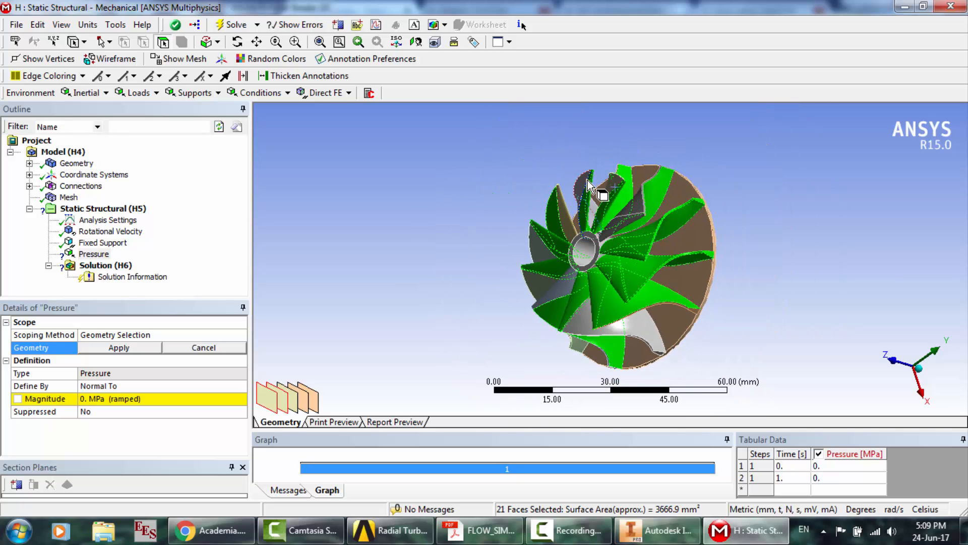
pyautogui.keyDown('ctrl'); pyautogui.click(585, 181); pyautogui.keyUp('ctrl')
pyautogui.keyDown('ctrl'); pyautogui.click(569, 223); pyautogui.keyUp('ctrl')
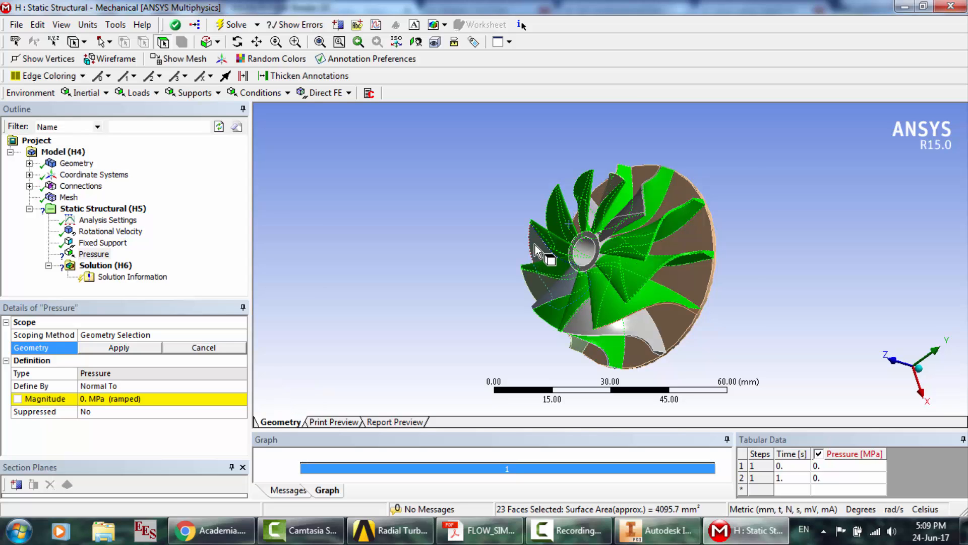
pyautogui.keyDown('ctrl'); pyautogui.click(543, 255); pyautogui.keyUp('ctrl')
pyautogui.keyDown('ctrl'); pyautogui.click(555, 285); pyautogui.keyUp('ctrl')
pyautogui.keyDown('ctrl'); pyautogui.click(587, 325); pyautogui.keyUp('ctrl')
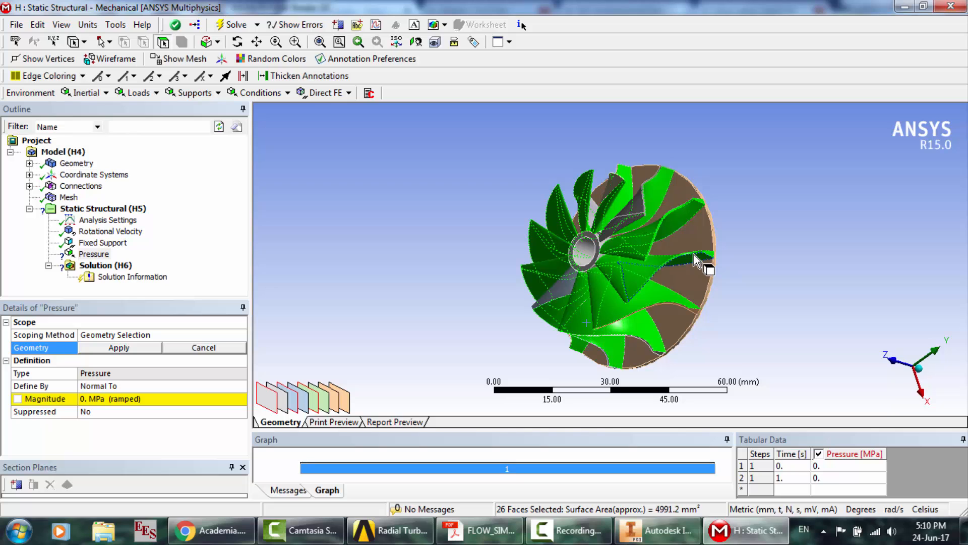
# - Add the still unselected side faces of three neighbouring blades on this side of the wheel to the pressure selection
pyautogui.click(238, 41)
pyautogui.moveTo(656, 276); pyautogui.dragTo(720, 212)
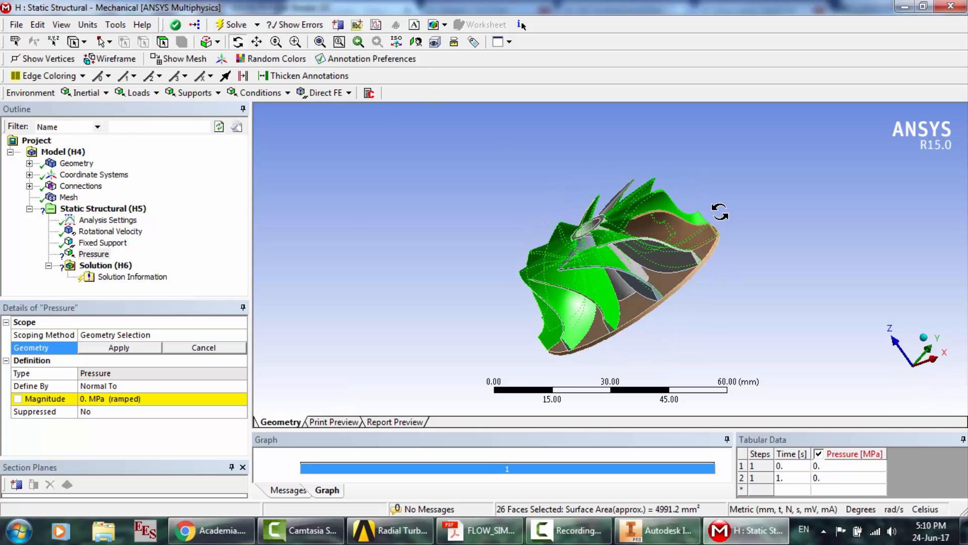
pyautogui.scroll(6, 720, 212)
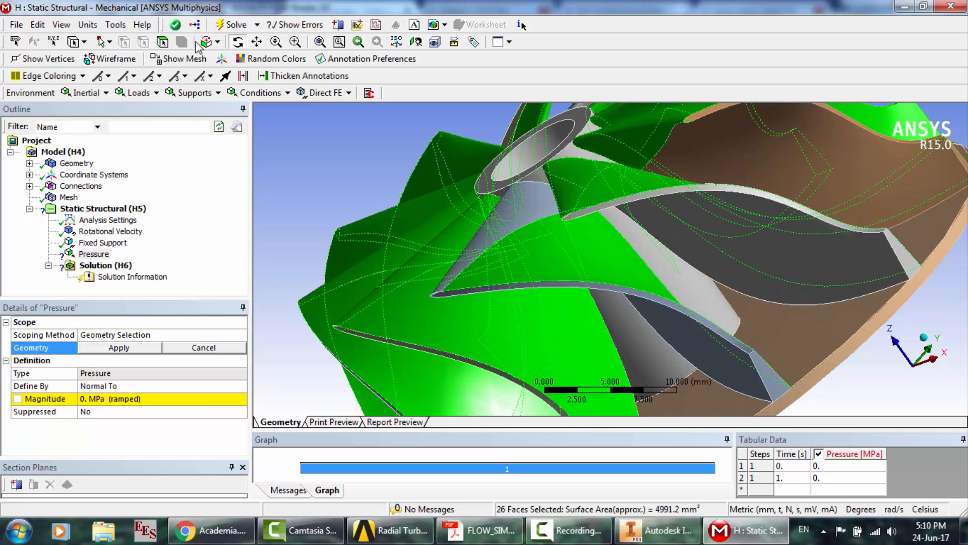
pyautogui.keyDown('ctrl'); pyautogui.click(512, 213); pyautogui.keyUp('ctrl')
pyautogui.keyDown('ctrl'); pyautogui.click(686, 293); pyautogui.keyUp('ctrl')
pyautogui.keyDown('ctrl'); pyautogui.click(756, 258); pyautogui.keyUp('ctrl')
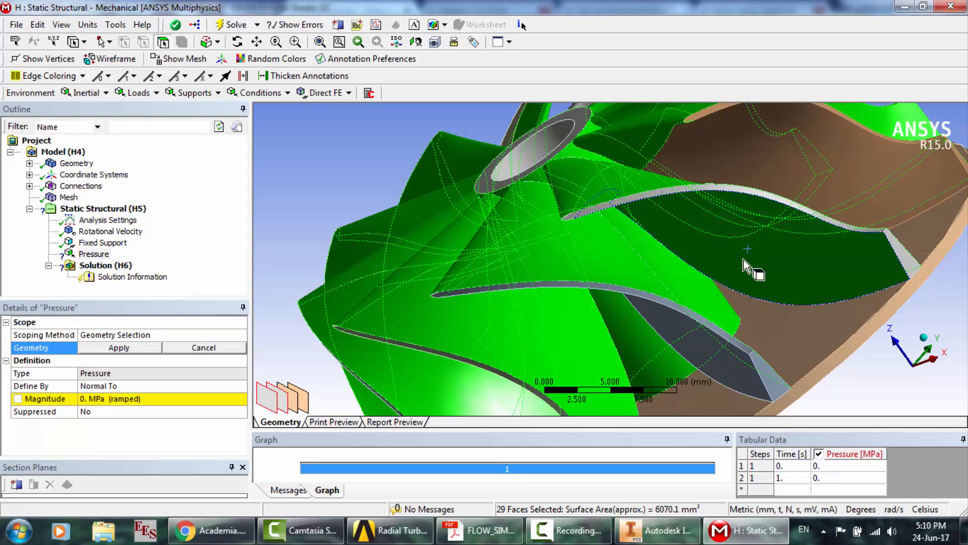
# - Add the lower blade's dark side face, thin tip face and outer end face, plus the outer end face of the blade above
pyautogui.keyDown('ctrl'); pyautogui.click(731, 353); pyautogui.keyUp('ctrl')
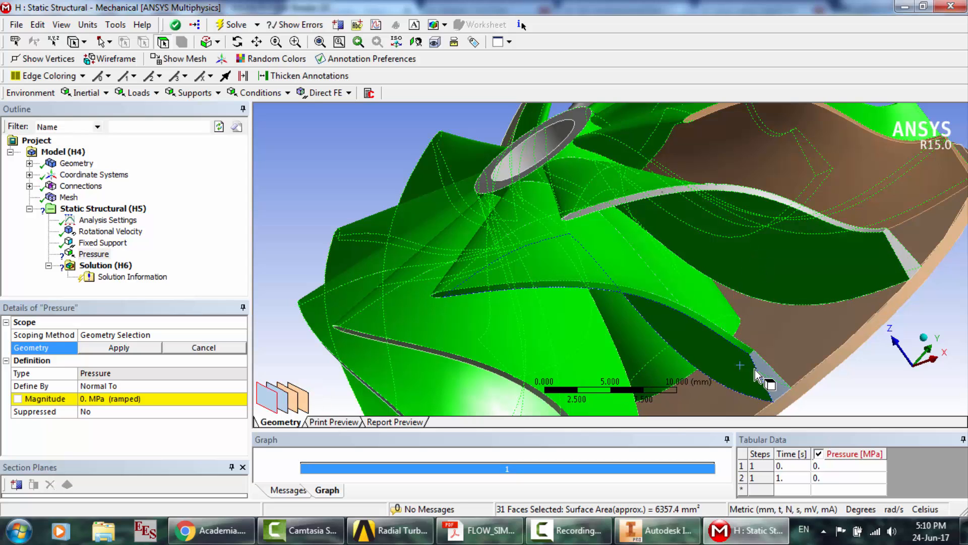
pyautogui.keyDown('ctrl'); pyautogui.click(775, 382); pyautogui.keyUp('ctrl')
pyautogui.keyDown('ctrl'); pyautogui.click(775, 377); pyautogui.keyUp('ctrl')
pyautogui.keyDown('ctrl'); pyautogui.click(905, 255); pyautogui.keyUp('ctrl')
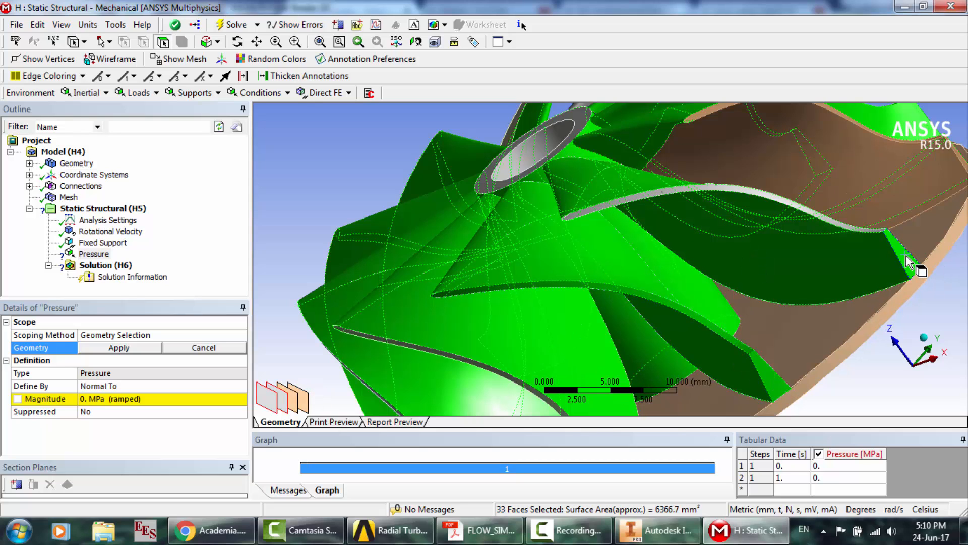
# - Add the upper blade's thin tip face, the large side face behind it, and the thin tip faces of the two lowest blades
pyautogui.keyDown('ctrl'); pyautogui.click(822, 160); pyautogui.keyUp('ctrl')
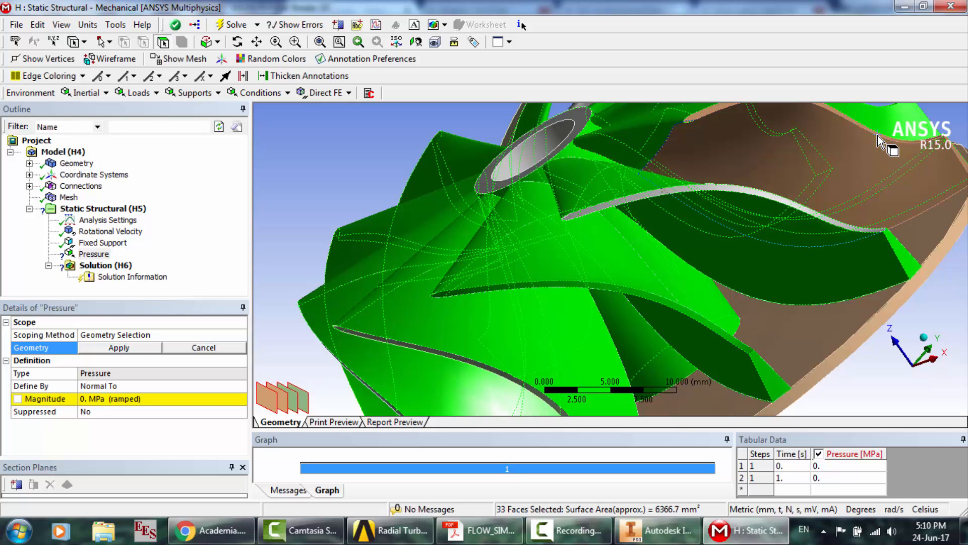
pyautogui.keyDown('ctrl'); pyautogui.click(651, 205); pyautogui.keyUp('ctrl')
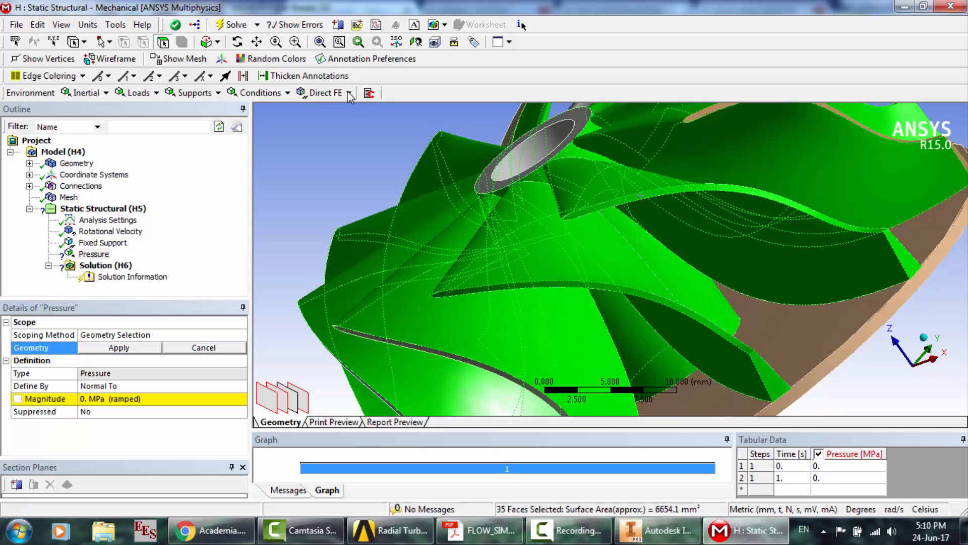
pyautogui.keyDown('ctrl'); pyautogui.click(378, 342); pyautogui.keyUp('ctrl')
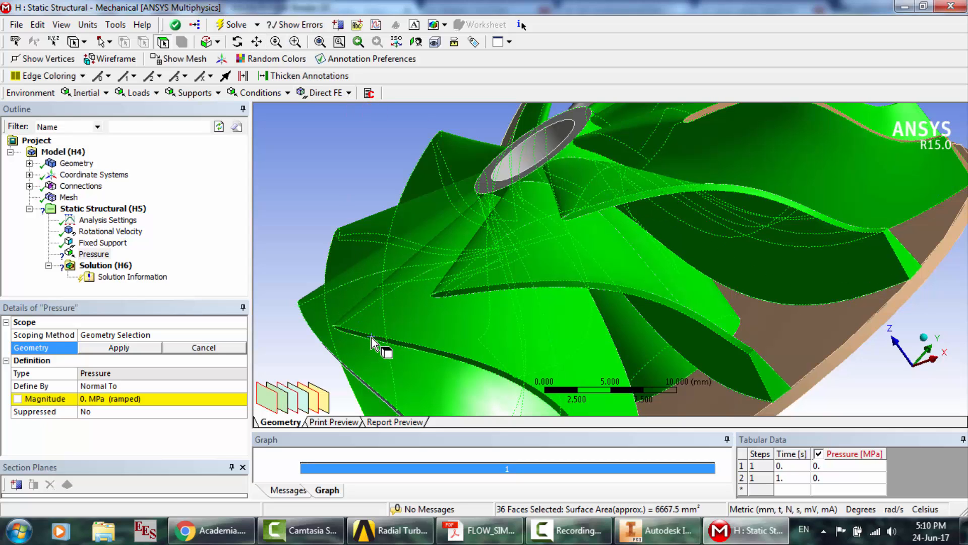
pyautogui.keyDown('ctrl'); pyautogui.click(378, 401); pyautogui.keyUp('ctrl')
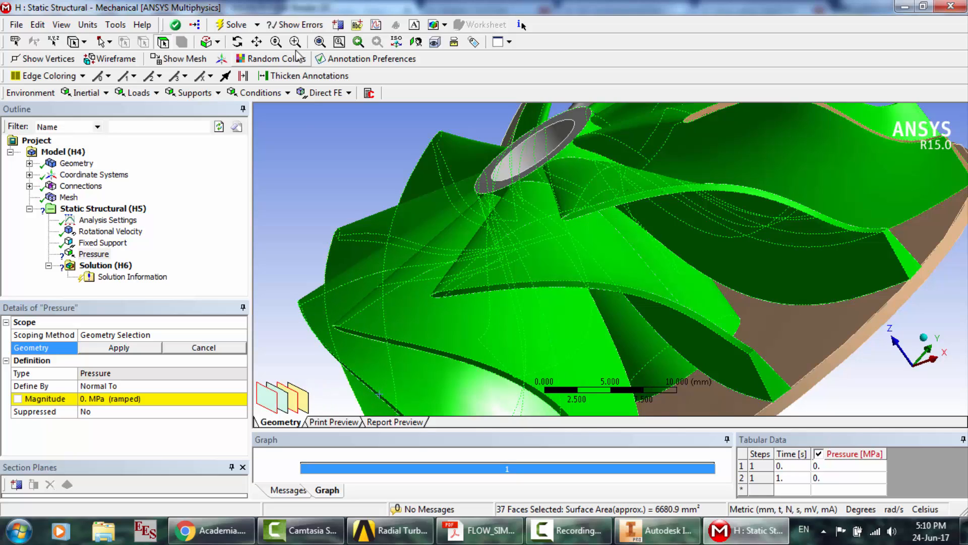
# - Add the brown thin tip face of the foreground blade to the pressure selection
pyautogui.click(238, 42)
pyautogui.moveTo(595, 263); pyautogui.dragTo(615, 260)
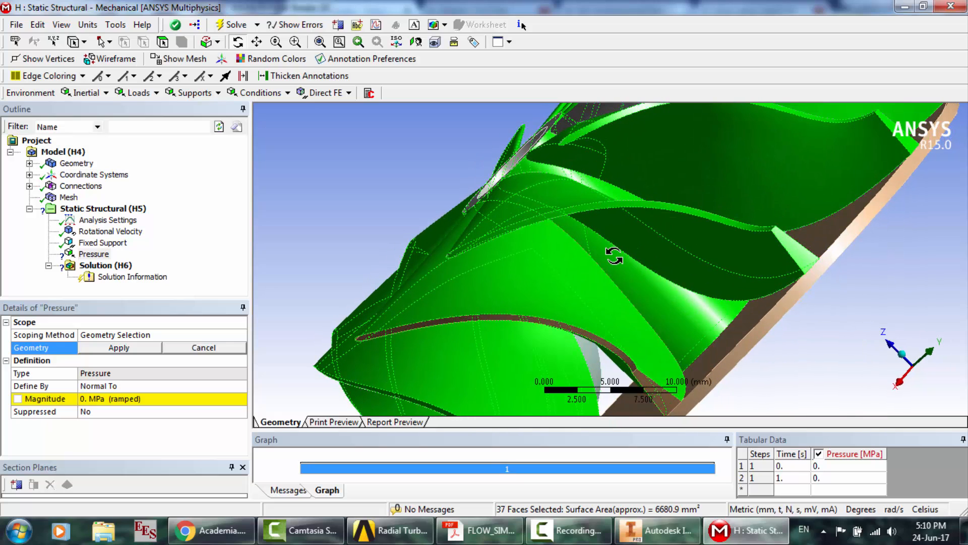
pyautogui.click(162, 42)
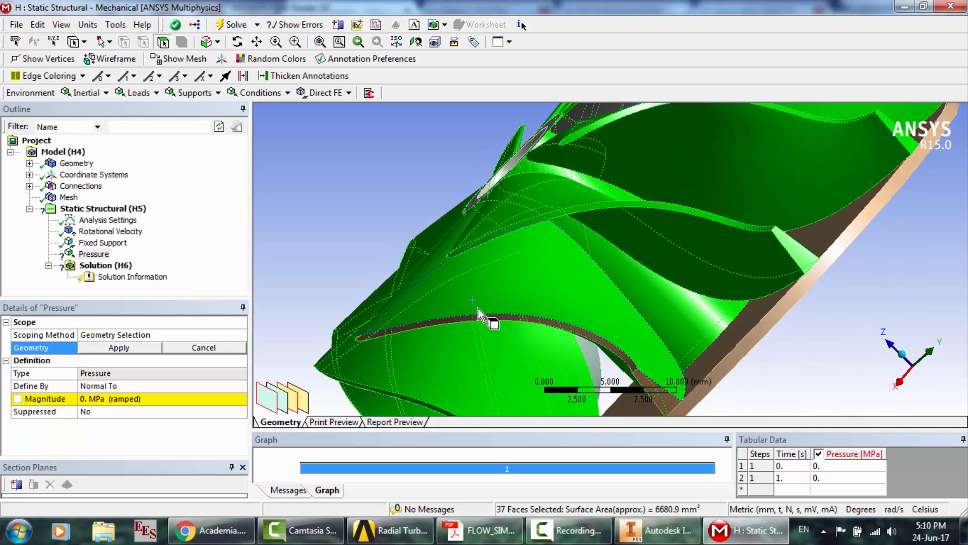
pyautogui.keyDown('ctrl'); pyautogui.click(466, 322); pyautogui.keyUp('ctrl')
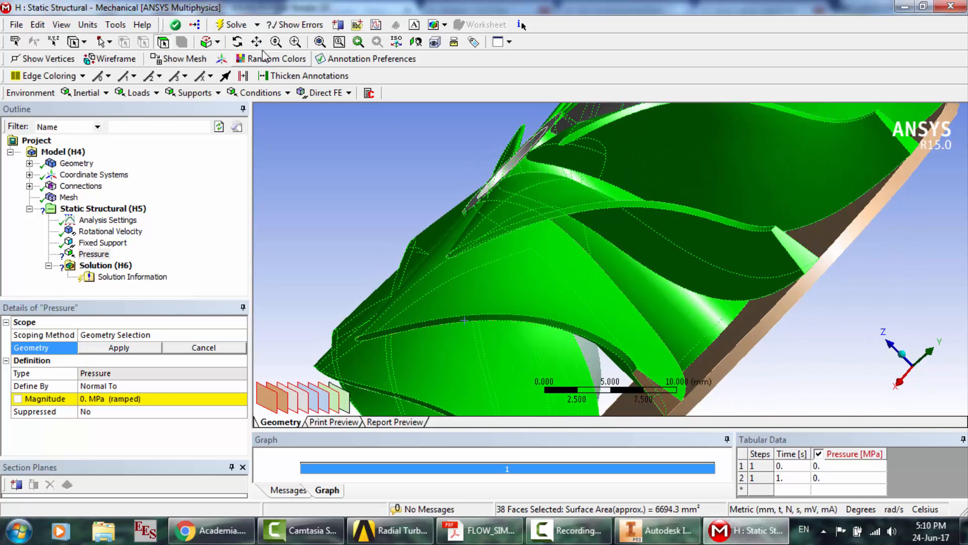
# - Add the grey side face, thin tip face and outer end face of the middle blade, keeping its neighbour's side face selected
pyautogui.click(238, 42)
pyautogui.moveTo(702, 203); pyautogui.dragTo(599, 250)
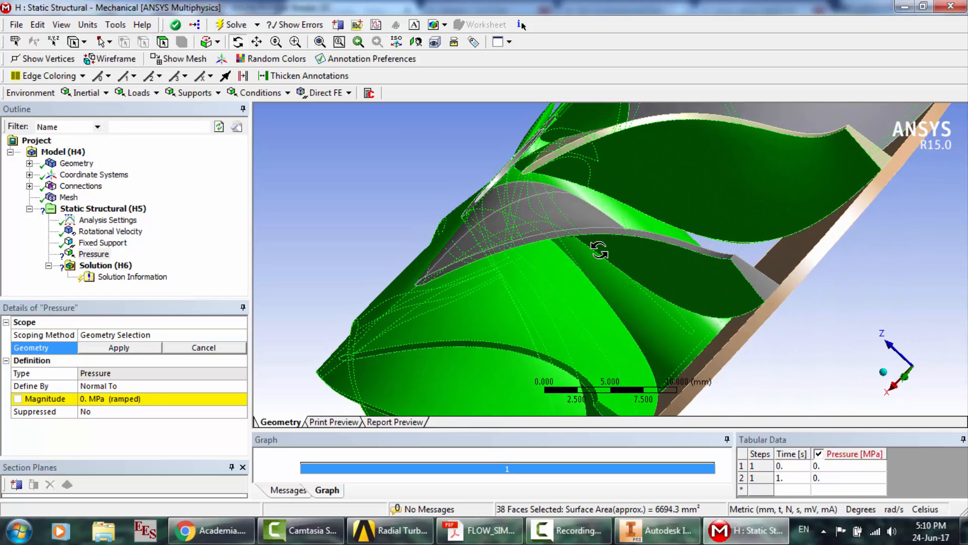
pyautogui.click(163, 42)
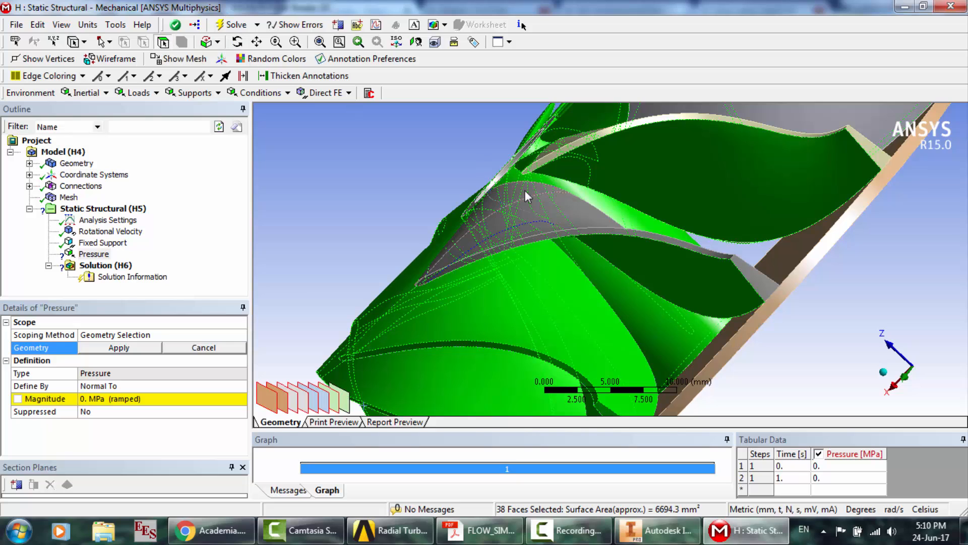
pyautogui.keyDown('ctrl'); pyautogui.click(516, 225); pyautogui.keyUp('ctrl')
pyautogui.keyDown('ctrl'); pyautogui.click(468, 264); pyautogui.keyUp('ctrl')
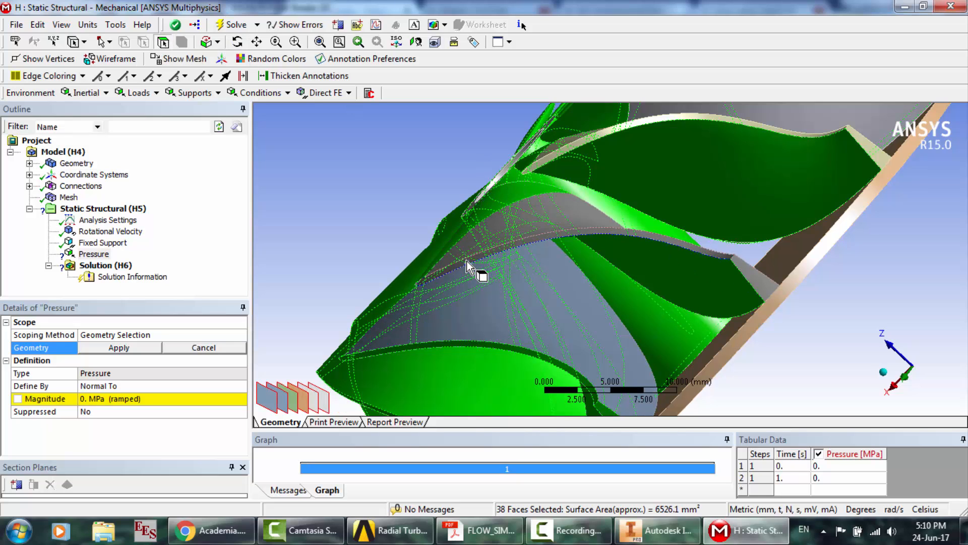
pyautogui.keyDown('ctrl'); pyautogui.click(467, 260); pyautogui.keyUp('ctrl')
pyautogui.keyDown('ctrl'); pyautogui.click(495, 280); pyautogui.keyUp('ctrl')
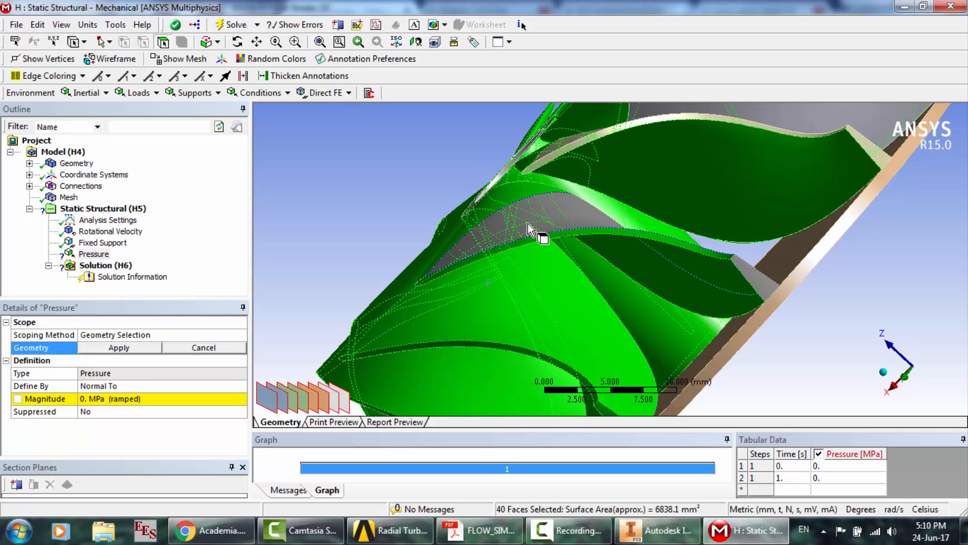
pyautogui.keyDown('ctrl'); pyautogui.click(529, 223); pyautogui.keyUp('ctrl')
pyautogui.keyDown('ctrl'); pyautogui.click(751, 282); pyautogui.keyUp('ctrl')
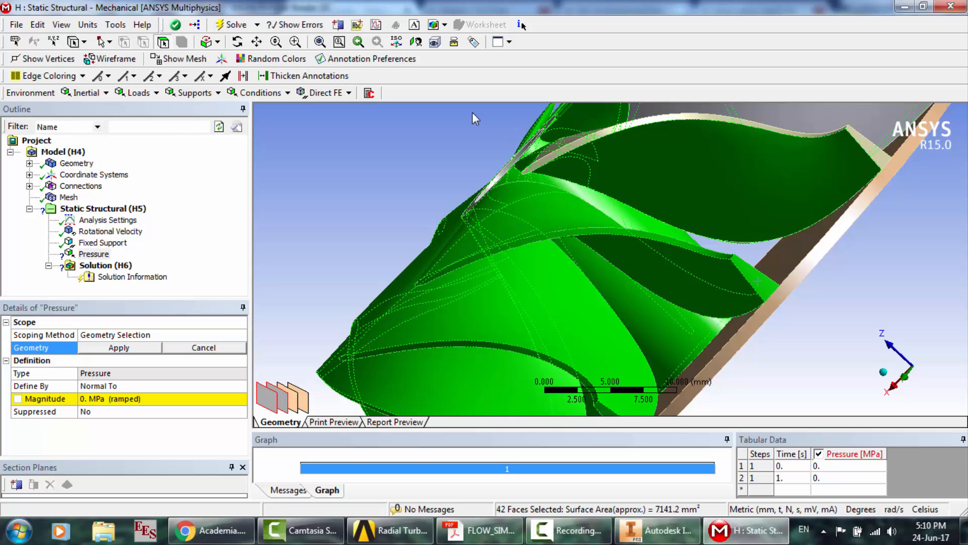
# - Add the beige blade's side face, thin tip face and outer end face, keeping its already selected opposite side
pyautogui.click(237, 42)
pyautogui.moveTo(642, 210); pyautogui.dragTo(550, 247)
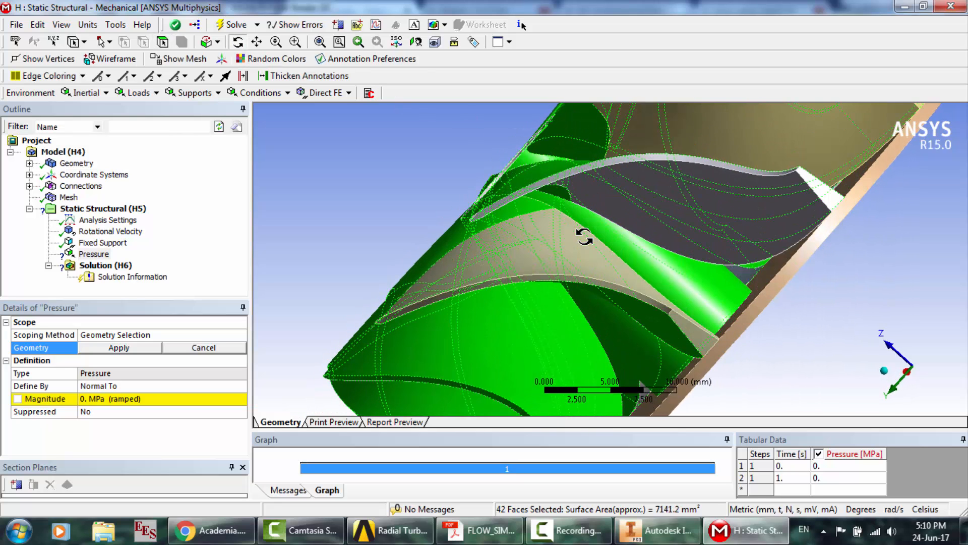
pyautogui.click(164, 43)
pyautogui.keyDown('ctrl'); pyautogui.click(562, 253); pyautogui.keyUp('ctrl')
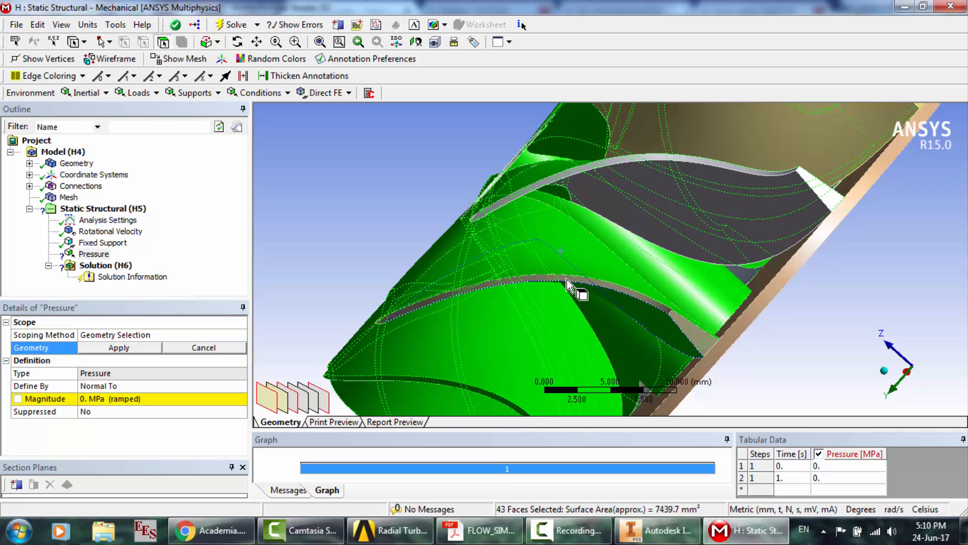
pyautogui.keyDown('ctrl'); pyautogui.click(571, 283); pyautogui.keyUp('ctrl')
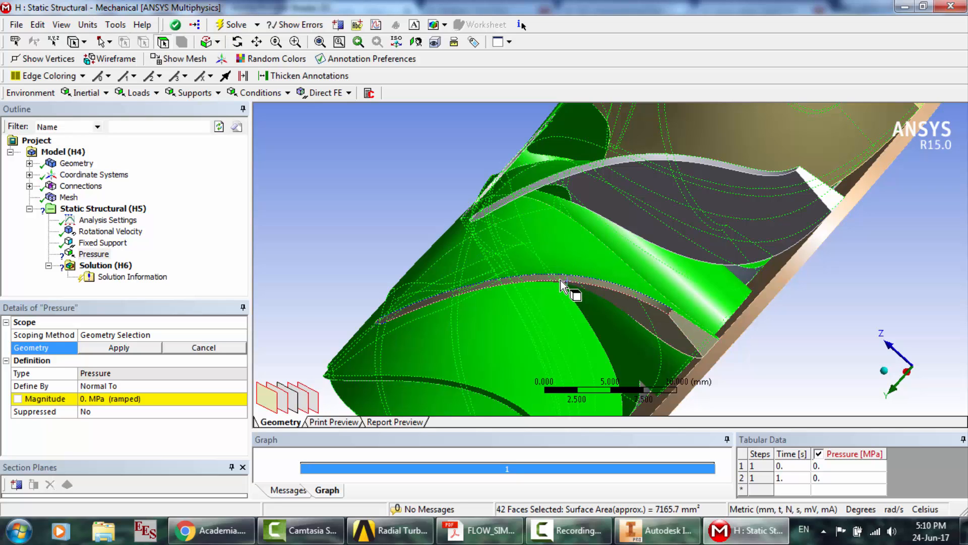
pyautogui.keyDown('ctrl'); pyautogui.click(567, 284); pyautogui.keyUp('ctrl')
pyautogui.keyDown('ctrl'); pyautogui.click(628, 303); pyautogui.keyUp('ctrl')
pyautogui.keyDown('ctrl'); pyautogui.click(691, 327); pyautogui.keyUp('ctrl')
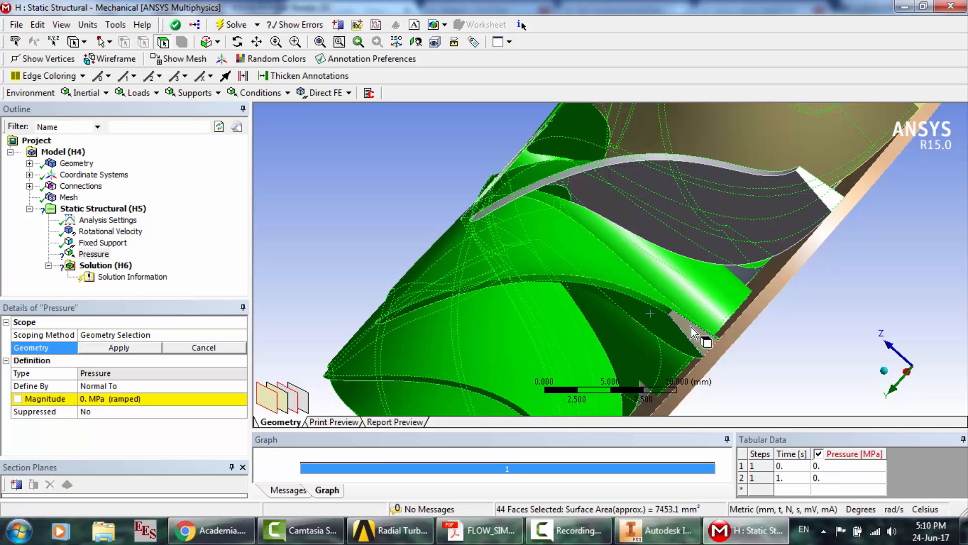
# - Add the upper dark blade's outer end, side and thin tip faces, plus the large olive side face behind it
pyautogui.keyDown('ctrl'); pyautogui.click(815, 186); pyautogui.keyUp('ctrl')
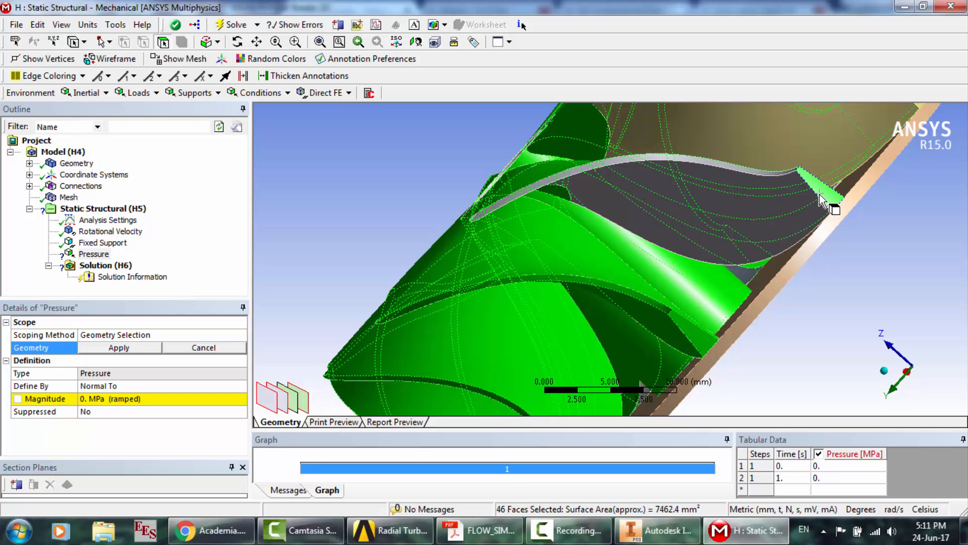
pyautogui.keyDown('ctrl'); pyautogui.click(776, 202); pyautogui.keyUp('ctrl')
pyautogui.keyDown('ctrl'); pyautogui.click(638, 162); pyautogui.keyUp('ctrl')
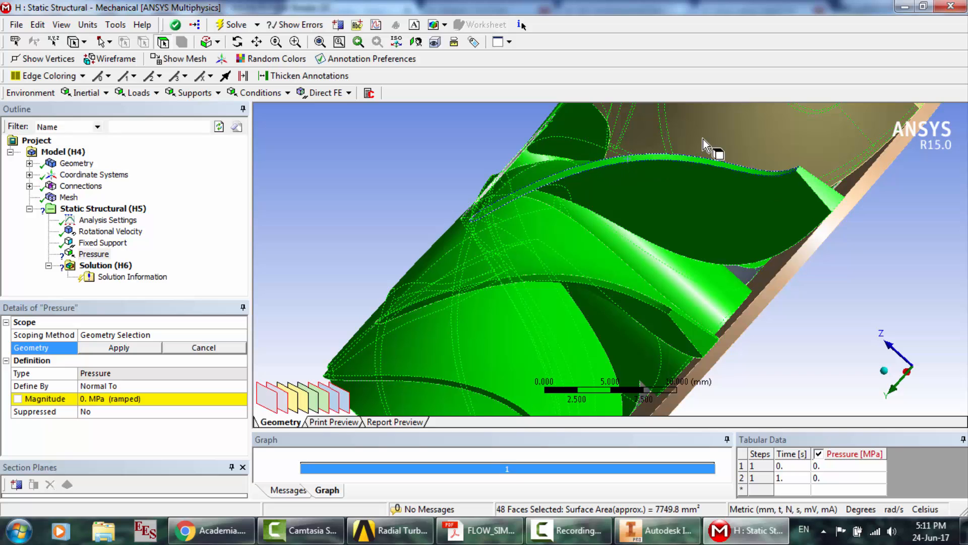
pyautogui.keyDown('ctrl'); pyautogui.click(734, 135); pyautogui.keyUp('ctrl')
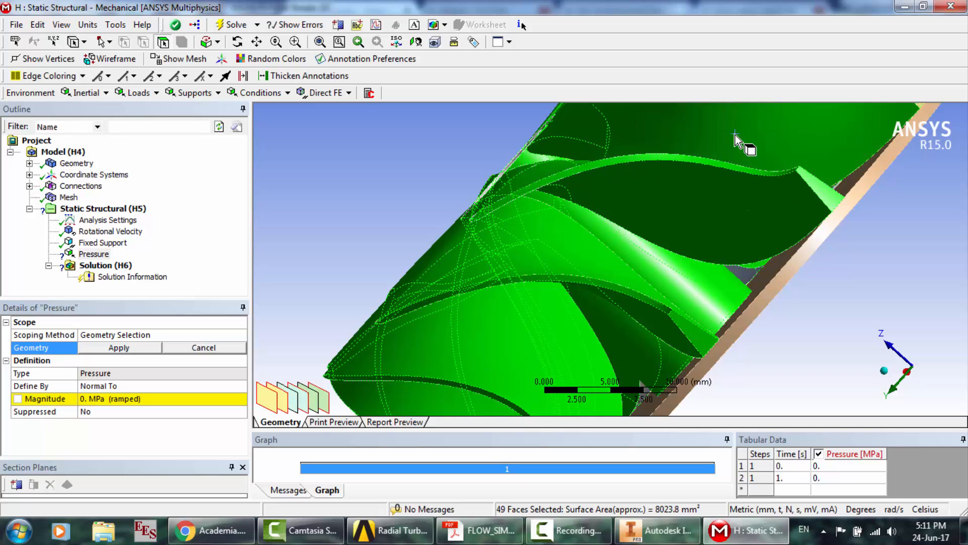
# - Add the middle blade's thin tip face and the upper blade's dark side face and outer end face
pyautogui.click(237, 42)
pyautogui.moveTo(652, 207); pyautogui.dragTo(555, 252)
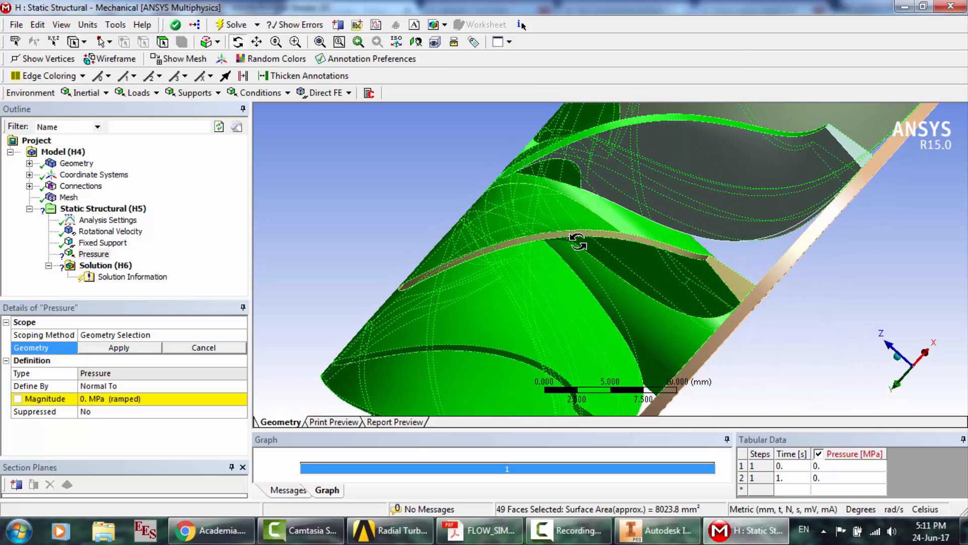
pyautogui.click(163, 42)
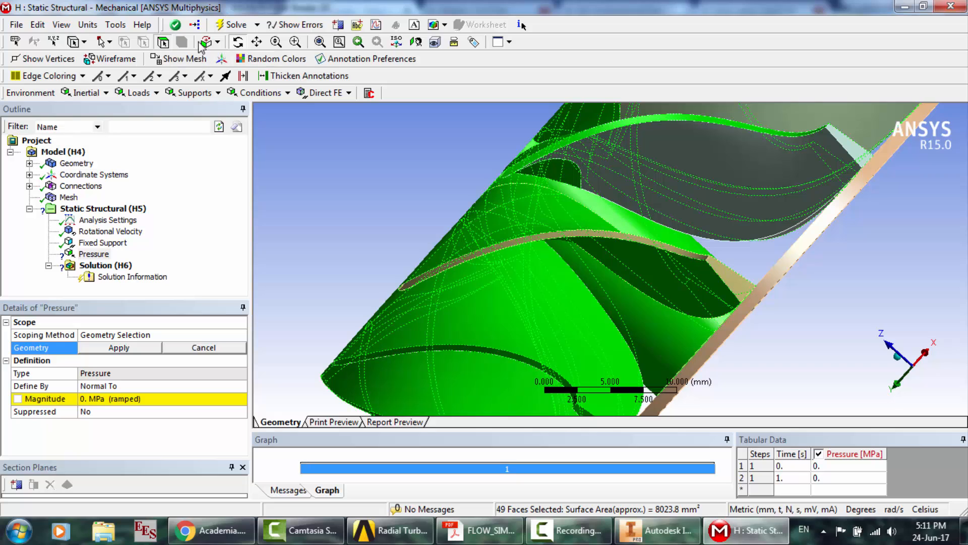
pyautogui.keyDown('ctrl'); pyautogui.click(584, 241); pyautogui.keyUp('ctrl')
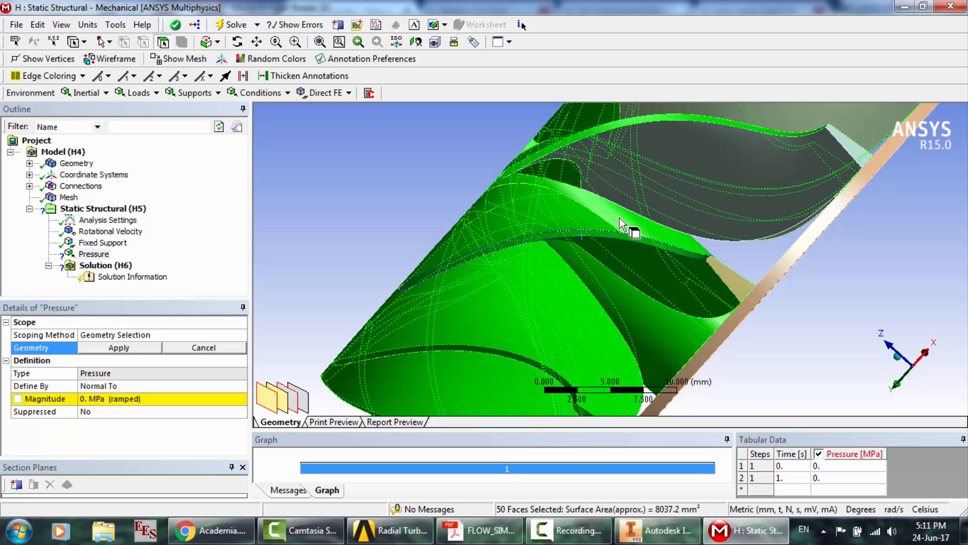
pyautogui.keyDown('ctrl'); pyautogui.click(834, 156); pyautogui.keyUp('ctrl')
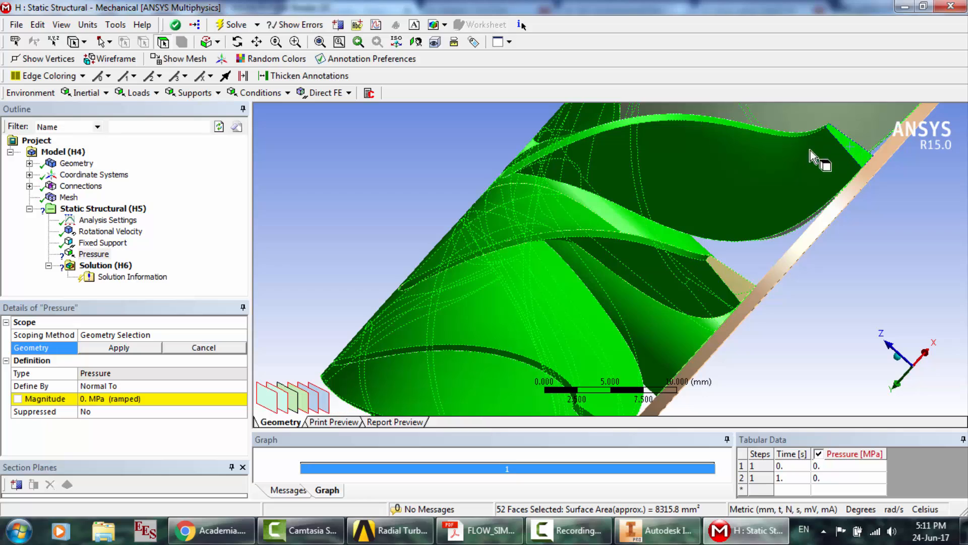
# - Add the dark side face and the outer end face of the last partly selected middle blade
pyautogui.click(240, 42)
pyautogui.moveTo(653, 212); pyautogui.dragTo(580, 257)
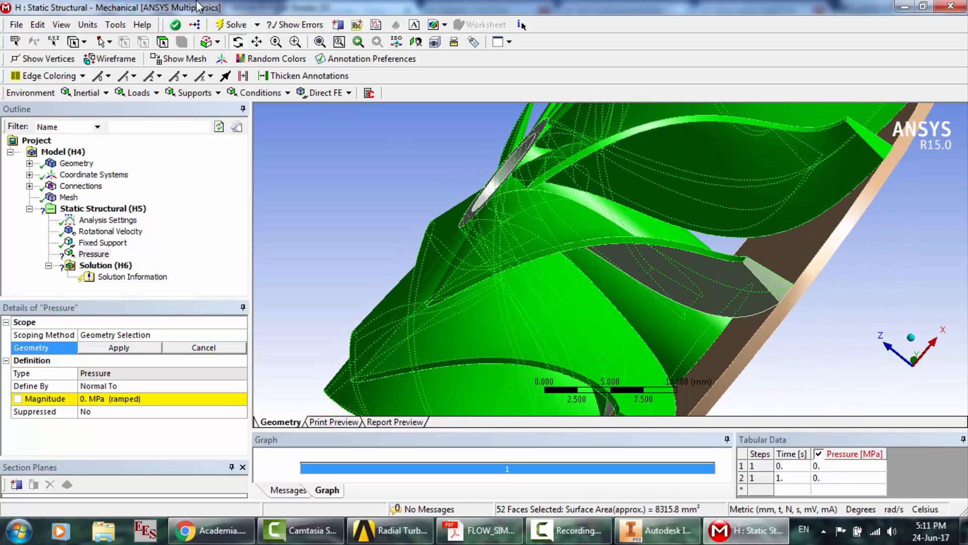
pyautogui.click(163, 42)
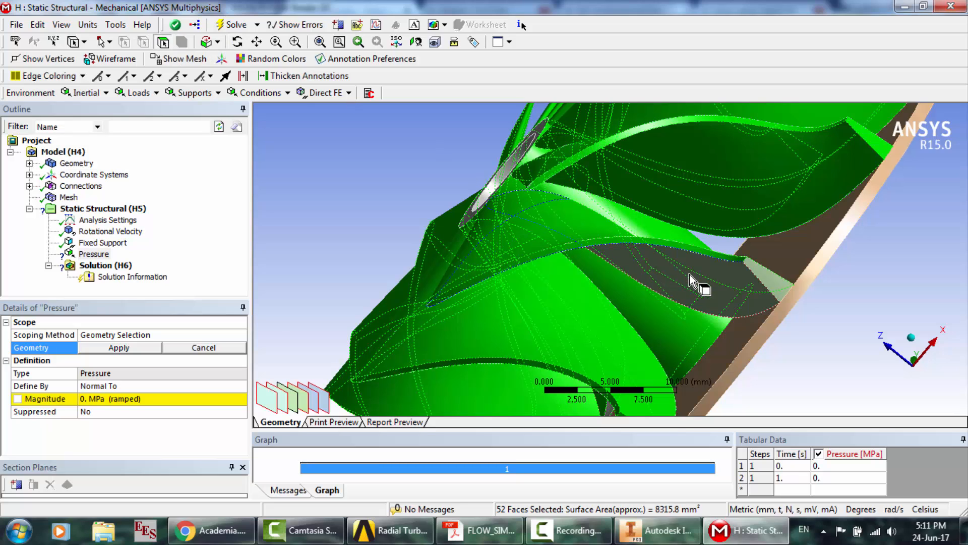
pyautogui.keyDown('ctrl'); pyautogui.click(757, 281); pyautogui.keyUp('ctrl')
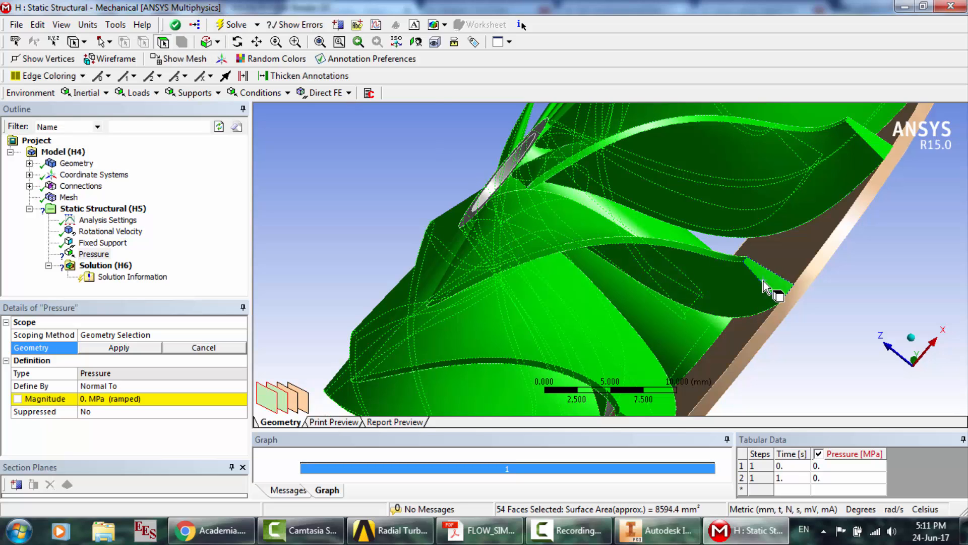
pyautogui.keyDown('ctrl'); pyautogui.click(764, 281); pyautogui.keyUp('ctrl')
# - Inspect the blades for missed faces and add the lower blade's outer end face near the disc rim
pyautogui.click(238, 42)
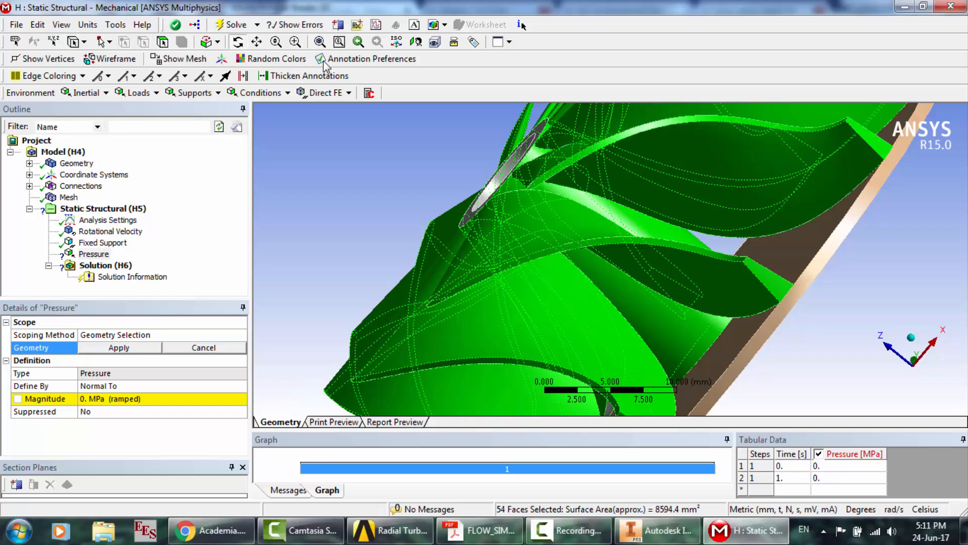
pyautogui.moveTo(661, 219); pyautogui.dragTo(571, 327)
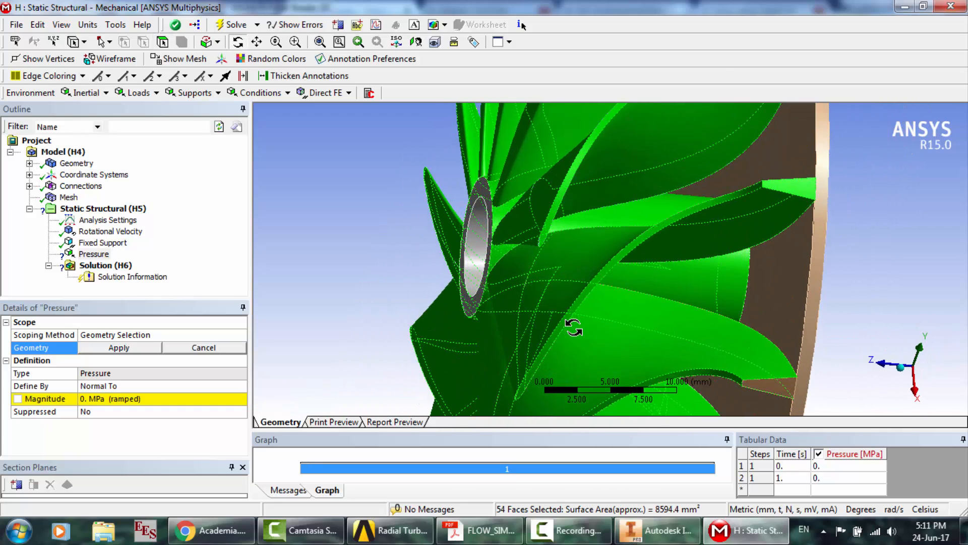
pyautogui.click(164, 42)
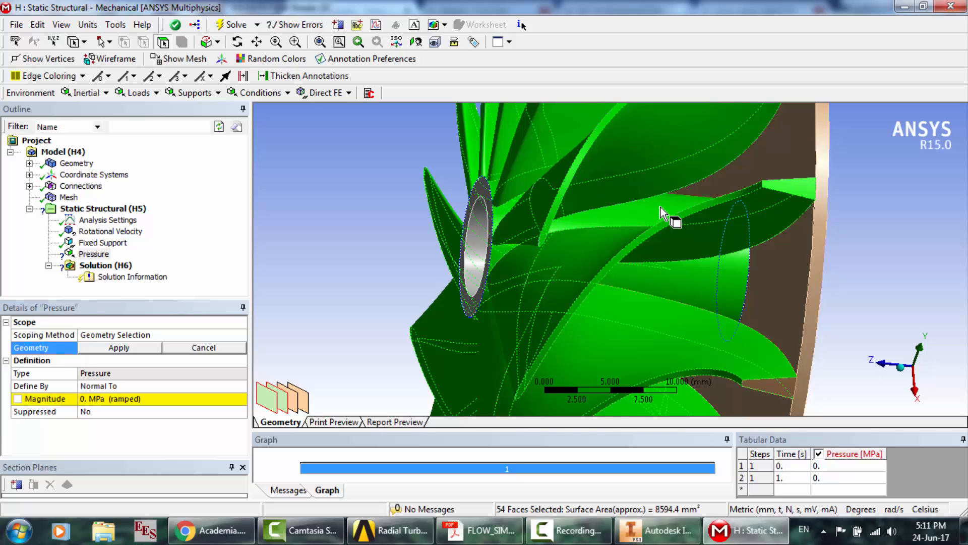
pyautogui.keyDown('ctrl'); pyautogui.click(777, 386); pyautogui.keyUp('ctrl')
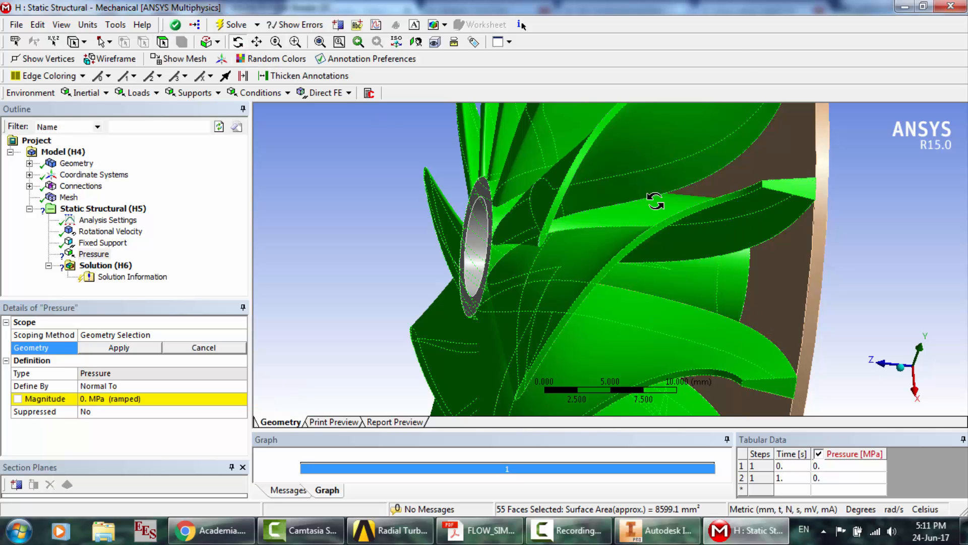
# - Remove the central hub's outer face from the pressure face selection
pyautogui.moveTo(651, 199); pyautogui.dragTo(663, 353, button='middle')
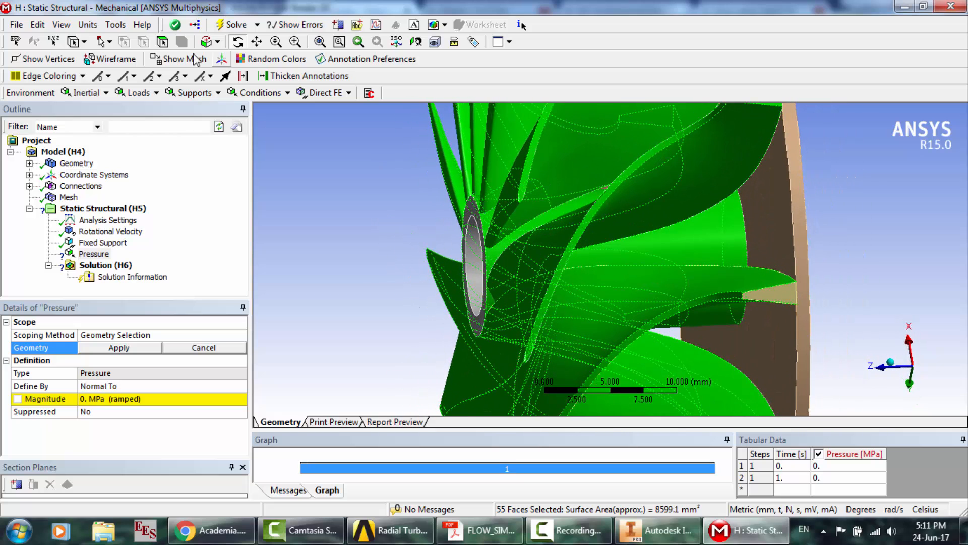
pyautogui.click(163, 42)
pyautogui.keyDown('ctrl'); pyautogui.click(722, 255); pyautogui.keyUp('ctrl')
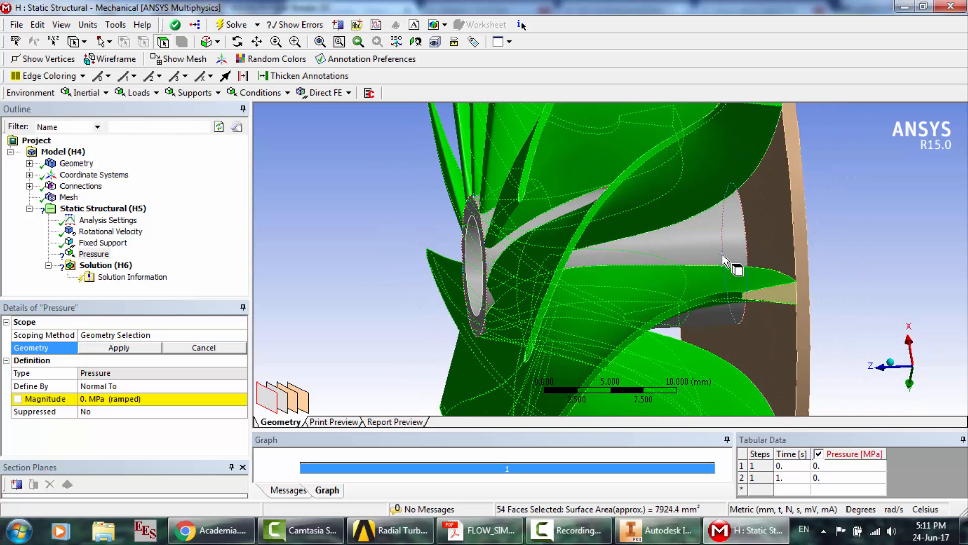
pyautogui.scroll(-7, 487, 209)
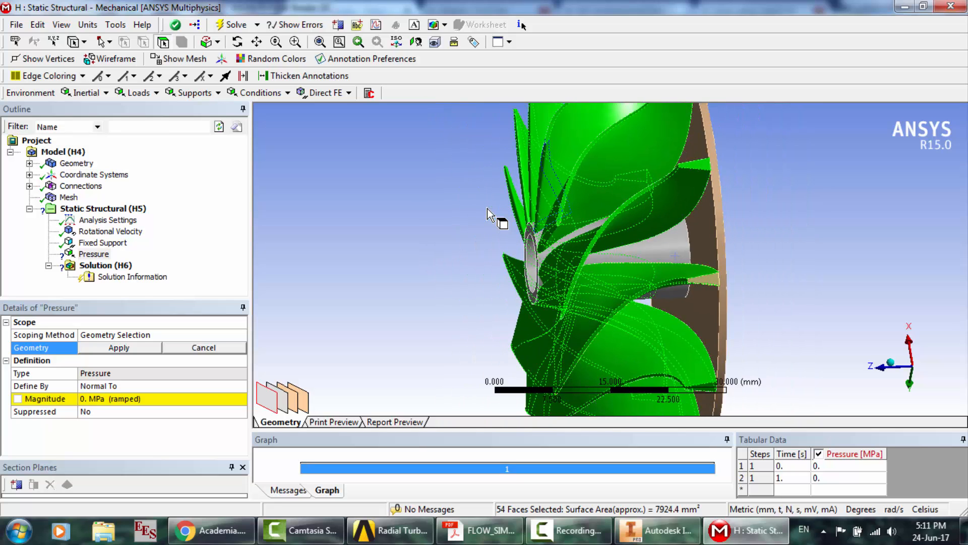
# - Add the missed outer end face of the blade beside the exposed hub and apply the selected faces as the pressure's geometry
pyautogui.click(239, 43)
pyautogui.moveTo(662, 318); pyautogui.dragTo(858, 244)
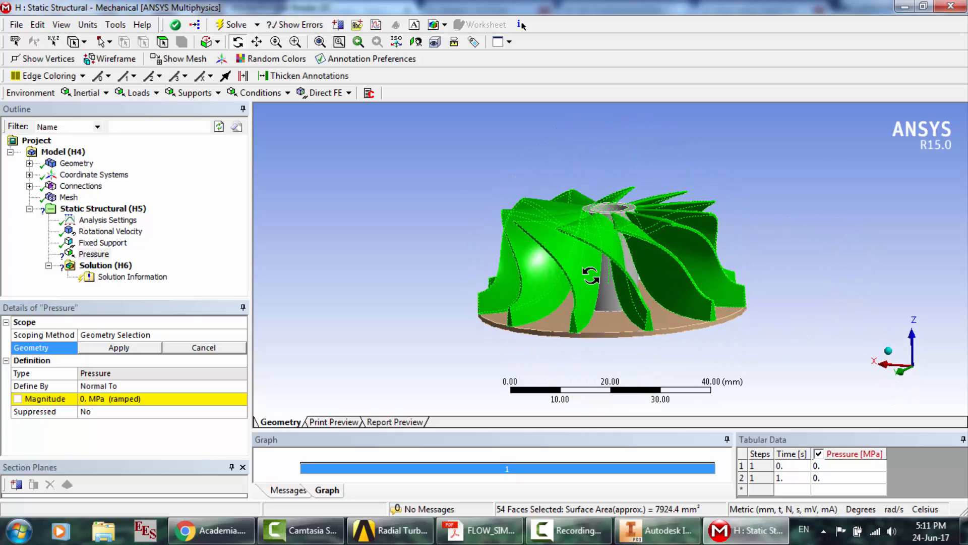
pyautogui.moveTo(590, 275); pyautogui.dragTo(760, 284)
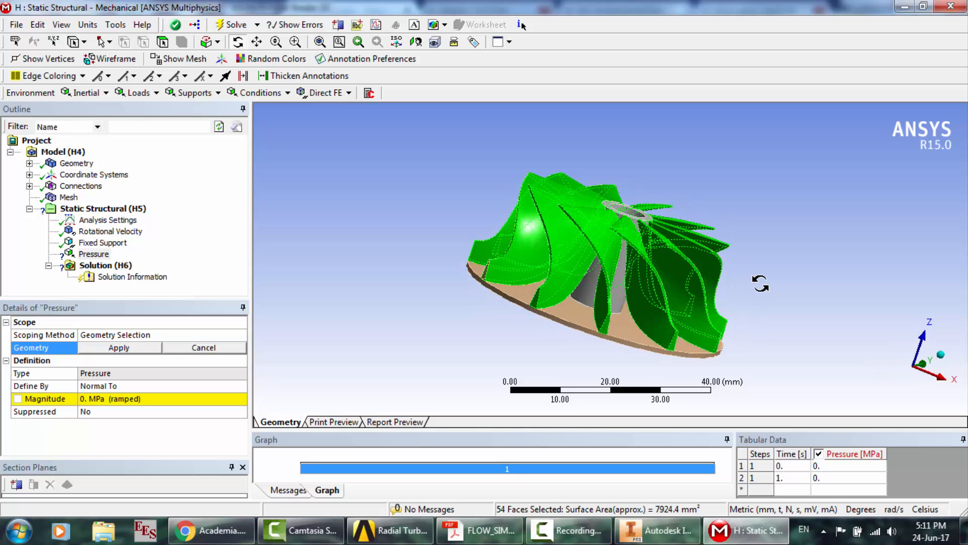
pyautogui.moveTo(536, 239); pyautogui.dragTo(664, 275)
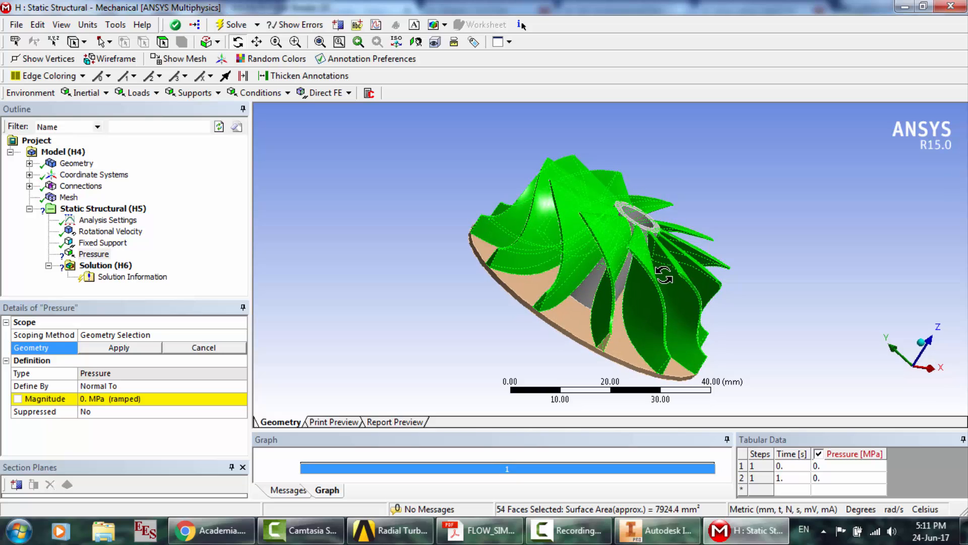
pyautogui.click(162, 42)
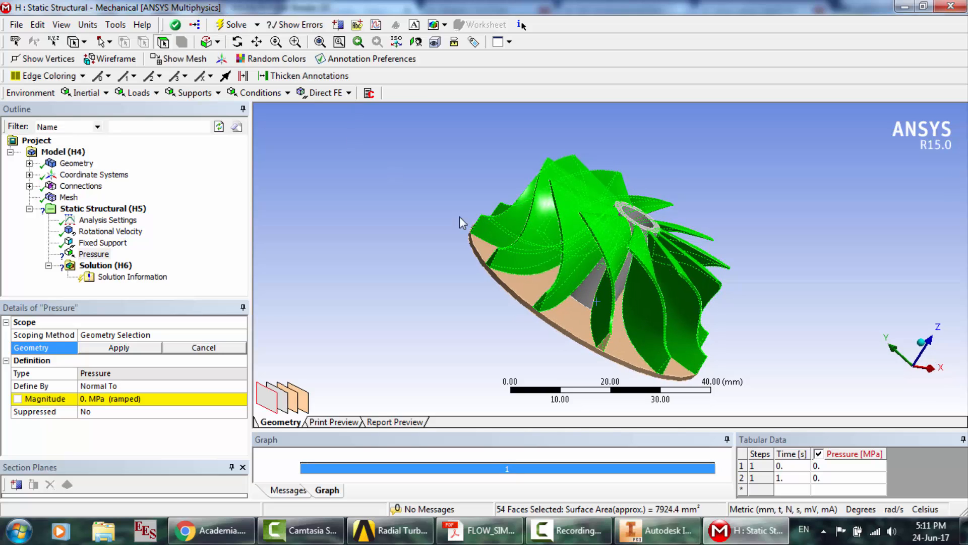
pyautogui.keyDown('ctrl'); pyautogui.click(607, 343); pyautogui.keyUp('ctrl')
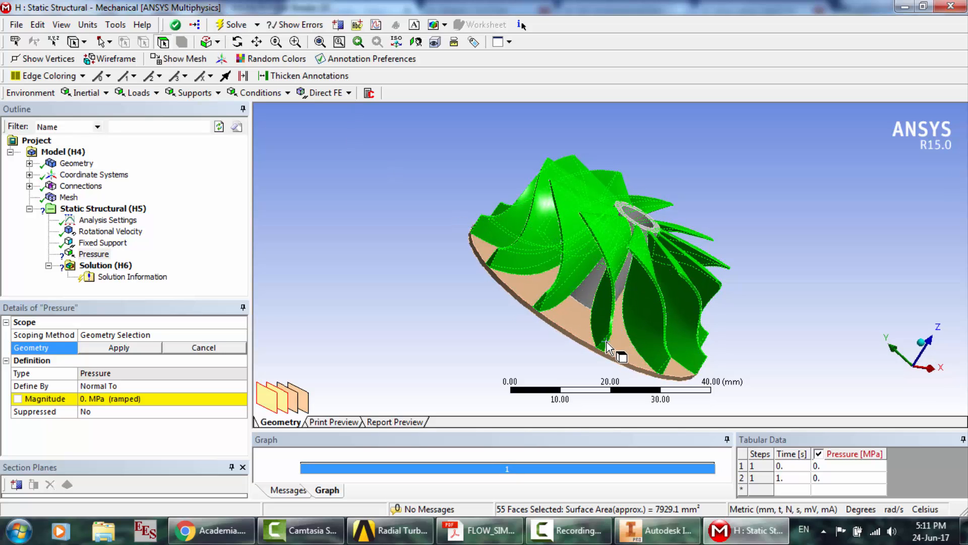
pyautogui.click(238, 41)
pyautogui.moveTo(577, 241); pyautogui.dragTo(676, 288)
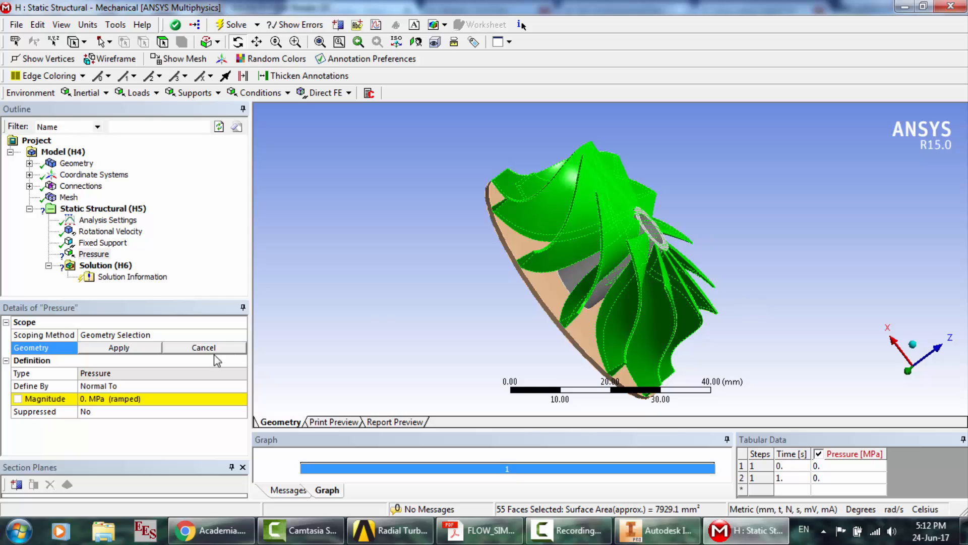
pyautogui.click(137, 352)
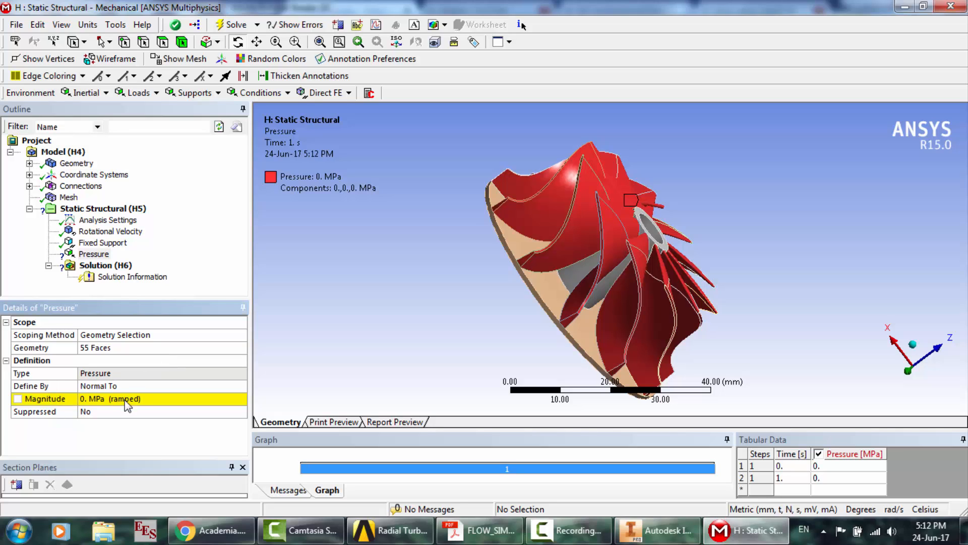
# - Look up the blade-face pressure in the reference PDF and set the pressure magnitude to 0.05738 MPa
pyautogui.click(140, 398)
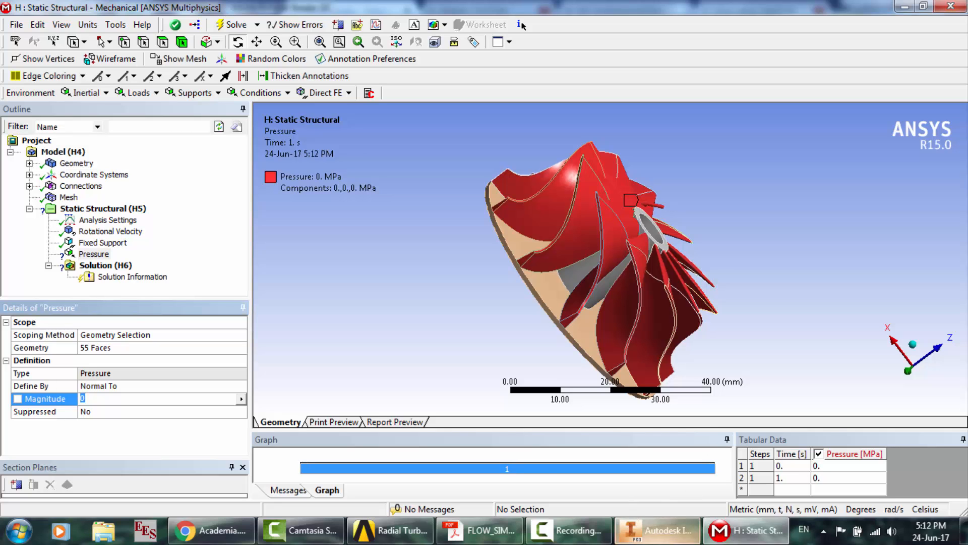
pyautogui.click(658, 530)
pyautogui.click(479, 530)
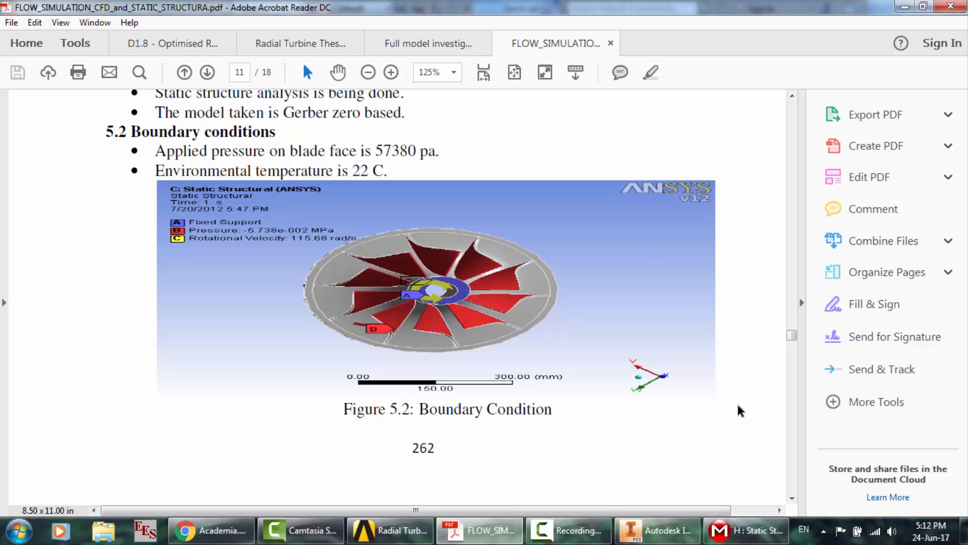
pyautogui.click(746, 530)
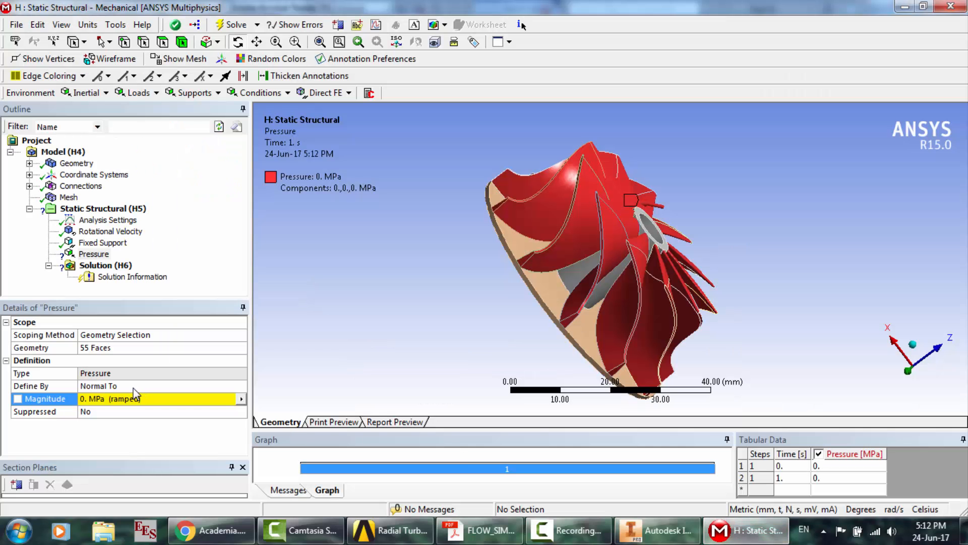
pyautogui.click(125, 398)
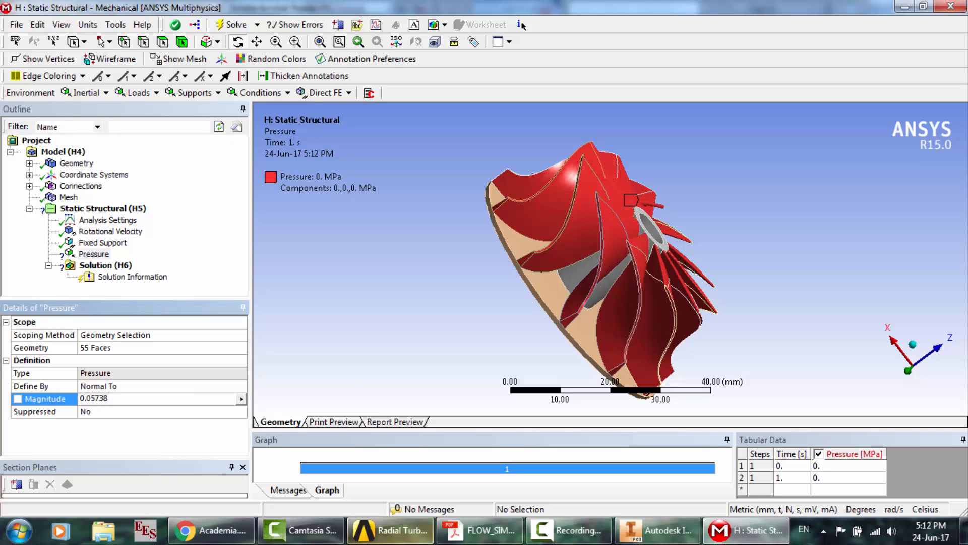
pyautogui.click(465, 540)
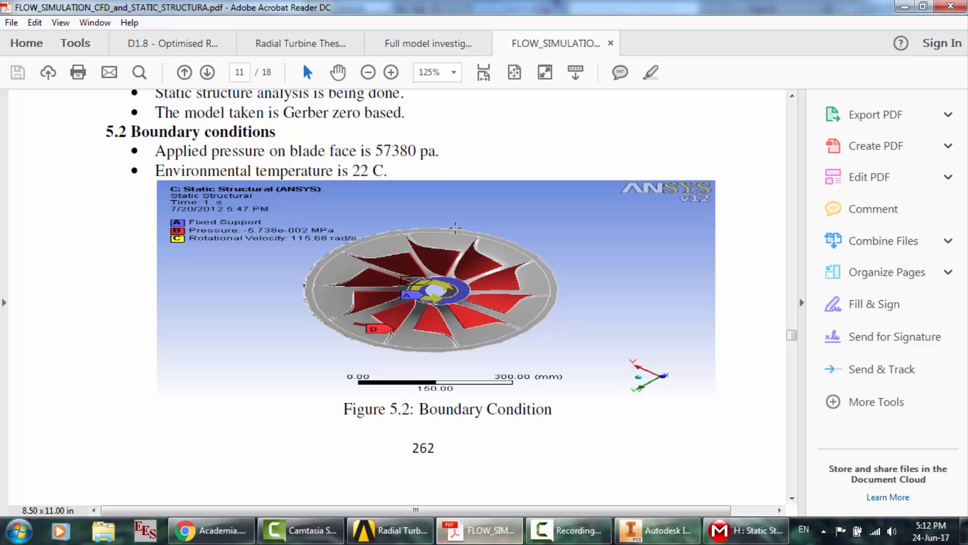
pyautogui.click(747, 531)
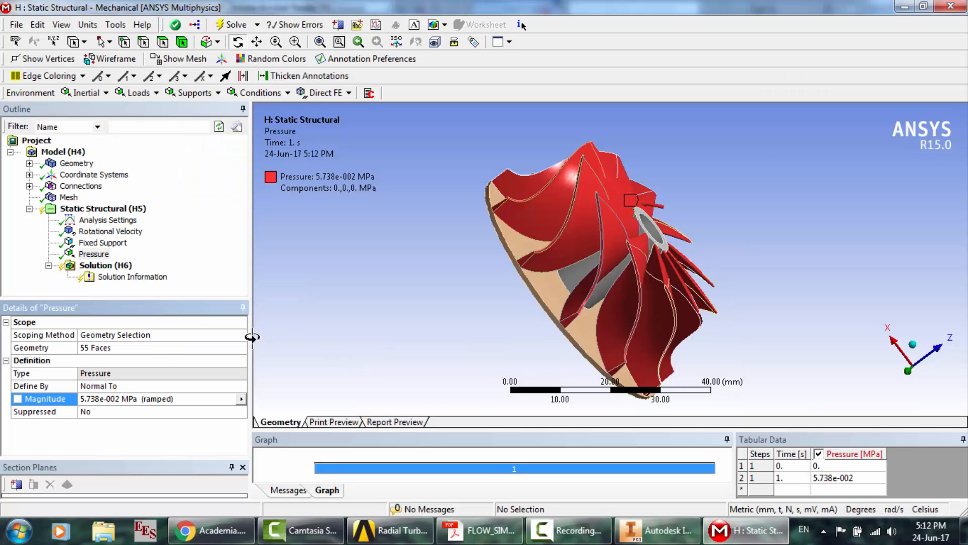
pyautogui.click(101, 254)
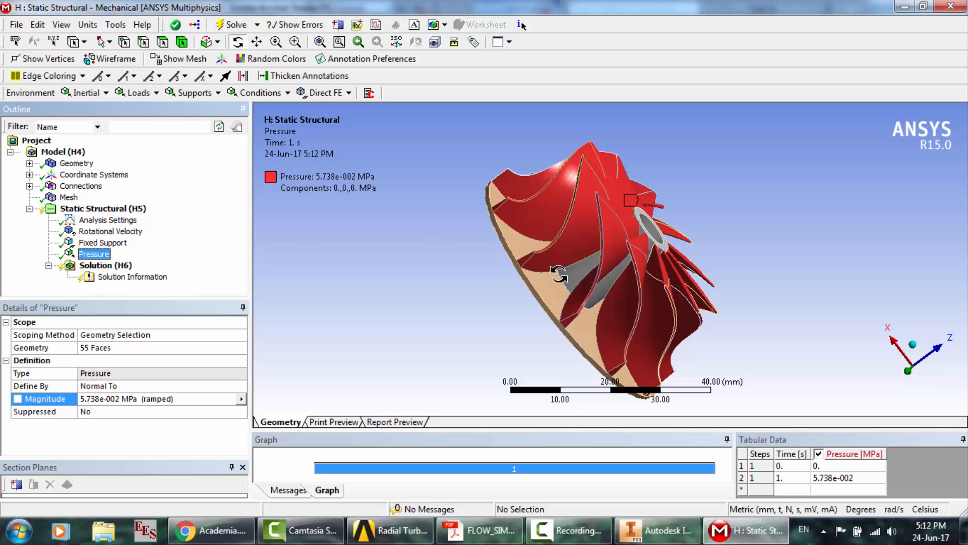
pyautogui.moveTo(628, 245); pyautogui.dragTo(554, 239)
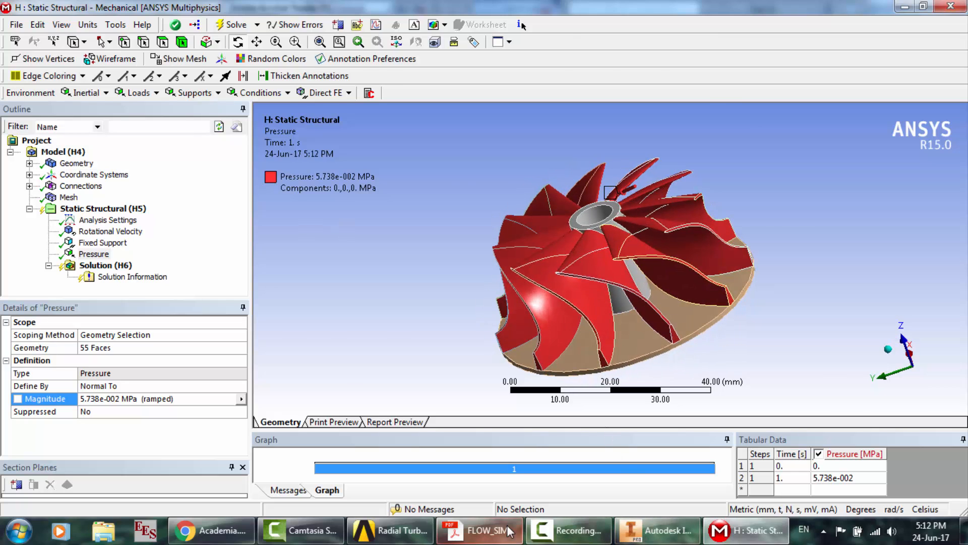
# - Check the environmental temperature in the reference PDF and add a Thermal Condition load to the static structural analysis
pyautogui.click(479, 530)
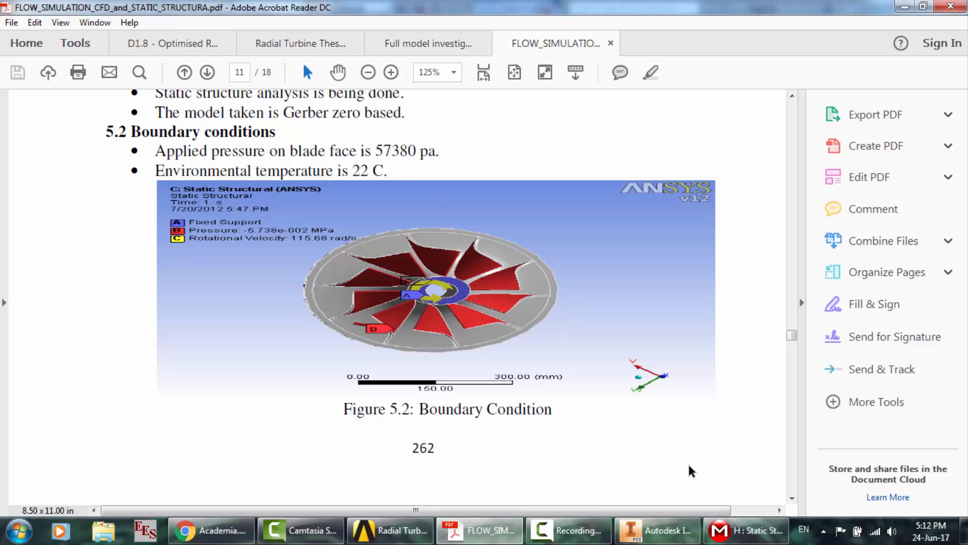
pyautogui.click(746, 529)
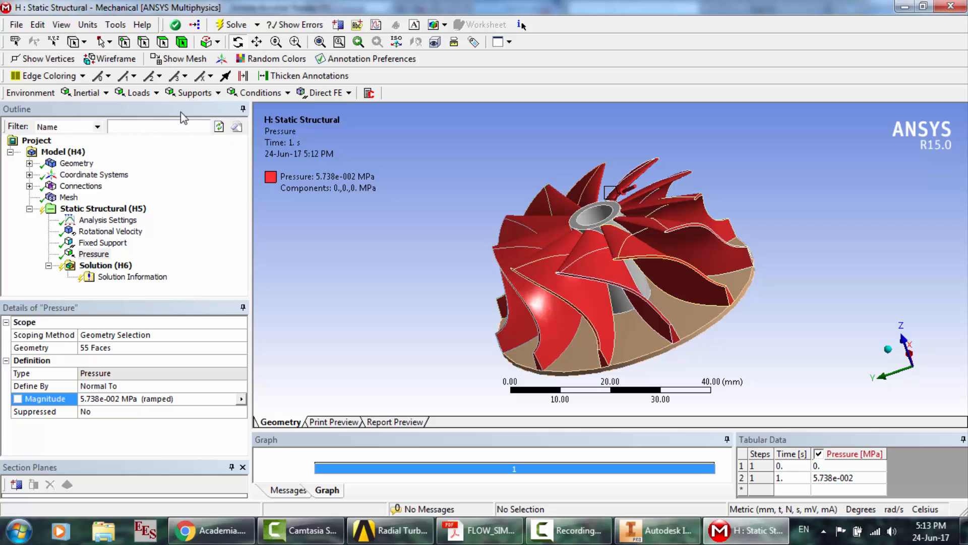
pyautogui.click(147, 95)
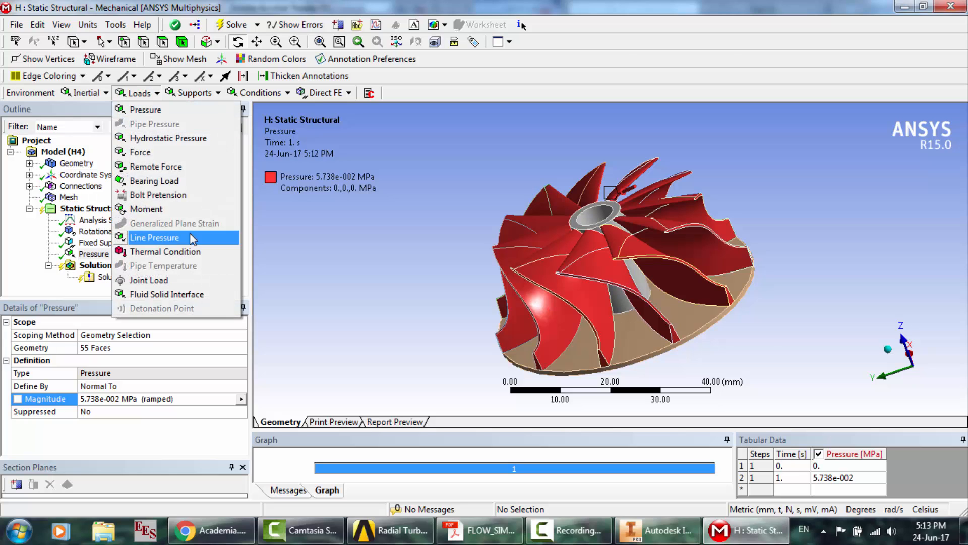
pyautogui.click(189, 254)
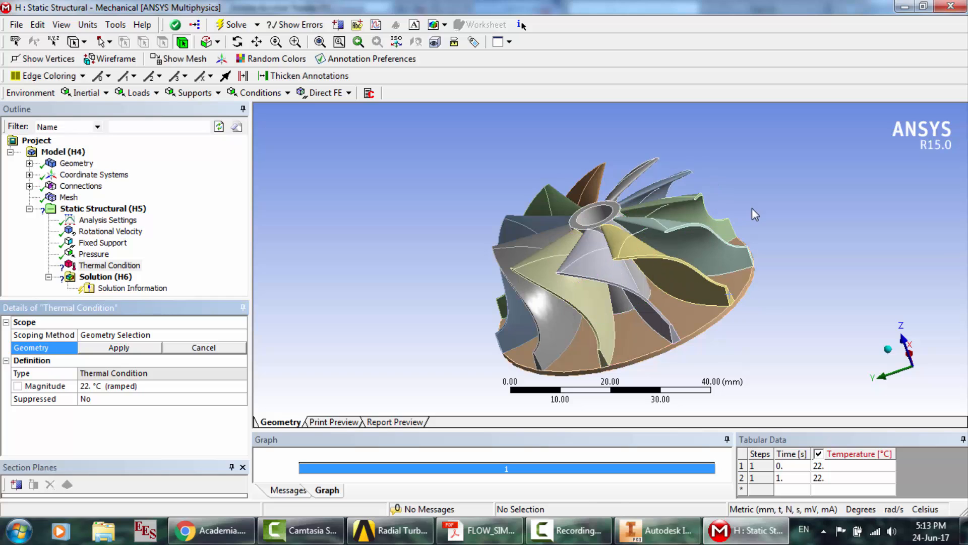
pyautogui.hotkey('ctrl', 'a')
pyautogui.moveTo(562, 209)
pyautogui.mouseDown()
pyautogui.moveTo(588, 180)
pyautogui.moveTo(540, 204)
pyautogui.mouseUp()
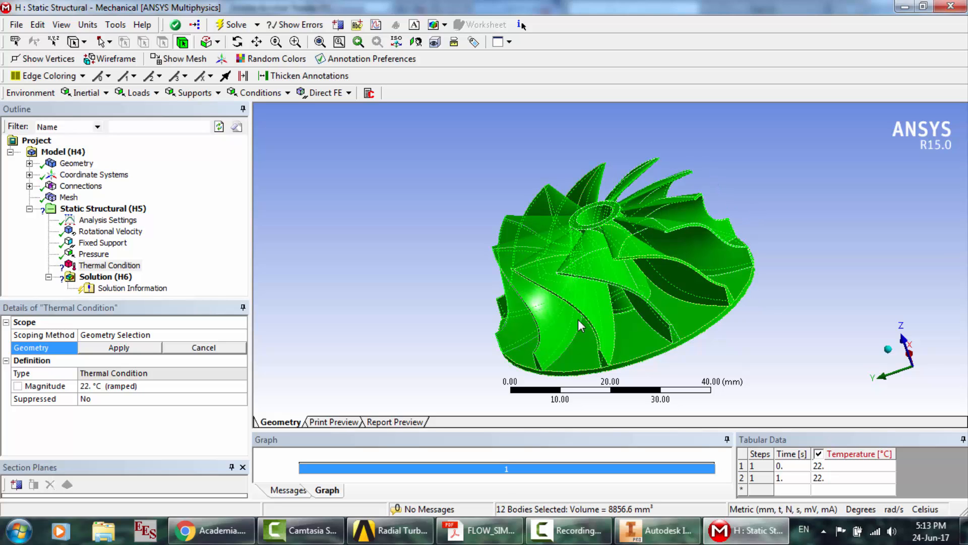
pyautogui.keyDown('ctrl'); pyautogui.click(598, 222); pyautogui.keyUp('ctrl')
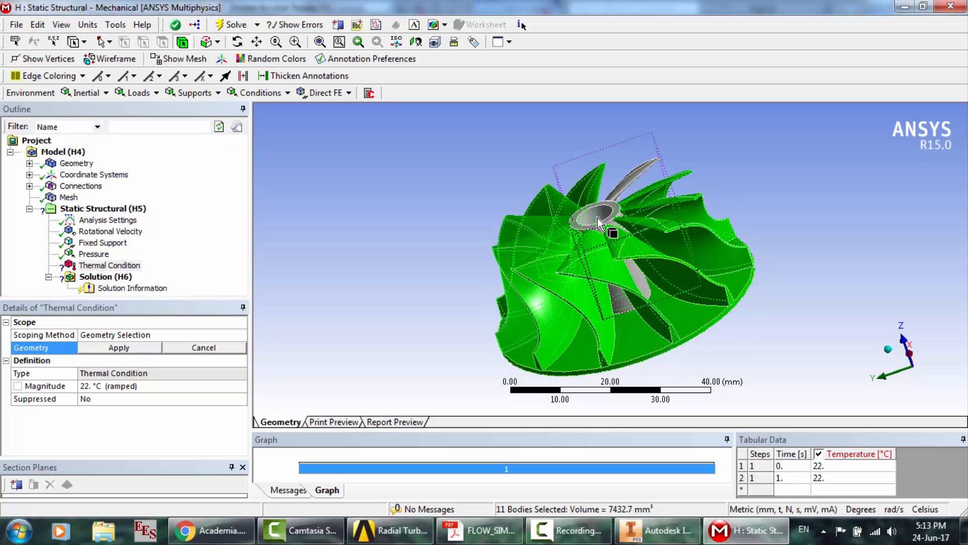
pyautogui.keyDown('ctrl'); pyautogui.click(624, 195); pyautogui.keyUp('ctrl')
pyautogui.click(624, 194)
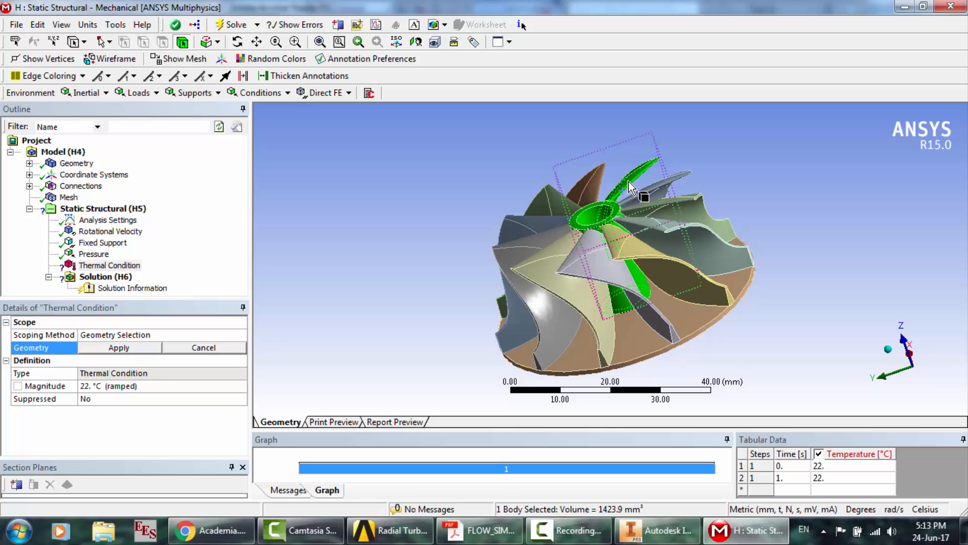
# - Select all bodies of the turbine wheel and apply them as the thermal condition's geometry
pyautogui.moveTo(752, 314)
pyautogui.mouseDown()
pyautogui.moveTo(664, 259)
pyautogui.moveTo(475, 276)
pyautogui.moveTo(585, 298)
pyautogui.moveTo(523, 264)
pyautogui.moveTo(552, 202)
pyautogui.moveTo(647, 192)
pyautogui.moveTo(637, 195)
pyautogui.mouseUp()
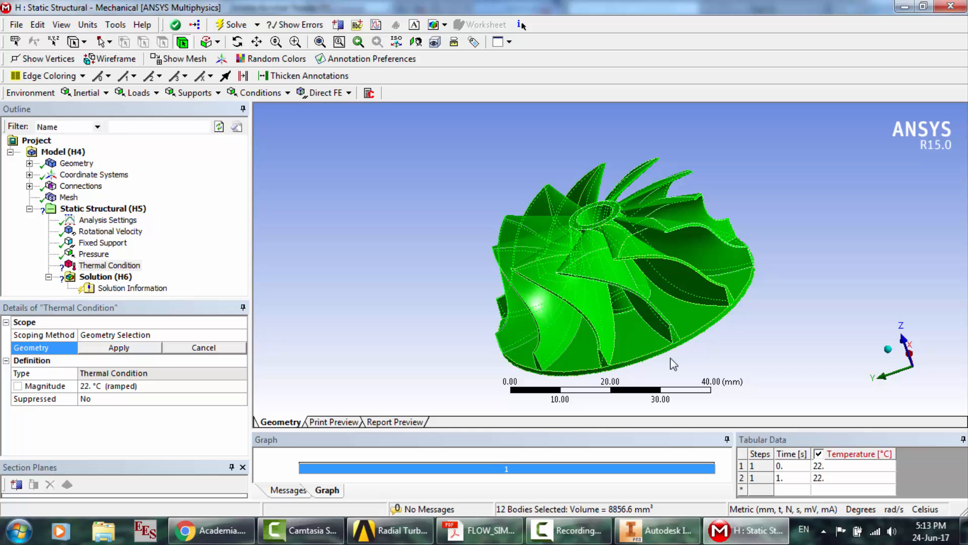
pyautogui.click(237, 42)
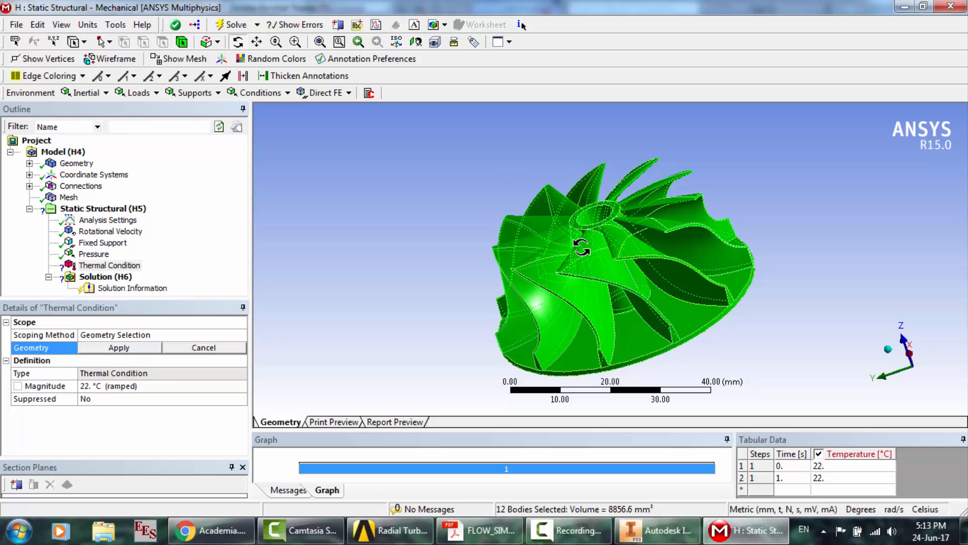
pyautogui.moveTo(581, 247); pyautogui.dragTo(588, 277)
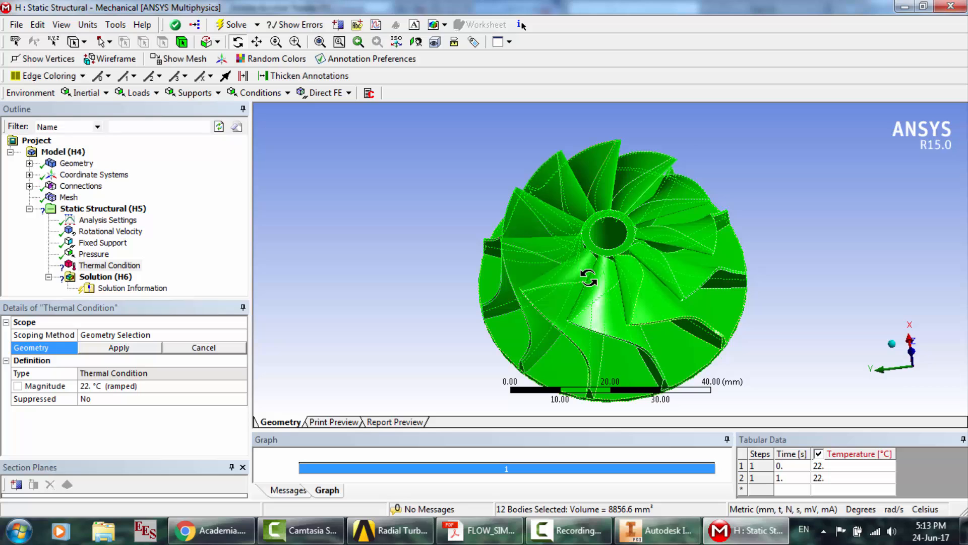
pyautogui.click(125, 348)
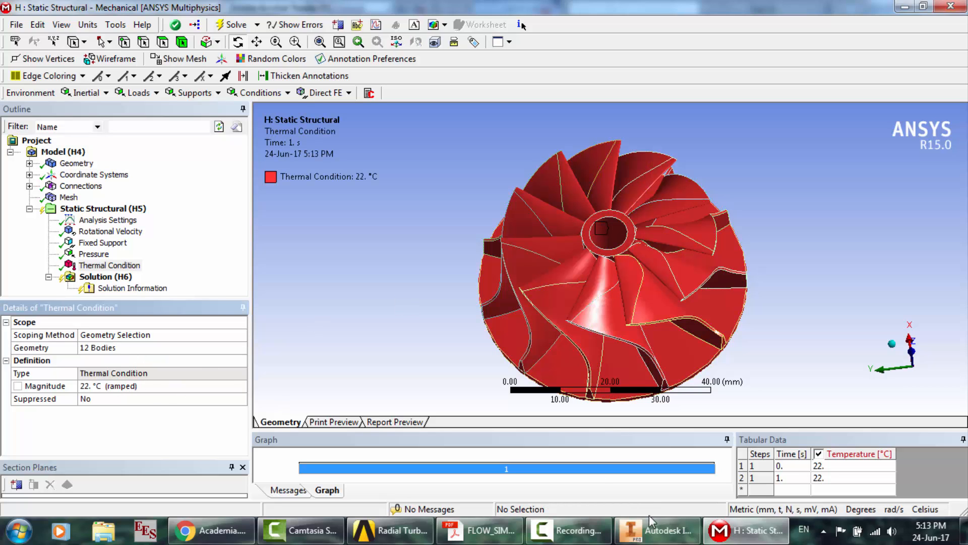
# - Switch to the reference PDF and examine the boundary conditions and the enlarged equivalent stress and total deformation figures in section 5.3
pyautogui.click(479, 530)
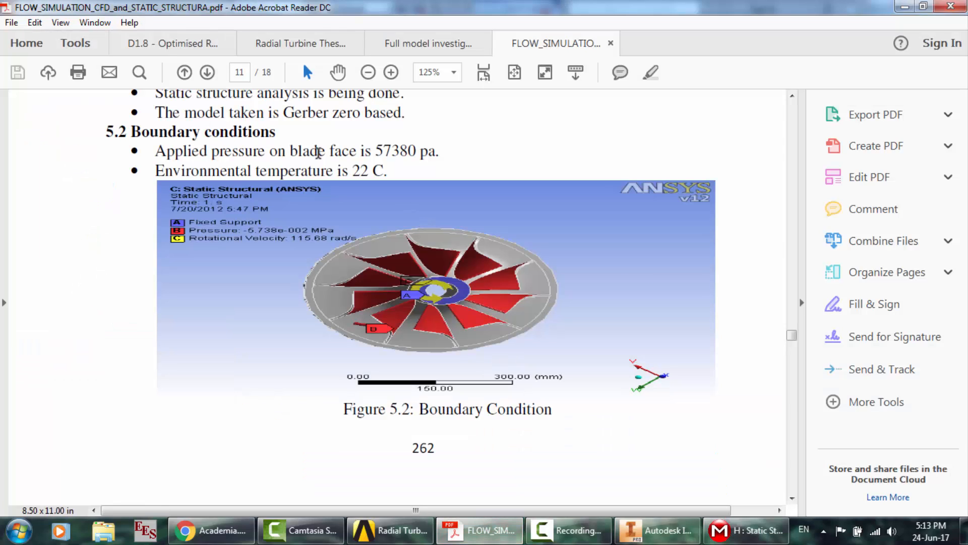
pyautogui.click(718, 534)
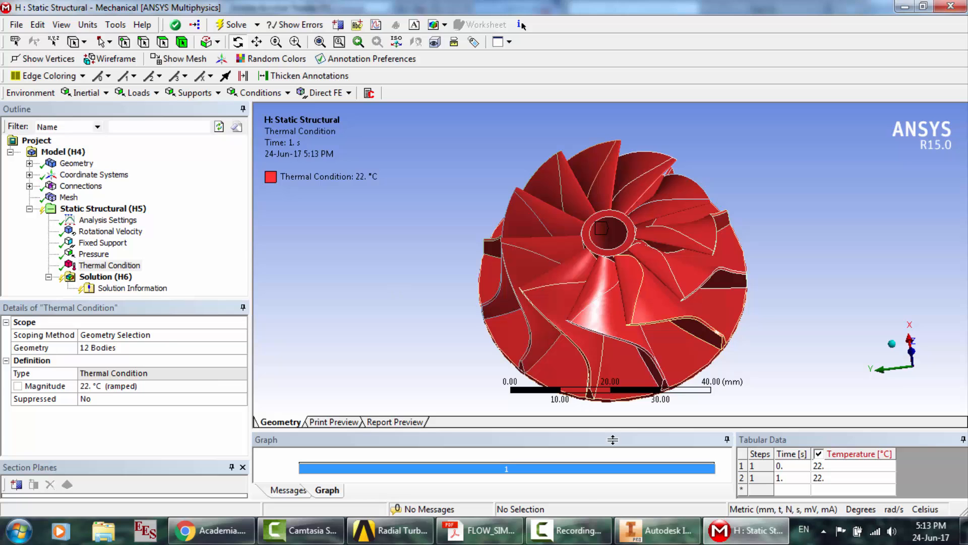
pyautogui.click(510, 541)
pyautogui.scroll(-6, 502, 307)
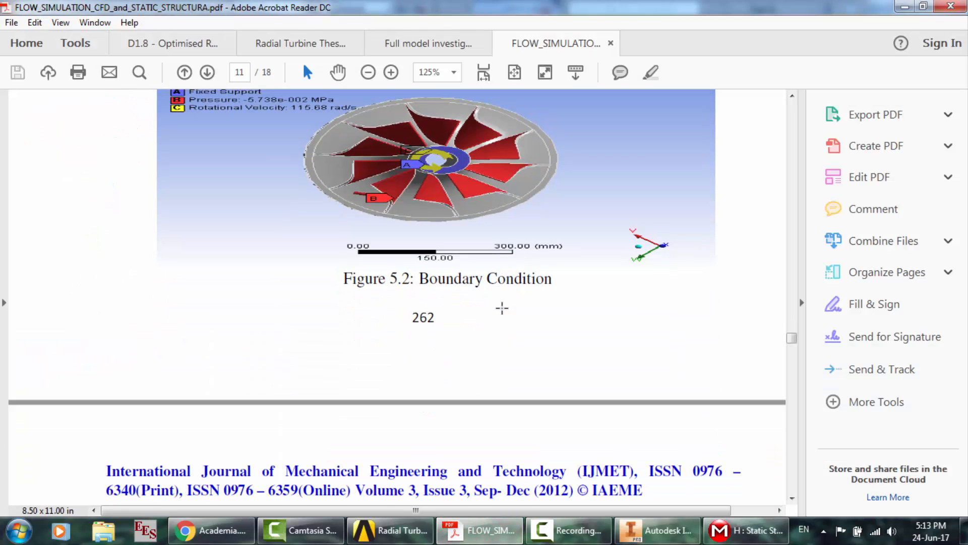
pyautogui.scroll(-8, 502, 308)
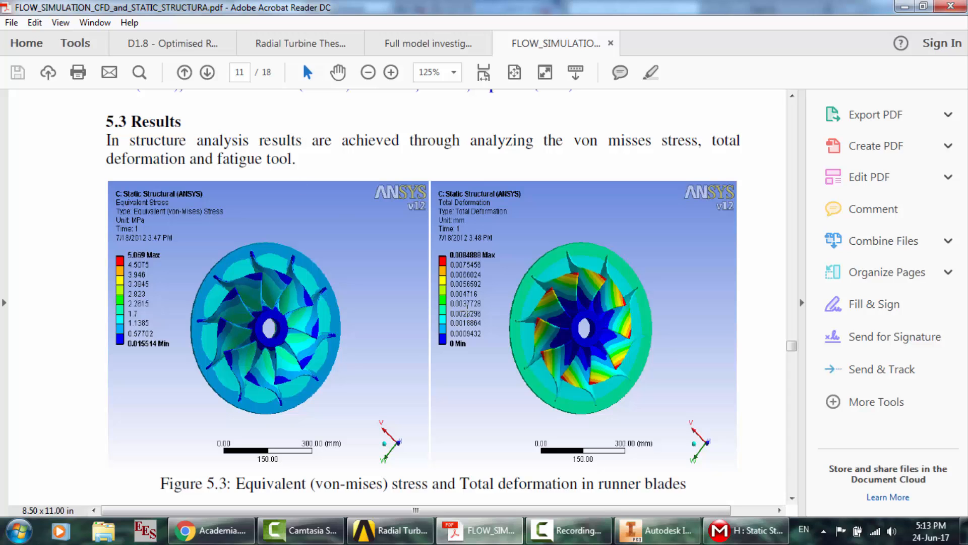
pyautogui.click(391, 72)
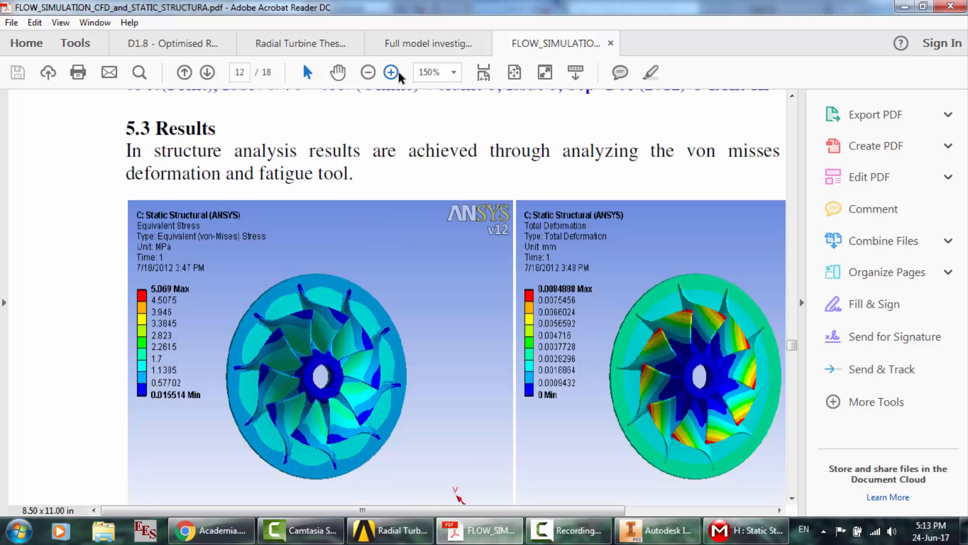
pyautogui.click(398, 74)
pyautogui.scroll(-3, 353, 286)
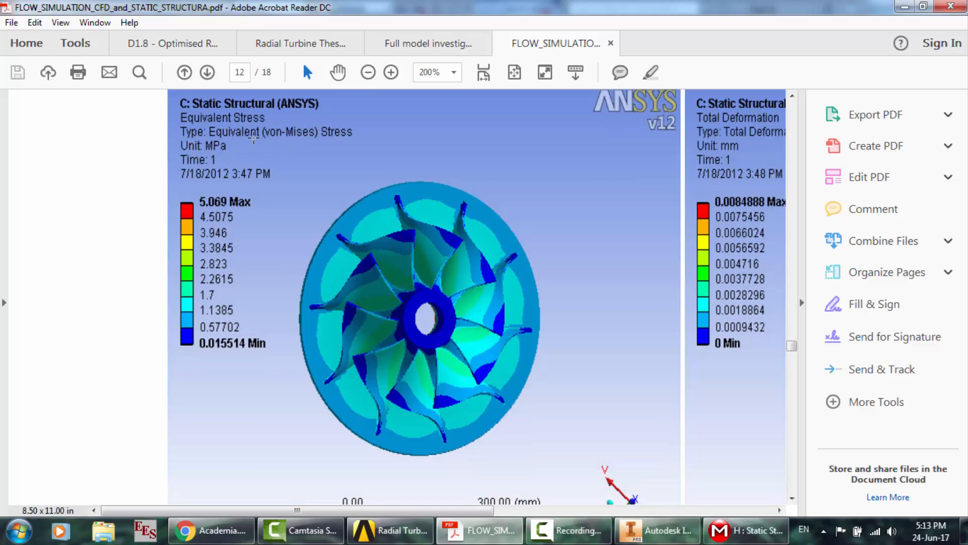
# - Switch to ANSYS Mechanical and add an Equivalent (von-Mises) stress result to the solution
pyautogui.click(746, 530)
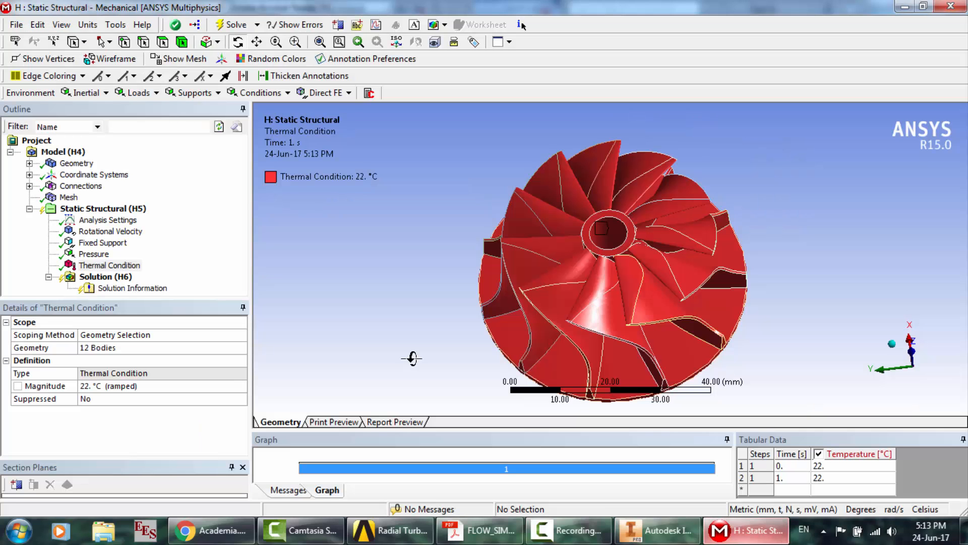
pyautogui.rightClick(97, 276)
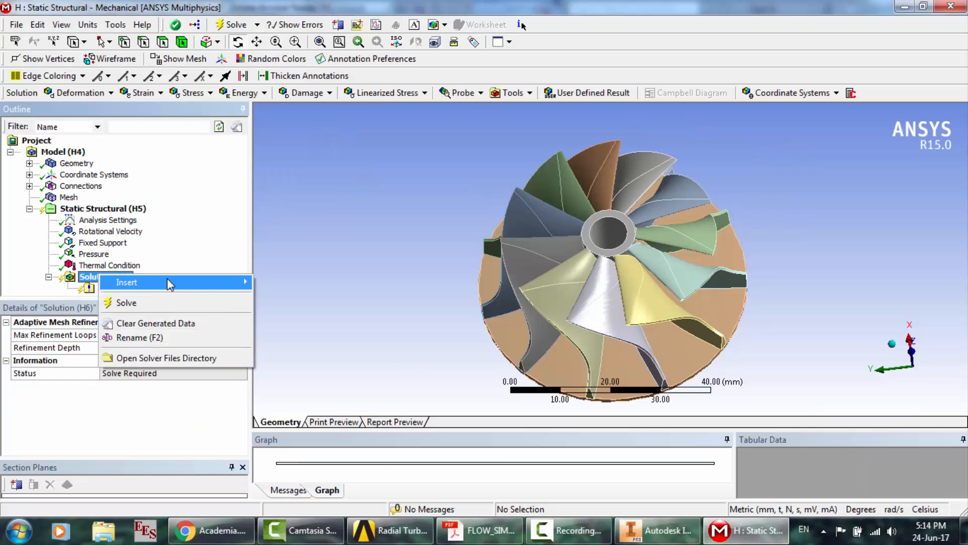
pyautogui.moveTo(169, 284)
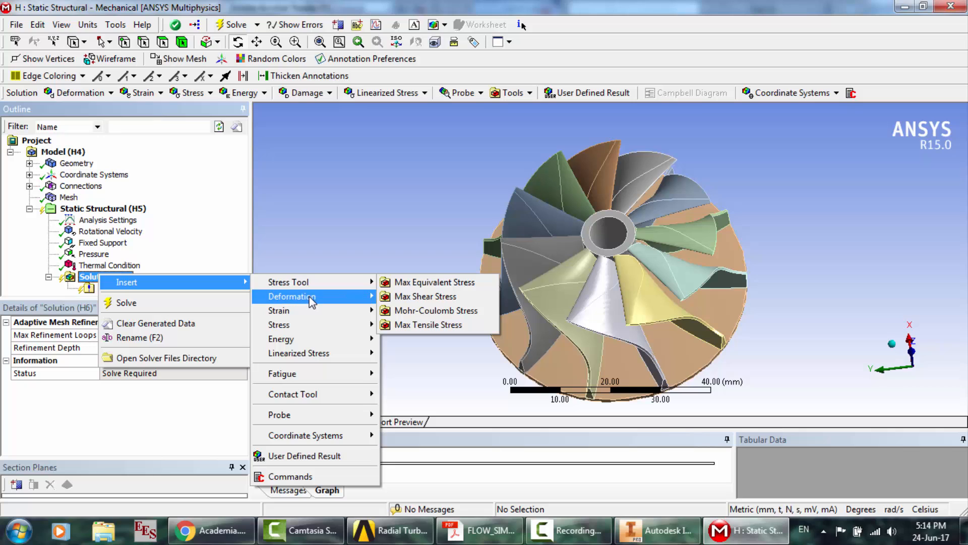
pyautogui.moveTo(309, 299)
pyautogui.moveTo(310, 324)
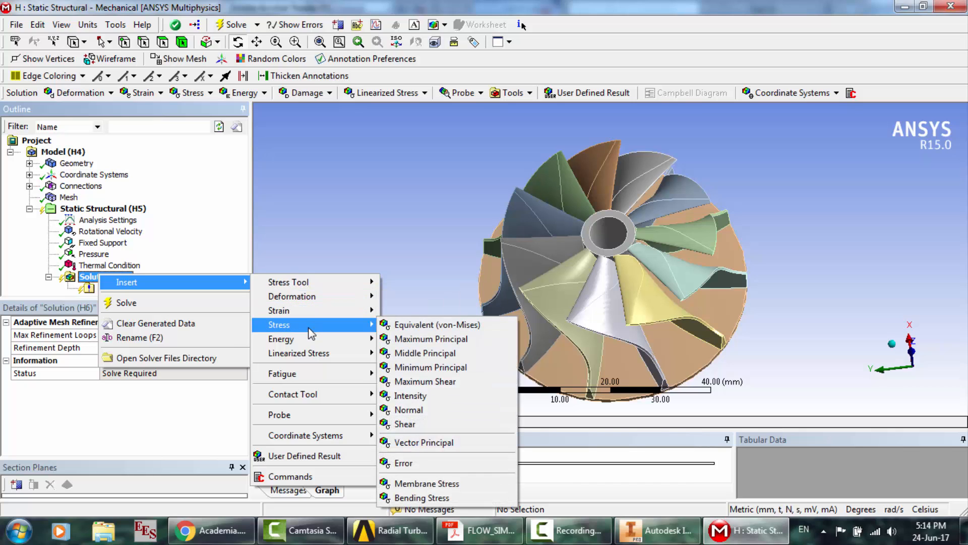
pyautogui.click(414, 325)
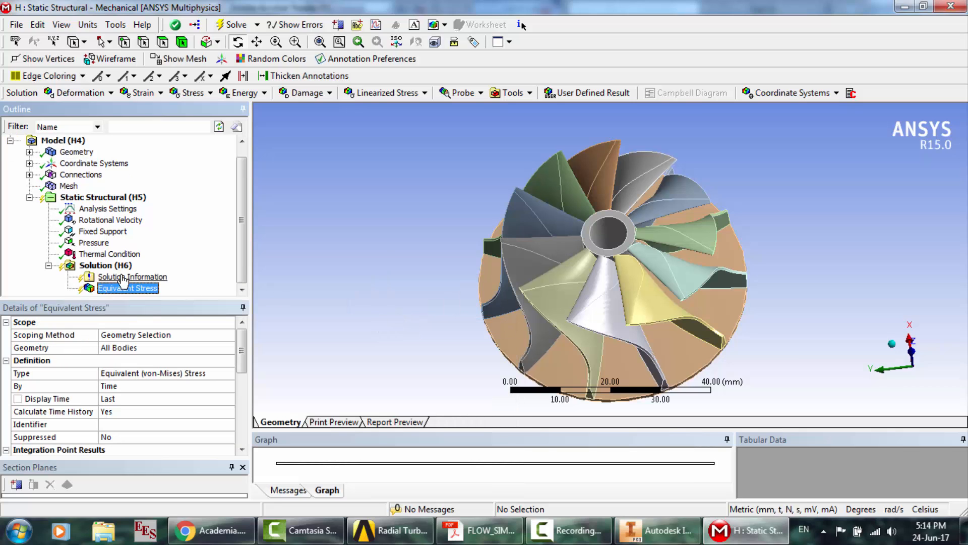
# - Check the total deformation figure in the reference PDF and add a Total Deformation result to the solution in ANSYS Mechanical
pyautogui.click(479, 530)
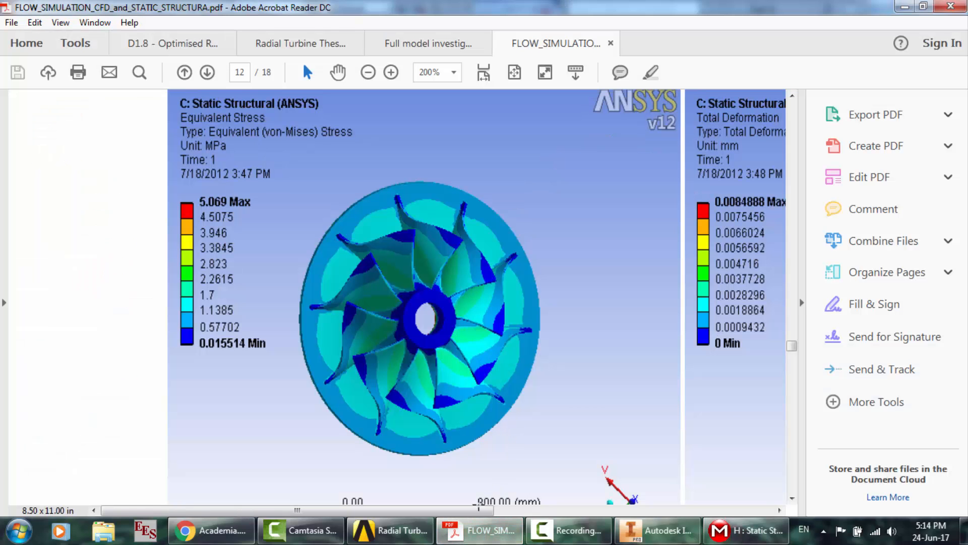
pyautogui.moveTo(478, 510); pyautogui.dragTo(623, 515)
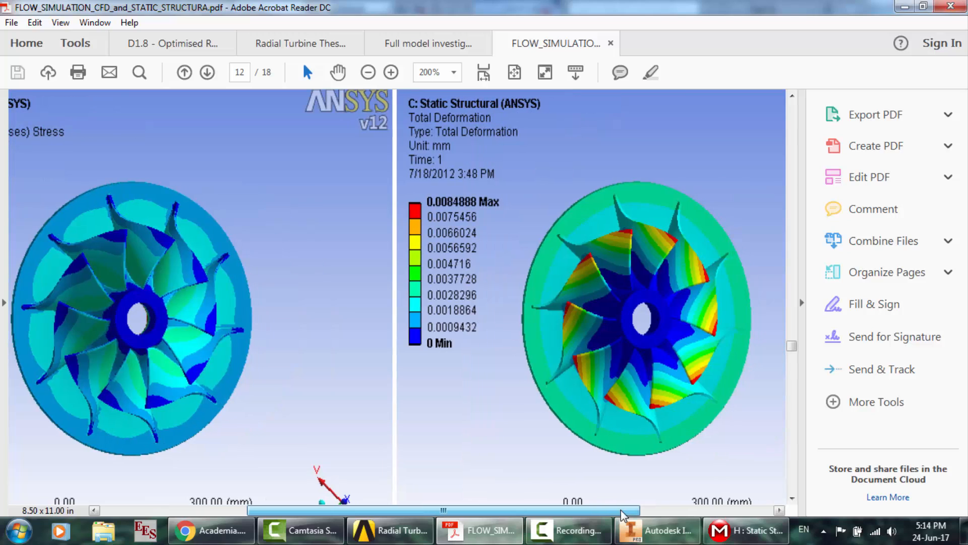
pyautogui.click(746, 530)
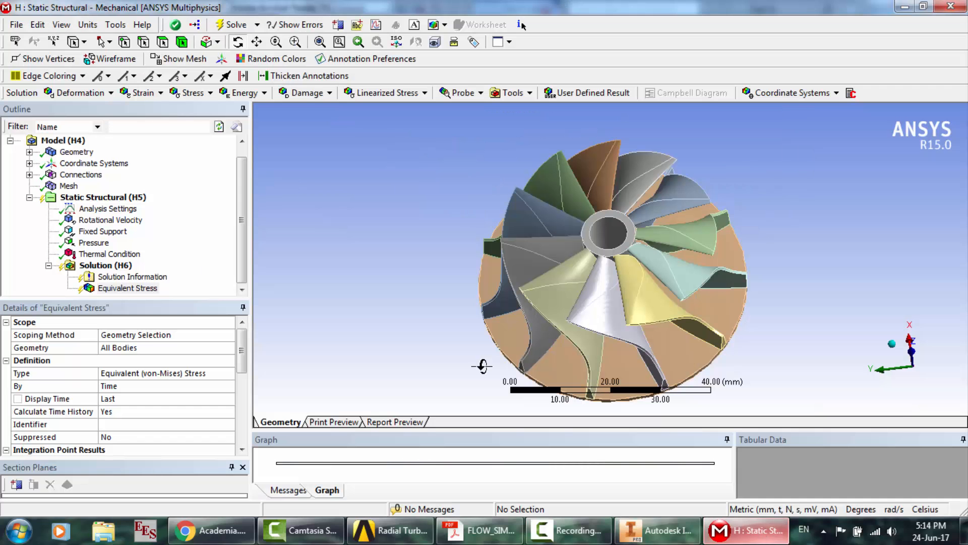
pyautogui.rightClick(111, 266)
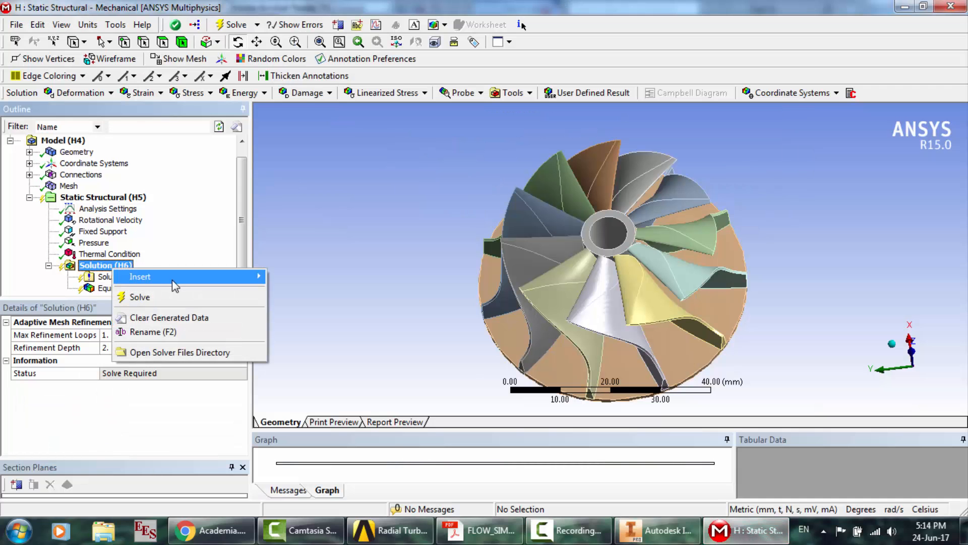
pyautogui.moveTo(172, 281)
pyautogui.moveTo(322, 291)
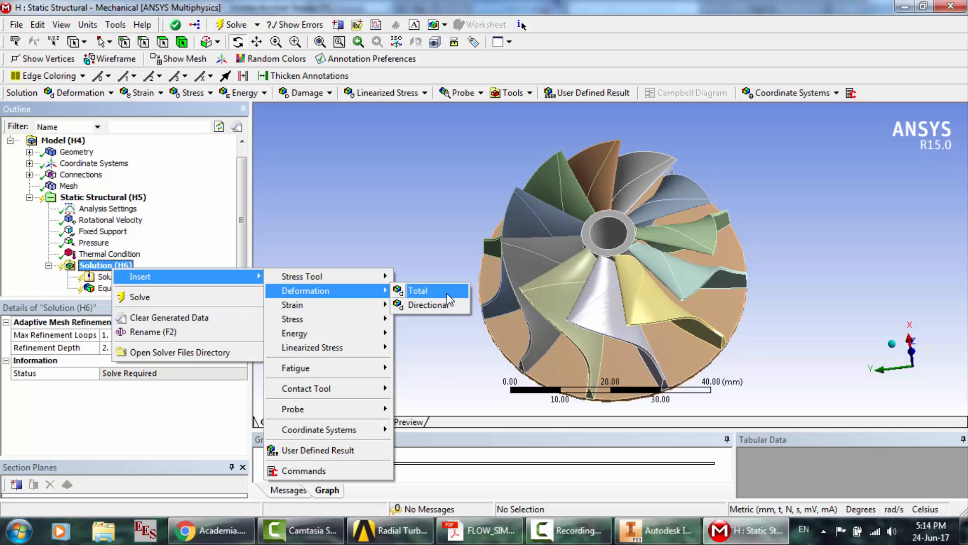
pyautogui.click(447, 294)
# - Examine the Life and Damage figures in the reference PDF, and view the YouTube results on fatigue in Chrome after closing the Academia page
pyautogui.click(487, 537)
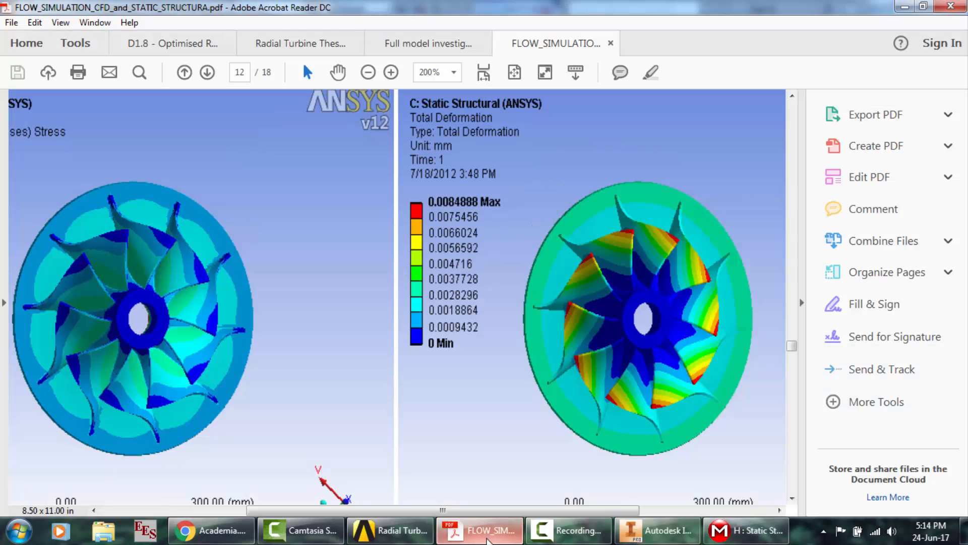
pyautogui.scroll(-7, 483, 312)
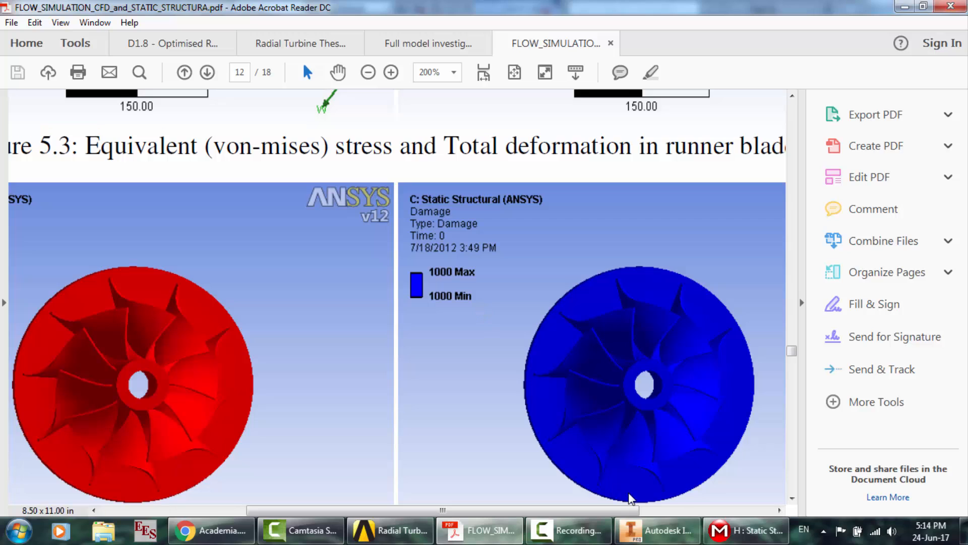
pyautogui.moveTo(622, 511); pyautogui.dragTo(524, 510)
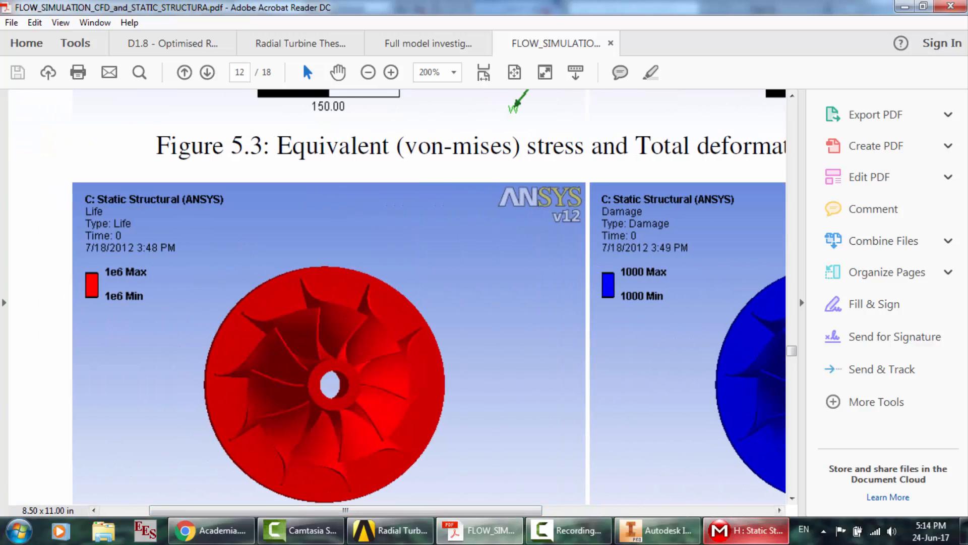
pyautogui.click(212, 529)
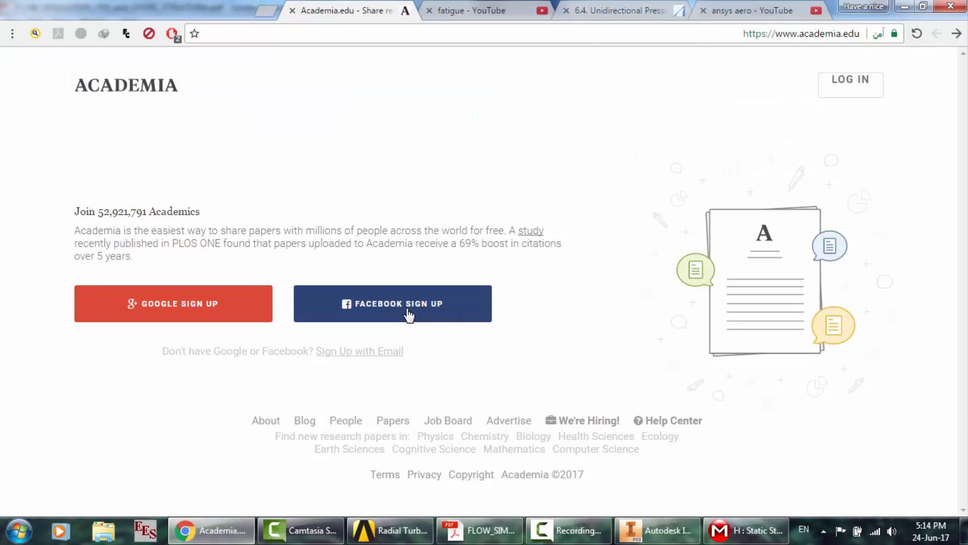
pyautogui.click(292, 11)
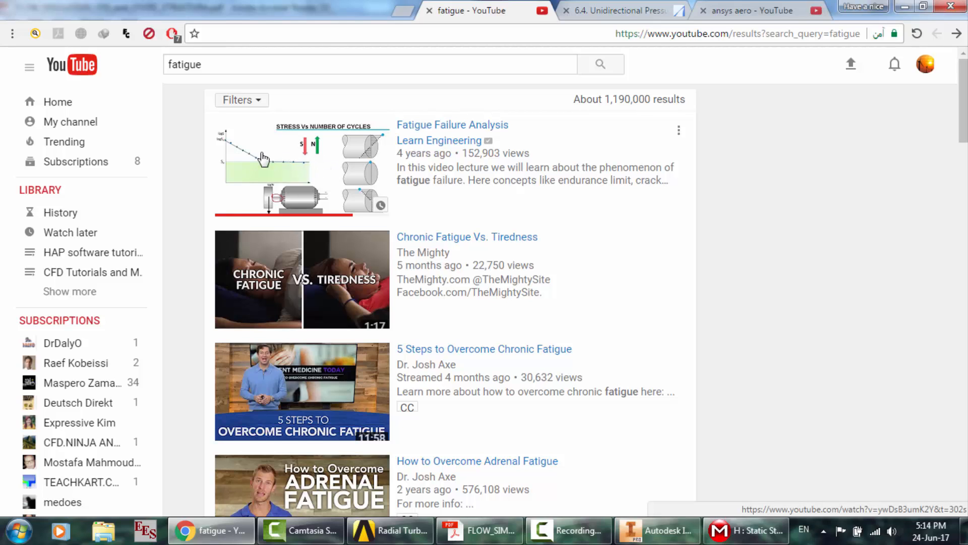
# - Switch back to ANSYS Mechanical and try twice to add a Fatigue Tool to the solution
pyautogui.click(747, 530)
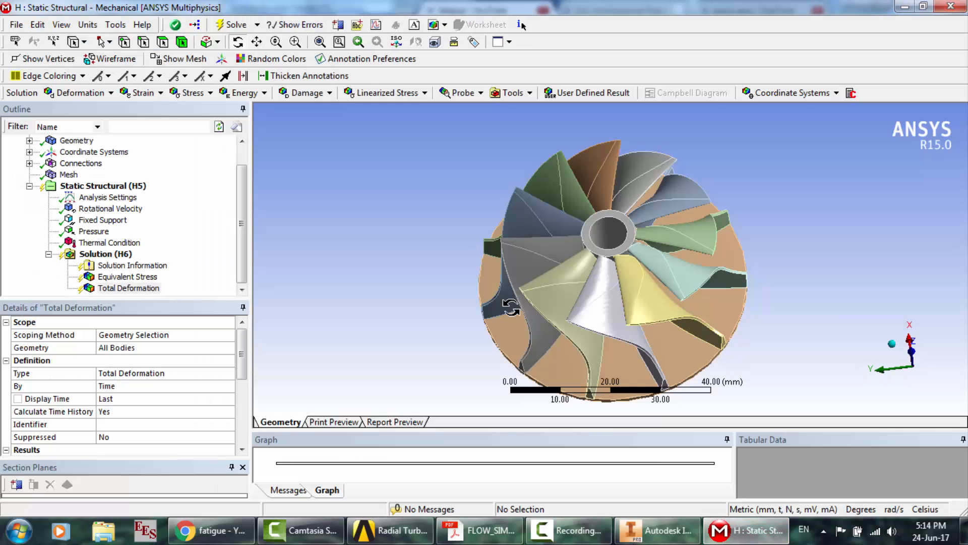
pyautogui.rightClick(110, 255)
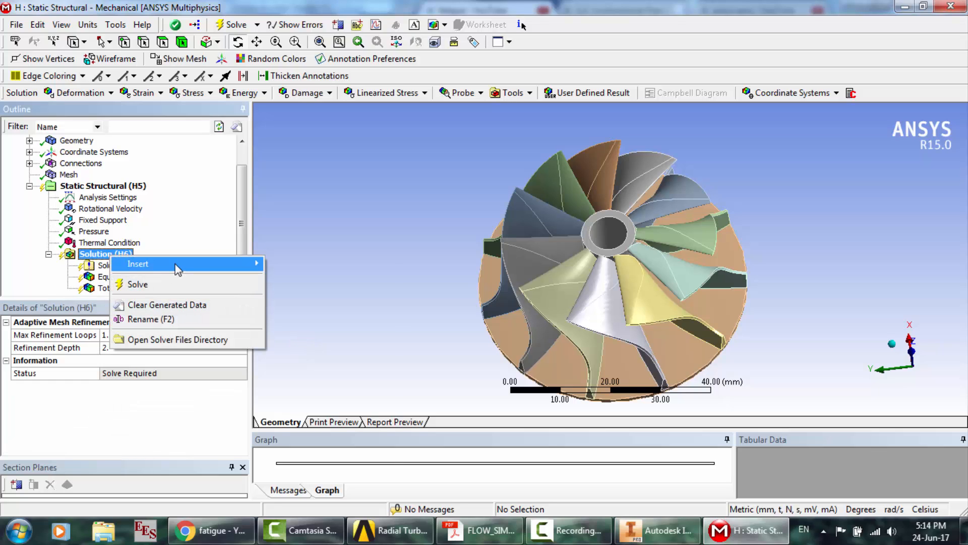
pyautogui.moveTo(177, 268)
pyautogui.moveTo(339, 268)
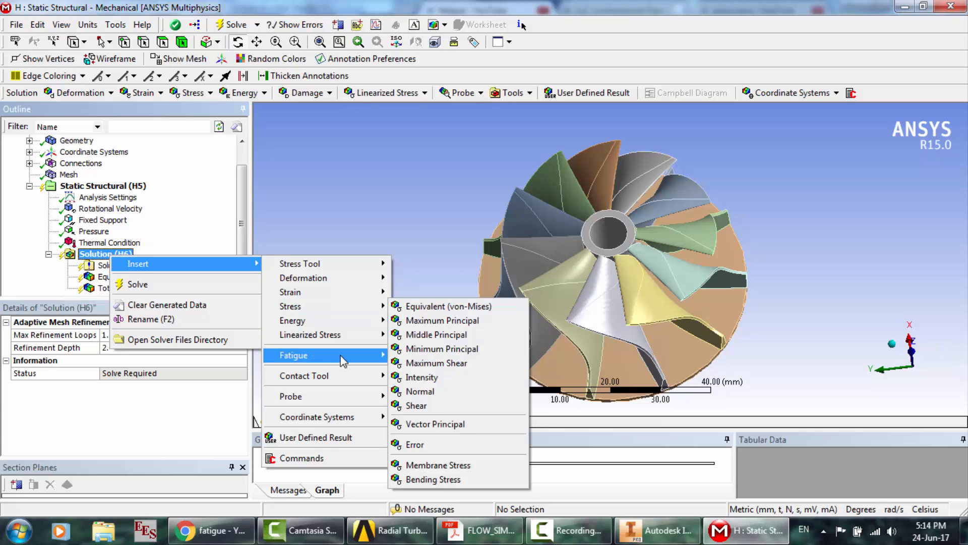
pyautogui.moveTo(343, 360)
pyautogui.click(433, 356)
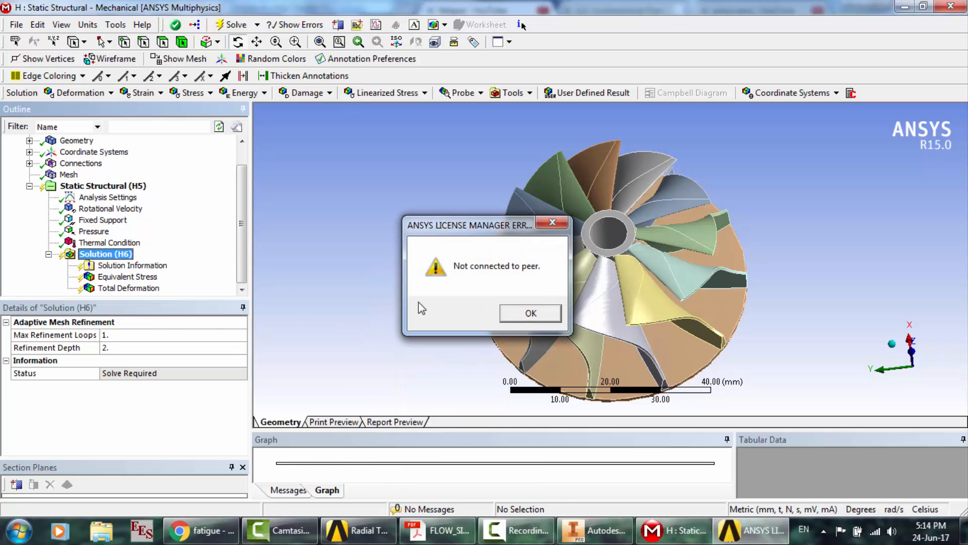
pyautogui.click(537, 314)
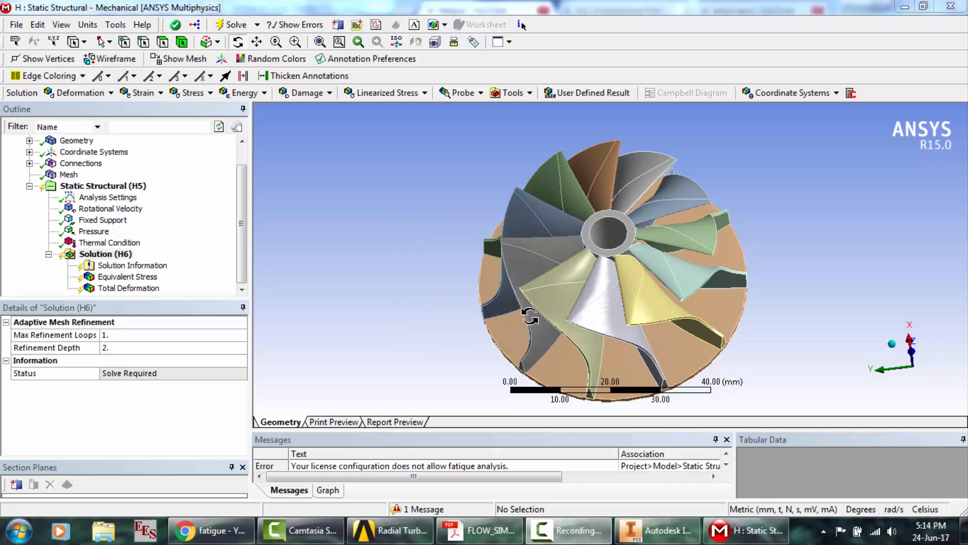
pyautogui.click(109, 257)
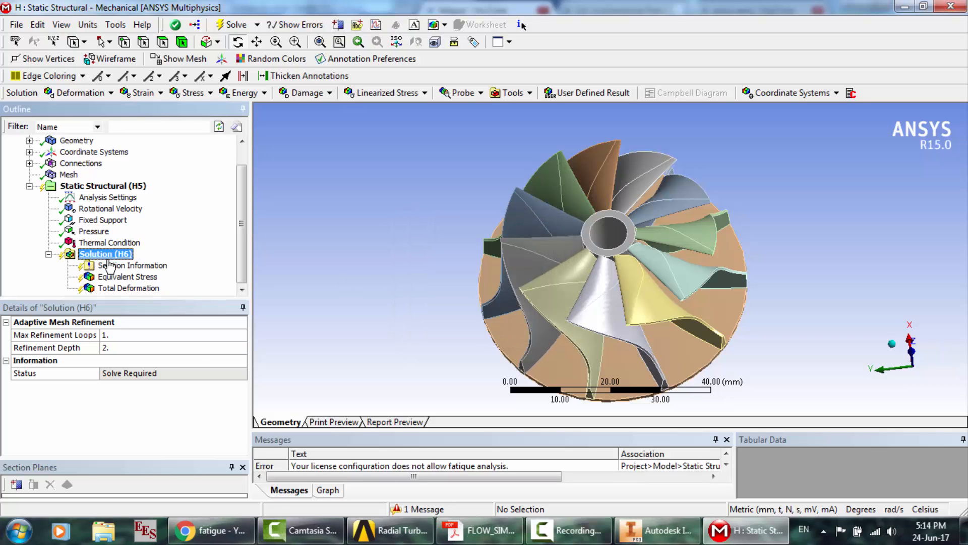
pyautogui.rightClick(109, 262)
pyautogui.moveTo(169, 270)
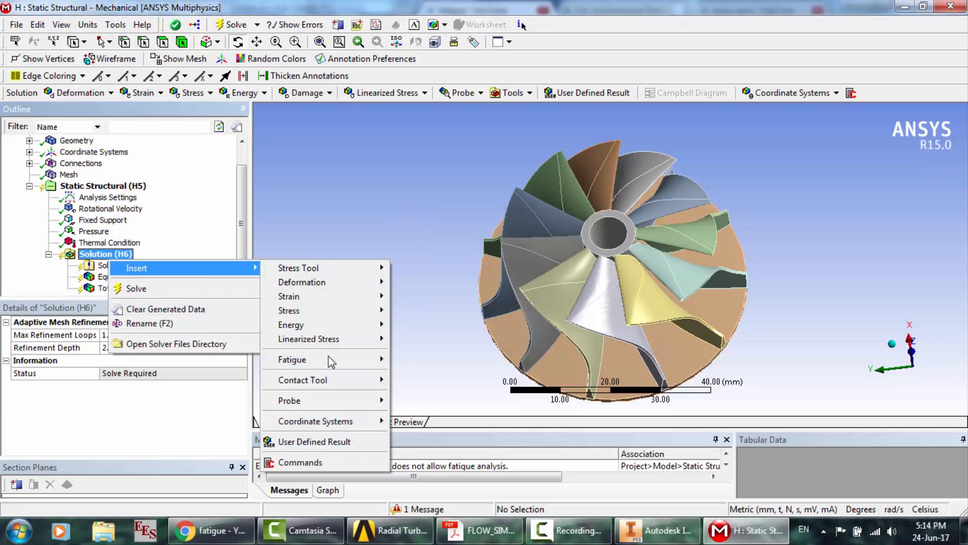
pyautogui.moveTo(330, 366)
pyautogui.click(428, 359)
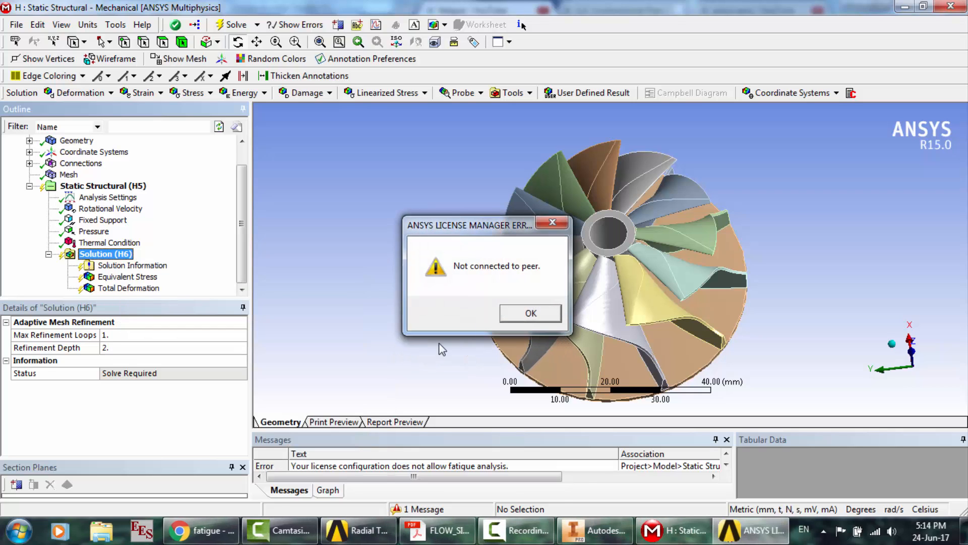
pyautogui.click(531, 313)
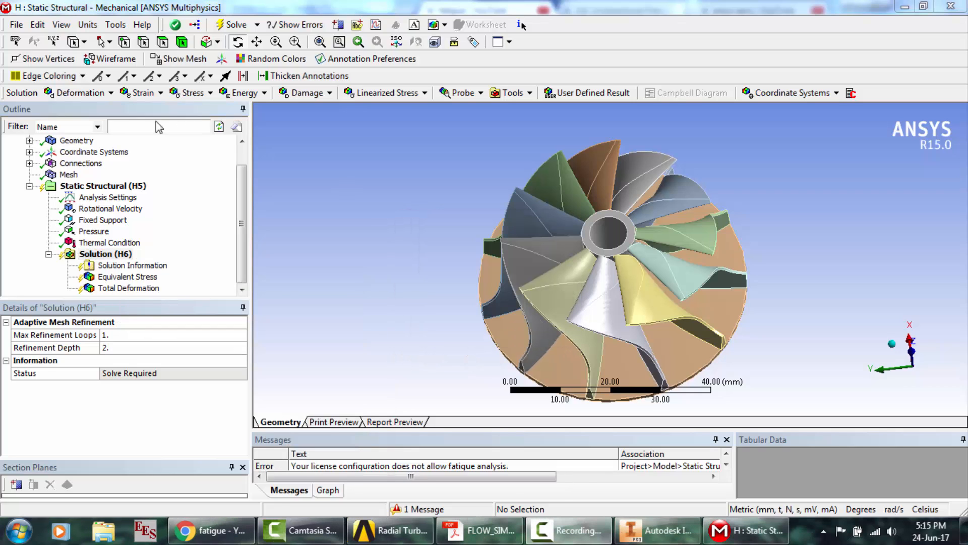
# - Save the project with the two result objects defined
pyautogui.click(16, 25)
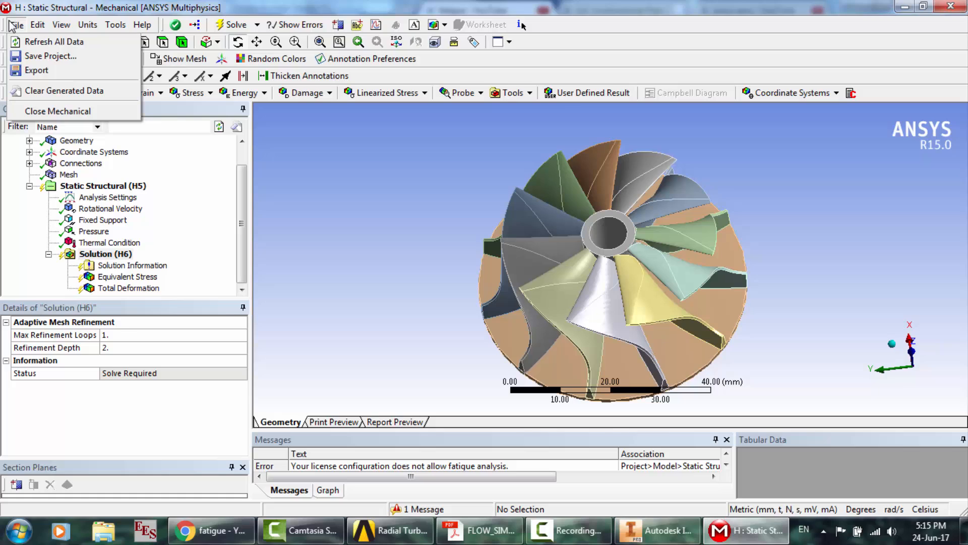
pyautogui.click(44, 57)
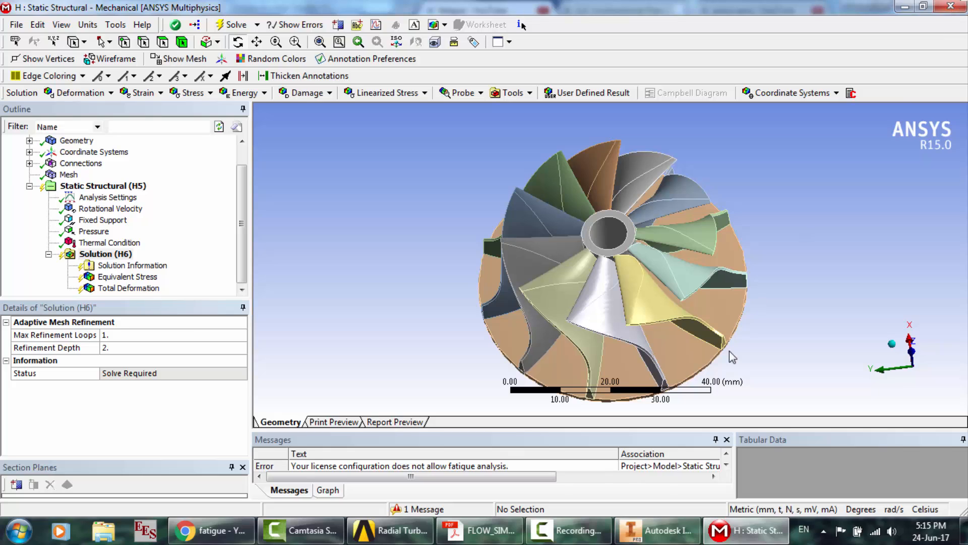
pyautogui.click(567, 531)
pyautogui.click(900, 466)
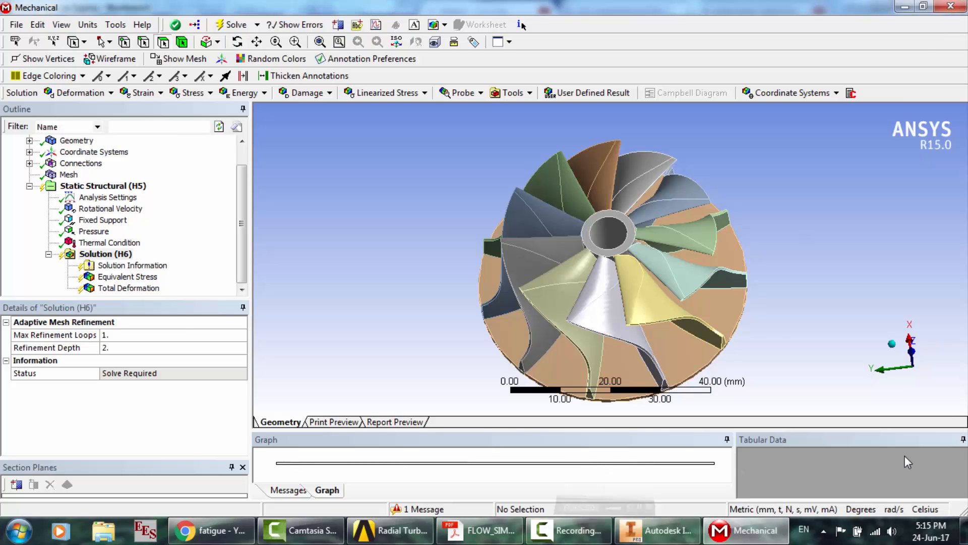
# - Add a Fatigue Tool to the solution of the static structural analysis
pyautogui.rightClick(105, 254)
pyautogui.moveTo(194, 264)
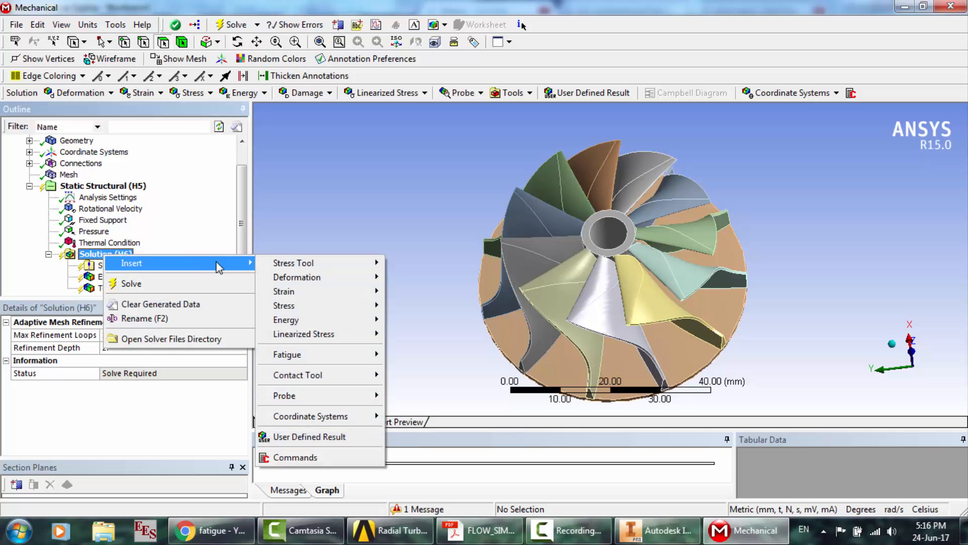
pyautogui.moveTo(309, 356)
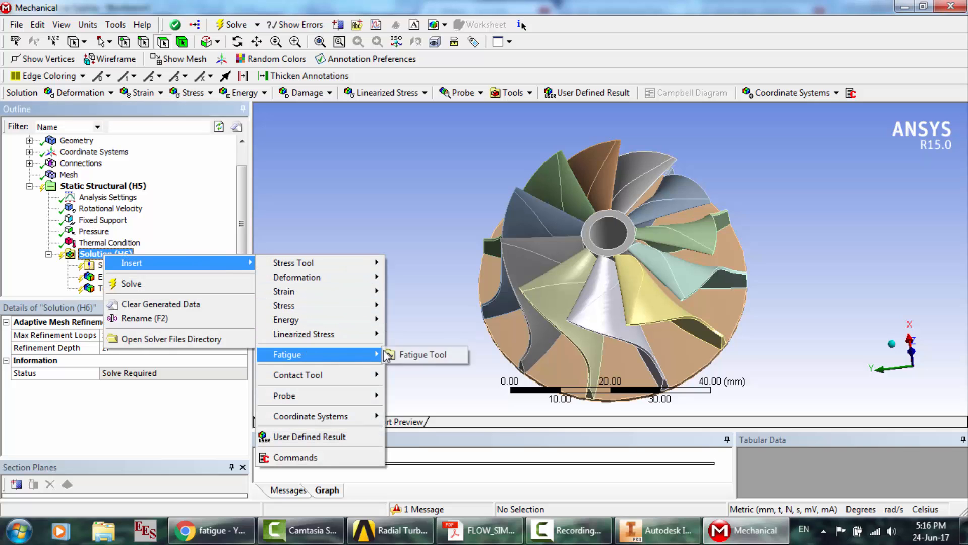
pyautogui.click(411, 355)
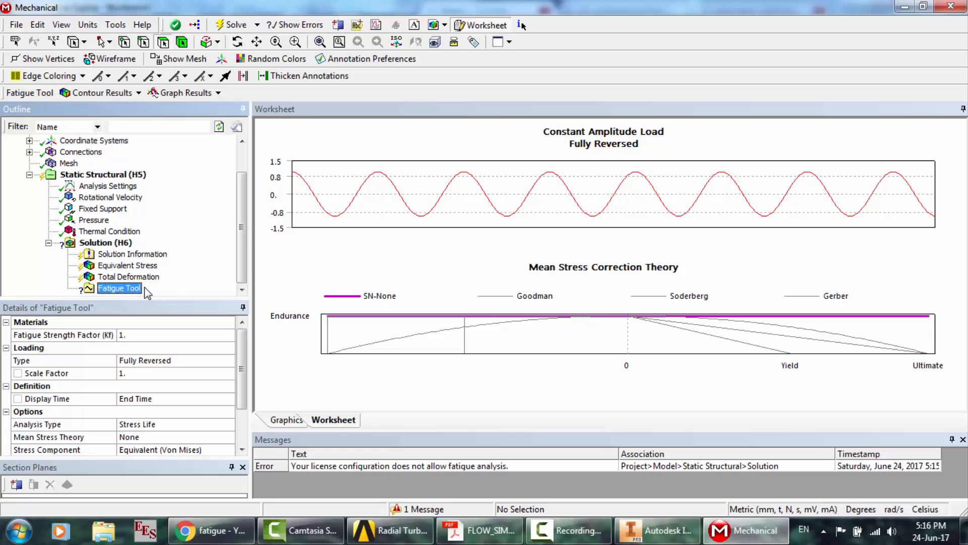
# - Add Life and Damage results to the Fatigue Tool
pyautogui.rightClick(118, 291)
pyautogui.moveTo(162, 303)
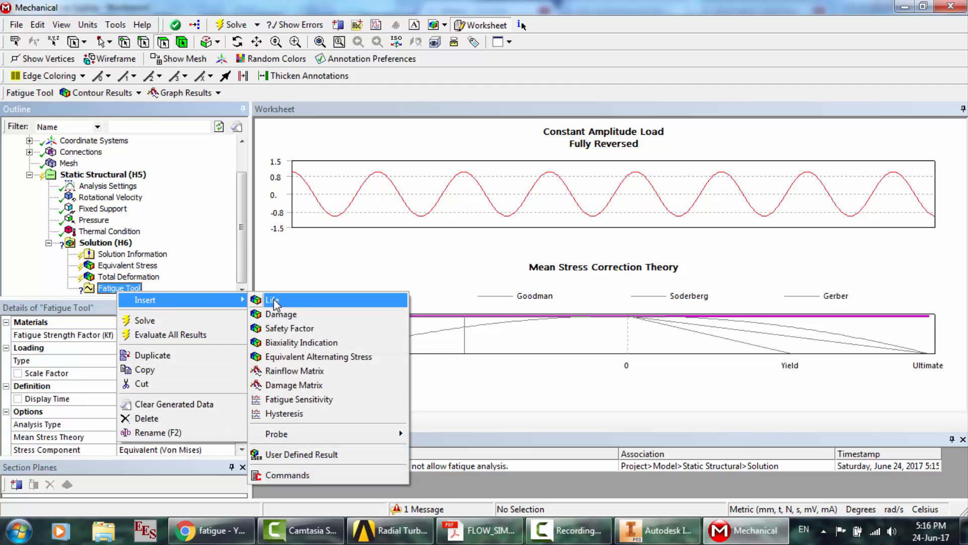
pyautogui.click(272, 301)
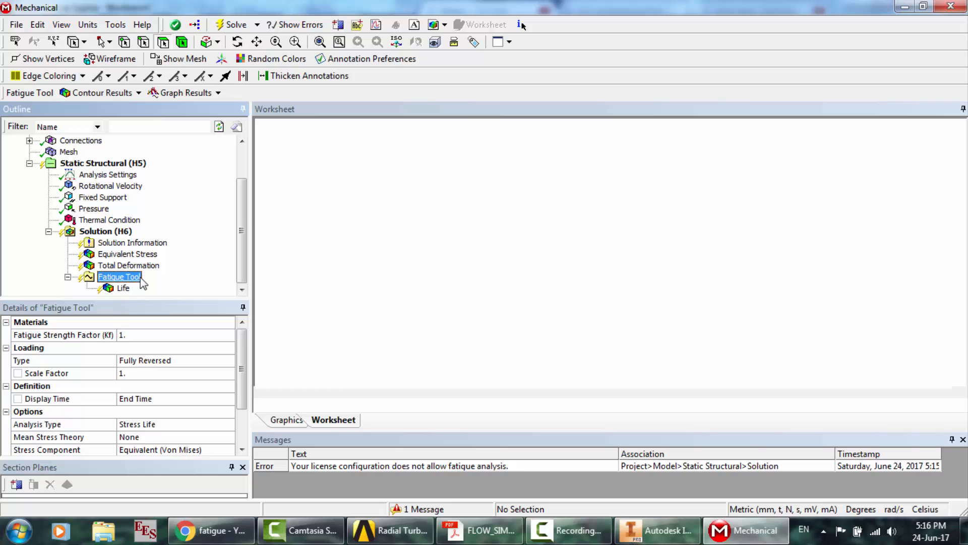
pyautogui.rightClick(143, 284)
pyautogui.moveTo(162, 283)
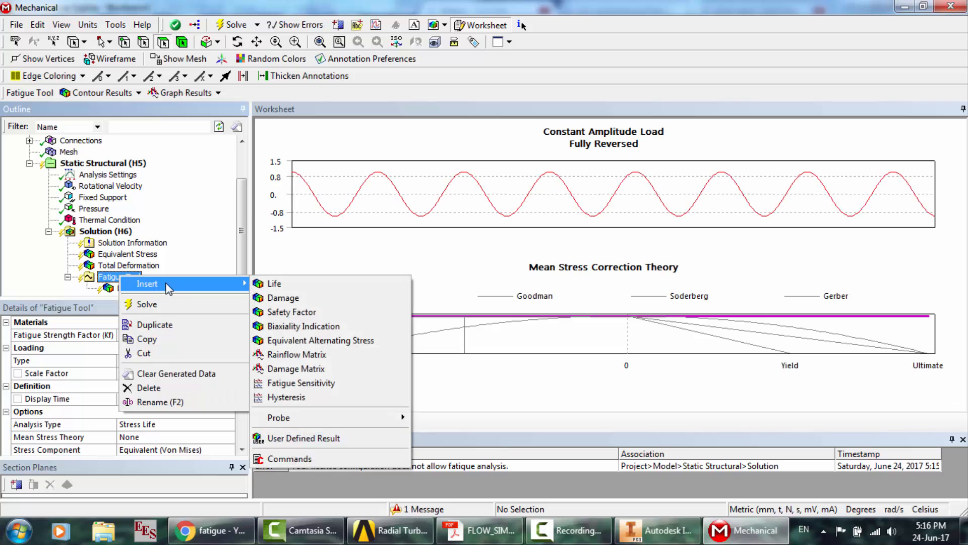
pyautogui.click(314, 299)
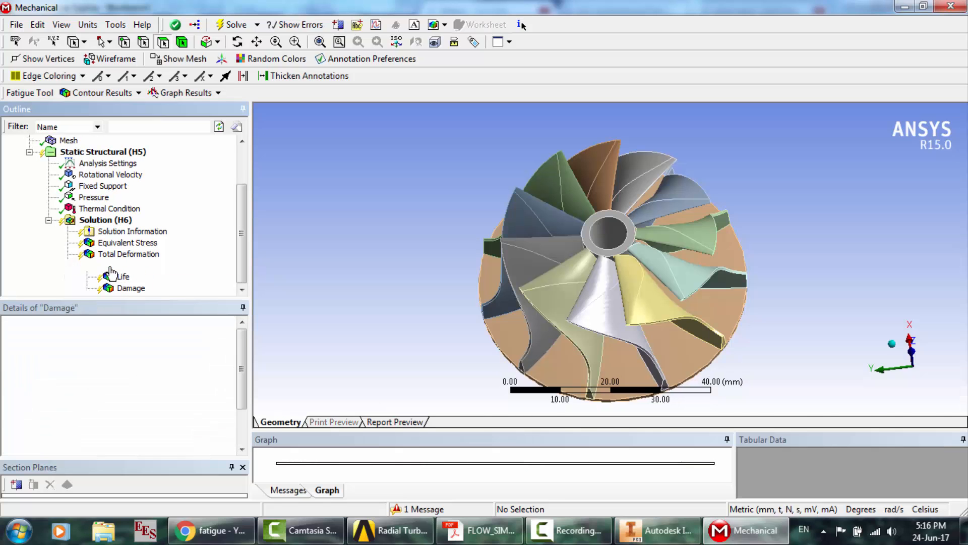
# - Add a Safety Factor result to the Fatigue Tool
pyautogui.rightClick(112, 268)
pyautogui.moveTo(152, 275)
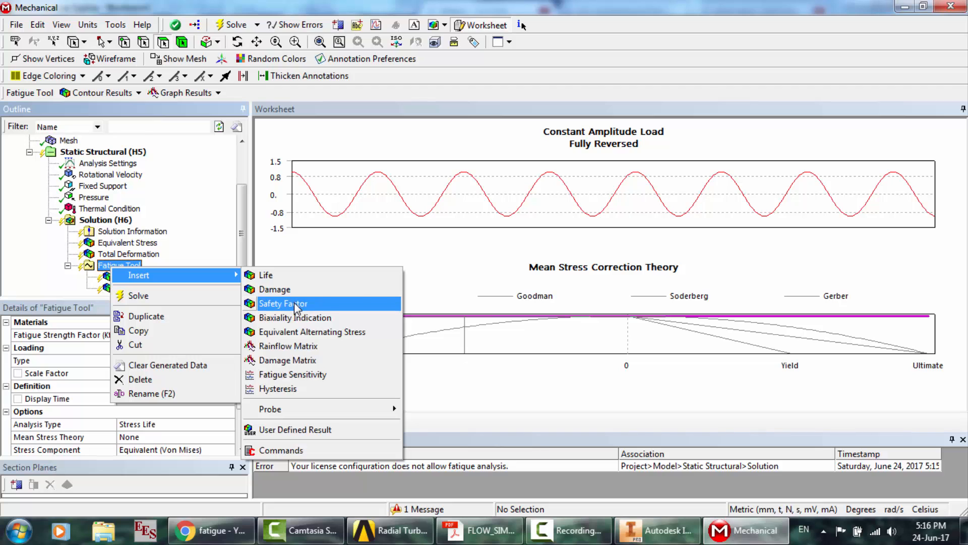
pyautogui.click(295, 305)
# - Switch to the FLOW_SIMULATION paper in Acrobat Reader and examine the Life and Damage figure and its explanation on page 12
pyautogui.click(479, 530)
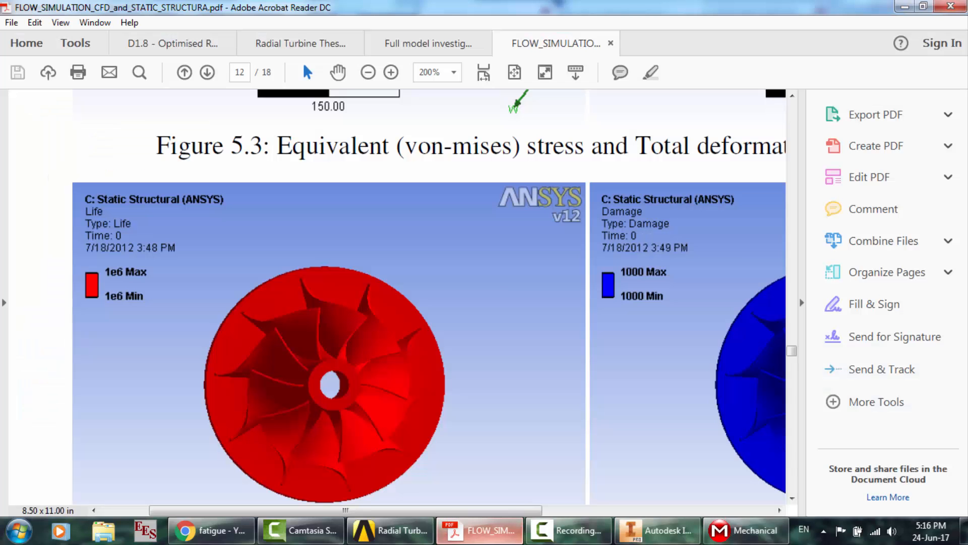
pyautogui.scroll(3, 500, 289)
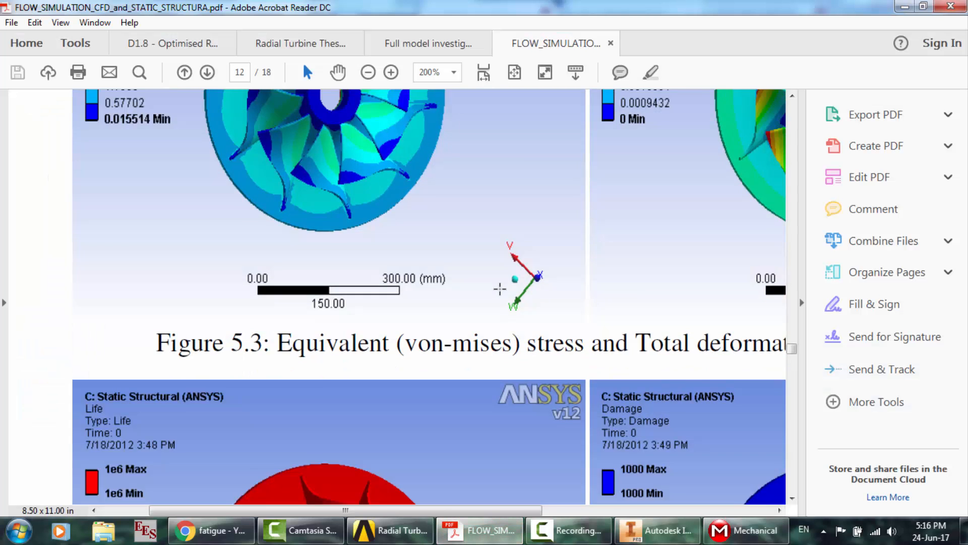
pyautogui.scroll(-8, 500, 289)
pyautogui.scroll(-1, 500, 289)
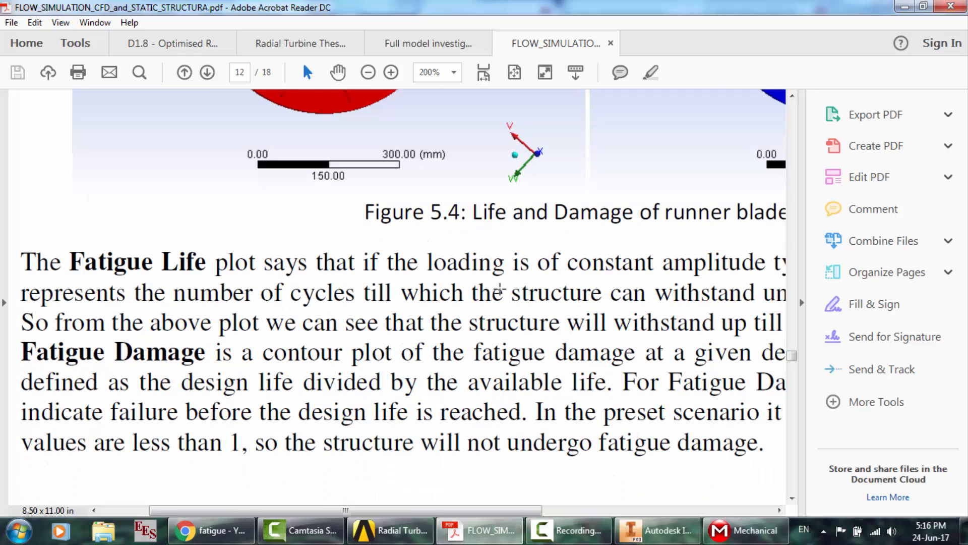
pyautogui.click(369, 72)
pyautogui.click(369, 72)
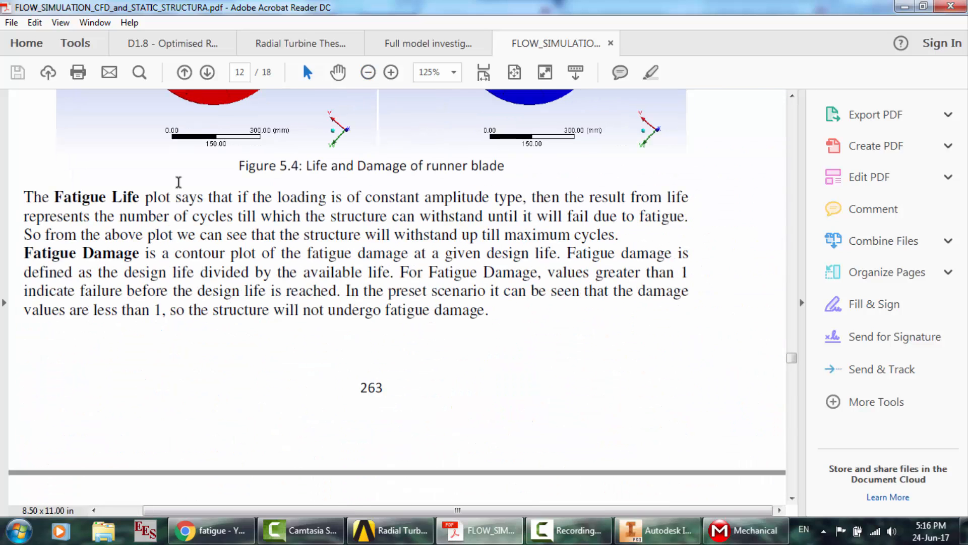
pyautogui.scroll(3, 272, 220)
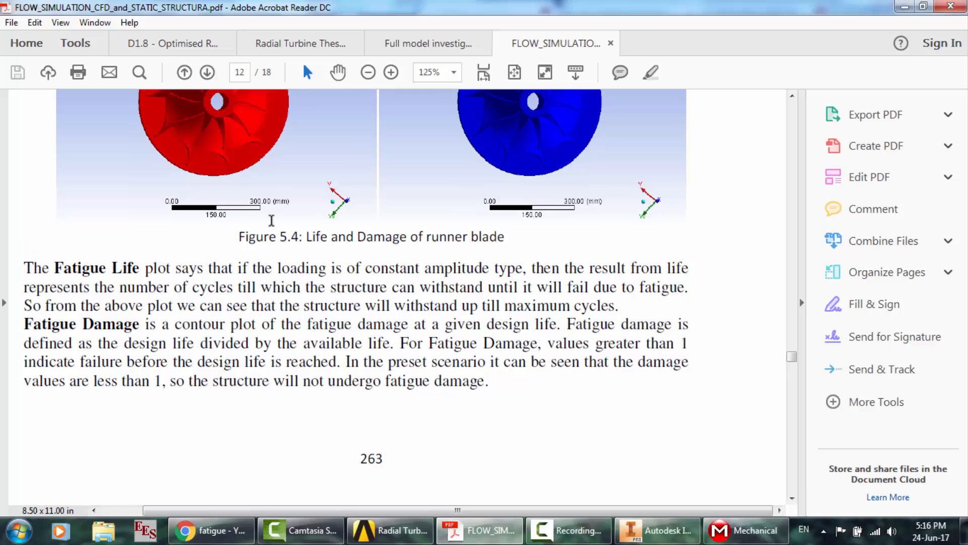
pyautogui.scroll(1, 271, 220)
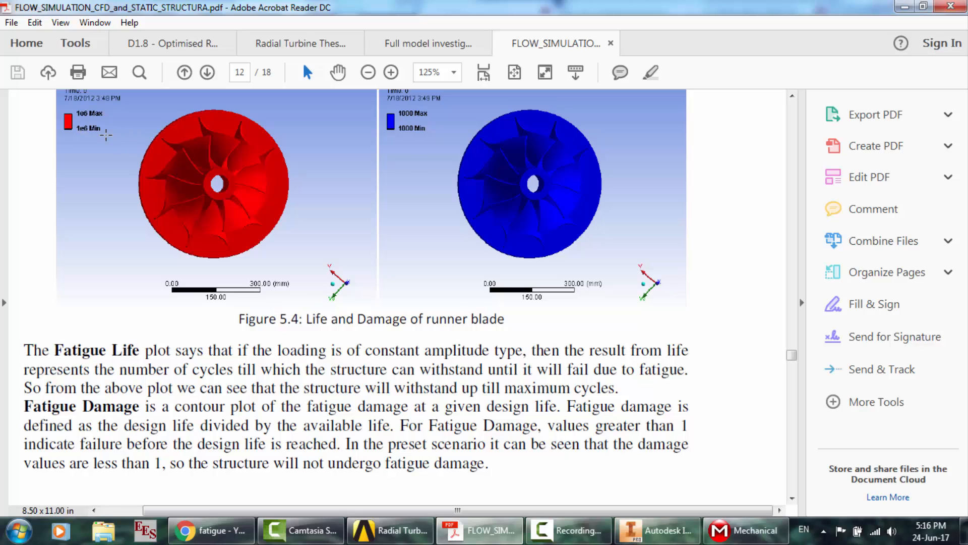
pyautogui.scroll(1, 106, 133)
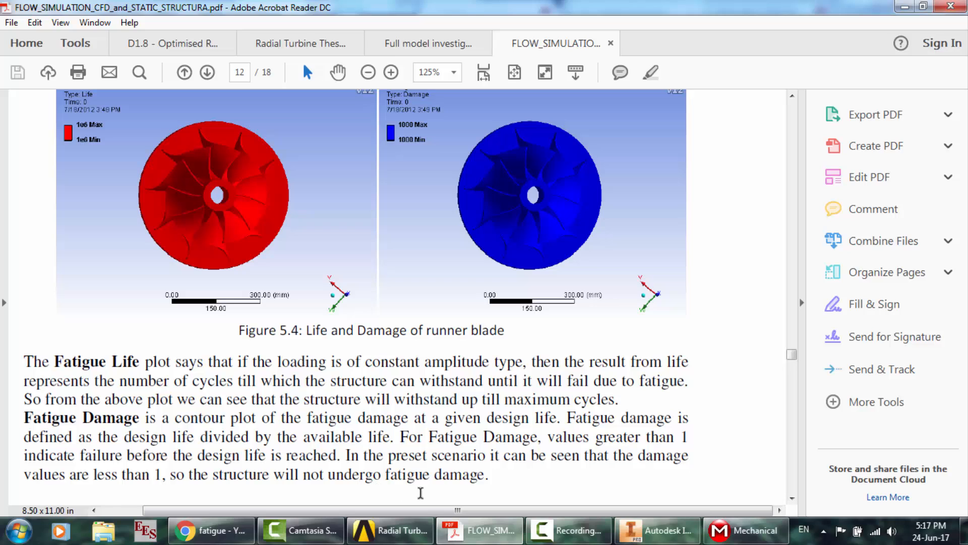
pyautogui.scroll(1, 458, 312)
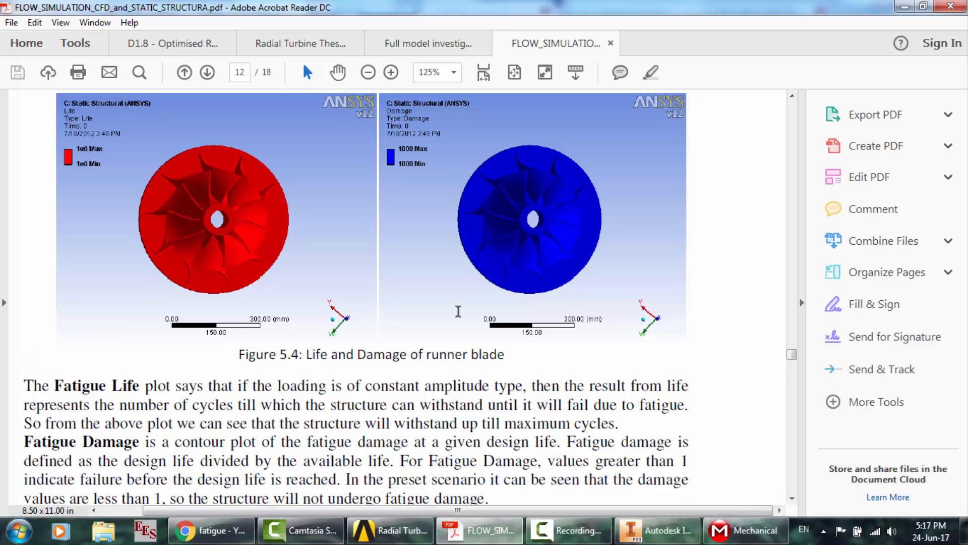
pyautogui.scroll(1, 455, 202)
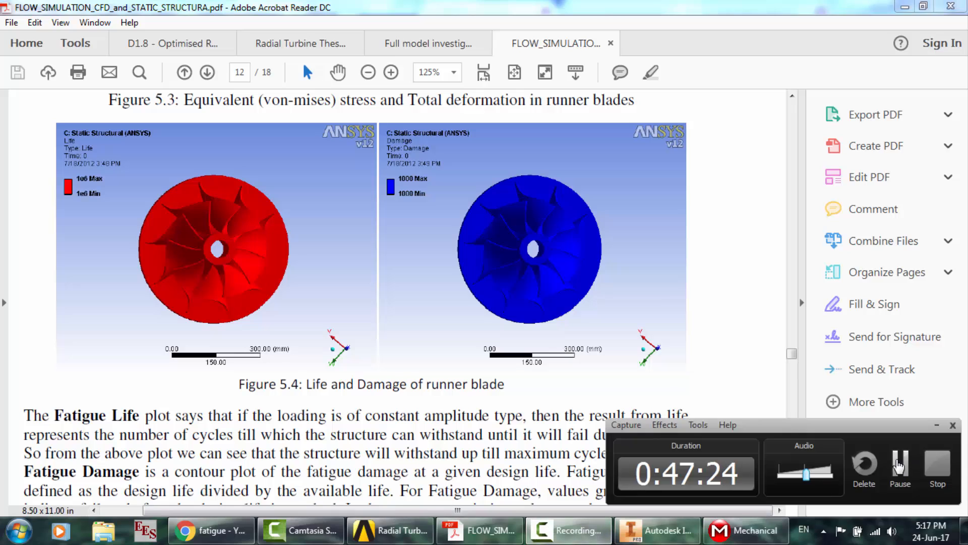
pyautogui.scroll(-1, 371, 227)
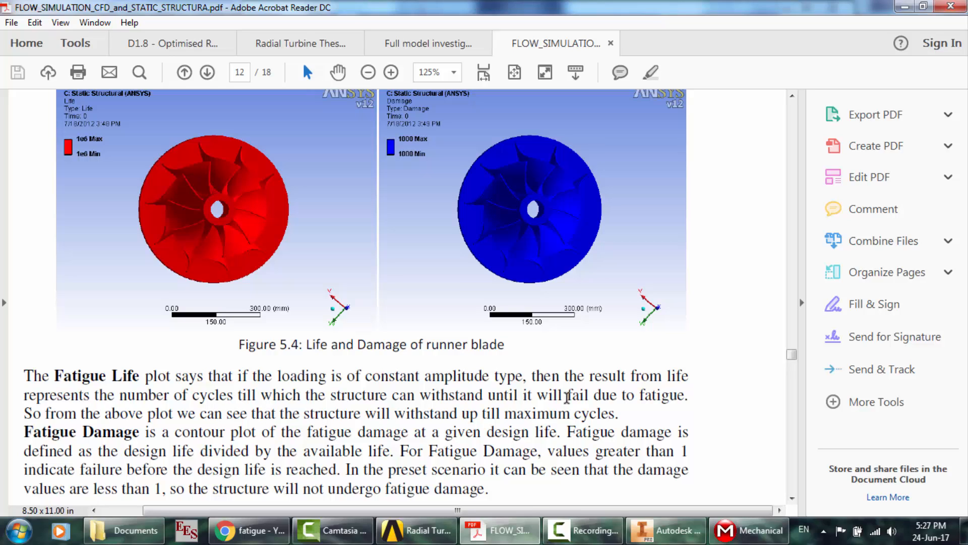
pyautogui.scroll(-1, 579, 402)
pyautogui.scroll(-2, 578, 402)
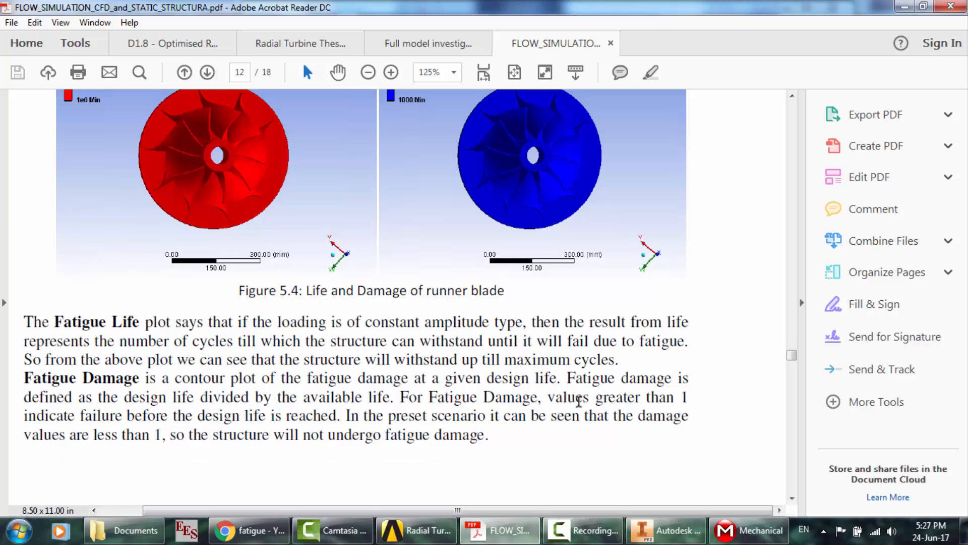
pyautogui.scroll(2, 474, 374)
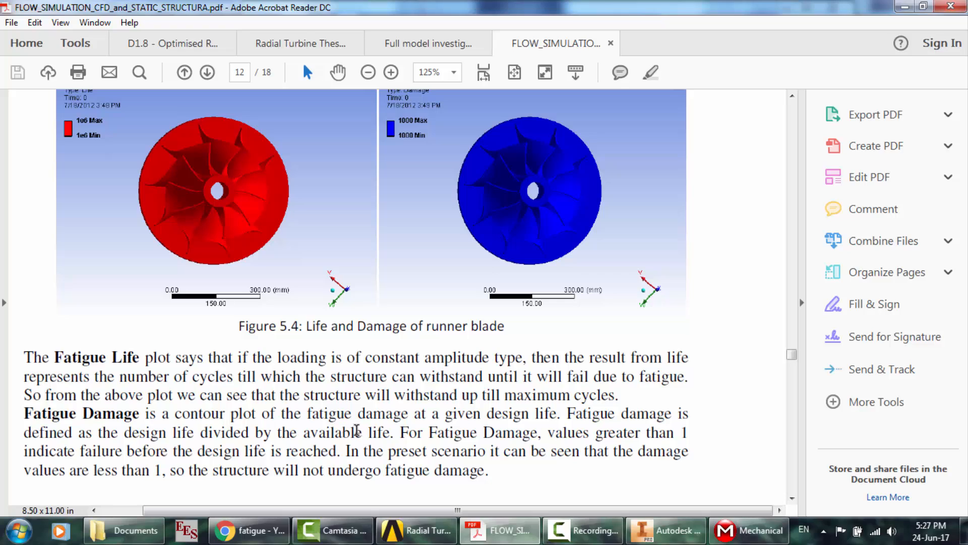
# - Highlight the phrases on available life and design life in the paper's Fatigue Damage definition, and clear the selection
pyautogui.moveTo(305, 432); pyautogui.dragTo(396, 432)
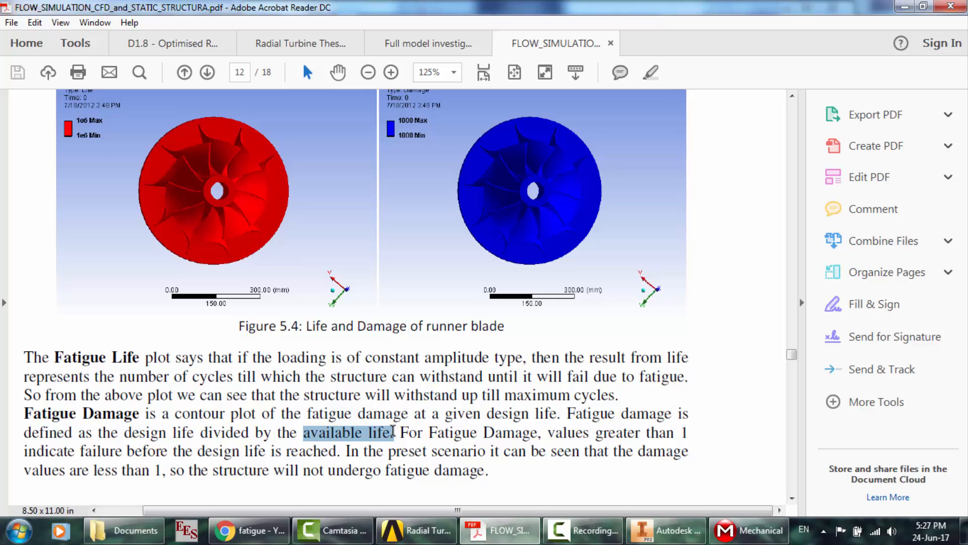
pyautogui.click(297, 415)
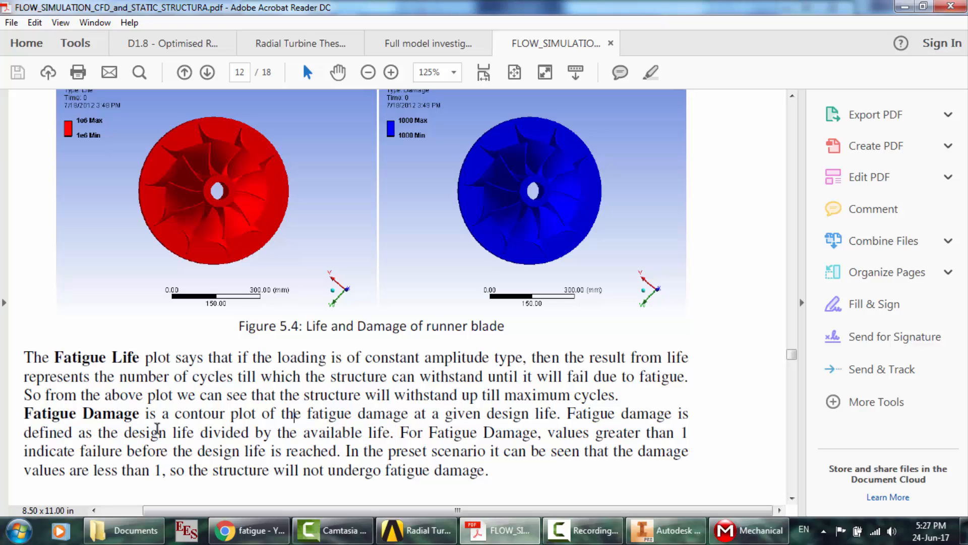
pyautogui.moveTo(125, 432); pyautogui.dragTo(291, 432)
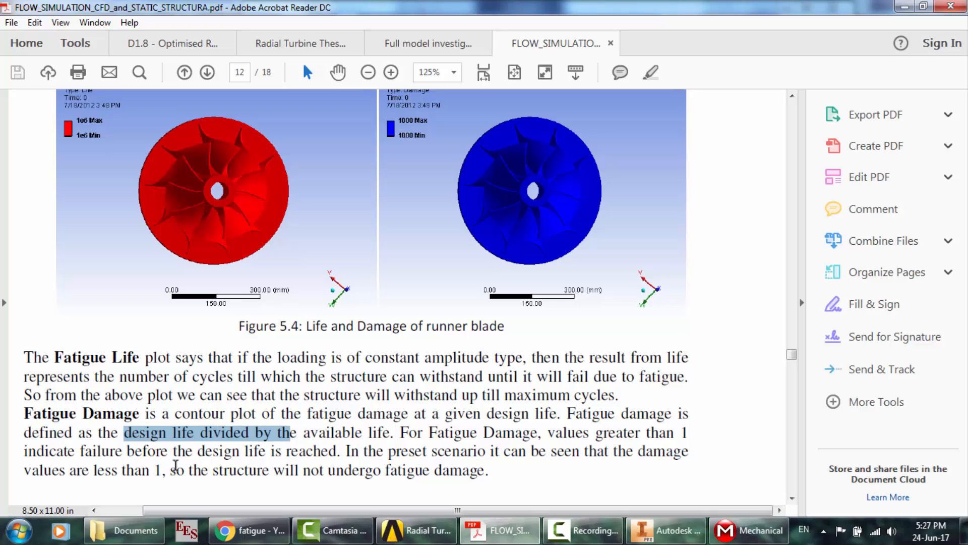
pyautogui.click(161, 464)
# - Examine the paper's runner blade safety factor figure and text on page 13, checking them against the Safety Factor result in ANSYS Mechanical
pyautogui.scroll(-3, 162, 466)
pyautogui.scroll(-5, 162, 466)
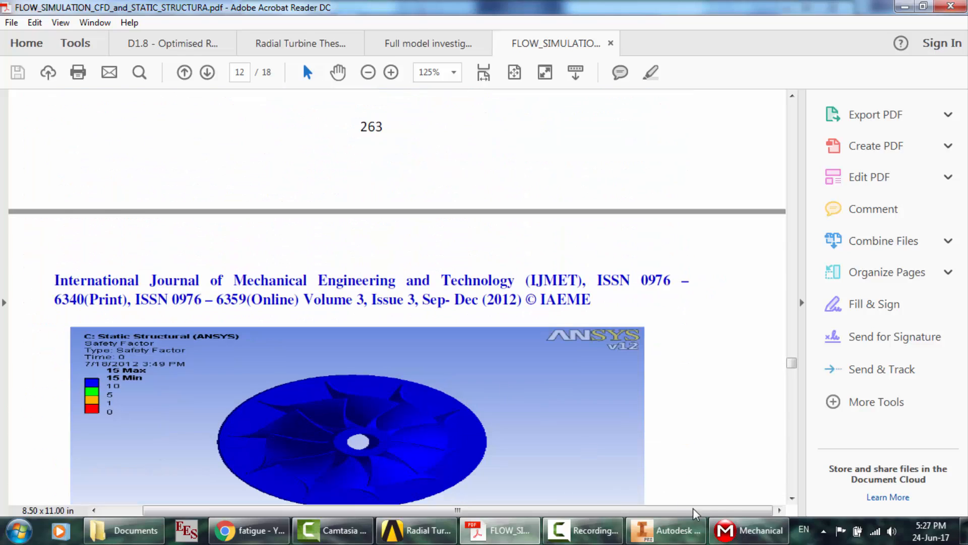
pyautogui.click(749, 530)
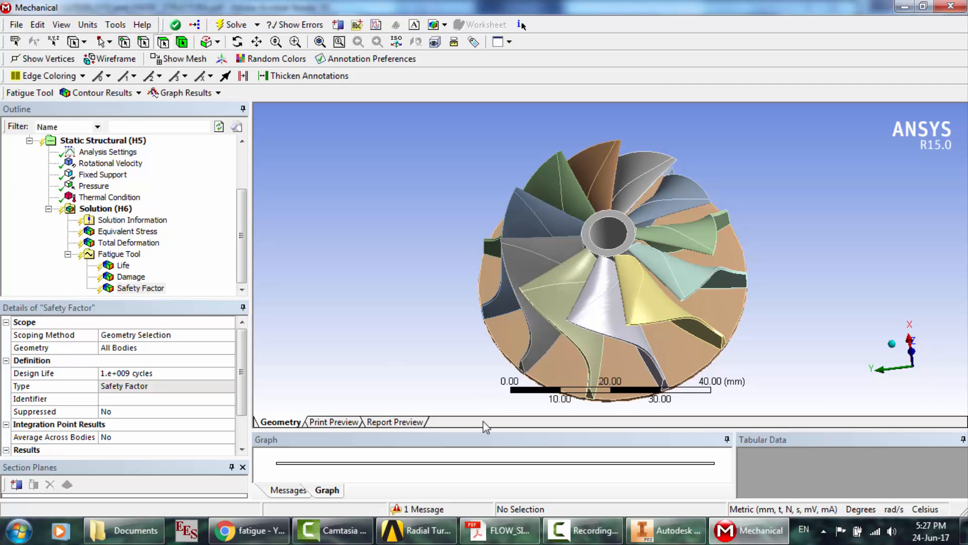
pyautogui.click(510, 541)
pyautogui.scroll(-4, 471, 276)
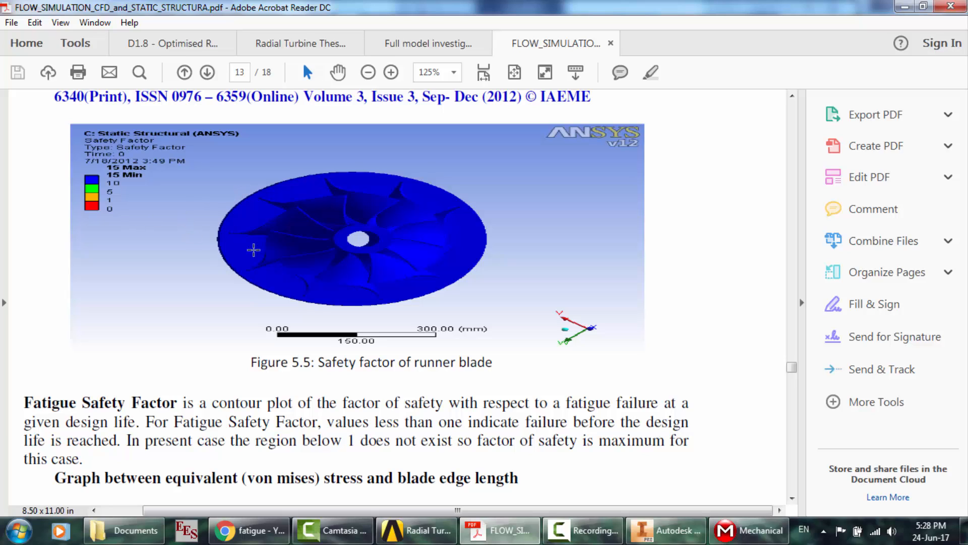
pyautogui.scroll(-5, 253, 249)
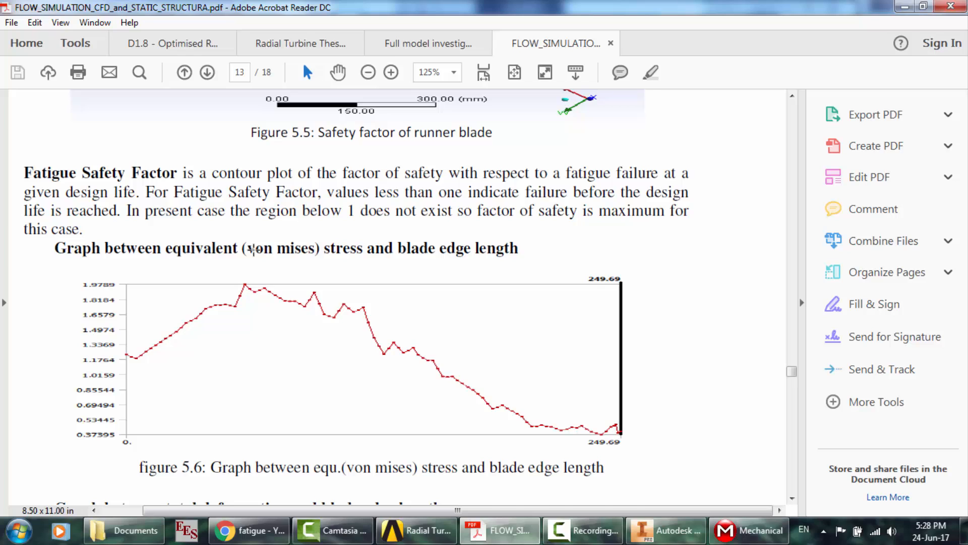
pyautogui.scroll(7, 253, 250)
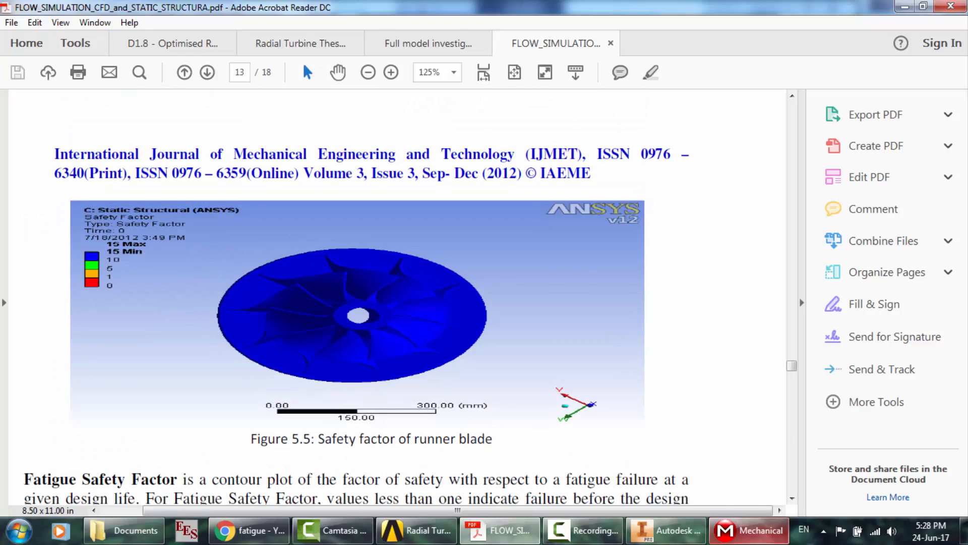
# - Switch back to ANSYS Mechanical and solve the static structural analysis
pyautogui.click(750, 530)
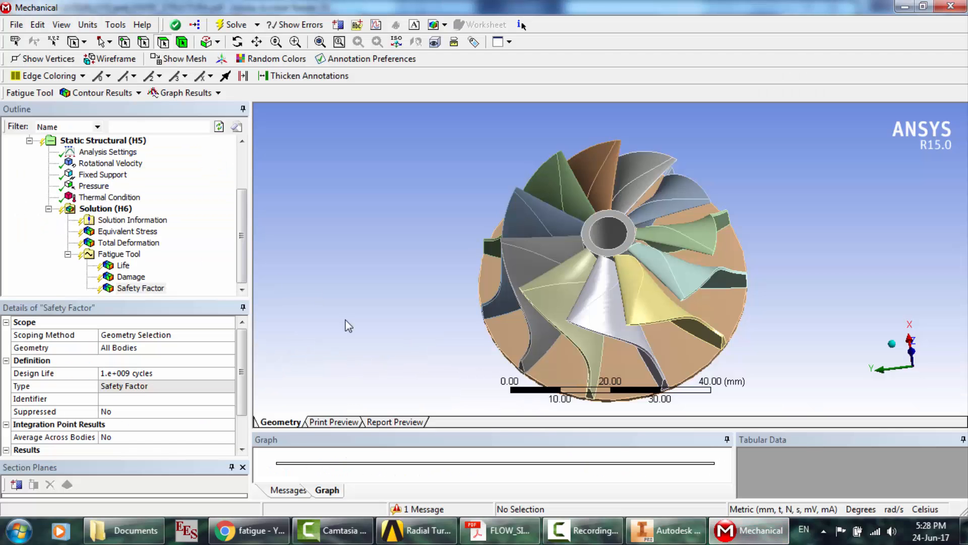
pyautogui.rightClick(105, 208)
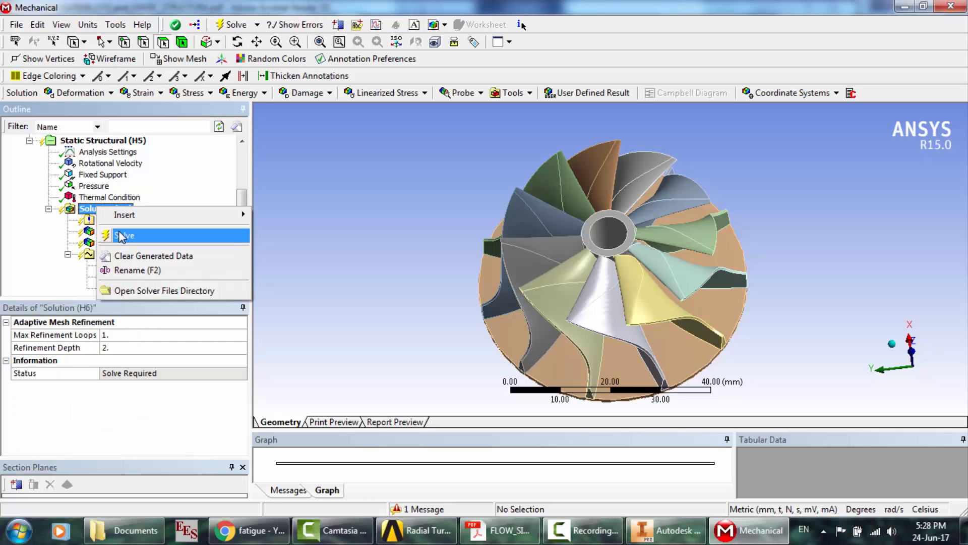
pyautogui.click(122, 235)
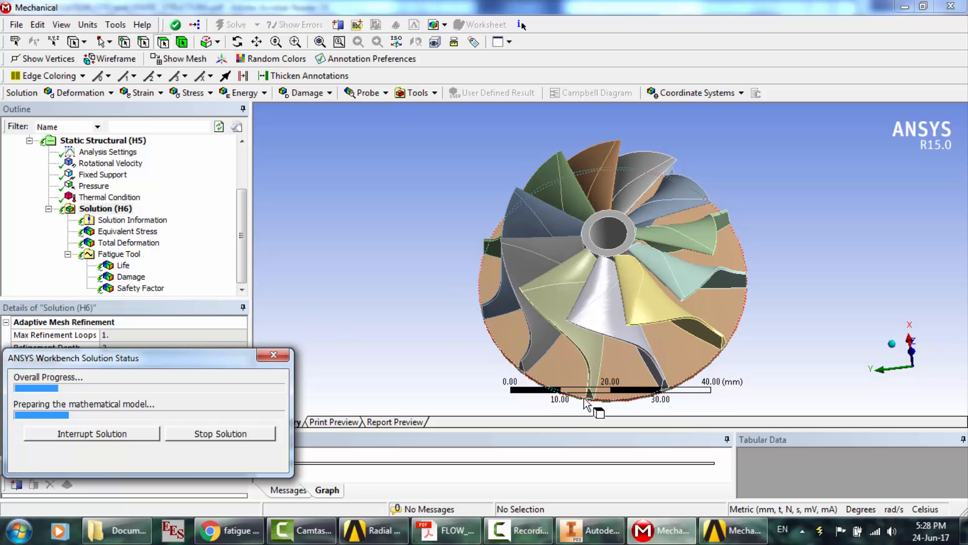
pyautogui.click(519, 530)
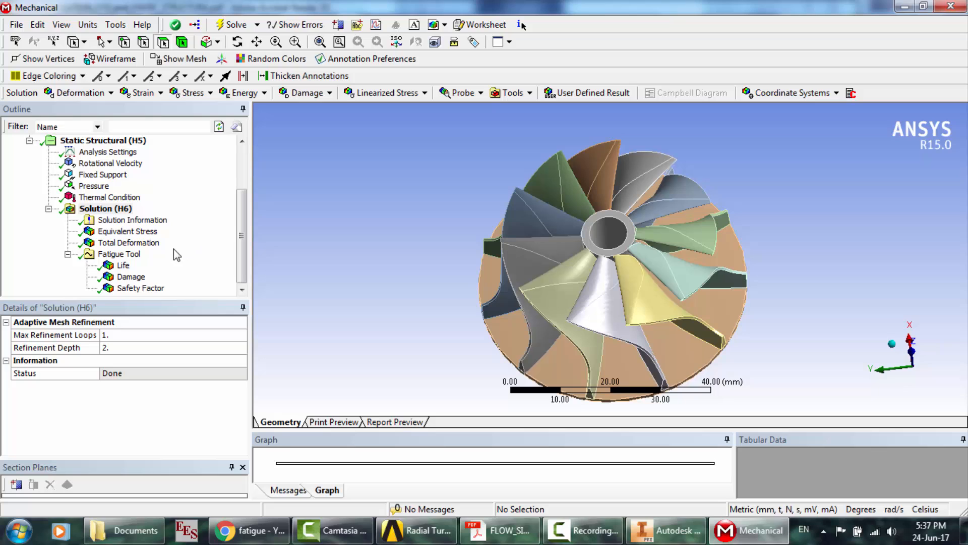
# - Display the Equivalent Stress result, enlarge the Graph area, and examine the stress contours and legend around the wheel hub
pyautogui.click(137, 232)
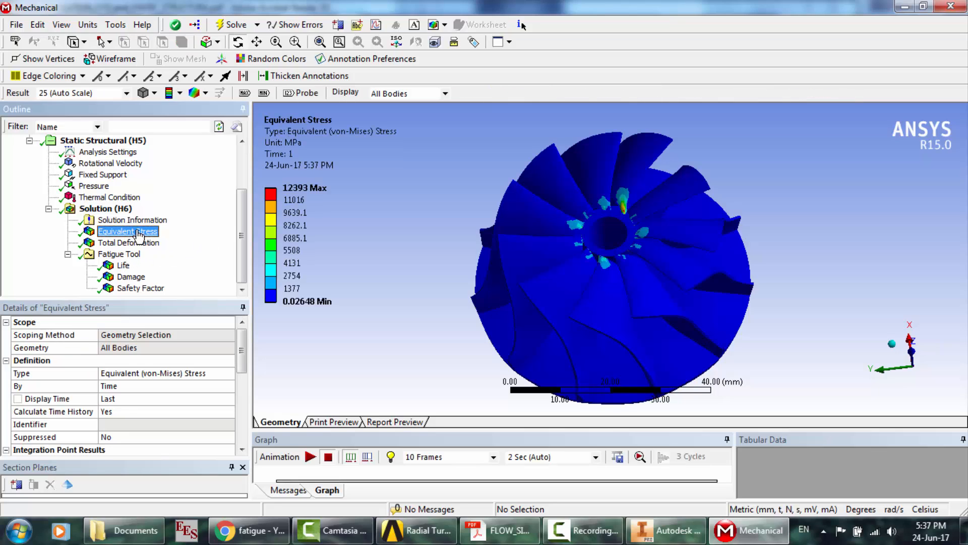
pyautogui.moveTo(634, 247)
pyautogui.mouseDown()
pyautogui.moveTo(612, 270)
pyautogui.moveTo(631, 251)
pyautogui.moveTo(622, 238)
pyautogui.mouseUp()
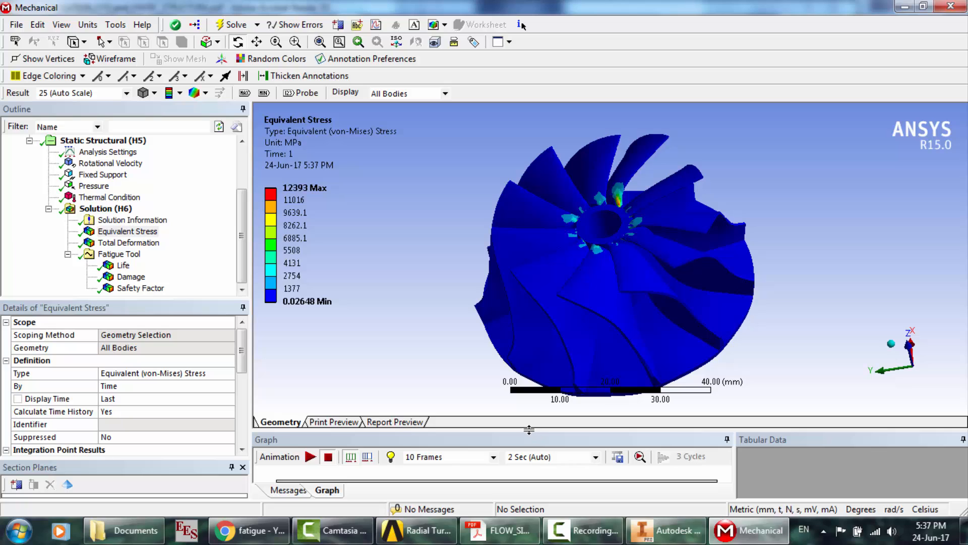
pyautogui.moveTo(529, 430); pyautogui.dragTo(531, 371)
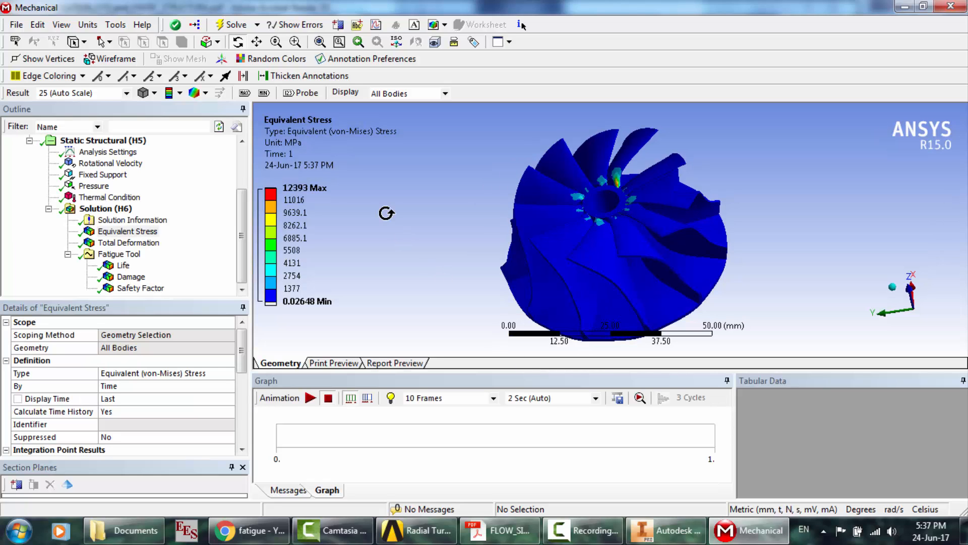
pyautogui.click(313, 187)
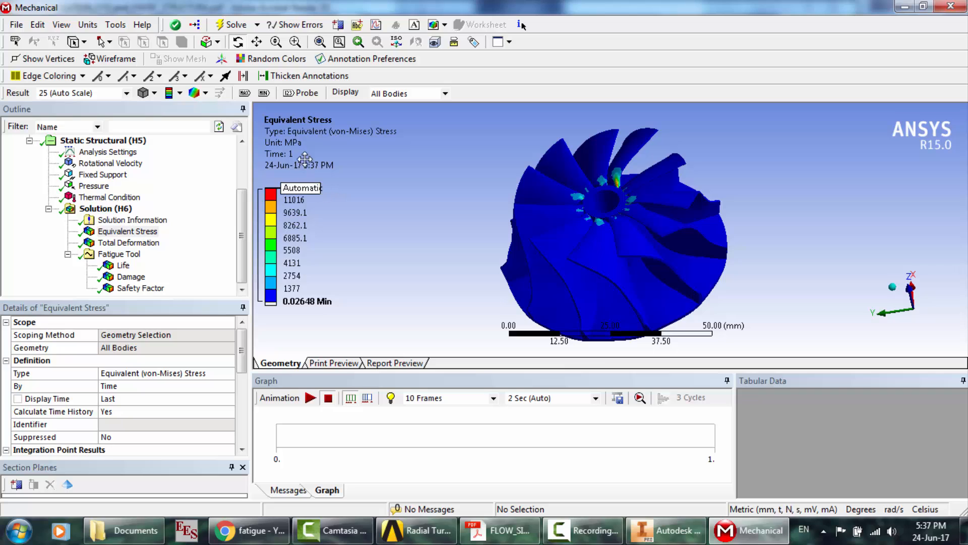
pyautogui.click(305, 302)
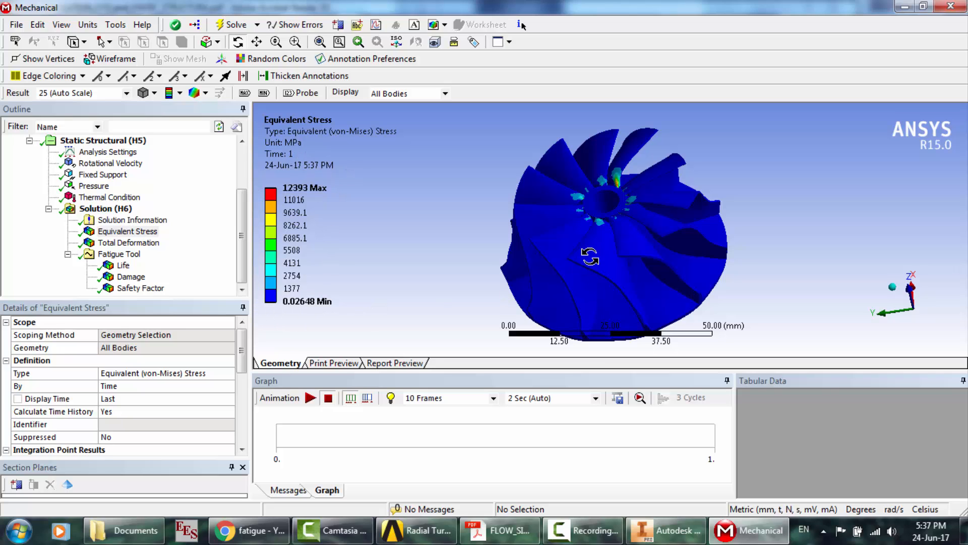
pyautogui.moveTo(590, 255); pyautogui.dragTo(587, 273)
pyautogui.scroll(3, 585, 212)
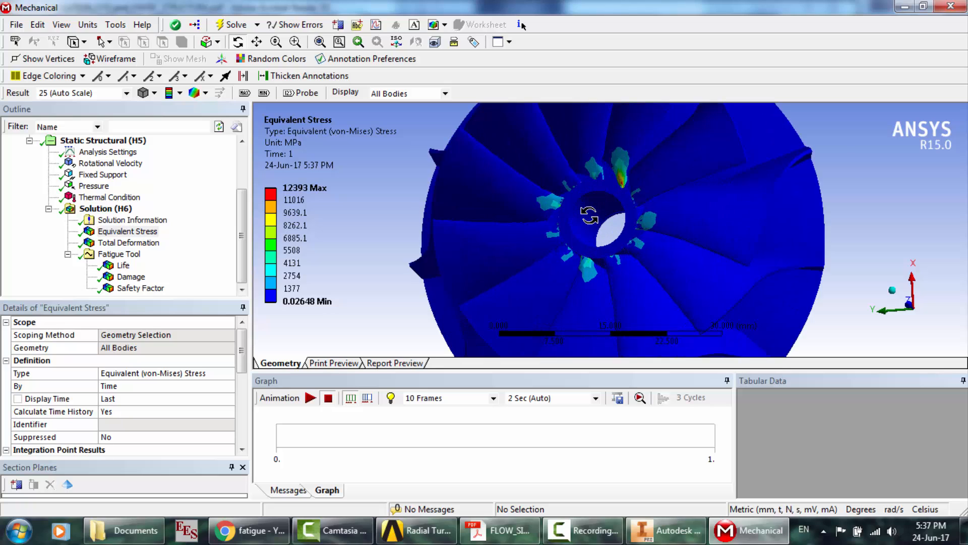
# - Play the Equivalent Stress animation, view the wheel from the side, and pause the playback
pyautogui.click(313, 399)
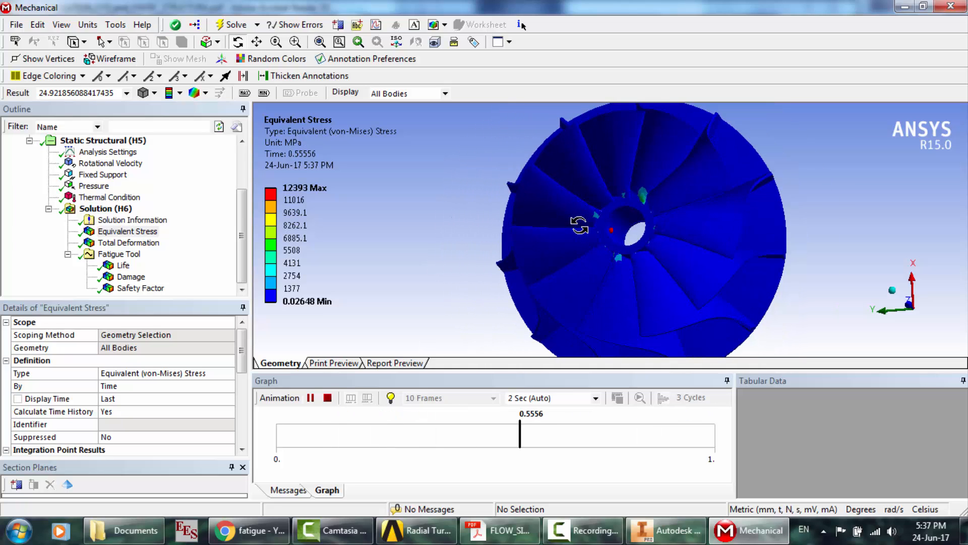
pyautogui.moveTo(579, 225); pyautogui.dragTo(639, 223)
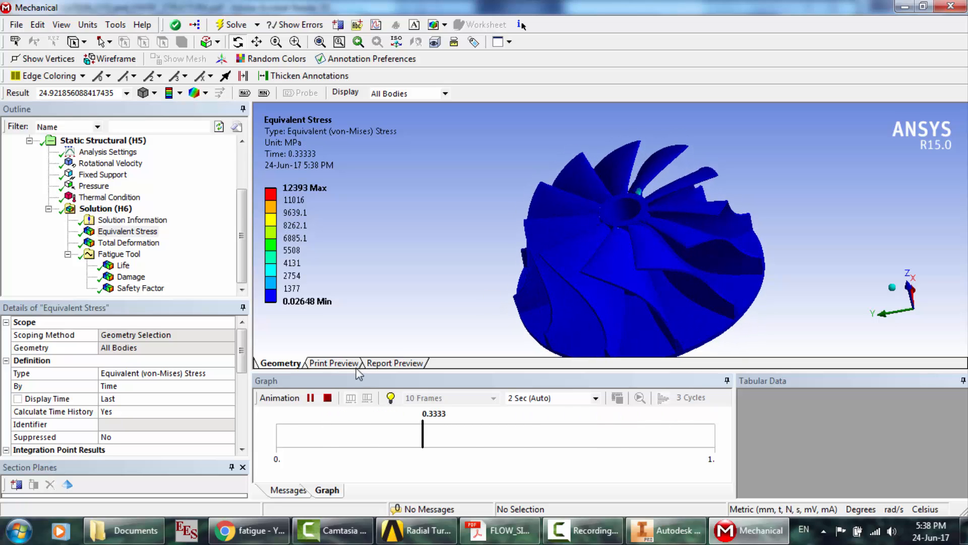
pyautogui.click(310, 398)
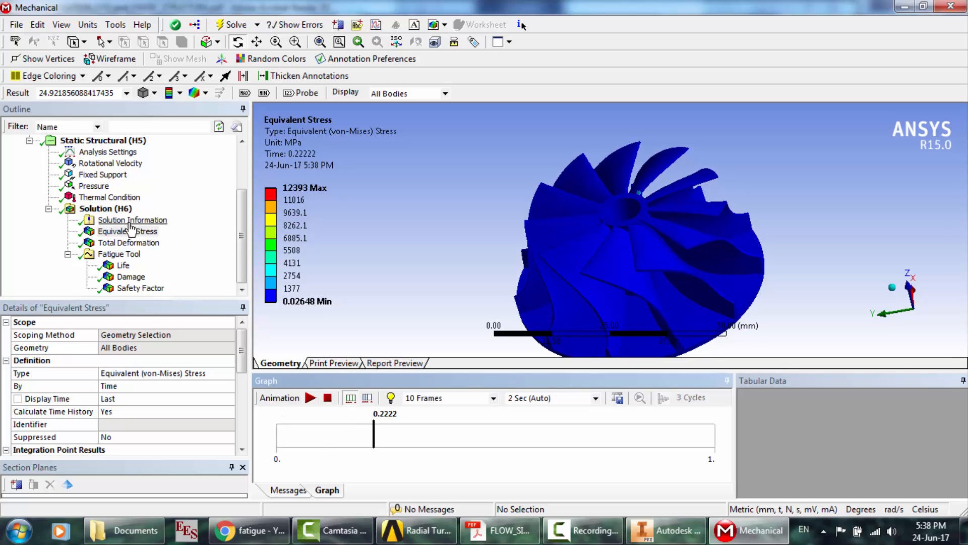
# - Display the Total Deformation result on the turbine wheel
pyautogui.click(129, 243)
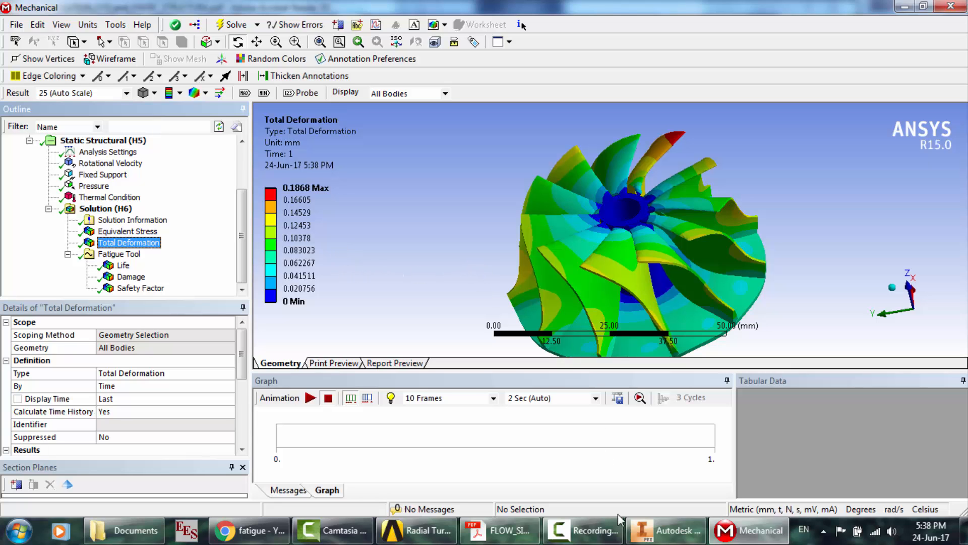
# - Switch to the FLOW_SIMULATION paper in Acrobat Reader and find the stress and total deformation plots in Figure 5.3
pyautogui.click(497, 530)
pyautogui.scroll(-5, 412, 288)
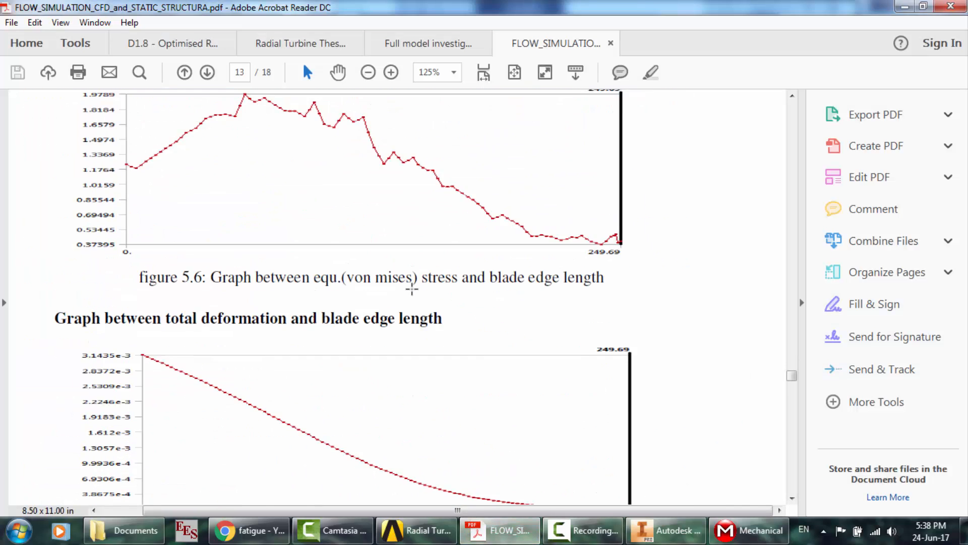
pyautogui.scroll(10, 412, 289)
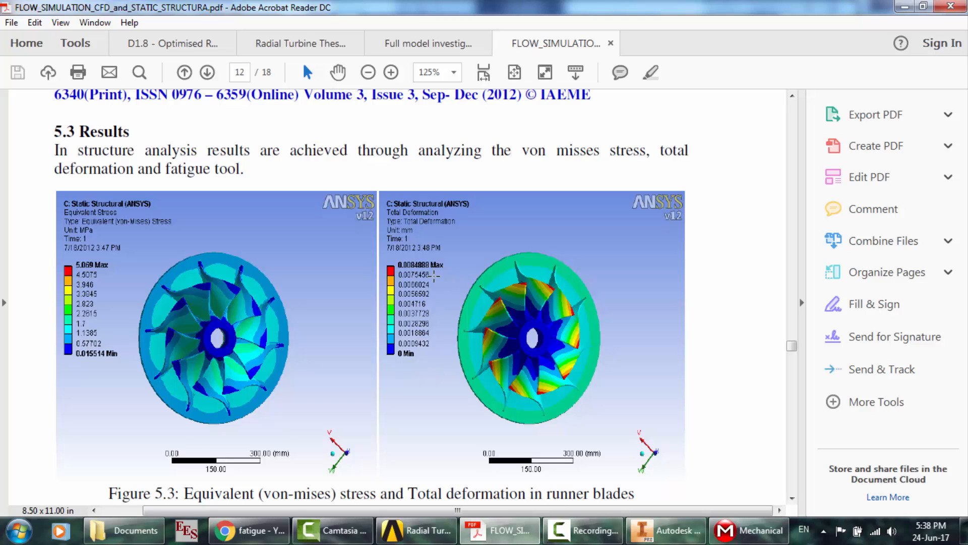
# - Return to ANSYS Mechanical, play the Total Deformation animation of the wheel, and pause it
pyautogui.click(731, 529)
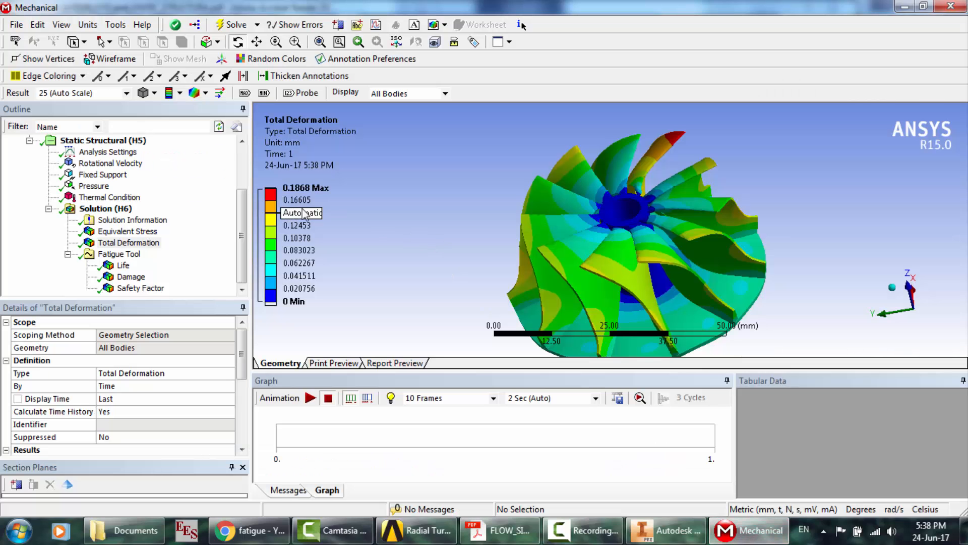
pyautogui.click(312, 399)
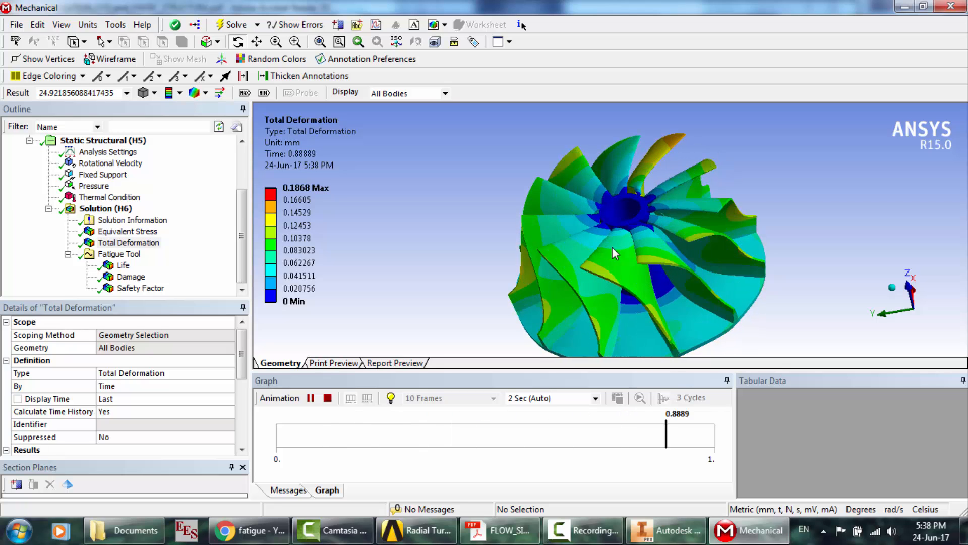
pyautogui.click(311, 401)
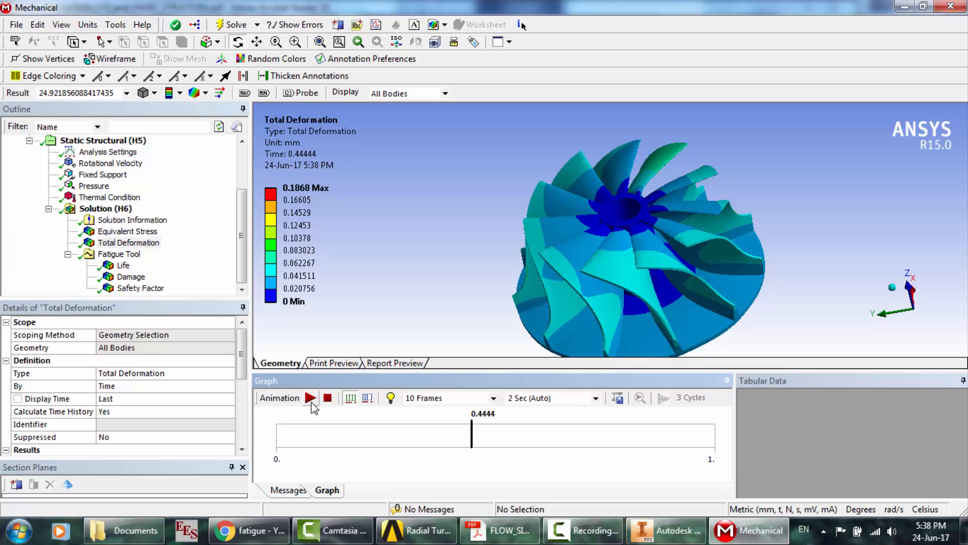
# - Check the Thermal Condition load on the wheel, and display the fatigue Life result
pyautogui.click(110, 198)
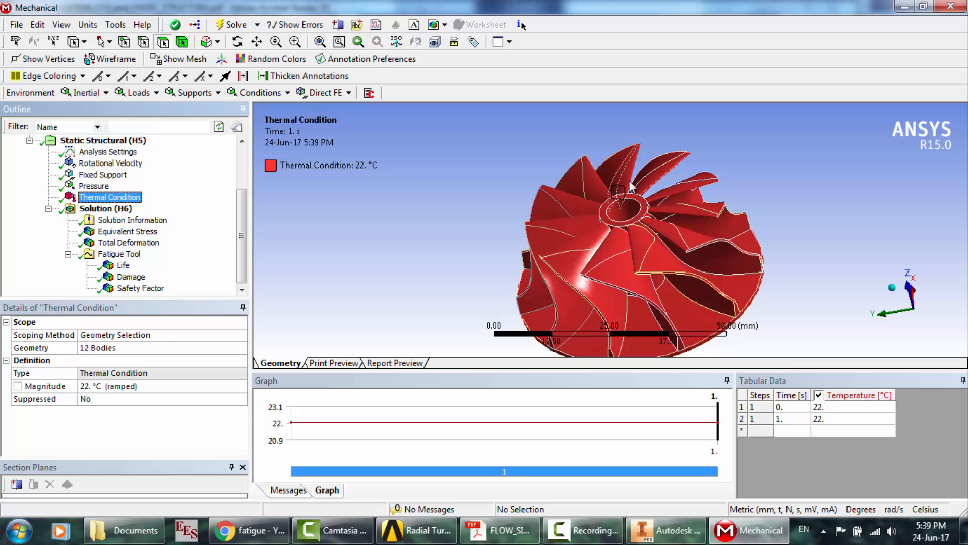
pyautogui.click(123, 244)
pyautogui.click(124, 266)
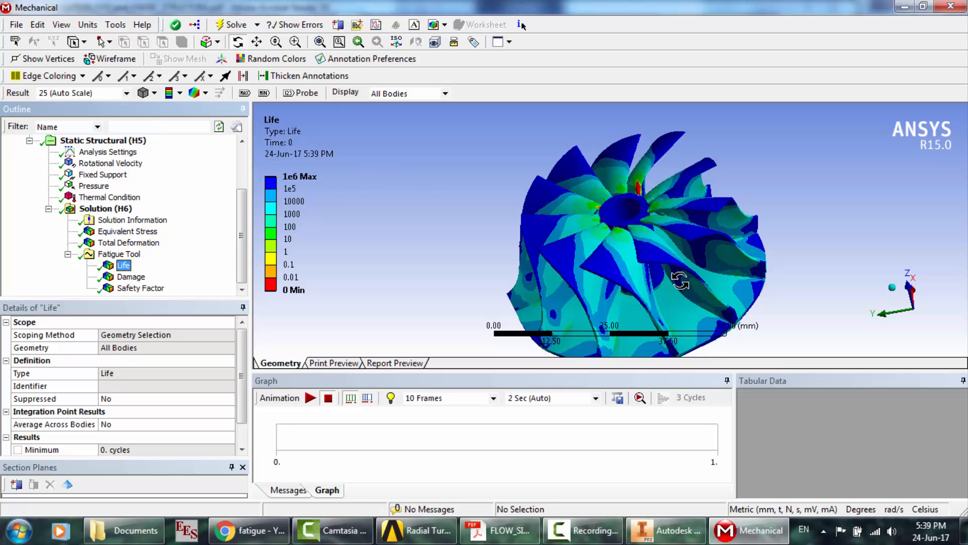
pyautogui.moveTo(654, 263); pyautogui.dragTo(697, 297)
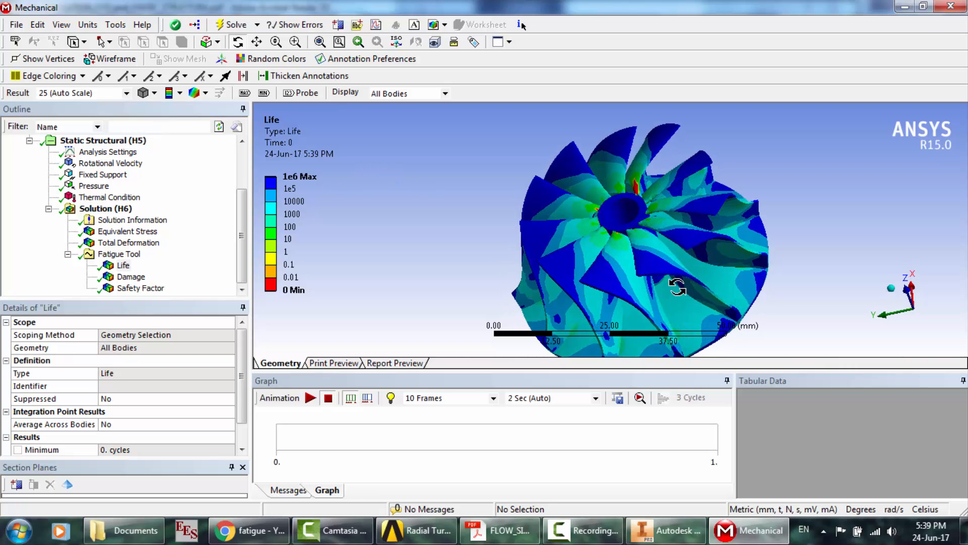
# - Switch to the paper, examine the Figure 5.4 life and damage plots, and highlight the cycle definition in the Fatigue Life paragraph
pyautogui.hotkey('alt', 'Tab')
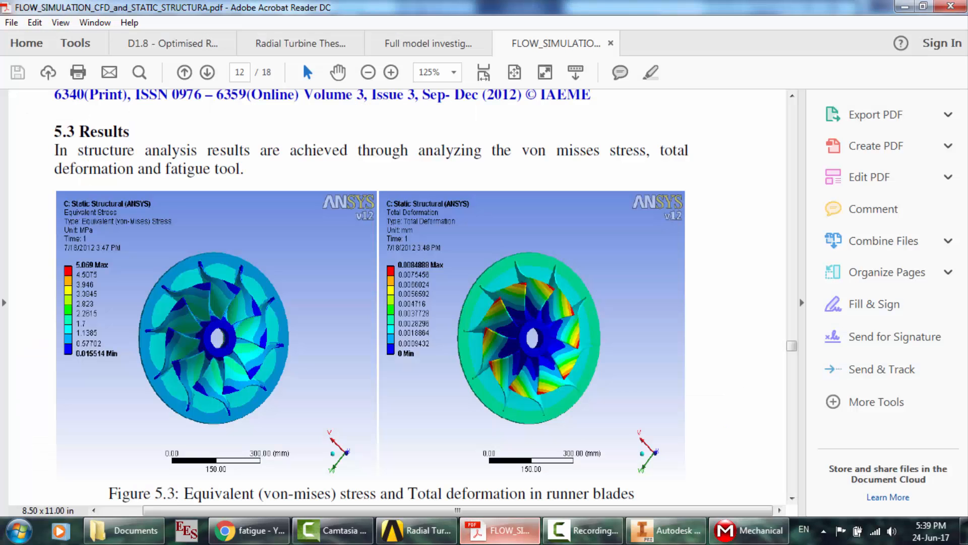
pyautogui.scroll(3, 166, 319)
pyautogui.scroll(-9, 166, 319)
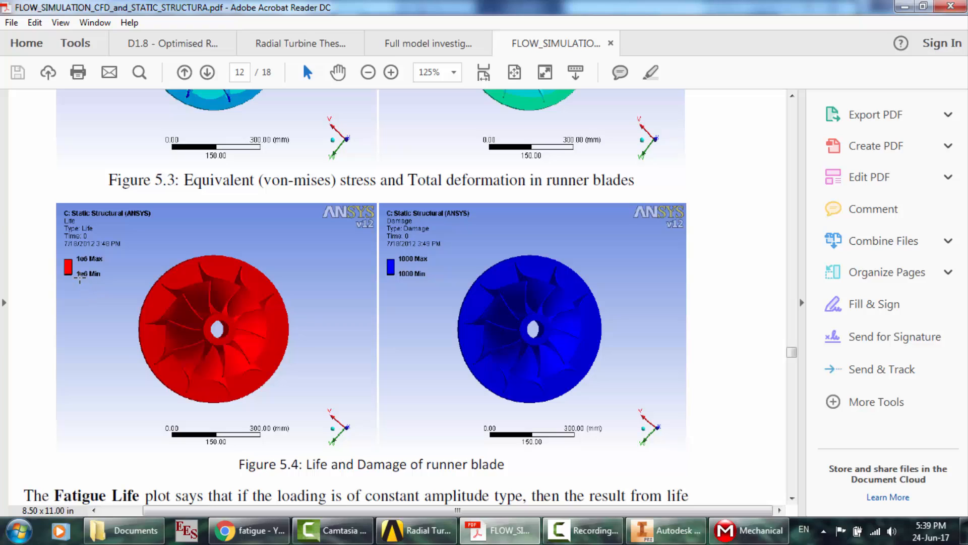
pyautogui.scroll(-1, 80, 276)
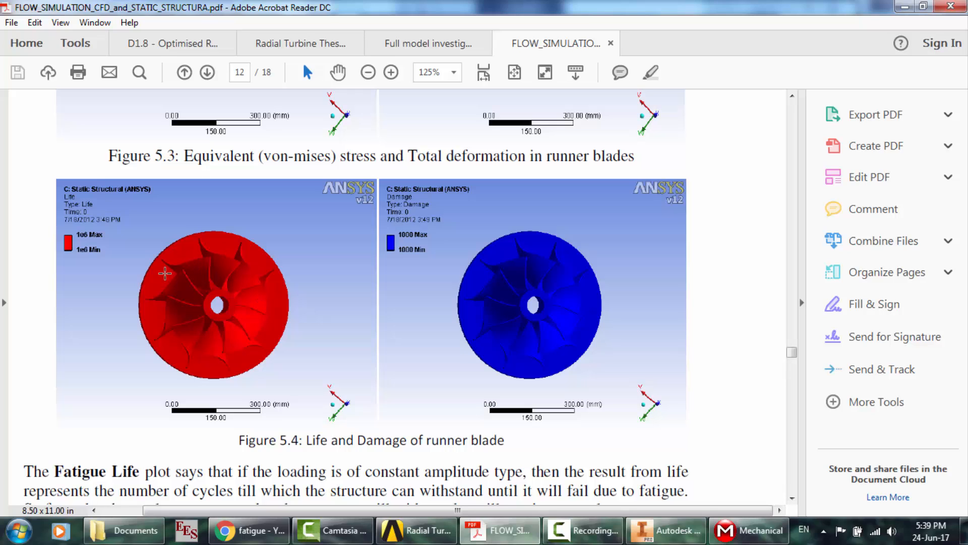
pyautogui.scroll(-4, 82, 250)
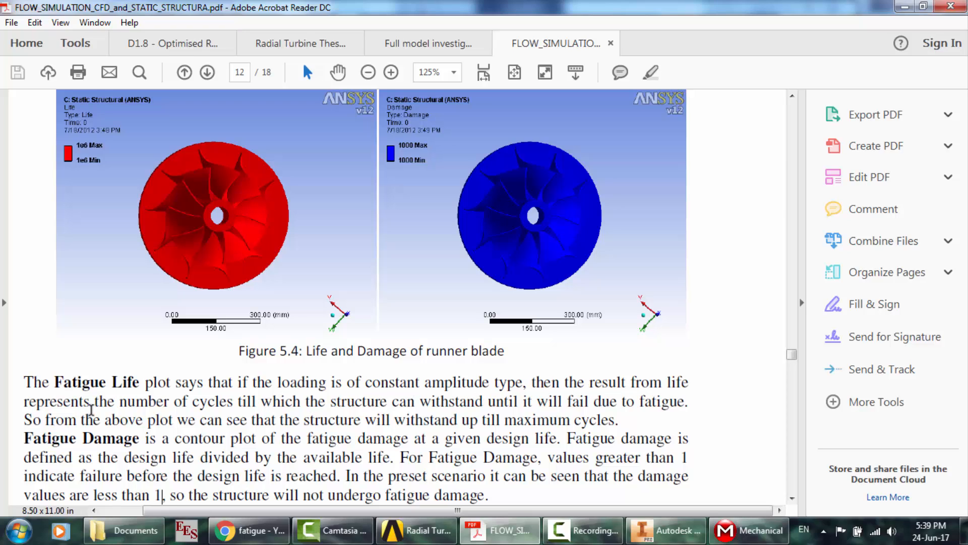
pyautogui.moveTo(174, 402); pyautogui.dragTo(521, 397)
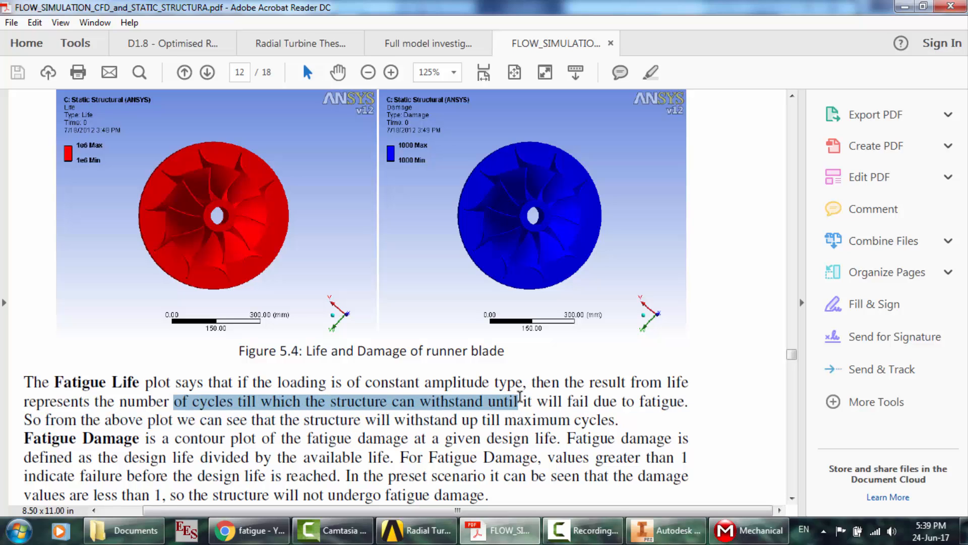
# - Return to ANSYS Mechanical, inspect the Life contours around the wheel hub, and play and pause the Life animation
pyautogui.click(751, 530)
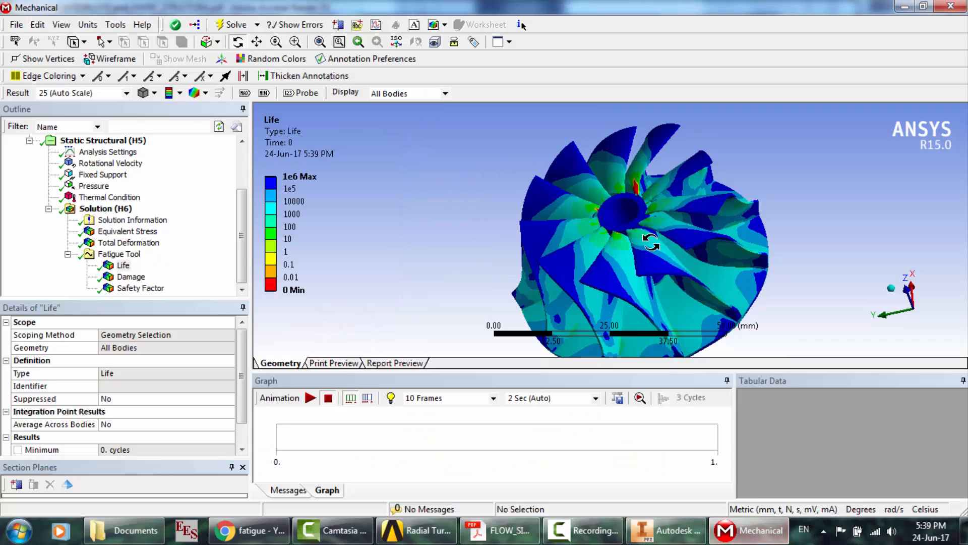
pyautogui.moveTo(646, 247)
pyautogui.mouseDown()
pyautogui.moveTo(631, 254)
pyautogui.moveTo(649, 249)
pyautogui.mouseUp()
pyautogui.moveTo(625, 194); pyautogui.dragTo(620, 209)
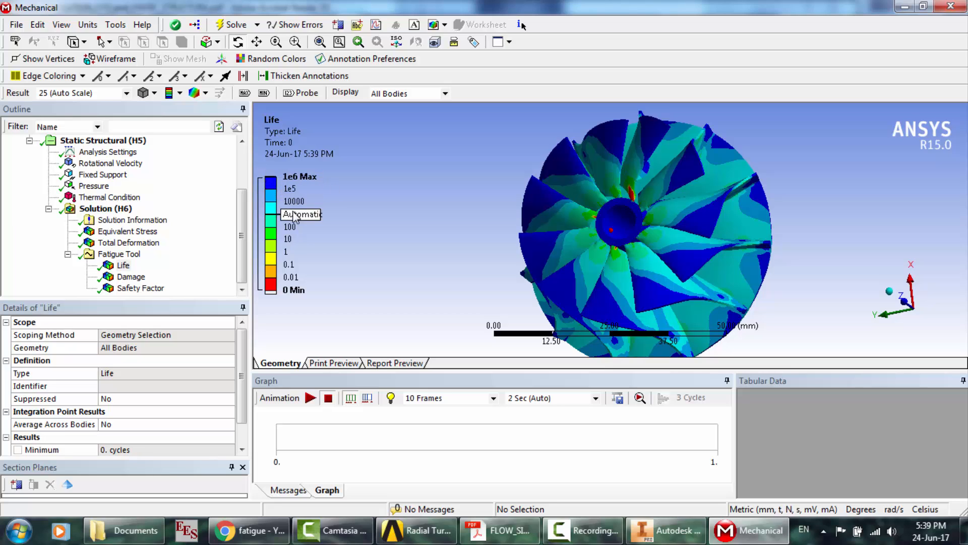
pyautogui.click(311, 398)
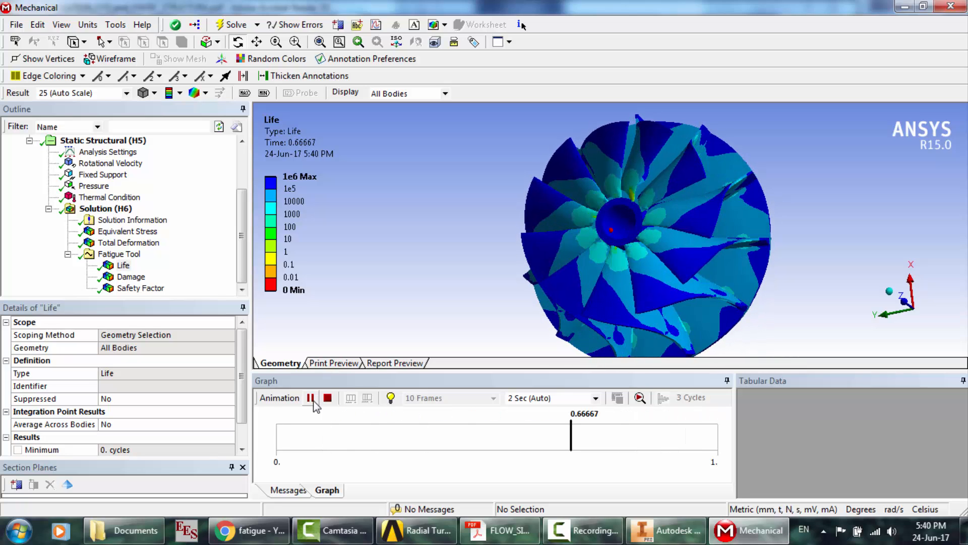
pyautogui.click(311, 398)
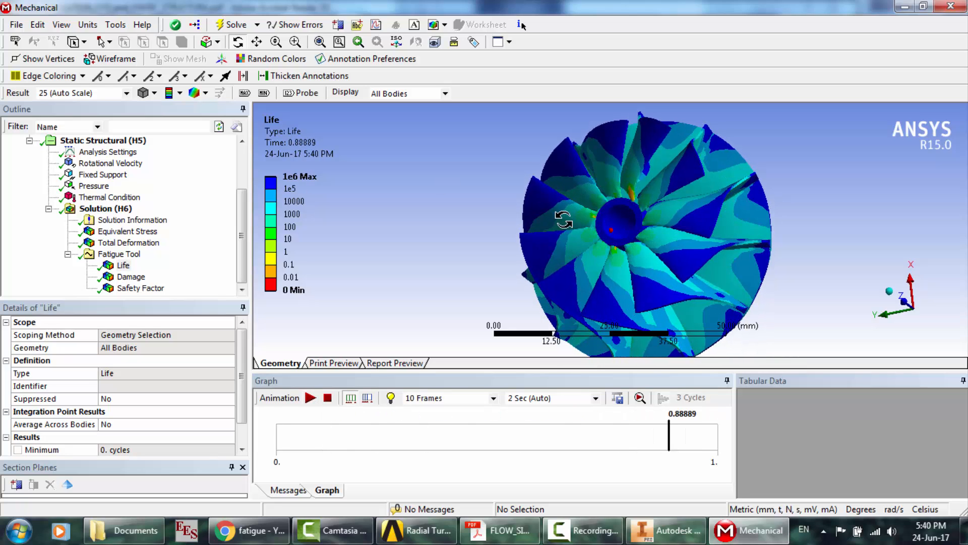
pyautogui.moveTo(563, 219); pyautogui.dragTo(615, 200)
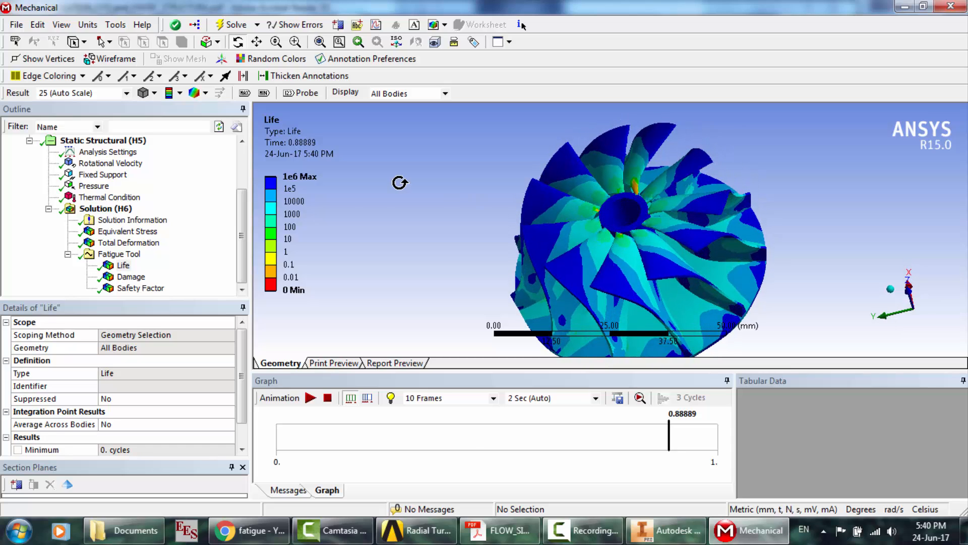
# - Display the fatigue Damage result and compare its contours around the hub with the Life result
pyautogui.click(132, 277)
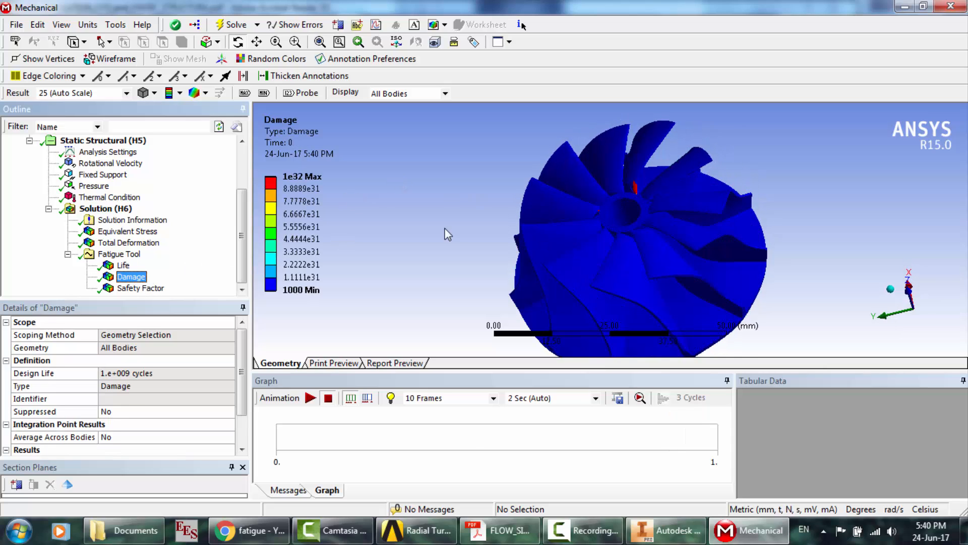
pyautogui.moveTo(600, 202); pyautogui.dragTo(569, 216)
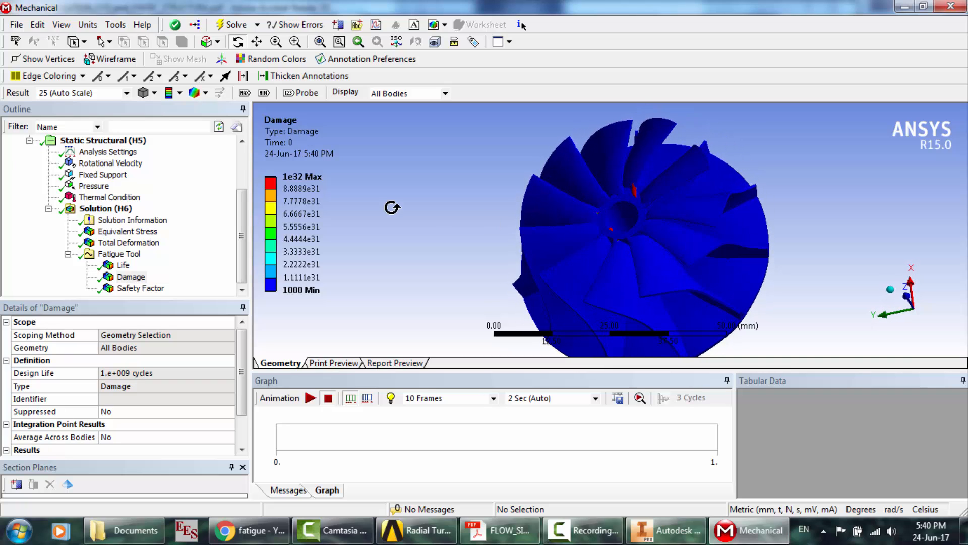
pyautogui.click(124, 267)
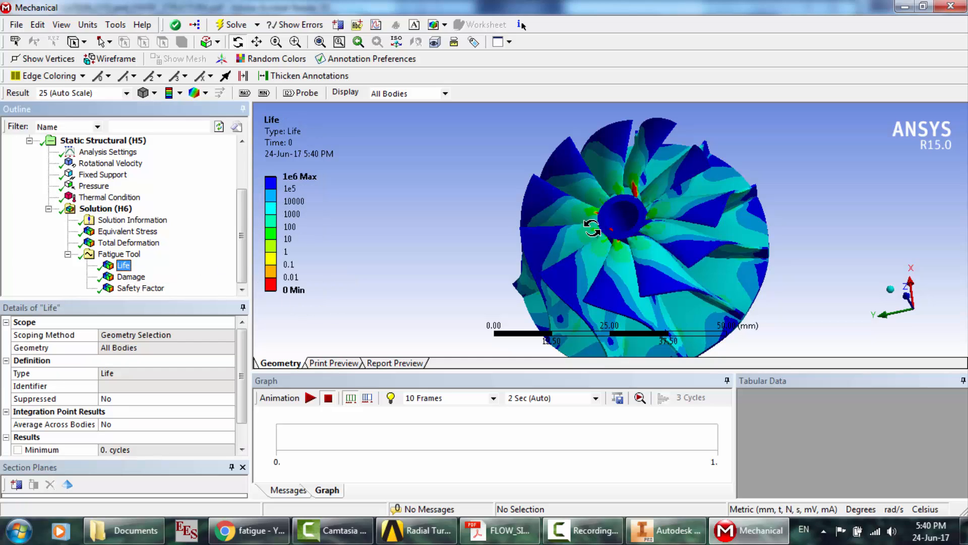
pyautogui.moveTo(589, 225); pyautogui.dragTo(586, 223)
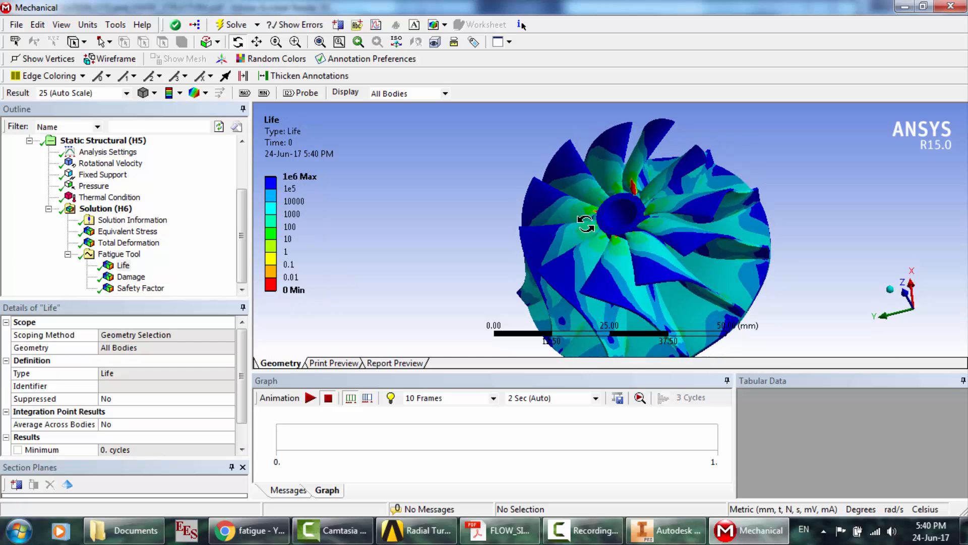
pyautogui.click(131, 276)
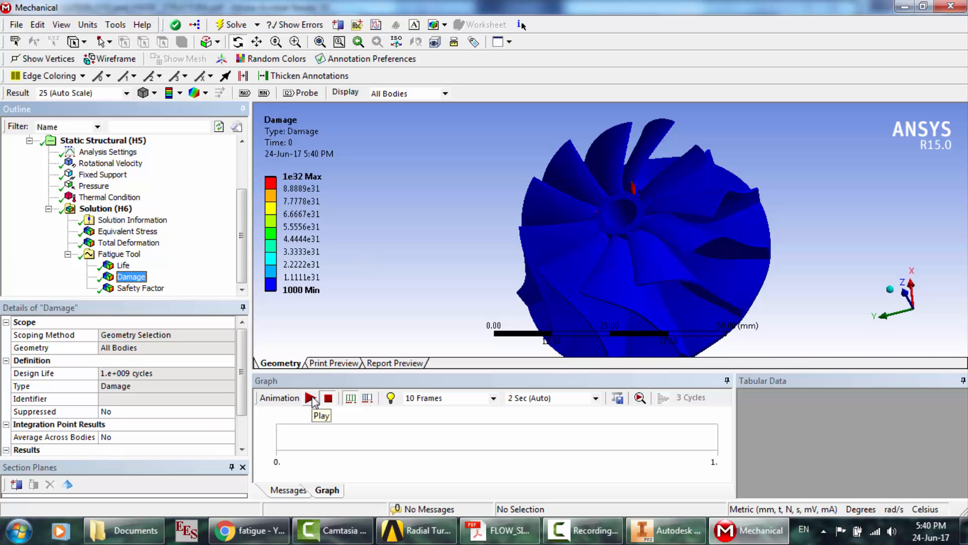
pyautogui.moveTo(633, 229); pyautogui.dragTo(646, 230)
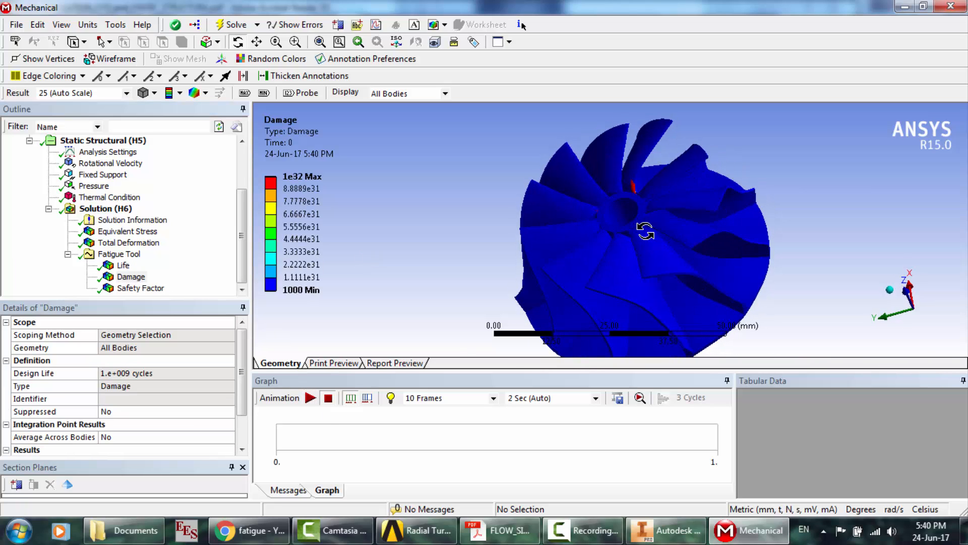
# - Switch to the paper and highlight "design life divided by the available life" in the Fatigue Damage paragraph
pyautogui.click(497, 530)
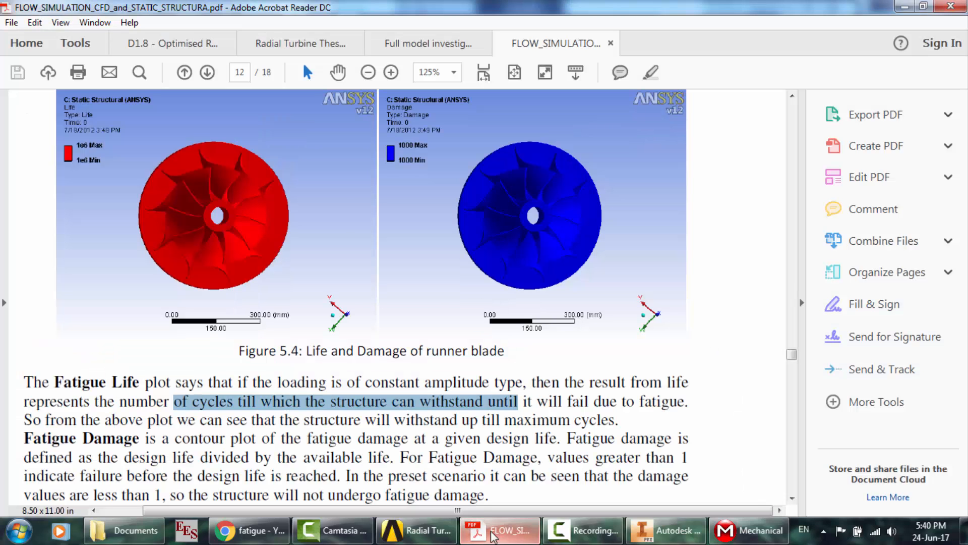
pyautogui.scroll(-3, 233, 411)
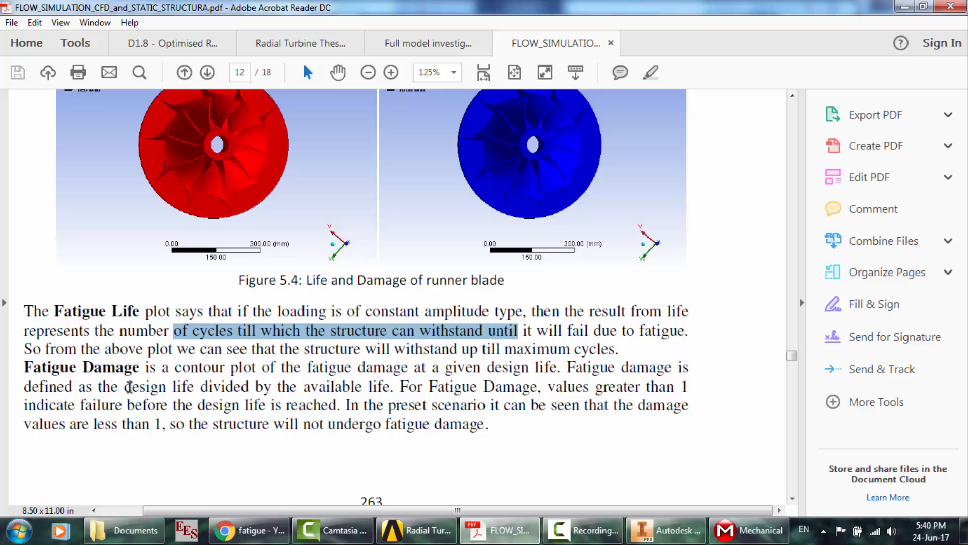
pyautogui.moveTo(129, 387); pyautogui.dragTo(392, 388)
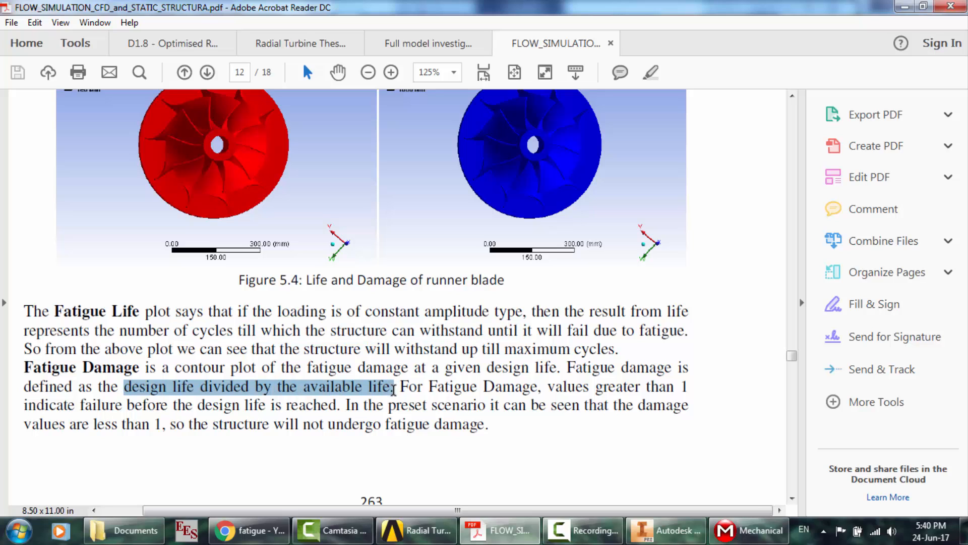
# - Return to ANSYS Mechanical, view the Damage contours at the hub, and play and pause the Damage animation
pyautogui.click(748, 530)
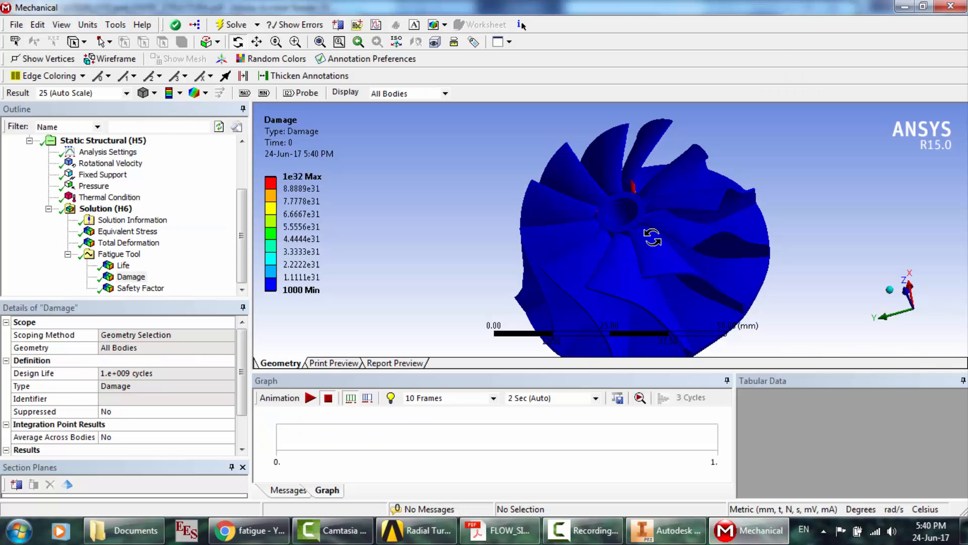
pyautogui.moveTo(641, 257); pyautogui.dragTo(645, 239)
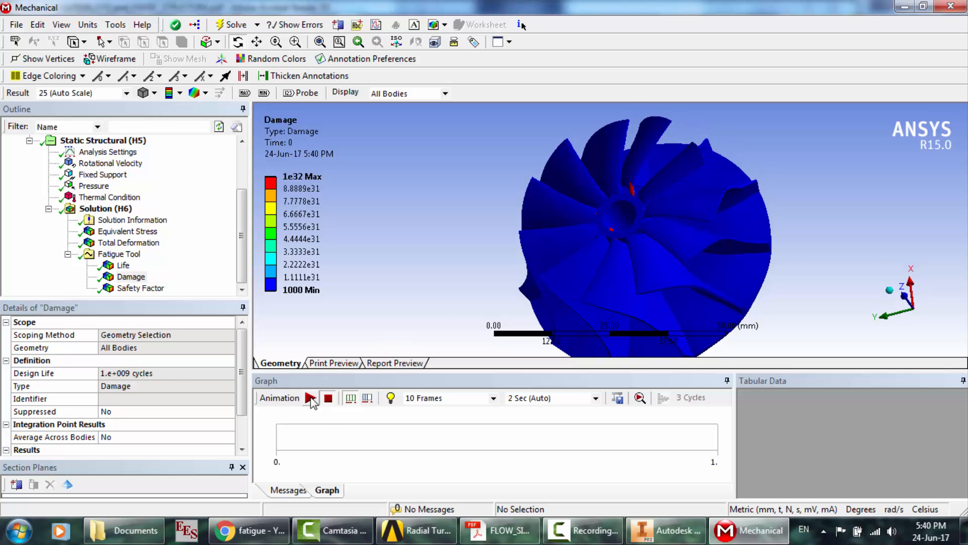
pyautogui.click(311, 398)
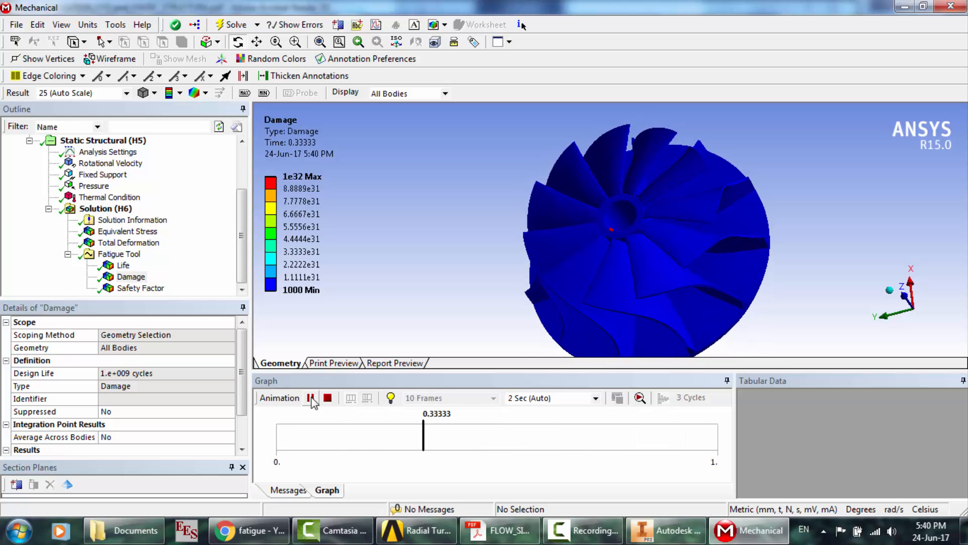
pyautogui.click(312, 399)
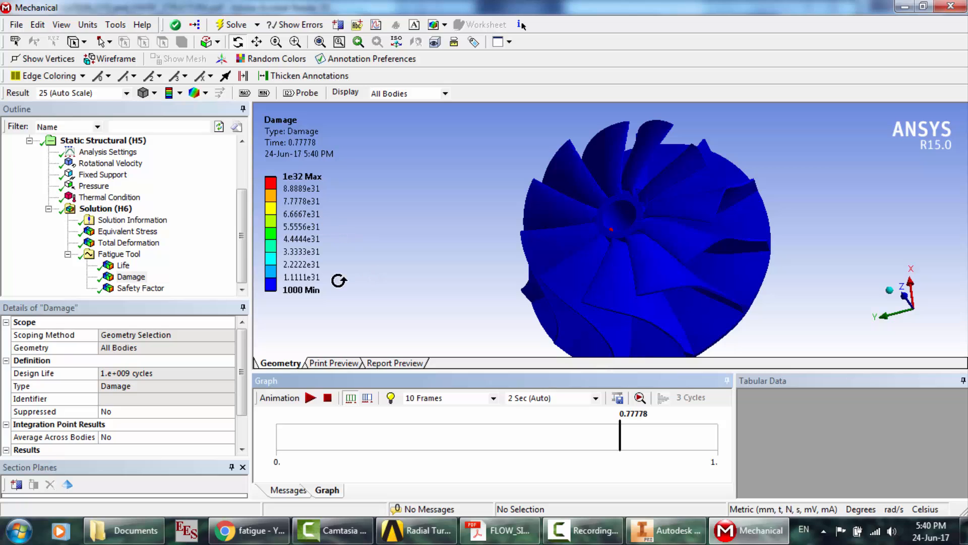
# - Display the fatigue Safety Factor result and examine its contours on the blades and hub against the legend
pyautogui.click(155, 292)
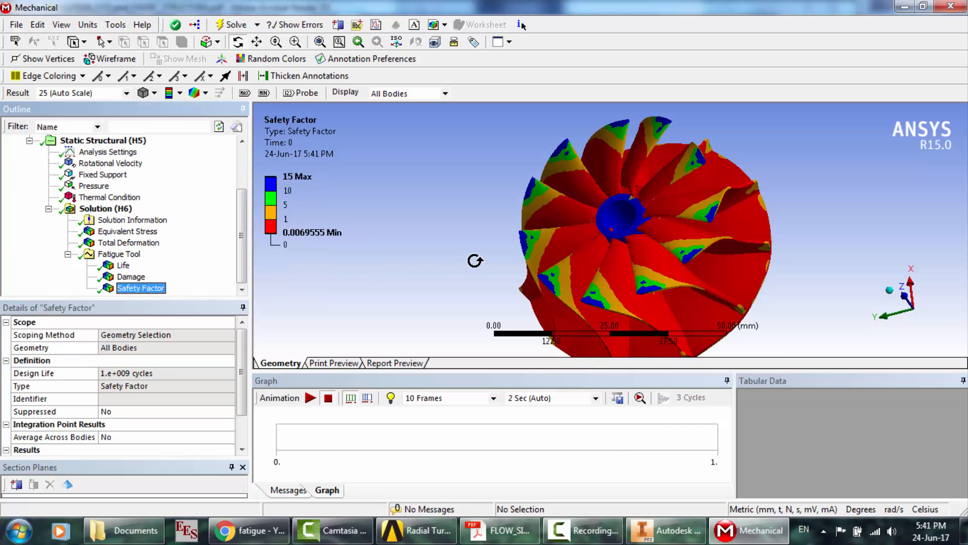
pyautogui.moveTo(654, 238); pyautogui.dragTo(686, 220)
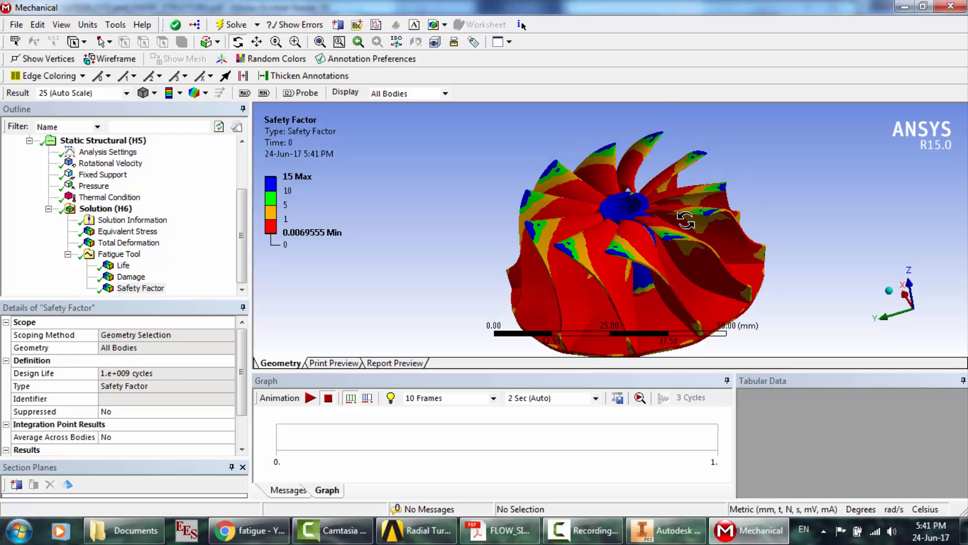
pyautogui.scroll(3, 686, 221)
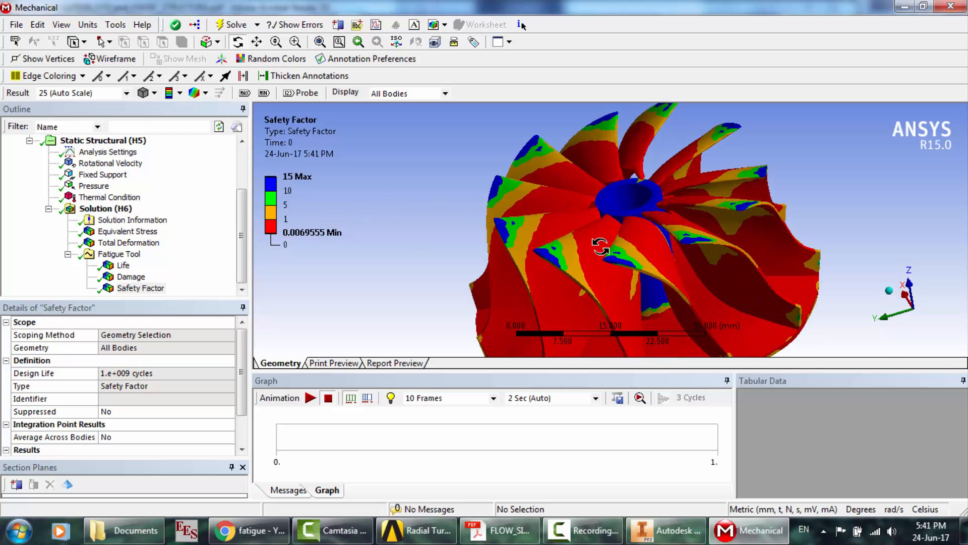
pyautogui.moveTo(609, 262); pyautogui.dragTo(595, 275)
pyautogui.scroll(-3, 598, 278)
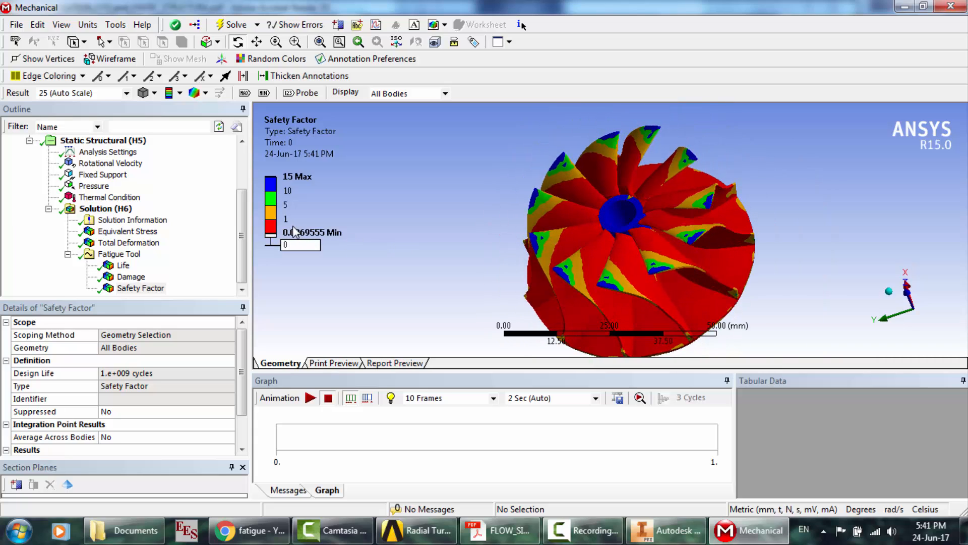
# - Examine the fatigue Safety Factor contours on the blades and hub, and play, pause and stop the result animation
pyautogui.moveTo(636, 218); pyautogui.dragTo(631, 222)
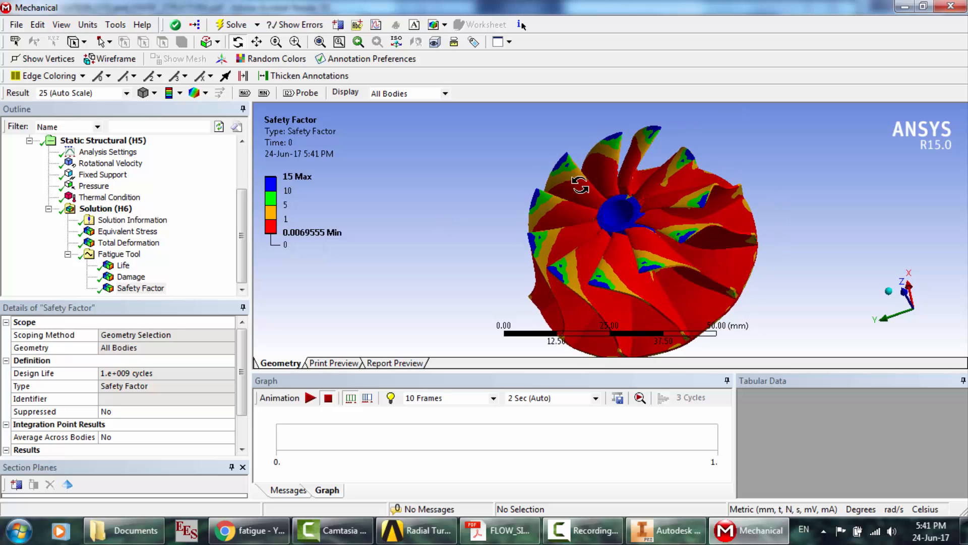
pyautogui.moveTo(570, 280); pyautogui.dragTo(667, 249)
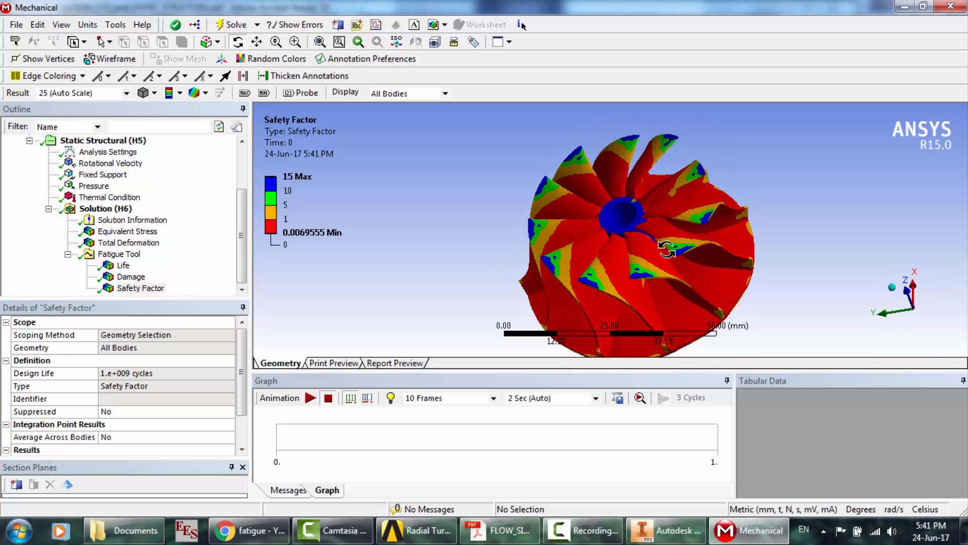
pyautogui.moveTo(631, 205); pyautogui.dragTo(621, 204)
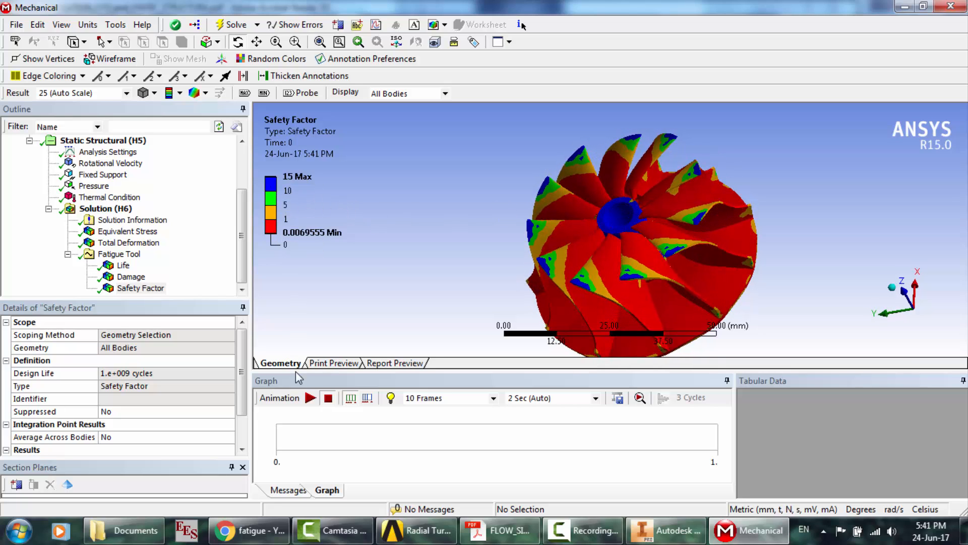
pyautogui.click(309, 398)
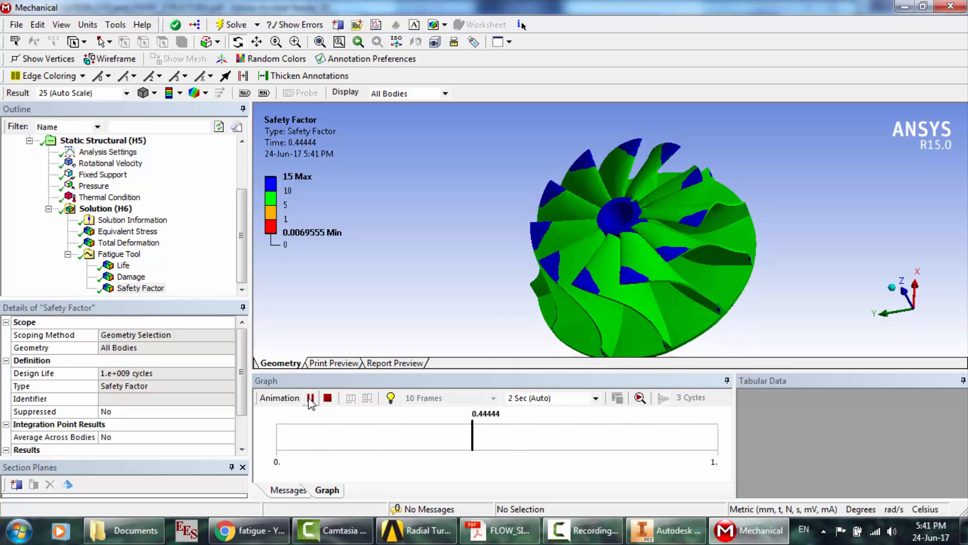
pyautogui.click(311, 398)
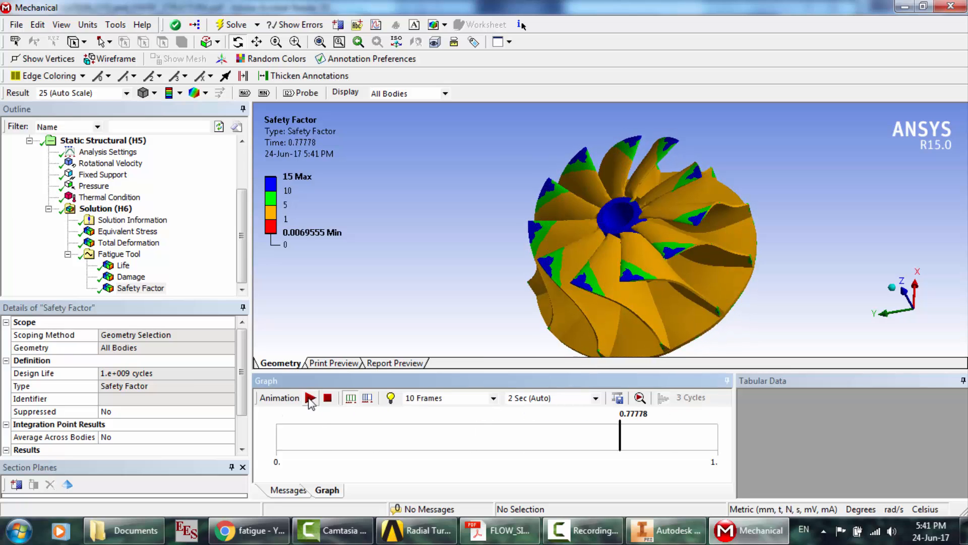
pyautogui.click(327, 398)
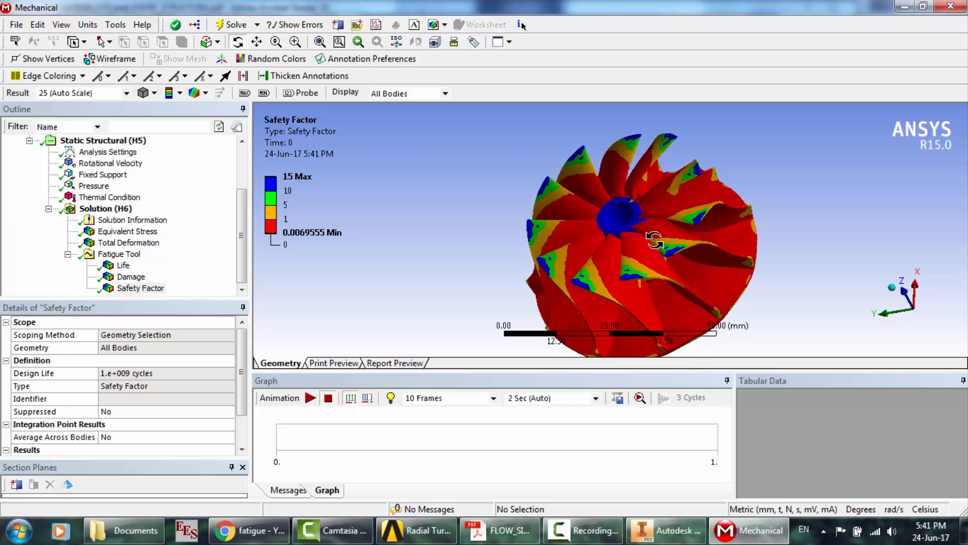
pyautogui.moveTo(653, 235); pyautogui.dragTo(615, 228, button='middle')
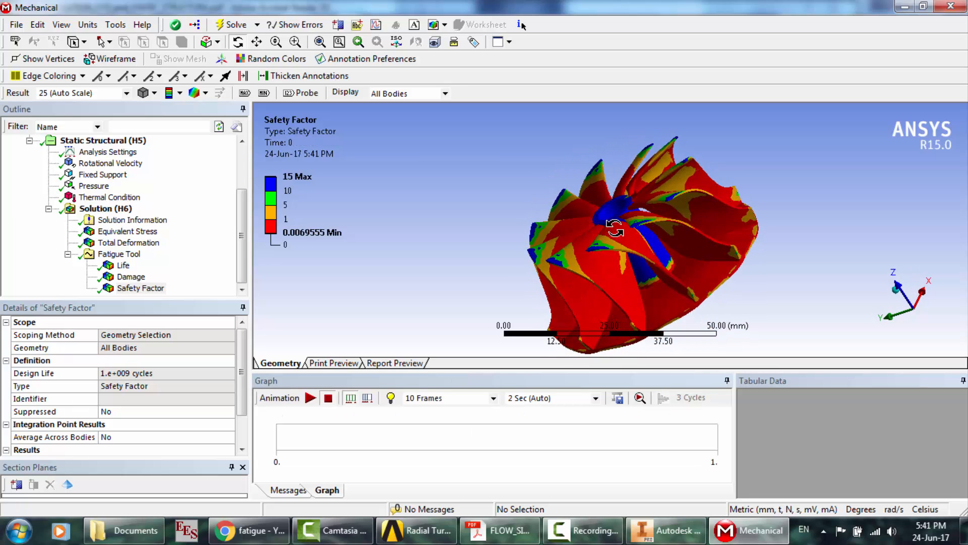
# - Switch to the paper, view Figure 5.5 of the runner blade's safety factor, and return to ANSYS Mechanical to compare the fatigue Safety Factor contours
pyautogui.click(500, 530)
pyautogui.scroll(-10, 438, 331)
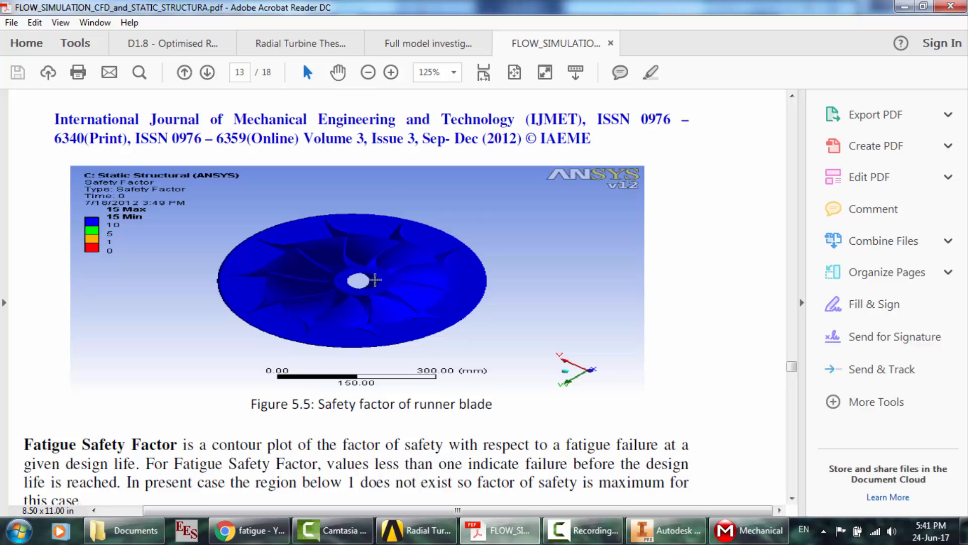
pyautogui.click(751, 530)
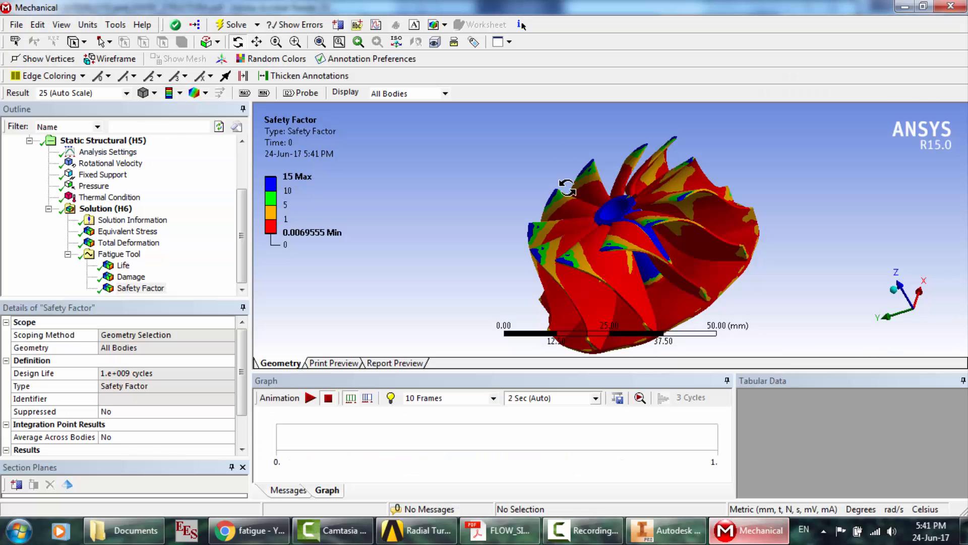
pyautogui.moveTo(687, 245); pyautogui.dragTo(656, 191)
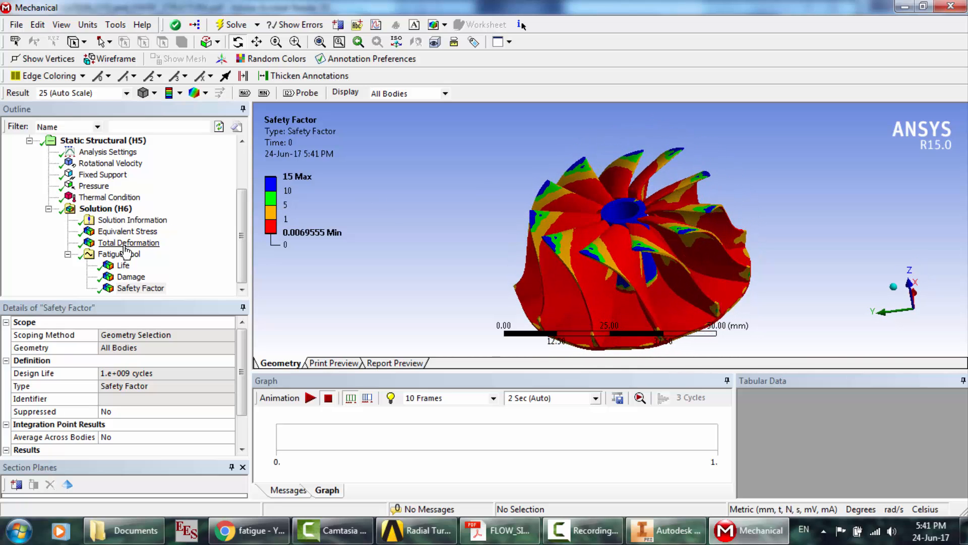
# - Insert a Stress Tool with the Mohr-Coulomb Stress theory into the static structural Solution
pyautogui.click(110, 210)
pyautogui.rightClick(110, 209)
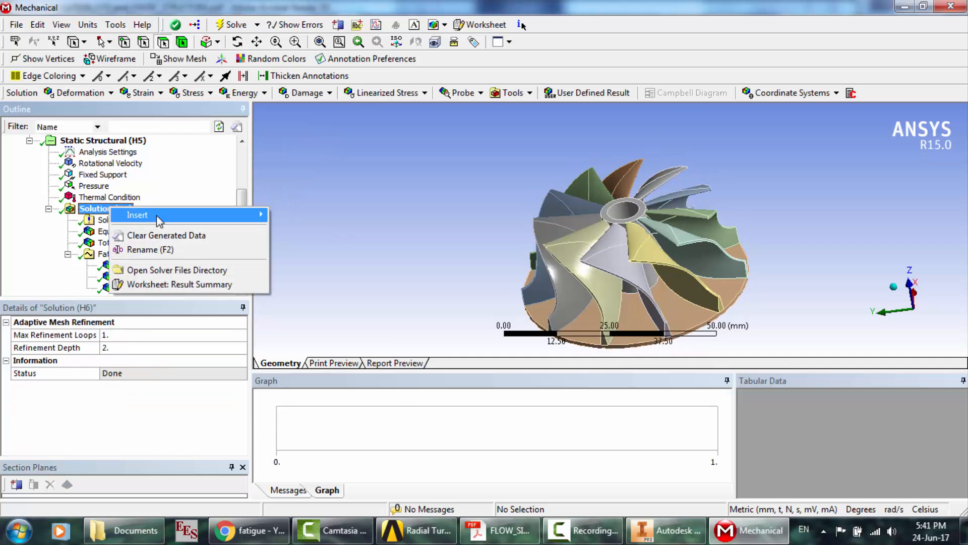
pyautogui.moveTo(166, 218)
pyautogui.moveTo(305, 217)
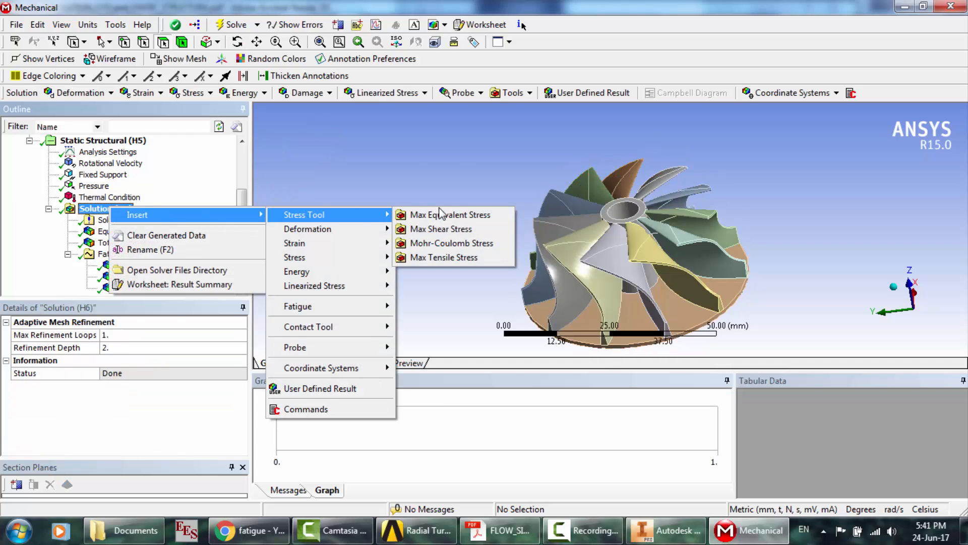
pyautogui.click(457, 244)
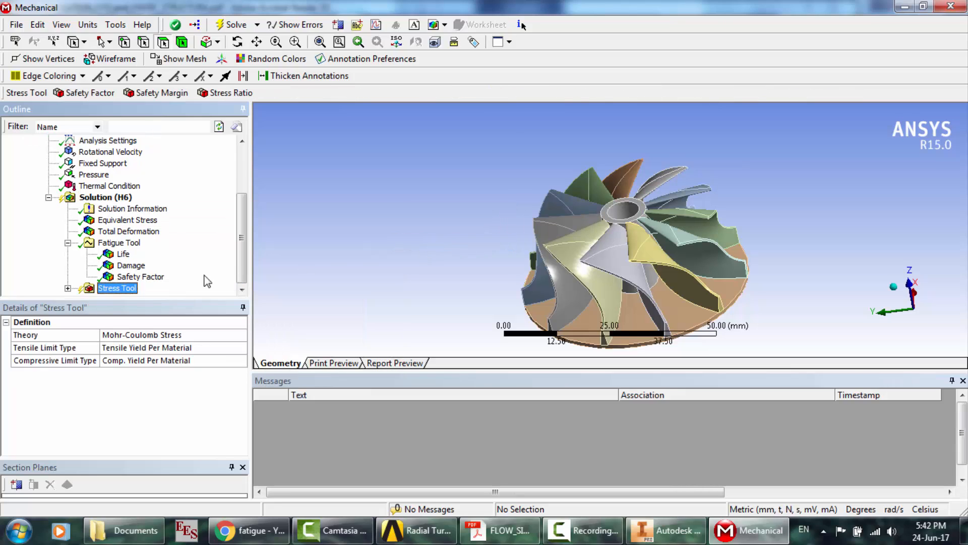
# - Add a Safety Factor result to the Mohr-Coulomb Stress Tool
pyautogui.rightClick(132, 293)
pyautogui.moveTo(181, 298)
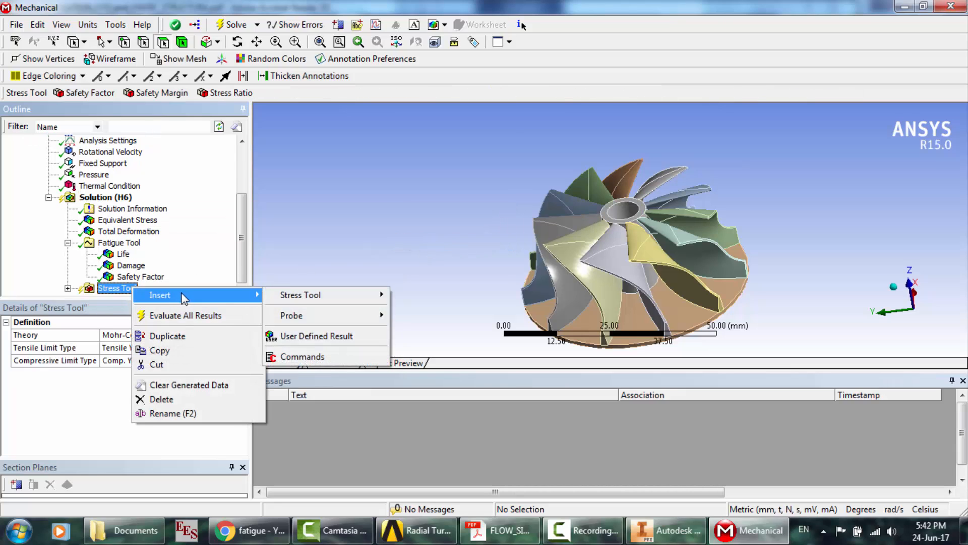
pyautogui.moveTo(317, 303)
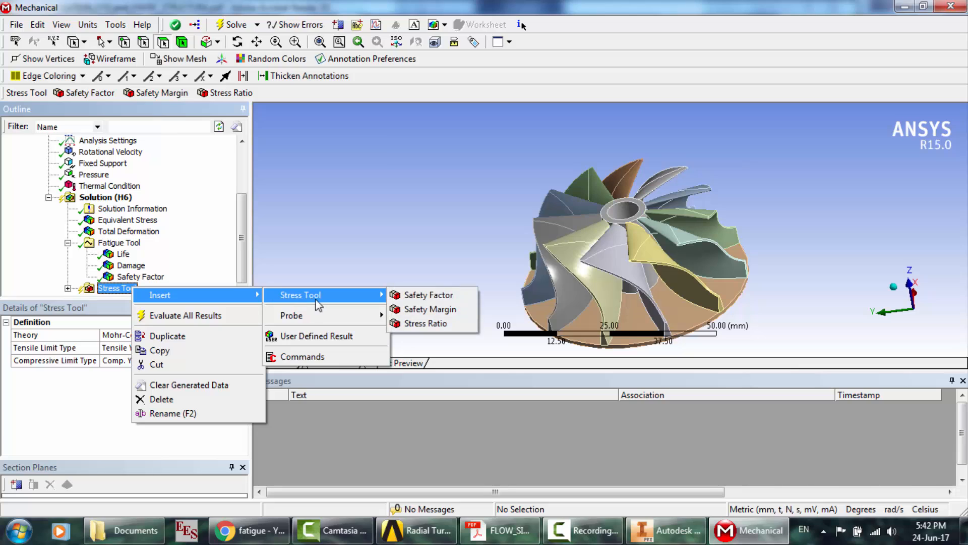
pyautogui.click(447, 294)
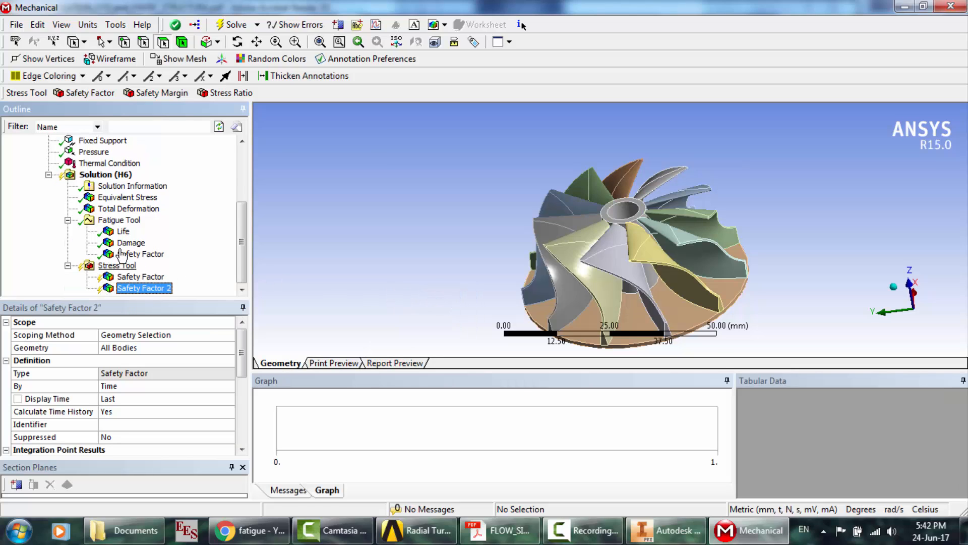
# - Evaluate all results of the static structural Solution
pyautogui.click(96, 176)
pyautogui.rightClick(95, 176)
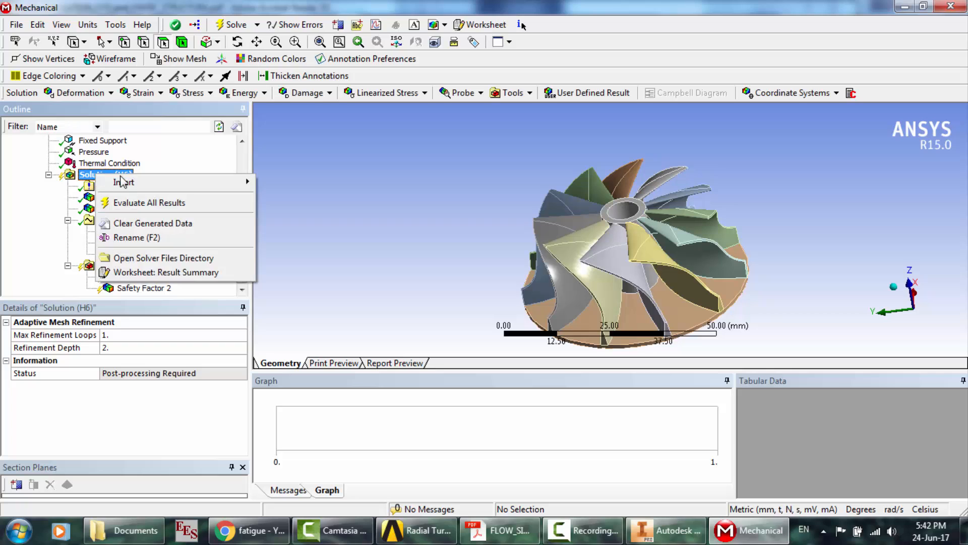
pyautogui.click(143, 203)
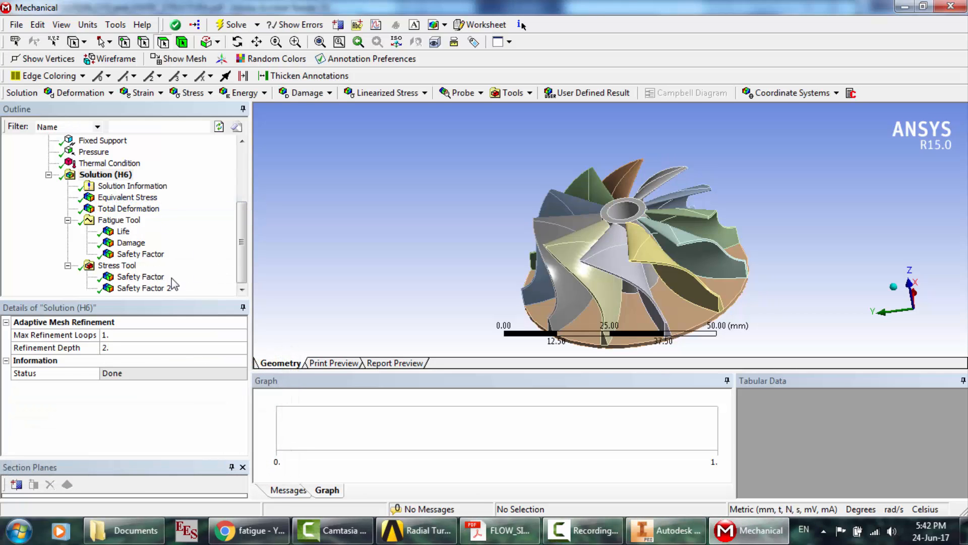
# - View both Safety Factor results of the Stress Tool and delete the first one, keeping Safety Factor 2
pyautogui.click(133, 277)
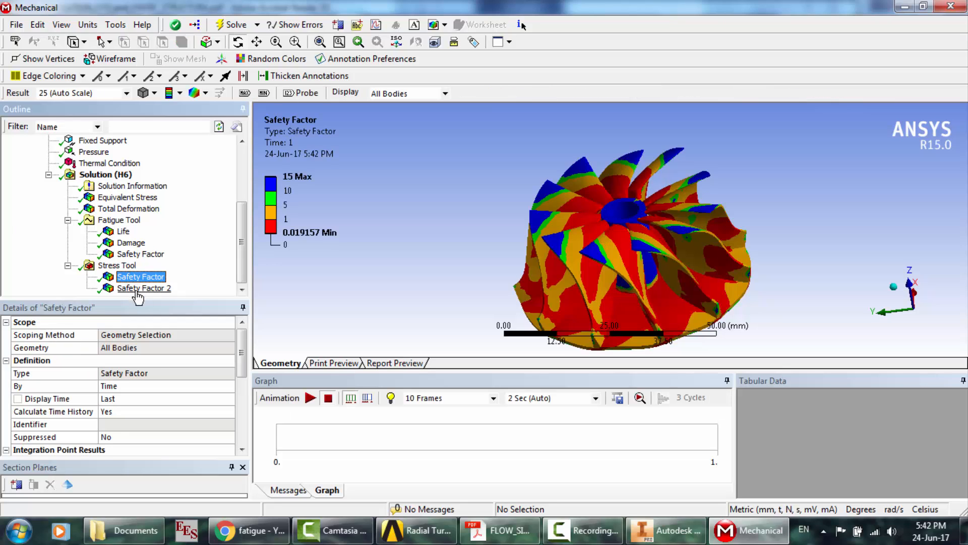
pyautogui.click(135, 289)
pyautogui.click(152, 277)
pyautogui.press('Delete')
pyautogui.press('Return')
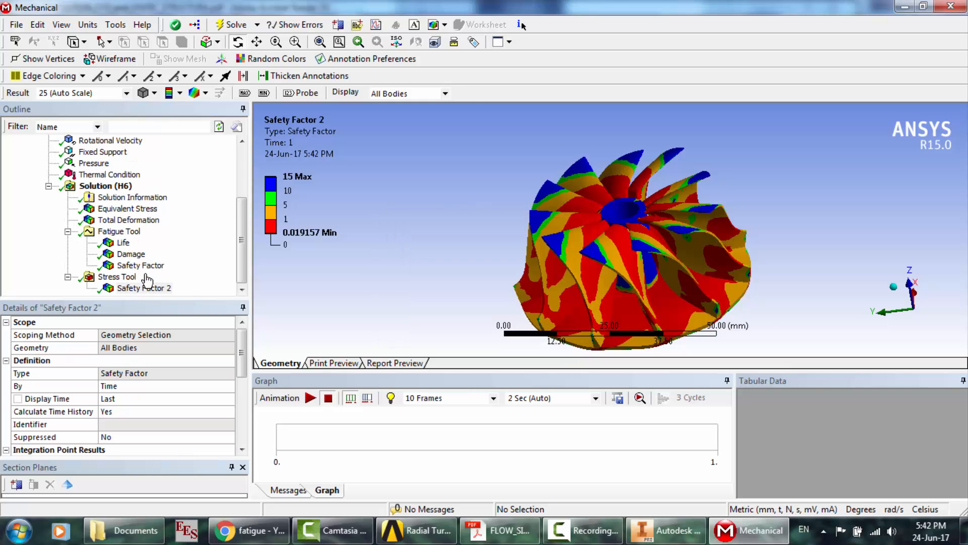
# - Compare the Stress Tool's Safety Factor 2 contours with the Fatigue Tool's Safety Factor
pyautogui.click(148, 290)
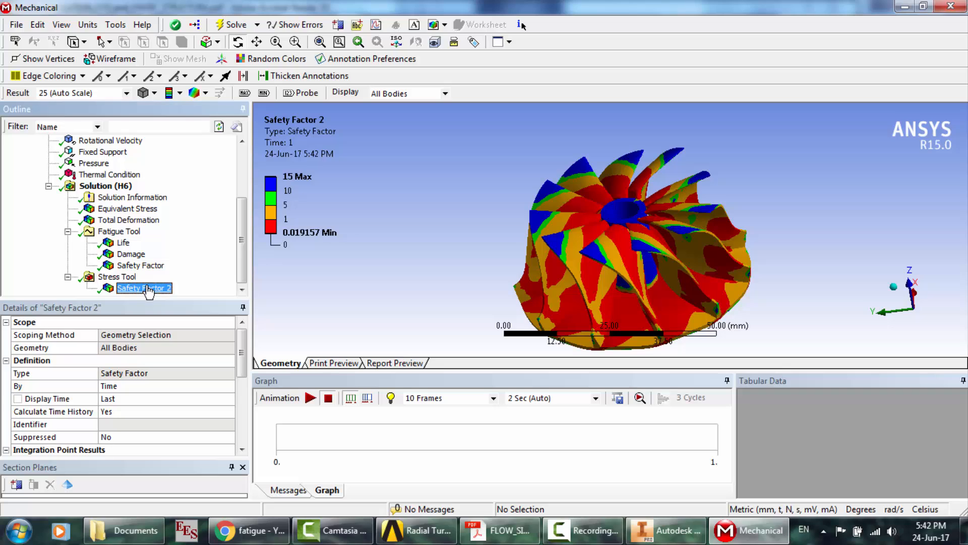
pyautogui.click(141, 265)
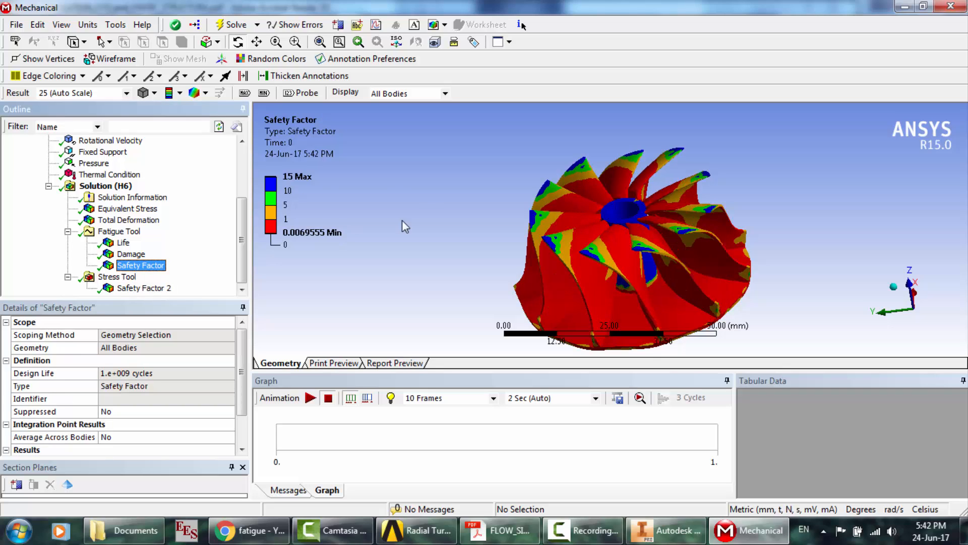
pyautogui.click(132, 289)
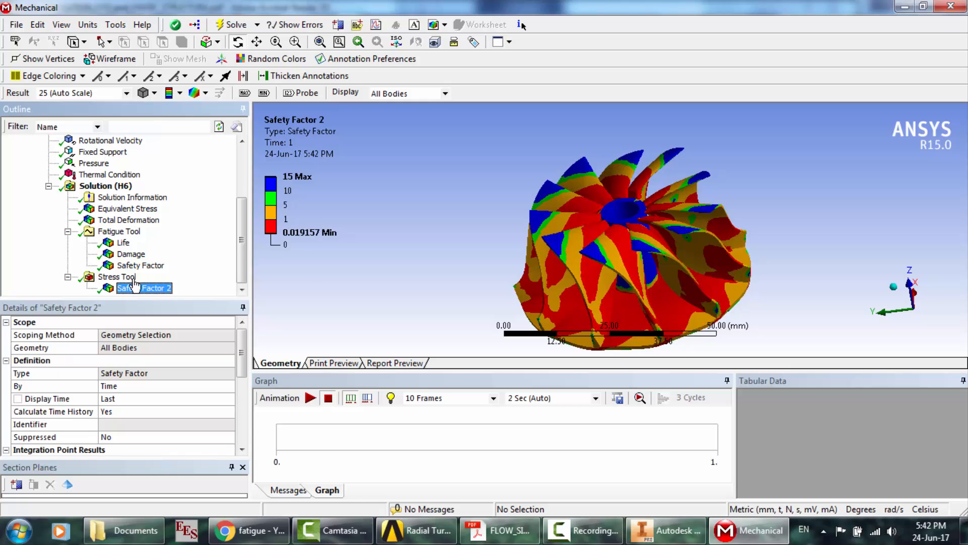
# - Review the available Tensile Limit Type and Compressive Limit Type options of the Stress Tool without changing them
pyautogui.click(132, 277)
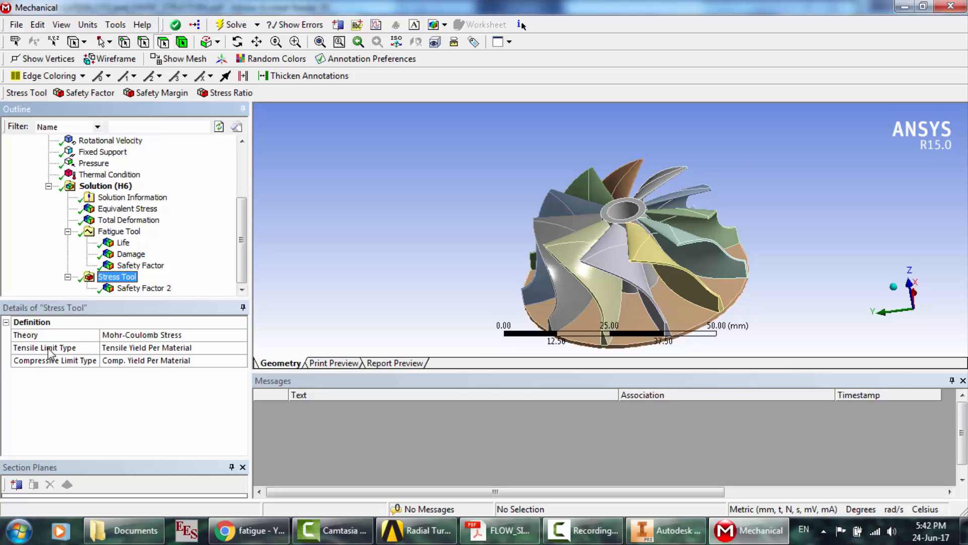
pyautogui.click(233, 348)
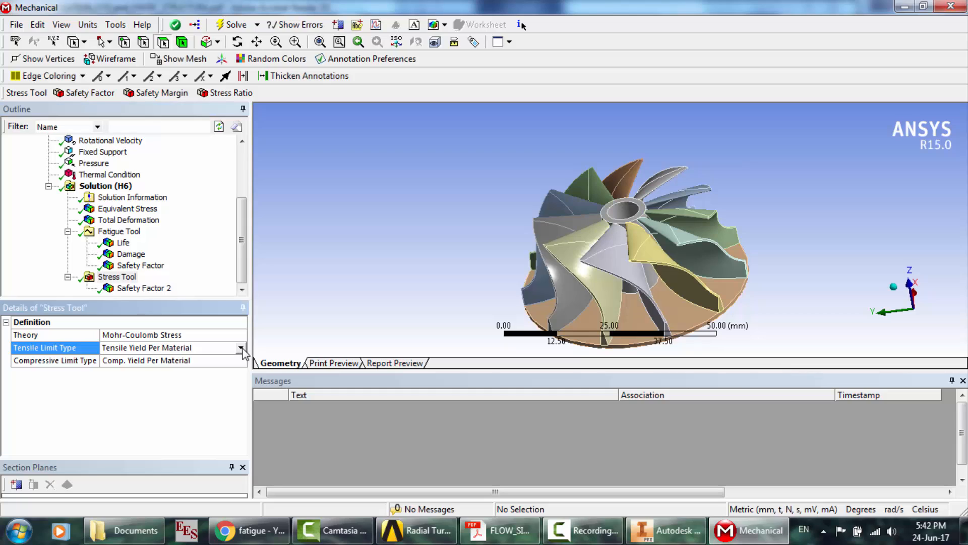
pyautogui.click(241, 348)
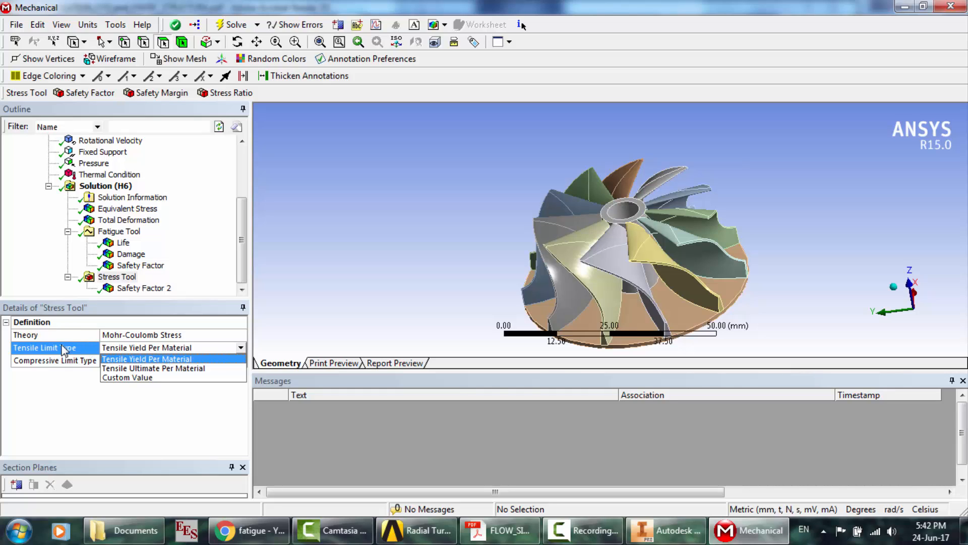
pyautogui.click(80, 409)
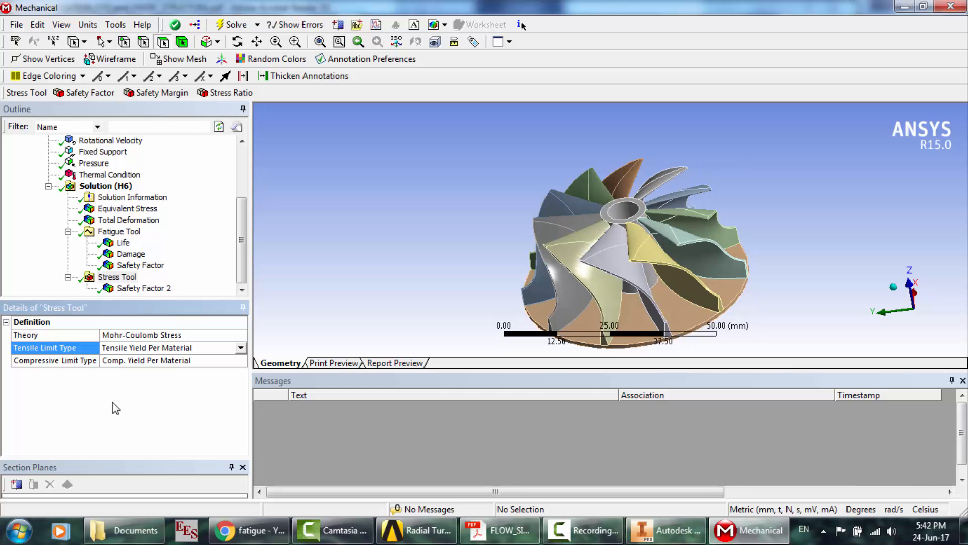
pyautogui.click(240, 361)
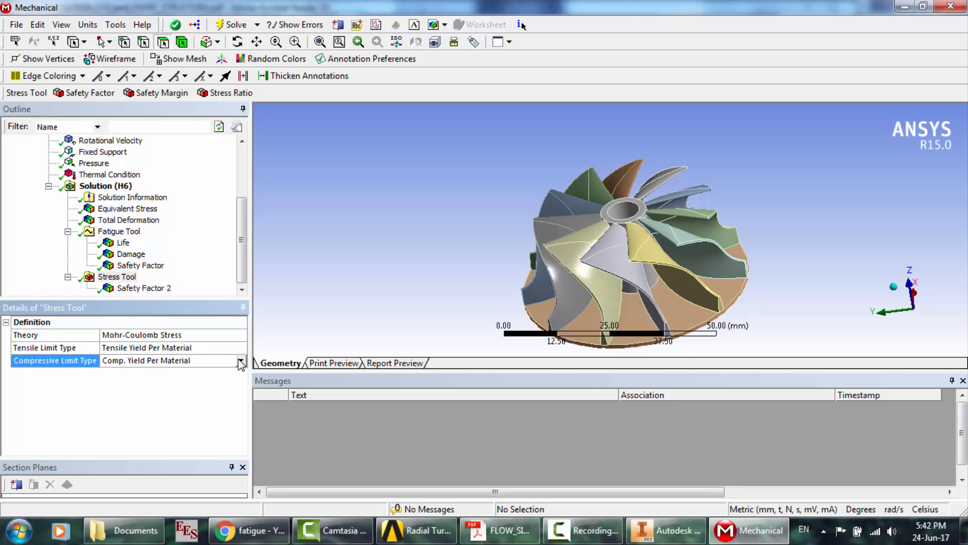
pyautogui.click(241, 361)
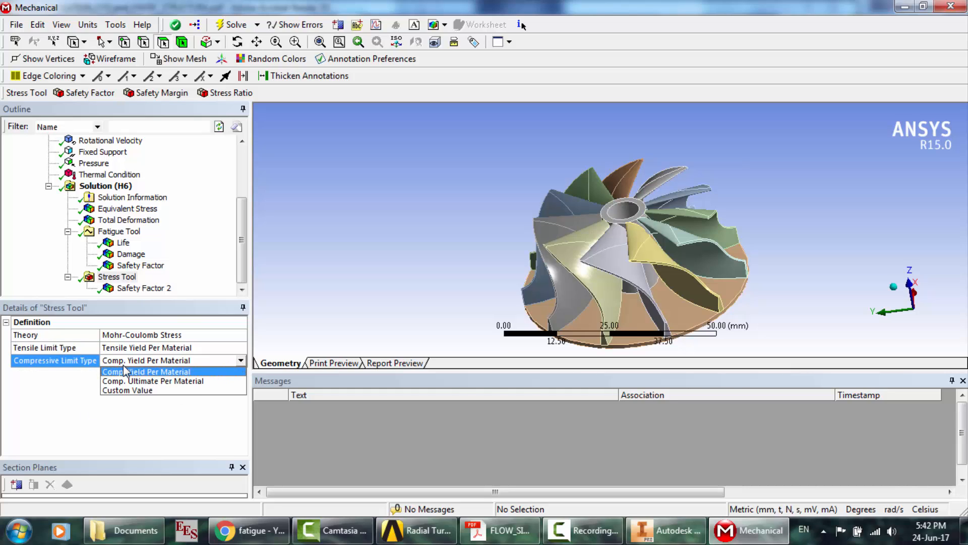
pyautogui.click(63, 374)
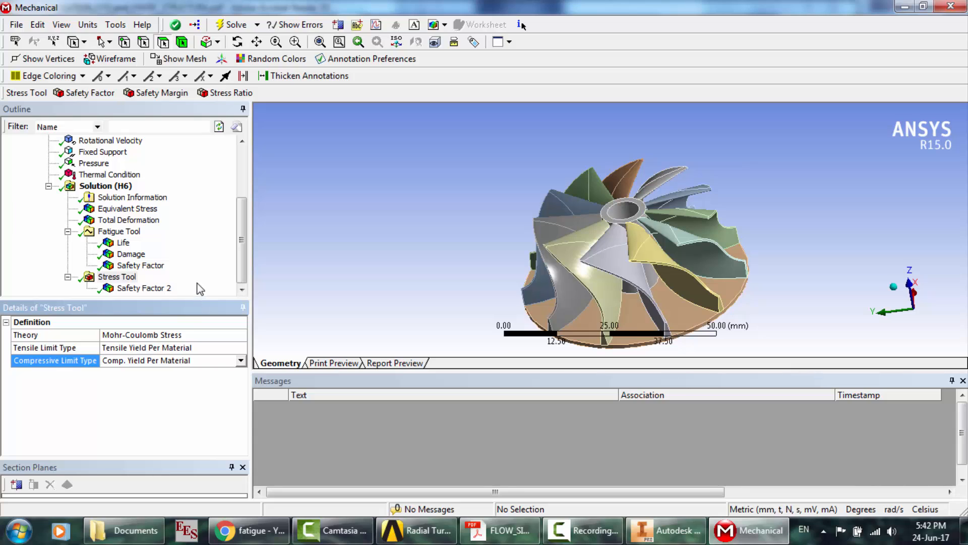
# - Display Safety Factor 2 of the Stress Tool, view its contours around the hub, and play and pause its animation
pyautogui.click(143, 288)
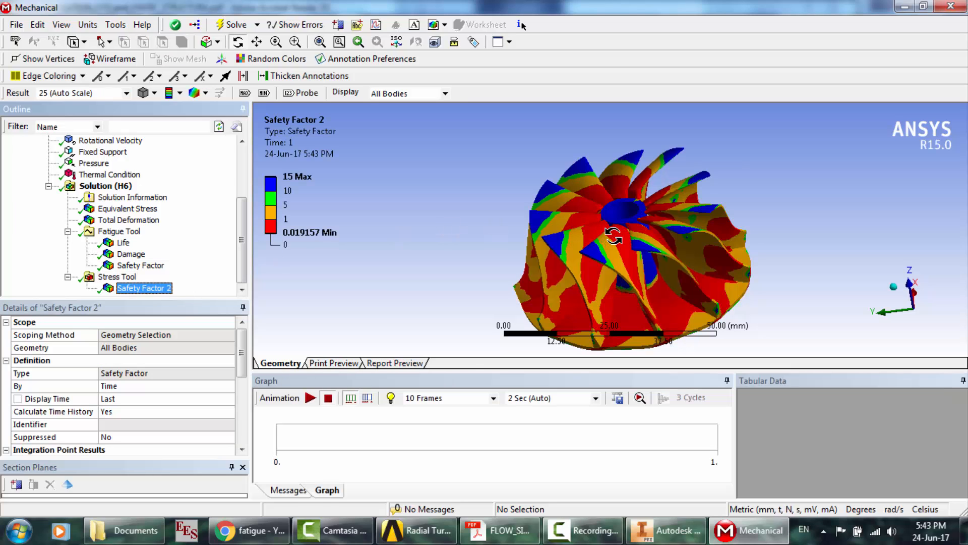
pyautogui.moveTo(611, 237); pyautogui.dragTo(511, 253)
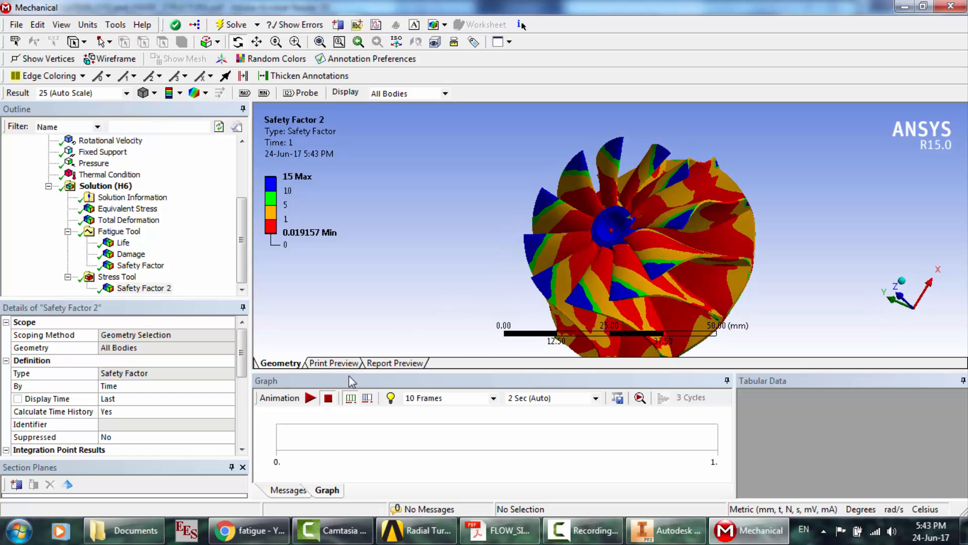
pyautogui.click(310, 403)
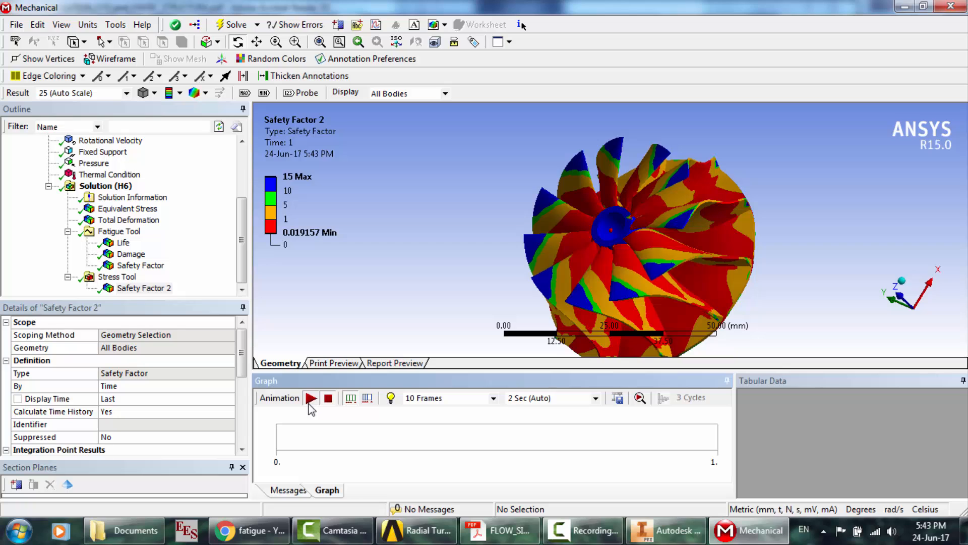
pyautogui.click(310, 404)
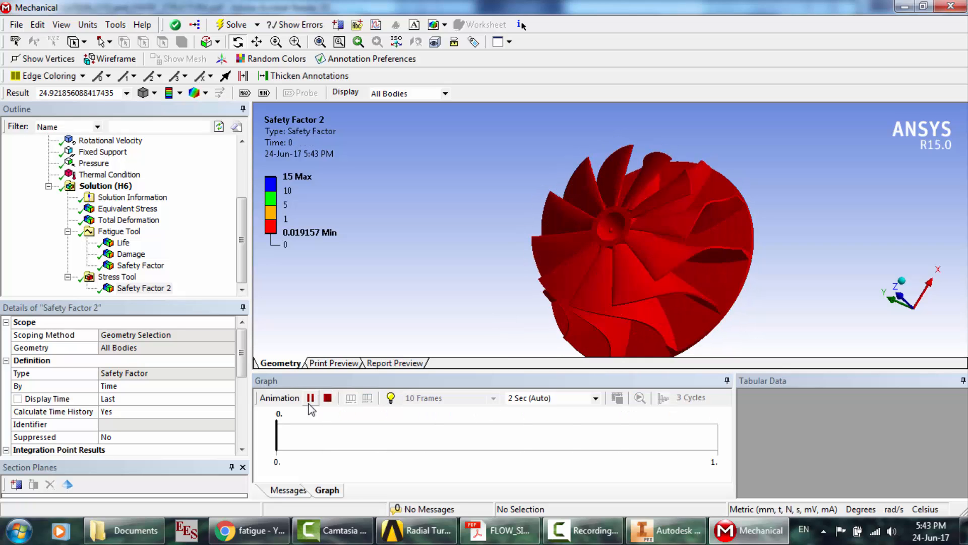
pyautogui.click(310, 398)
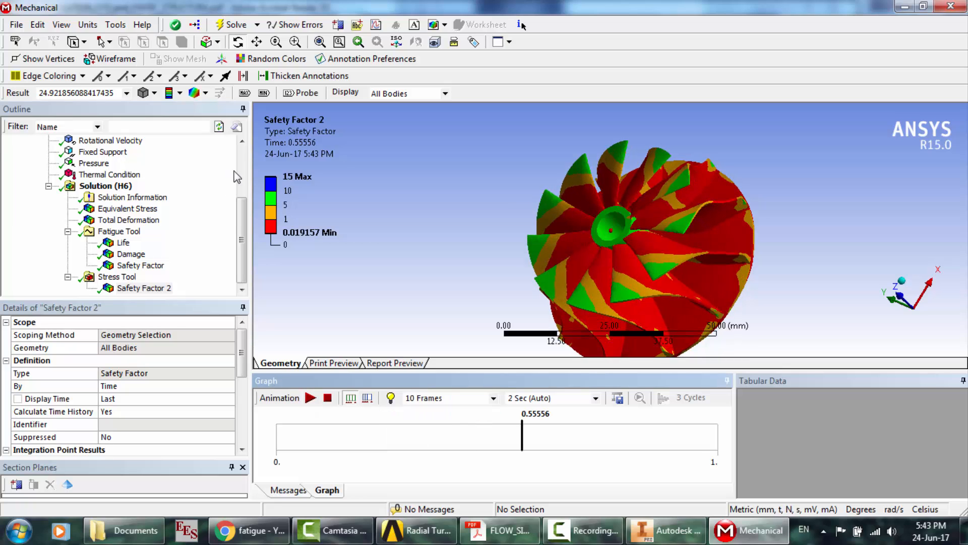
# - Set the magnitude of the wheel's Thermal Condition to 500 °C
pyautogui.scroll(3, 232, 201)
pyautogui.click(92, 266)
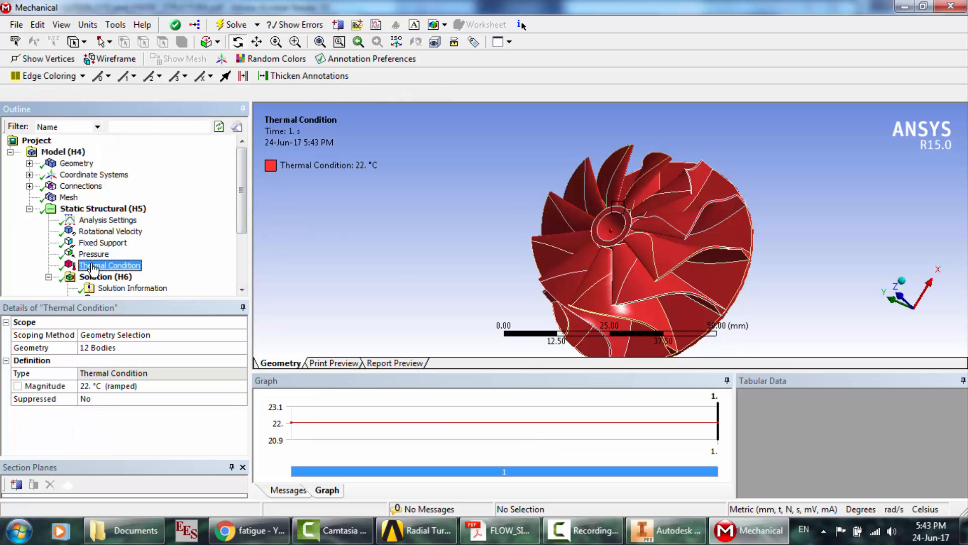
pyautogui.click(123, 386)
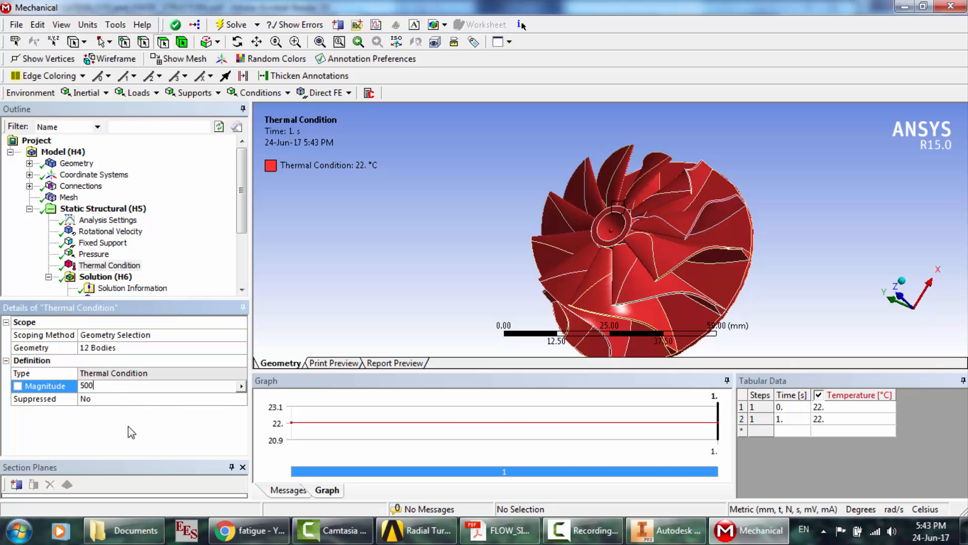
pyautogui.press('Return')
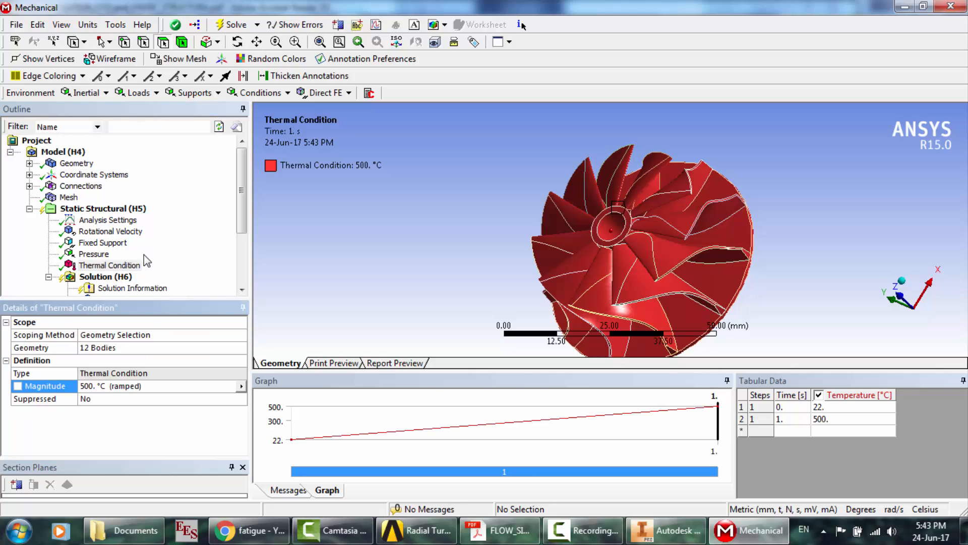
# - Solve the static structural analysis again with the changed thermal load
pyautogui.click(108, 286)
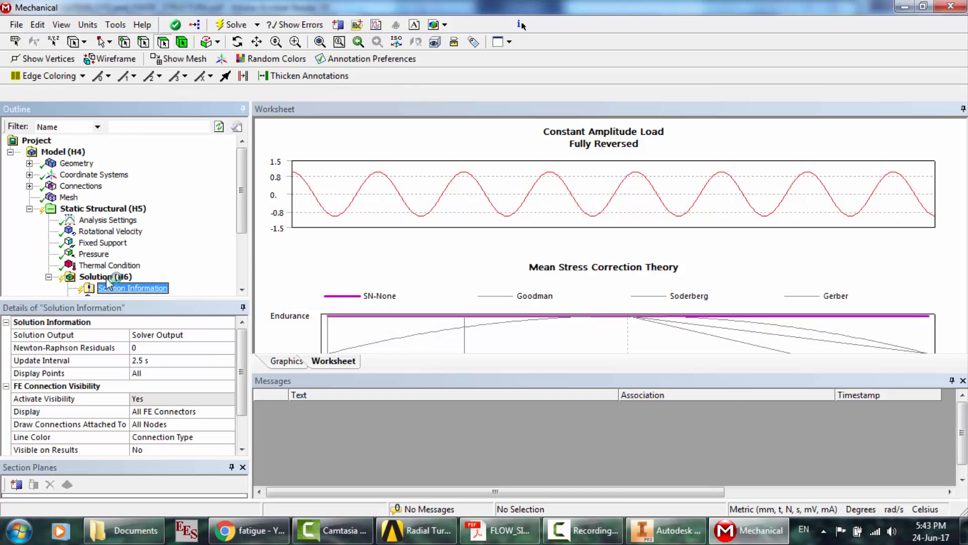
pyautogui.click(106, 277)
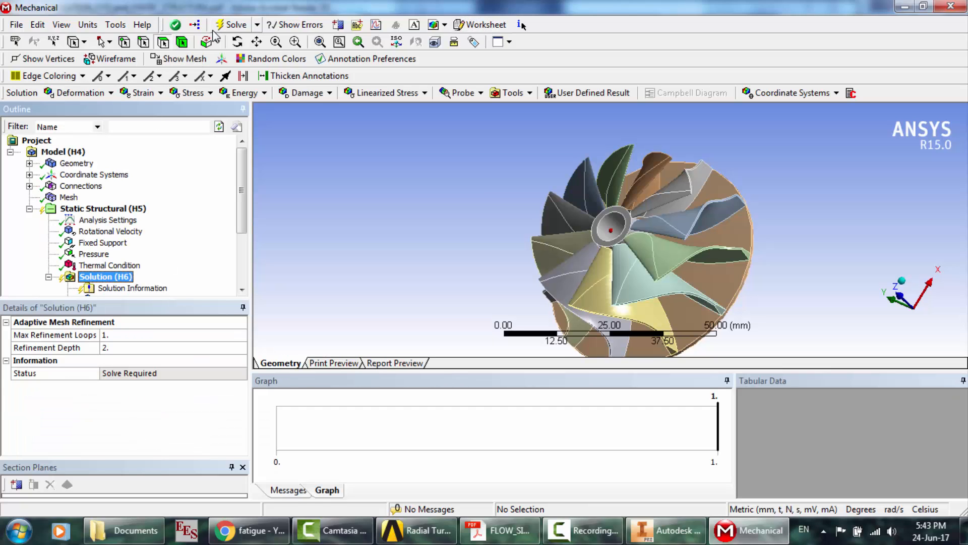
pyautogui.click(233, 26)
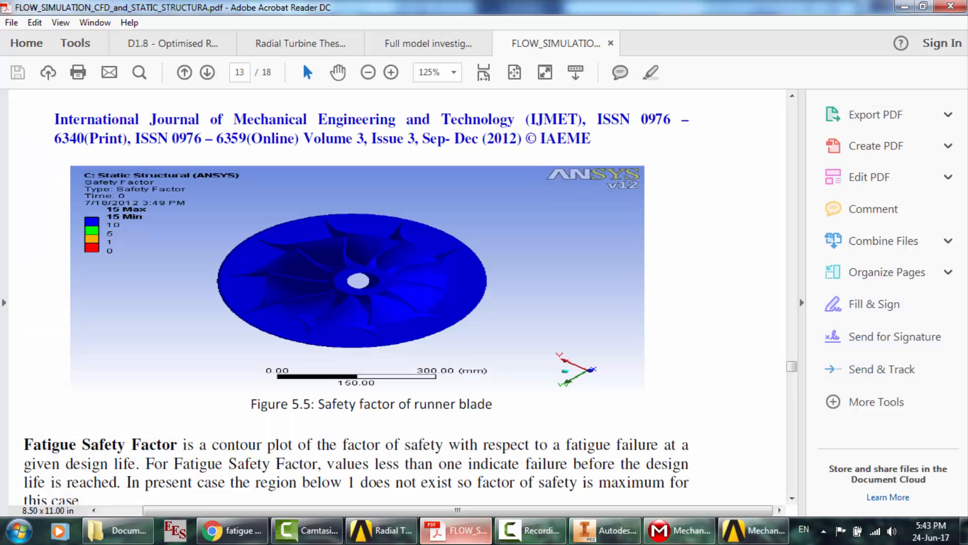
# - Switch to Acrobat Reader, view the paper "Full model investigation on a turbine", and return to Mechanical
pyautogui.click(457, 530)
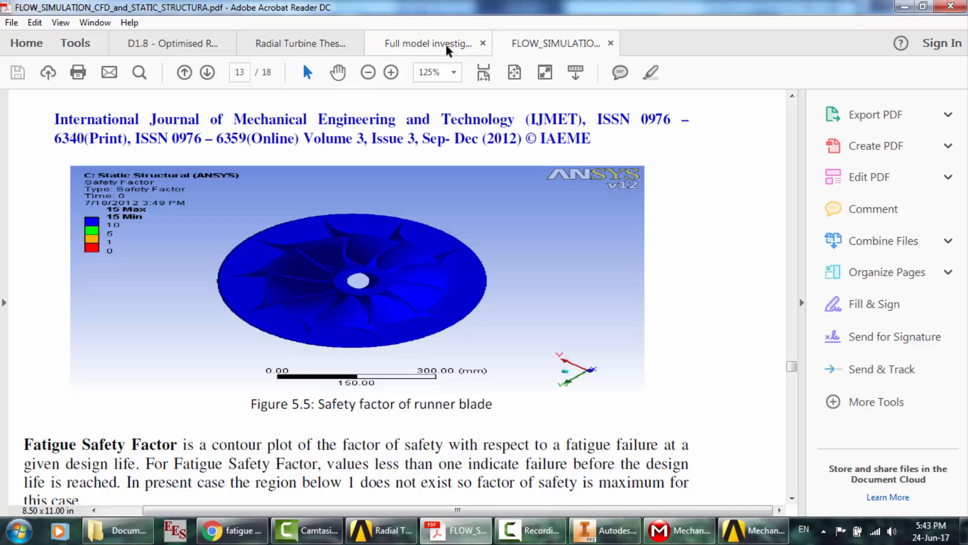
pyautogui.click(427, 45)
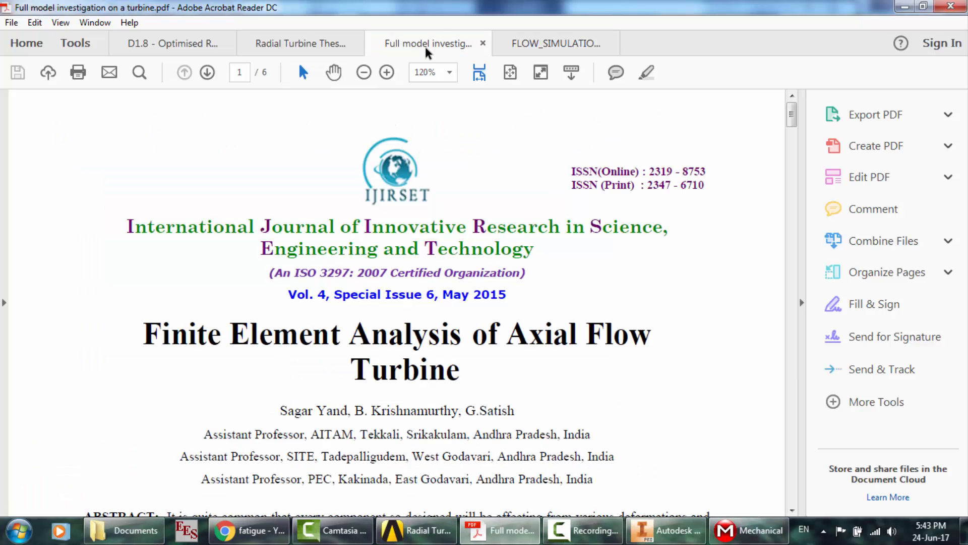
pyautogui.click(744, 535)
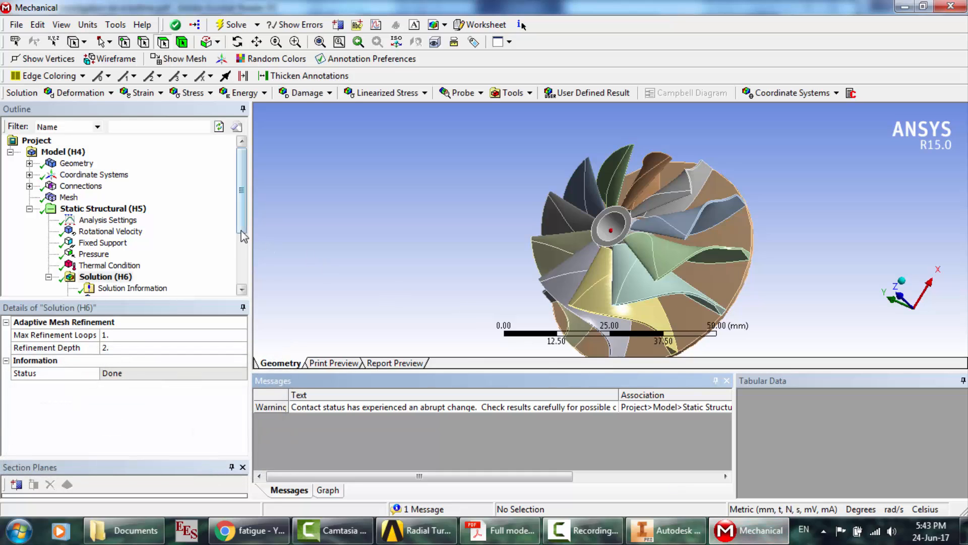
# - Examine the Equivalent Stress contours around the hub and check the applied Thermal Condition
pyautogui.click(241, 247)
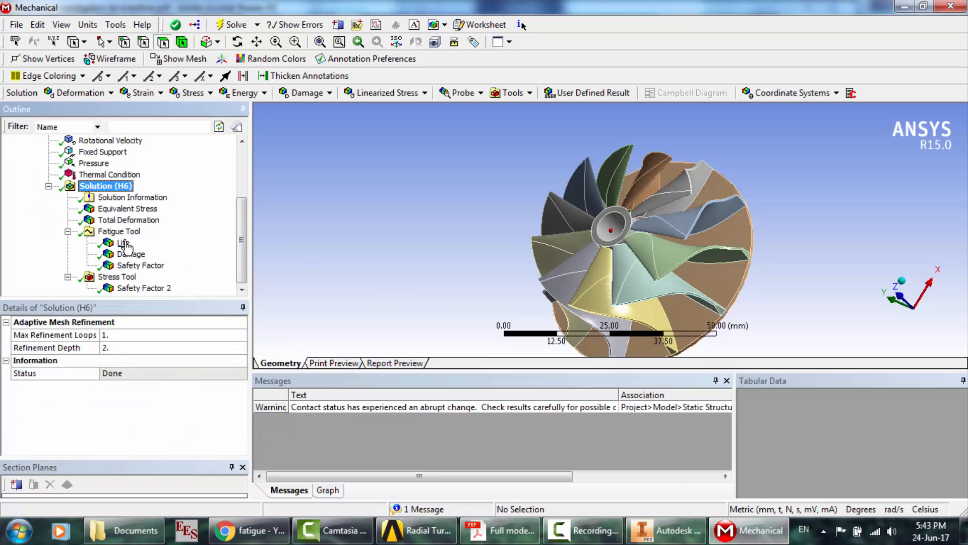
pyautogui.click(125, 210)
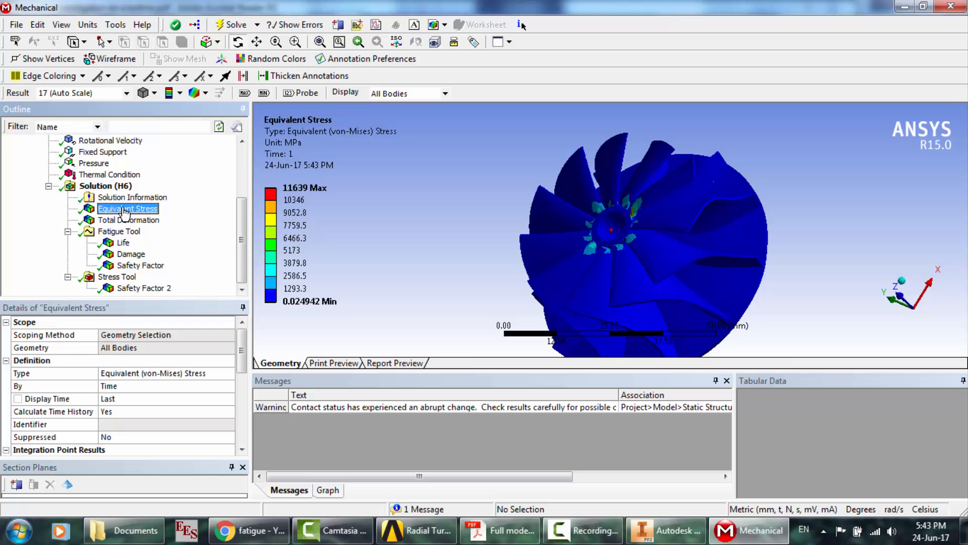
pyautogui.moveTo(582, 269); pyautogui.dragTo(589, 237)
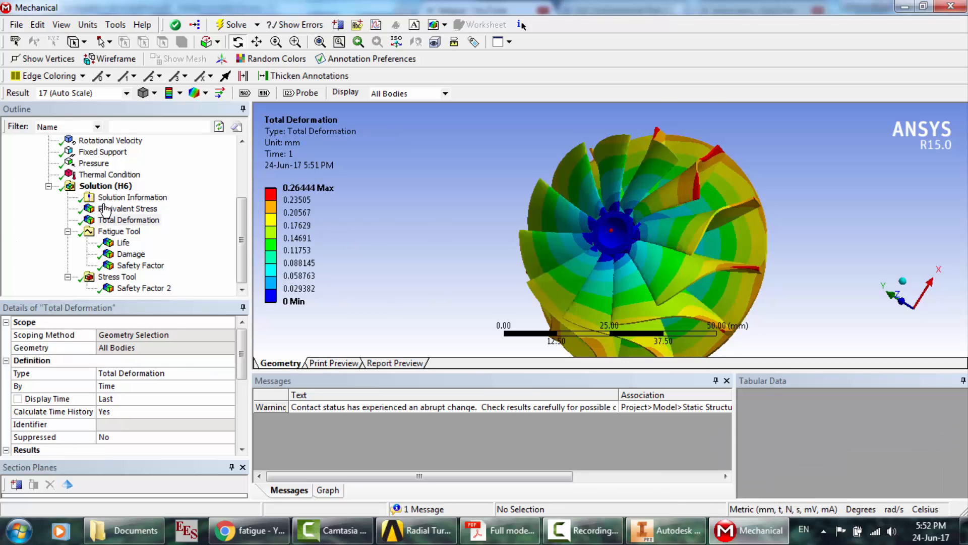
pyautogui.click(110, 175)
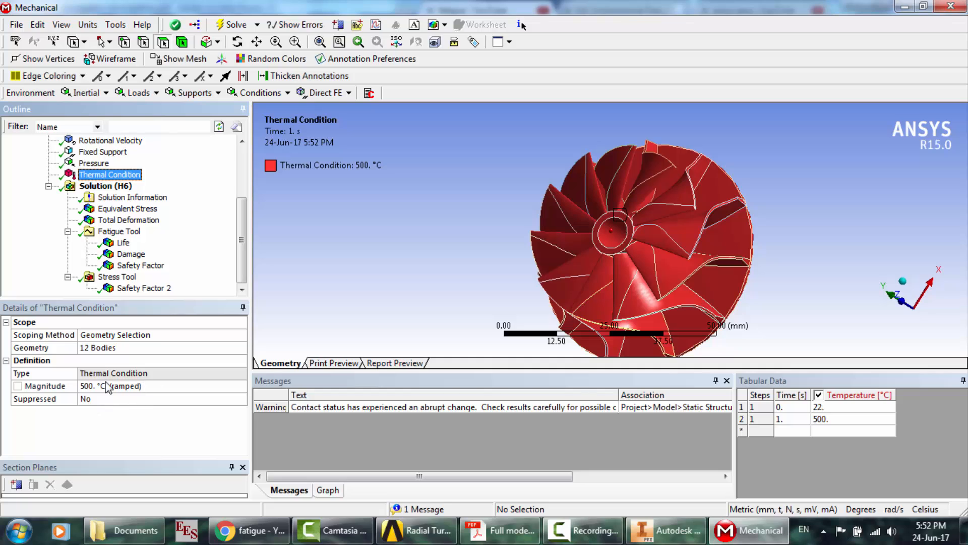
pyautogui.click(126, 210)
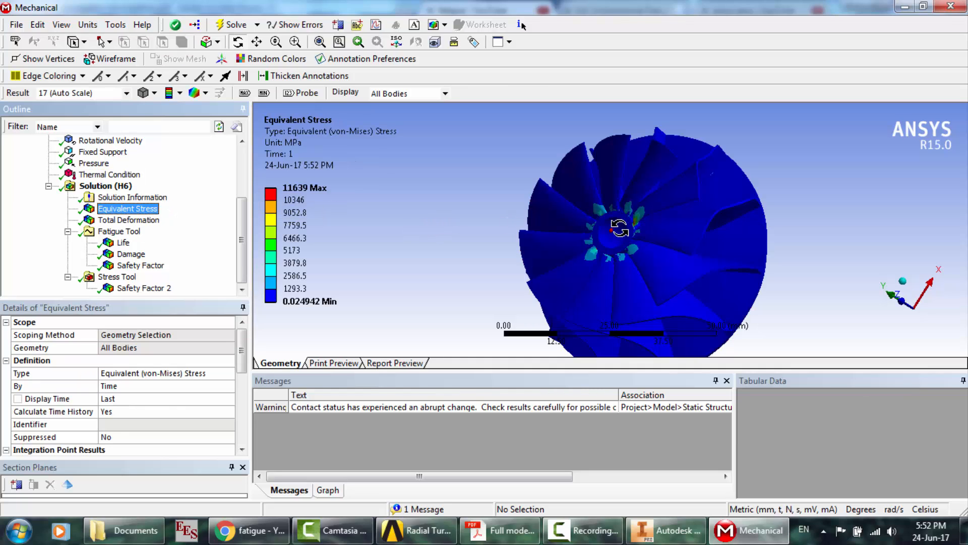
pyautogui.moveTo(618, 222); pyautogui.dragTo(610, 233)
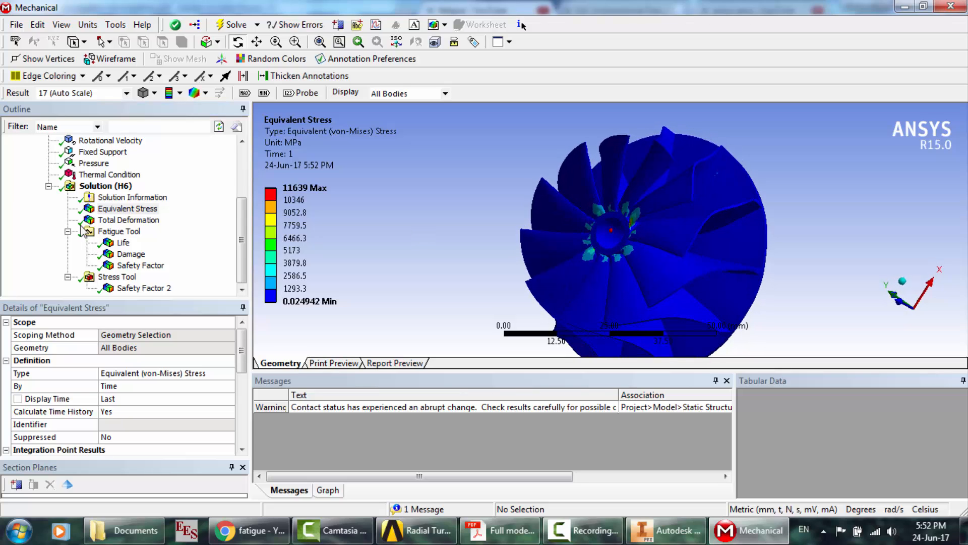
# - Review Total Deformation, the Fatigue Tool's Life, Damage and Safety Factor, and the Stress Tool's Safety Factor 2
pyautogui.click(121, 221)
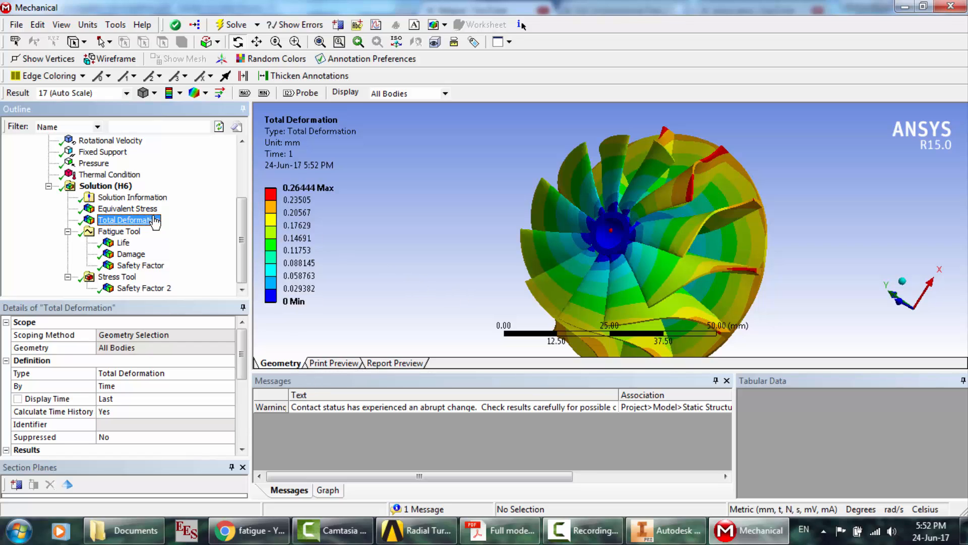
pyautogui.click(123, 243)
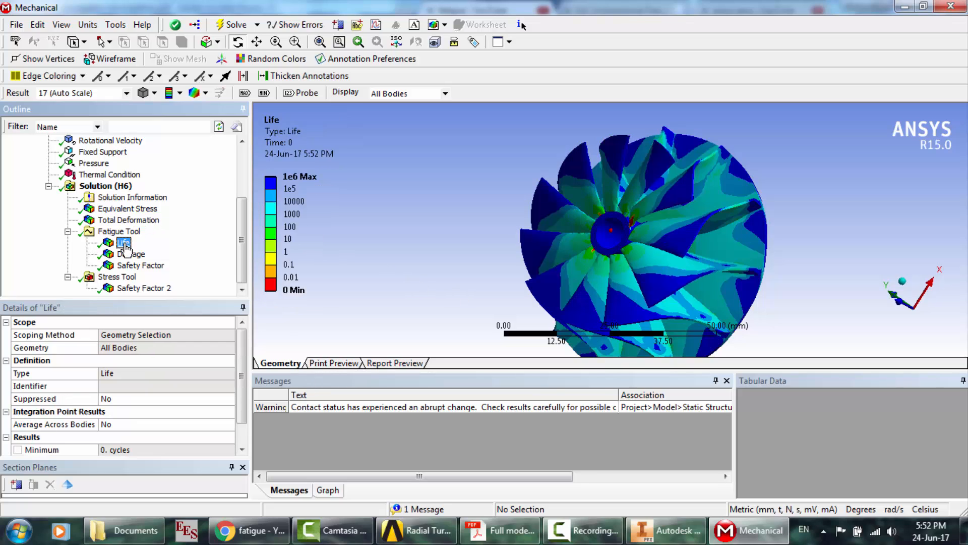
pyautogui.click(128, 256)
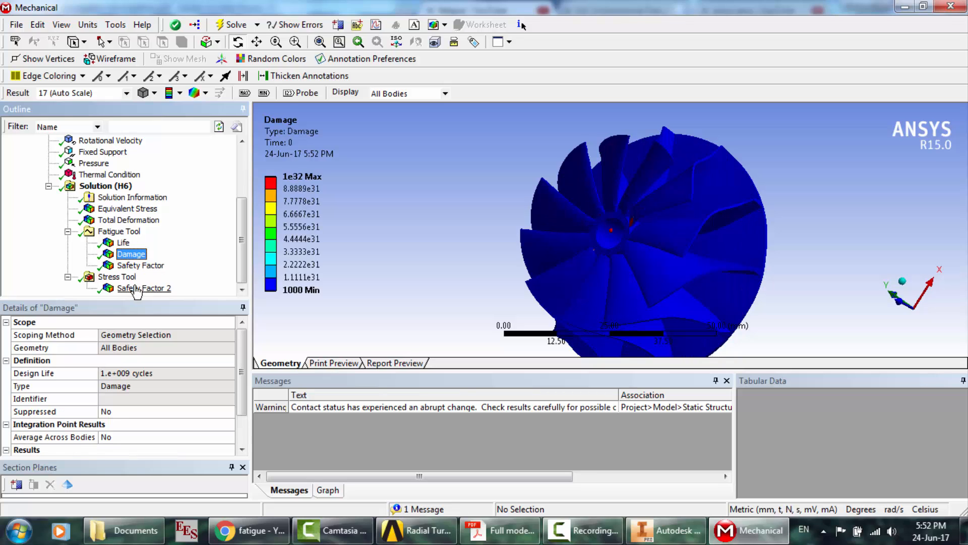
pyautogui.click(136, 266)
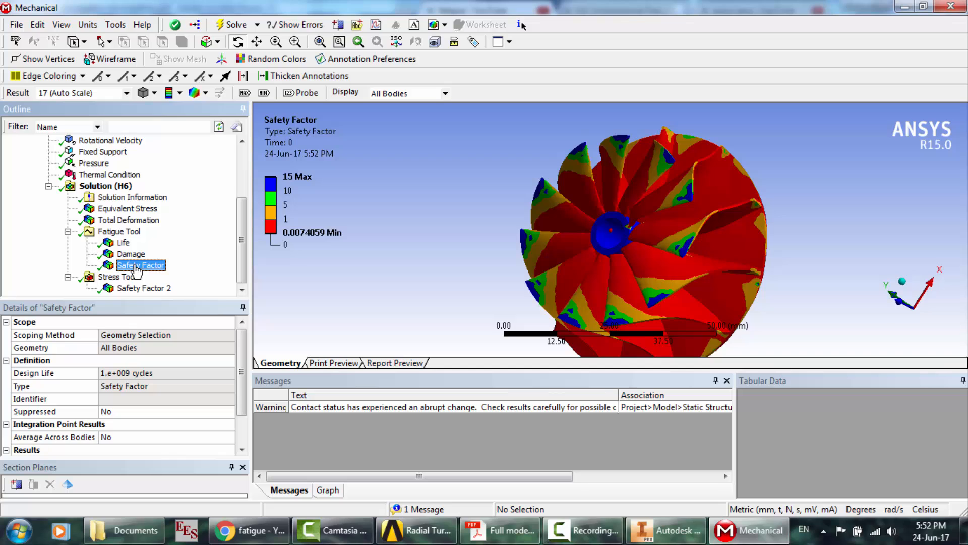
pyautogui.click(142, 288)
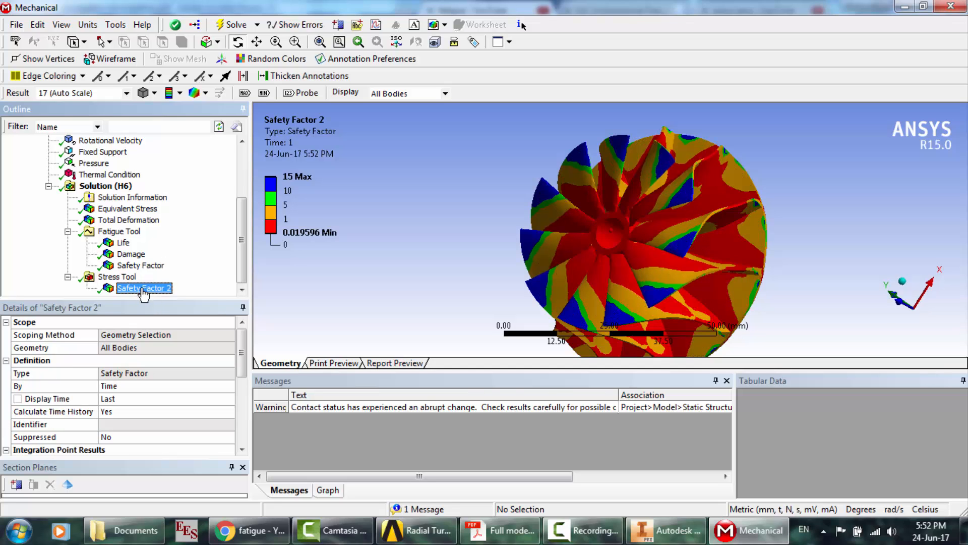
pyautogui.moveTo(659, 224); pyautogui.dragTo(674, 210, button='middle')
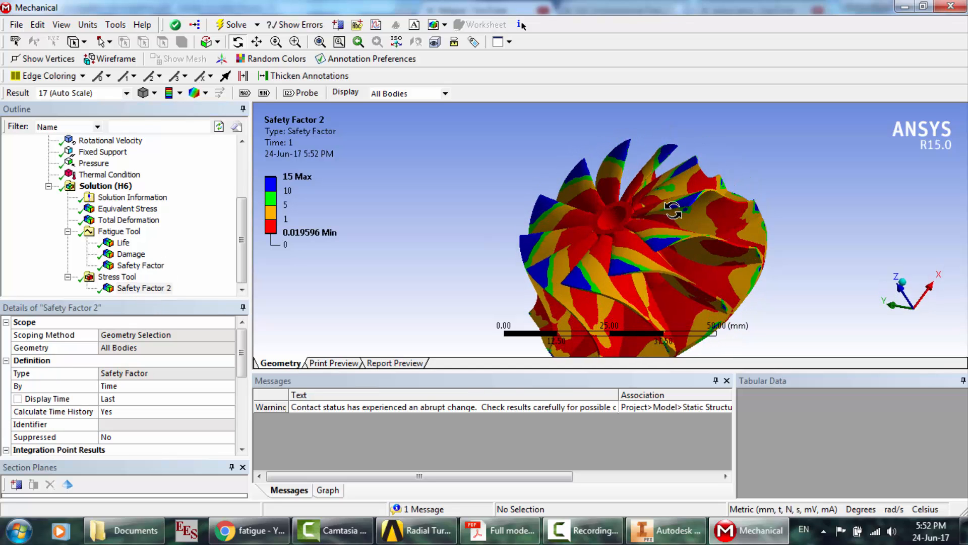
# - Save the project and close Mechanical
pyautogui.click(15, 25)
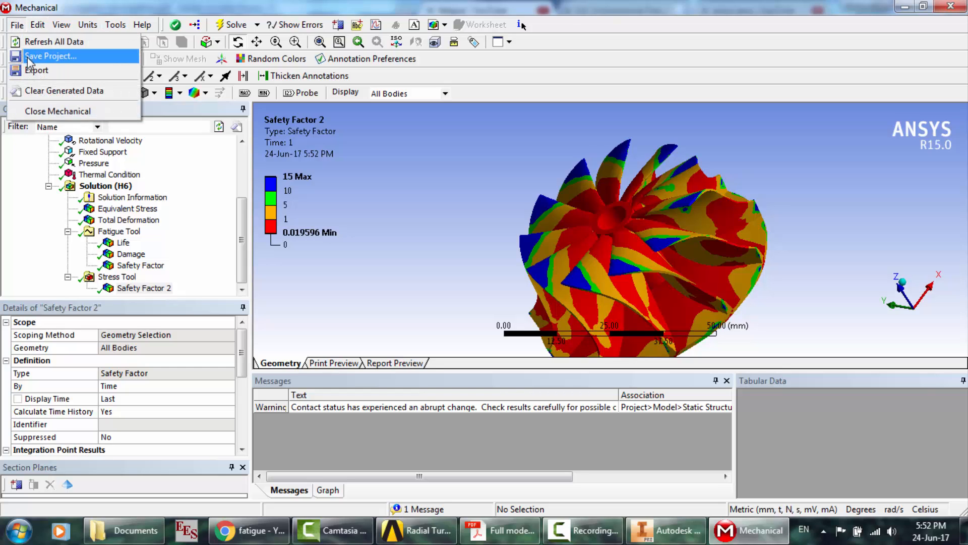
pyautogui.click(32, 56)
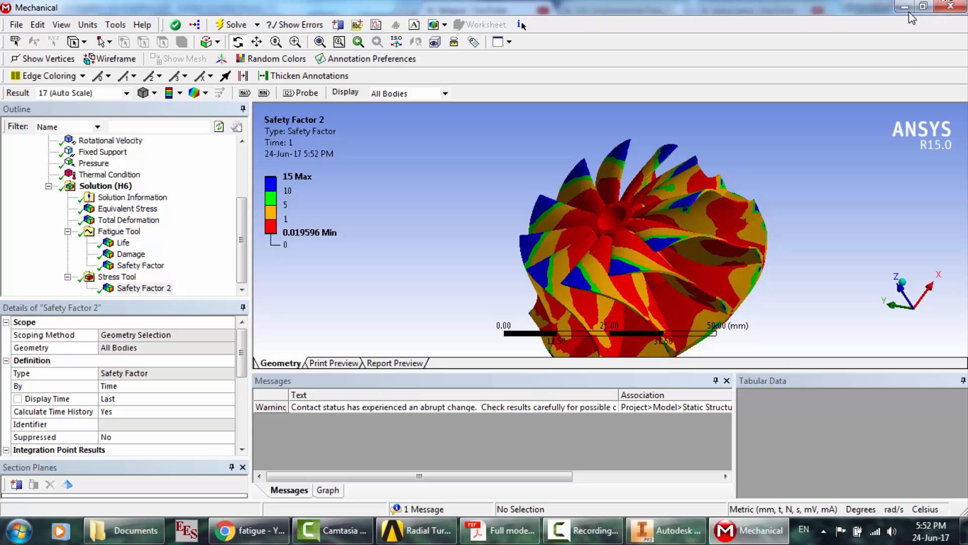
pyautogui.click(950, 8)
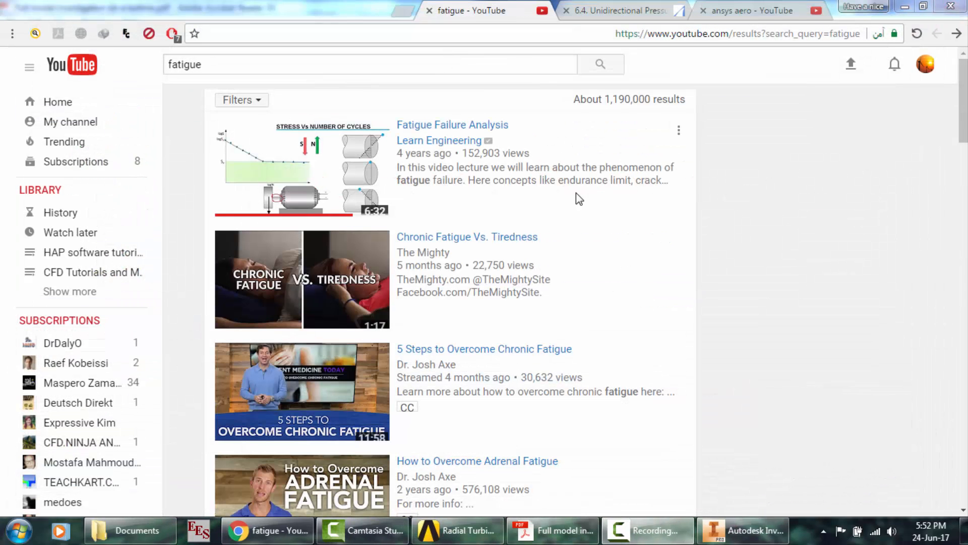
# - Switch to Workbench and add a standalone Static Structural system beside system I in the Project Schematic
pyautogui.click(484, 529)
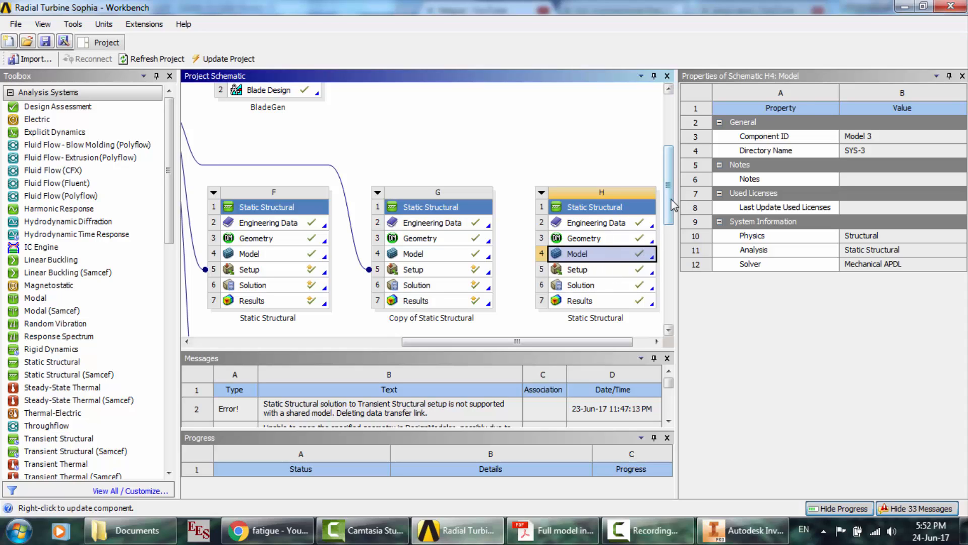
pyautogui.moveTo(673, 201); pyautogui.dragTo(672, 217)
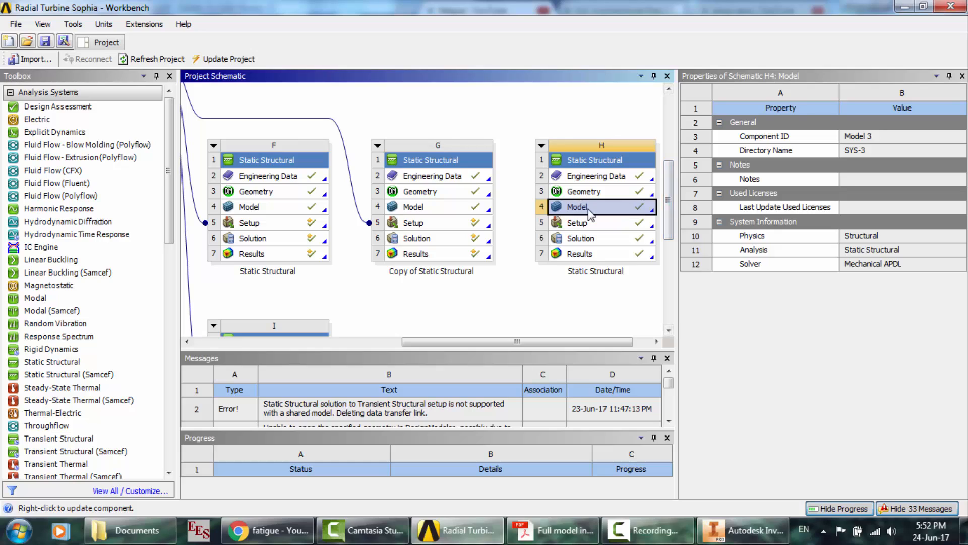
pyautogui.moveTo(670, 217); pyautogui.dragTo(670, 237)
pyautogui.click(568, 334)
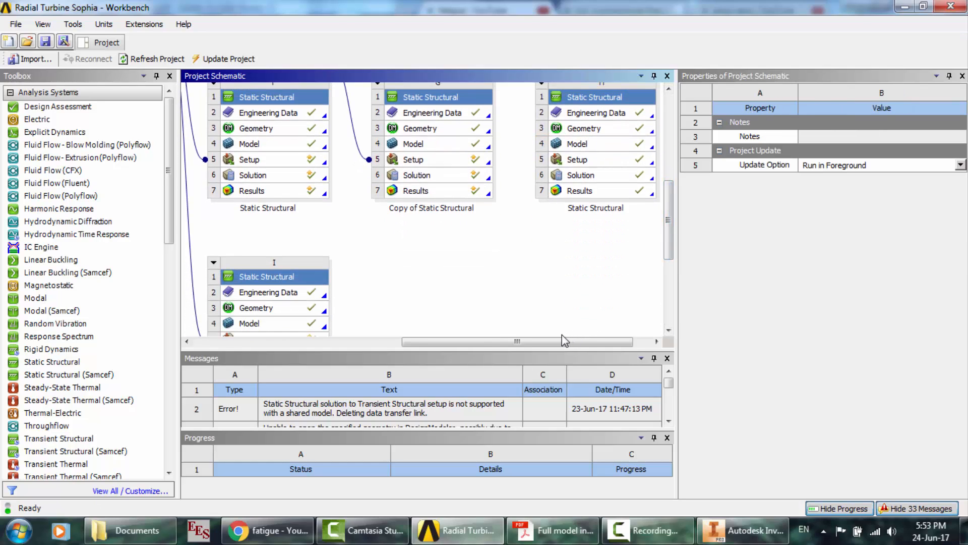
pyautogui.moveTo(548, 340); pyautogui.dragTo(405, 334)
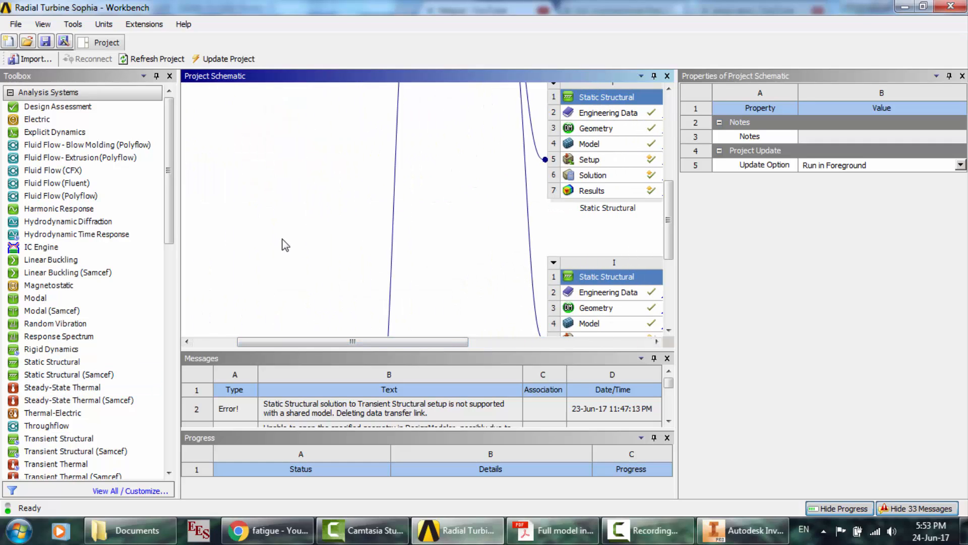
pyautogui.moveTo(103, 359); pyautogui.dragTo(558, 281)
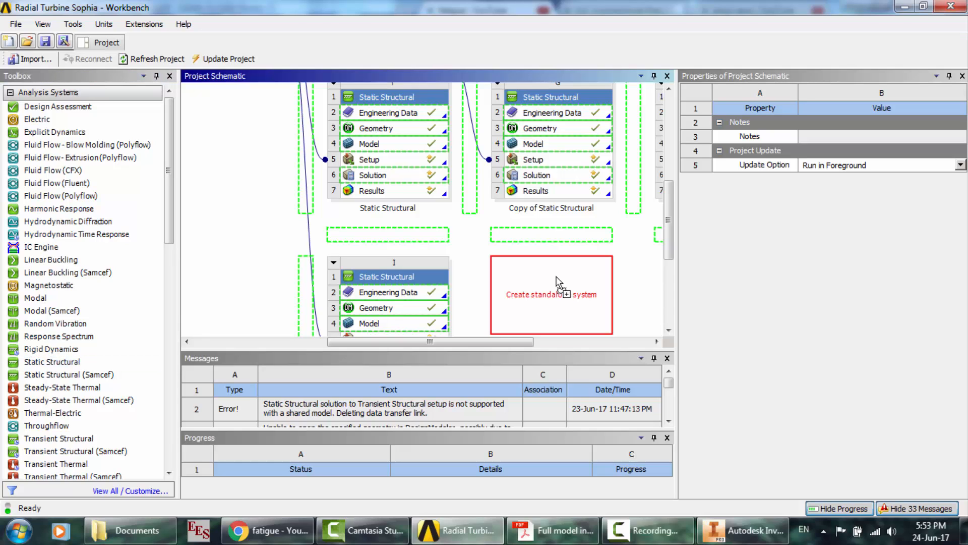
# - Open the geometry of the Stator system B in DesignModeler
pyautogui.moveTo(672, 270); pyautogui.dragTo(671, 168)
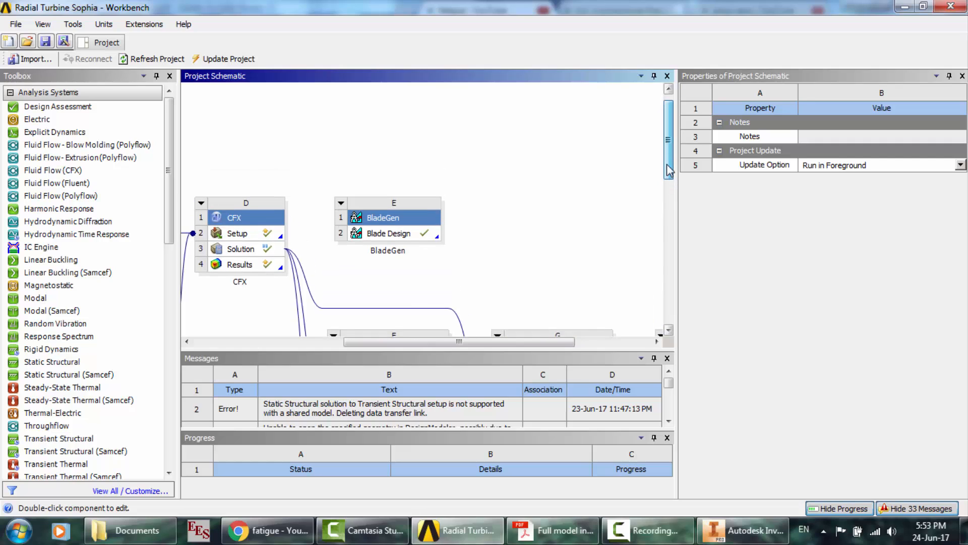
pyautogui.click(297, 342)
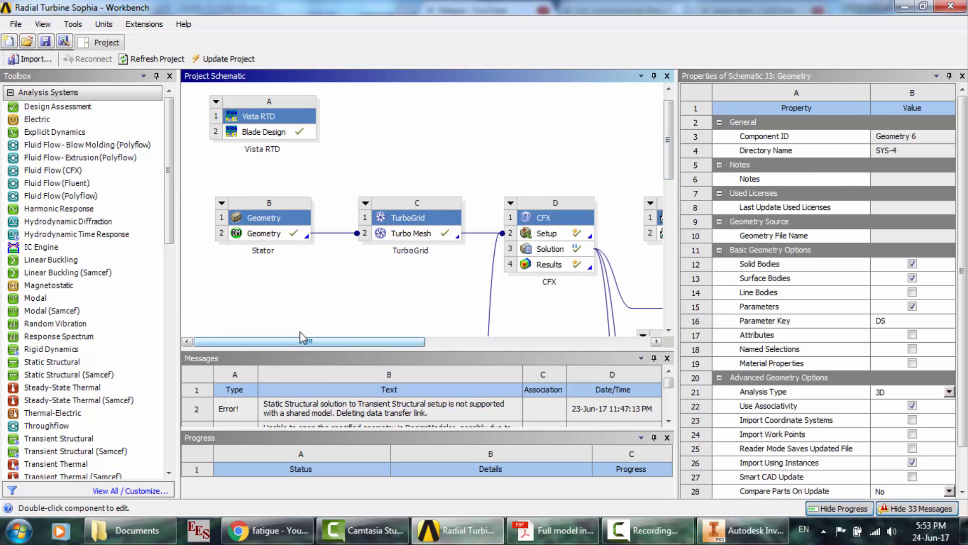
pyautogui.doubleClick(264, 234)
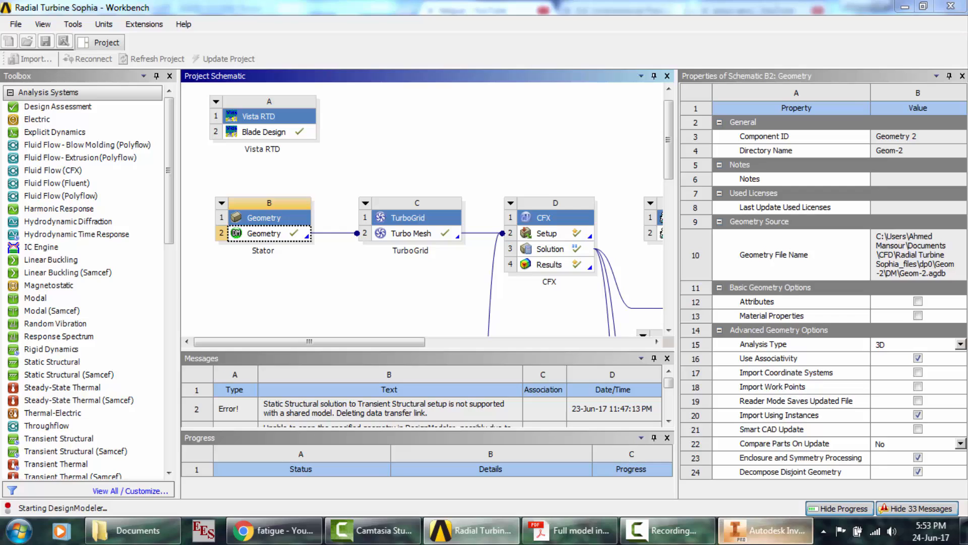
# - Switch to Autodesk Inventor, open the recent part Stator nozzle.ipt and view its vane ring
pyautogui.click(740, 521)
pyautogui.click(4, 10)
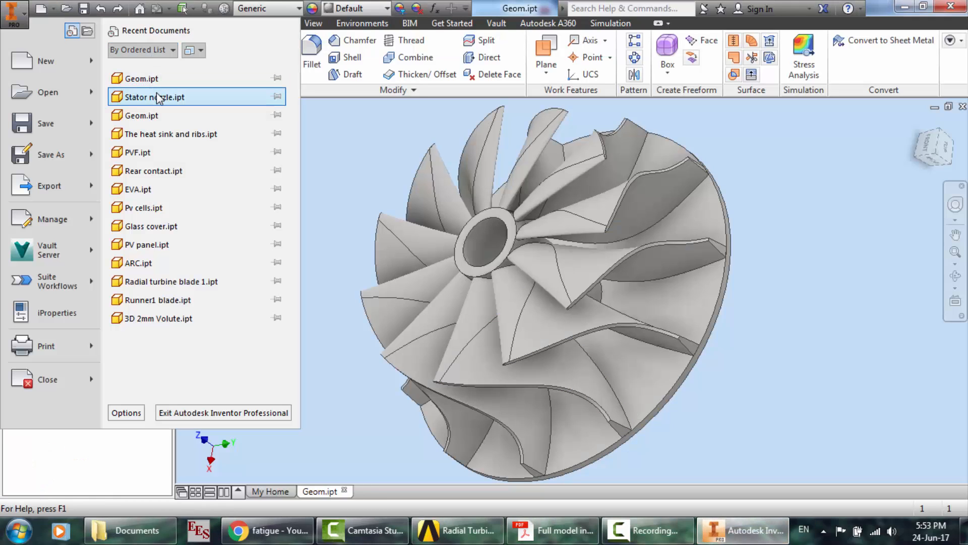
pyautogui.click(159, 97)
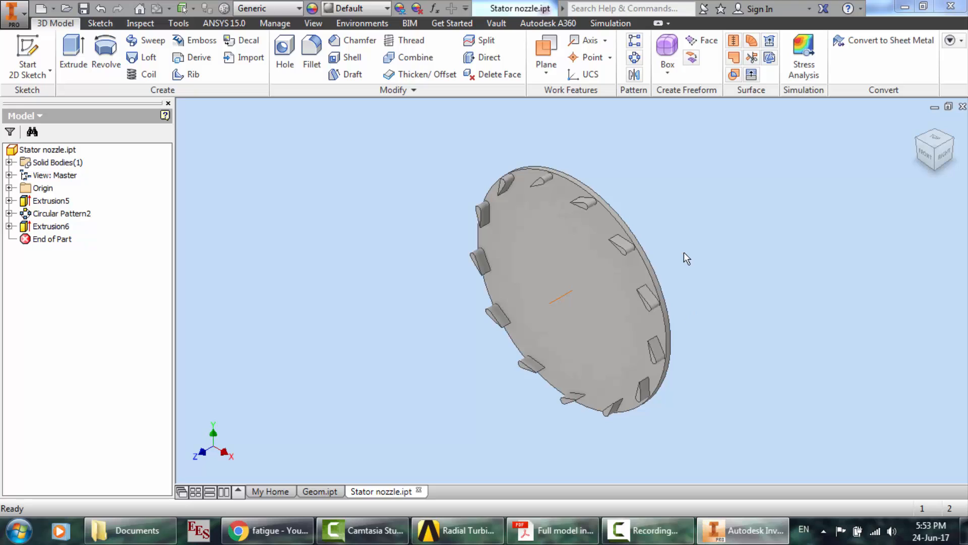
pyautogui.scroll(-5, 672, 203)
pyautogui.scroll(8, 672, 204)
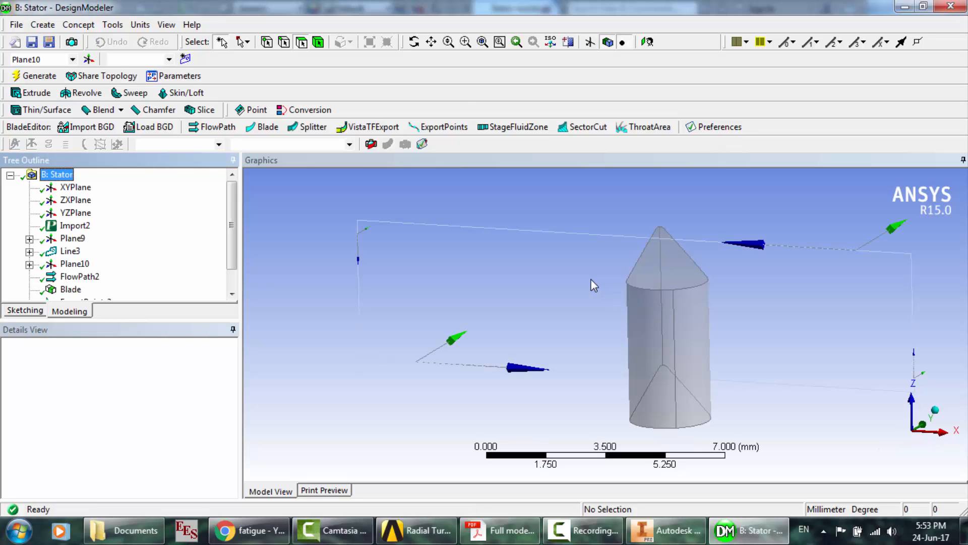
# - Inspect the single stator blade in DesignModeler, close it, and view the full vane ring of Stator nozzle.ipt in Inventor
pyautogui.click(415, 43)
pyautogui.moveTo(553, 266); pyautogui.dragTo(569, 294)
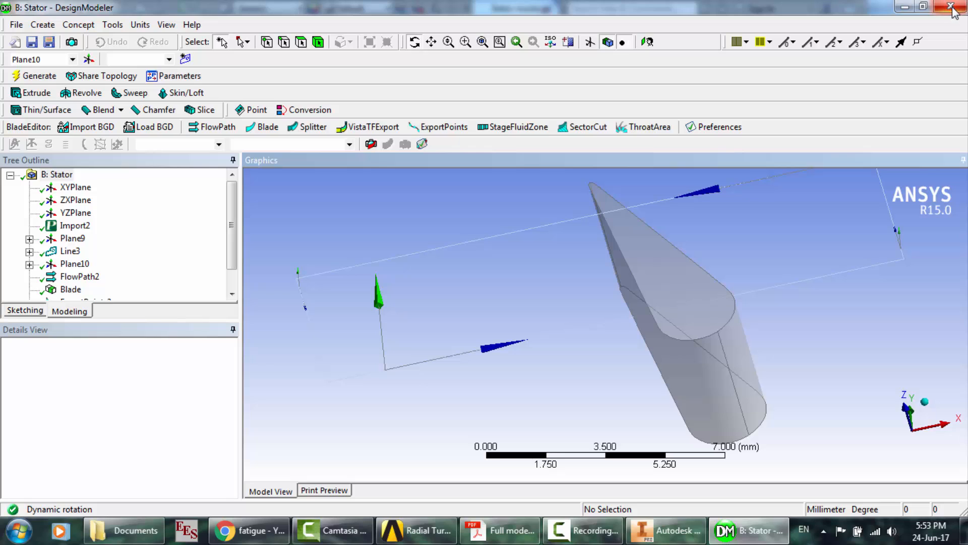
pyautogui.click(666, 530)
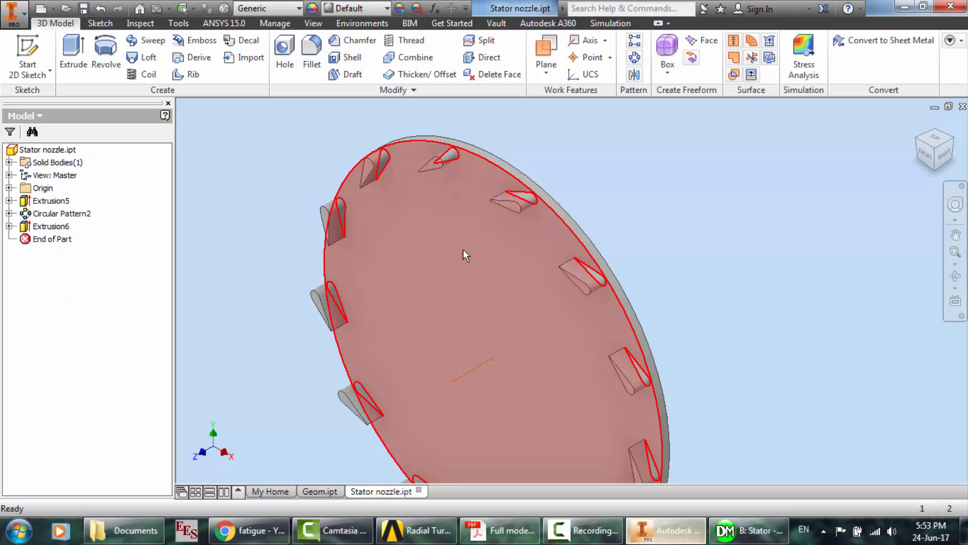
pyautogui.click(956, 275)
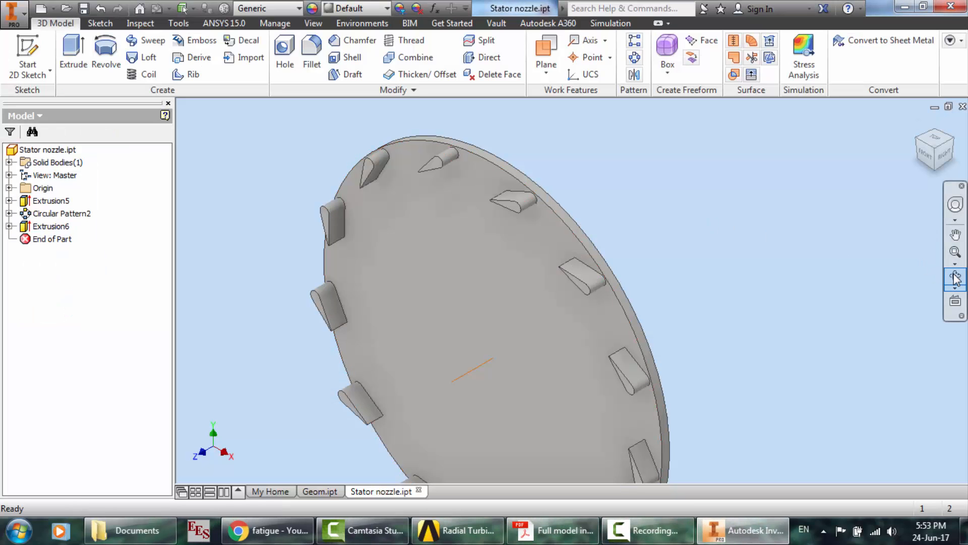
pyautogui.moveTo(597, 306); pyautogui.dragTo(552, 238)
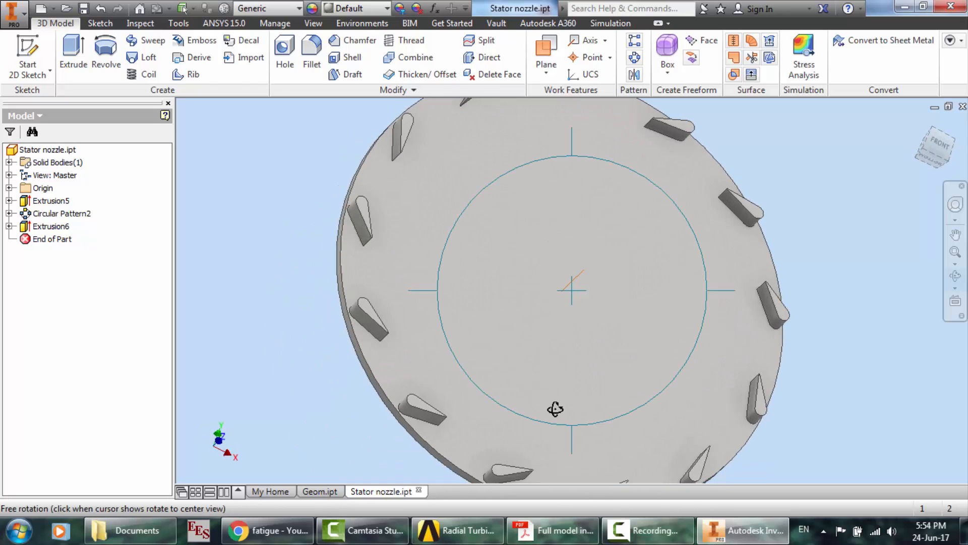
# - Switch to Acrobat Reader and examine the turbine papers for the structural results and the guide vane mesh and assumptions
pyautogui.click(554, 530)
pyautogui.scroll(-5, 534, 325)
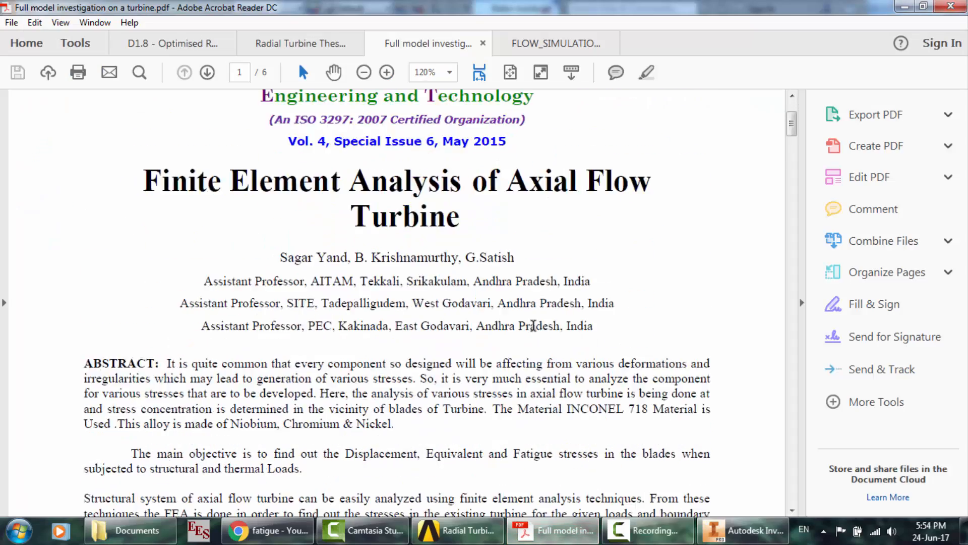
pyautogui.scroll(-10, 533, 326)
pyautogui.scroll(5, 534, 325)
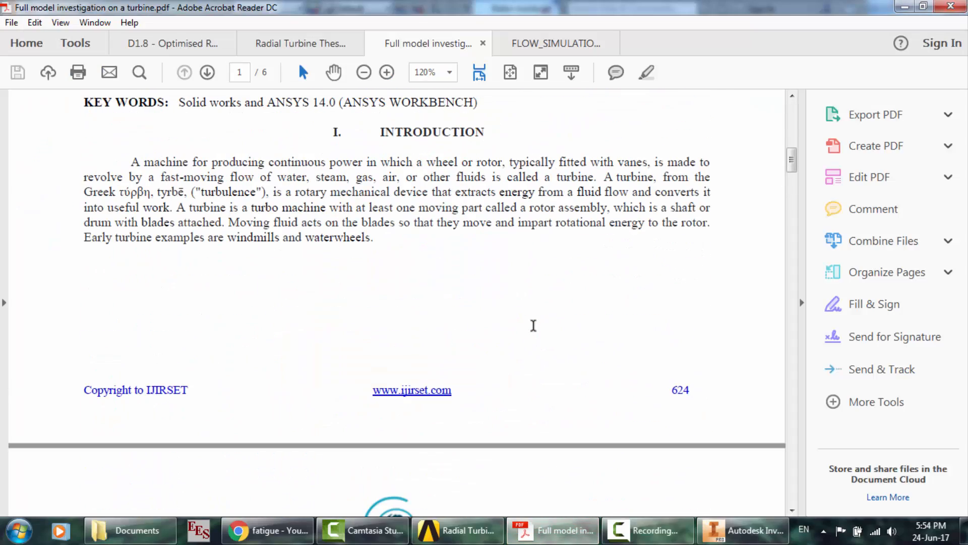
pyautogui.click(541, 44)
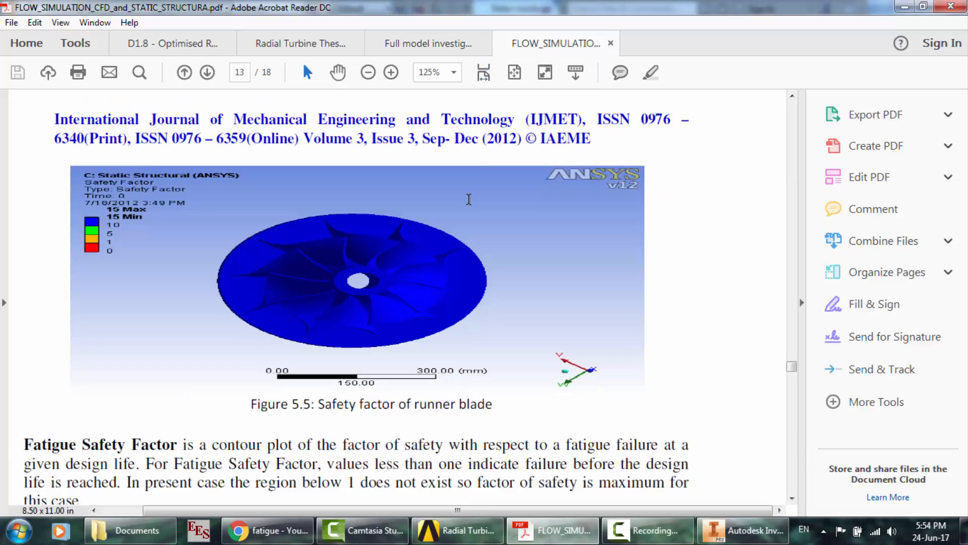
pyautogui.scroll(-4, 468, 199)
pyautogui.scroll(10, 469, 200)
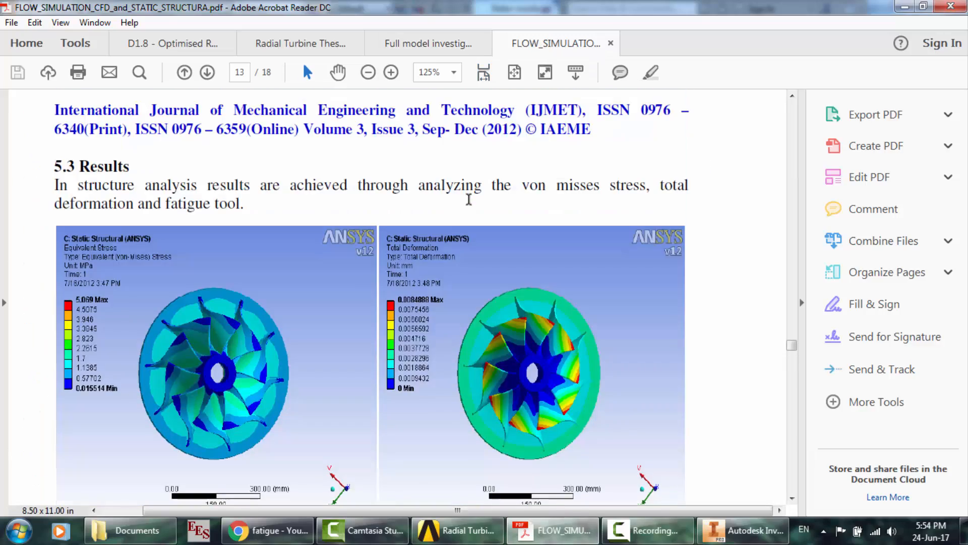
pyautogui.scroll(-6, 469, 199)
pyautogui.scroll(-15, 469, 199)
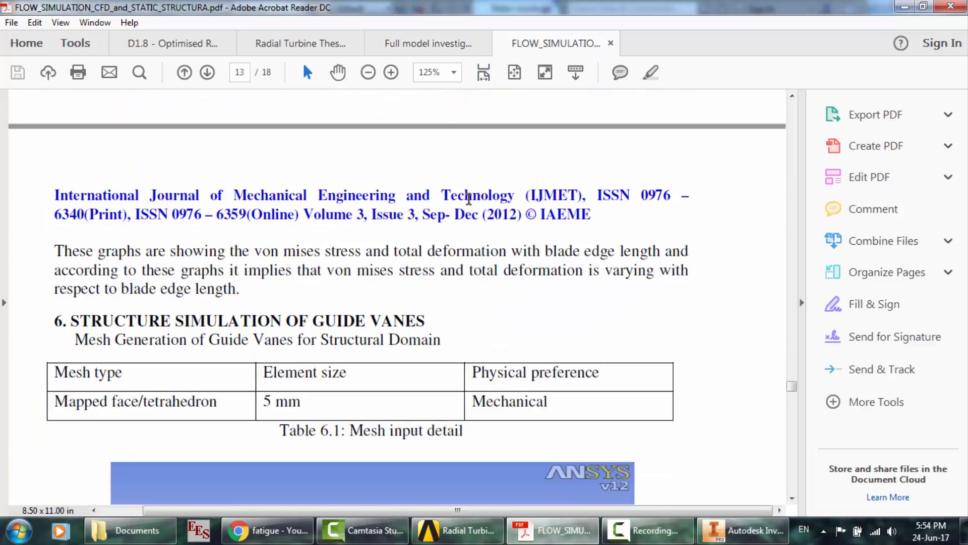
pyautogui.scroll(-4, 336, 328)
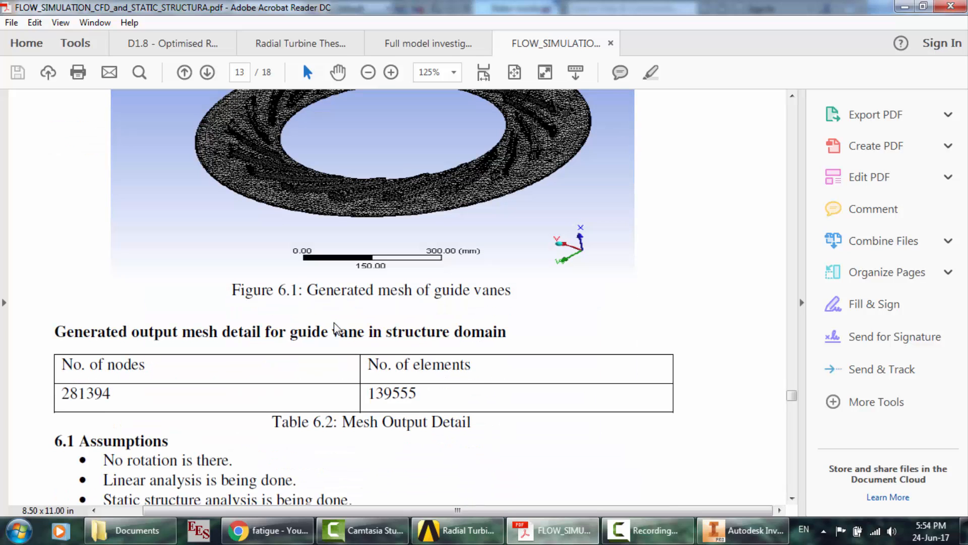
# - Switch to Workbench and open the geometry of Static Structural system J in DesignModeler
pyautogui.click(459, 530)
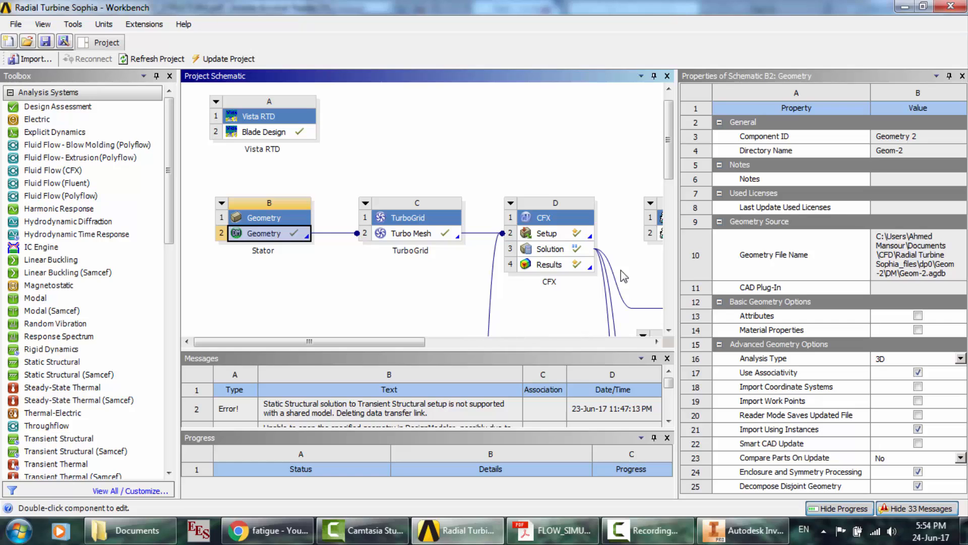
pyautogui.click(587, 346)
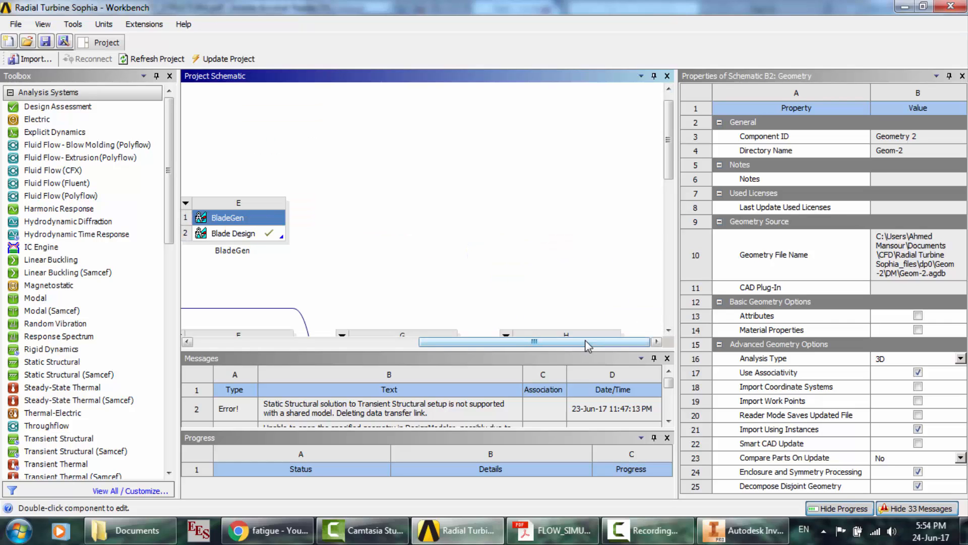
pyautogui.click(671, 231)
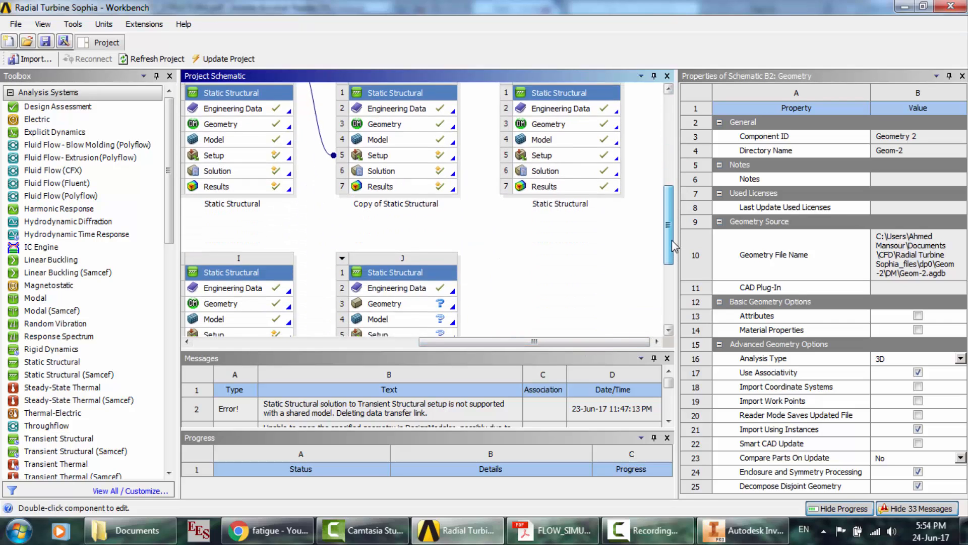
pyautogui.moveTo(672, 240); pyautogui.dragTo(669, 258)
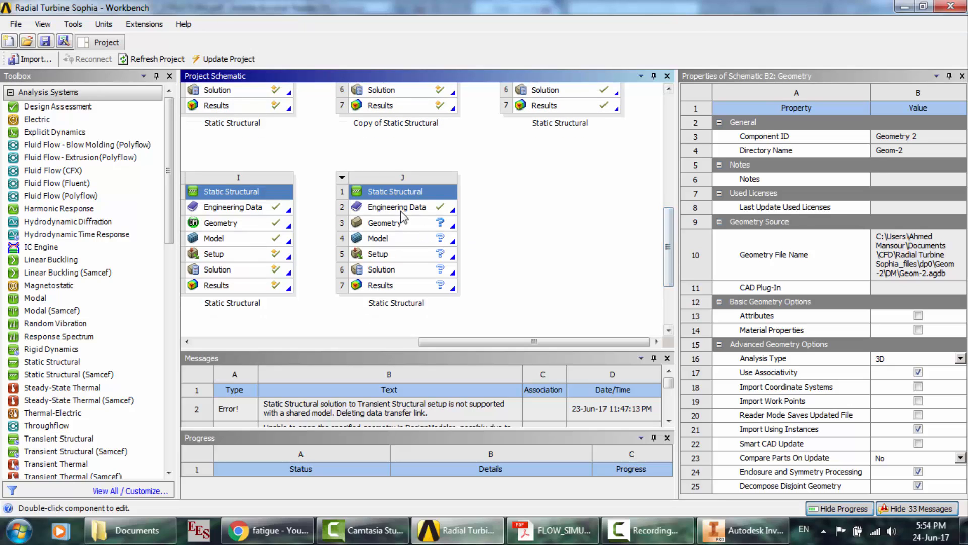
pyautogui.doubleClick(384, 222)
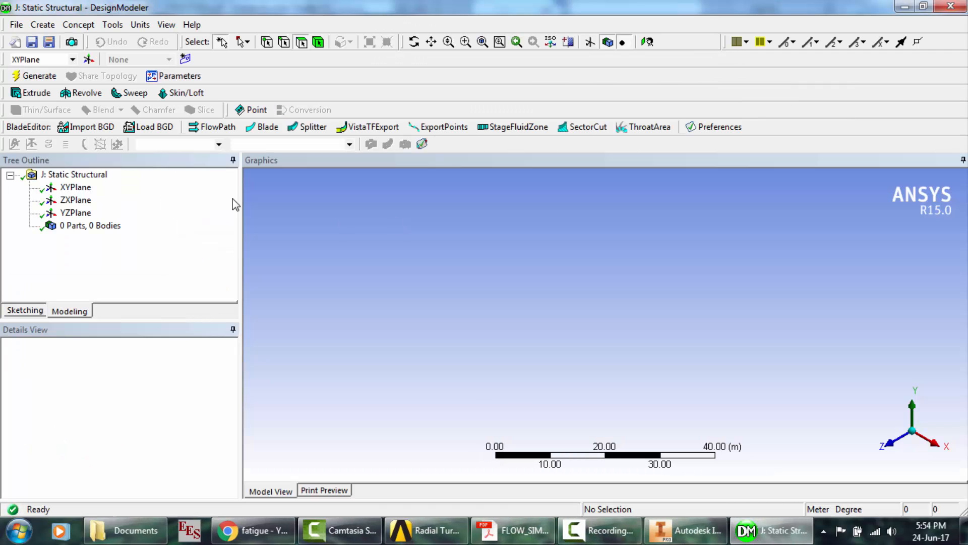
# - Import the external geometry file Stator nozzle structural.x_t from the Turbomachinery project folders and generate the body
pyautogui.click(78, 188)
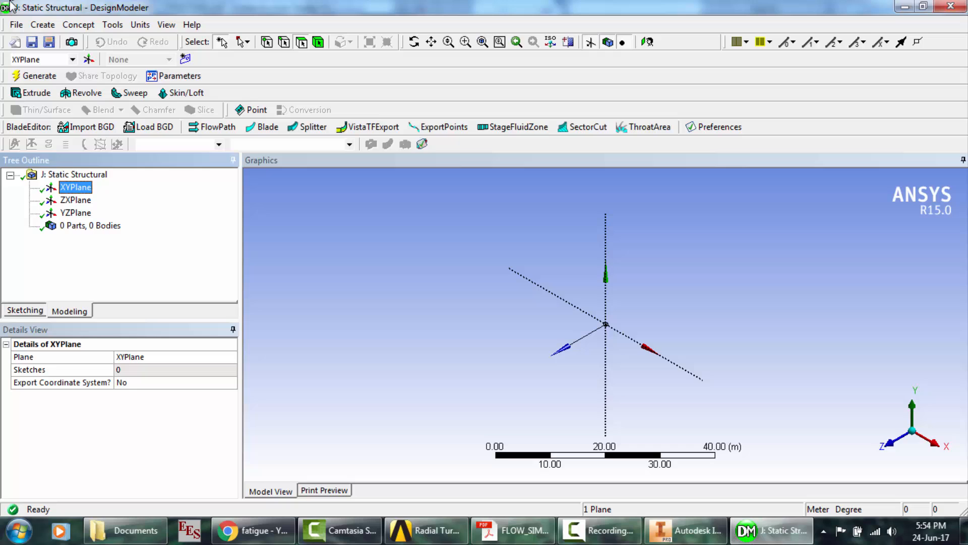
pyautogui.click(15, 26)
pyautogui.click(64, 131)
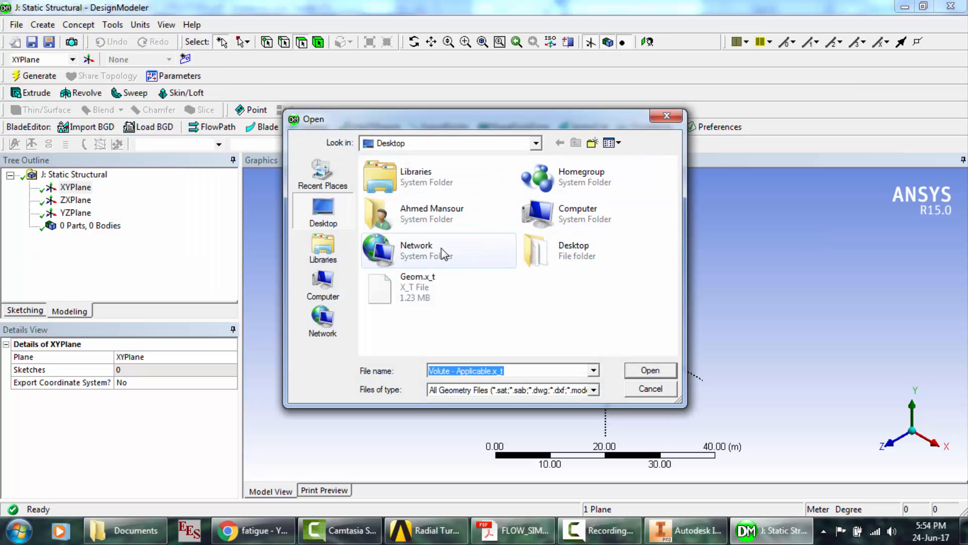
pyautogui.doubleClick(428, 219)
pyautogui.scroll(-3, 451, 221)
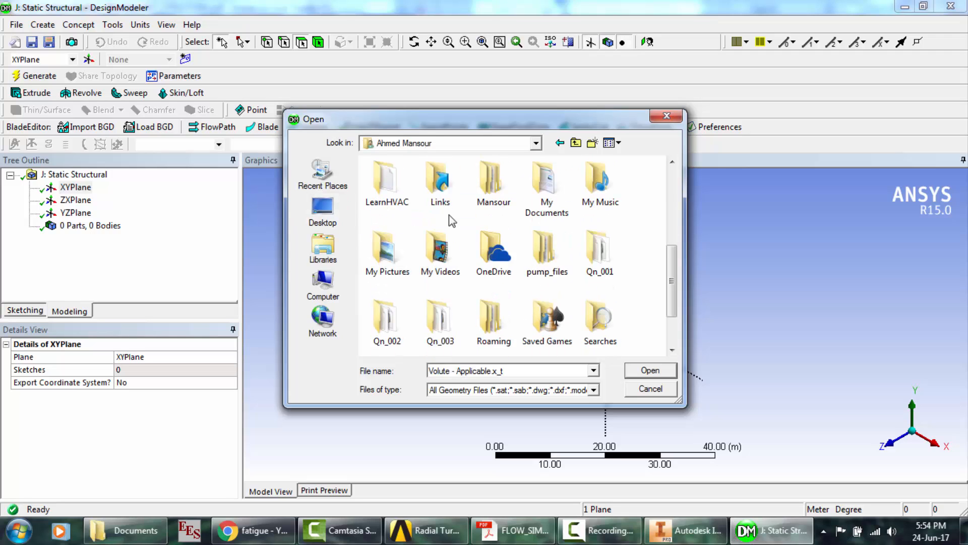
pyautogui.doubleClick(552, 209)
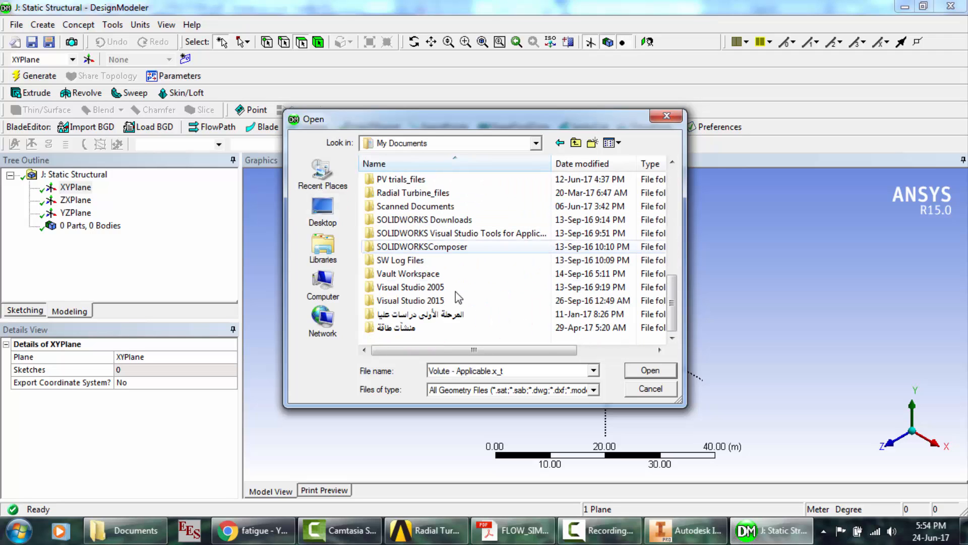
pyautogui.doubleClick(429, 314)
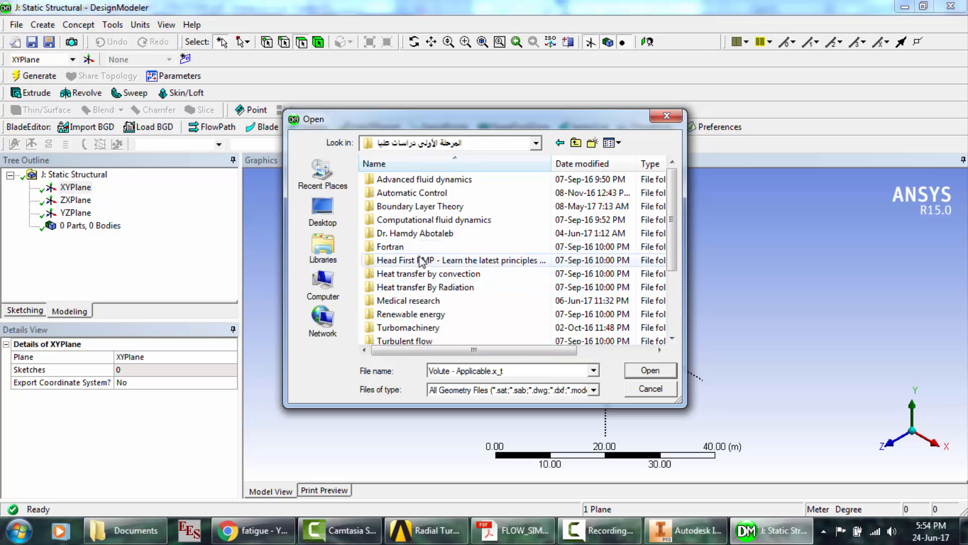
pyautogui.scroll(-3, 422, 261)
pyautogui.doubleClick(422, 300)
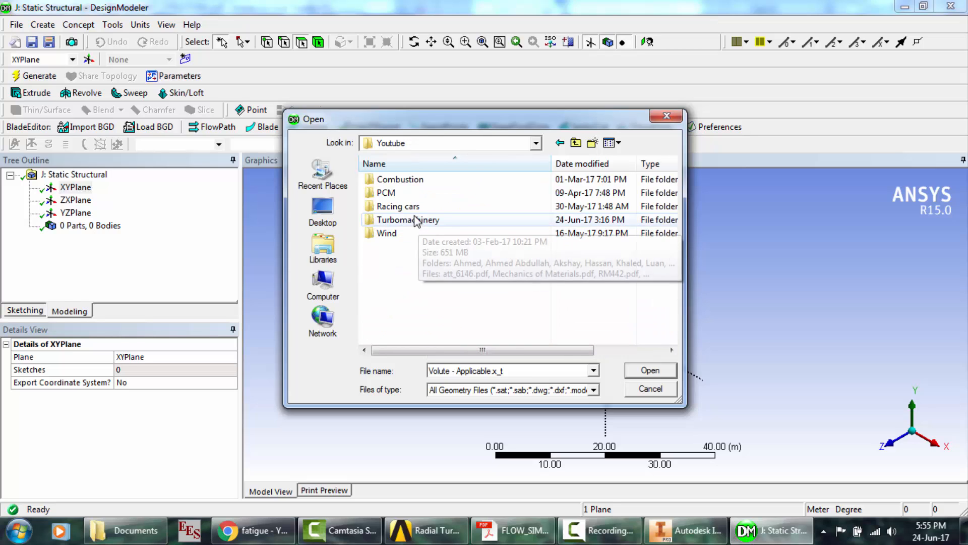
pyautogui.doubleClick(414, 220)
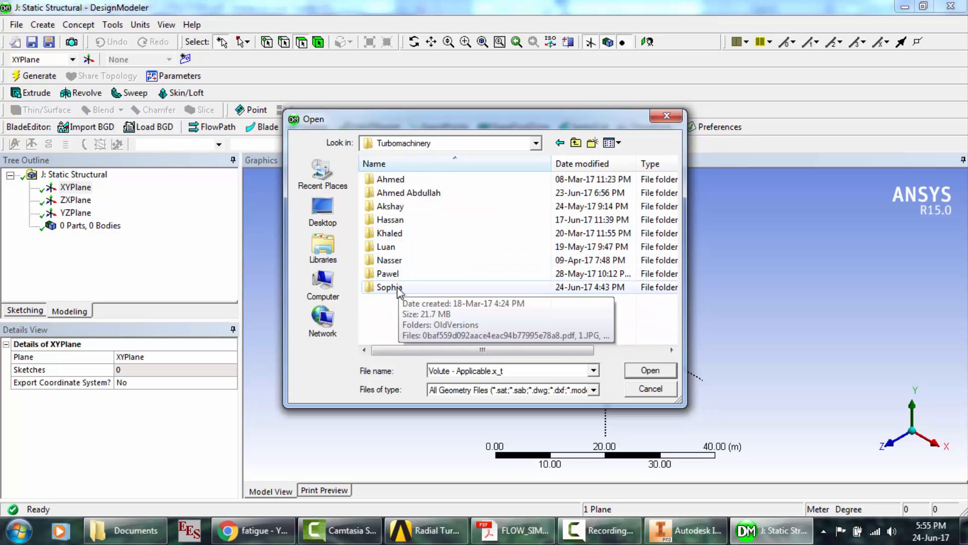
pyautogui.doubleClick(399, 288)
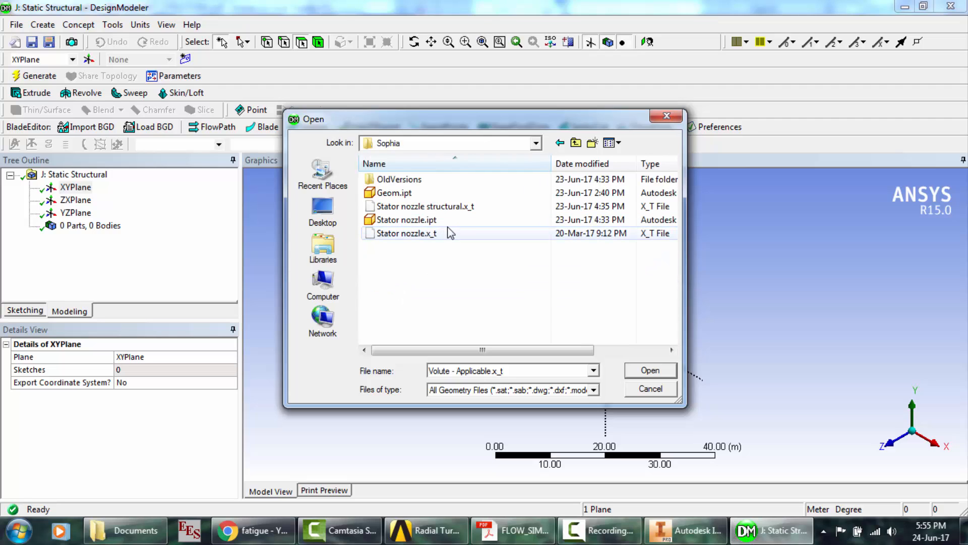
pyautogui.doubleClick(452, 207)
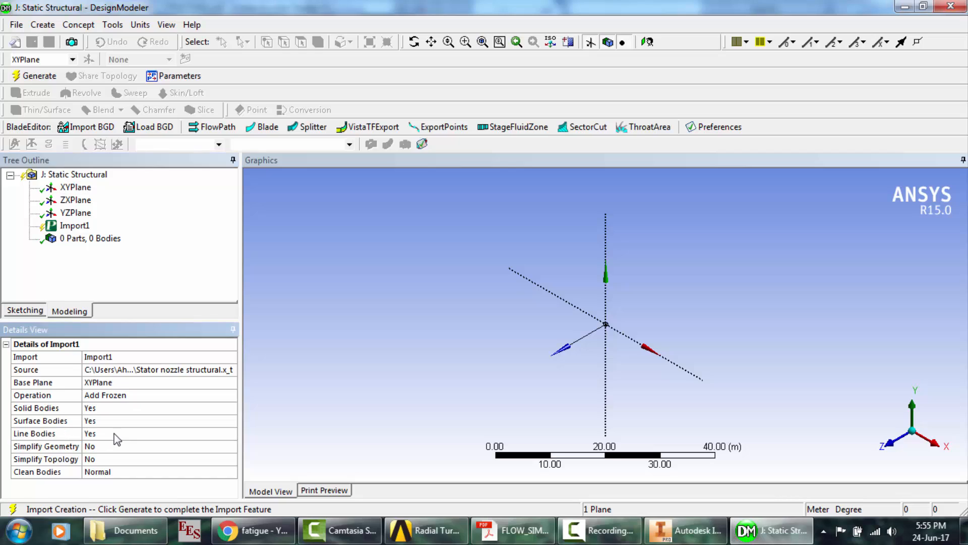
pyautogui.click(27, 77)
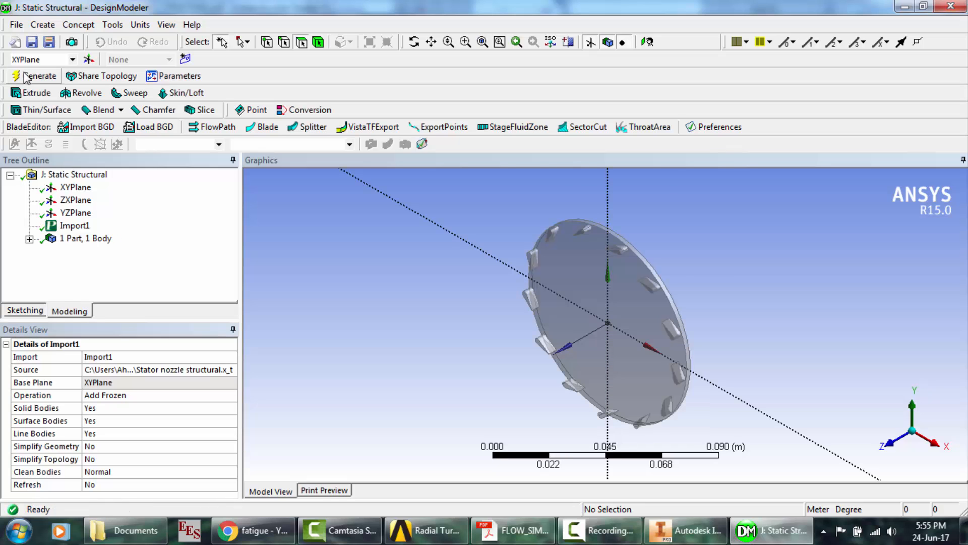
# - Inspect the imported stator disc, close DesignModeler and open the Model of system J in Mechanical
pyautogui.scroll(3, 705, 286)
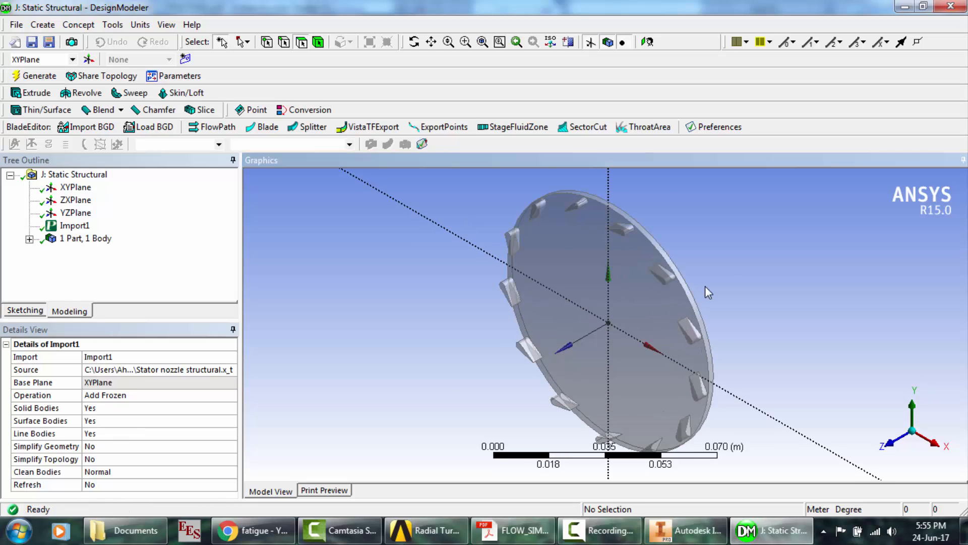
pyautogui.click(414, 42)
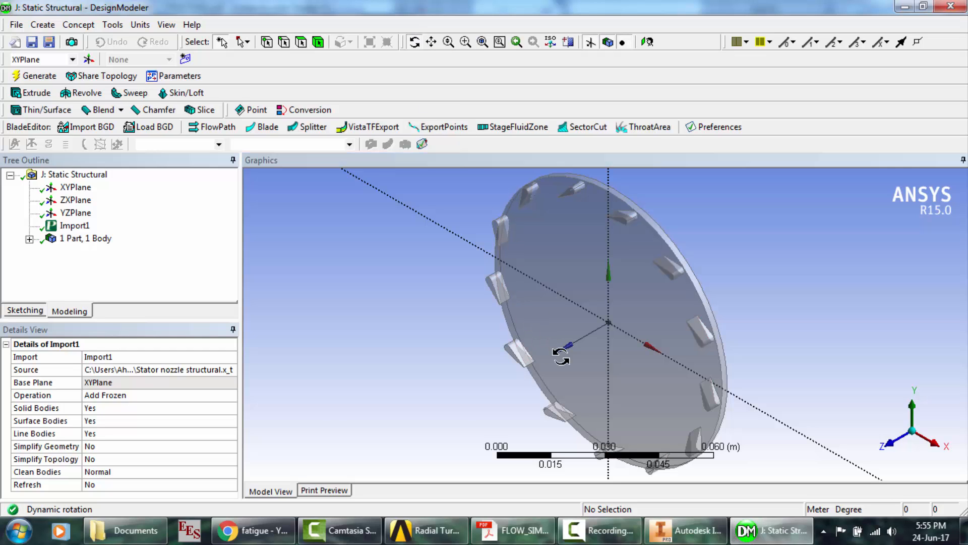
pyautogui.moveTo(561, 350); pyautogui.dragTo(597, 319)
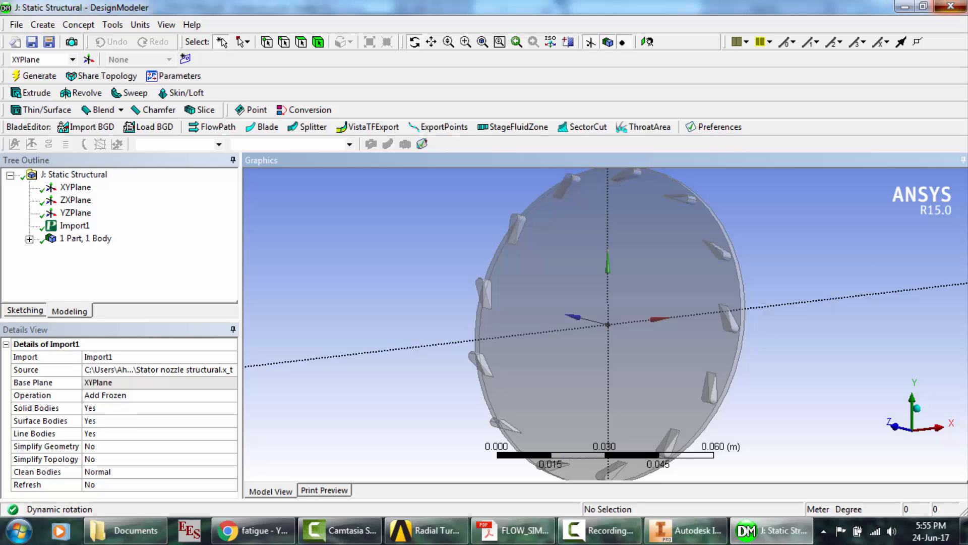
pyautogui.click(951, 7)
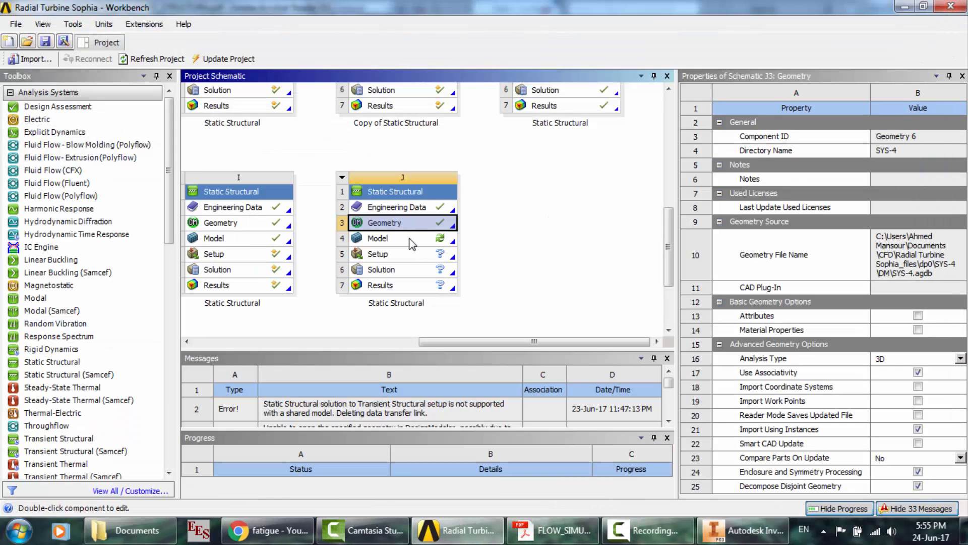
pyautogui.doubleClick(413, 244)
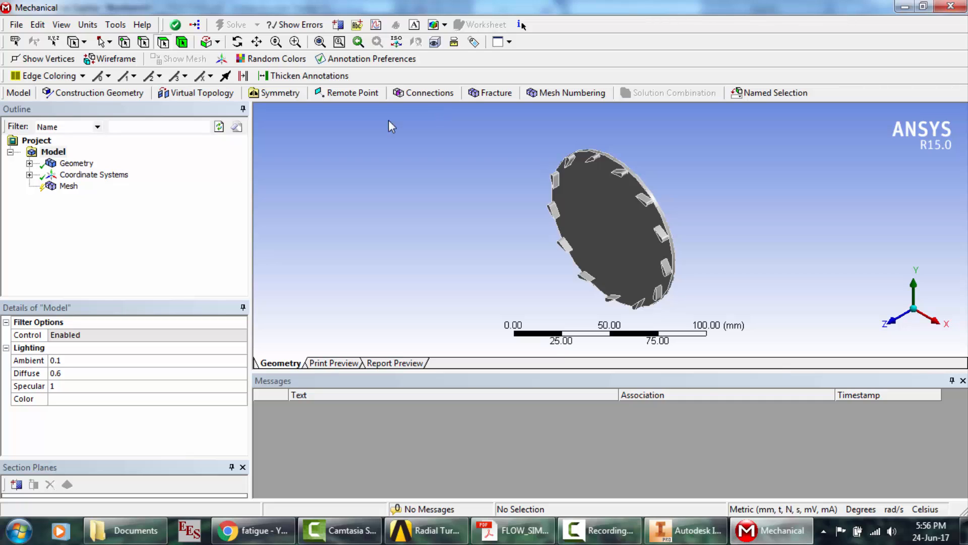
# - Set the mesh sizing's Relevance Center to Fine and generate the stator mesh
pyautogui.click(69, 187)
pyautogui.click(6, 361)
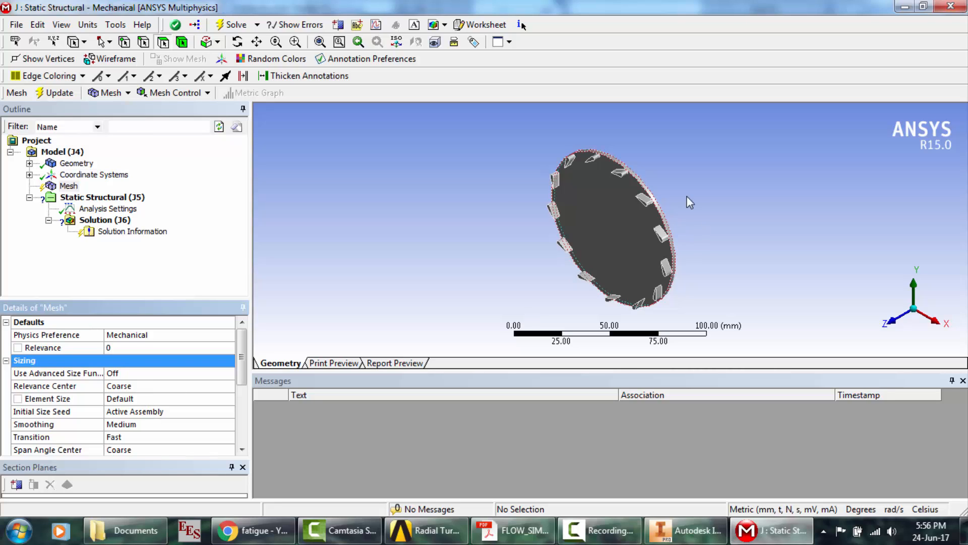
pyautogui.doubleClick(131, 388)
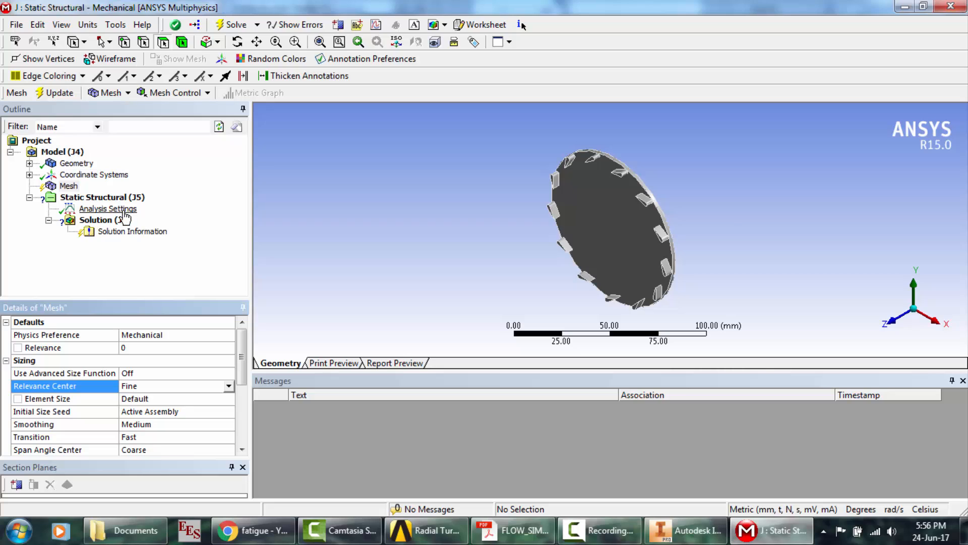
pyautogui.rightClick(79, 186)
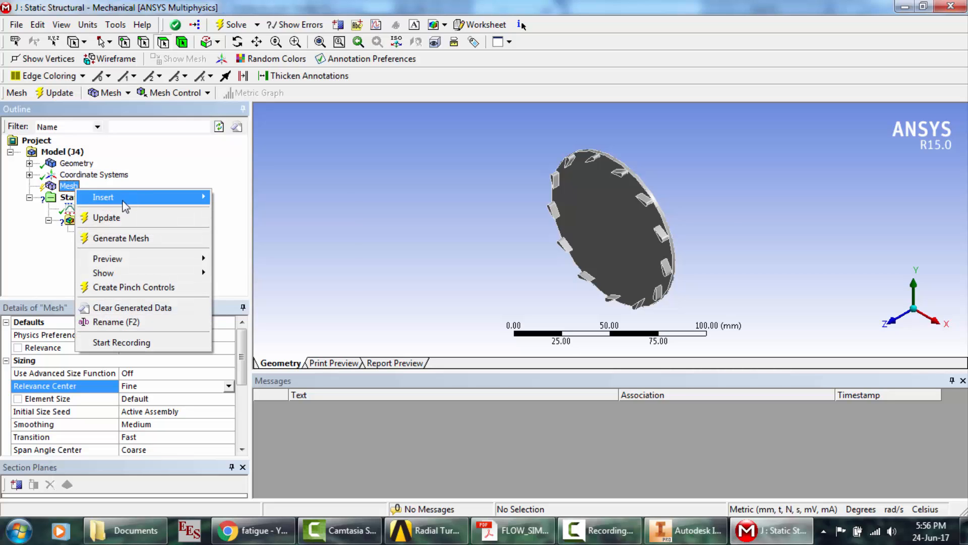
pyautogui.click(130, 239)
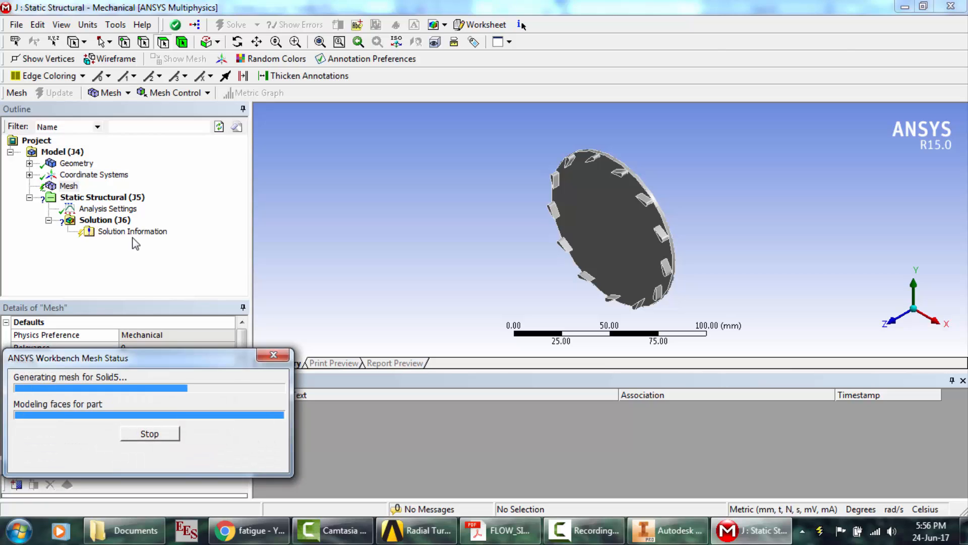
pyautogui.scroll(5, 561, 139)
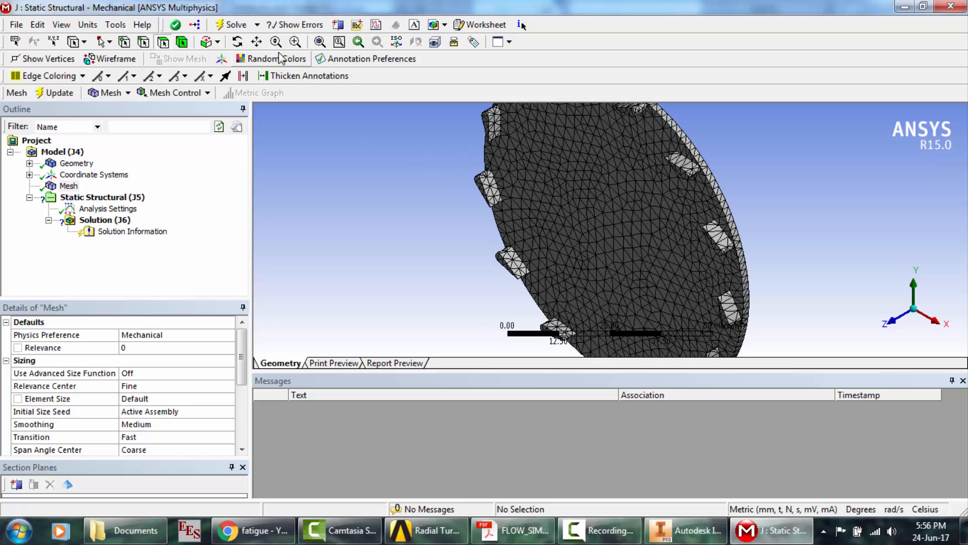
# - Inspect the generated stator mesh on the disc face and around the vanes, close up and from different angles
pyautogui.click(237, 42)
pyautogui.moveTo(664, 281); pyautogui.dragTo(714, 247)
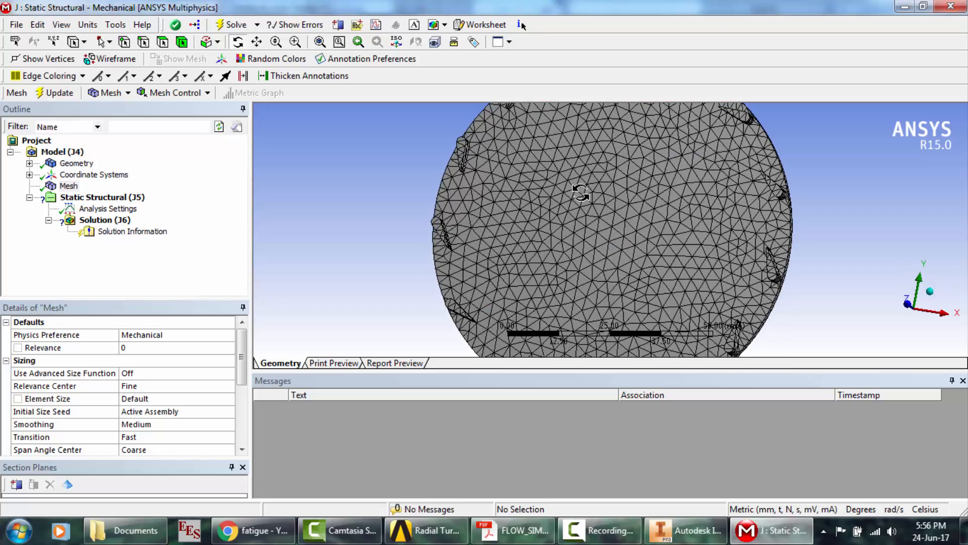
pyautogui.moveTo(582, 194)
pyautogui.mouseDown()
pyautogui.moveTo(530, 195)
pyautogui.moveTo(577, 187)
pyautogui.mouseUp()
pyautogui.scroll(10, 576, 187)
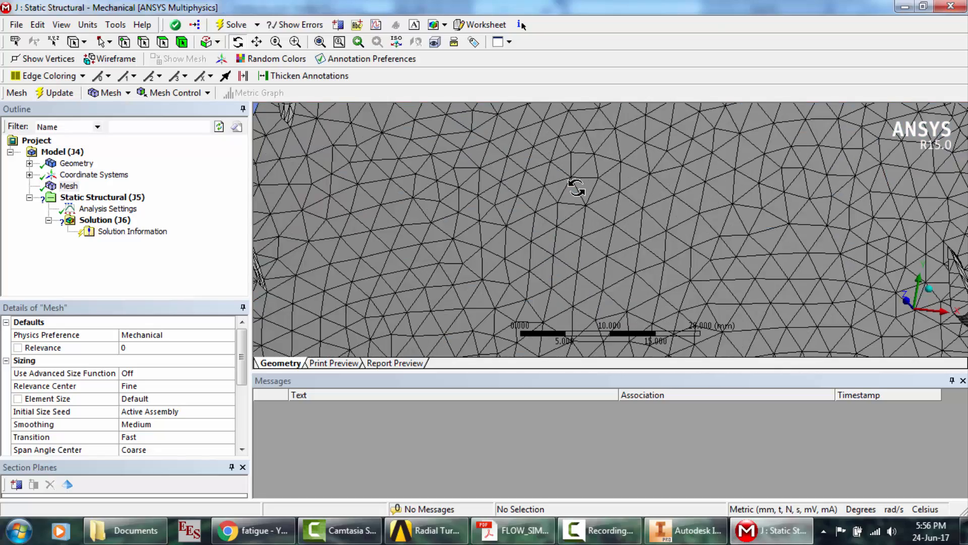
pyautogui.scroll(2, 577, 187)
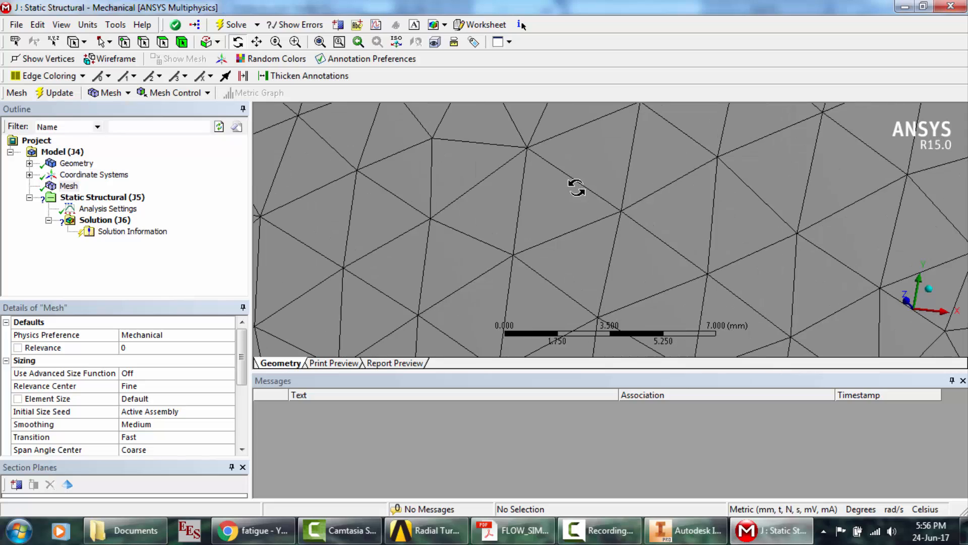
pyautogui.scroll(-12, 577, 187)
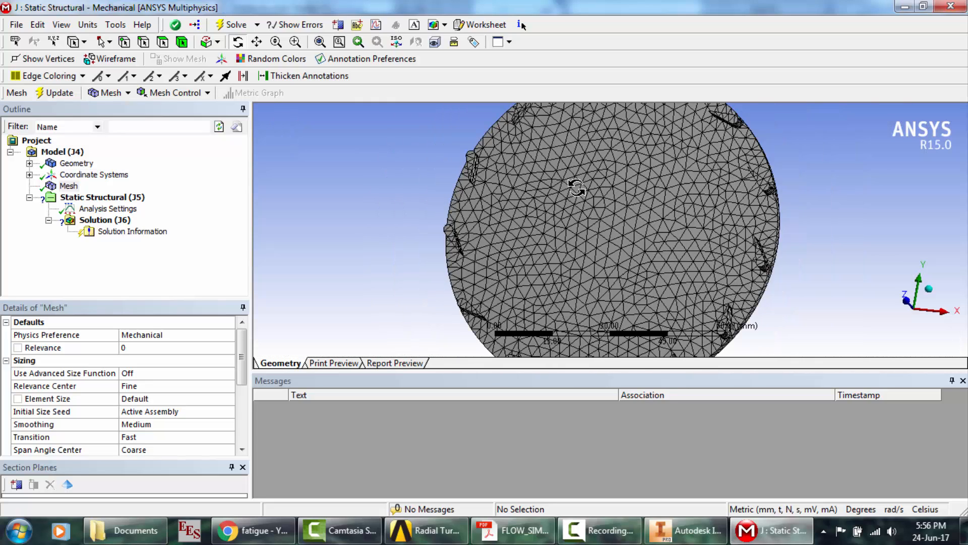
pyautogui.moveTo(577, 187); pyautogui.dragTo(556, 181)
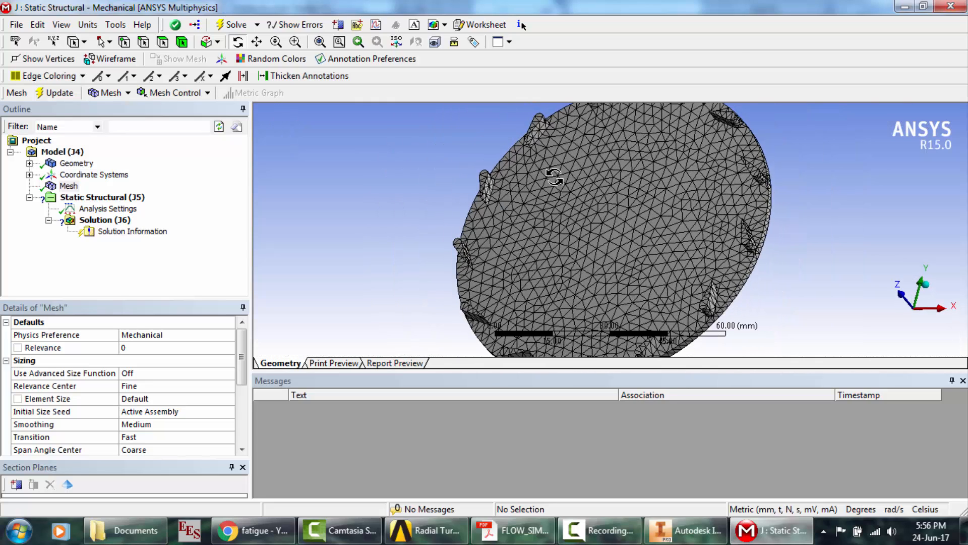
# - Insert a Fixed Support into the Static Structural (J5) environment
pyautogui.click(96, 200)
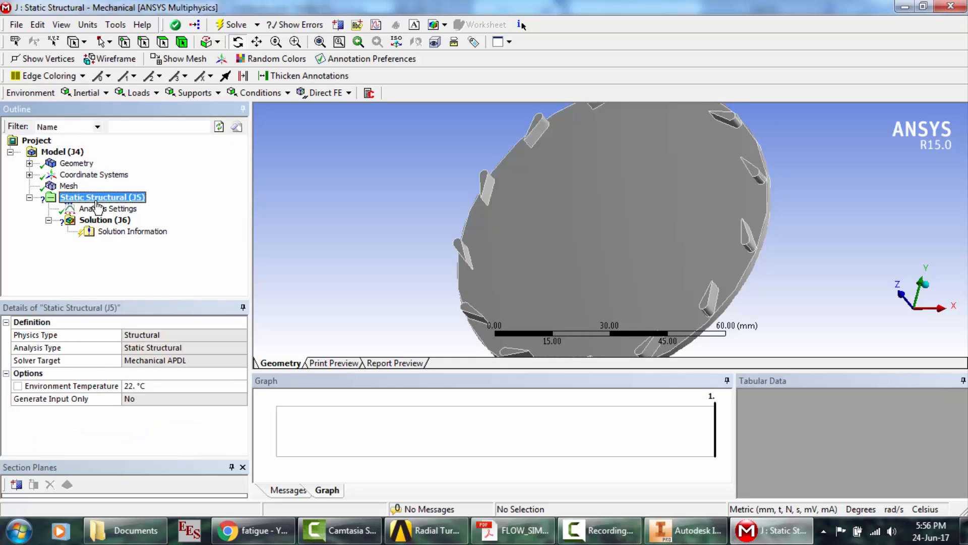
pyautogui.rightClick(96, 201)
pyautogui.moveTo(152, 210)
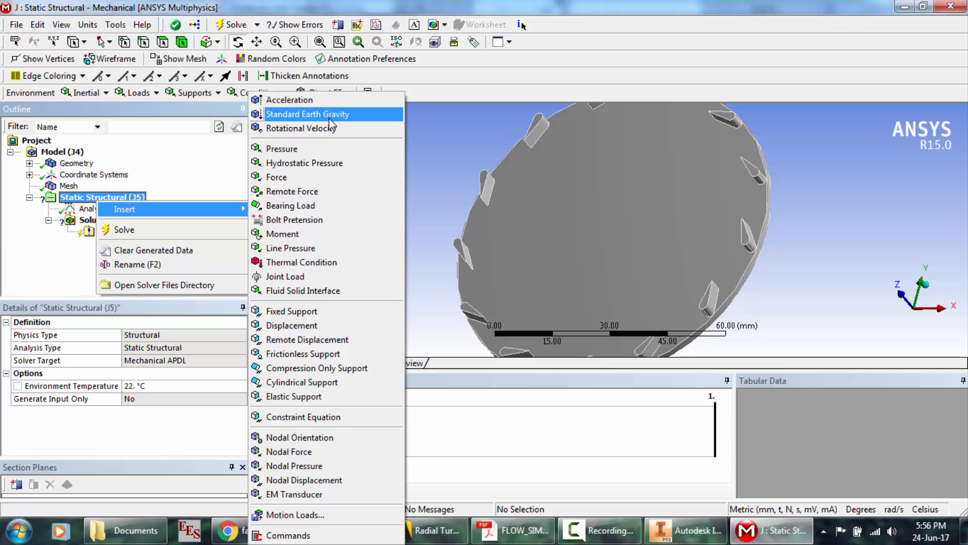
pyautogui.click(152, 93)
pyautogui.click(152, 93)
pyautogui.click(191, 94)
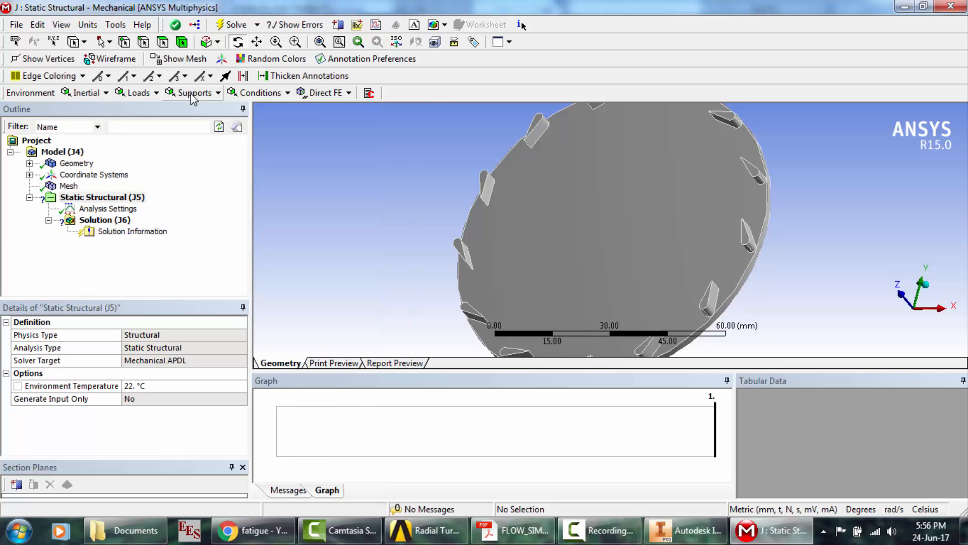
pyautogui.click(192, 94)
pyautogui.click(200, 107)
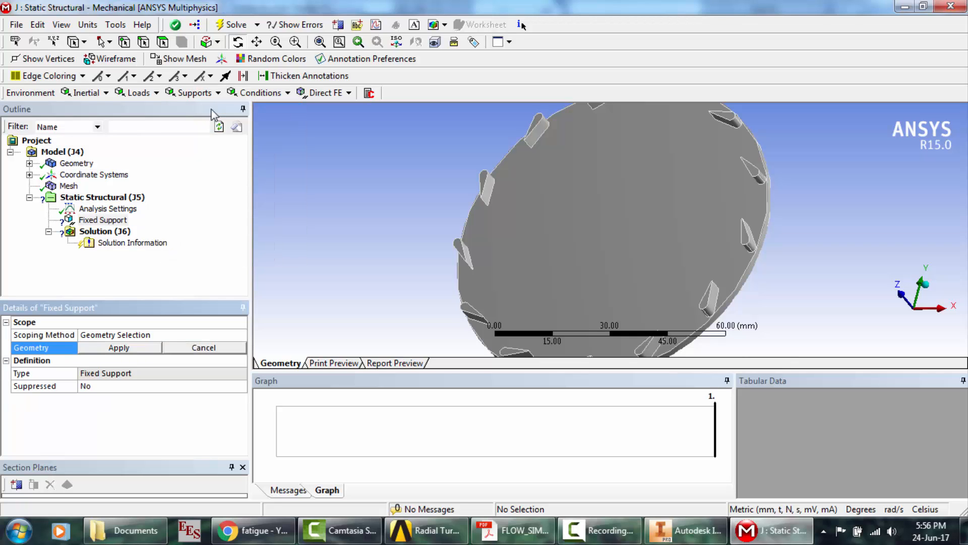
# - Scope the fixed support to the disc's flat back face and its outer rim face
pyautogui.moveTo(614, 198); pyautogui.dragTo(459, 199, button='middle')
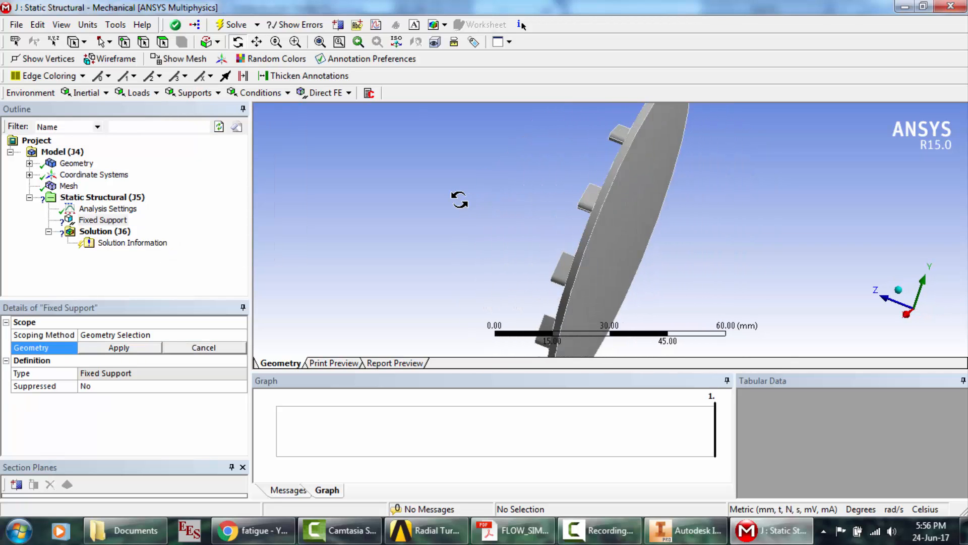
pyautogui.click(162, 42)
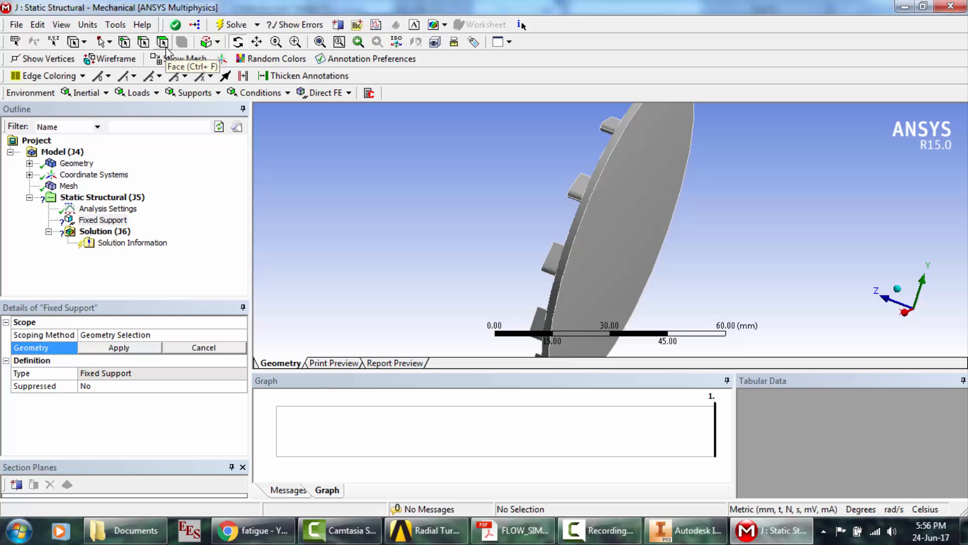
pyautogui.click(624, 217)
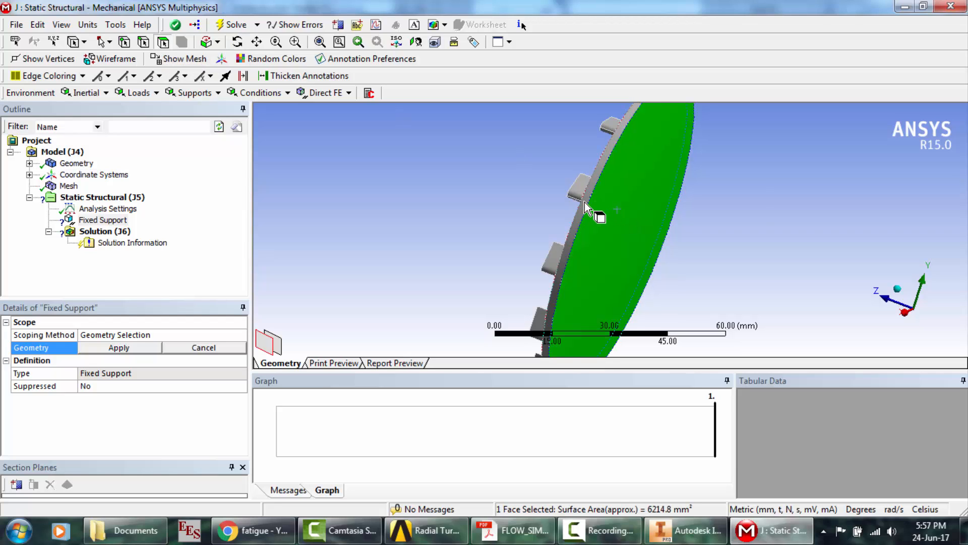
pyautogui.keyDown('ctrl'); pyautogui.click(584, 203); pyautogui.keyUp('ctrl')
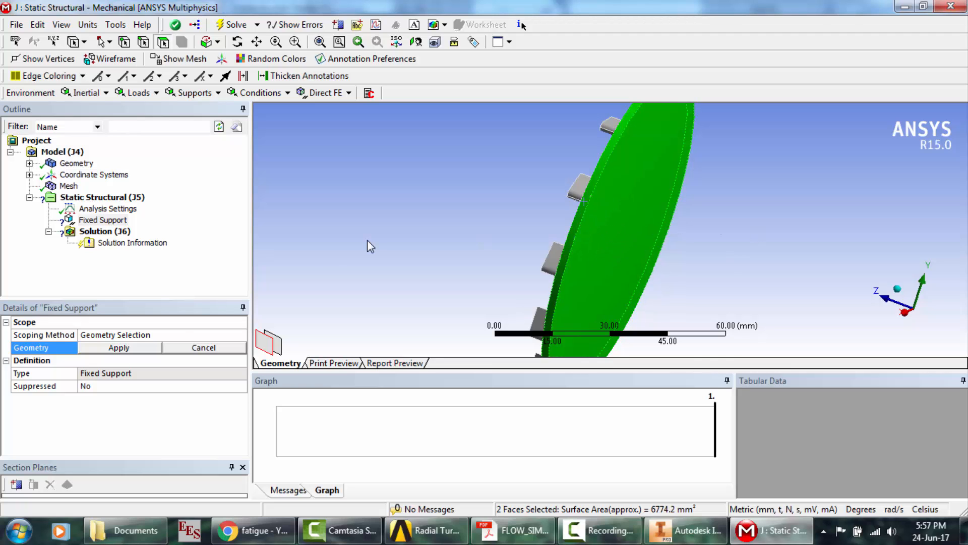
pyautogui.click(139, 347)
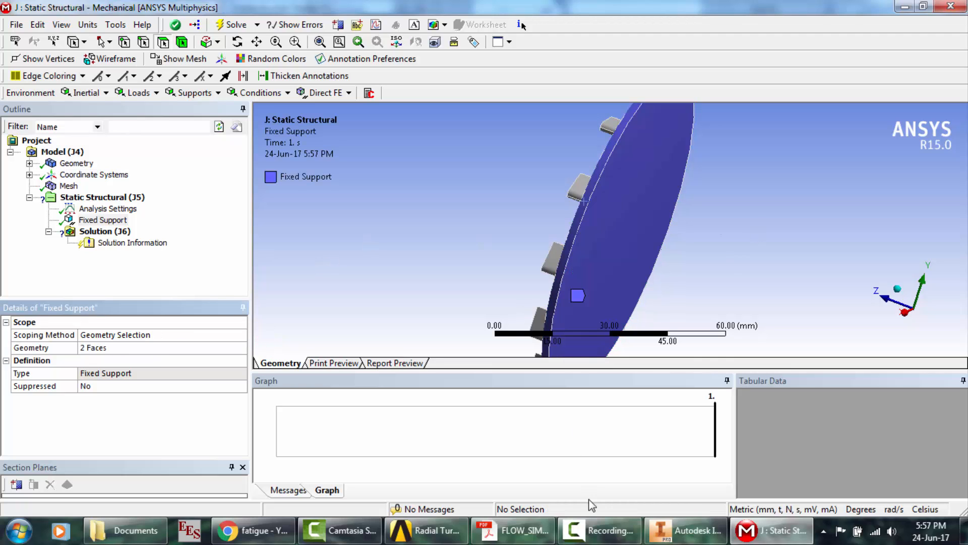
# - Consult Figure 6.2, Boundary conditions, in the FLOW_SIMULATION PDF in Acrobat Reader and return to Mechanical
pyautogui.click(514, 530)
pyautogui.scroll(-1, 477, 298)
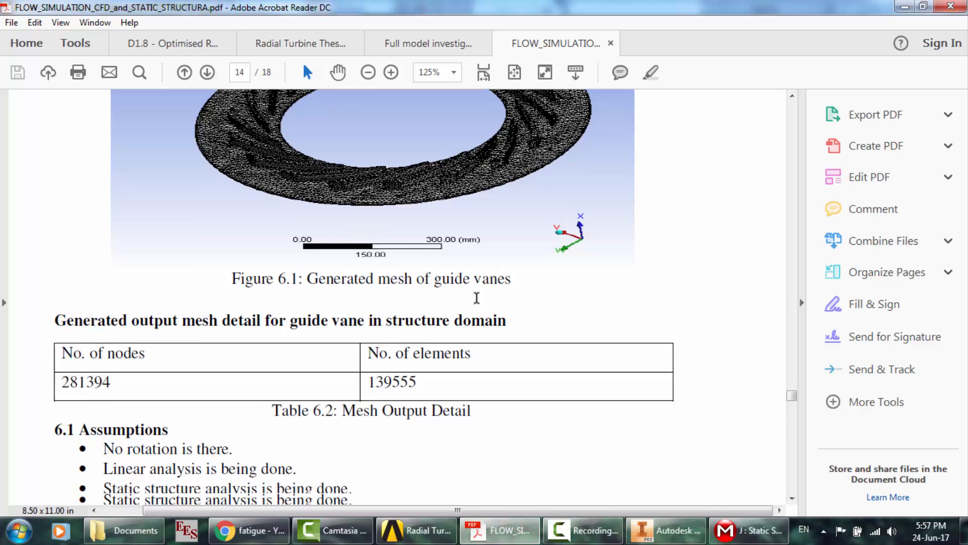
pyautogui.scroll(-16, 477, 298)
pyautogui.scroll(1, 476, 298)
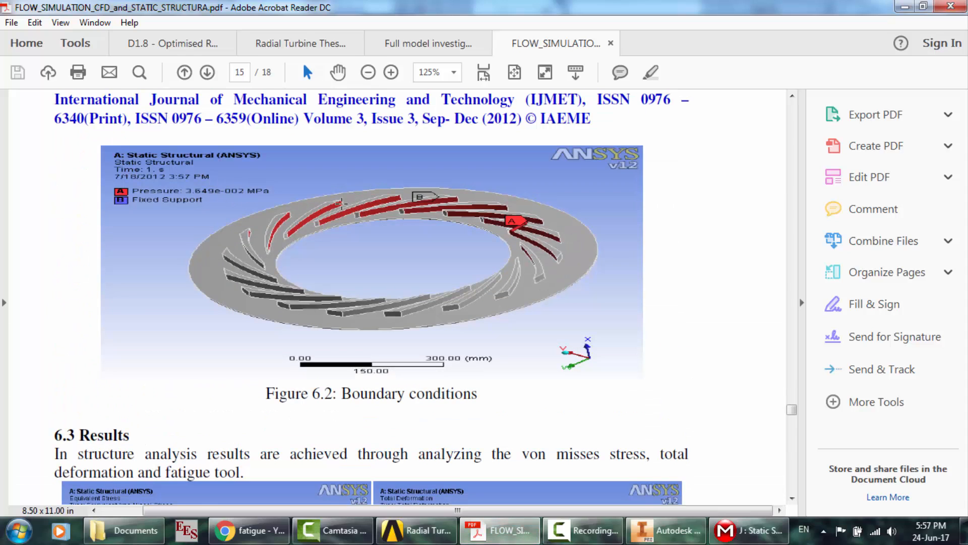
pyautogui.scroll(1, 340, 203)
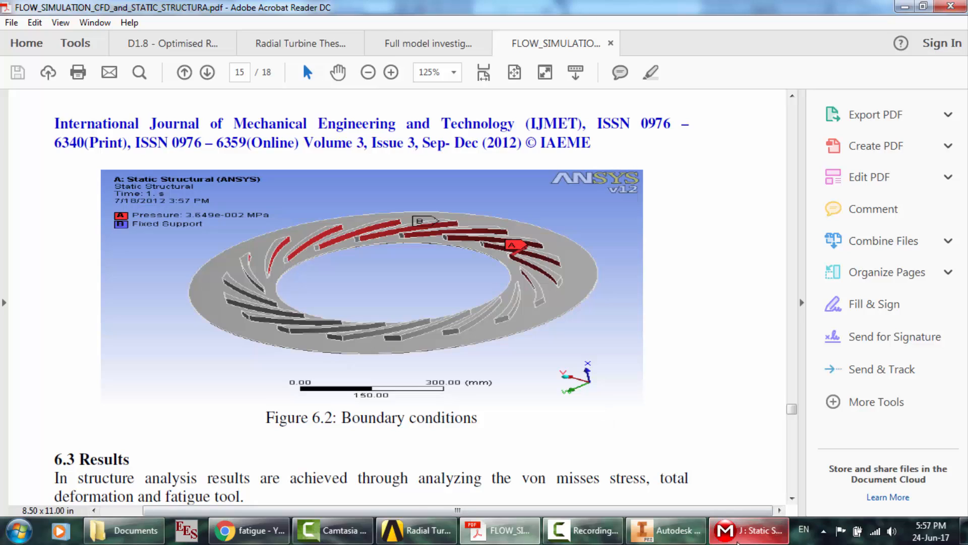
pyautogui.click(749, 530)
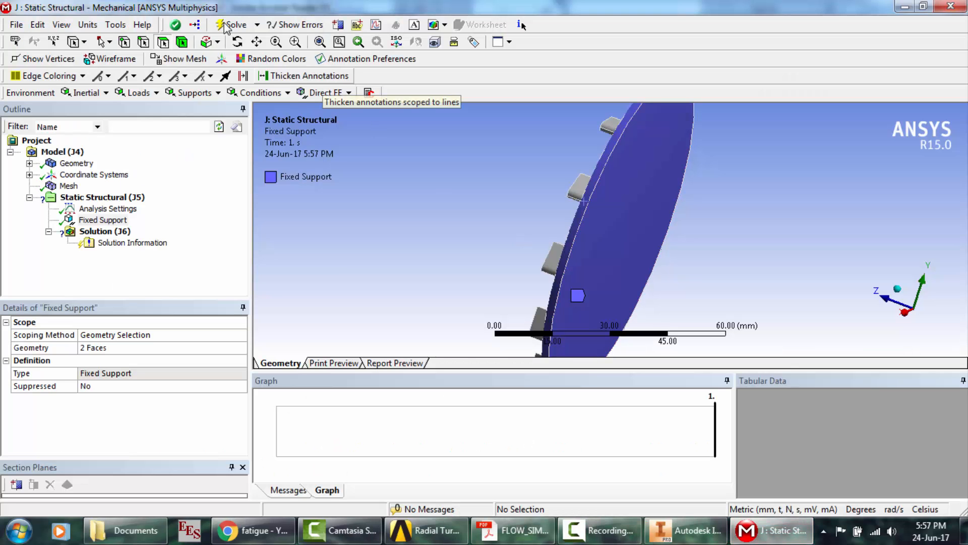
# - Insert a Pressure load into the Static Structural (J5) environment
pyautogui.click(94, 201)
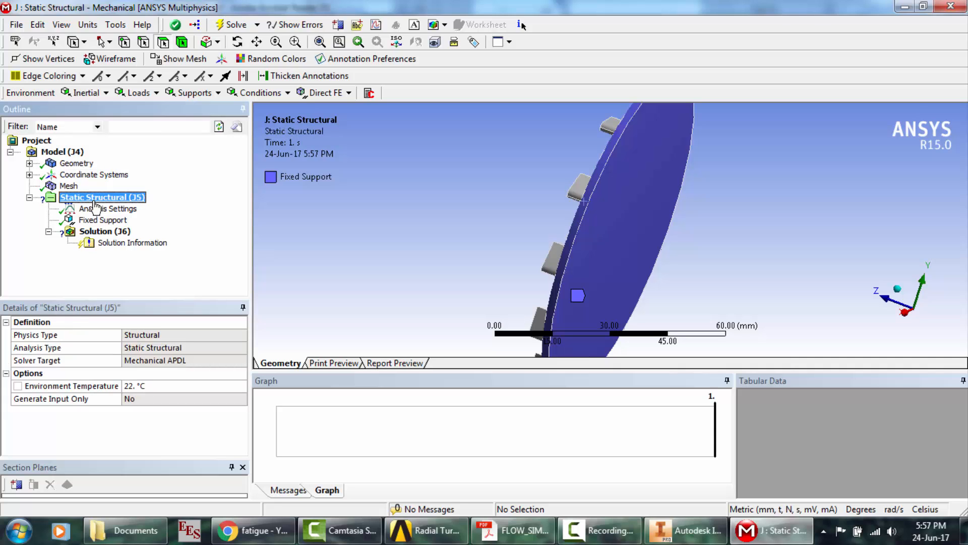
pyautogui.rightClick(94, 202)
pyautogui.moveTo(157, 209)
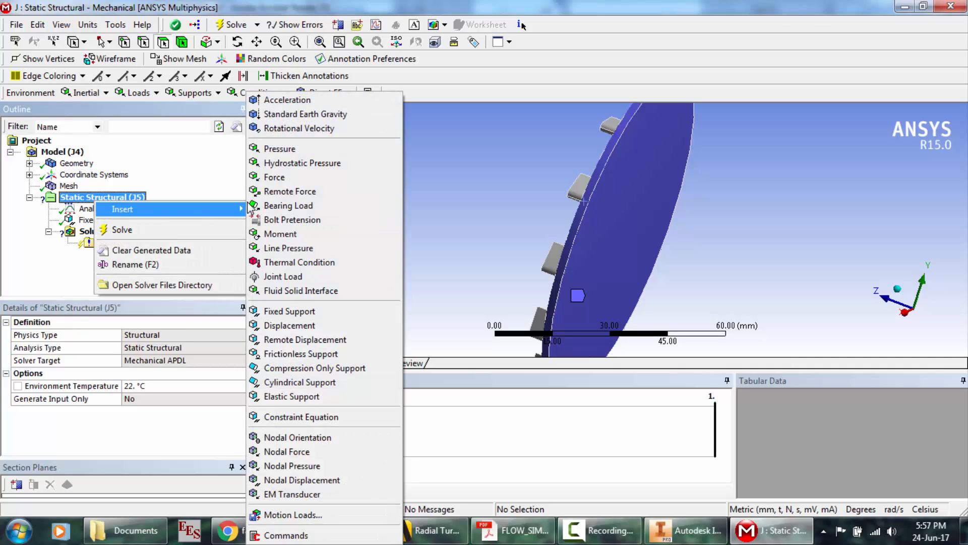
pyautogui.click(290, 148)
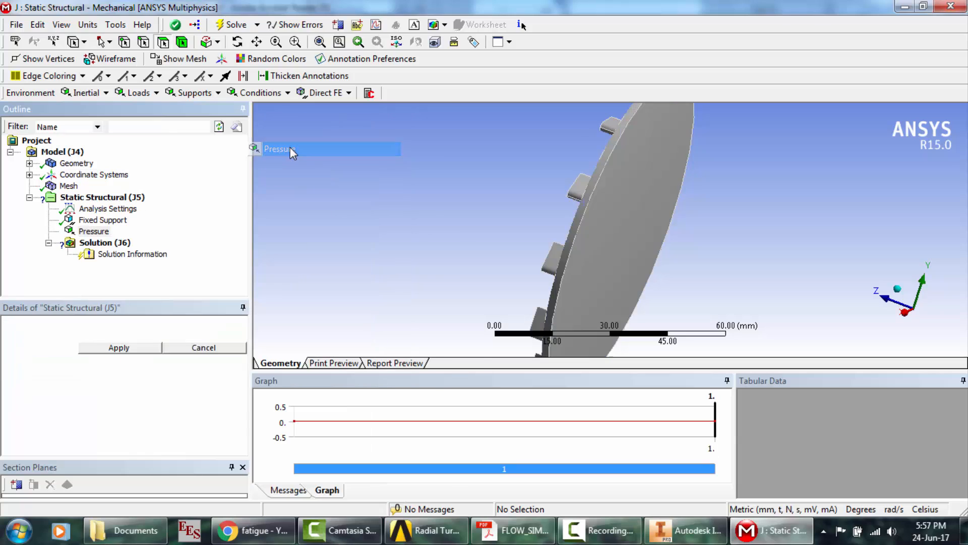
# - Select the disc's vane-side face and the exposed faces of the first vanes as geometry for the pressure load
pyautogui.click(237, 41)
pyautogui.moveTo(627, 251); pyautogui.dragTo(674, 260)
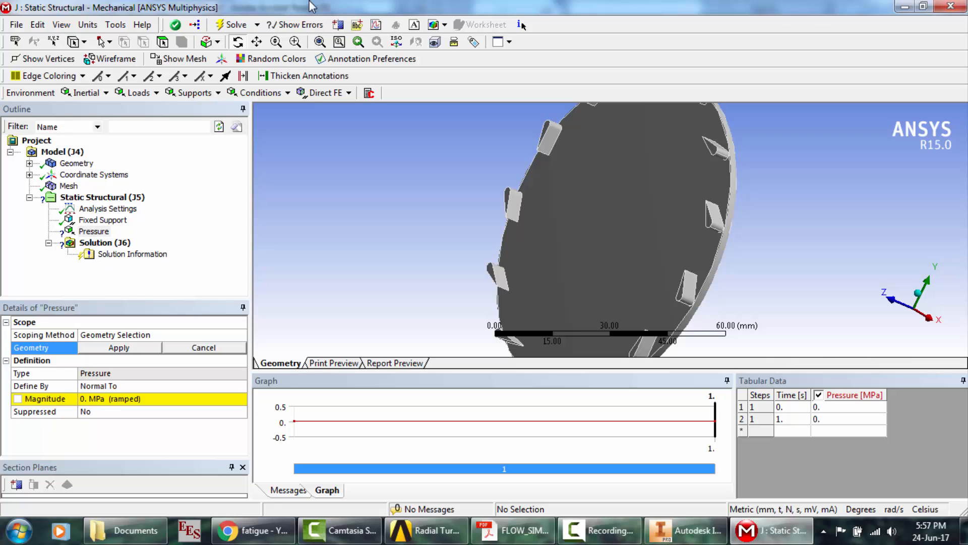
pyautogui.click(162, 41)
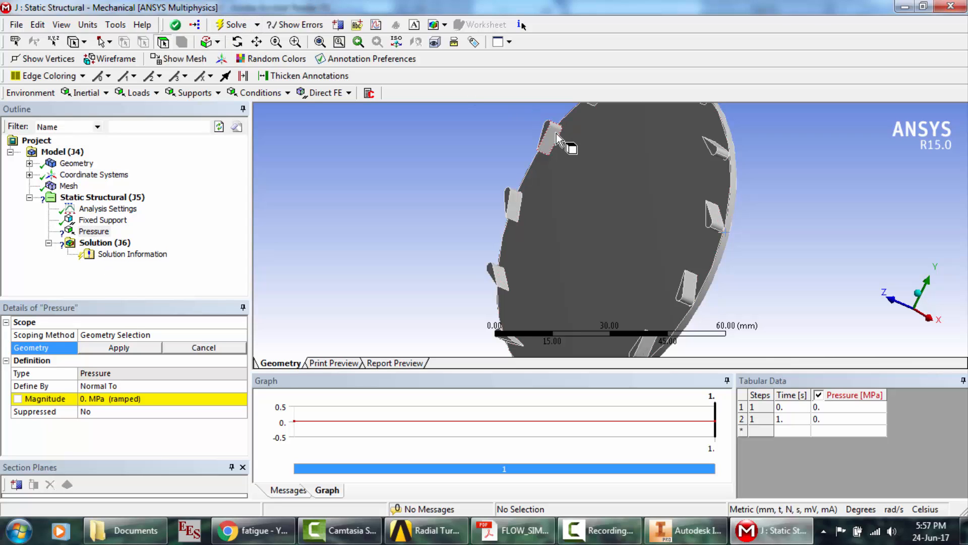
pyautogui.click(708, 251)
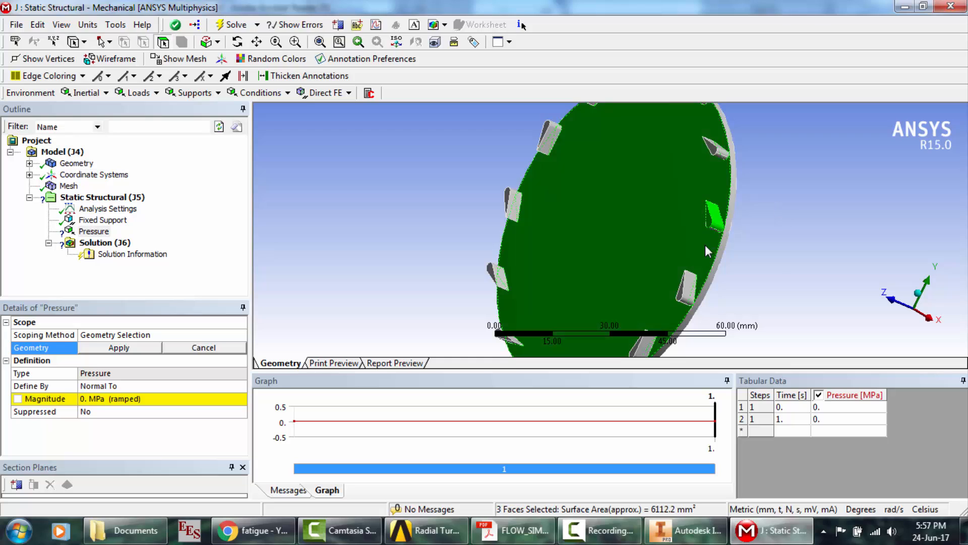
pyautogui.keyDown('ctrl'); pyautogui.click(715, 151); pyautogui.keyUp('ctrl')
pyautogui.keyDown('ctrl'); pyautogui.click(546, 135); pyautogui.keyUp('ctrl')
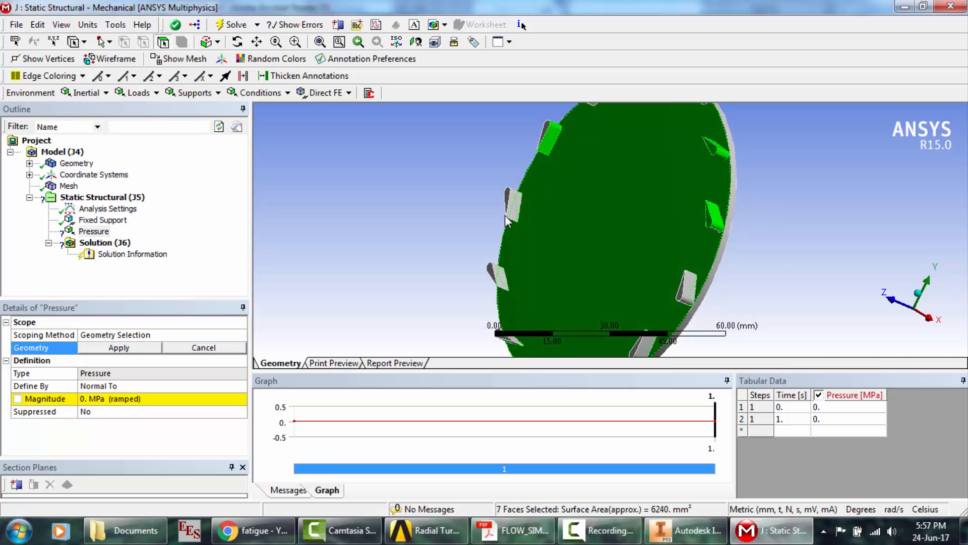
pyautogui.keyDown('ctrl'); pyautogui.click(512, 206); pyautogui.keyUp('ctrl')
pyautogui.keyDown('ctrl'); pyautogui.click(496, 276); pyautogui.keyUp('ctrl')
pyautogui.keyDown('ctrl'); pyautogui.click(509, 341); pyautogui.keyUp('ctrl')
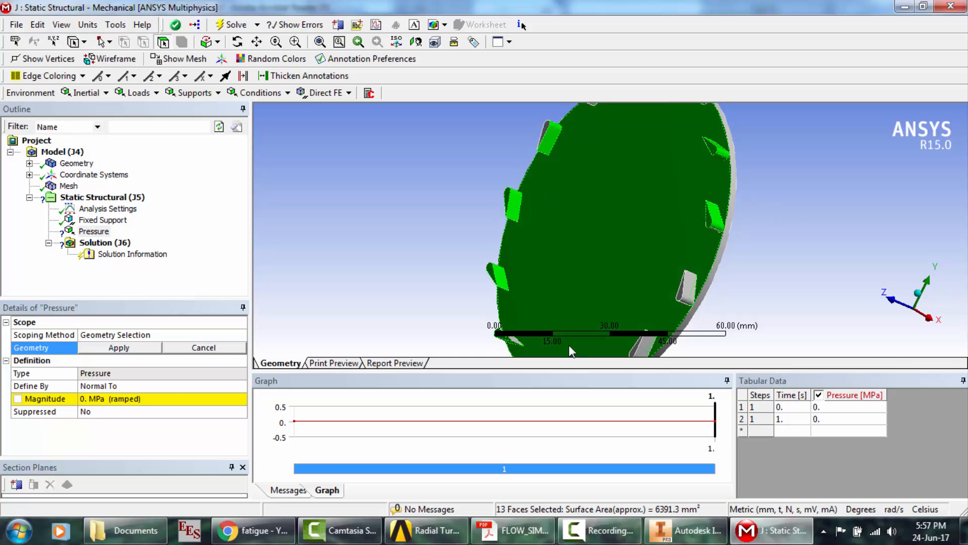
# - Add the disc's outer rim and the visible faces of the remaining vanes to the pressure load's face selection
pyautogui.keyDown('ctrl'); pyautogui.click(643, 347); pyautogui.keyUp('ctrl')
pyautogui.keyDown('ctrl'); pyautogui.click(681, 331); pyautogui.keyUp('ctrl')
pyautogui.keyDown('ctrl'); pyautogui.click(690, 290); pyautogui.keyUp('ctrl')
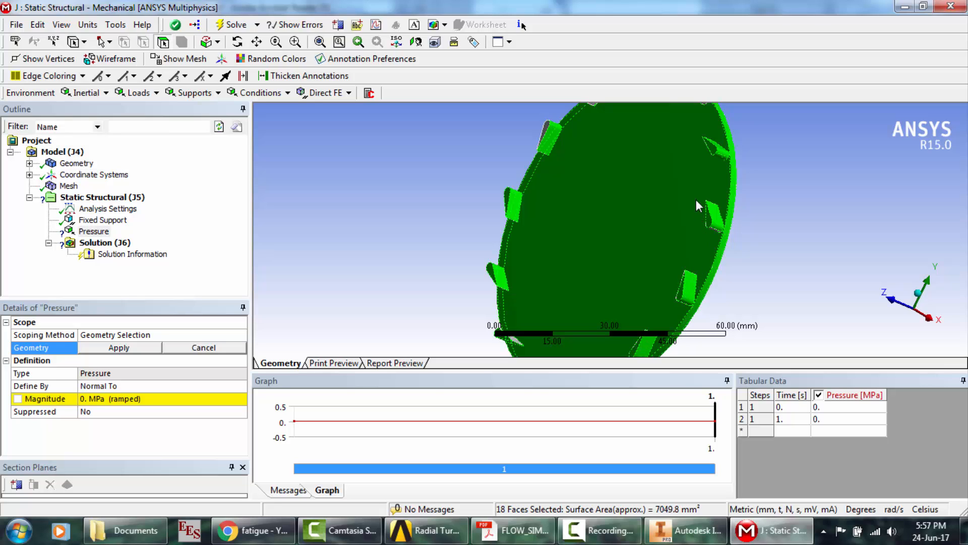
pyautogui.keyDown('ctrl'); pyautogui.click(713, 228); pyautogui.keyUp('ctrl')
pyautogui.scroll(-3, 611, 178)
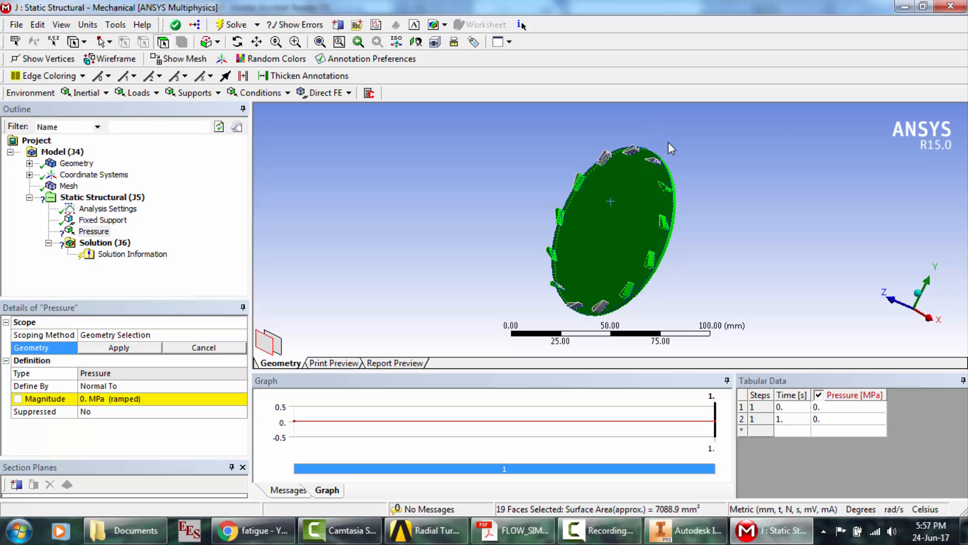
pyautogui.keyDown('ctrl'); pyautogui.click(652, 158); pyautogui.keyUp('ctrl')
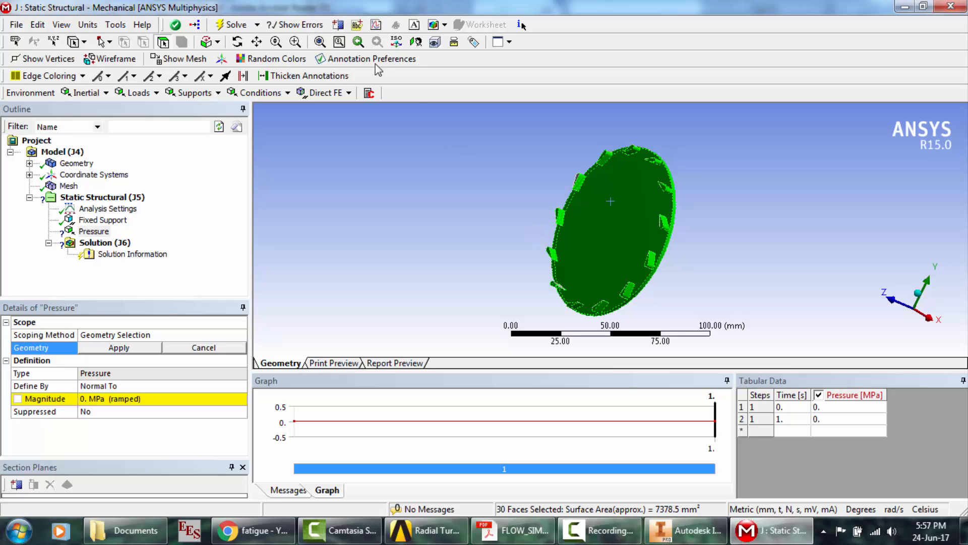
# - Add the still unselected side faces of the vanes around the disc to the pressure load's face selection
pyautogui.click(237, 42)
pyautogui.moveTo(644, 207); pyautogui.dragTo(807, 181)
pyautogui.scroll(3, 807, 181)
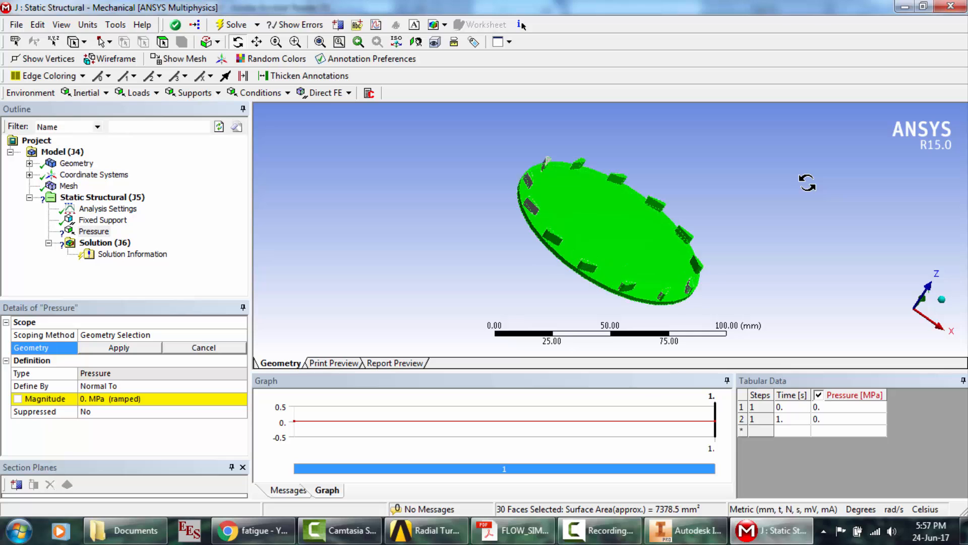
pyautogui.moveTo(617, 220); pyautogui.dragTo(686, 241)
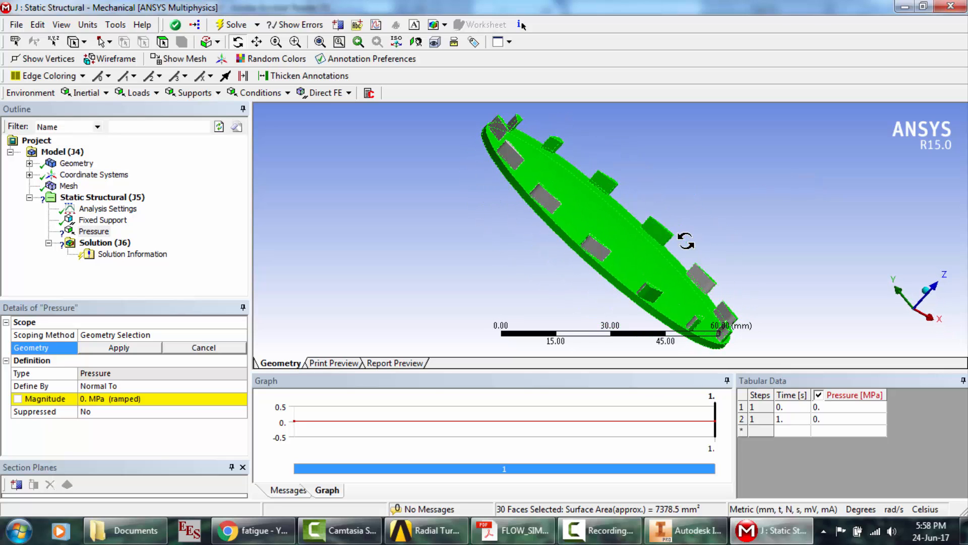
pyautogui.click(163, 42)
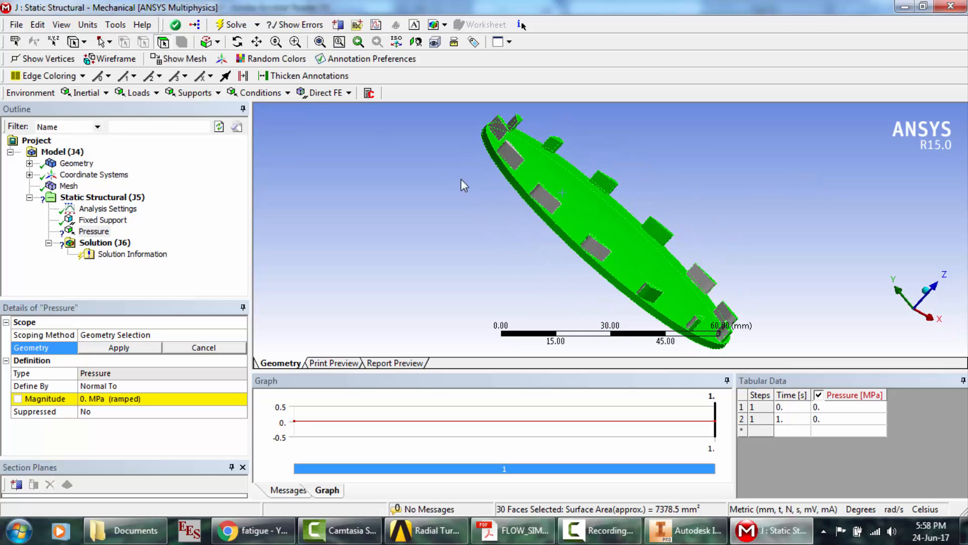
pyautogui.keyDown('ctrl'); pyautogui.click(500, 128); pyautogui.keyUp('ctrl')
pyautogui.keyDown('ctrl'); pyautogui.click(513, 159); pyautogui.keyUp('ctrl')
pyautogui.keyDown('ctrl'); pyautogui.click(546, 202); pyautogui.keyUp('ctrl')
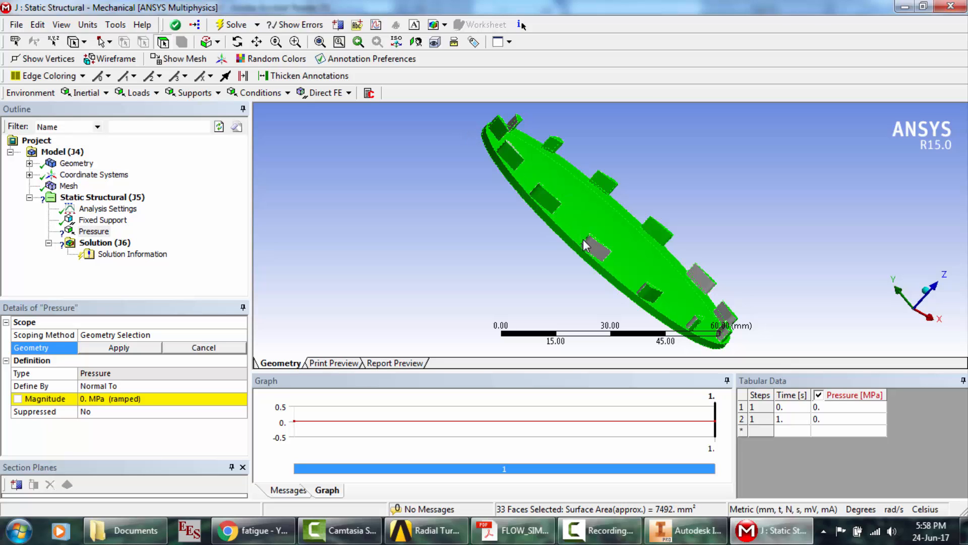
pyautogui.keyDown('ctrl'); pyautogui.click(592, 248); pyautogui.keyUp('ctrl')
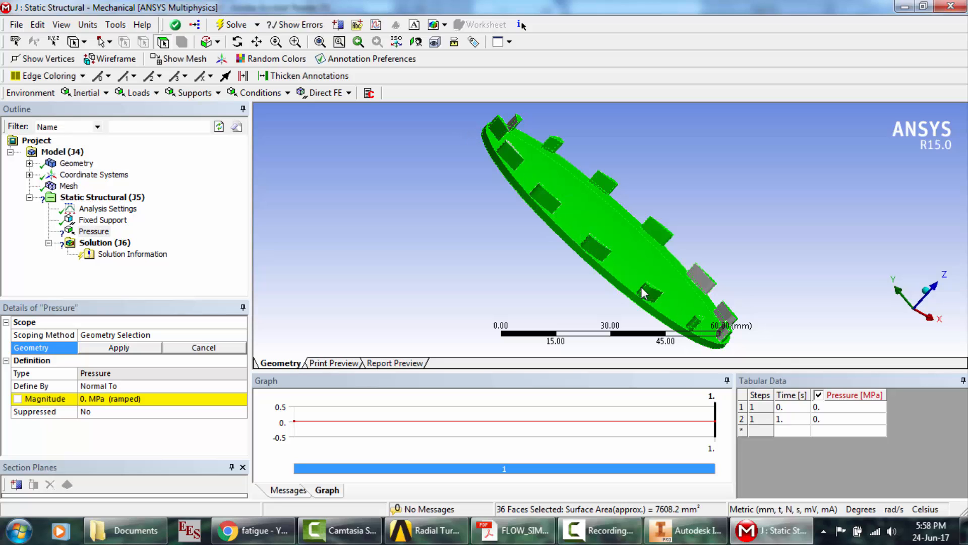
pyautogui.keyDown('ctrl'); pyautogui.click(510, 148); pyautogui.keyUp('ctrl')
pyautogui.keyDown('ctrl'); pyautogui.click(701, 278); pyautogui.keyUp('ctrl')
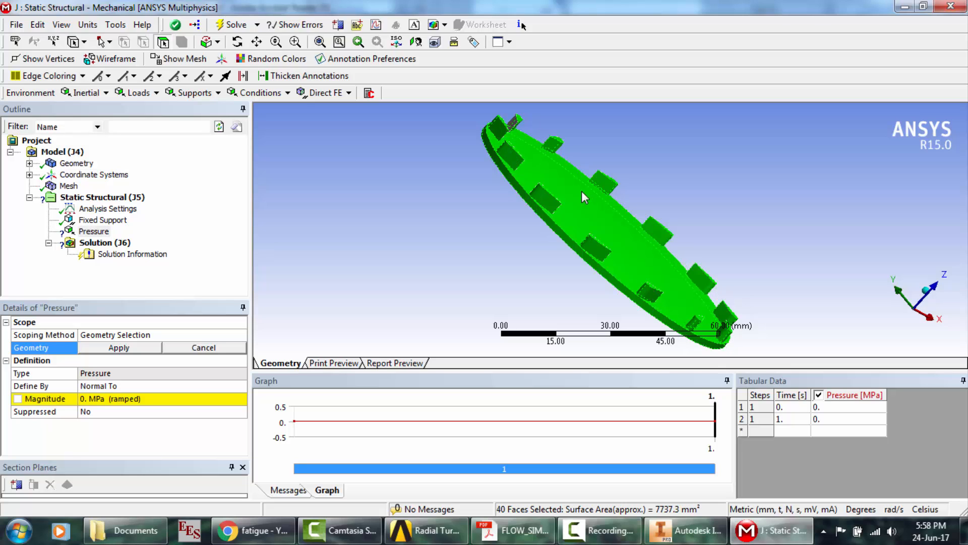
pyautogui.keyDown('ctrl'); pyautogui.click(513, 125); pyautogui.keyUp('ctrl')
# - Remove the disc's flat face and outer rim from the selection and apply the remaining vane faces as the pressure load's geometry
pyautogui.moveTo(672, 222); pyautogui.dragTo(251, 255, button='middle')
pyautogui.moveTo(615, 223); pyautogui.dragTo(463, 291, button='middle')
pyautogui.scroll(2, 527, 209)
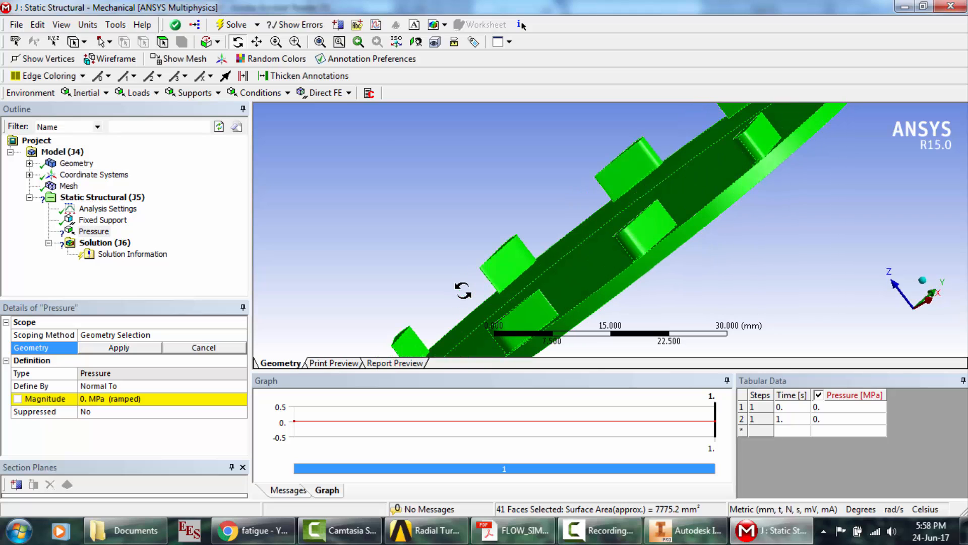
pyautogui.moveTo(637, 161); pyautogui.dragTo(798, 304, button='middle')
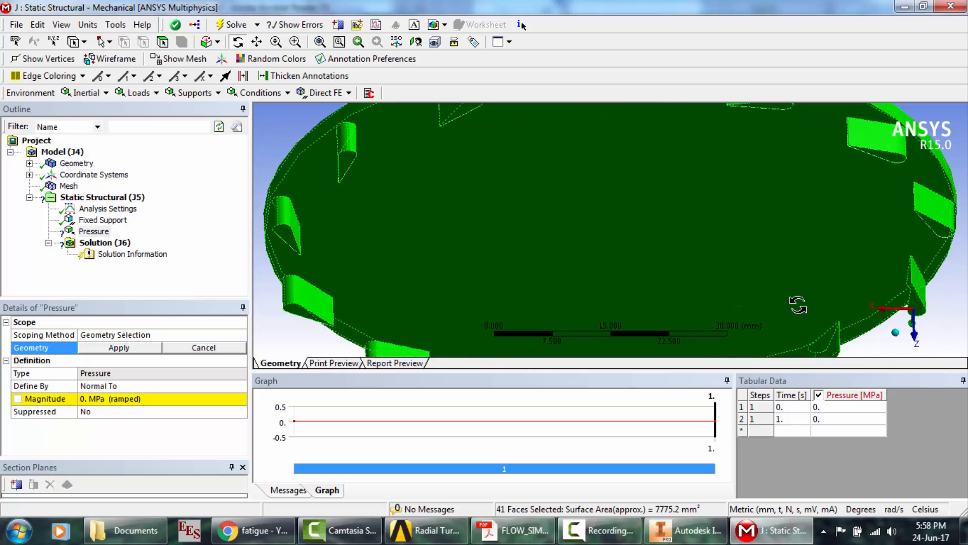
pyautogui.click(162, 41)
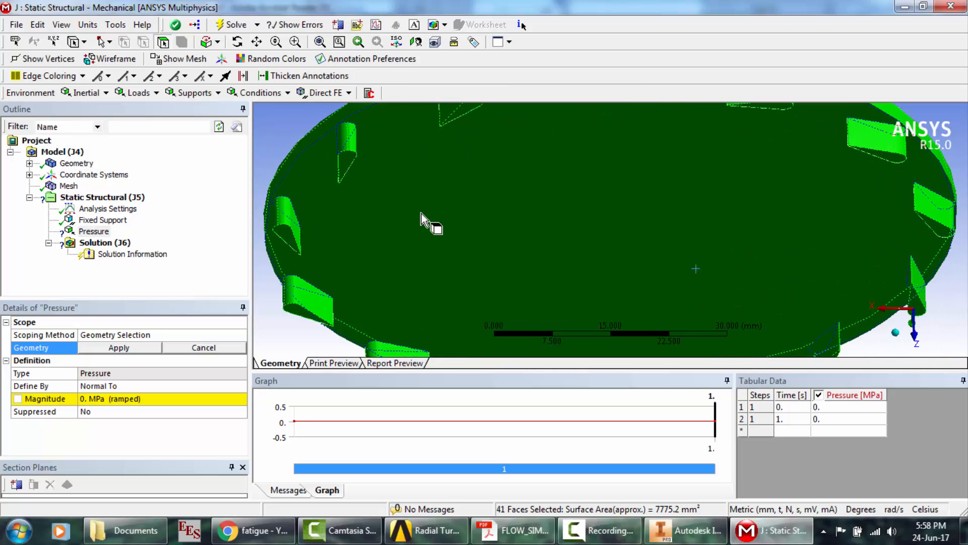
pyautogui.keyDown('ctrl'); pyautogui.click(421, 212); pyautogui.keyUp('ctrl')
pyautogui.keyDown('ctrl'); pyautogui.click(324, 130); pyautogui.keyUp('ctrl')
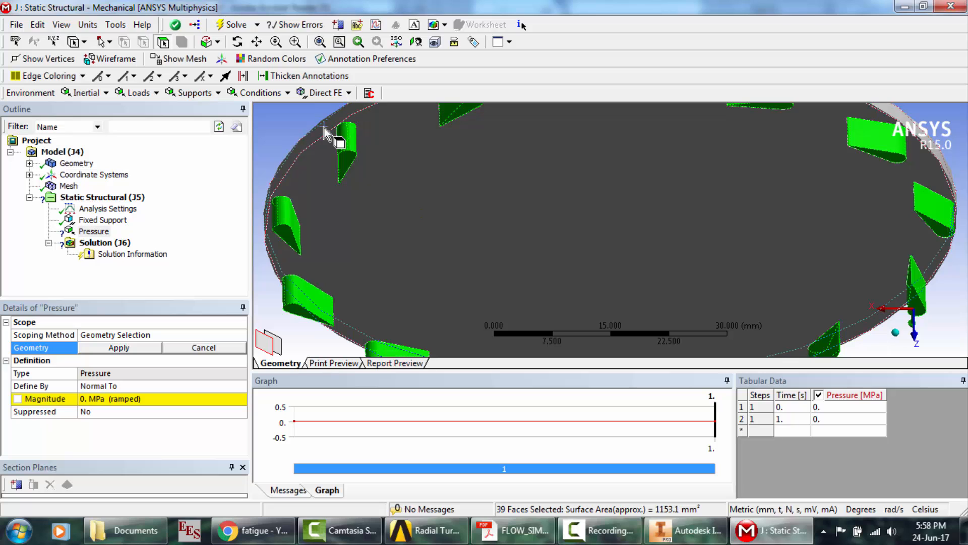
pyautogui.click(238, 42)
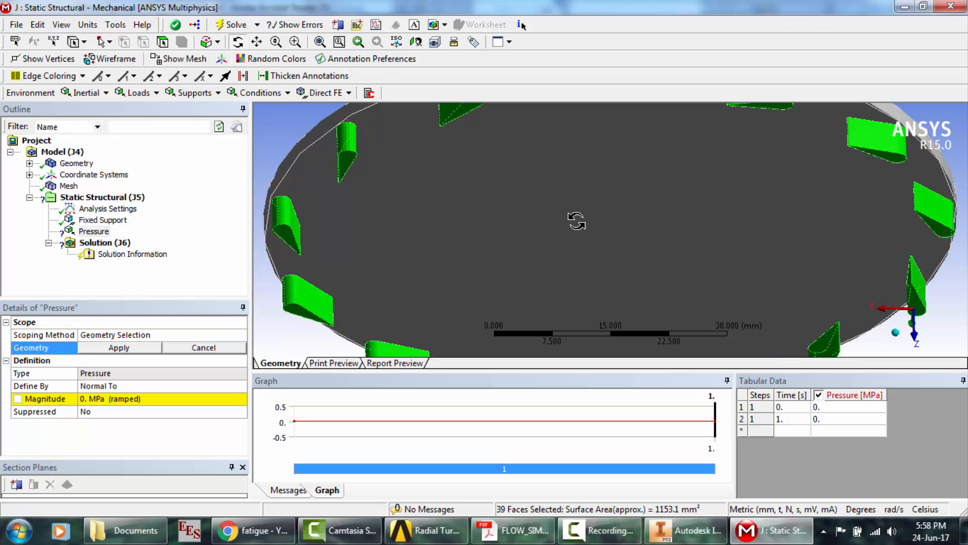
pyautogui.moveTo(575, 218); pyautogui.dragTo(434, 143)
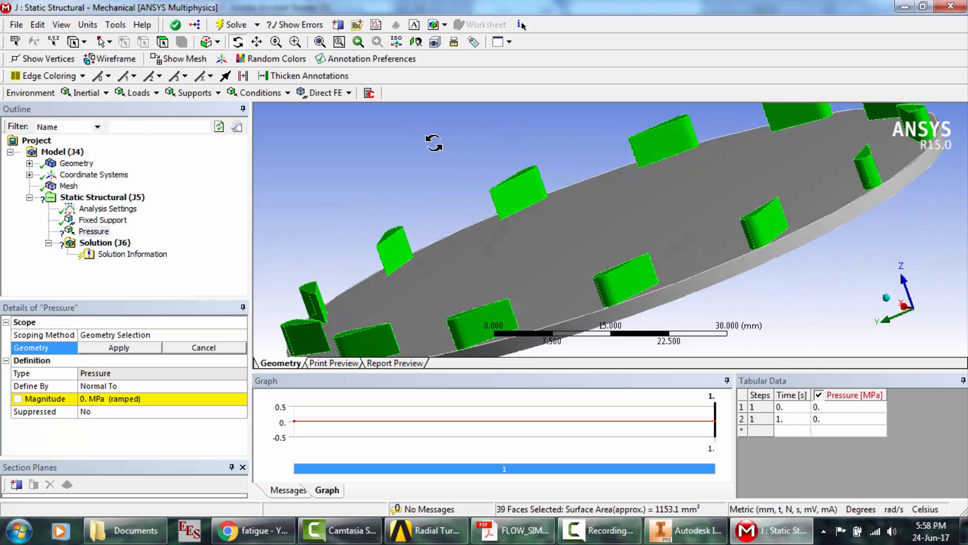
pyautogui.click(119, 347)
pyautogui.click(104, 347)
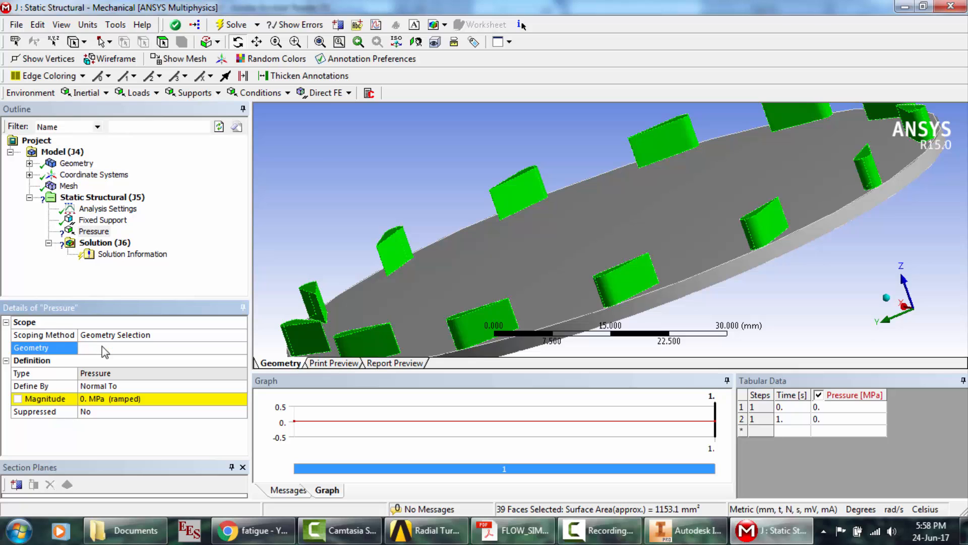
# - Look up the applied blade-face pressure in section 6.2 of the FLOW_SIMULATION PDF in Acrobat Reader and set the pressure magnitude to 0.03649 MPa in Mechanical
pyautogui.click(119, 400)
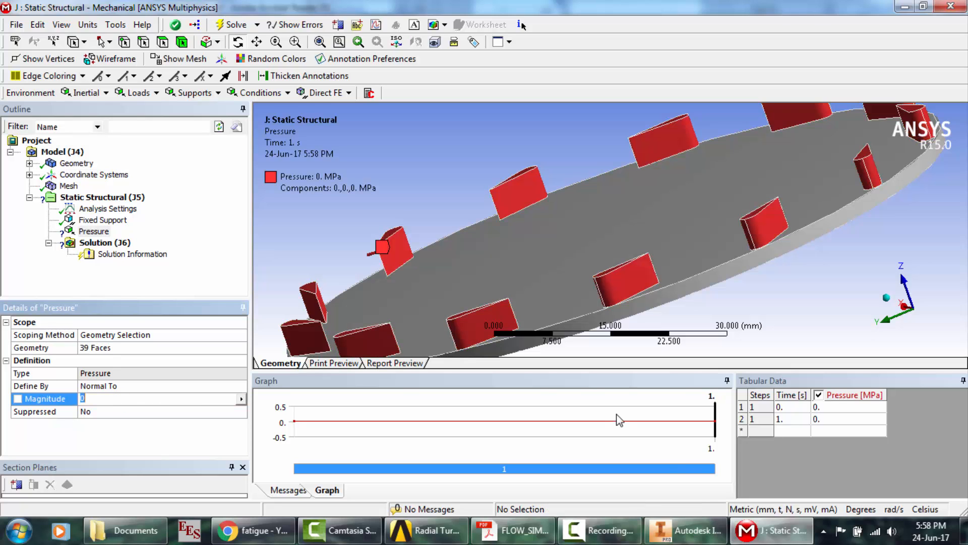
pyautogui.click(525, 538)
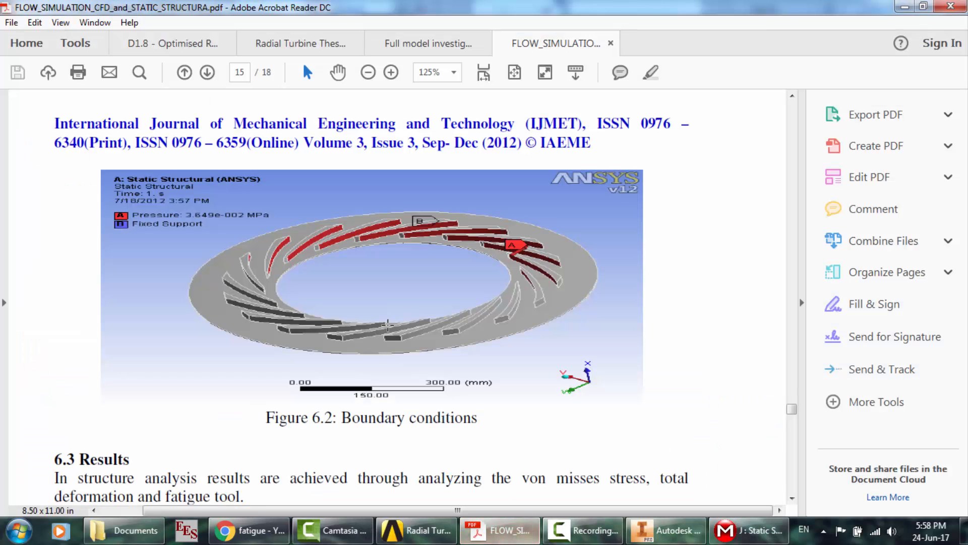
pyautogui.scroll(-1, 388, 324)
pyautogui.scroll(10, 388, 324)
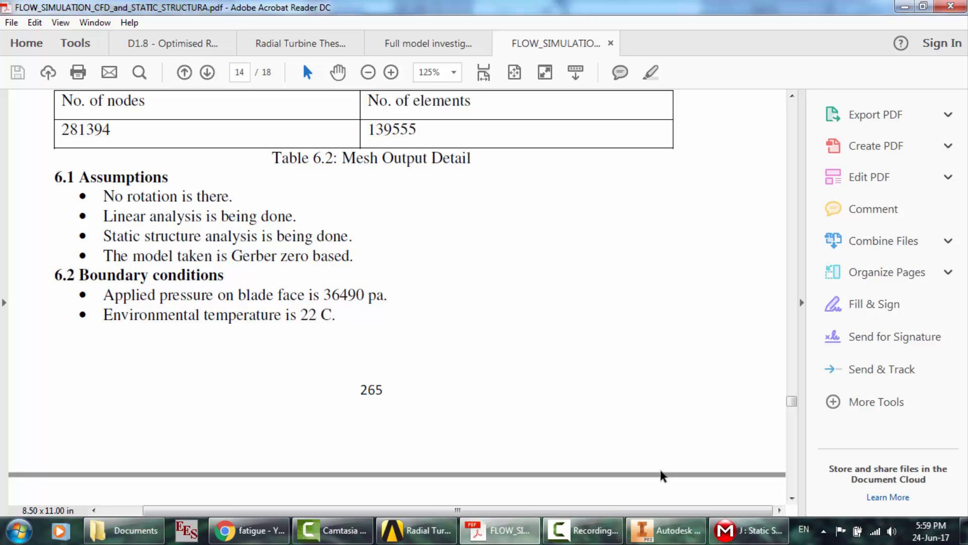
pyautogui.click(746, 530)
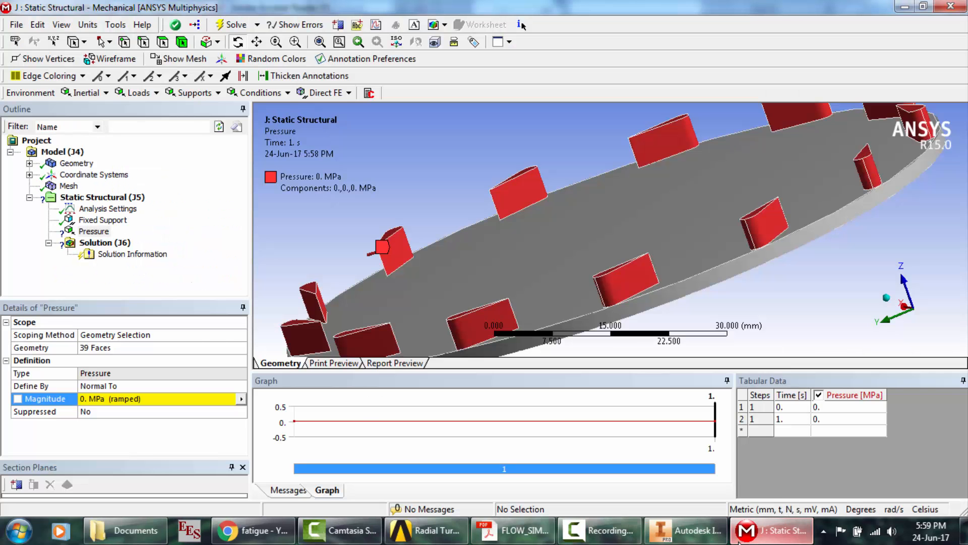
pyautogui.click(140, 399)
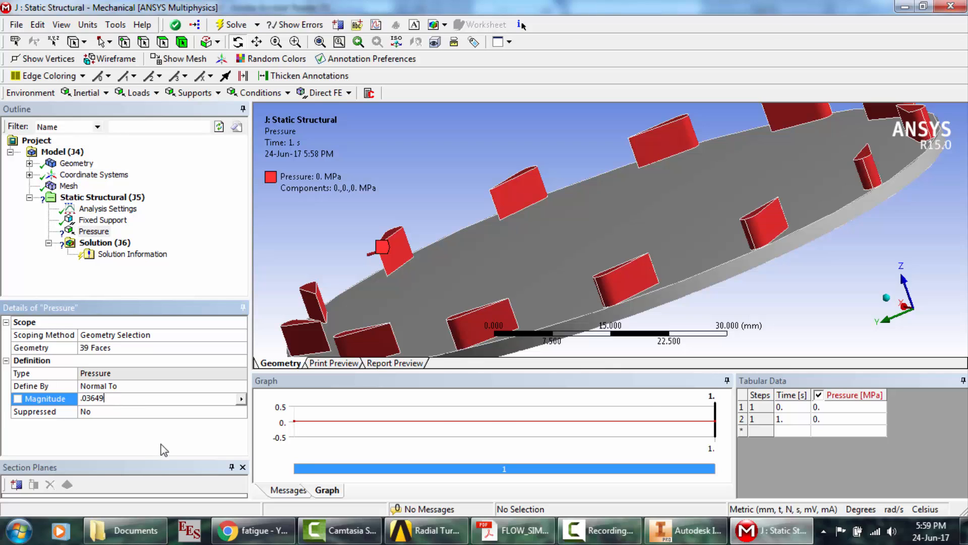
pyautogui.press('Return')
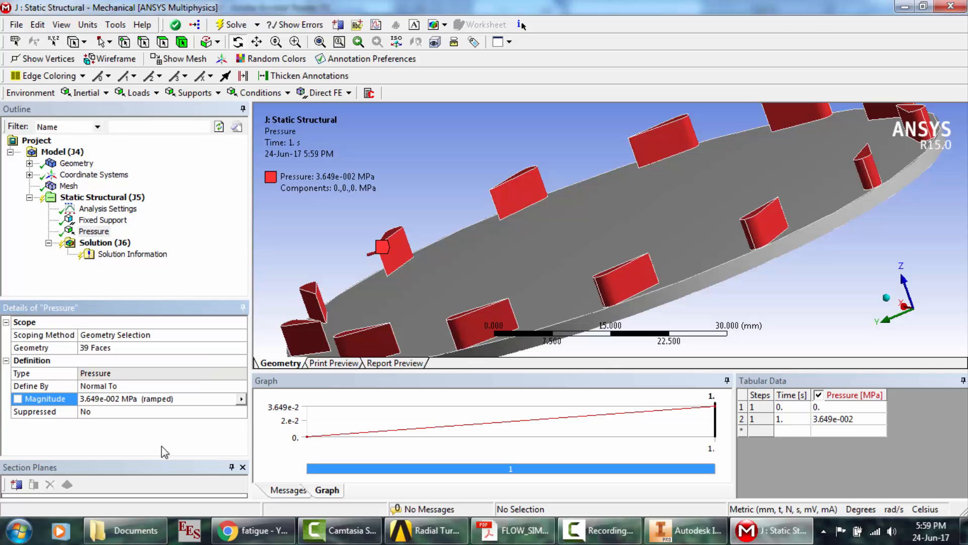
# - Insert a Thermal Condition into Static Structural (J5) and scope it to the whole stator body
pyautogui.rightClick(96, 199)
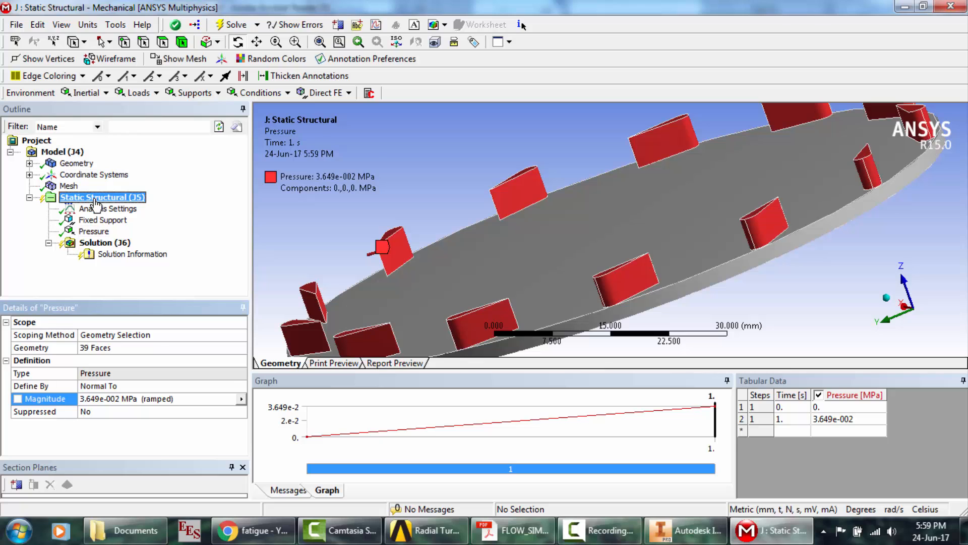
pyautogui.moveTo(143, 213)
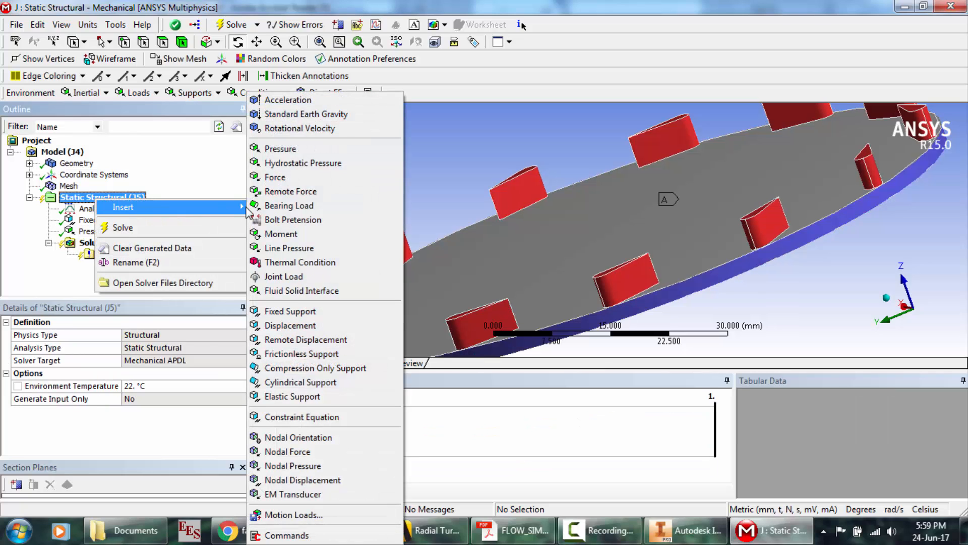
pyautogui.click(292, 260)
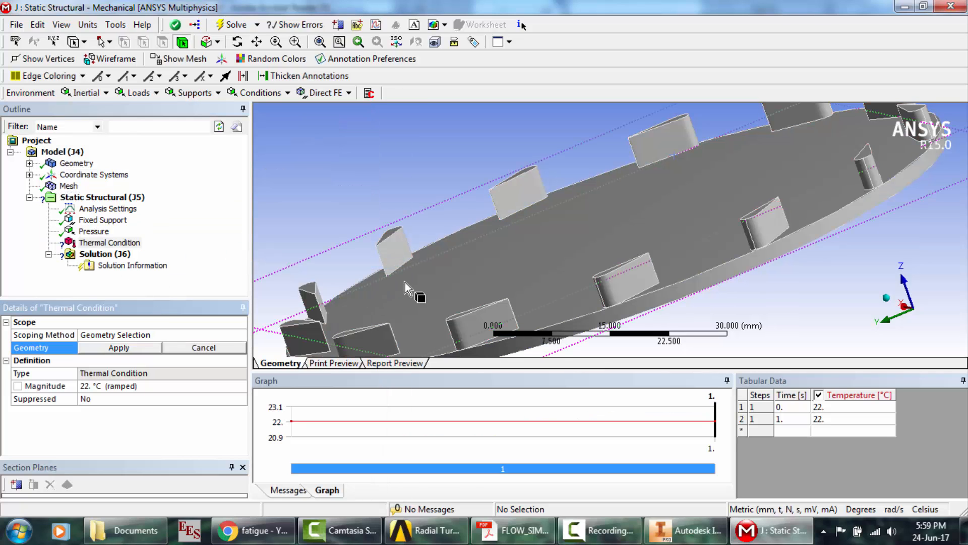
pyautogui.click(557, 180)
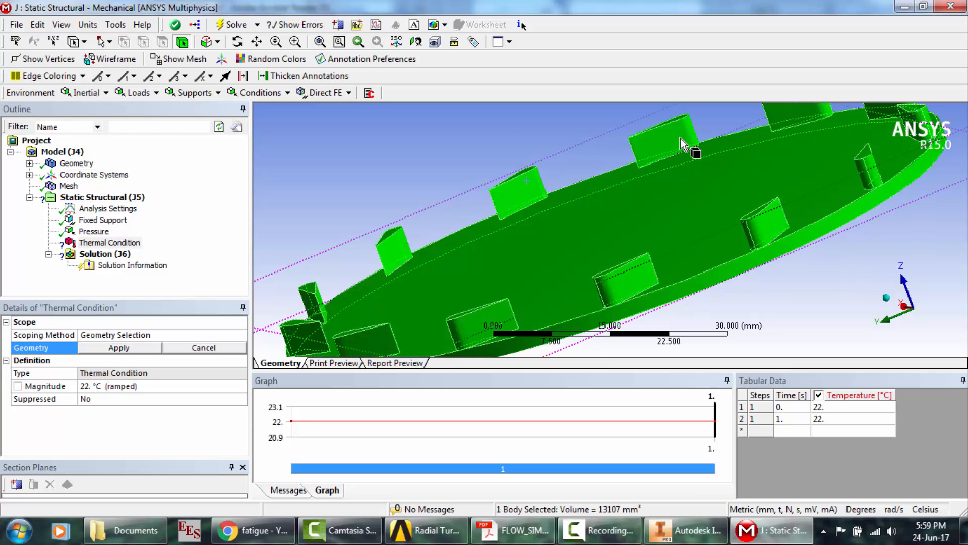
pyautogui.click(121, 348)
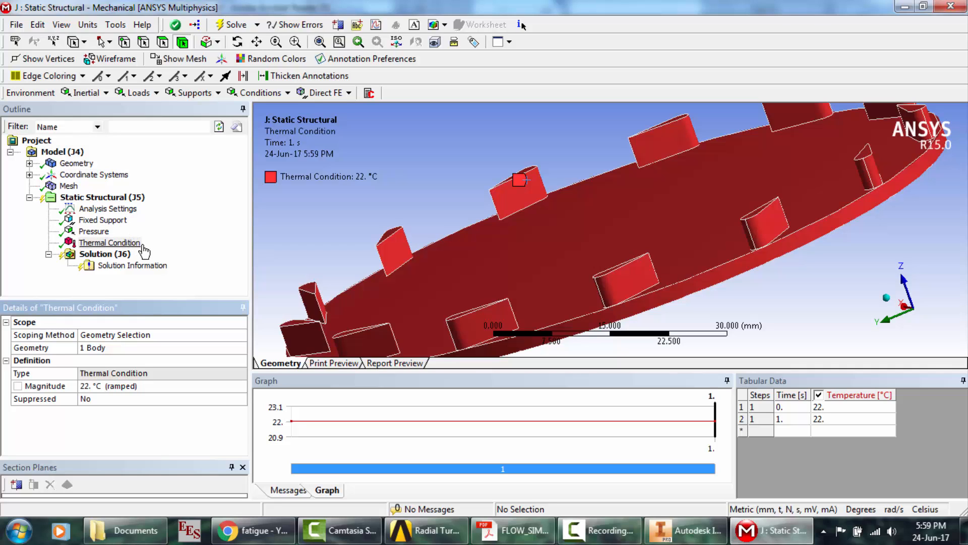
# - Insert a Mohr-Coulomb Stress tool into Solution (J6)
pyautogui.click(115, 254)
pyautogui.rightClick(120, 254)
pyautogui.moveTo(187, 267)
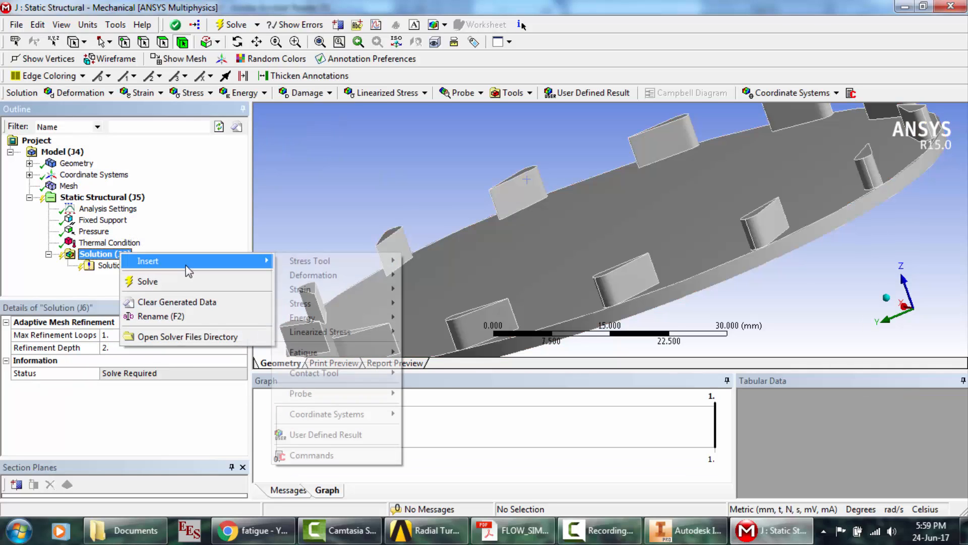
pyautogui.moveTo(323, 267)
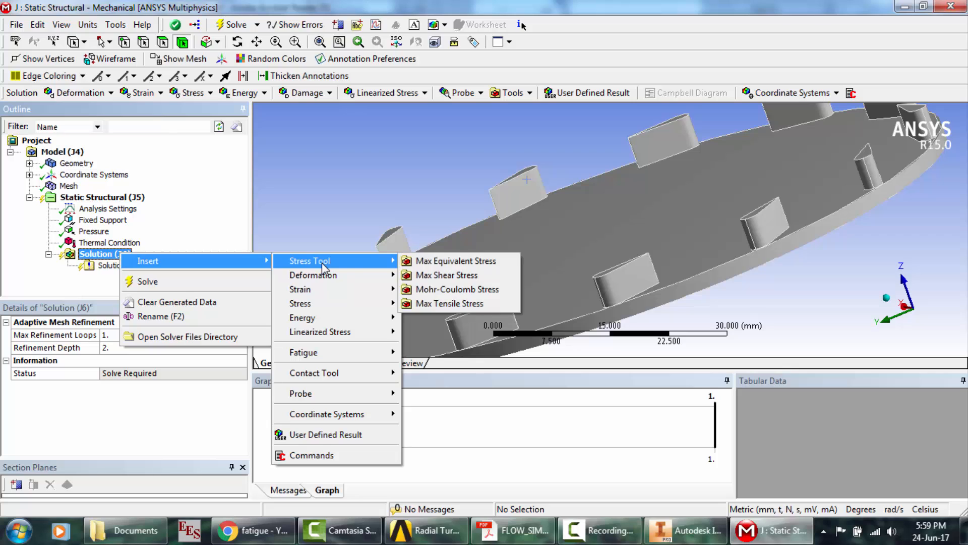
pyautogui.click(464, 289)
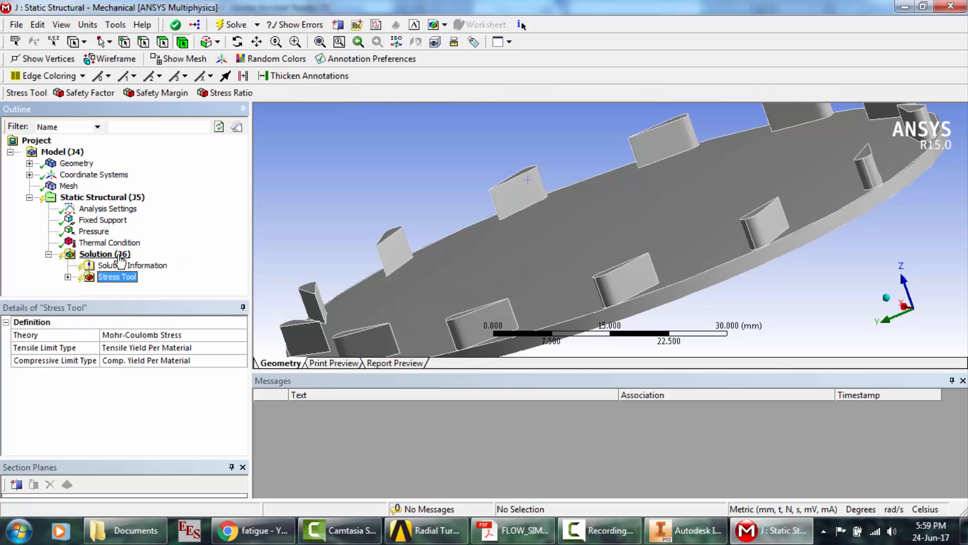
# - Insert Total Deformation and Equivalent (von-Mises) stress results into Solution (J6)
pyautogui.rightClick(119, 254)
pyautogui.moveTo(178, 261)
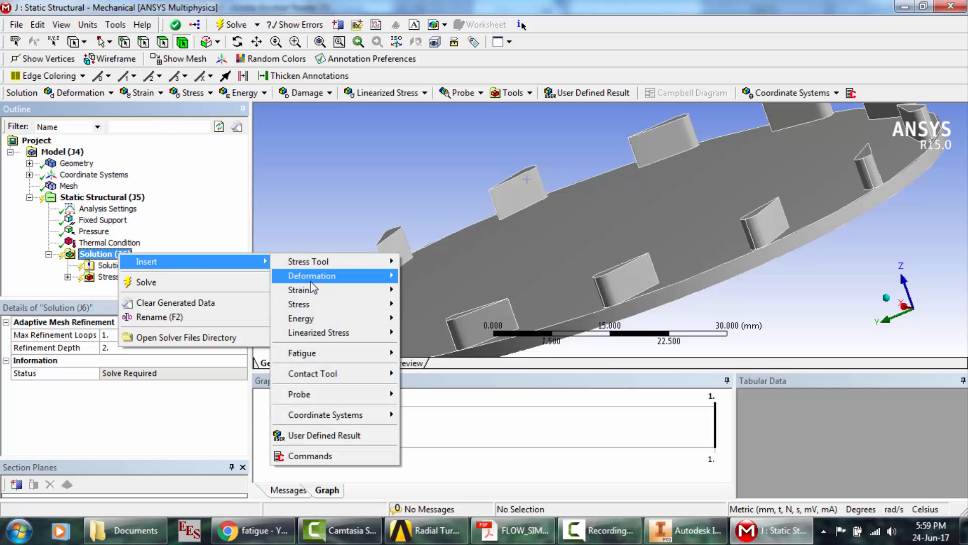
pyautogui.moveTo(348, 281)
pyautogui.click(424, 275)
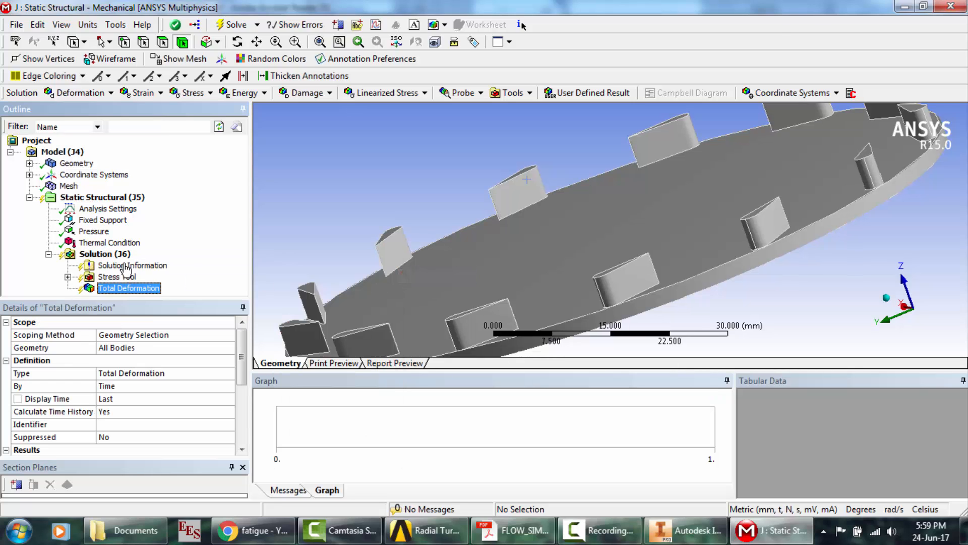
pyautogui.rightClick(104, 254)
pyautogui.moveTo(170, 265)
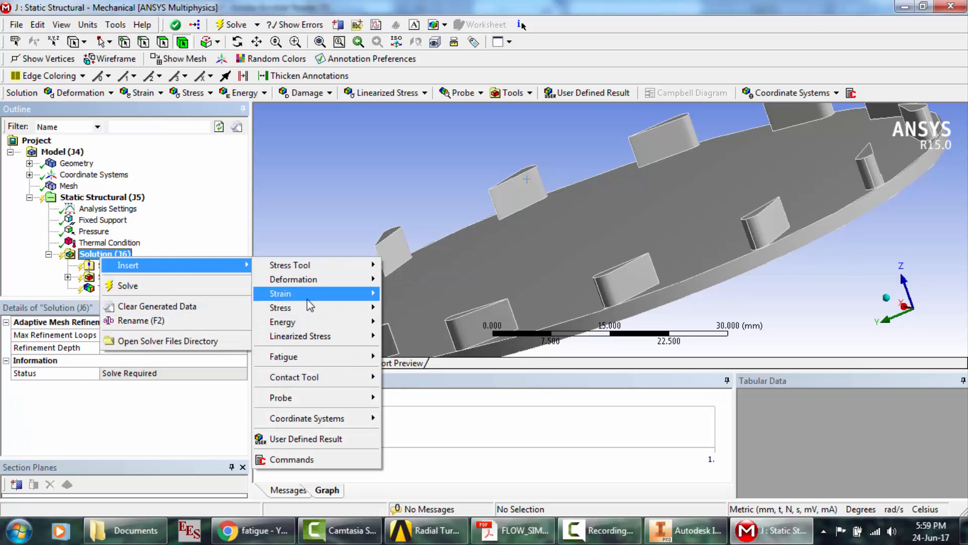
pyautogui.moveTo(311, 307)
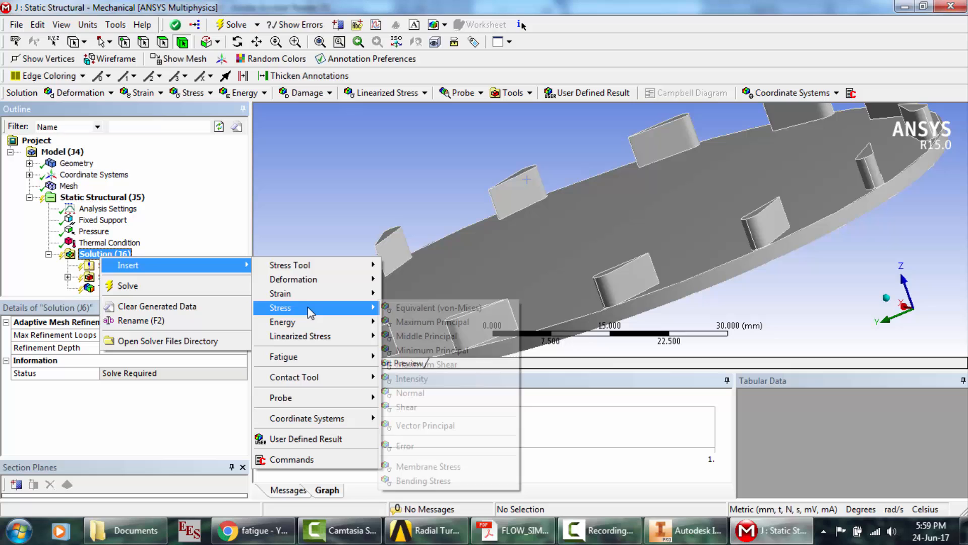
pyautogui.click(422, 308)
# - Insert a Fatigue Tool into Solution (J6)
pyautogui.rightClick(90, 246)
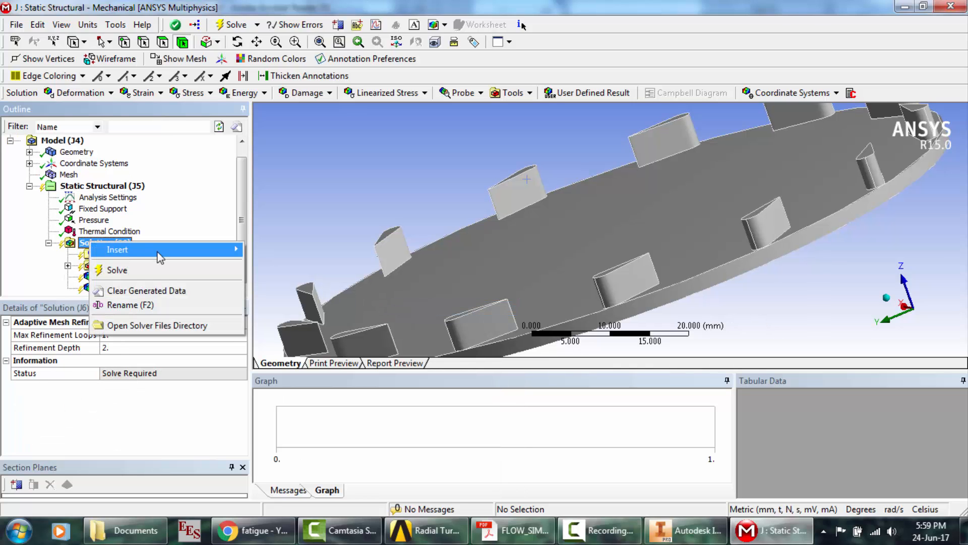
pyautogui.moveTo(166, 257)
pyautogui.moveTo(315, 341)
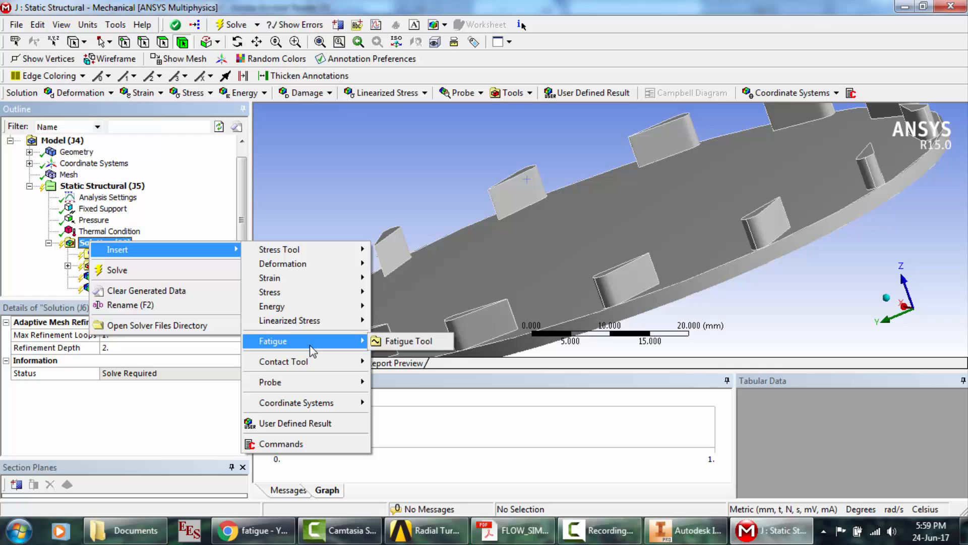
pyautogui.click(383, 343)
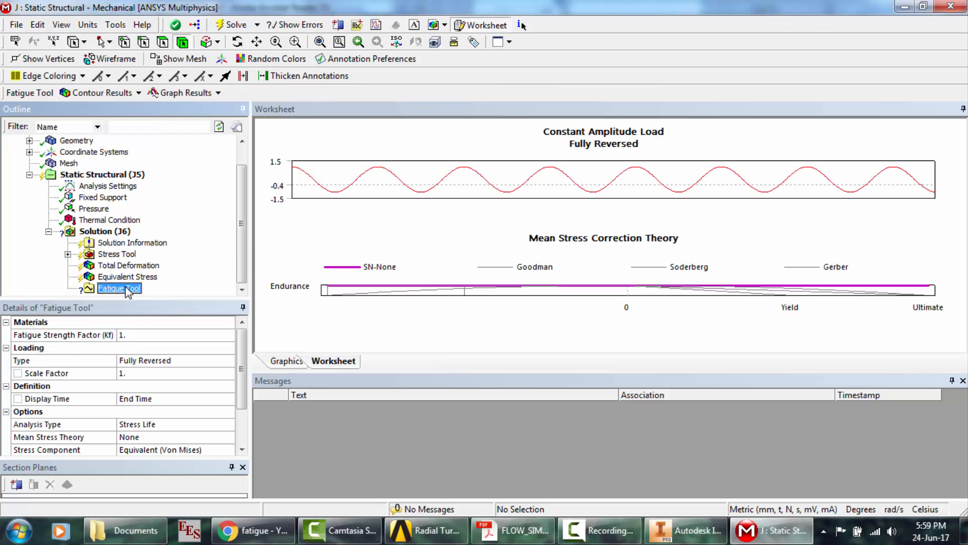
# - Insert Life, Damage and Safety Factor results into the Fatigue Tool and solve the static structural analysis
pyautogui.rightClick(126, 292)
pyautogui.moveTo(212, 295)
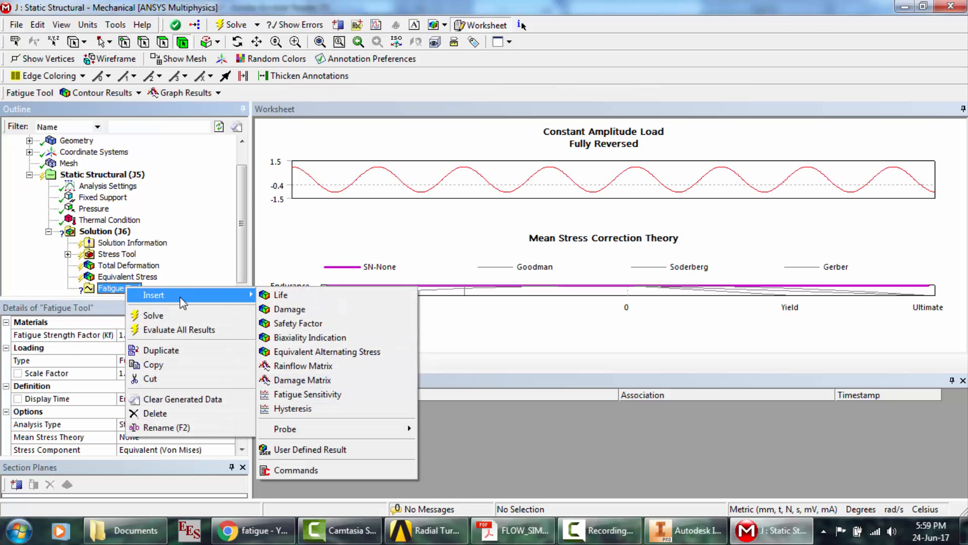
pyautogui.click(298, 297)
pyautogui.rightClick(122, 277)
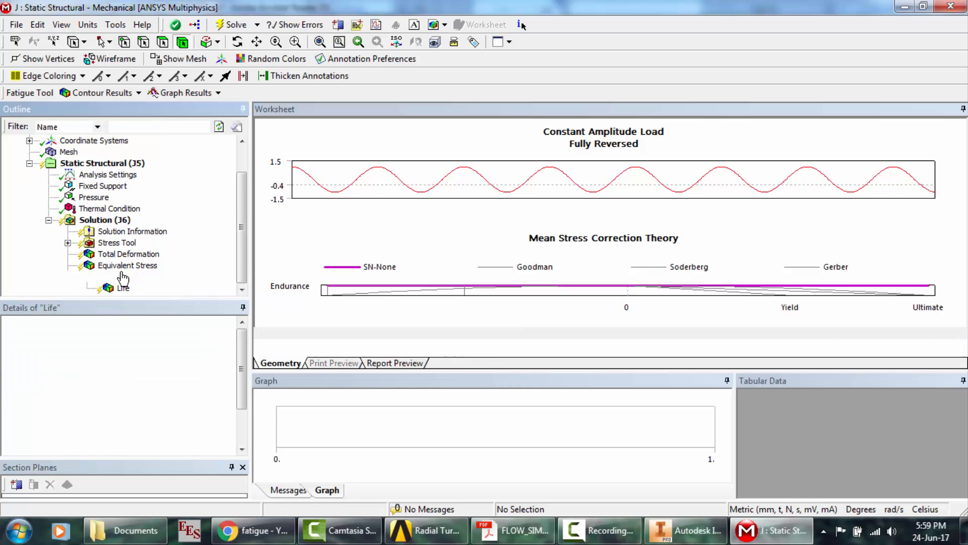
pyautogui.moveTo(215, 288)
pyautogui.click(297, 292)
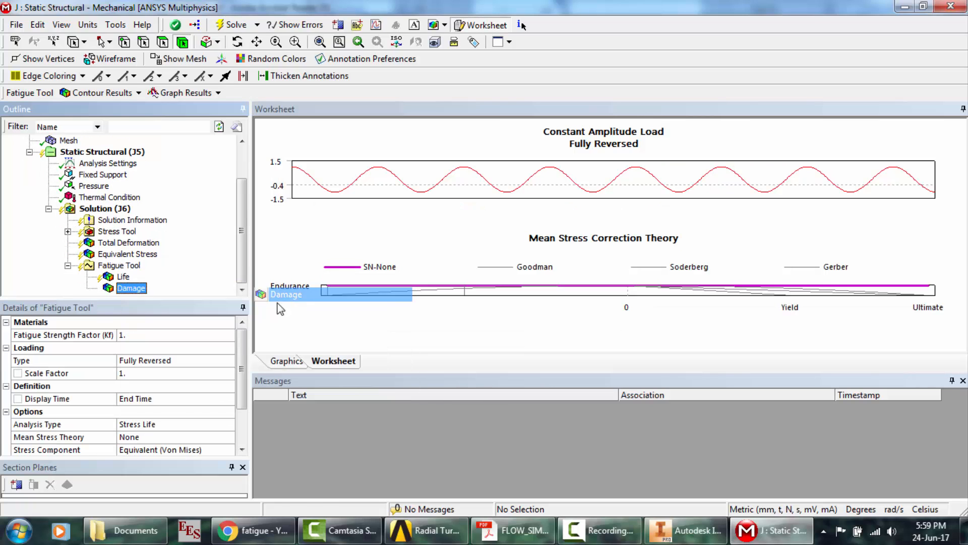
pyautogui.click(108, 268)
pyautogui.rightClick(108, 268)
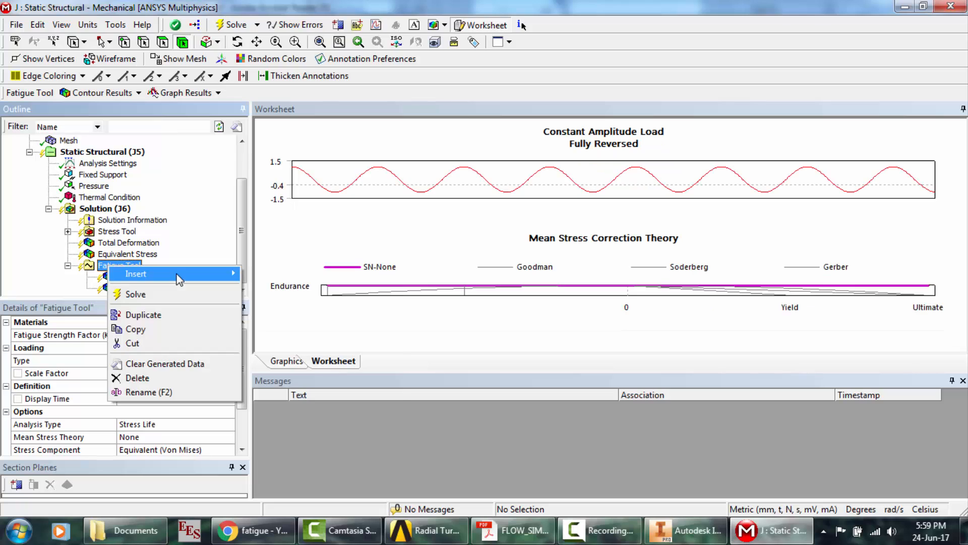
pyautogui.moveTo(184, 276)
pyautogui.click(290, 302)
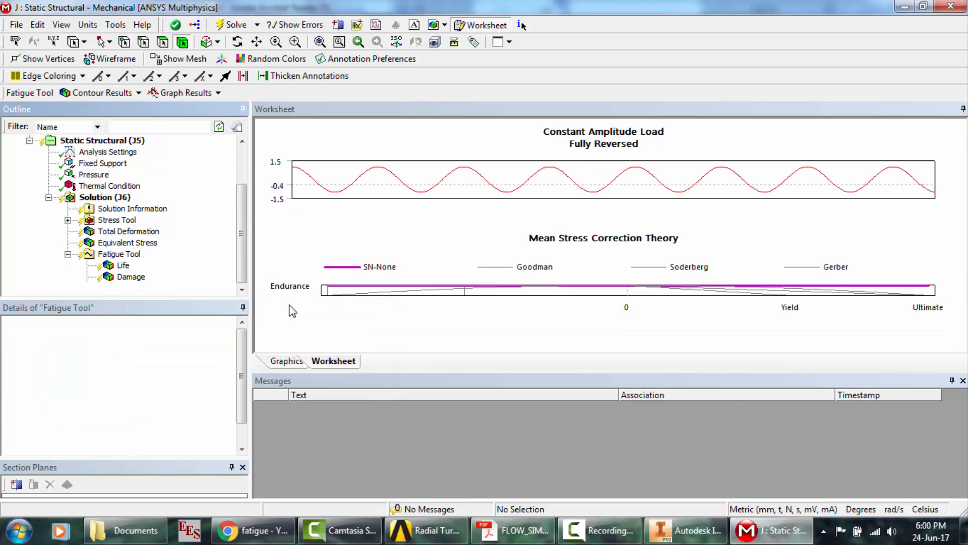
pyautogui.click(229, 24)
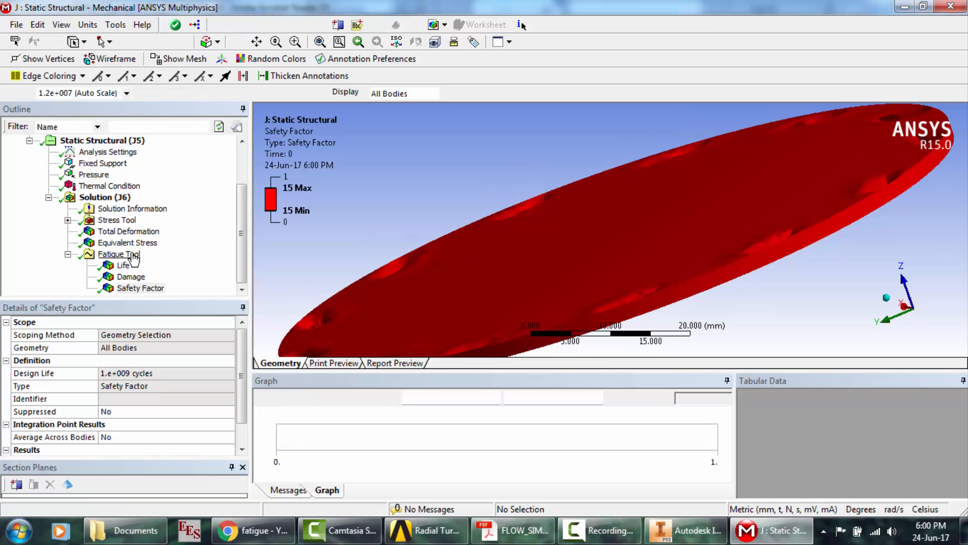
# - Display the Total Deformation result, inspect the deformed stator blades and play the deformation animation, then pause it
pyautogui.click(119, 221)
pyautogui.click(127, 232)
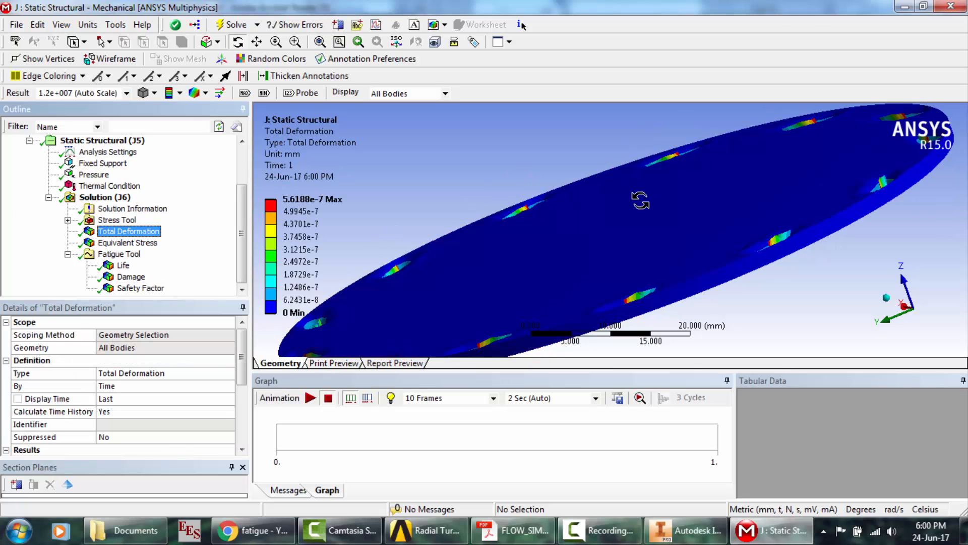
pyautogui.moveTo(638, 199); pyautogui.dragTo(620, 219)
pyautogui.scroll(-2, 675, 197)
pyautogui.scroll(-2, 675, 197)
pyautogui.scroll(1, 618, 217)
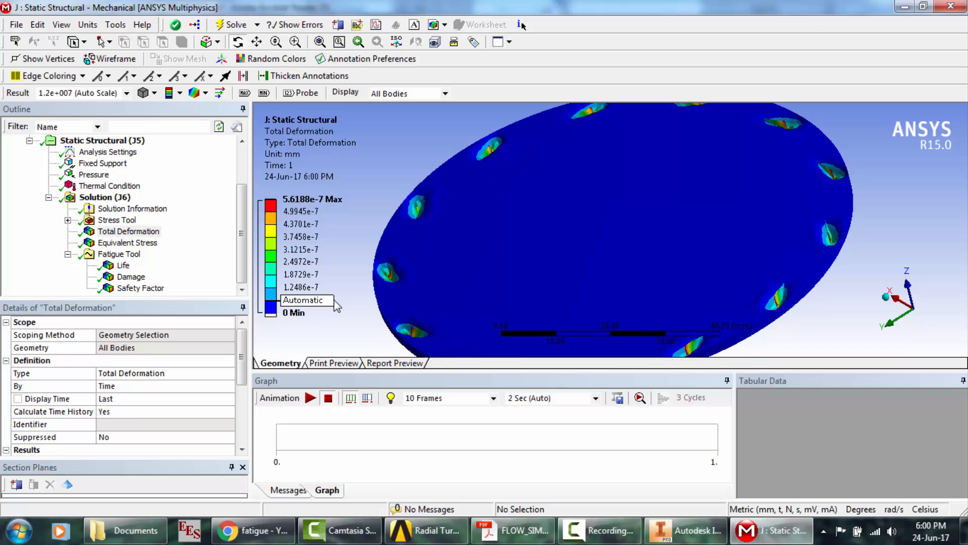
pyautogui.click(312, 402)
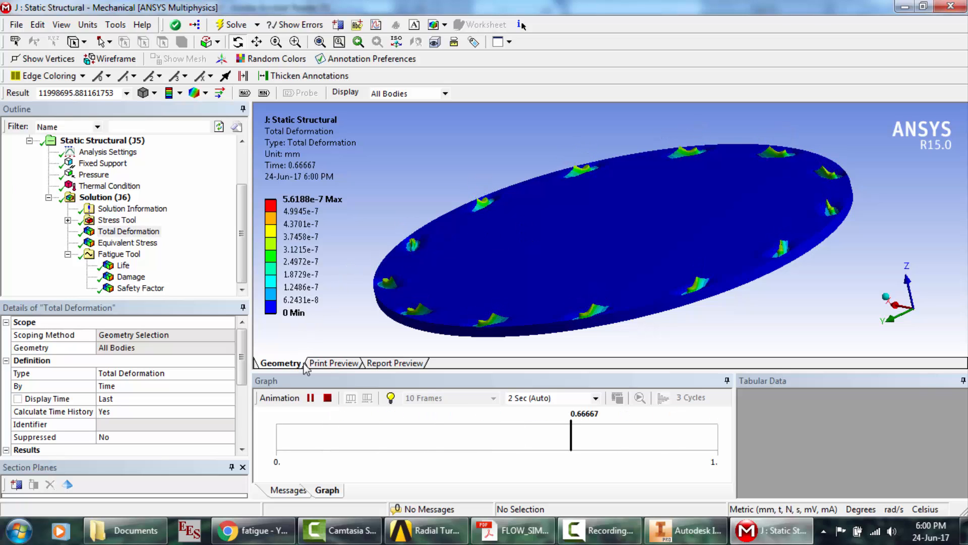
pyautogui.click(312, 398)
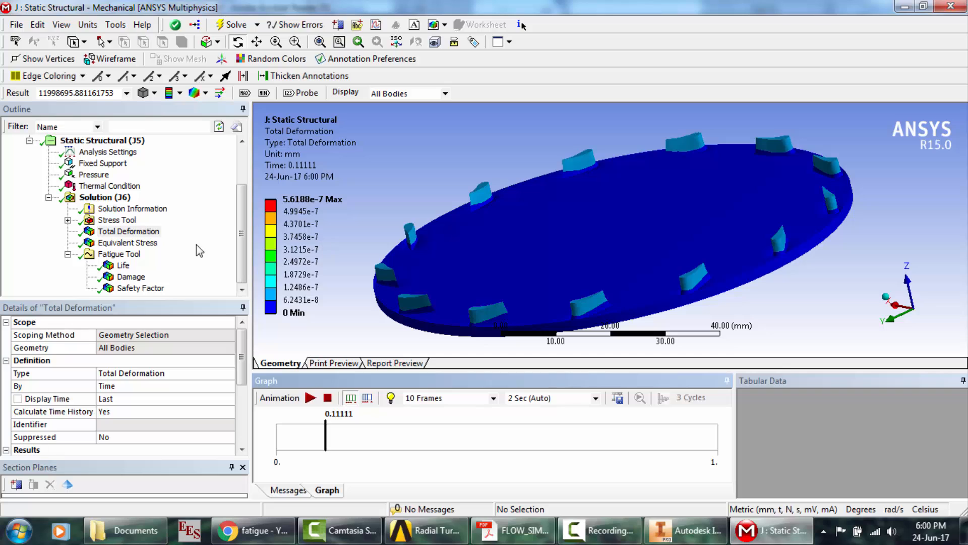
# - Display the Equivalent (von-Mises) Stress result and play its animation, then stop it
pyautogui.click(122, 243)
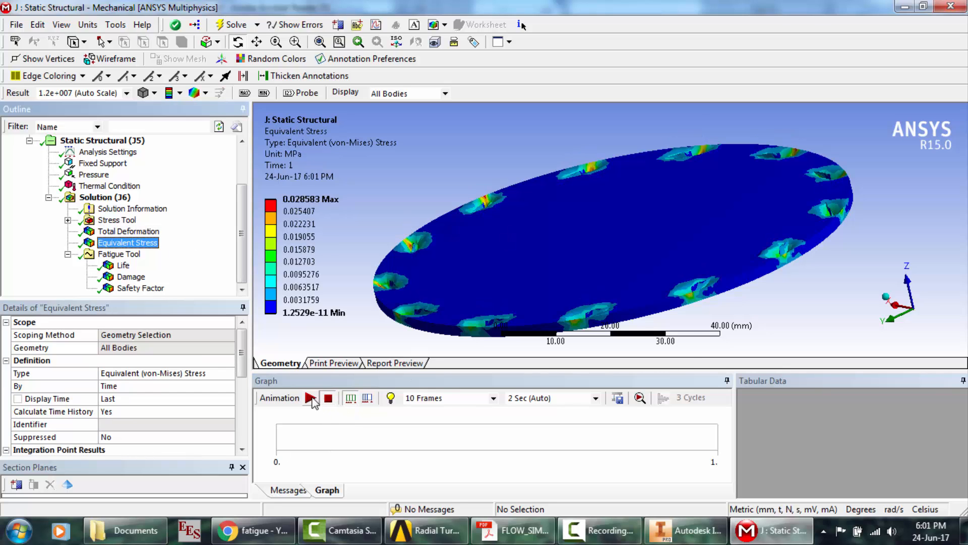
pyautogui.click(310, 398)
pyautogui.click(310, 399)
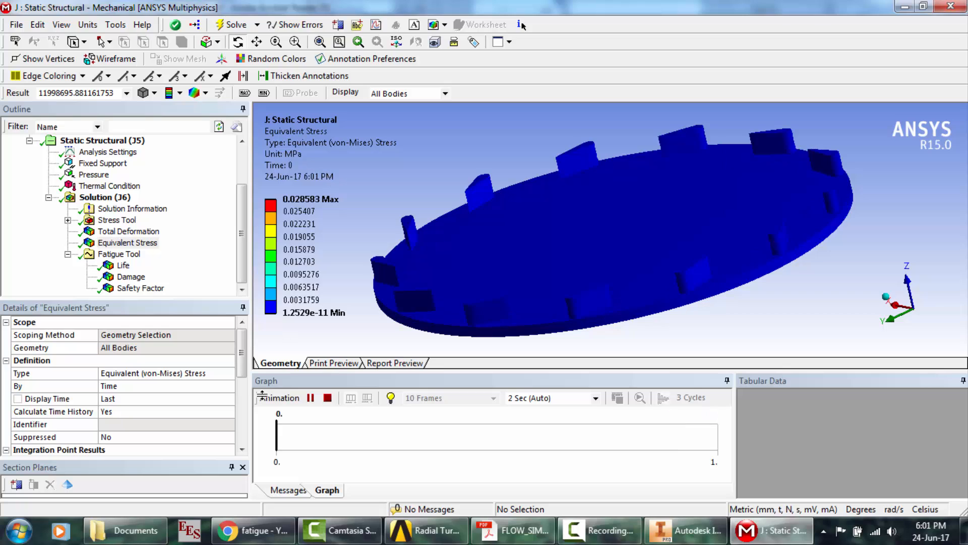
pyautogui.click(309, 399)
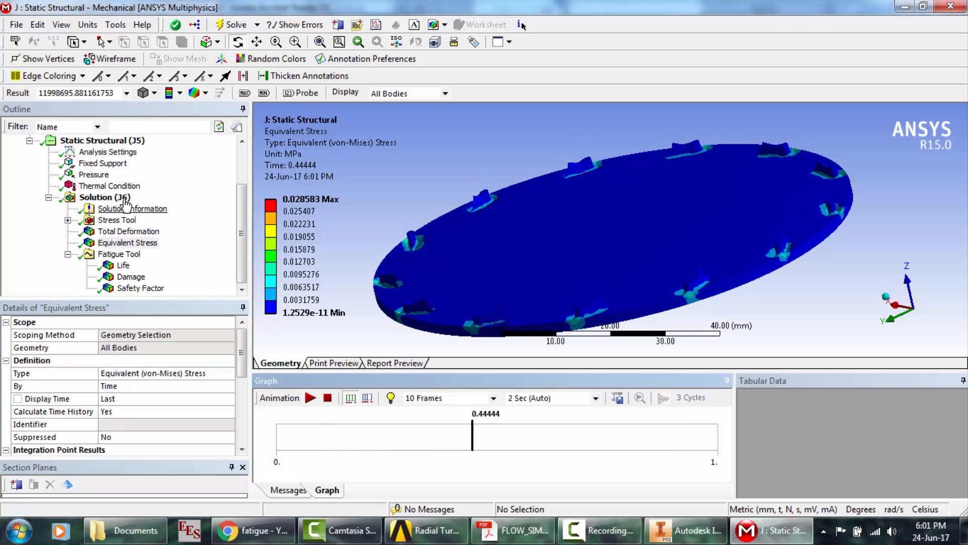
# - Check the magnitude of the Pressure load applied to the stator blade faces
pyautogui.click(96, 175)
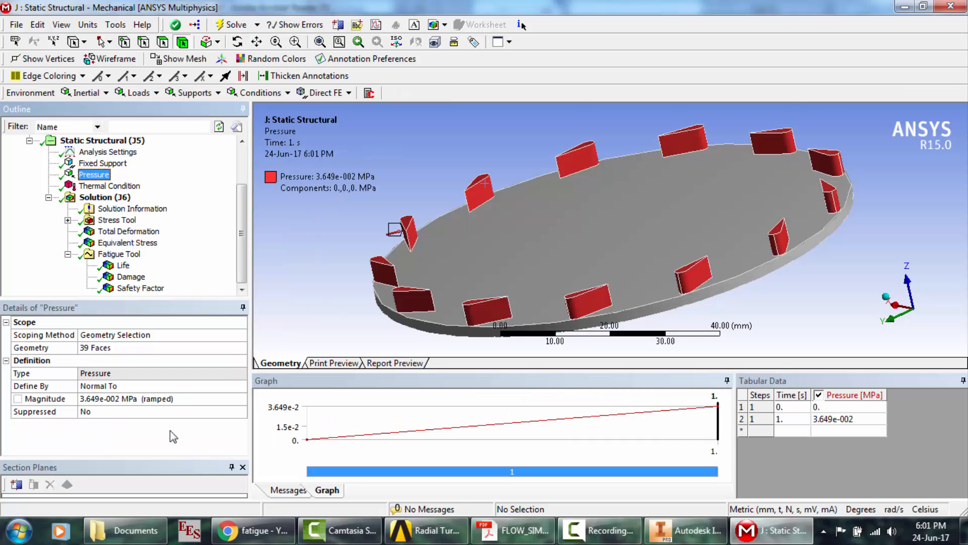
pyautogui.click(124, 399)
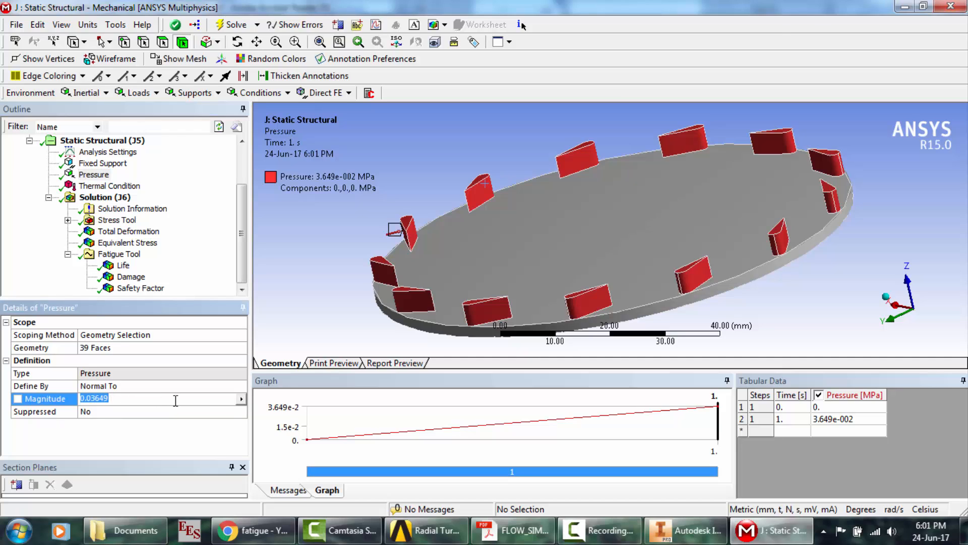
pyautogui.click(159, 442)
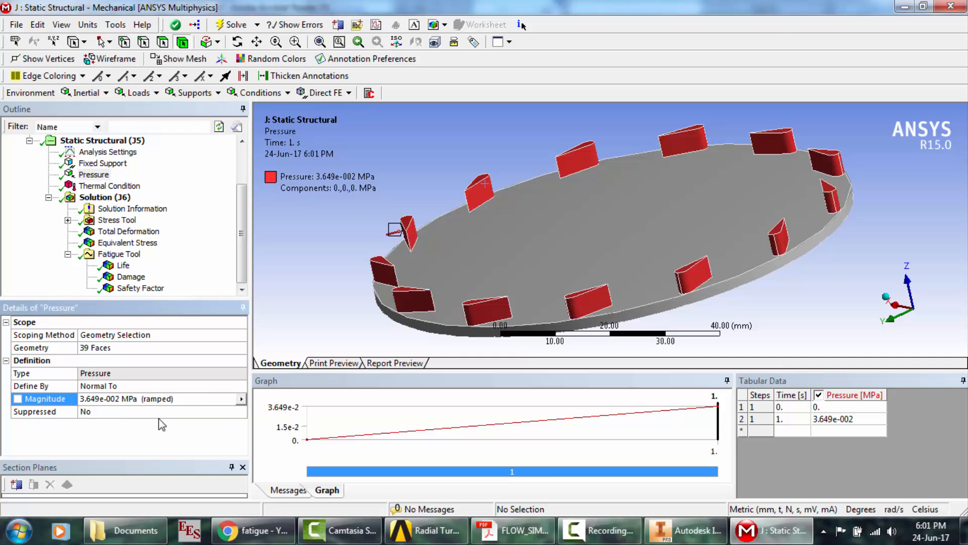
pyautogui.click(154, 399)
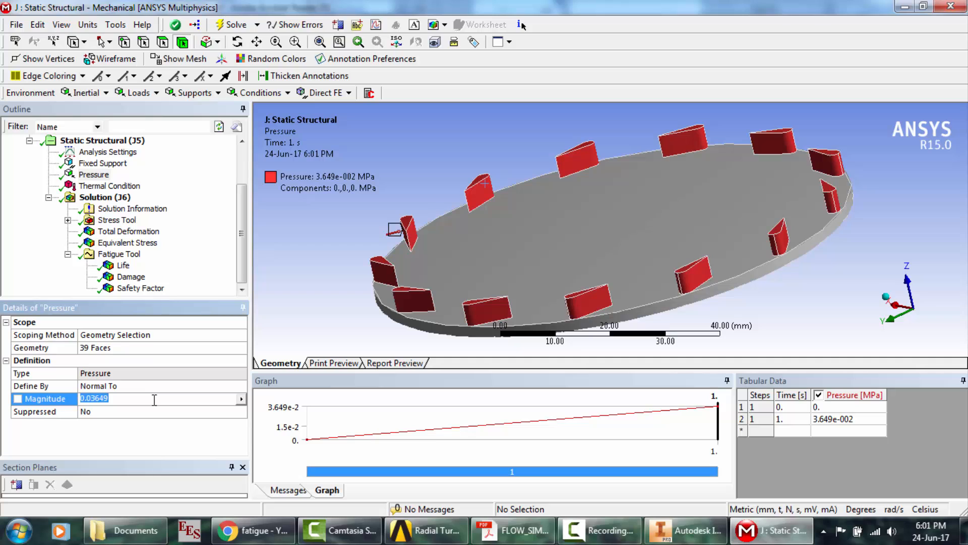
pyautogui.click(602, 530)
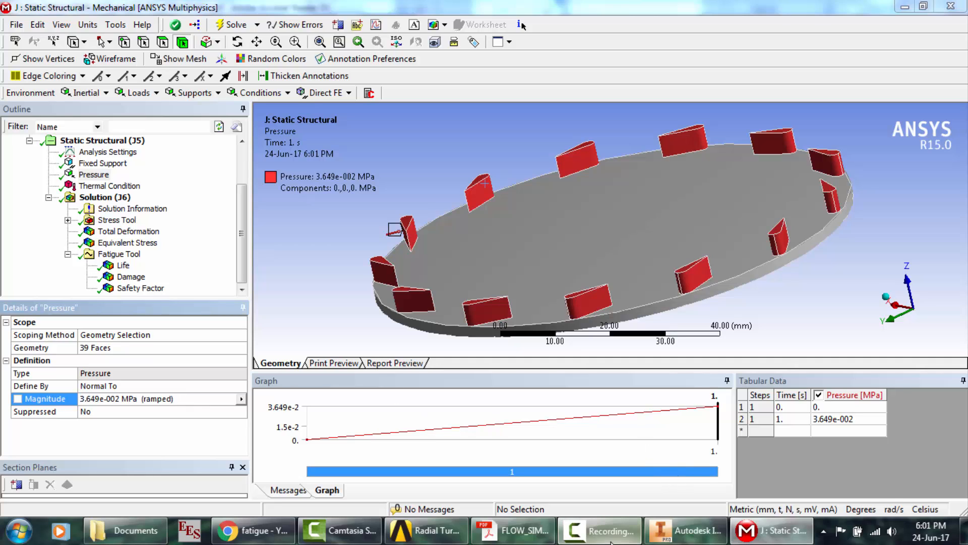
pyautogui.click(899, 467)
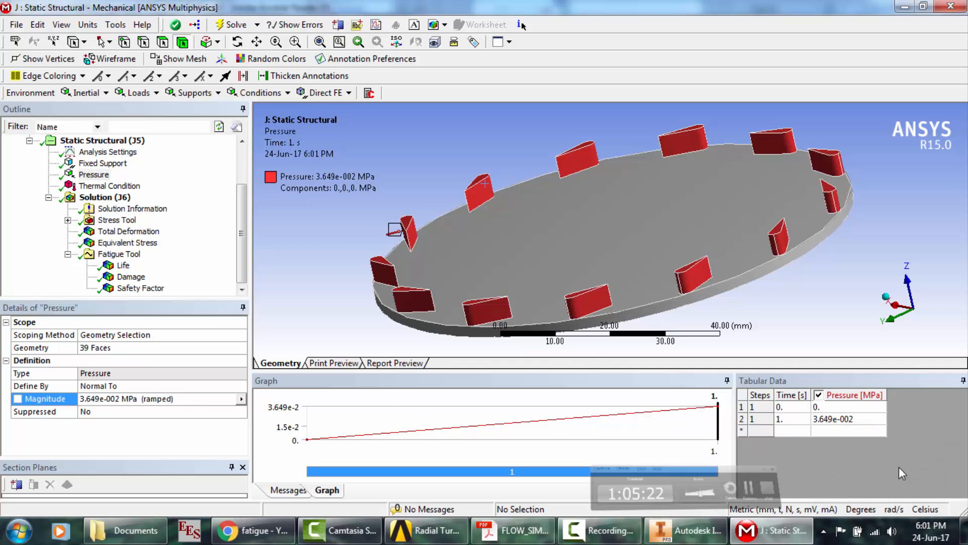
# - Display the fatigue Life result on the stator and switch to the FLOW_SIMULATION_CFD_and_STATIC_STRUCTURA PDF in Adobe Acrobat Reader
pyautogui.click(123, 266)
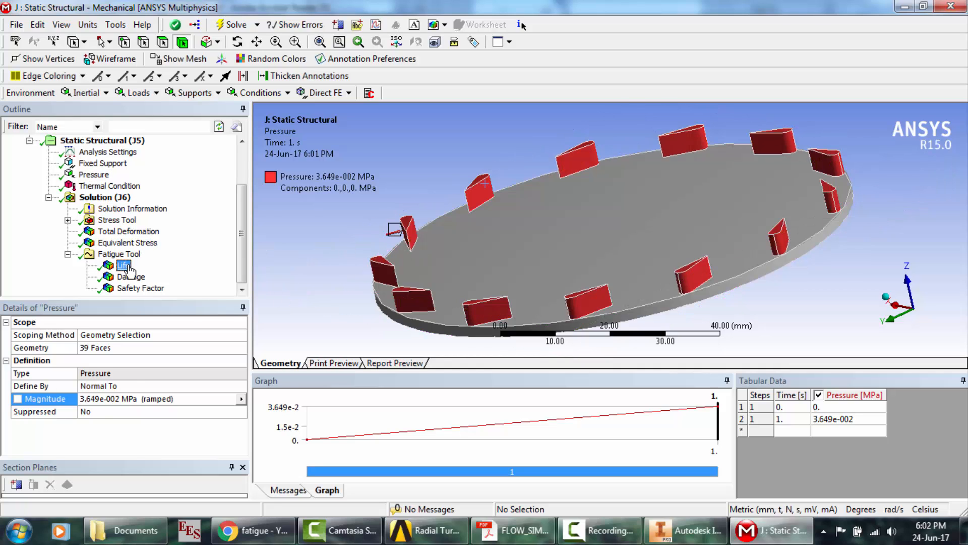
pyautogui.moveTo(615, 241)
pyautogui.mouseDown()
pyautogui.moveTo(615, 225)
pyautogui.moveTo(622, 250)
pyautogui.moveTo(612, 243)
pyautogui.mouseUp()
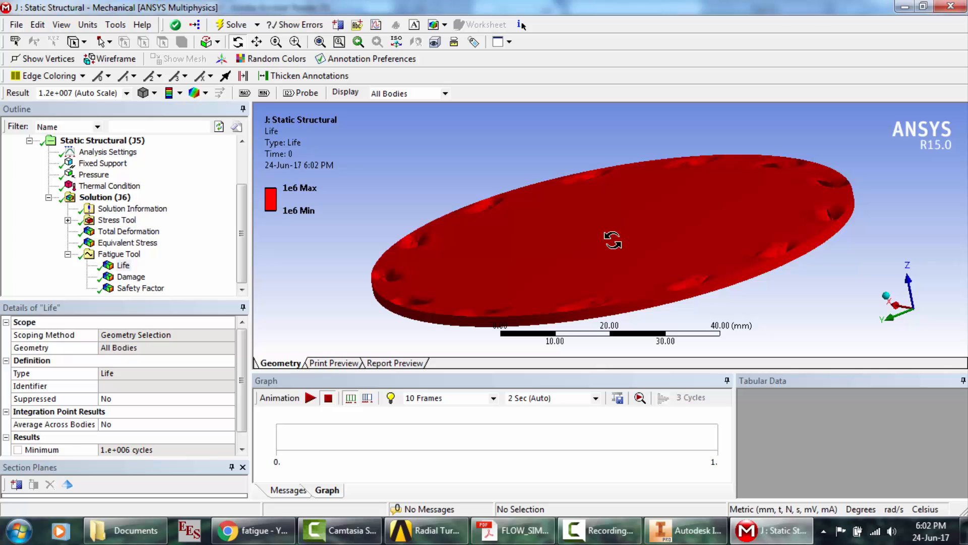
pyautogui.click(549, 538)
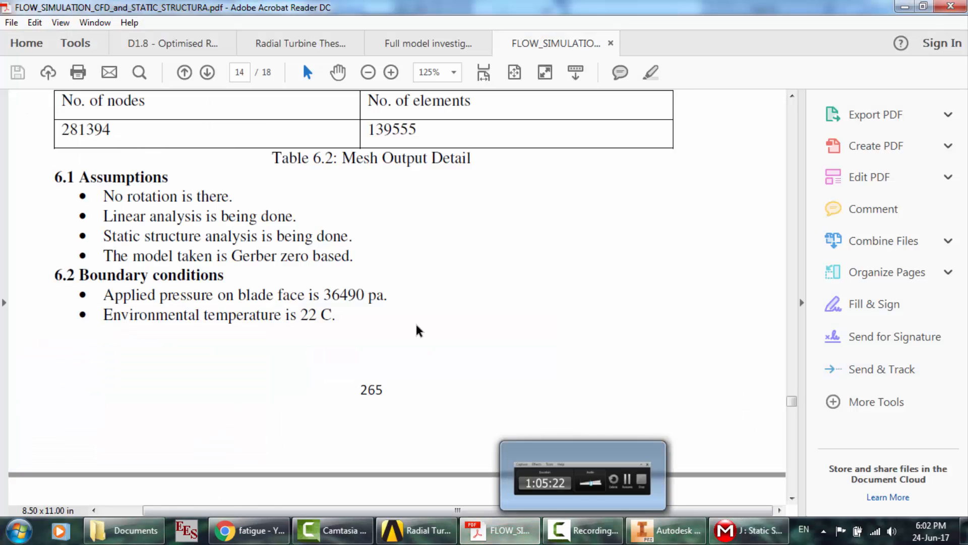
# - Examine the guide vane equivalent stress figure in section 6.3 of the paper at 300% magnification
pyautogui.scroll(-10, 417, 329)
pyautogui.scroll(-1, 417, 329)
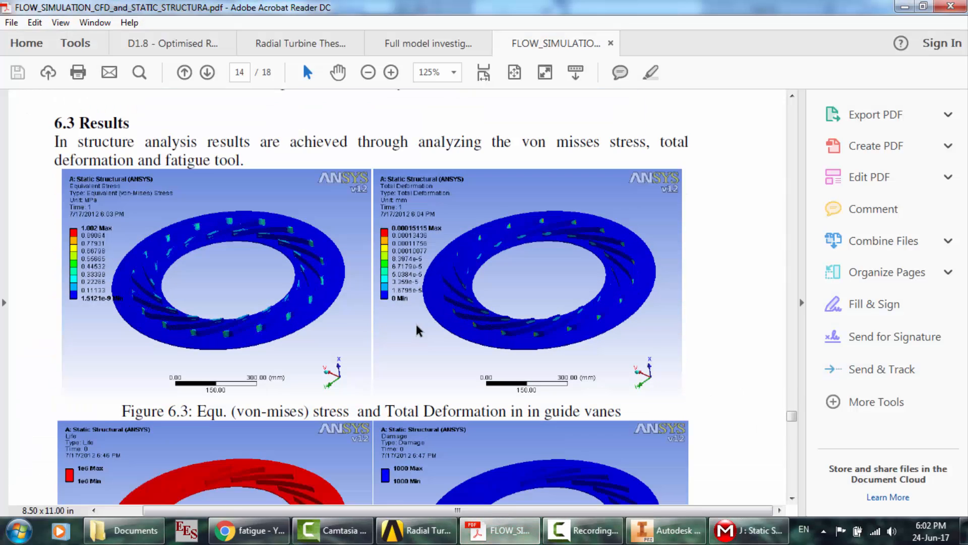
pyautogui.scroll(-1, 417, 284)
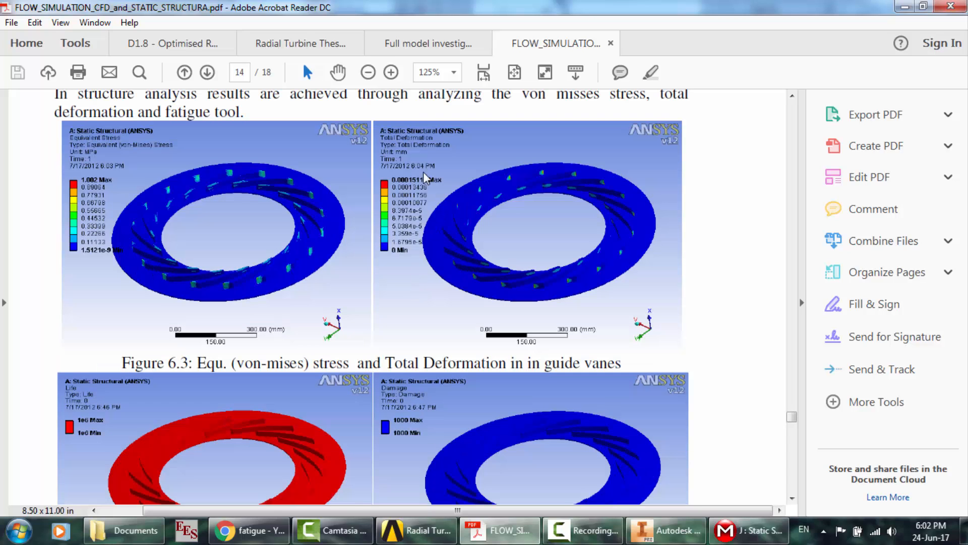
pyautogui.click(391, 72)
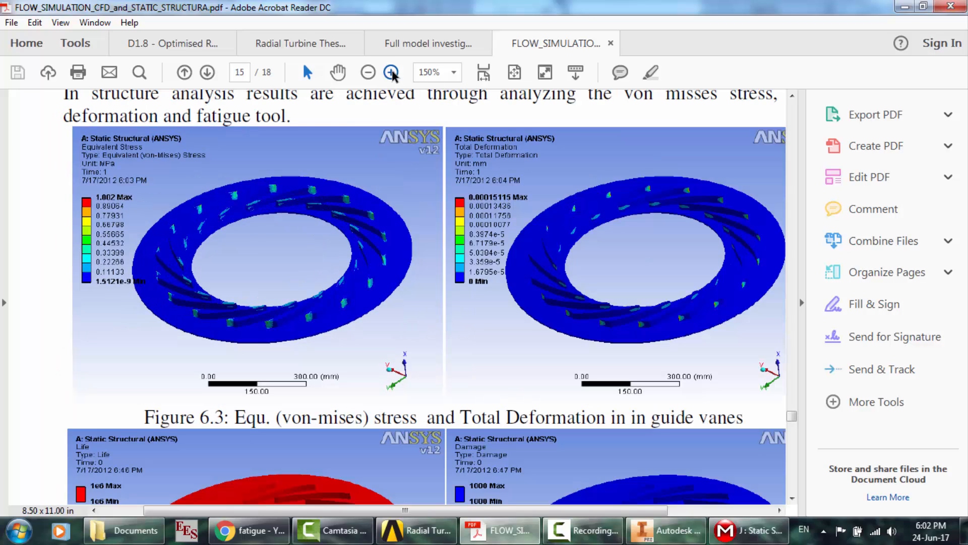
pyautogui.click(392, 72)
pyautogui.click(392, 72)
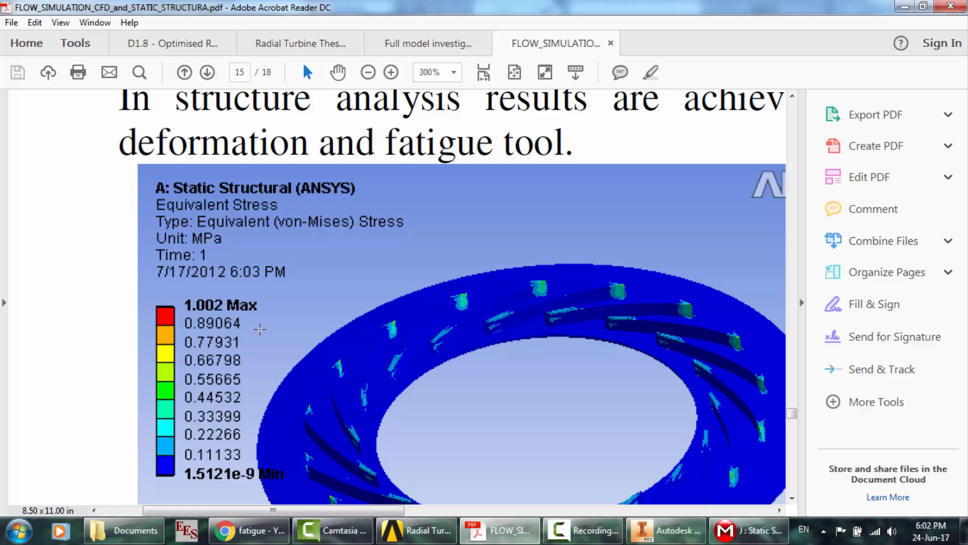
pyautogui.scroll(-1, 260, 328)
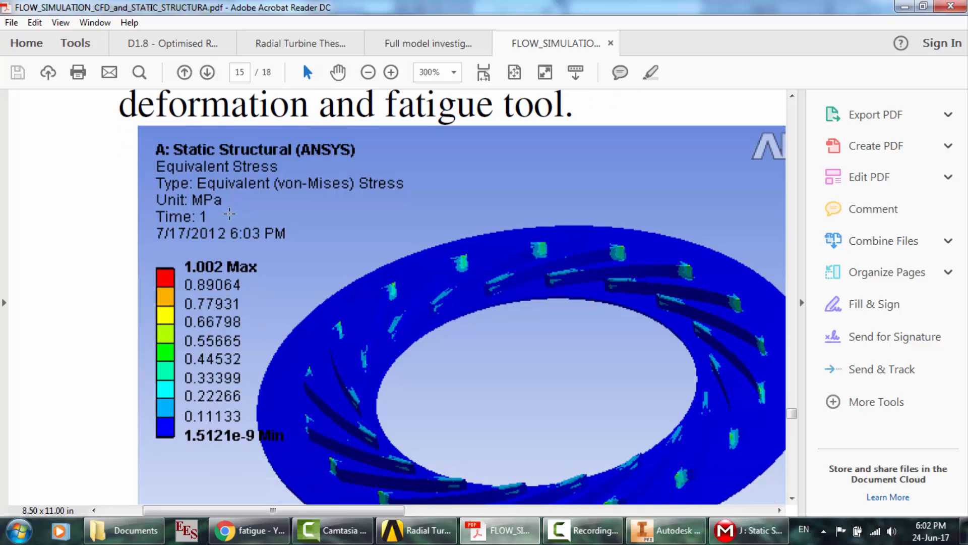
# - Display the Equivalent Stress result in ANSYS Mechanical and compare its distribution with the paper's von Mises stress figure
pyautogui.click(749, 530)
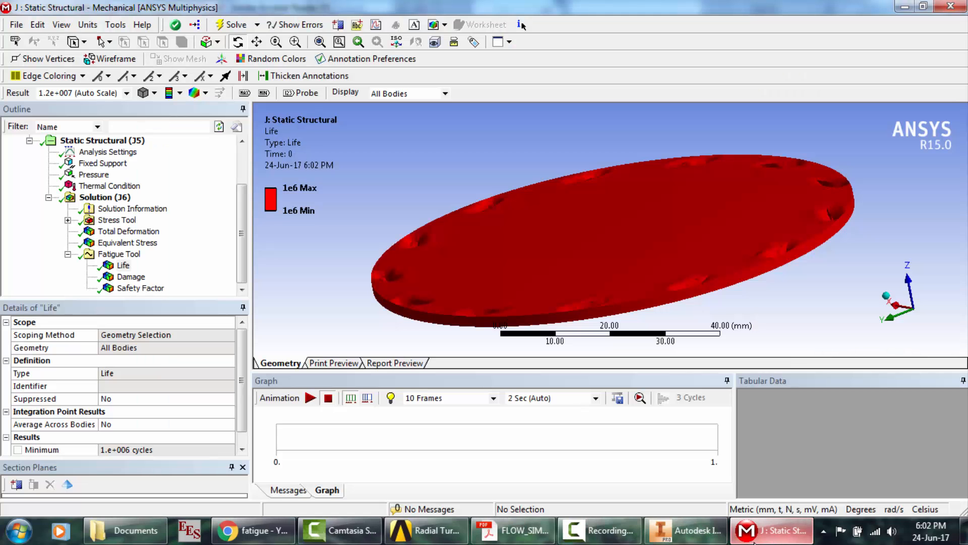
pyautogui.click(130, 243)
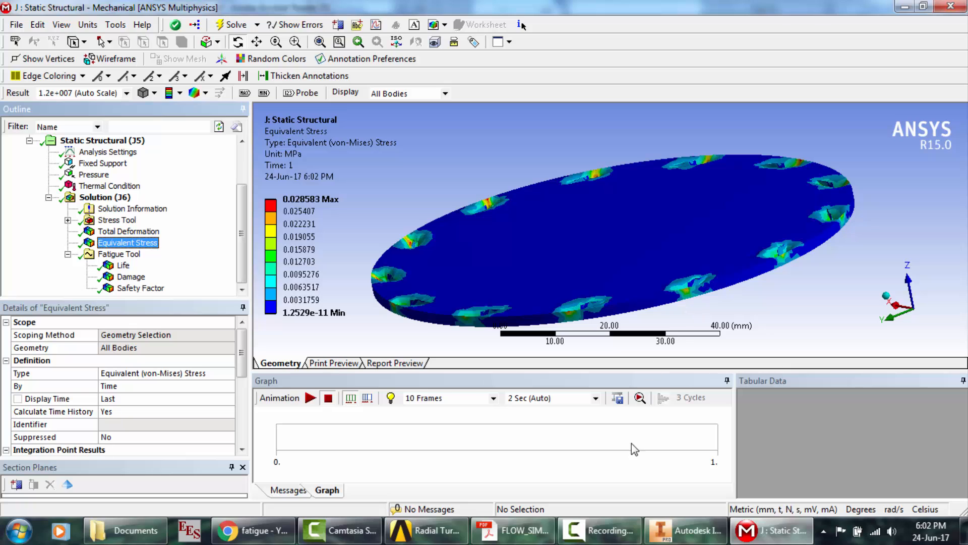
pyautogui.click(551, 534)
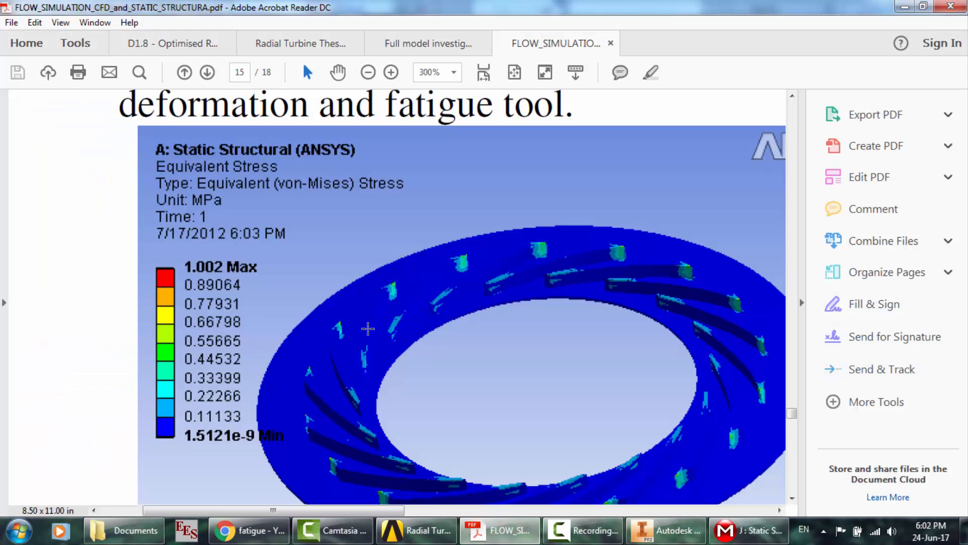
pyautogui.scroll(-1, 368, 329)
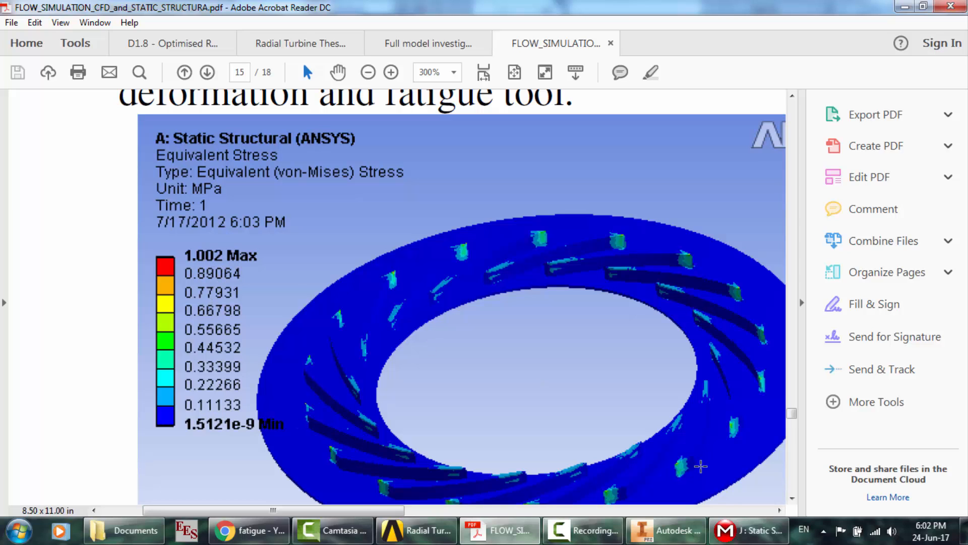
pyautogui.click(749, 530)
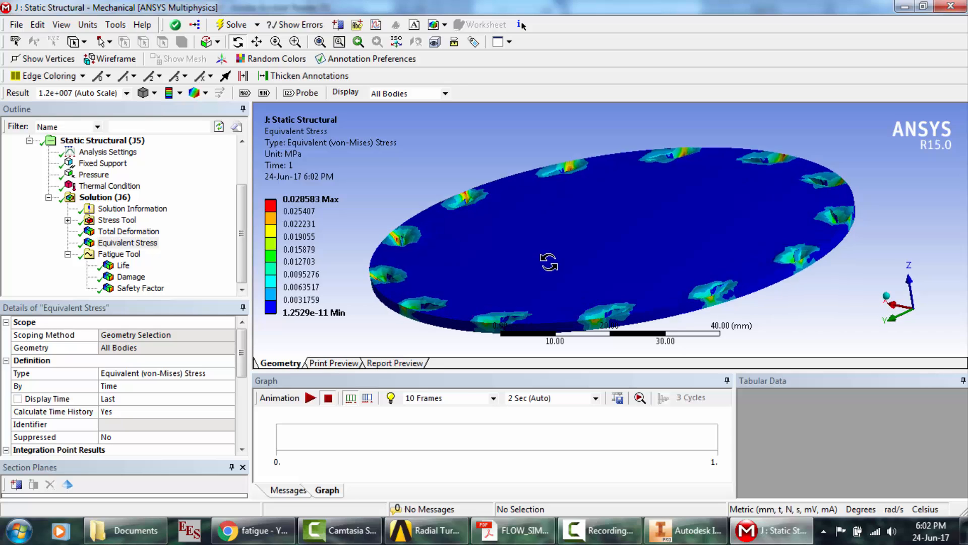
pyautogui.moveTo(549, 262); pyautogui.dragTo(541, 258)
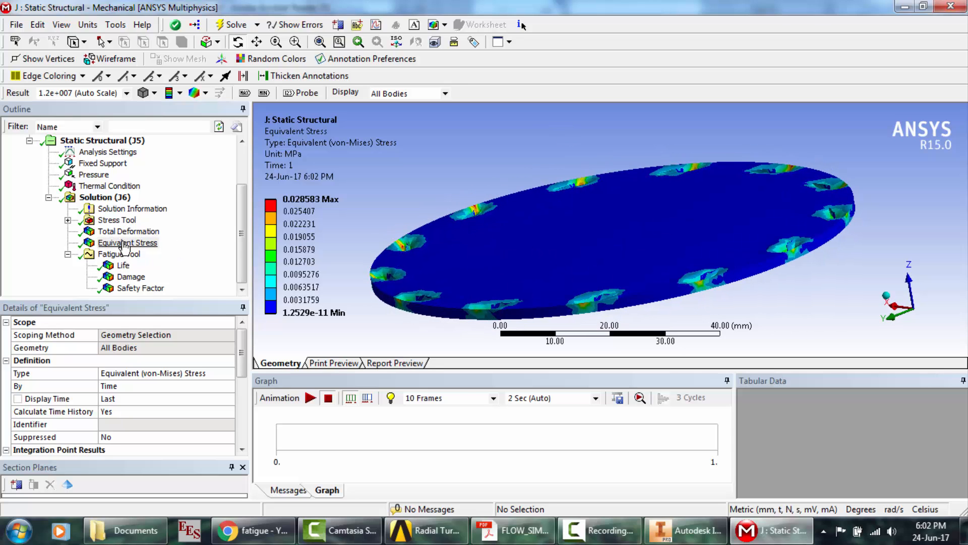
# - Display the fatigue Life result and compare it with the paper's Life and Damage figures in Acrobat Reader
pyautogui.click(123, 266)
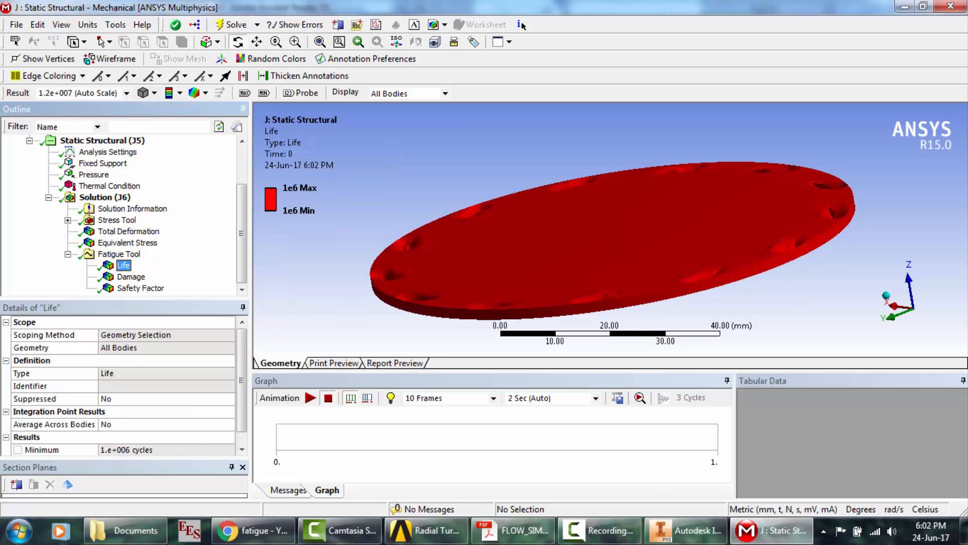
pyautogui.click(686, 533)
pyautogui.click(504, 533)
pyautogui.scroll(-1, 518, 342)
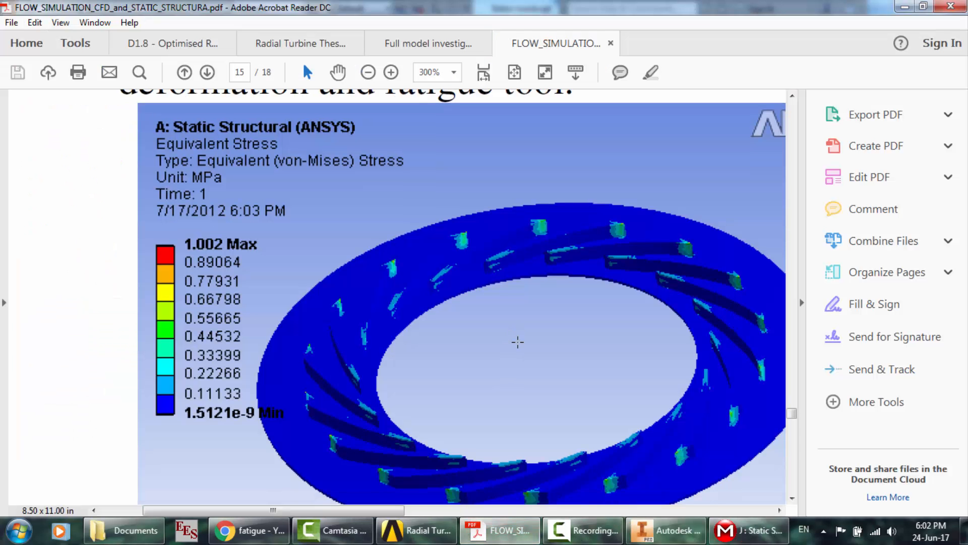
pyautogui.scroll(-10, 517, 342)
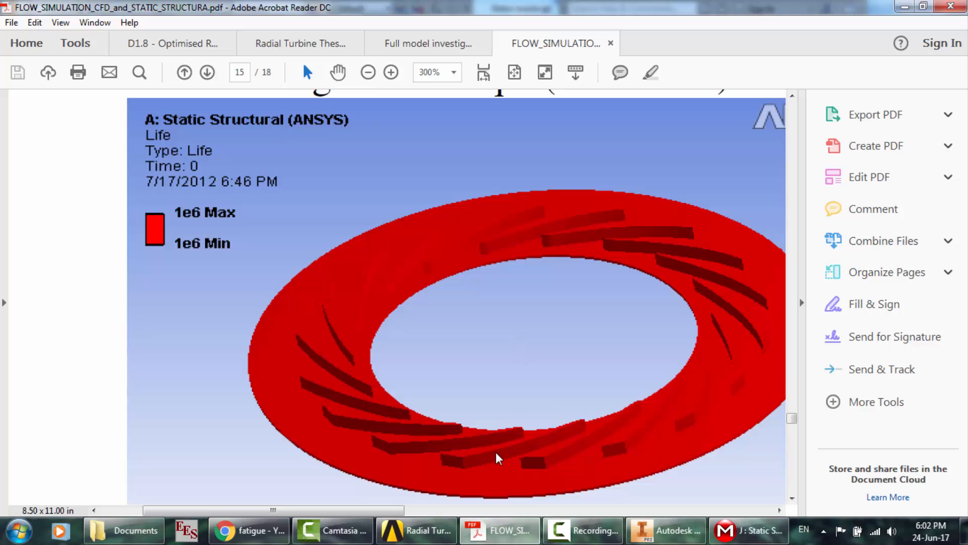
pyautogui.moveTo(391, 509); pyautogui.dragTo(523, 510)
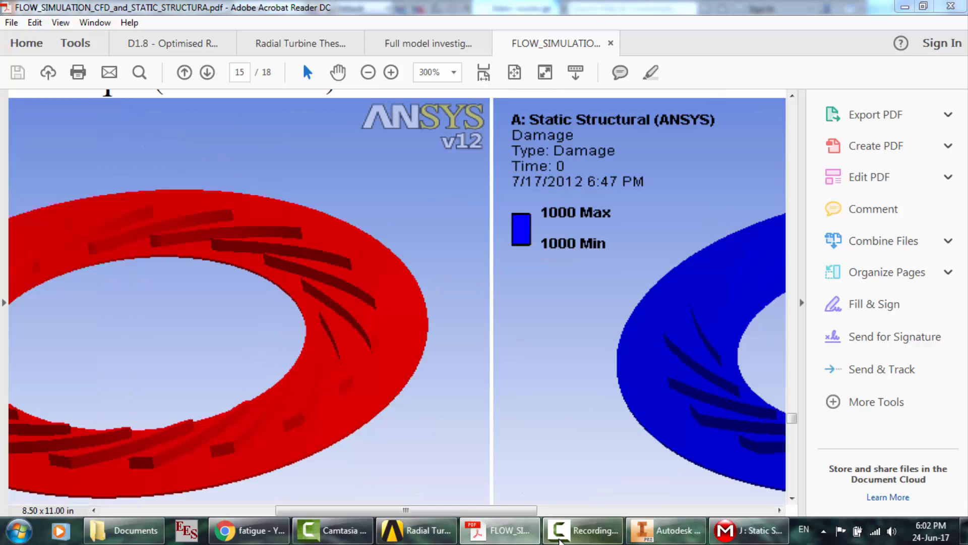
# - Open the Radial Turbine Thesis in Acrobat Reader and select the section 3.5 text about a single geometry created with DesignModeler
pyautogui.click(560, 534)
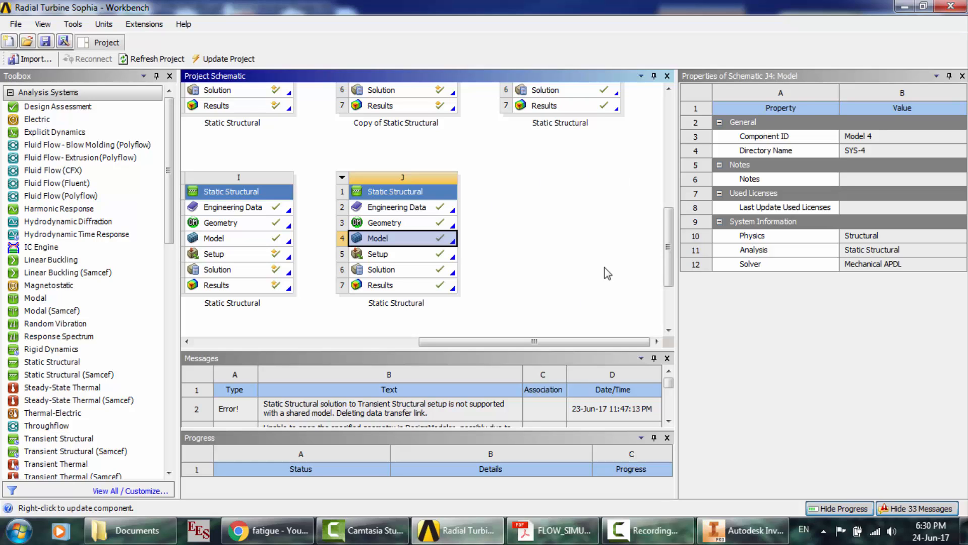
pyautogui.click(576, 527)
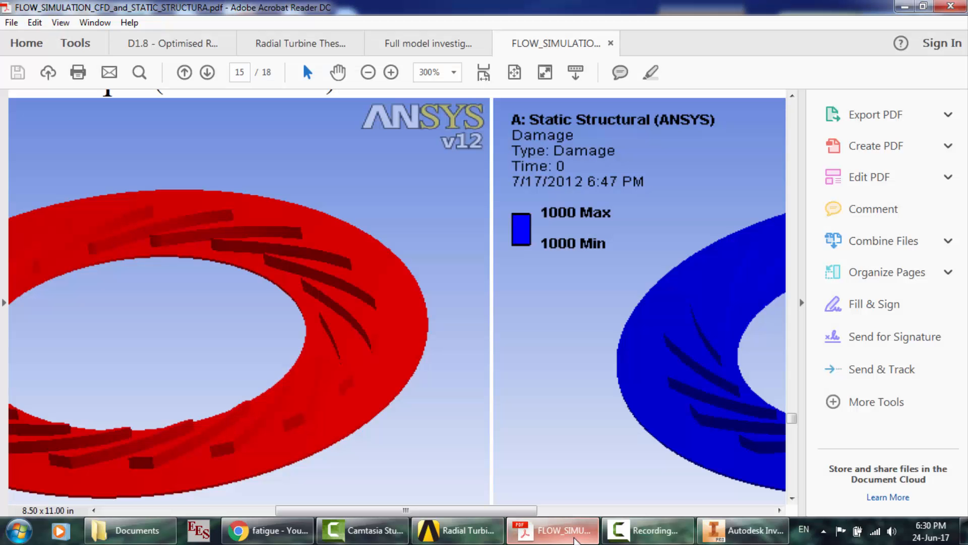
pyautogui.click(293, 42)
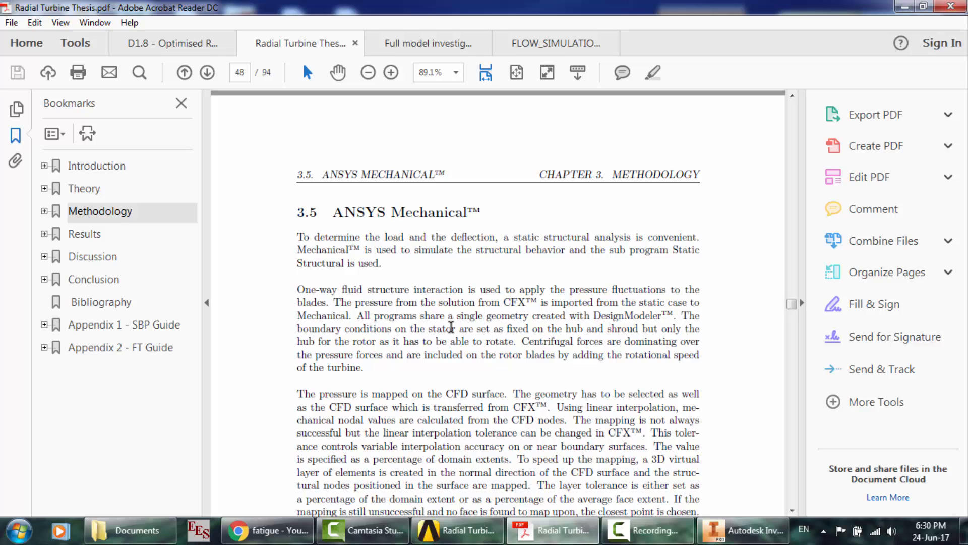
pyautogui.moveTo(444, 321); pyautogui.dragTo(673, 316)
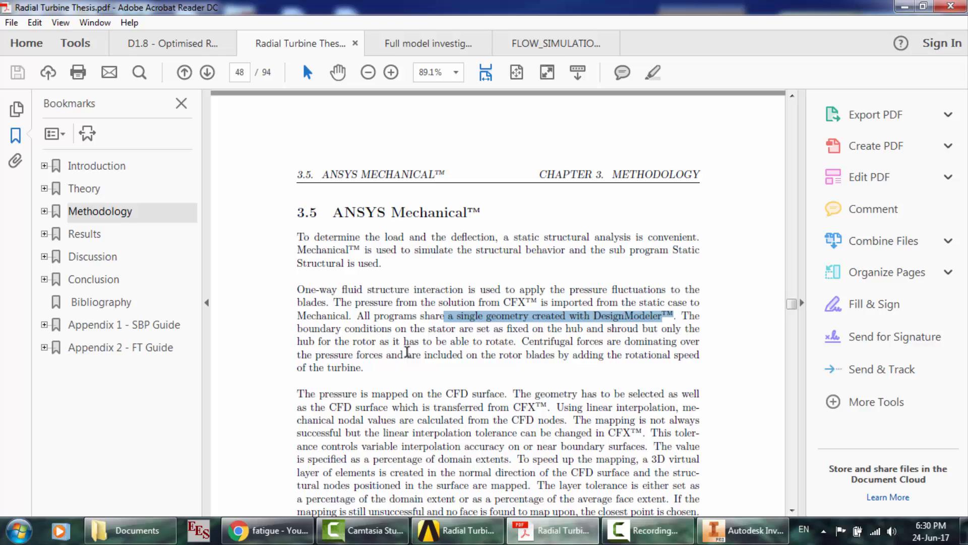
# - Read the section 3.5 passages on centrifugal forces and CFD pressure mapping, selecting the centrifugal forces sentence
pyautogui.doubleClick(524, 342)
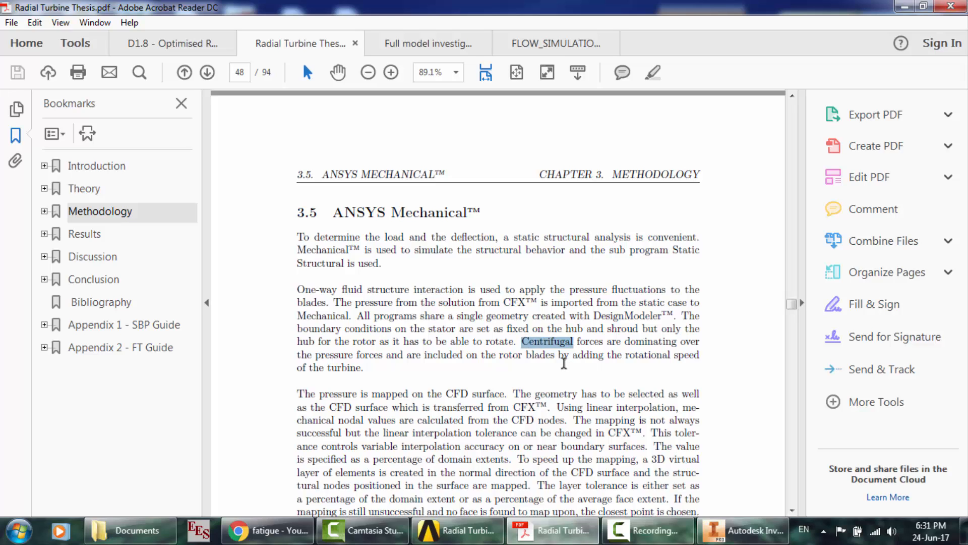
pyautogui.click(532, 296)
pyautogui.scroll(-1, 533, 296)
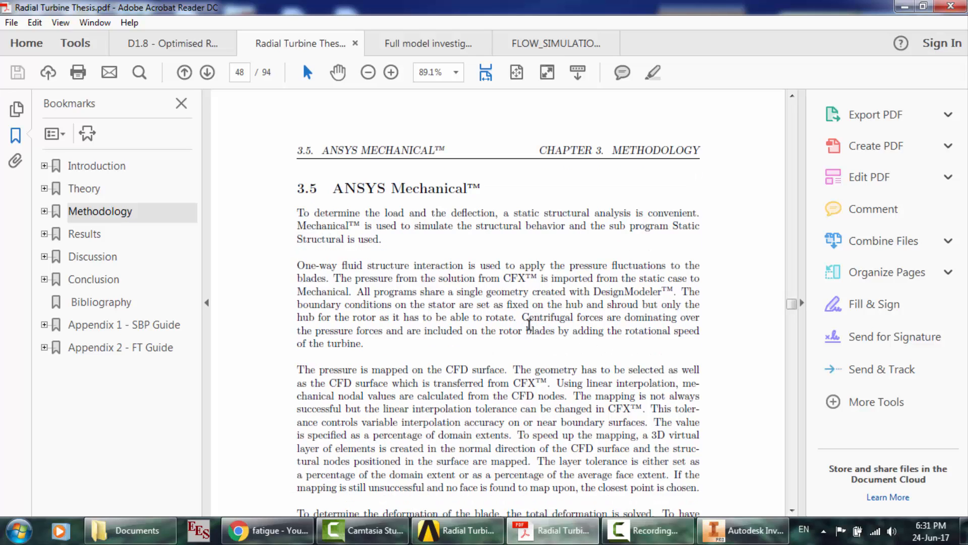
pyautogui.moveTo(527, 318); pyautogui.dragTo(375, 356)
pyautogui.scroll(-3, 376, 357)
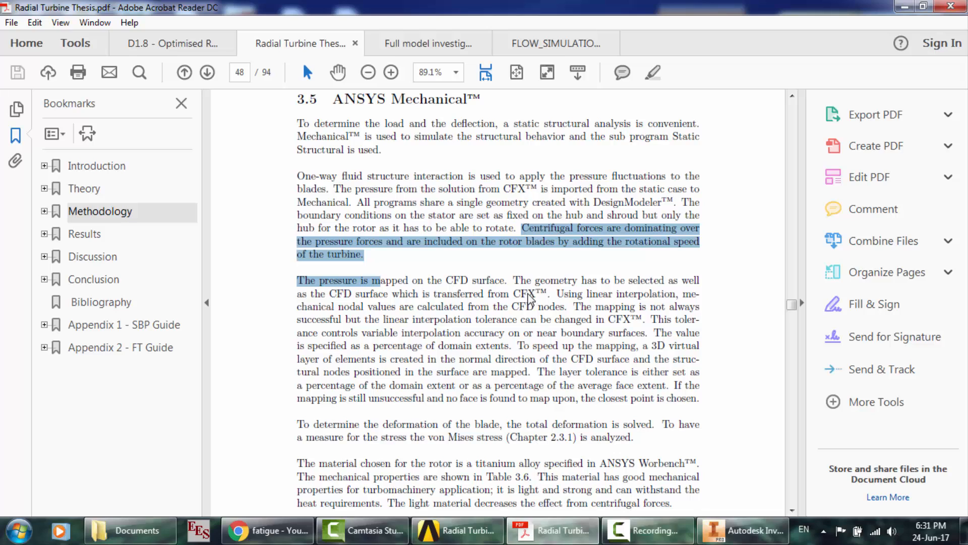
pyautogui.click(391, 272)
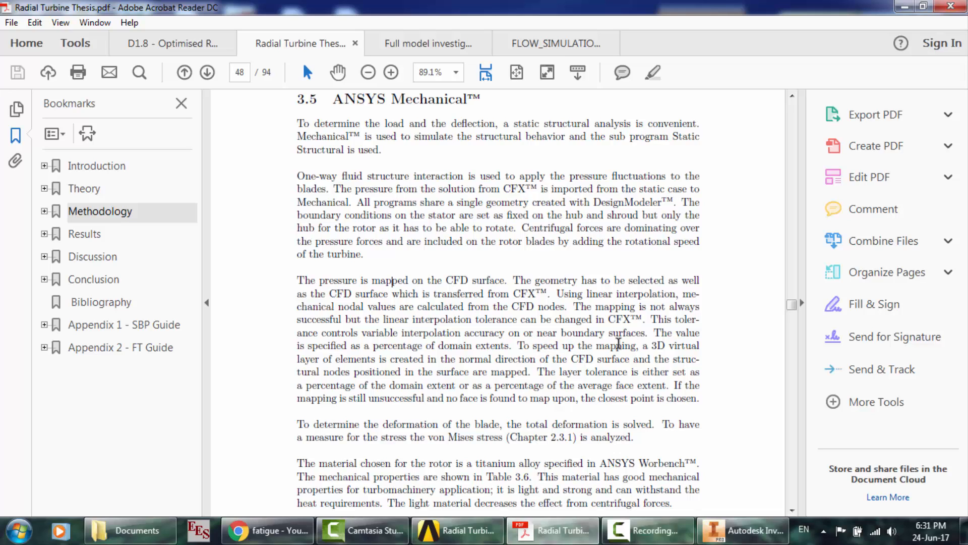
pyautogui.scroll(1, 545, 197)
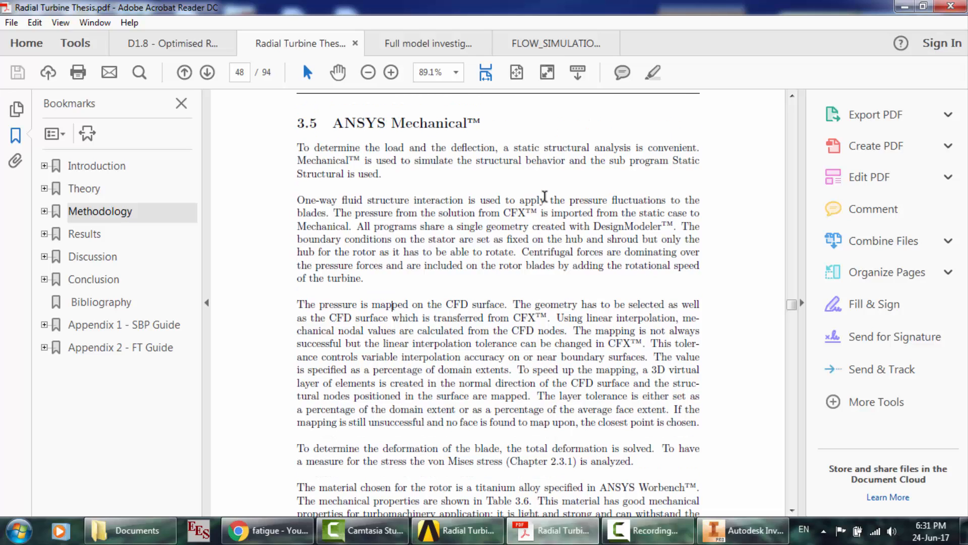
pyautogui.scroll(-2, 443, 261)
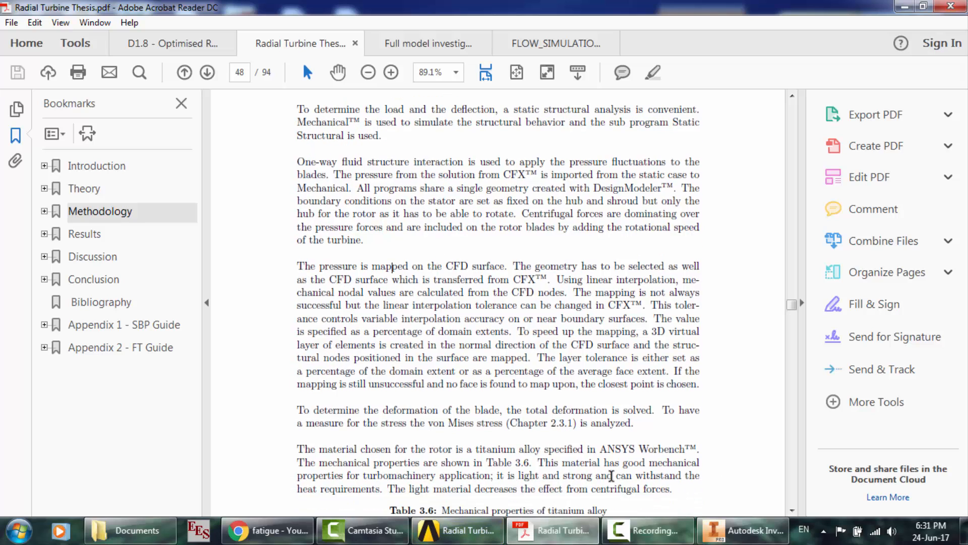
# - Check the static structural systems in the Workbench project schematic, and return to the thesis in Acrobat Reader
pyautogui.click(467, 528)
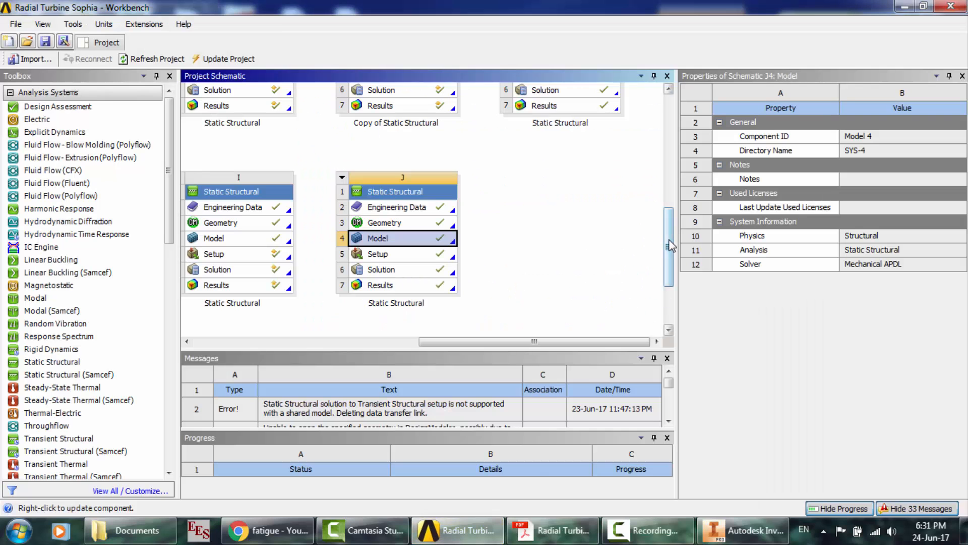
pyautogui.moveTo(670, 244); pyautogui.dragTo(666, 213)
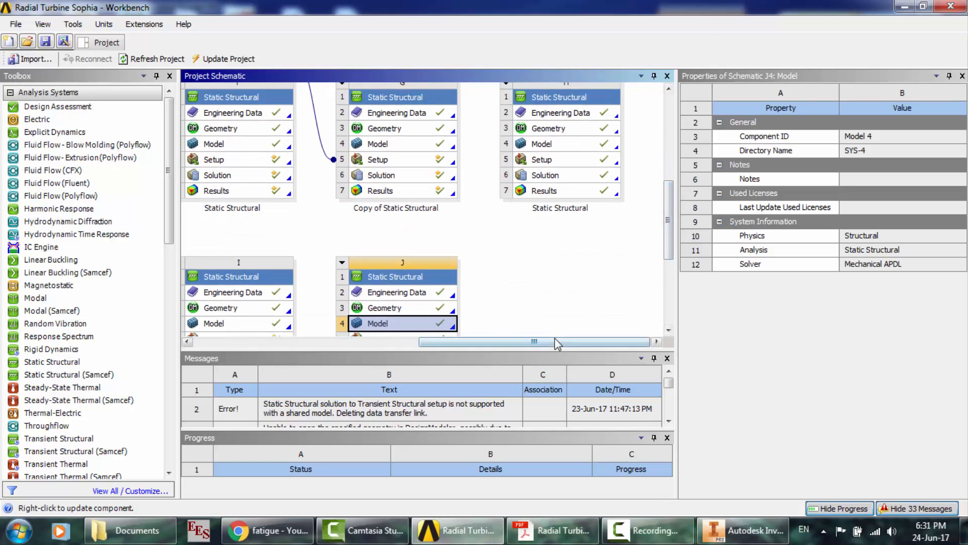
pyautogui.click(565, 531)
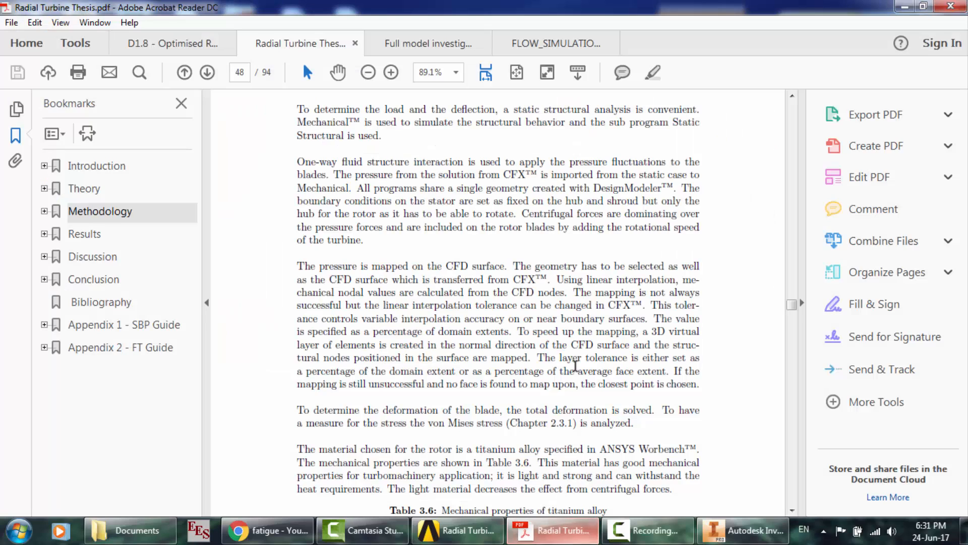
# - Return to the flow simulation paper and review its section 6.1 assumptions and 6.2 boundary conditions at 125% magnification
pyautogui.click(431, 44)
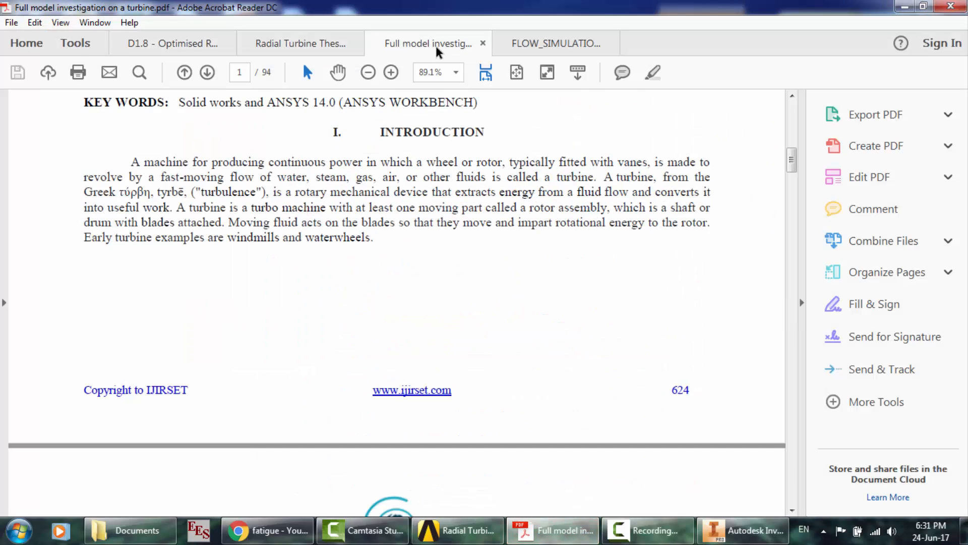
pyautogui.click(557, 50)
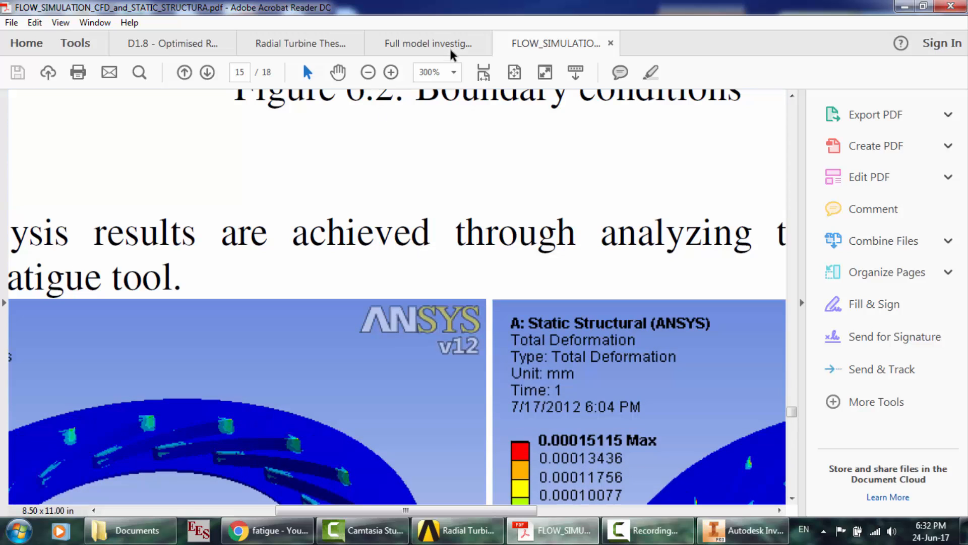
pyautogui.click(368, 72)
pyautogui.click(368, 72)
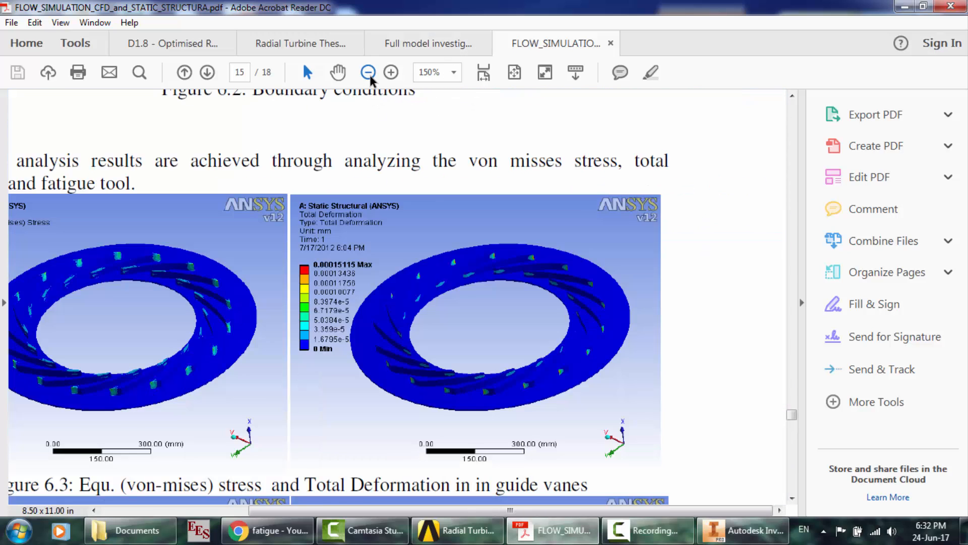
pyautogui.click(368, 72)
pyautogui.scroll(3, 324, 285)
pyautogui.scroll(10, 324, 285)
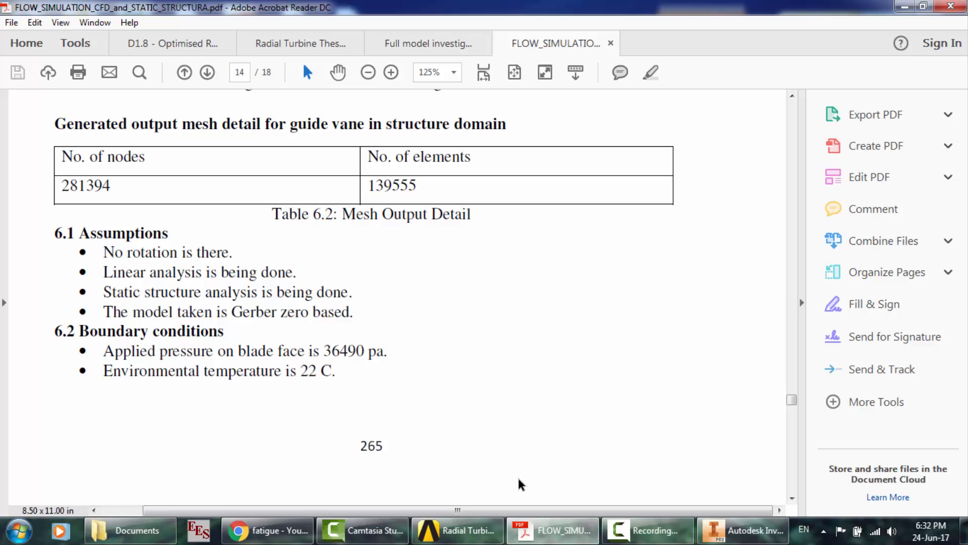
# - Switch to the Workbench project schematic and open the Results of the CFX system in CFD-Post
pyautogui.click(483, 539)
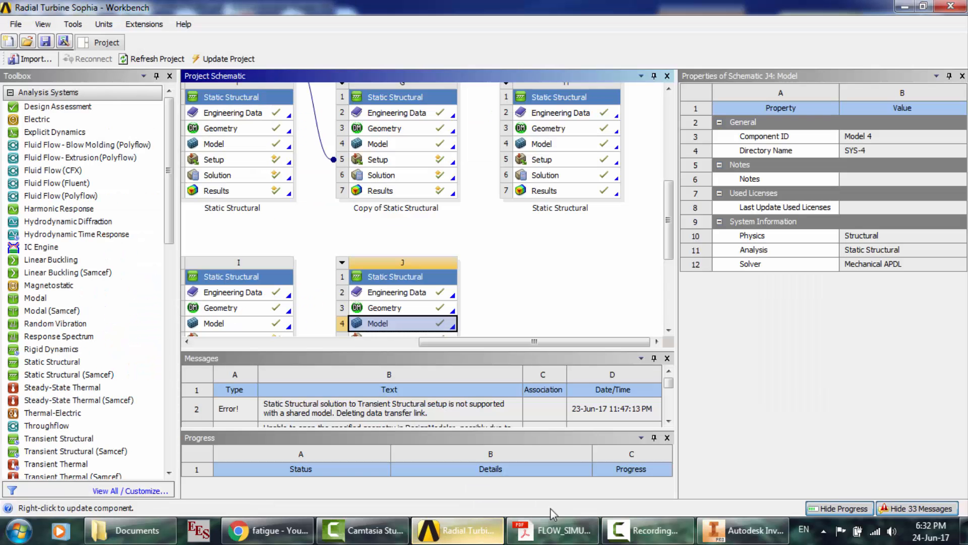
pyautogui.click(677, 222)
pyautogui.moveTo(669, 218); pyautogui.dragTo(658, 149)
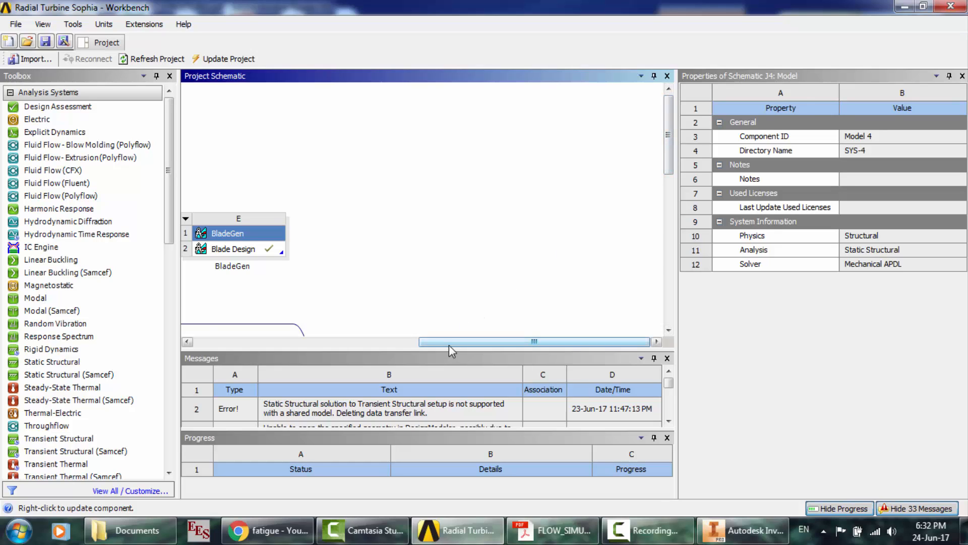
pyautogui.moveTo(449, 344); pyautogui.dragTo(343, 340)
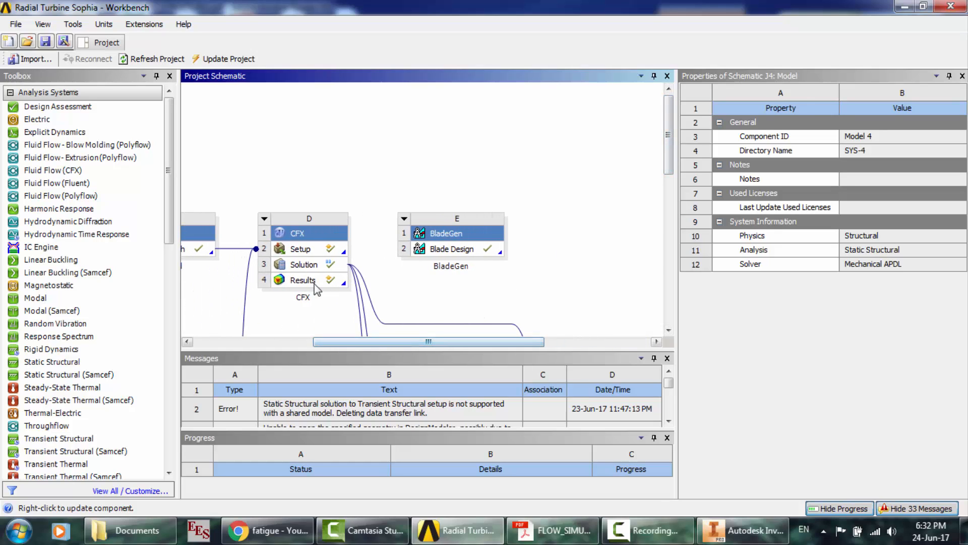
pyautogui.doubleClick(315, 280)
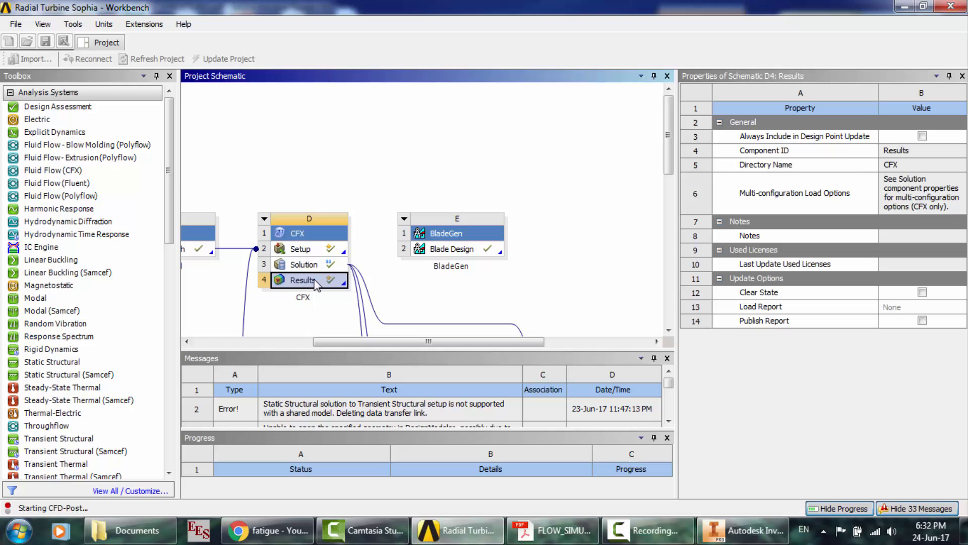
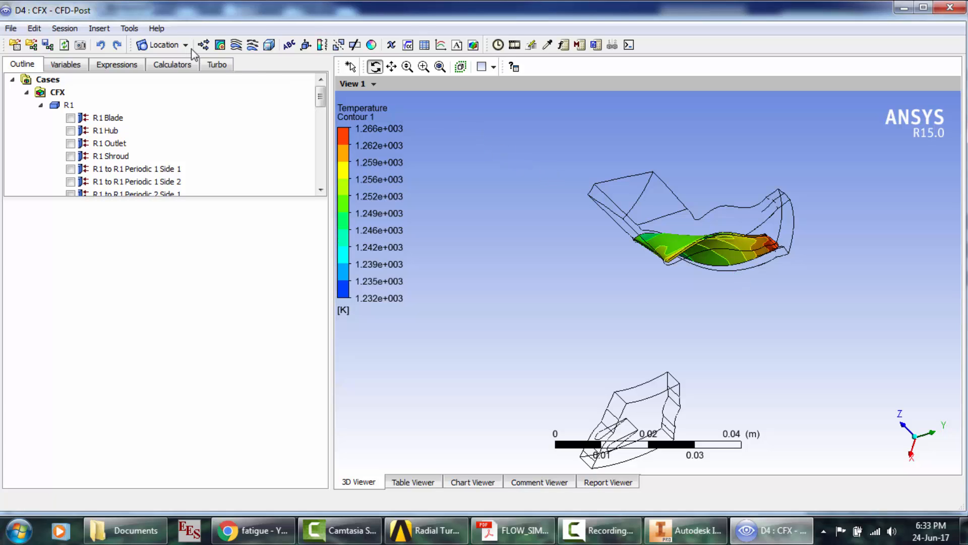
# - Change the plotted variable of Contour 1 on the R1 Blade to Pressure and apply it
pyautogui.click(251, 133)
pyautogui.scroll(-6, 250, 135)
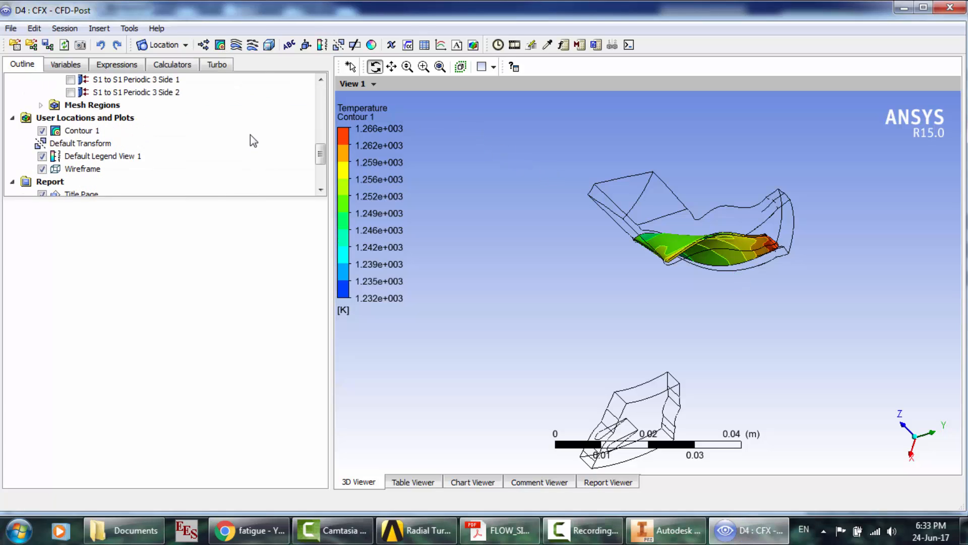
pyautogui.scroll(1, 250, 135)
pyautogui.click(92, 118)
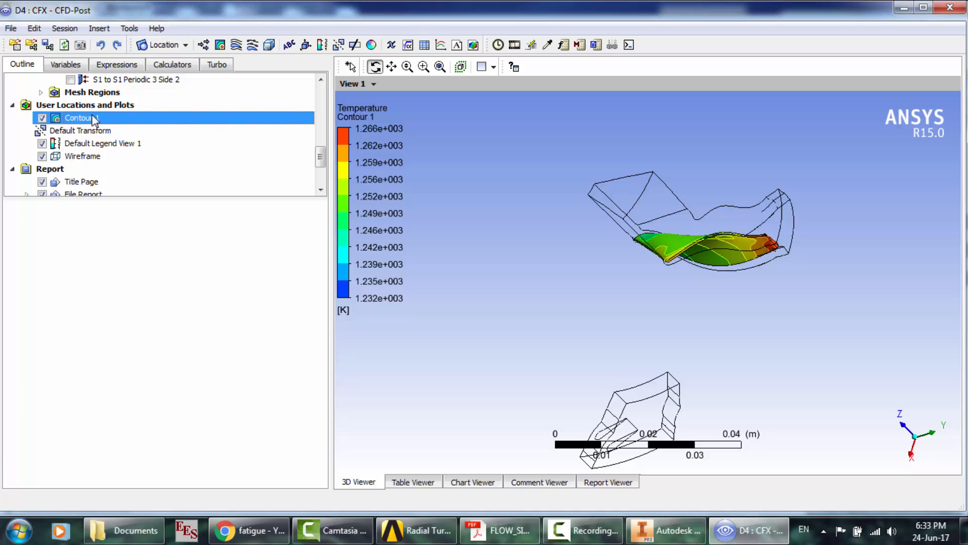
pyautogui.doubleClick(92, 118)
pyautogui.click(122, 292)
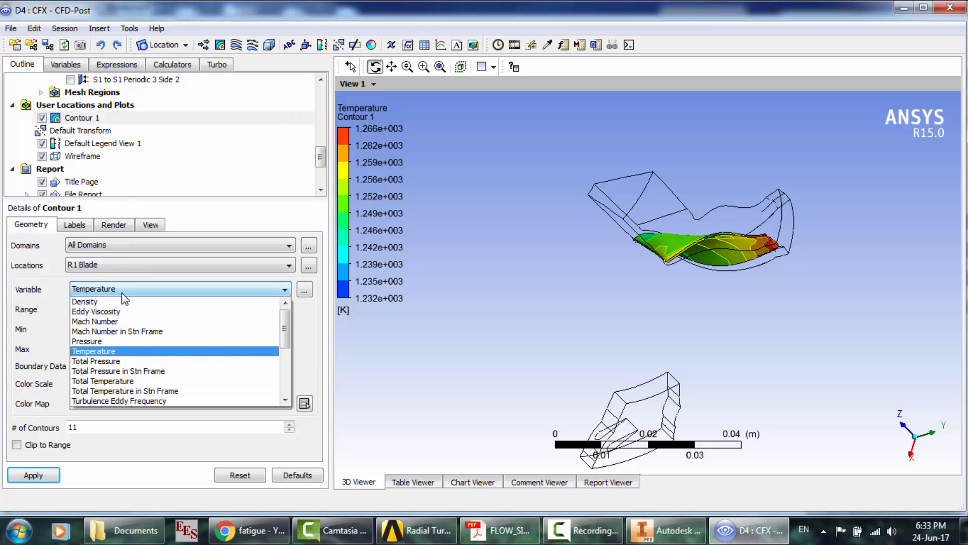
pyautogui.click(110, 341)
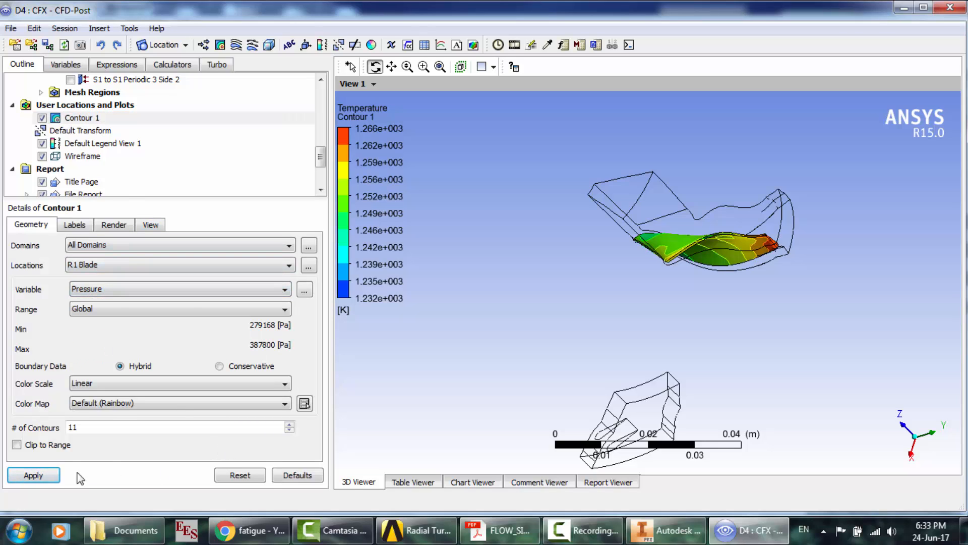
pyautogui.click(34, 476)
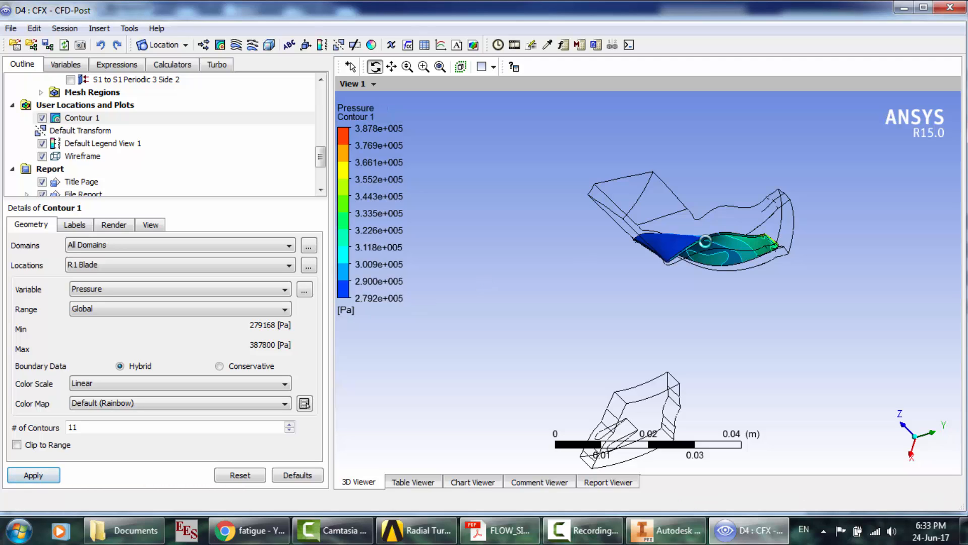
# - Inspect the pressure contour on the R1 Blade from several angles, and close CFD-Post
pyautogui.moveTo(705, 241); pyautogui.dragTo(670, 336)
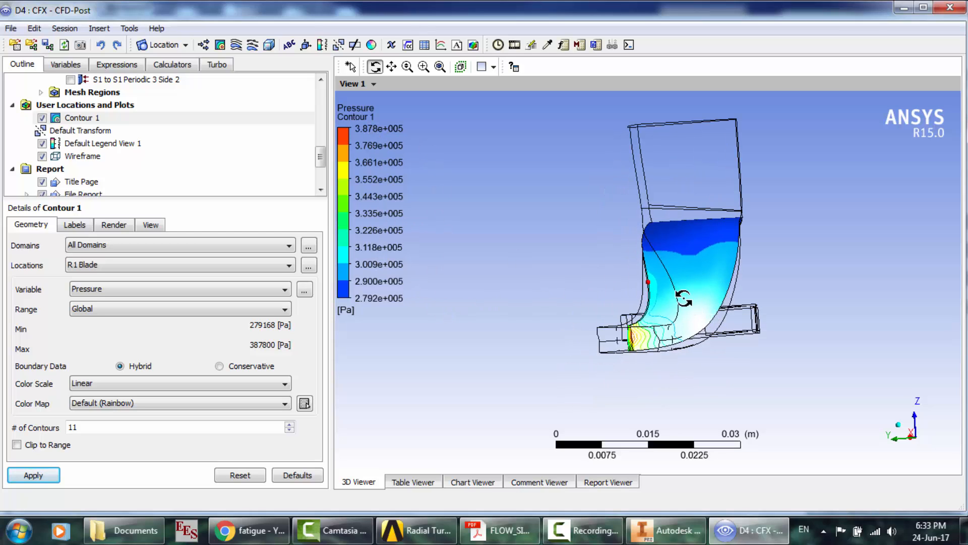
pyautogui.moveTo(705, 288); pyautogui.dragTo(634, 260)
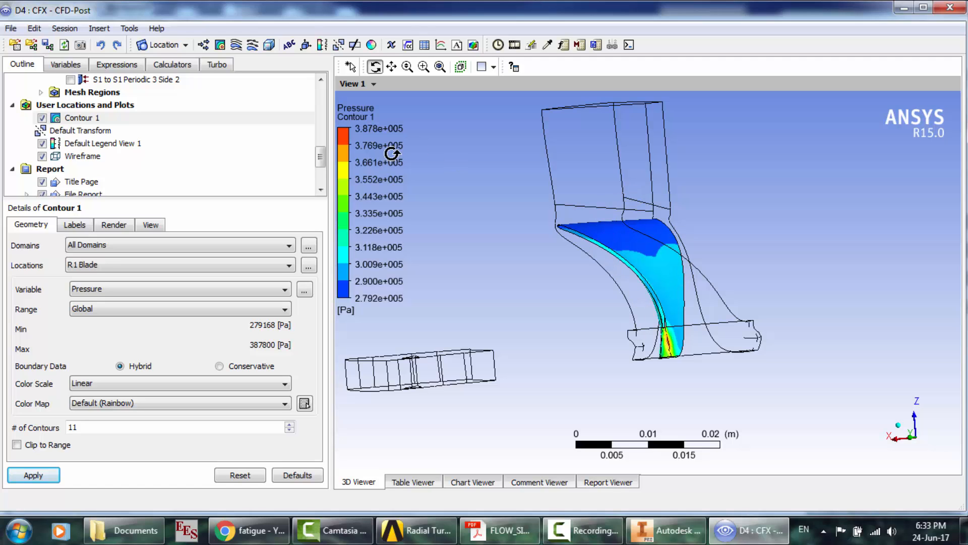
pyautogui.moveTo(663, 299); pyautogui.dragTo(634, 304)
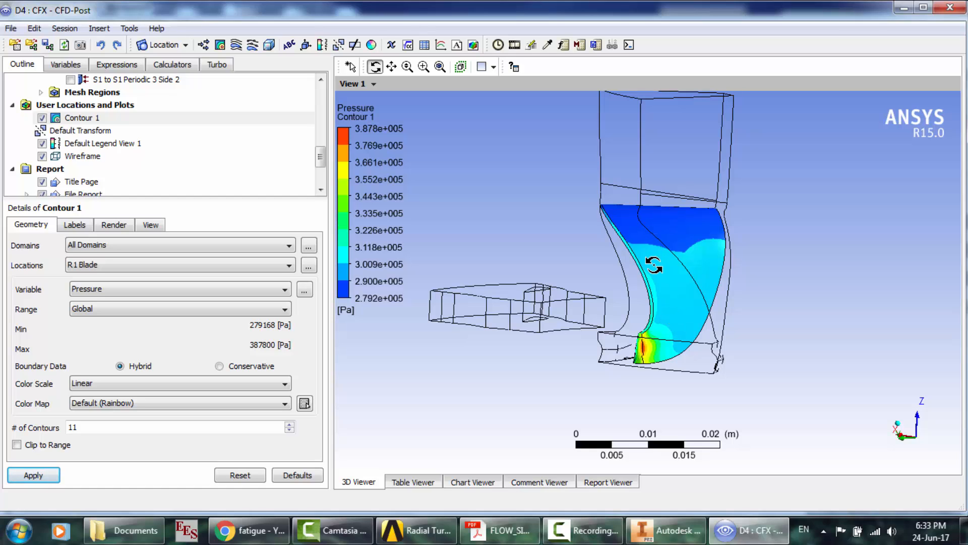
pyautogui.moveTo(654, 264); pyautogui.dragTo(679, 260)
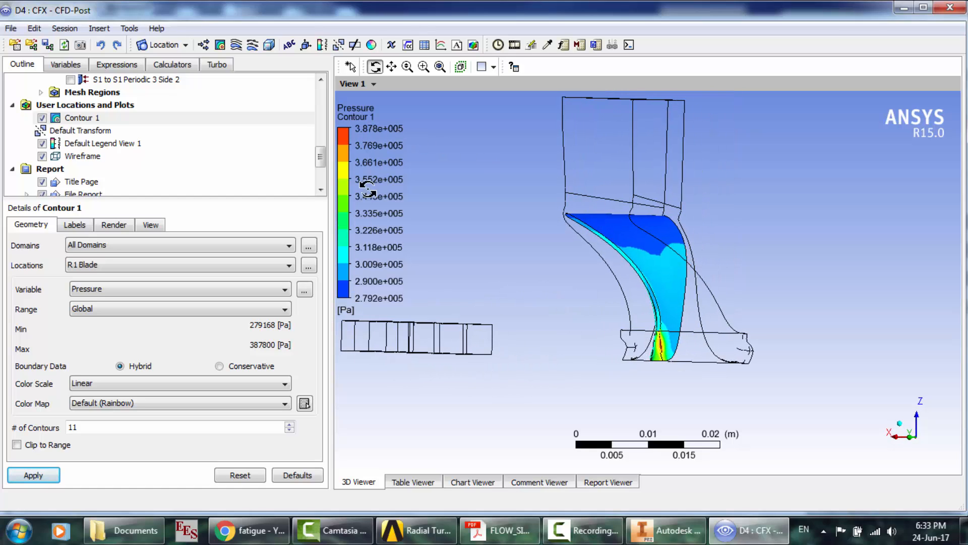
pyautogui.moveTo(639, 316); pyautogui.dragTo(672, 297)
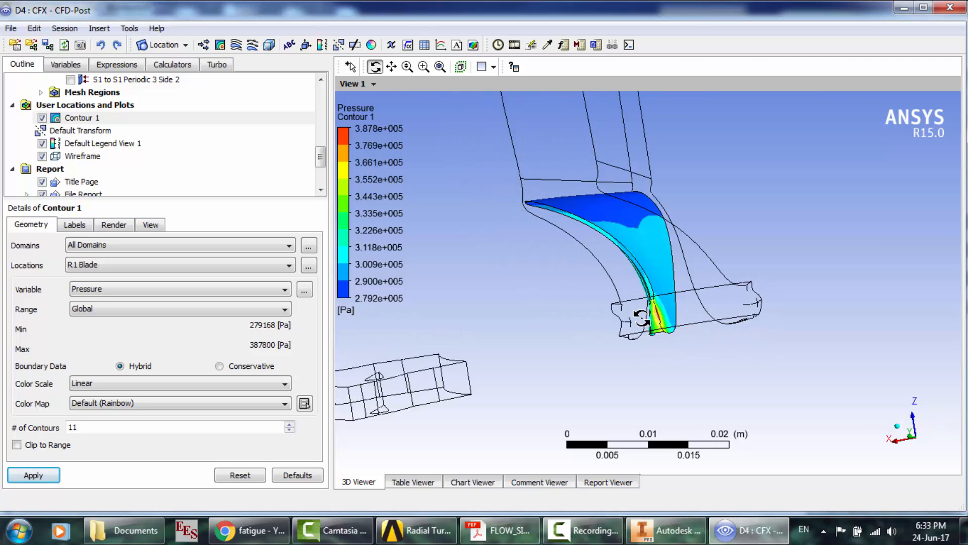
pyautogui.click(951, 9)
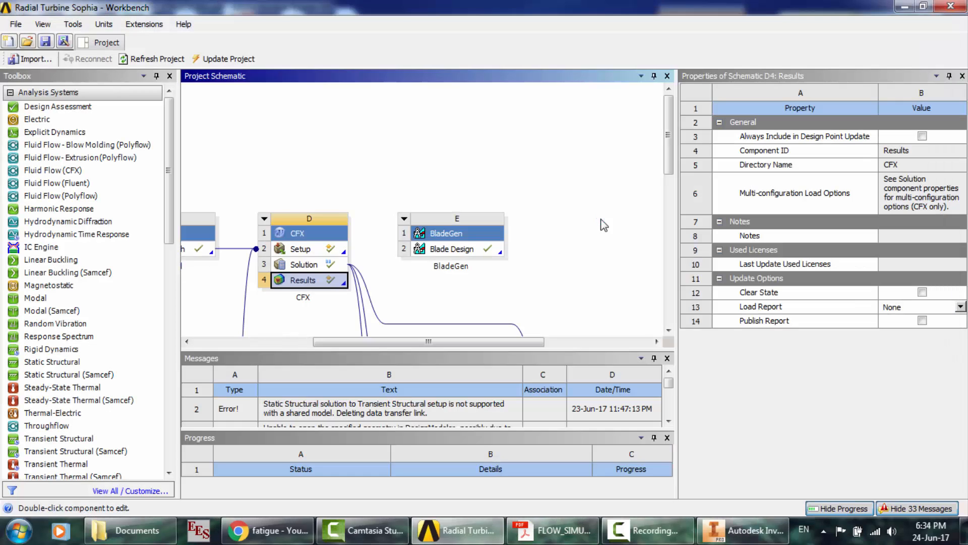
# - Add a standalone Static Structural system beside the BladeGen system and open its geometry in DesignModeler
pyautogui.moveTo(83, 363); pyautogui.dragTo(617, 262)
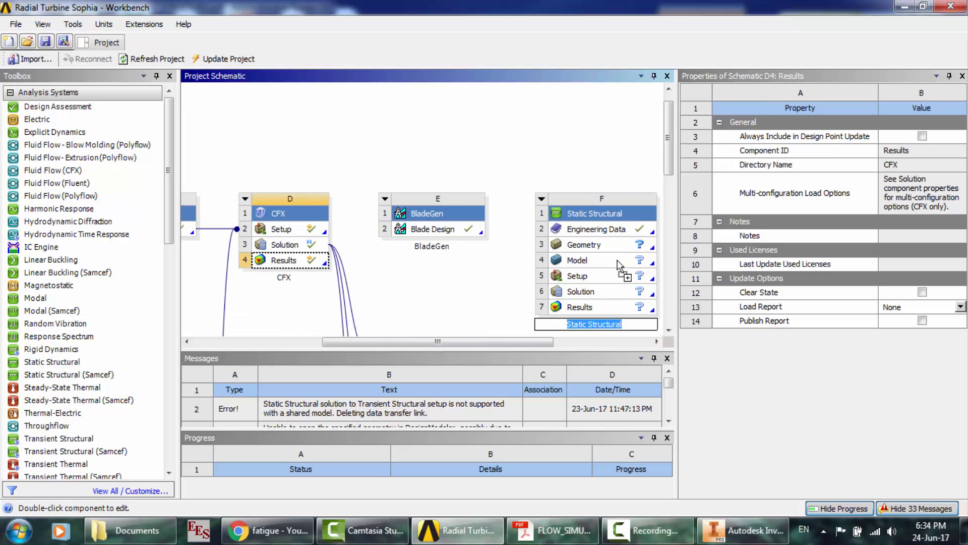
pyautogui.doubleClick(600, 247)
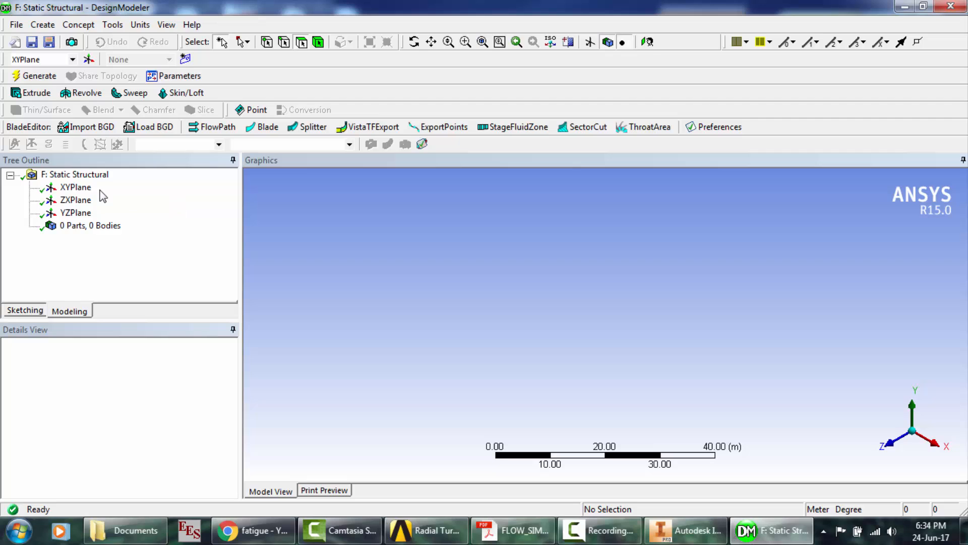
# - Import Geom.x_t from the Desktop on the XYPlane with Line Bodies set to Yes, generate it and close DesignModeler
pyautogui.click(76, 187)
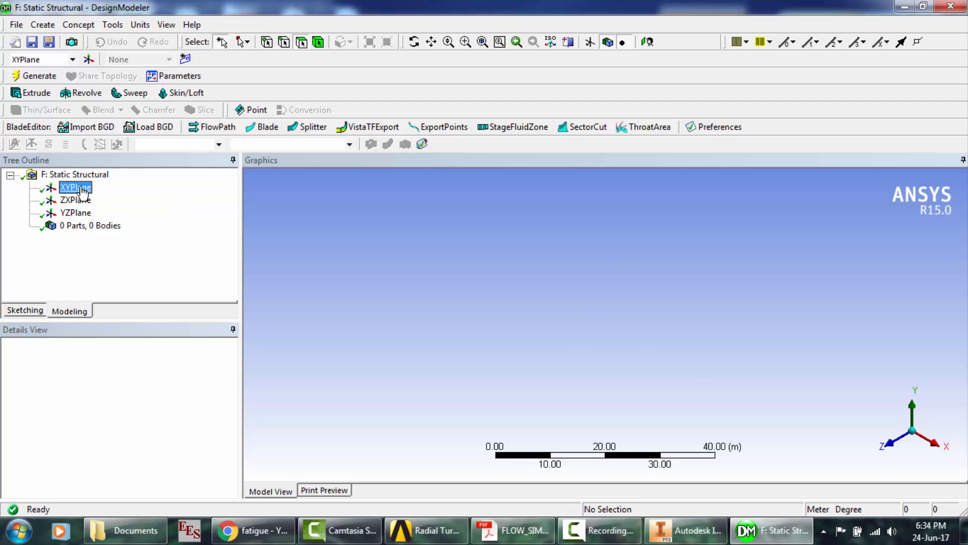
pyautogui.click(17, 25)
pyautogui.click(66, 131)
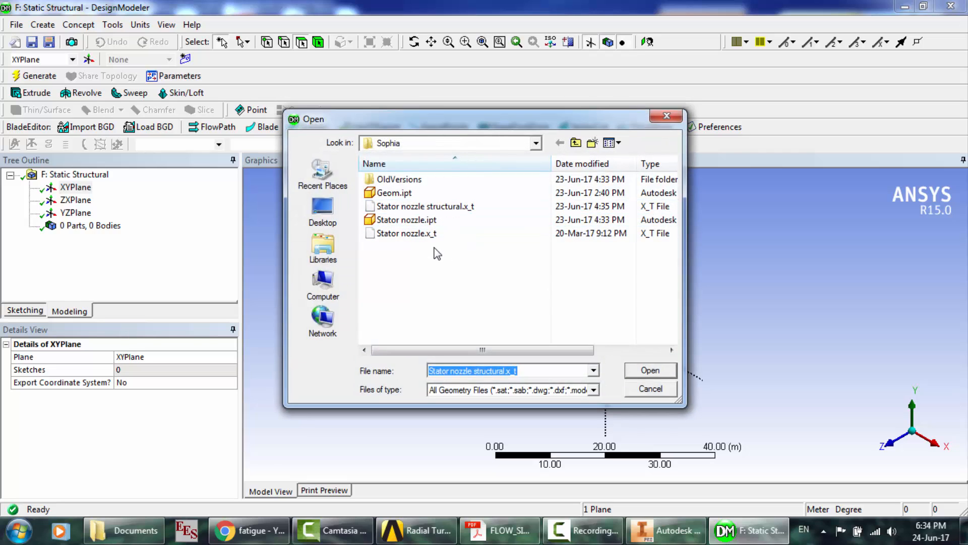
pyautogui.click(317, 209)
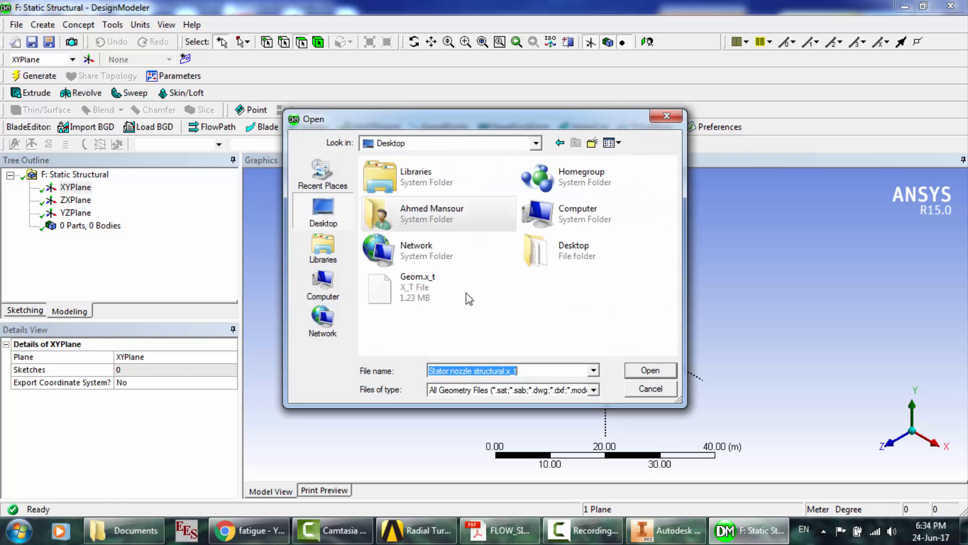
pyautogui.doubleClick(403, 290)
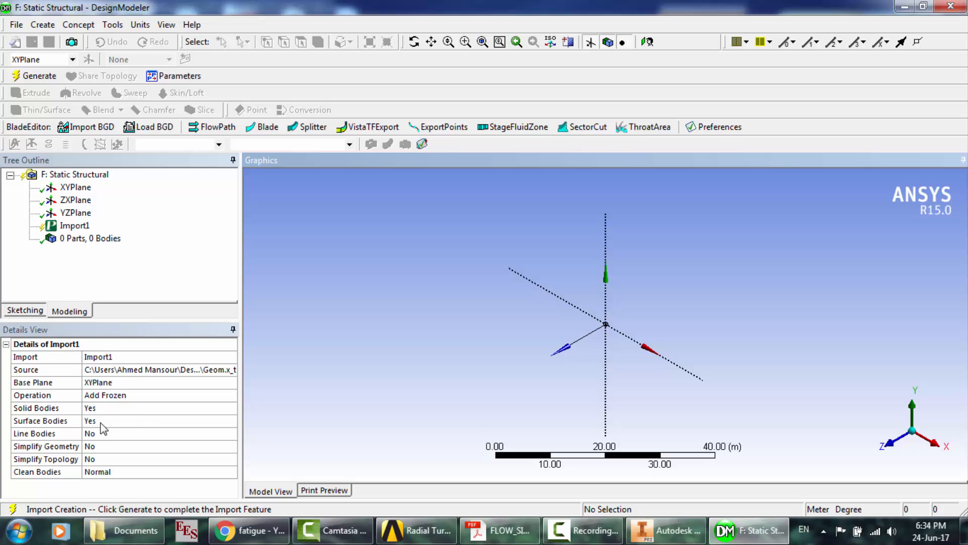
pyautogui.click(97, 432)
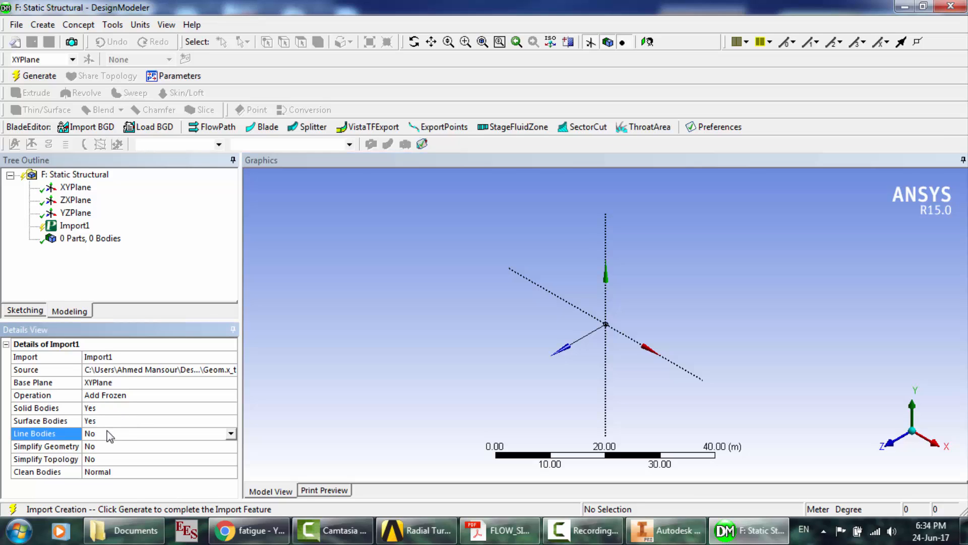
pyautogui.click(107, 432)
pyautogui.click(38, 76)
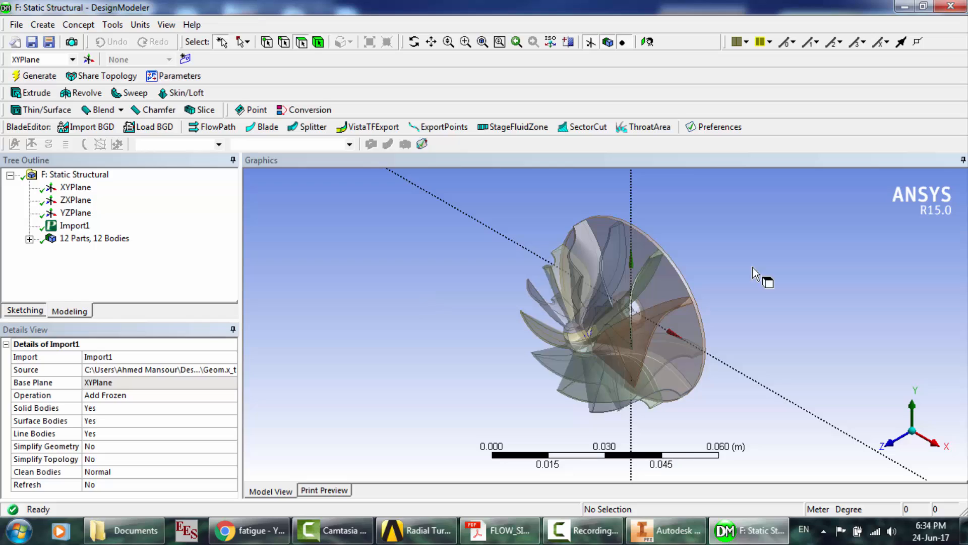
pyautogui.click(954, 5)
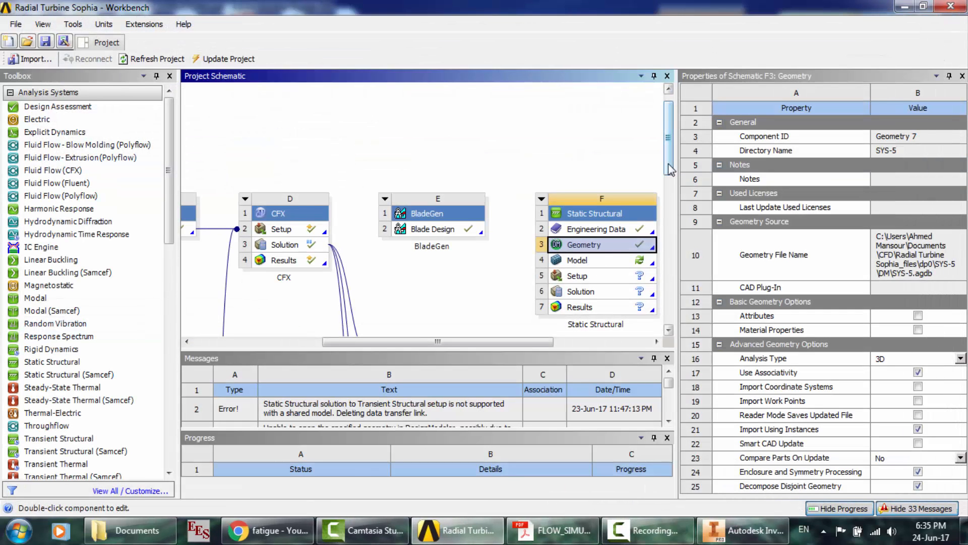
# - Link the CFX Solution to the new Static Structural system's Setup, and open its Model in Mechanical
pyautogui.click(288, 250)
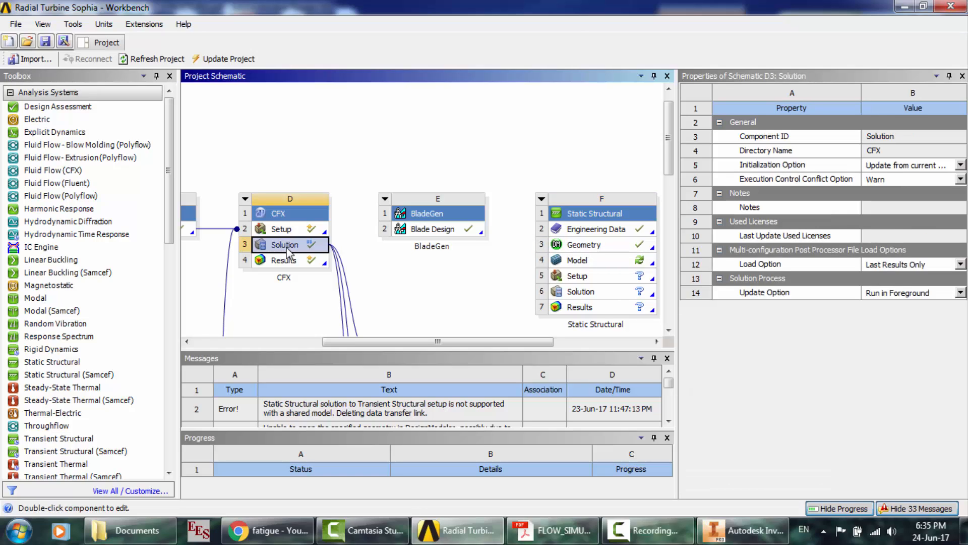
pyautogui.moveTo(289, 252); pyautogui.dragTo(579, 277)
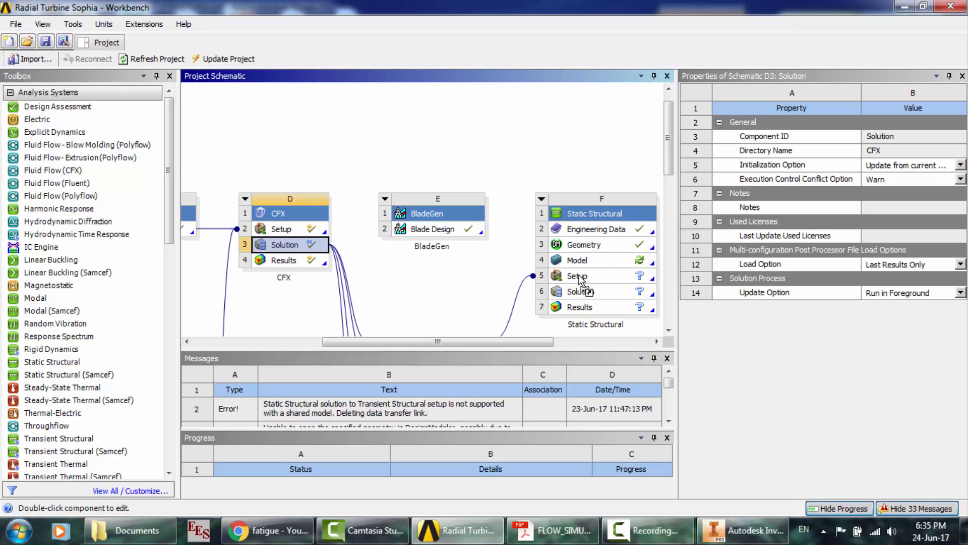
pyautogui.doubleClick(600, 261)
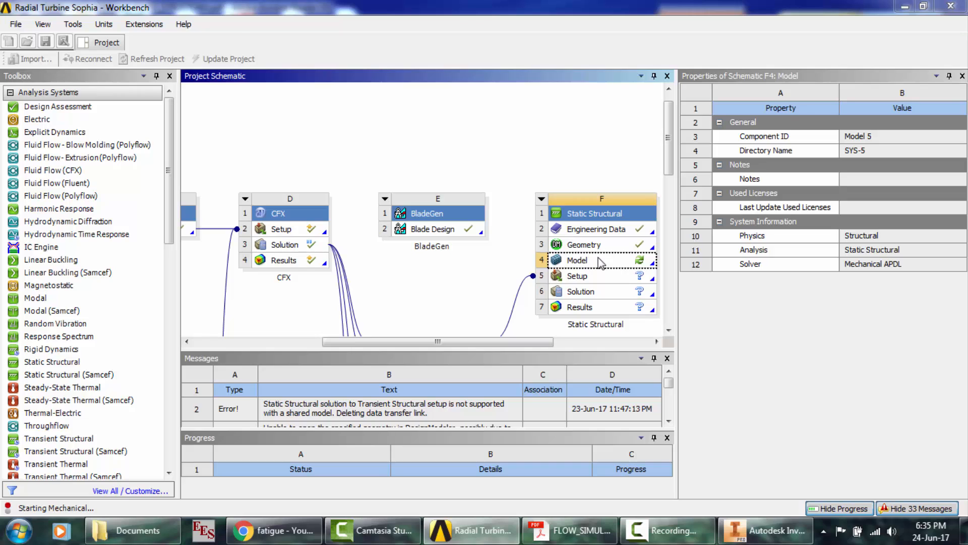
pyautogui.click(286, 529)
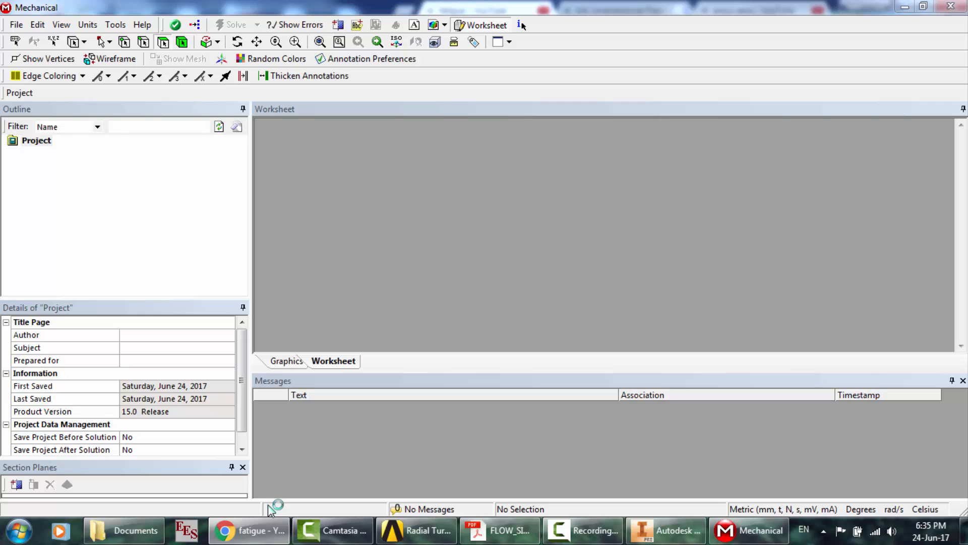
pyautogui.moveTo(264, 537)
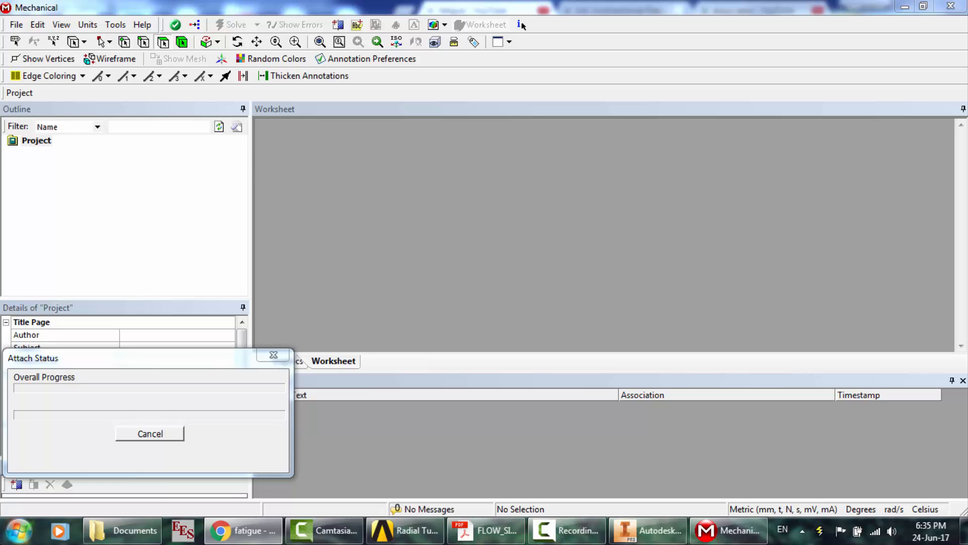
pyautogui.click(20, 530)
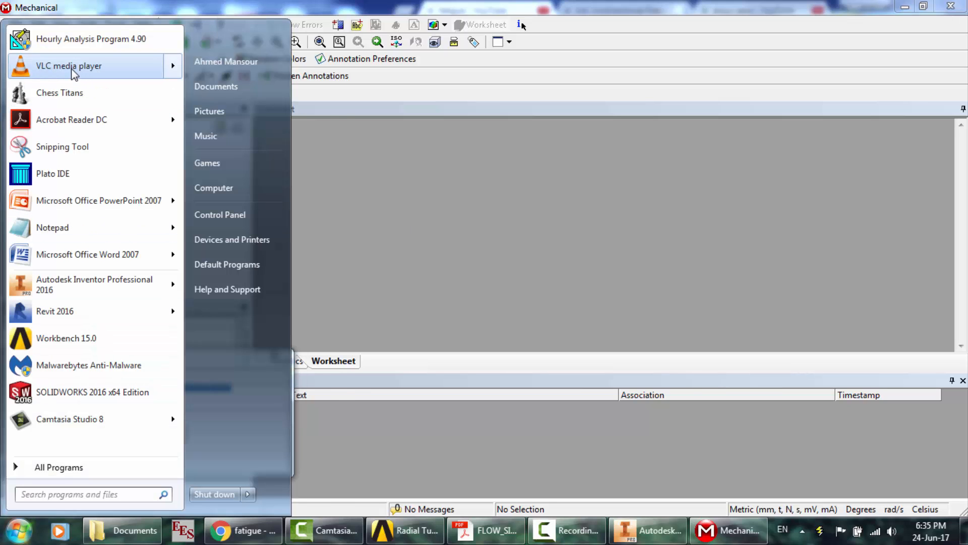
pyautogui.moveTo(74, 73)
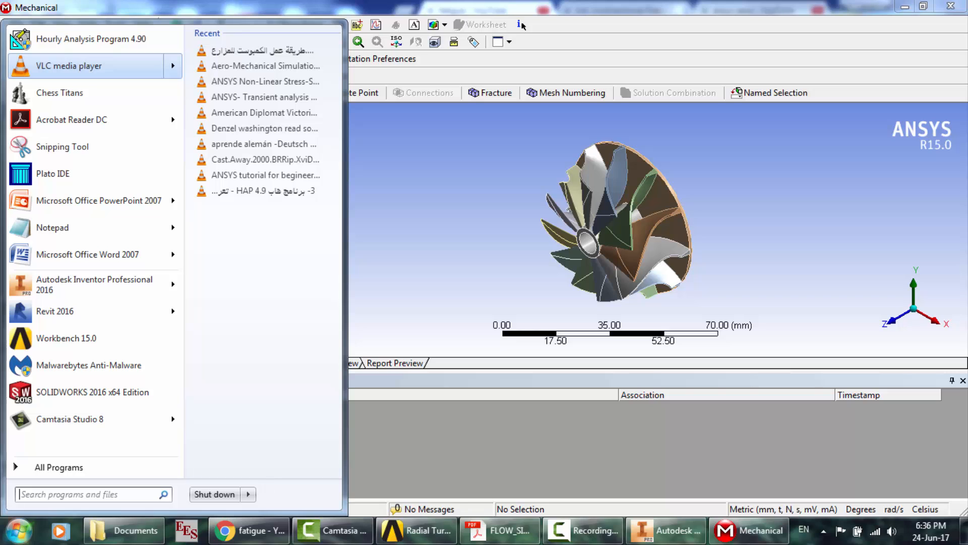
# - Switch to the YouTube page in Chrome, search for "non linear stress ansys" and look through the resulting tutorial videos
pyautogui.click(263, 538)
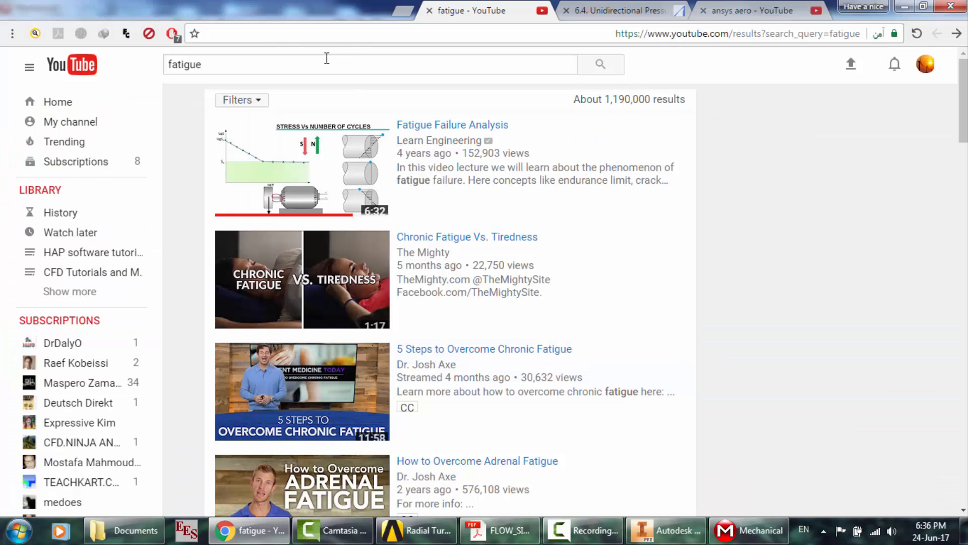
pyautogui.moveTo(300, 61); pyautogui.dragTo(165, 61)
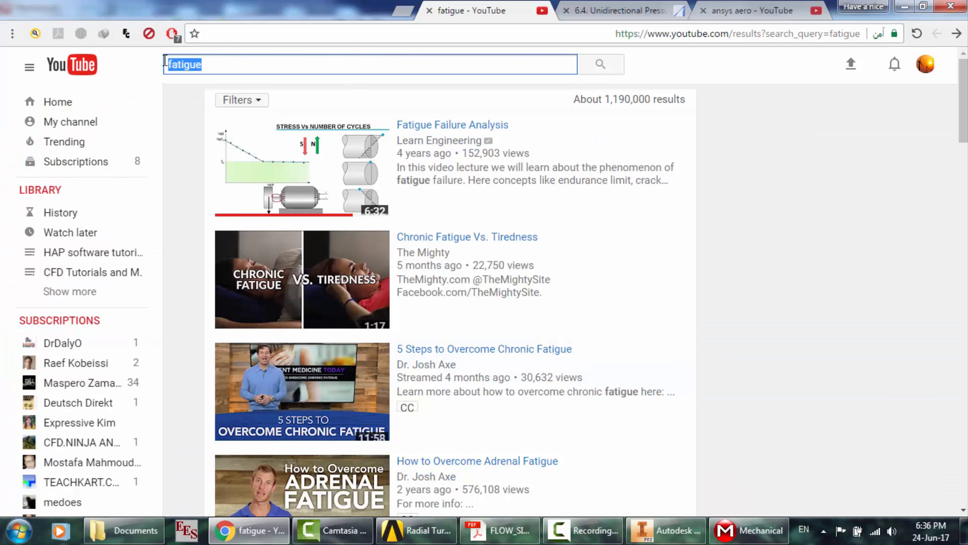
pyautogui.write('non li')
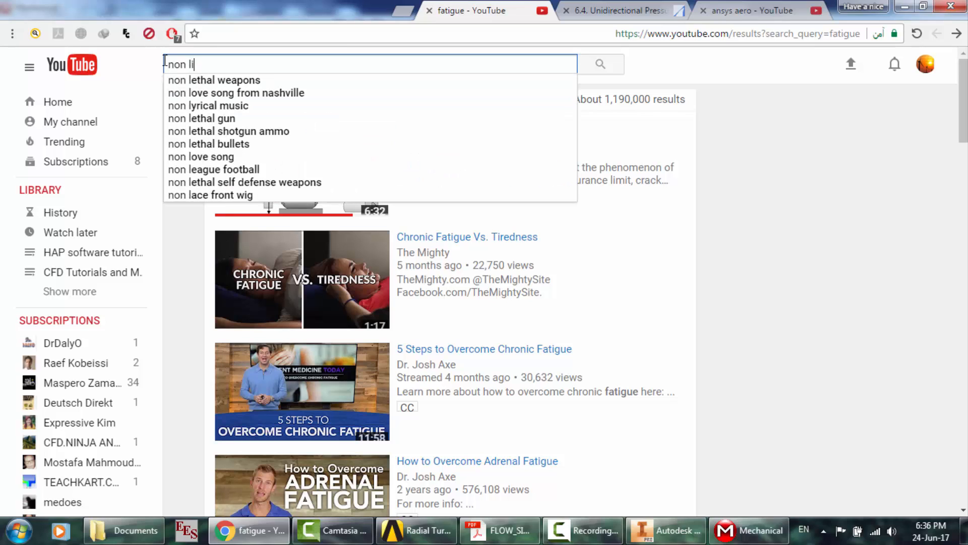
pyautogui.write('near stre')
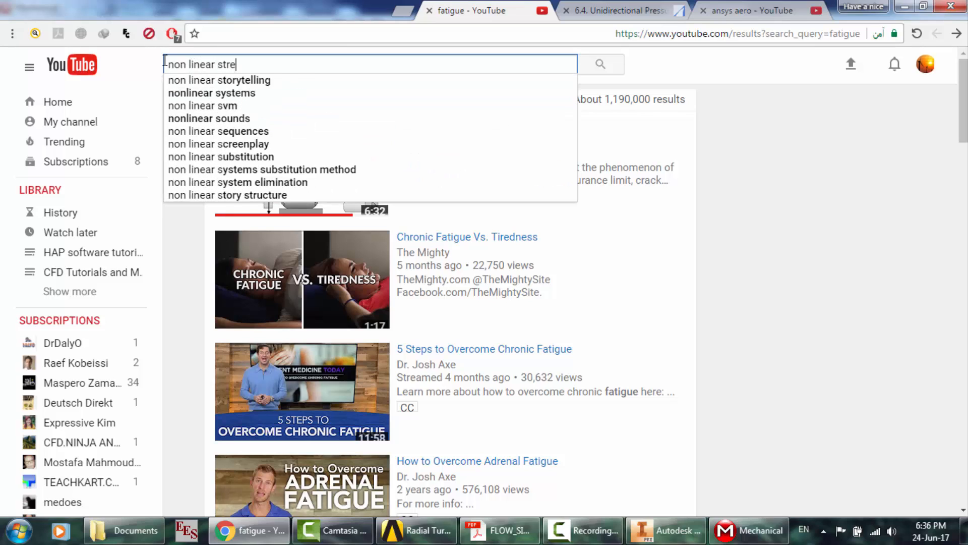
pyautogui.write('ss ansys')
pyautogui.press('Return')
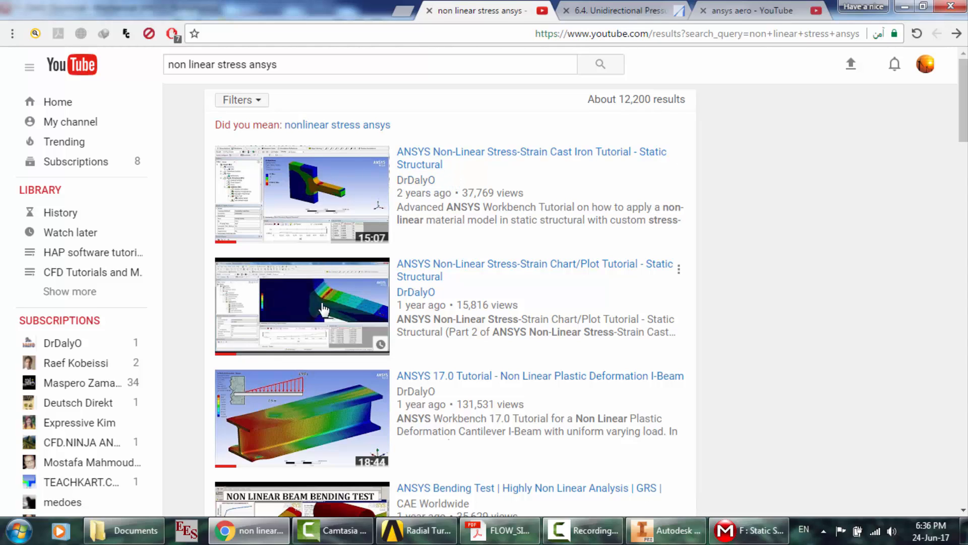
pyautogui.scroll(-2, 394, 288)
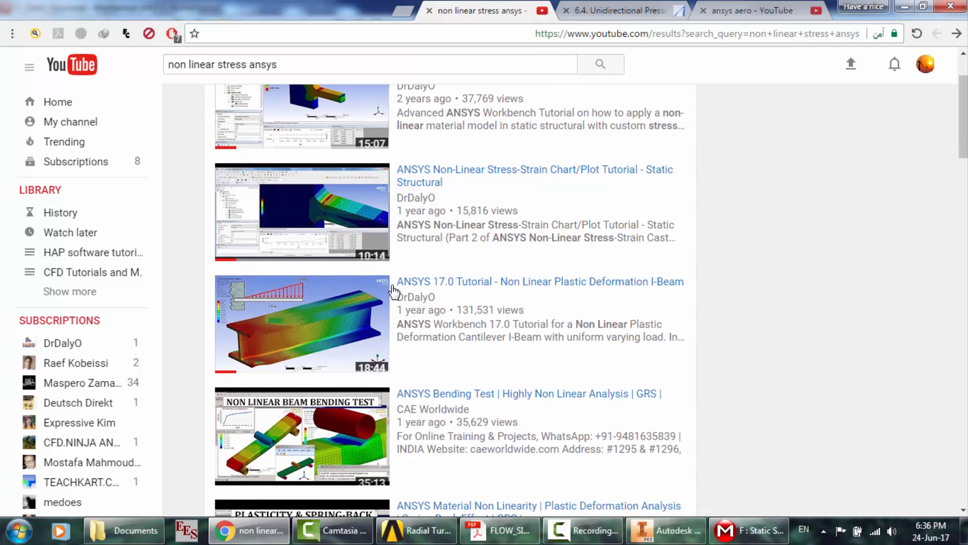
pyautogui.scroll(2, 394, 291)
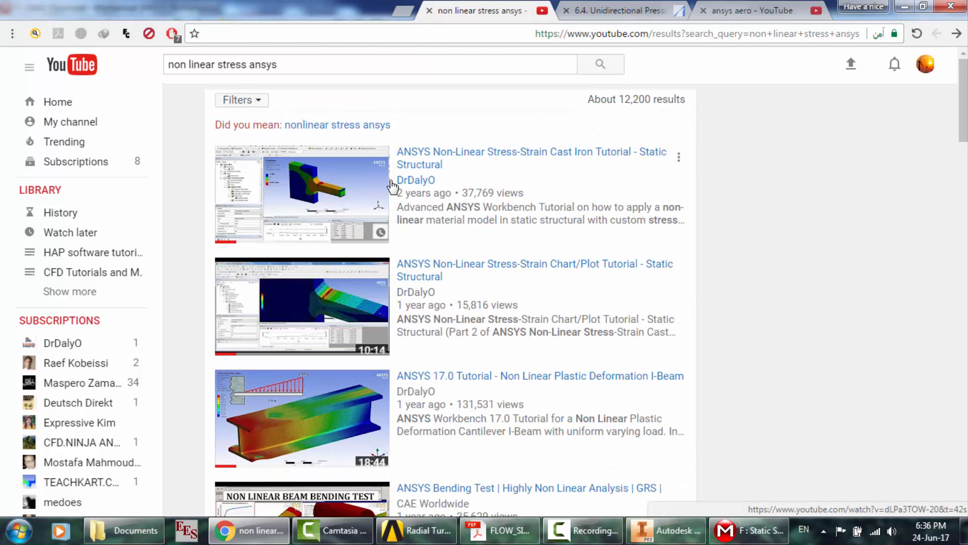
pyautogui.scroll(-9, 333, 190)
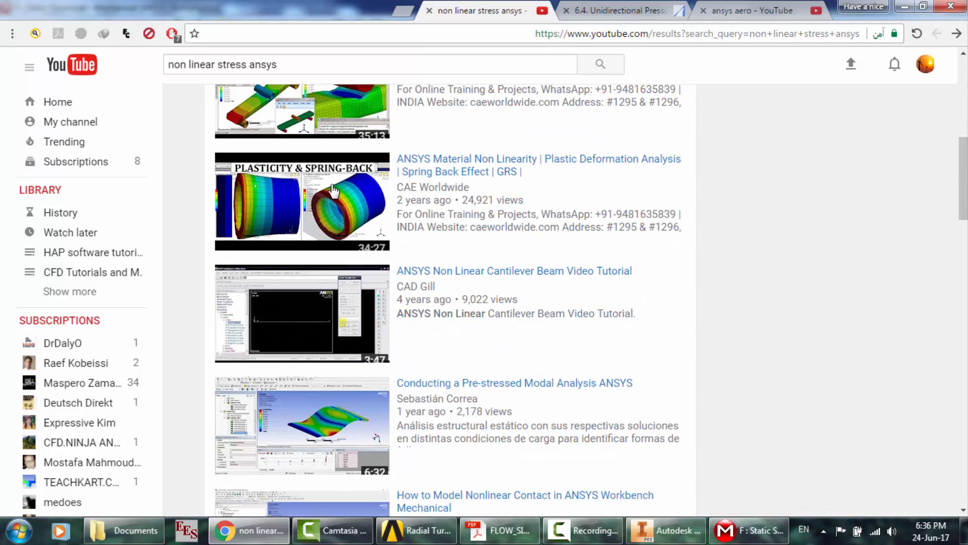
pyautogui.scroll(9, 332, 191)
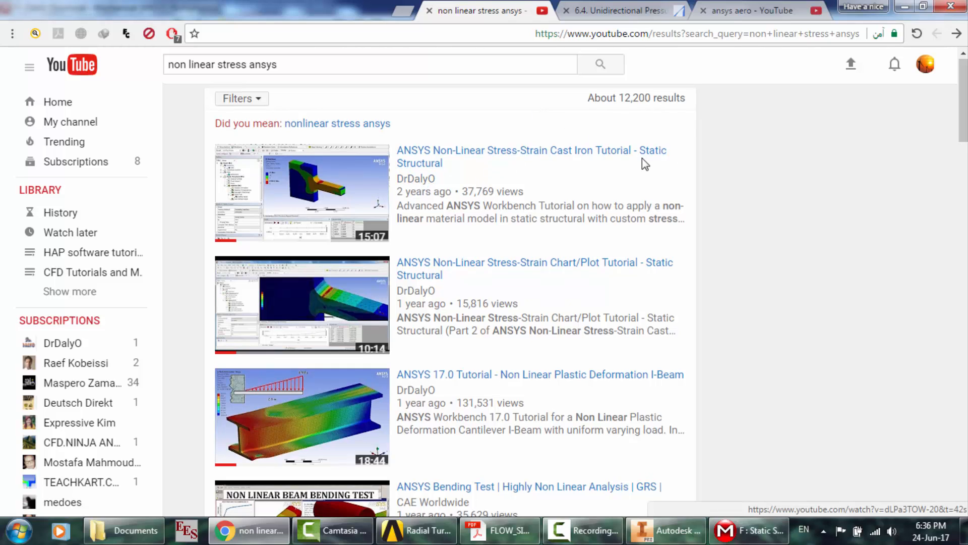
pyautogui.scroll(-2, 643, 158)
pyautogui.scroll(2, 642, 159)
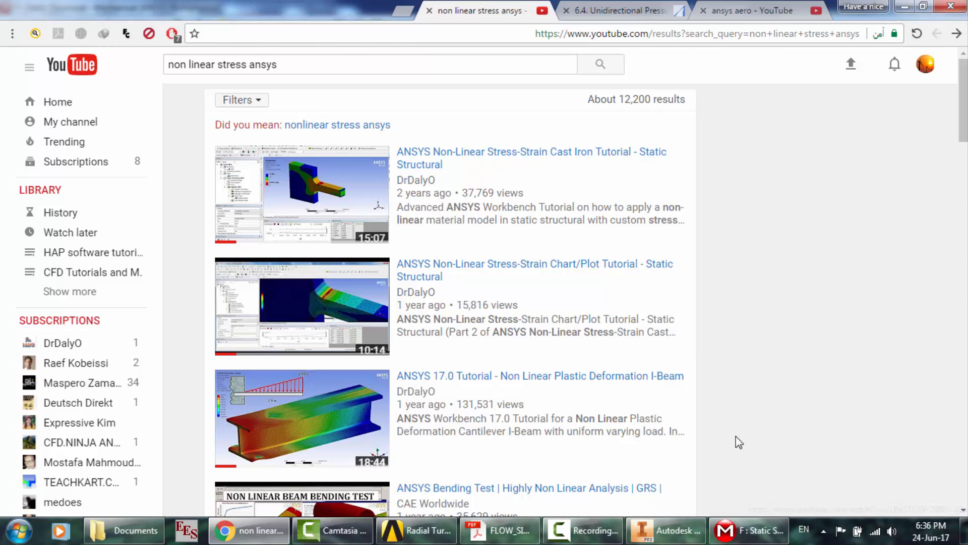
# - Return to the Static Structural model in Mechanical and insert a Pressure under Imported Load (D3)
pyautogui.click(749, 530)
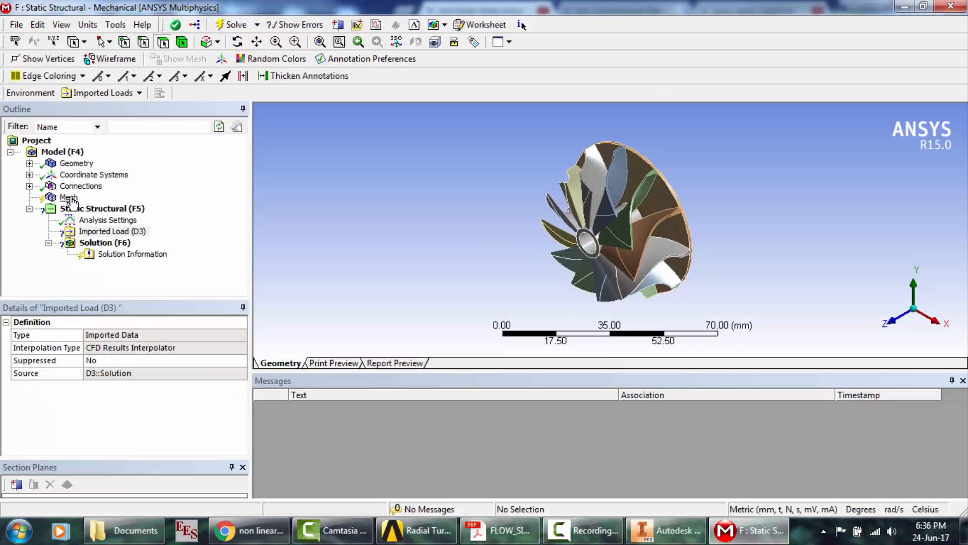
pyautogui.click(103, 233)
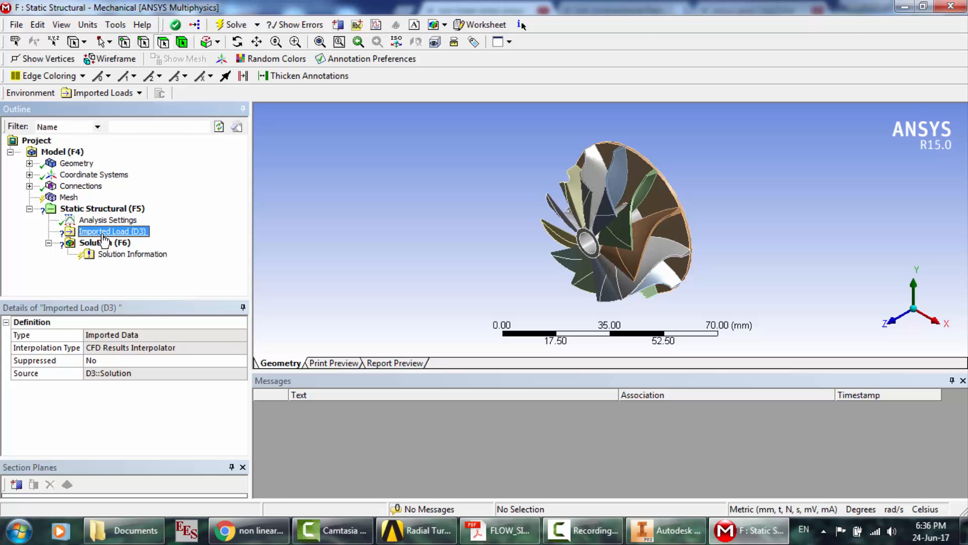
pyautogui.rightClick(103, 235)
pyautogui.moveTo(180, 240)
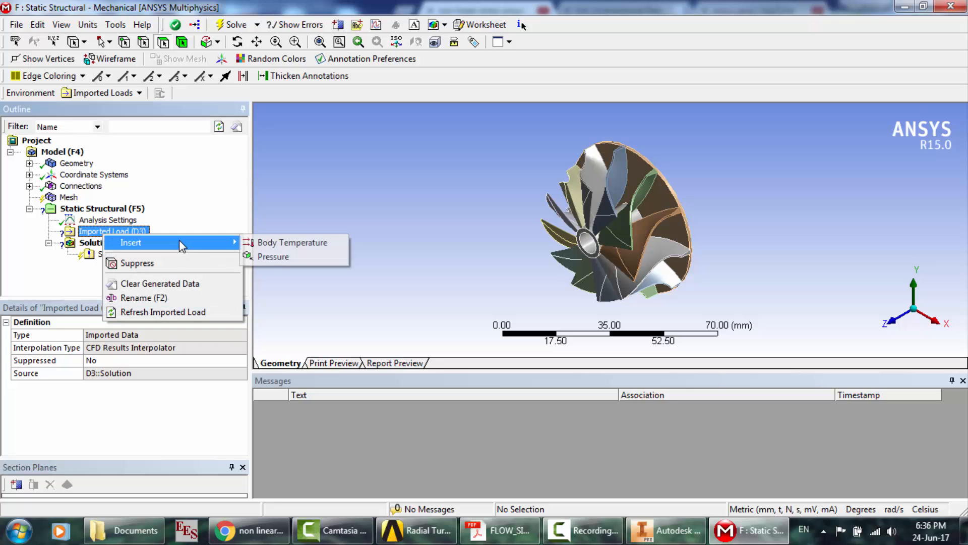
pyautogui.click(304, 260)
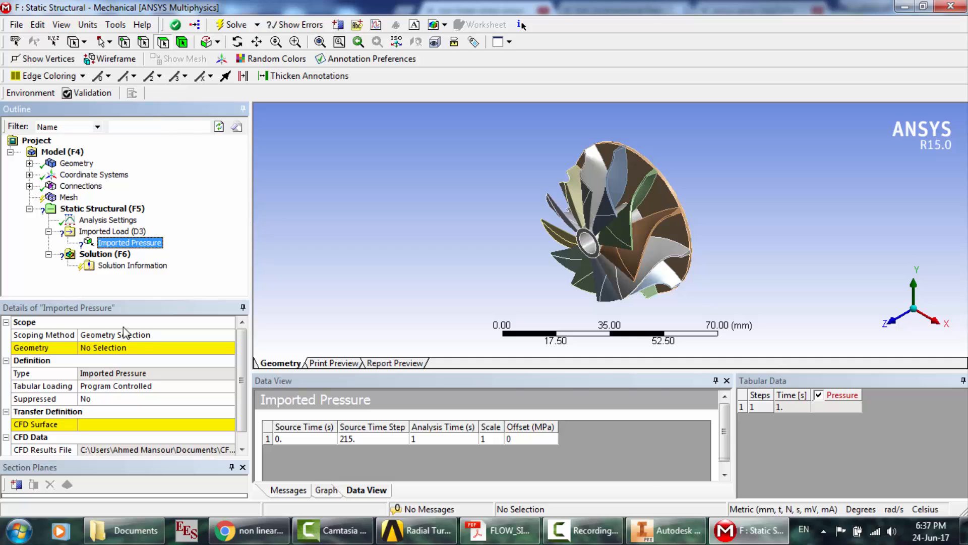
# - Start the Imported Pressure's geometry selection with the blade and hub faces reachable from the rotor's front side
pyautogui.click(134, 349)
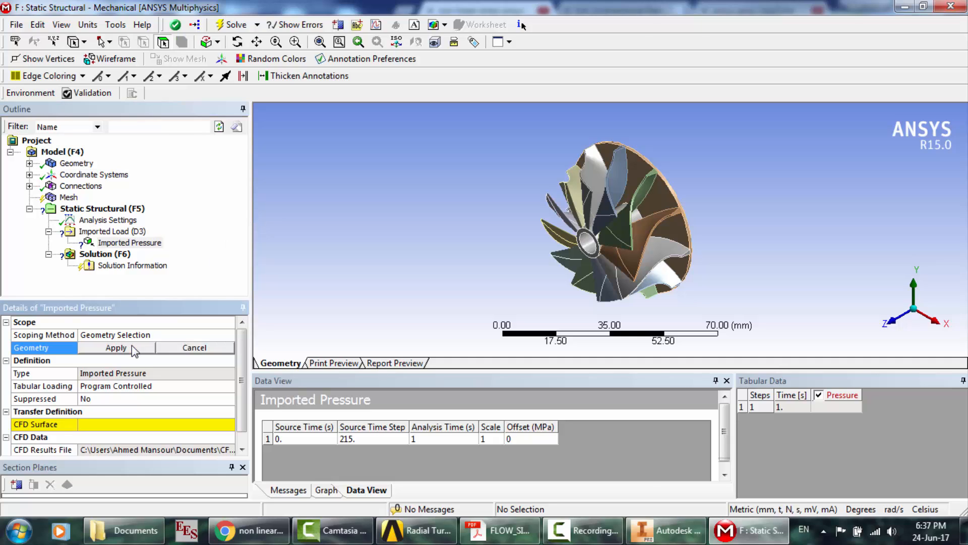
pyautogui.click(638, 200)
pyautogui.scroll(2, 639, 202)
pyautogui.scroll(1, 640, 202)
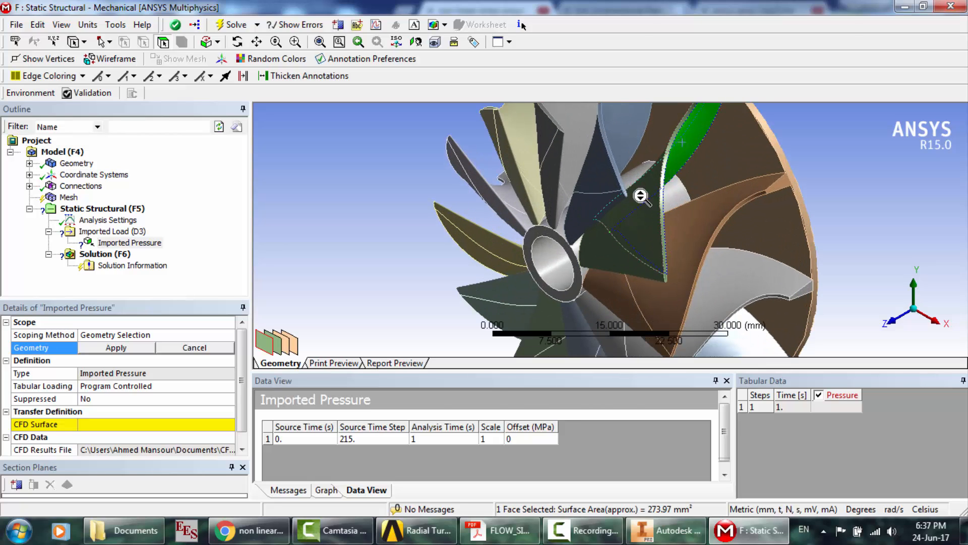
pyautogui.moveTo(837, 321)
pyautogui.mouseDown()
pyautogui.moveTo(696, 173)
pyautogui.moveTo(473, 200)
pyautogui.moveTo(524, 310)
pyautogui.moveTo(600, 252)
pyautogui.moveTo(494, 171)
pyautogui.moveTo(653, 203)
pyautogui.mouseUp()
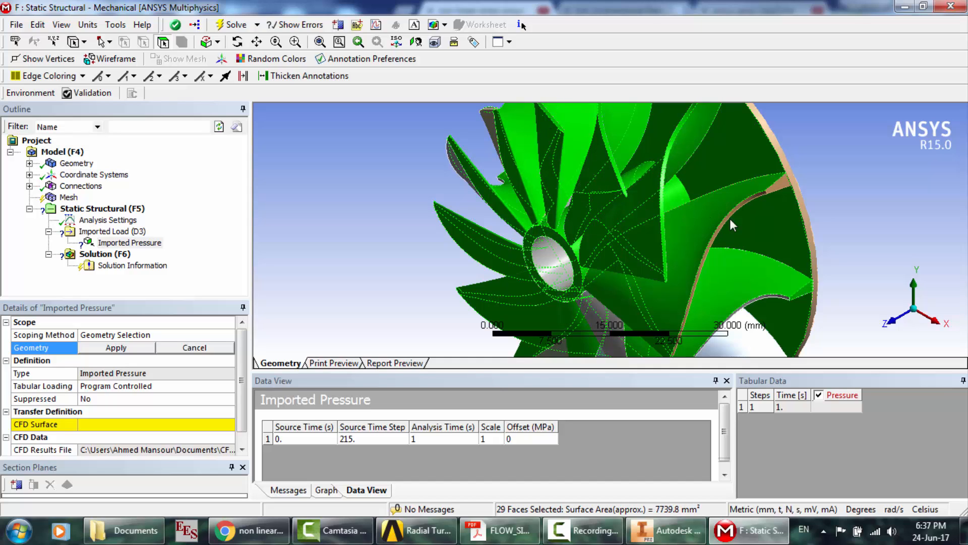
pyautogui.moveTo(737, 211)
pyautogui.mouseDown()
pyautogui.moveTo(813, 229)
pyautogui.moveTo(702, 343)
pyautogui.moveTo(653, 330)
pyautogui.moveTo(725, 314)
pyautogui.mouseUp()
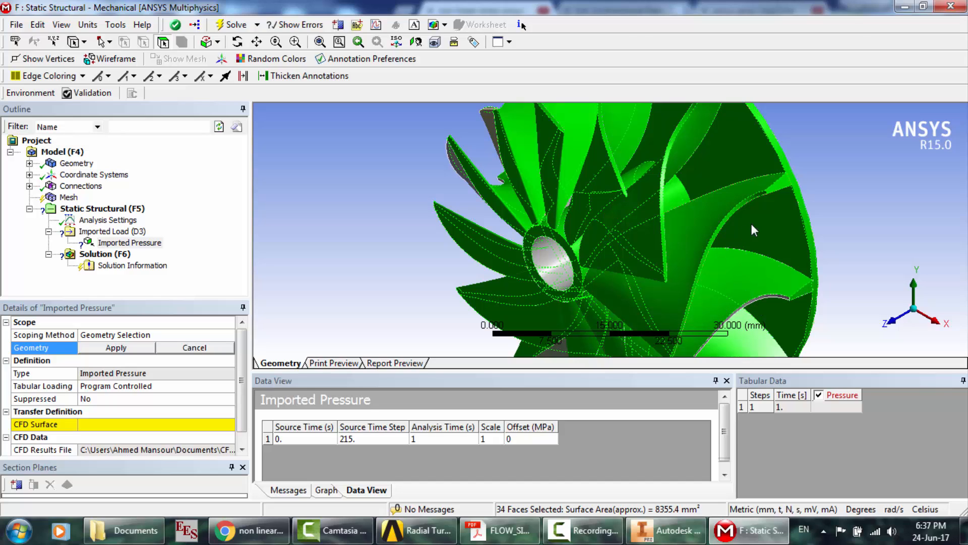
pyautogui.moveTo(501, 335); pyautogui.dragTo(558, 354)
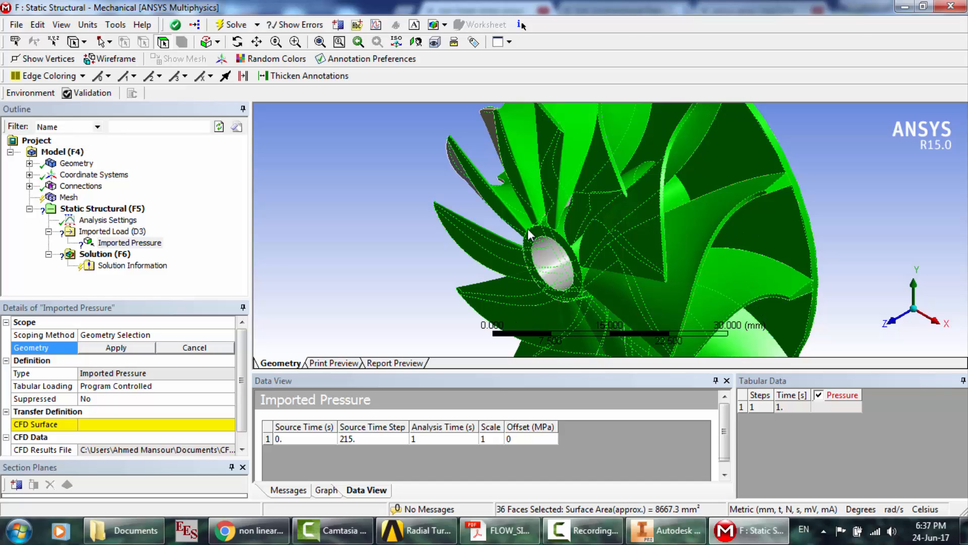
pyautogui.moveTo(456, 168); pyautogui.dragTo(502, 115)
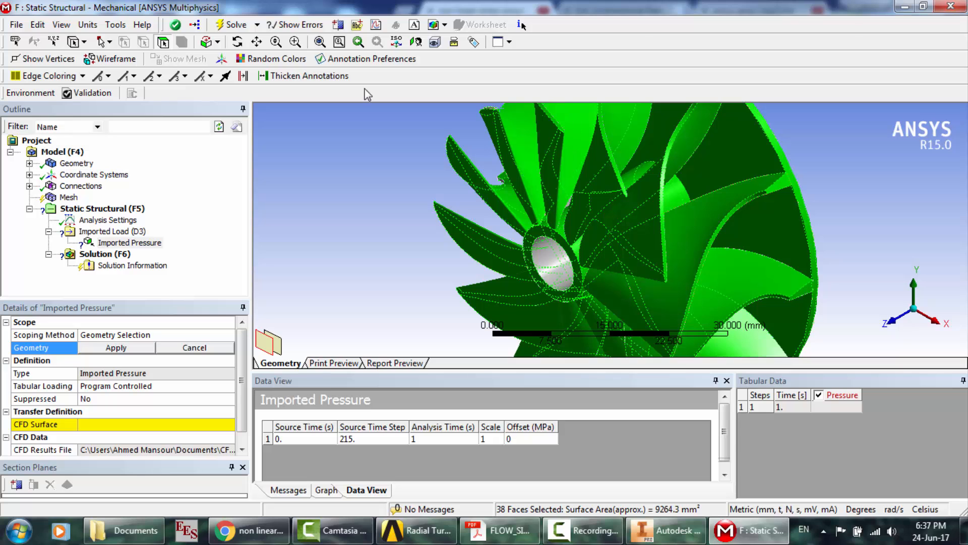
# - Add the unselected blade side, tip and edge faces along the rotor's side to the Imported Pressure's face selection
pyautogui.click(238, 42)
pyautogui.moveTo(605, 214); pyautogui.dragTo(609, 127)
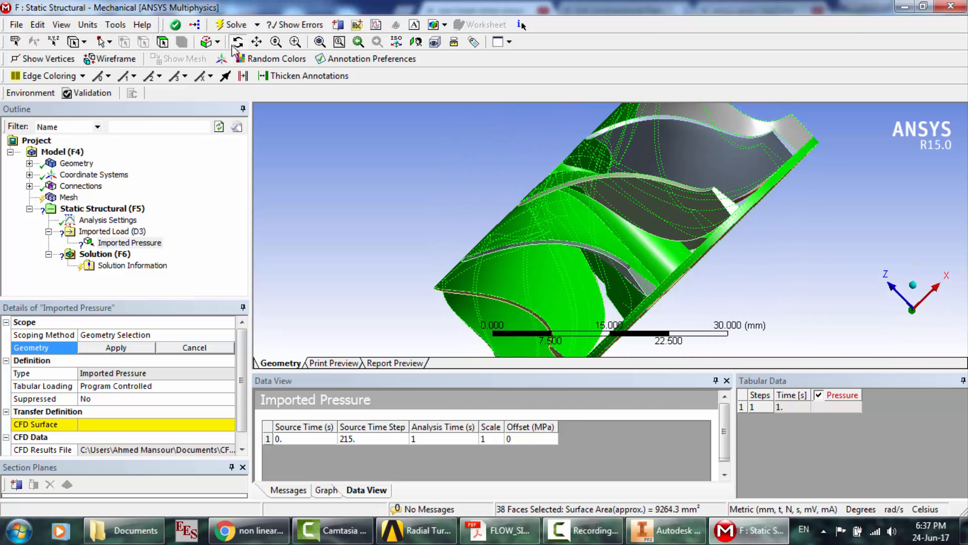
pyautogui.click(162, 42)
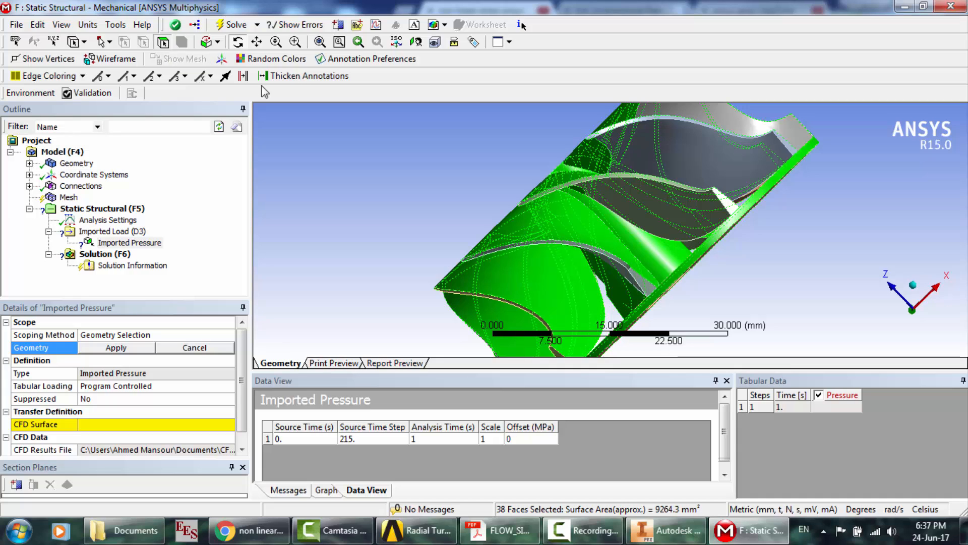
pyautogui.keyDown('ctrl'); pyautogui.click(512, 301); pyautogui.keyUp('ctrl')
pyautogui.keyDown('ctrl'); pyautogui.click(626, 275); pyautogui.keyUp('ctrl')
pyautogui.keyDown('ctrl'); pyautogui.click(628, 267); pyautogui.keyUp('ctrl')
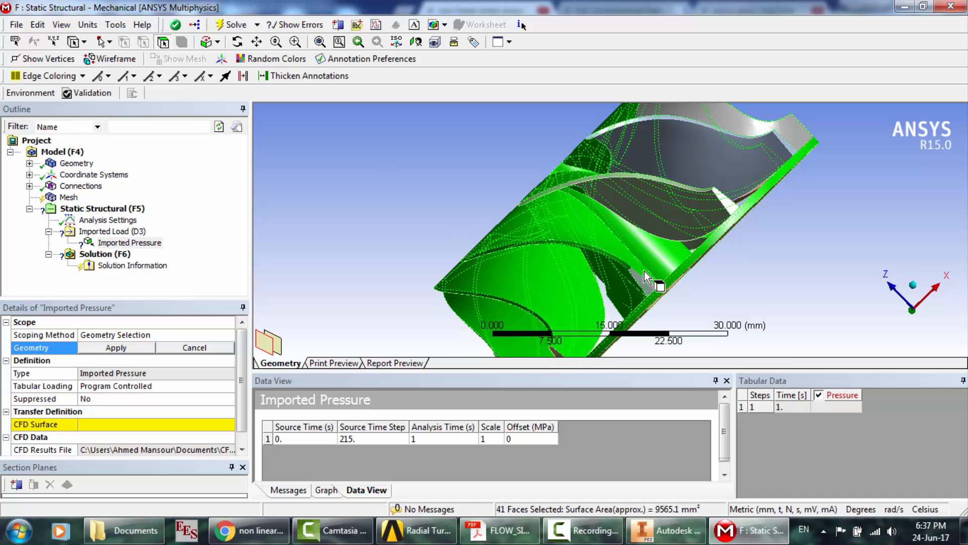
pyautogui.keyDown('ctrl'); pyautogui.click(638, 281); pyautogui.keyUp('ctrl')
pyautogui.keyDown('ctrl'); pyautogui.click(708, 212); pyautogui.keyUp('ctrl')
pyautogui.keyDown('ctrl'); pyautogui.click(746, 180); pyautogui.keyUp('ctrl')
pyautogui.keyDown('ctrl'); pyautogui.click(724, 203); pyautogui.keyUp('ctrl')
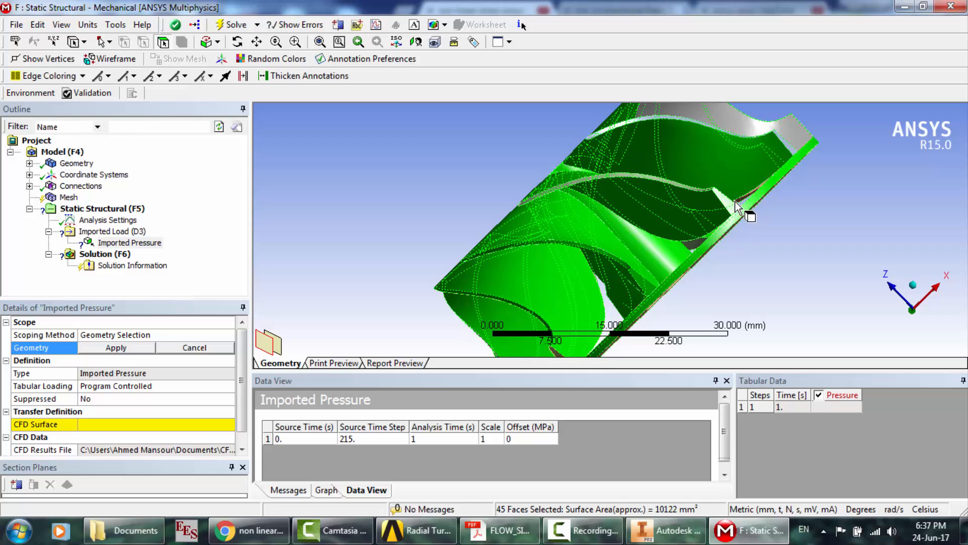
pyautogui.keyDown('ctrl'); pyautogui.click(736, 201); pyautogui.keyUp('ctrl')
pyautogui.keyDown('ctrl'); pyautogui.click(785, 140); pyautogui.keyUp('ctrl')
pyautogui.keyDown('ctrl'); pyautogui.click(747, 122); pyautogui.keyUp('ctrl')
pyautogui.keyDown('ctrl'); pyautogui.click(668, 117); pyautogui.keyUp('ctrl')
pyautogui.keyDown('ctrl'); pyautogui.click(579, 179); pyautogui.keyUp('ctrl')
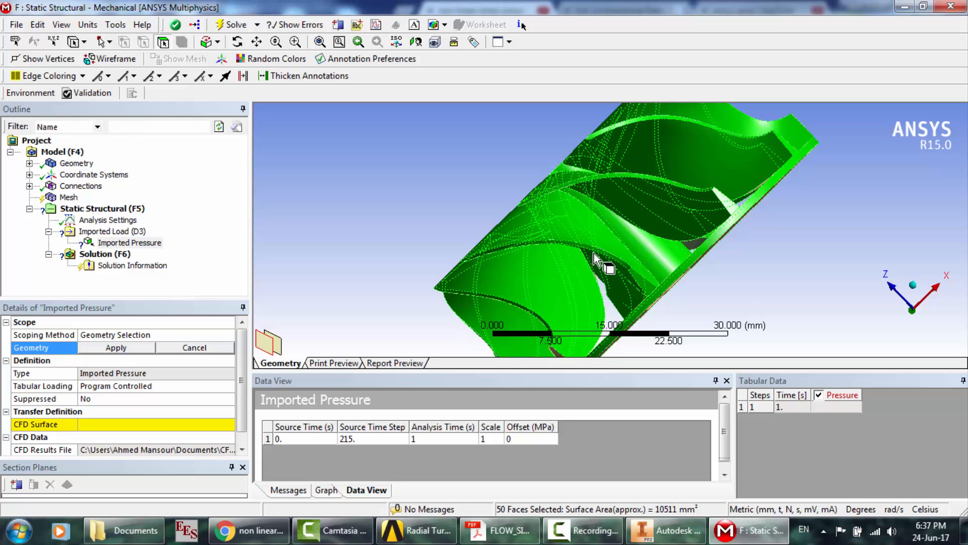
pyautogui.keyDown('ctrl'); pyautogui.click(474, 307); pyautogui.keyUp('ctrl')
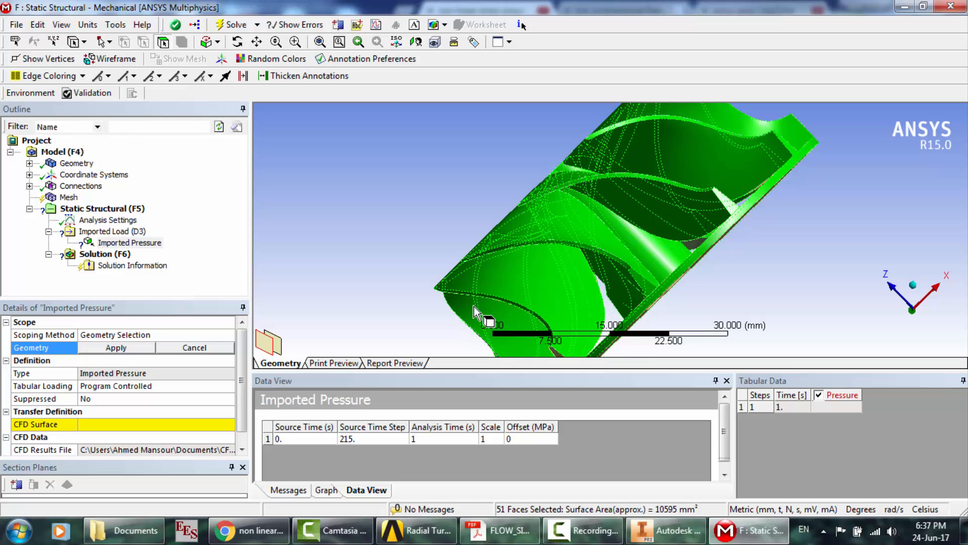
pyautogui.keyDown('ctrl'); pyautogui.click(729, 203); pyautogui.keyUp('ctrl')
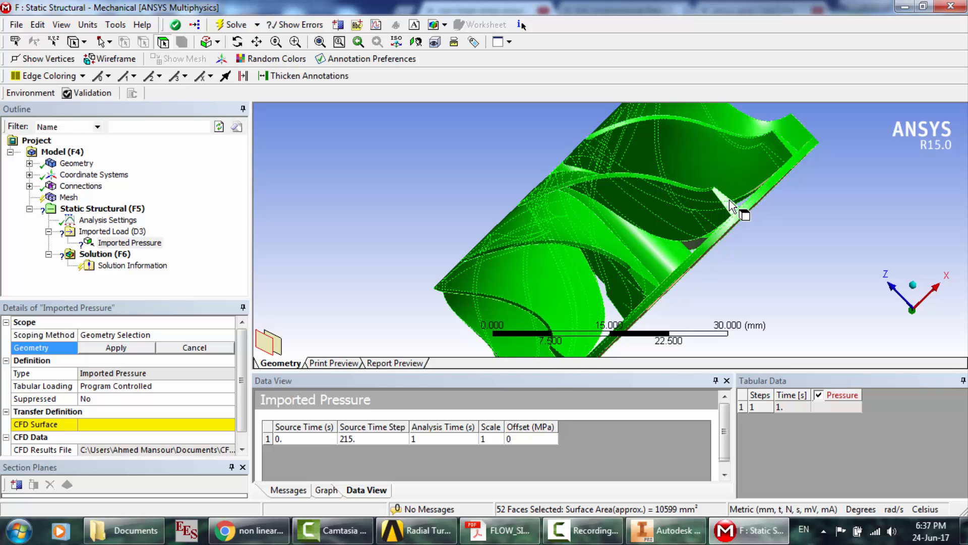
# - Add the unselected blade side, tip and outer edge faces seen from the rotor's disc side to the Imported Pressure's face selection
pyautogui.click(237, 42)
pyautogui.moveTo(580, 217); pyautogui.dragTo(644, 205)
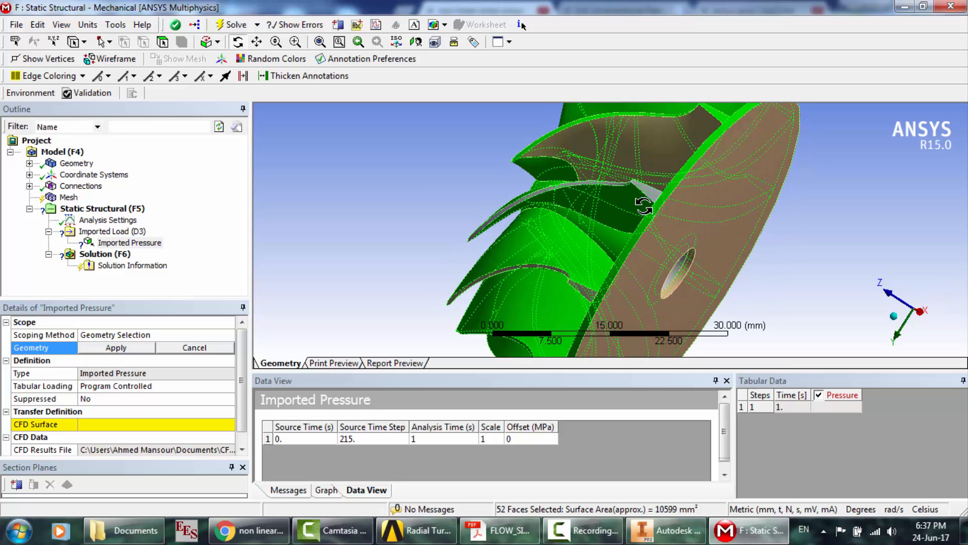
pyautogui.click(163, 42)
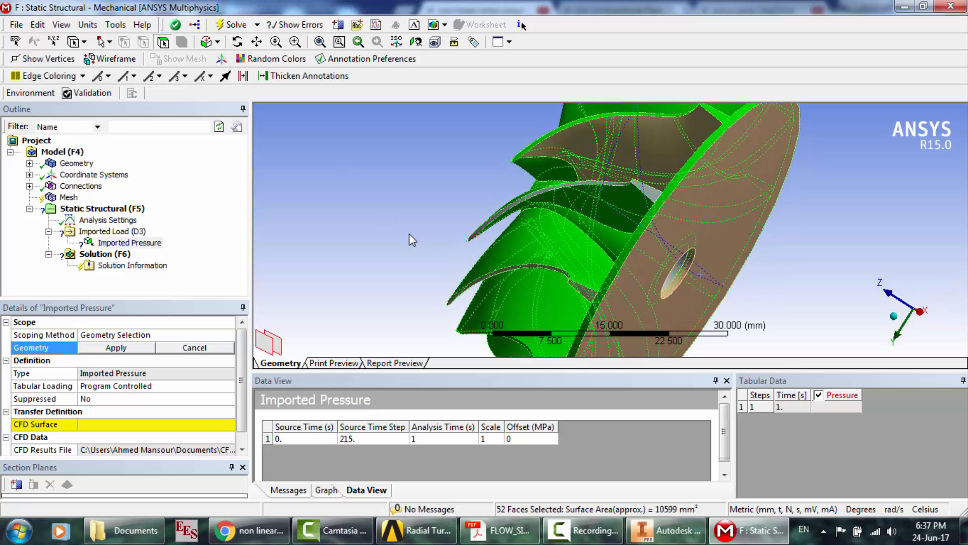
pyautogui.keyDown('ctrl'); pyautogui.click(525, 268); pyautogui.keyUp('ctrl')
pyautogui.keyDown('ctrl'); pyautogui.click(594, 294); pyautogui.keyUp('ctrl')
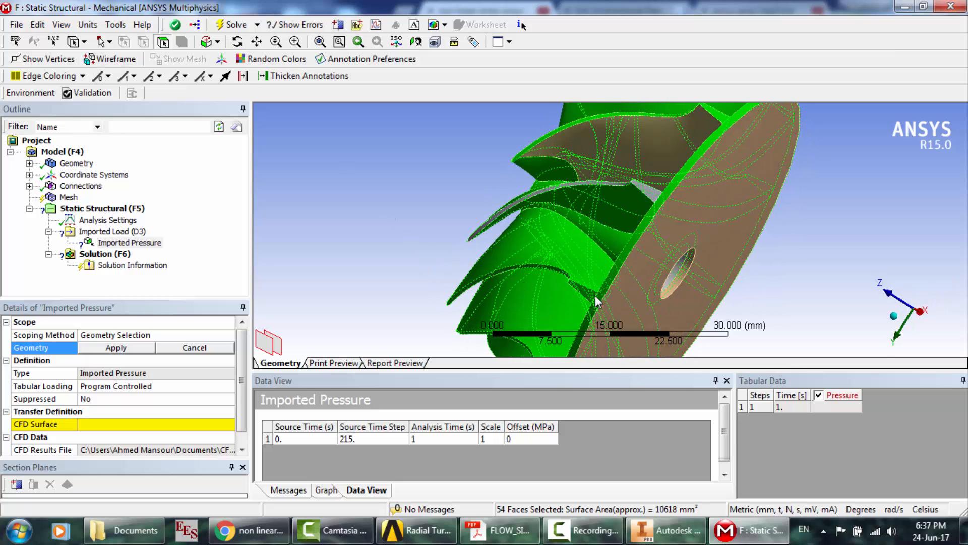
pyautogui.keyDown('ctrl'); pyautogui.click(633, 174); pyautogui.keyUp('ctrl')
pyautogui.keyDown('ctrl'); pyautogui.click(628, 195); pyautogui.keyUp('ctrl')
pyautogui.keyDown('ctrl'); pyautogui.click(558, 188); pyautogui.keyUp('ctrl')
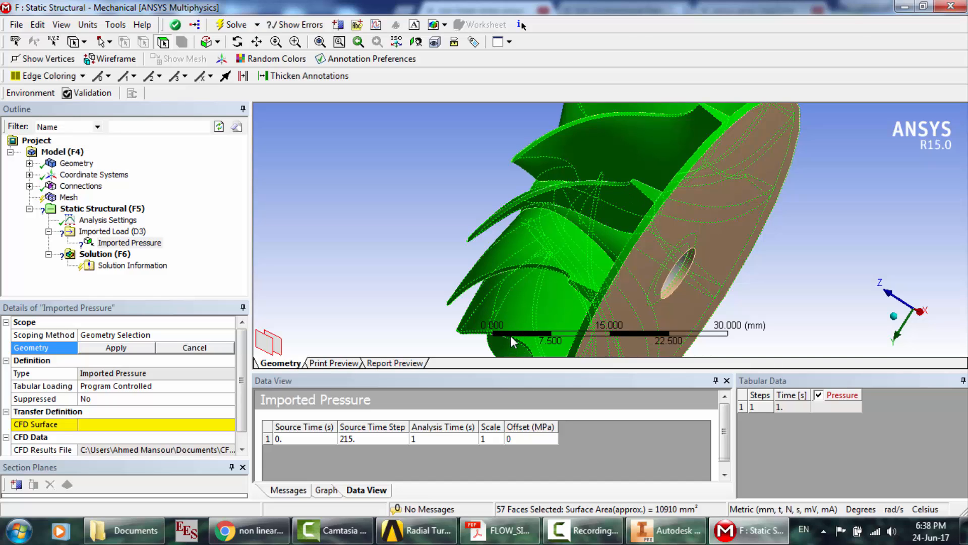
# - Extend the face selection around the rotor with the next blade's outer edge face and the missed faces in the gaps between blades
pyautogui.click(238, 42)
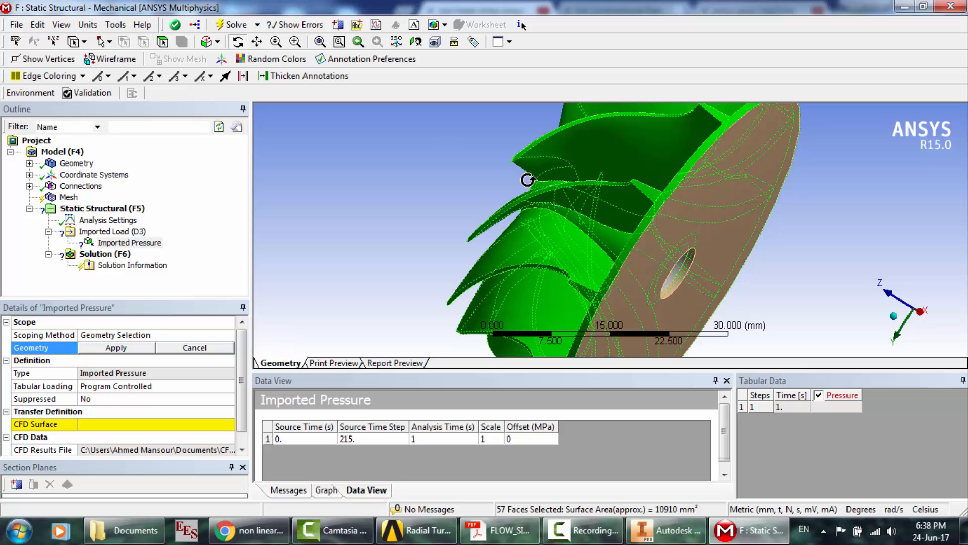
pyautogui.moveTo(527, 179); pyautogui.dragTo(641, 169)
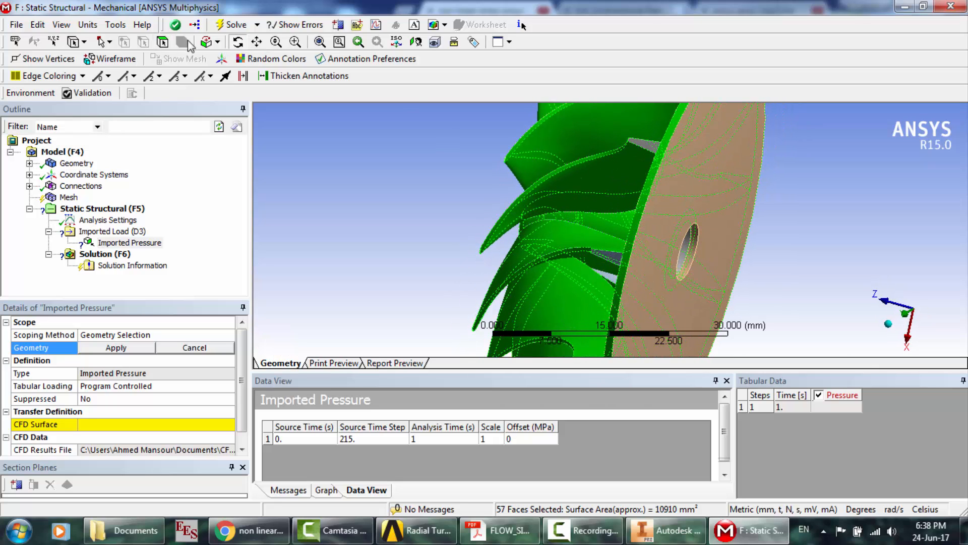
pyautogui.click(162, 43)
pyautogui.keyDown('ctrl'); pyautogui.click(654, 156); pyautogui.keyUp('ctrl')
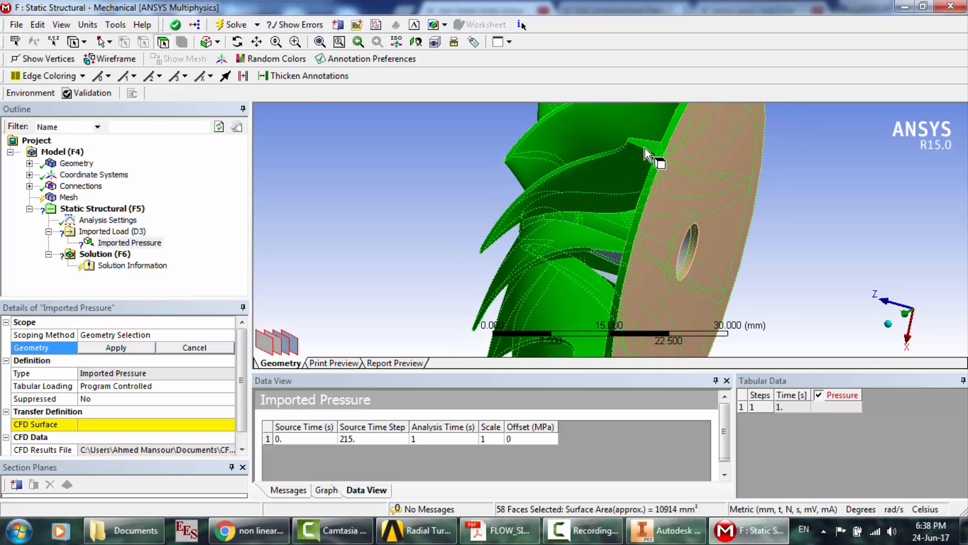
pyautogui.keyDown('ctrl'); pyautogui.click(580, 324); pyautogui.keyUp('ctrl')
pyautogui.keyDown('ctrl'); pyautogui.click(546, 334); pyautogui.keyUp('ctrl')
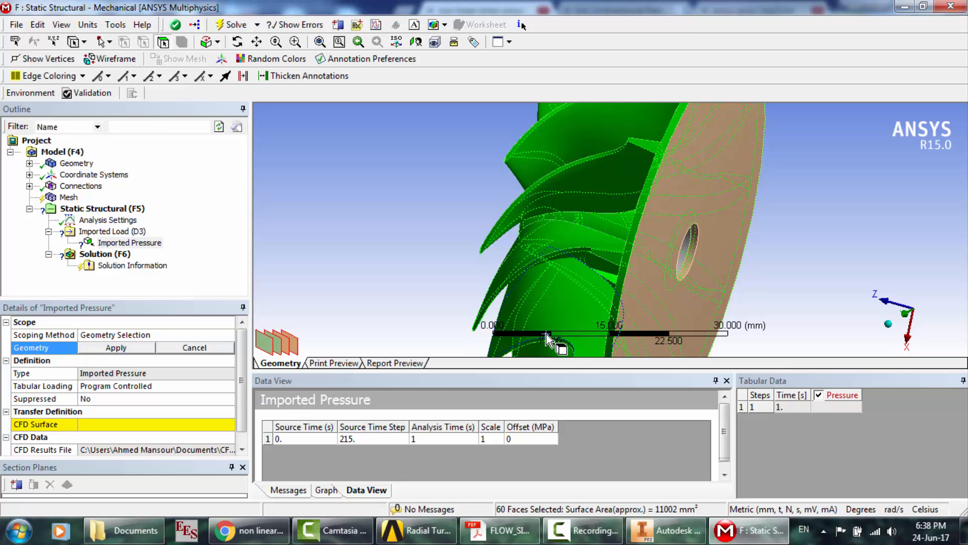
# - Add the last unselected blade outer edge face and large blade side face to the selection
pyautogui.click(237, 42)
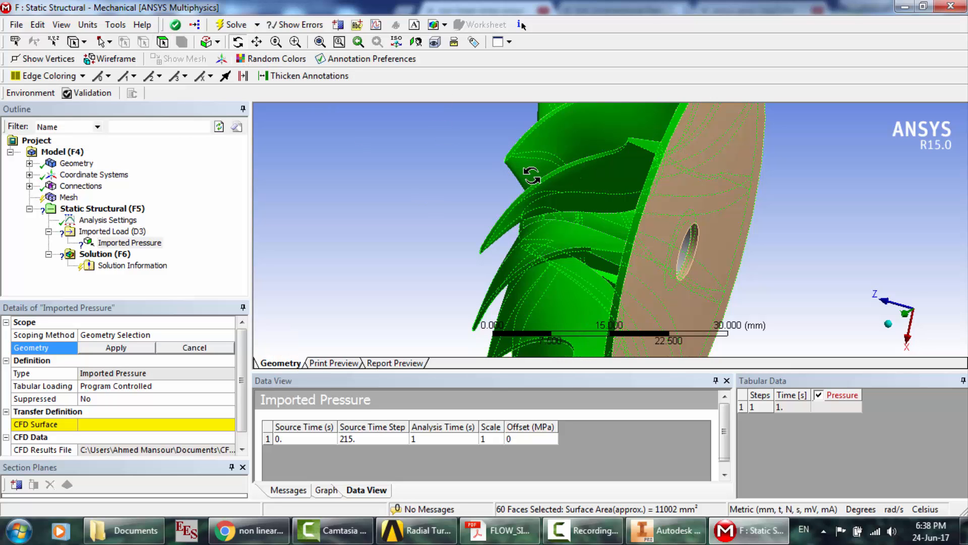
pyautogui.moveTo(526, 180); pyautogui.dragTo(545, 147)
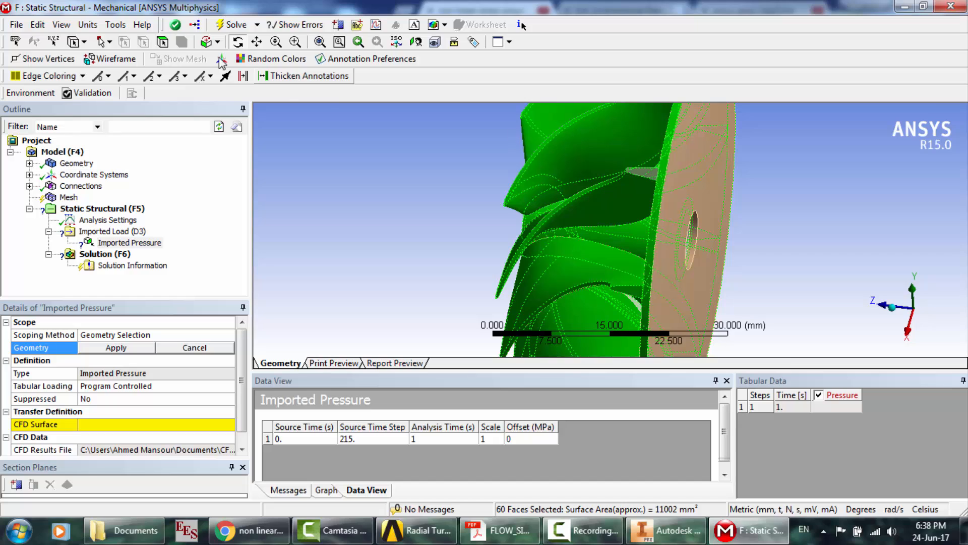
pyautogui.click(162, 43)
pyautogui.keyDown('ctrl'); pyautogui.click(648, 171); pyautogui.keyUp('ctrl')
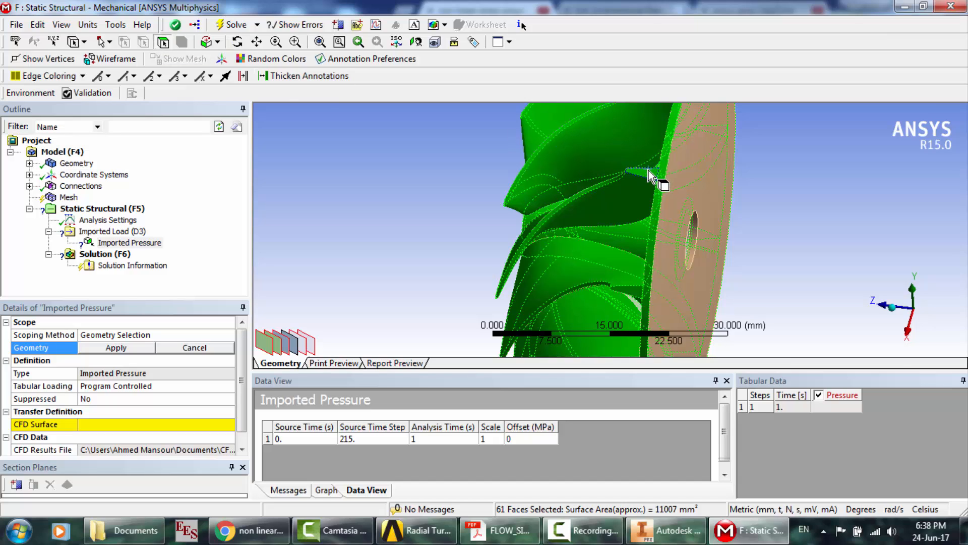
pyautogui.click(238, 41)
pyautogui.moveTo(559, 201); pyautogui.dragTo(588, 160)
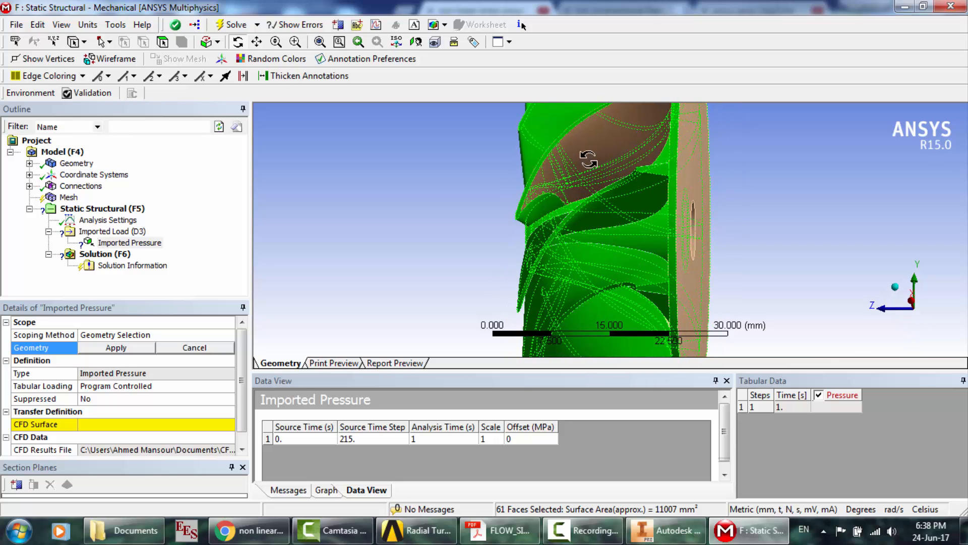
pyautogui.click(162, 43)
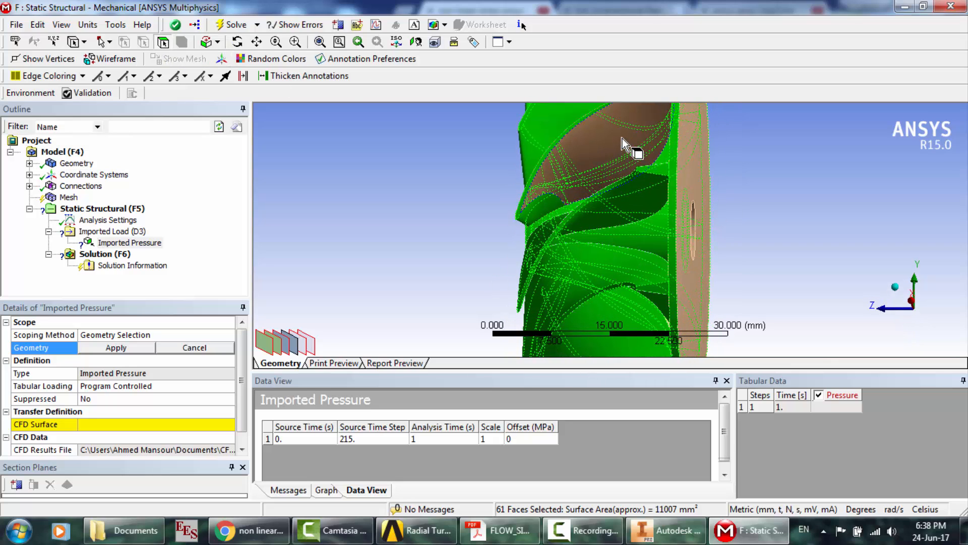
pyautogui.keyDown('ctrl'); pyautogui.click(623, 145); pyautogui.keyUp('ctrl')
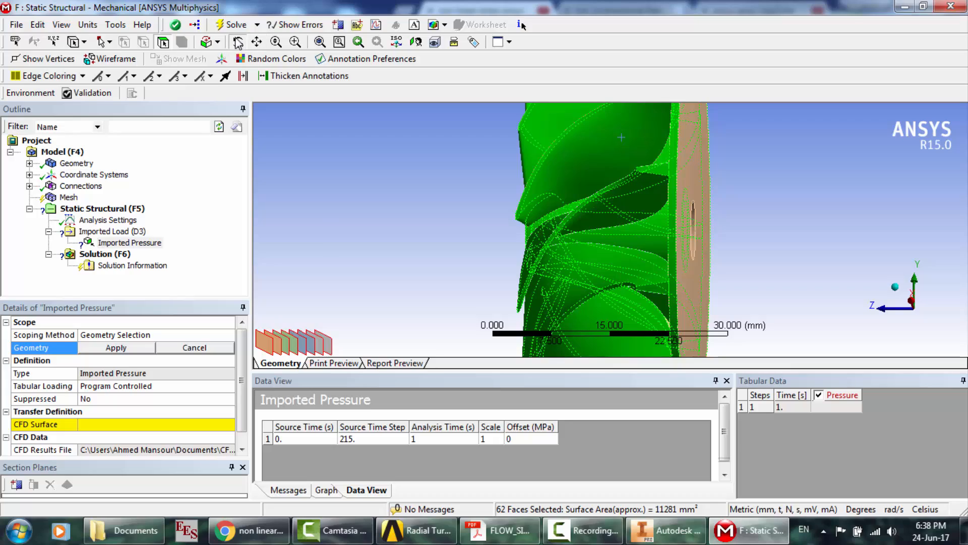
# - Deselect the hub's cylindrical face and the disc's rim face, and apply the remaining faces as the Imported Pressure's geometry
pyautogui.click(238, 42)
pyautogui.moveTo(683, 288); pyautogui.dragTo(890, 119)
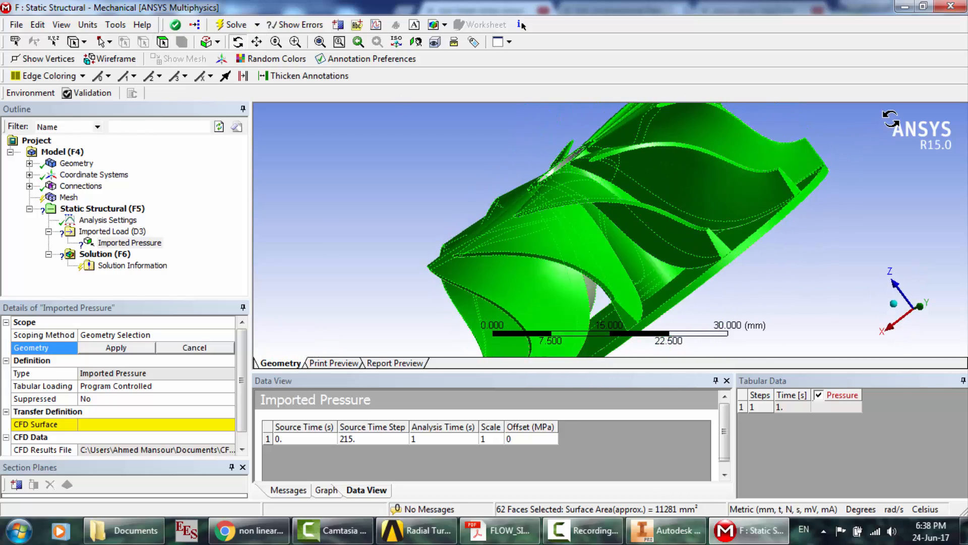
pyautogui.moveTo(638, 141); pyautogui.dragTo(744, 123)
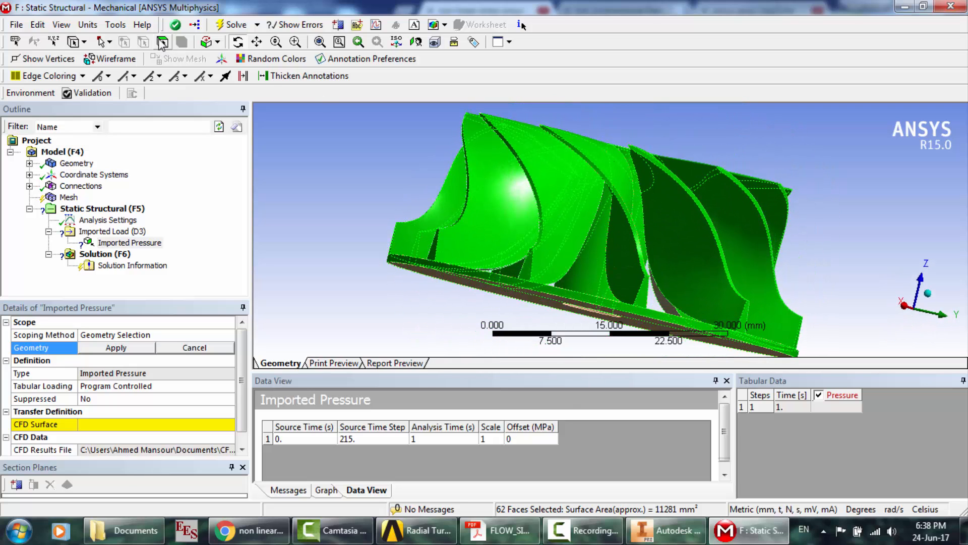
pyautogui.keyDown('ctrl'); pyautogui.click(582, 298); pyautogui.keyUp('ctrl')
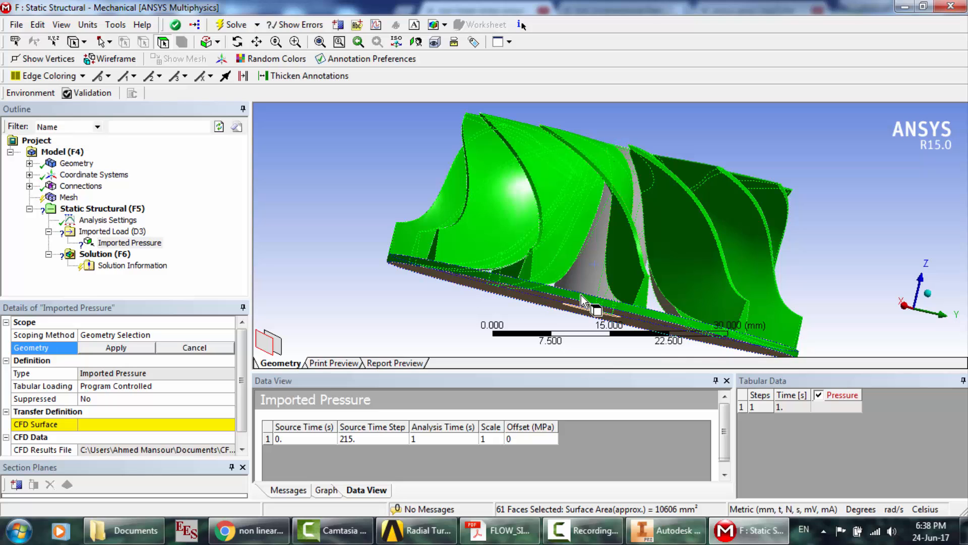
pyautogui.keyDown('ctrl'); pyautogui.click(582, 299); pyautogui.keyUp('ctrl')
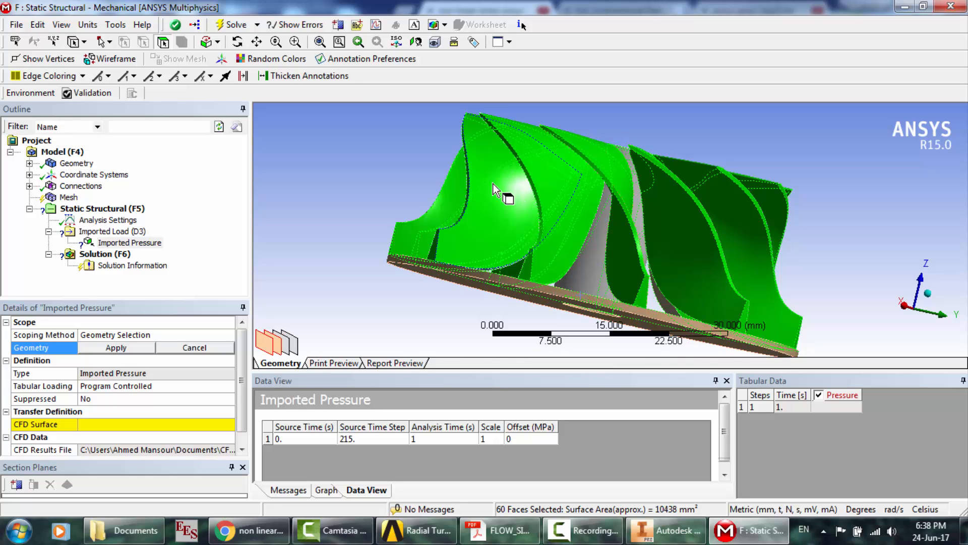
pyautogui.click(238, 42)
pyautogui.moveTo(554, 146); pyautogui.dragTo(686, 257)
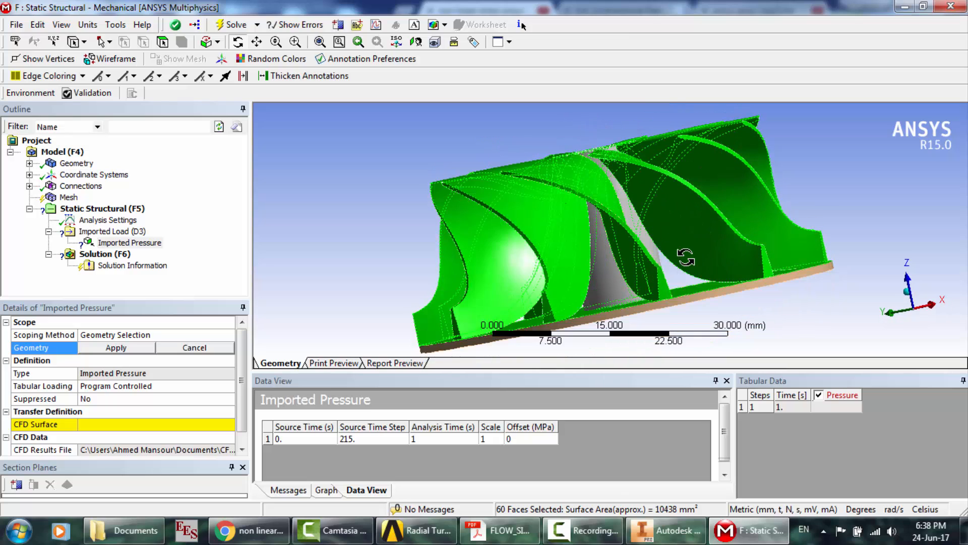
pyautogui.click(116, 348)
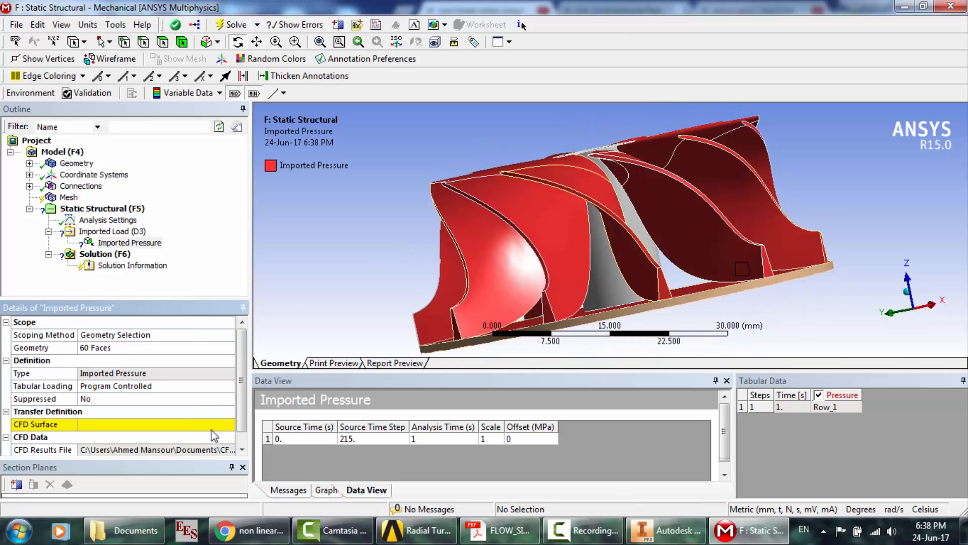
# - Set the Imported Pressure's CFD Surface to R1 Blade
pyautogui.click(212, 428)
pyautogui.click(229, 425)
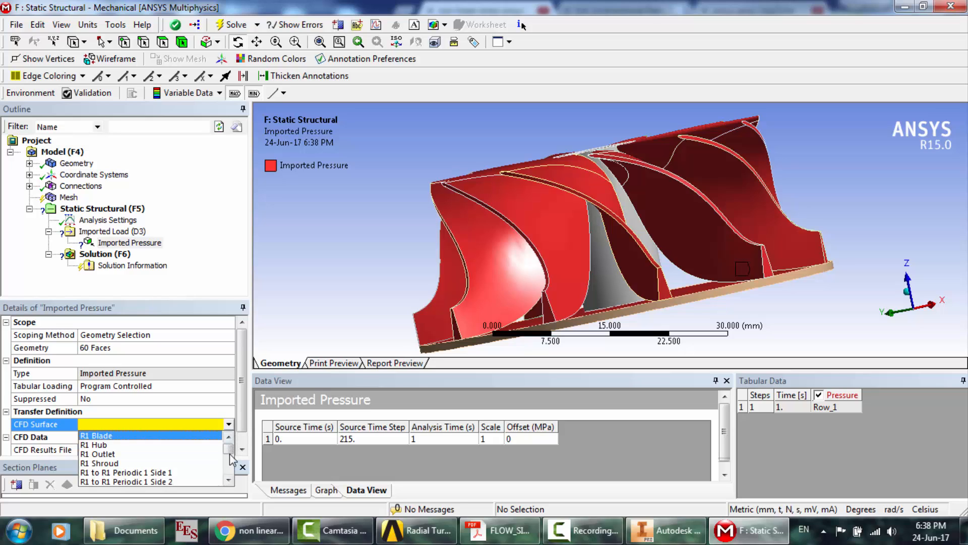
pyautogui.click(150, 435)
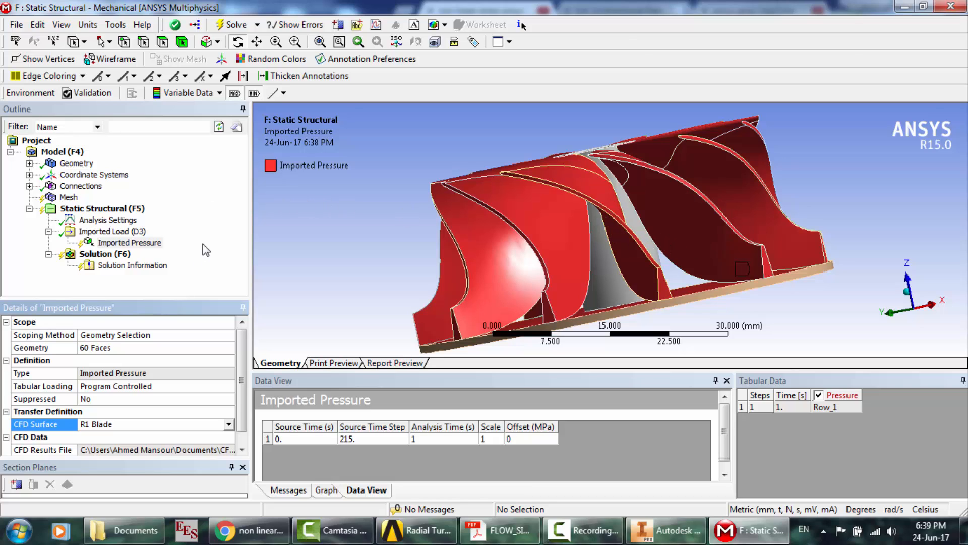
# - Insert a Rotational Velocity load on all bodies of the Static Structural analysis with a magnitude of 8901.2 rad/s
pyautogui.rightClick(116, 212)
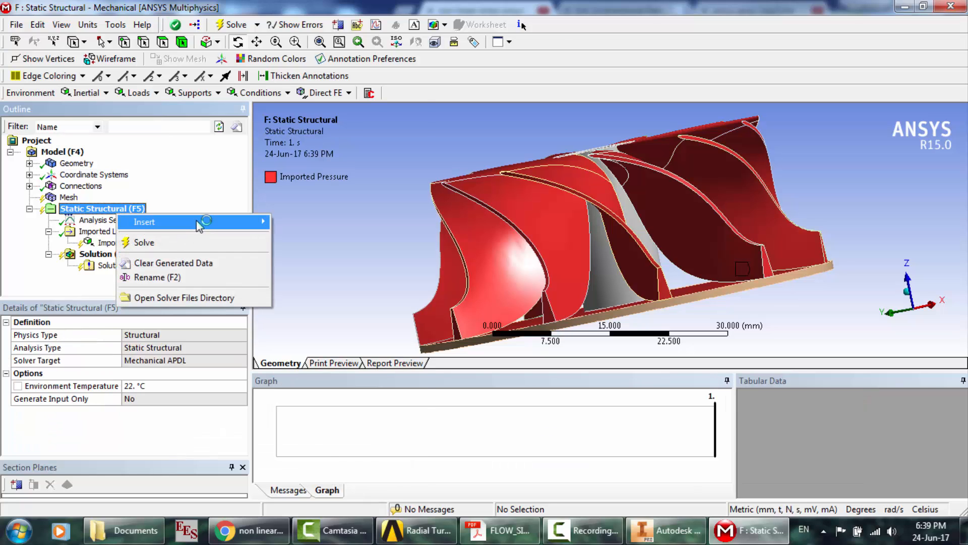
pyautogui.moveTo(198, 228)
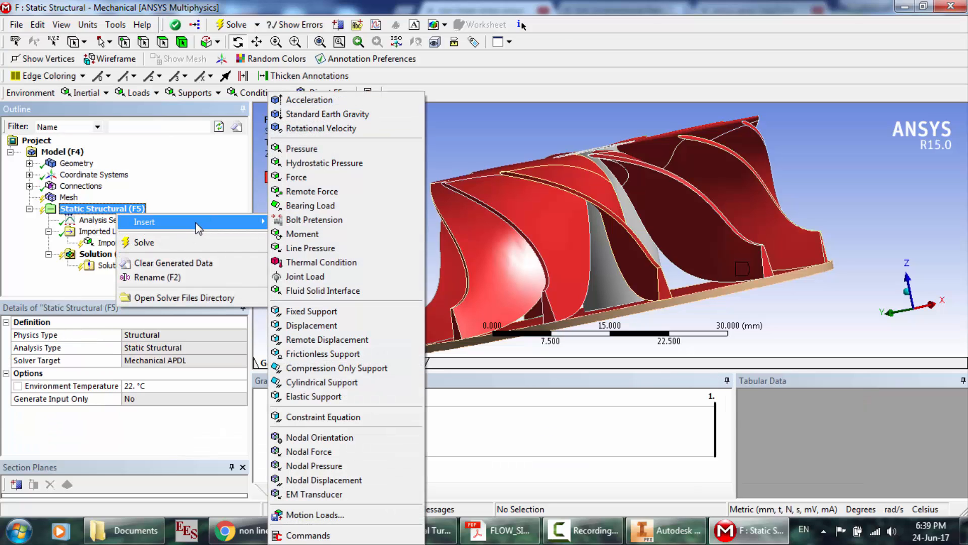
pyautogui.click(322, 128)
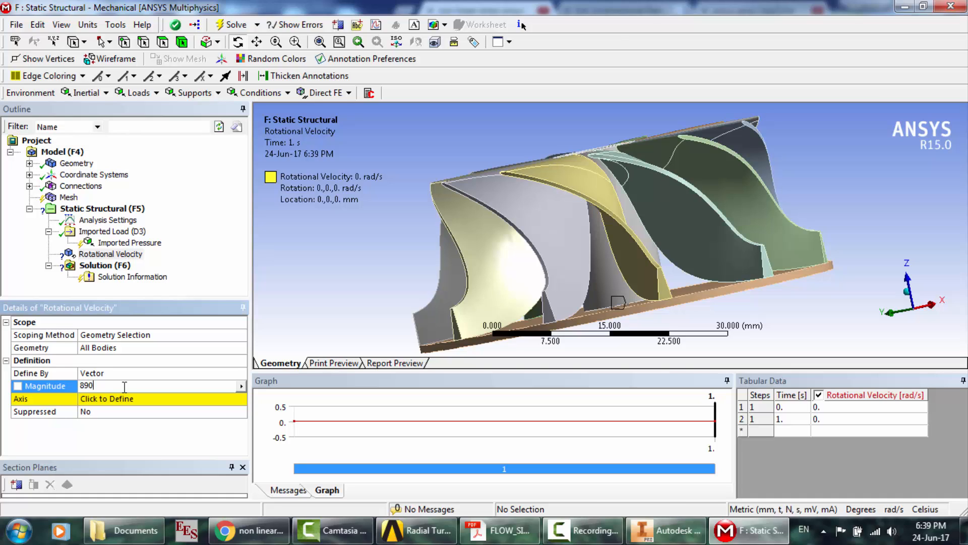
pyautogui.write('.17')
# - Define the Rotational Velocity's axis from the hub's cylindrical face and check the rotation direction from the rotor's front
pyautogui.click(130, 401)
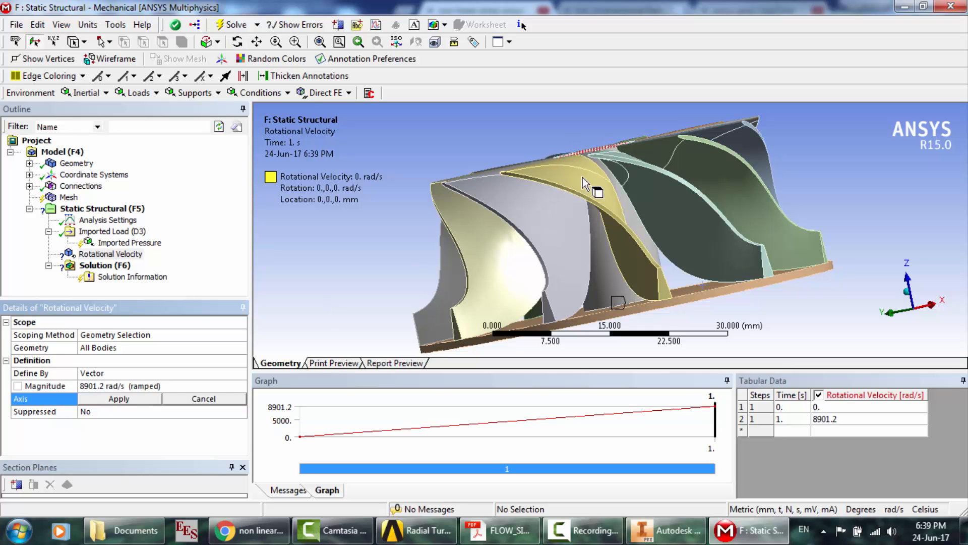
pyautogui.click(594, 232)
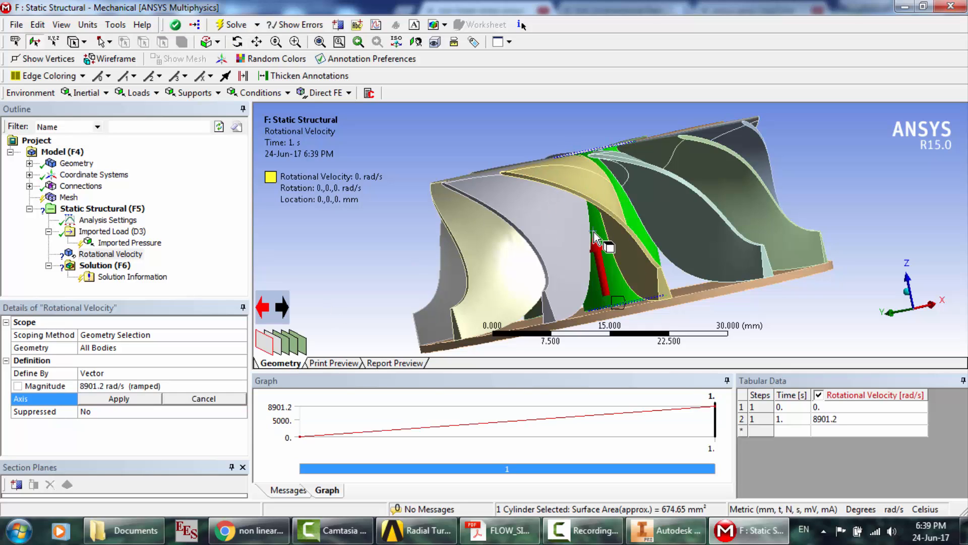
pyautogui.click(130, 401)
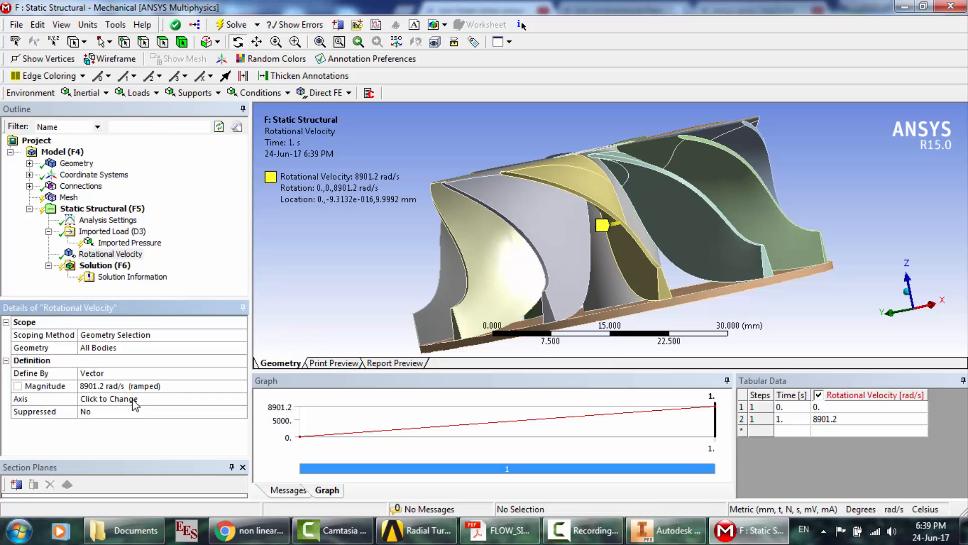
pyautogui.click(238, 42)
pyautogui.moveTo(620, 184); pyautogui.dragTo(654, 254)
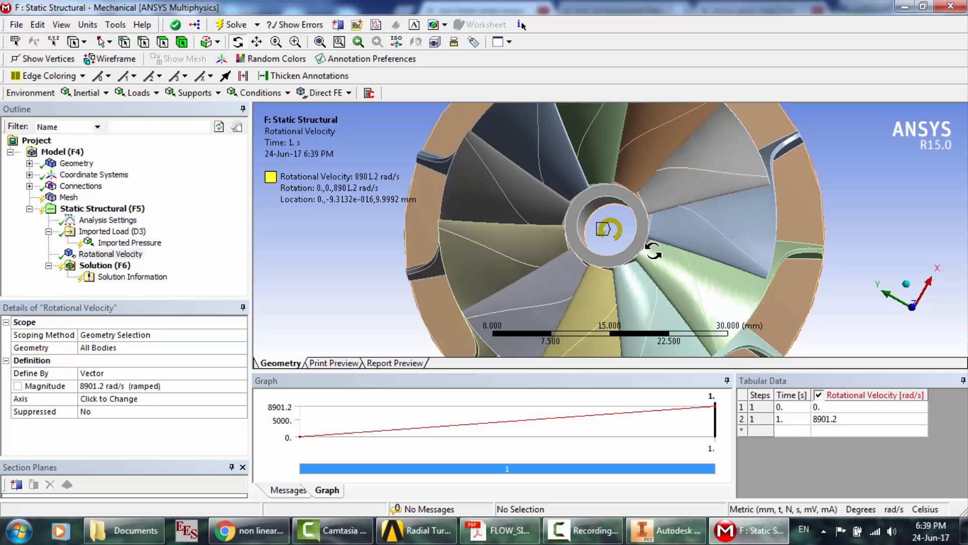
pyautogui.moveTo(620, 184); pyautogui.dragTo(603, 186)
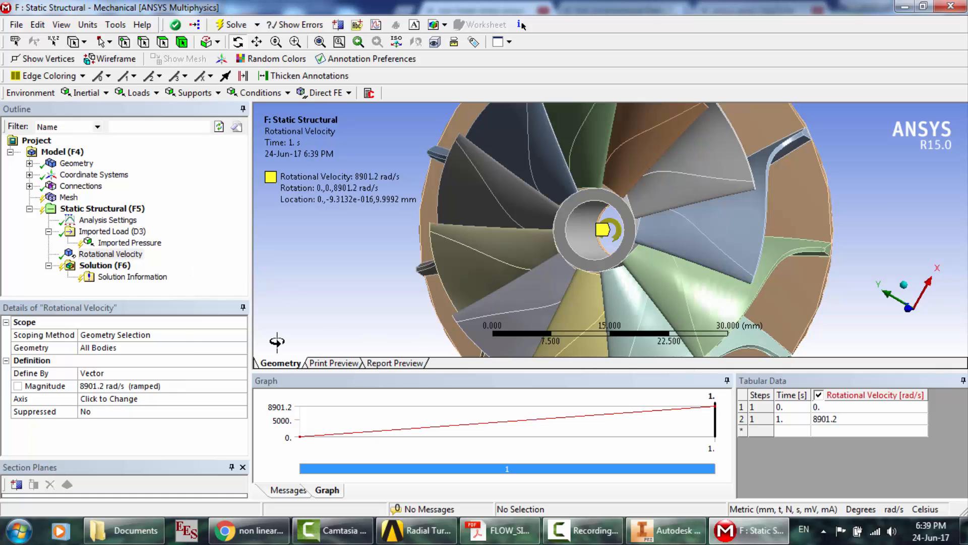
# - Try a Step End Time of 0.5 s in the Analysis Settings and restore it to 1 s
pyautogui.click(106, 220)
pyautogui.click(116, 361)
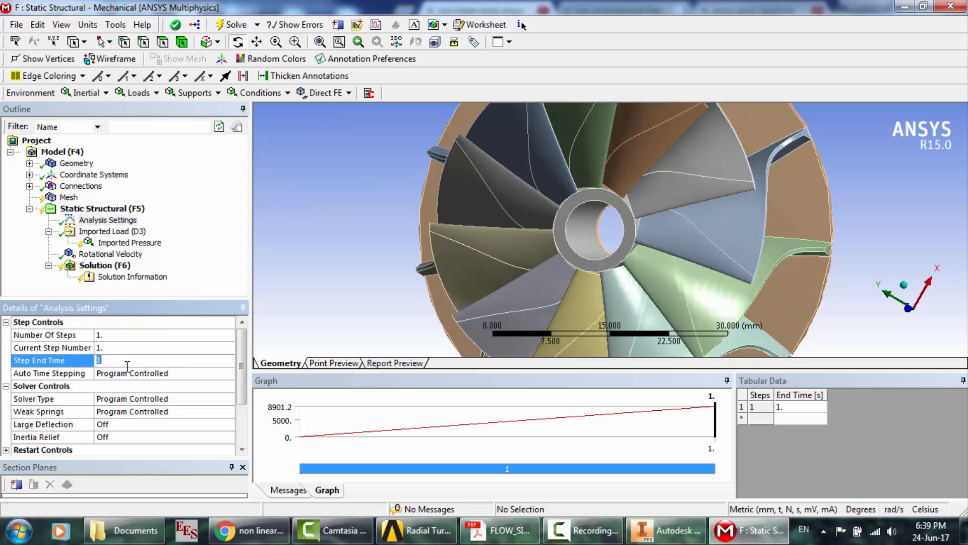
pyautogui.write('.5')
pyautogui.click(143, 348)
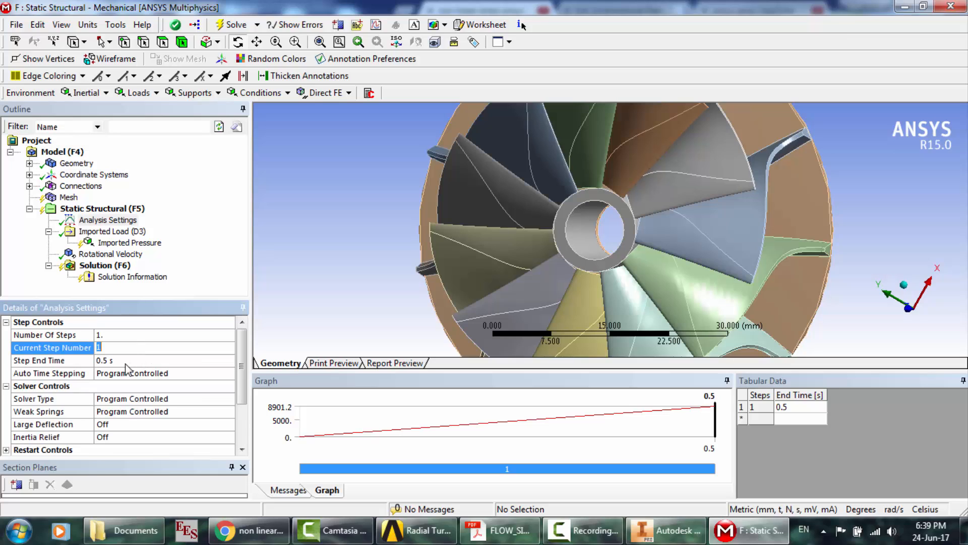
pyautogui.click(127, 361)
pyautogui.write('1')
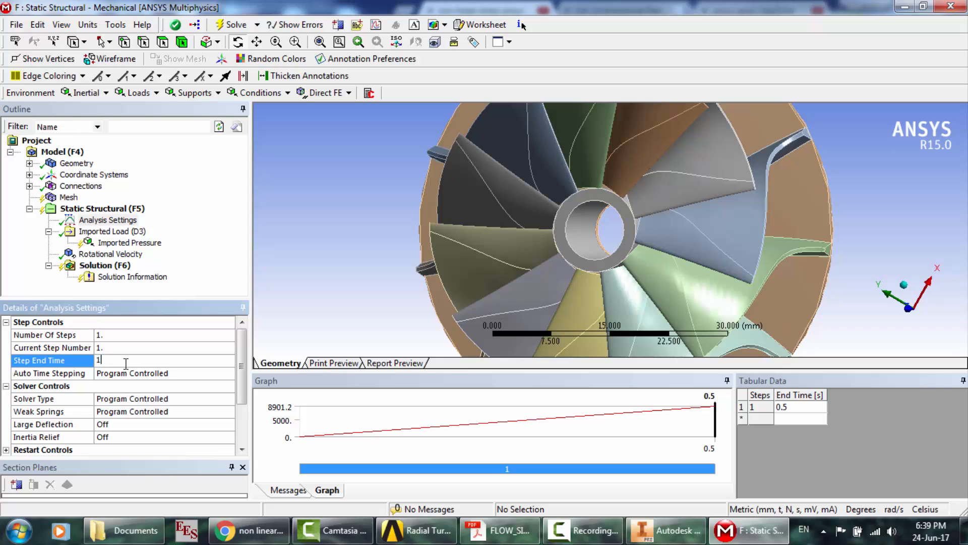
pyautogui.click(126, 349)
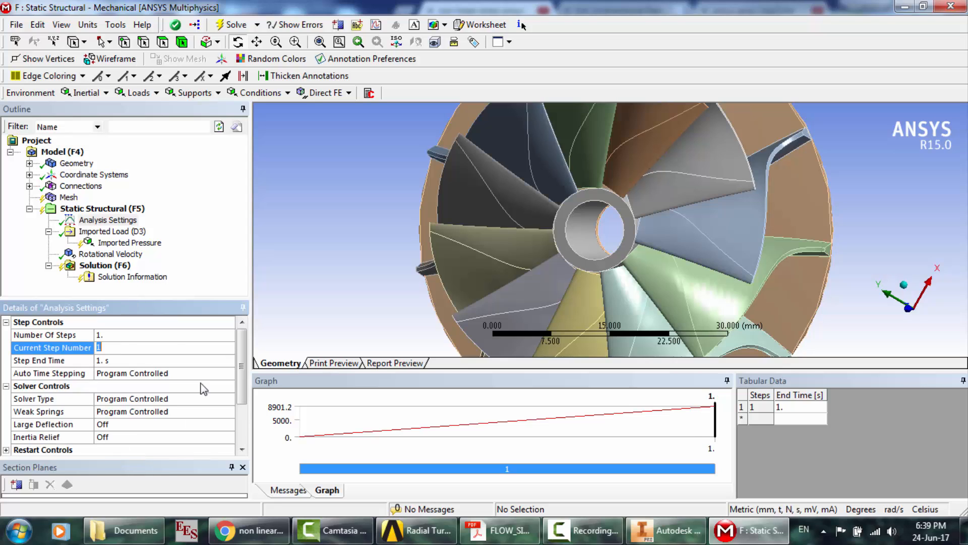
pyautogui.moveTo(242, 391); pyautogui.dragTo(241, 364)
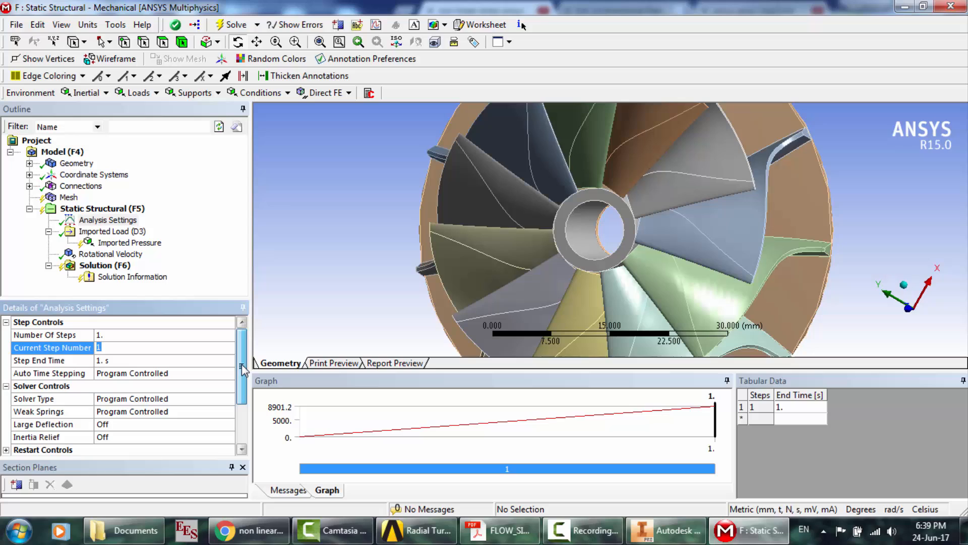
# - Try 10 as the Number Of Steps in the Analysis Settings and restore it to 1
pyautogui.click(107, 335)
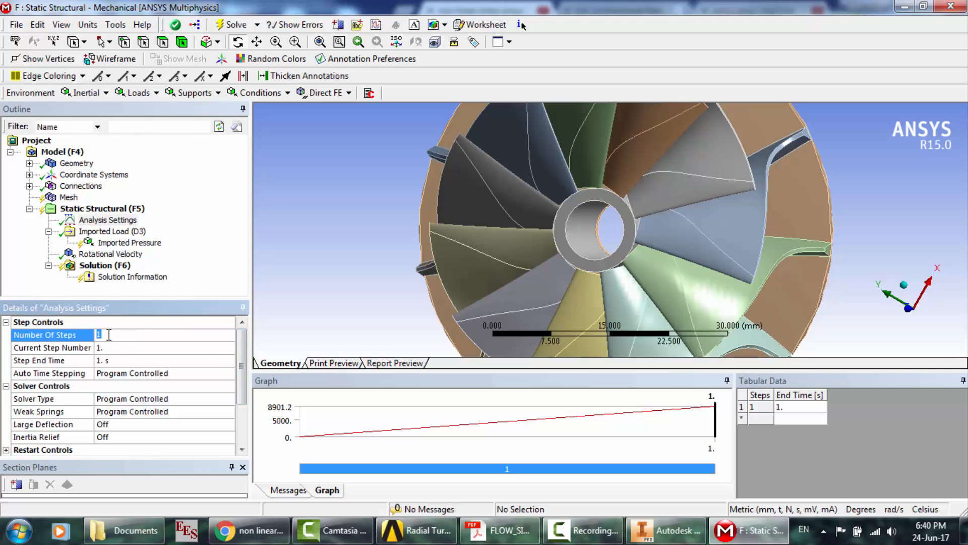
pyautogui.write('10')
pyautogui.press('Return')
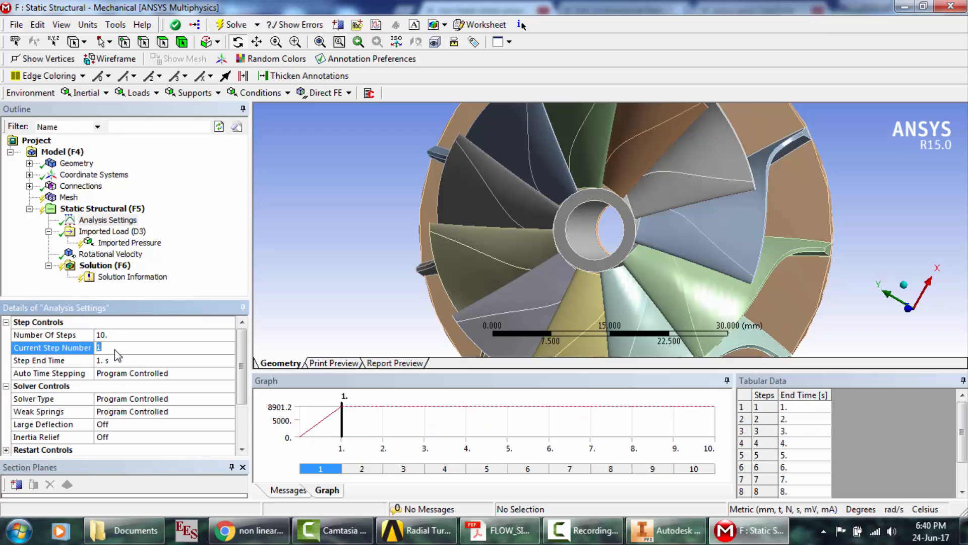
pyautogui.click(111, 337)
pyautogui.write('1')
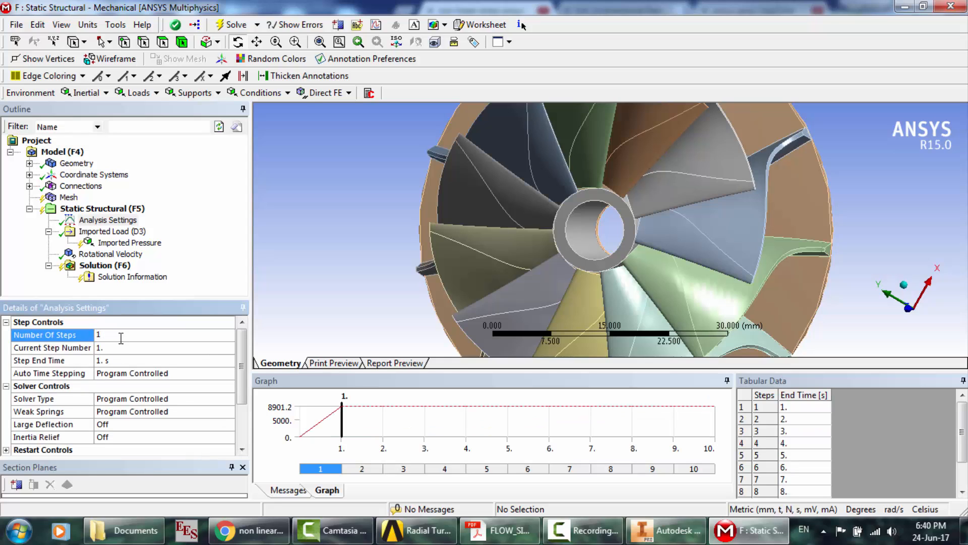
pyautogui.click(198, 273)
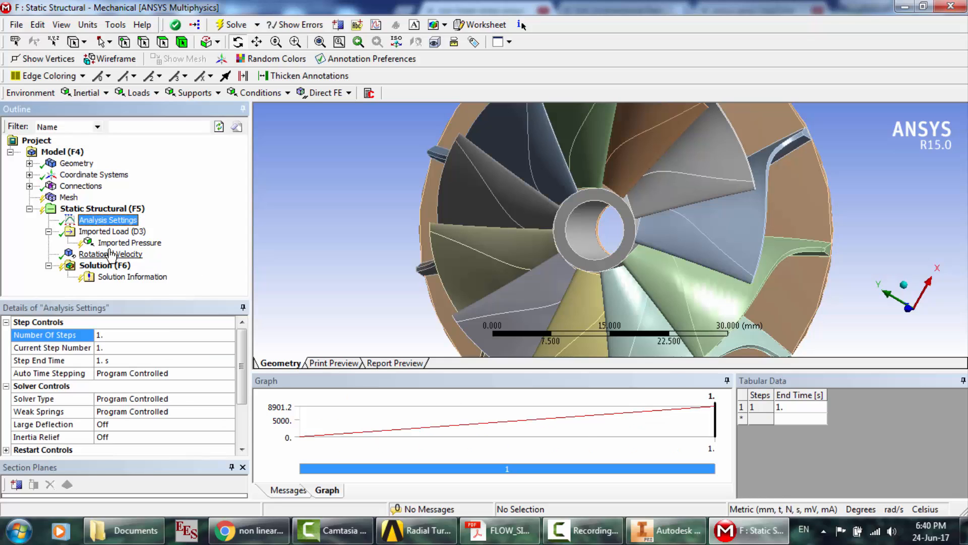
pyautogui.click(109, 232)
pyautogui.rightClick(110, 233)
pyautogui.moveTo(155, 239)
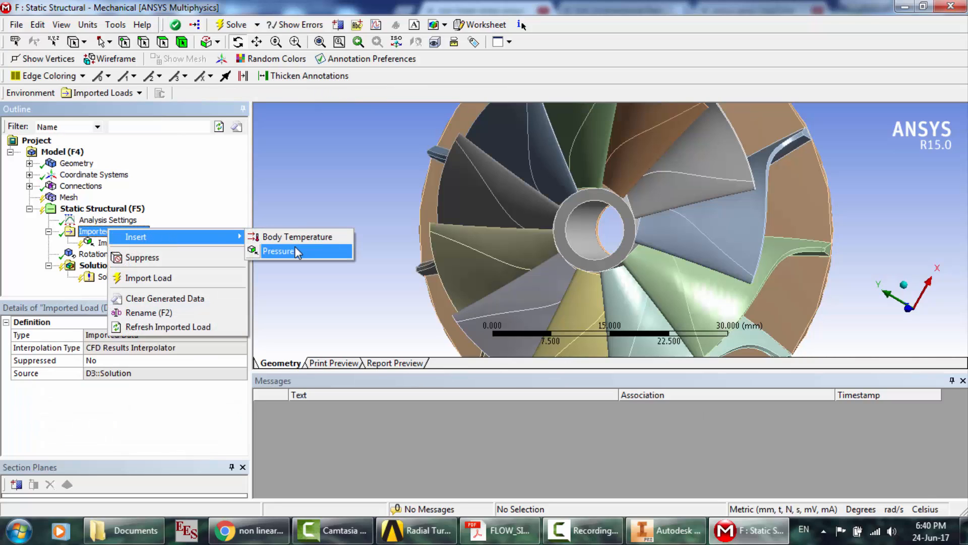
pyautogui.click(97, 218)
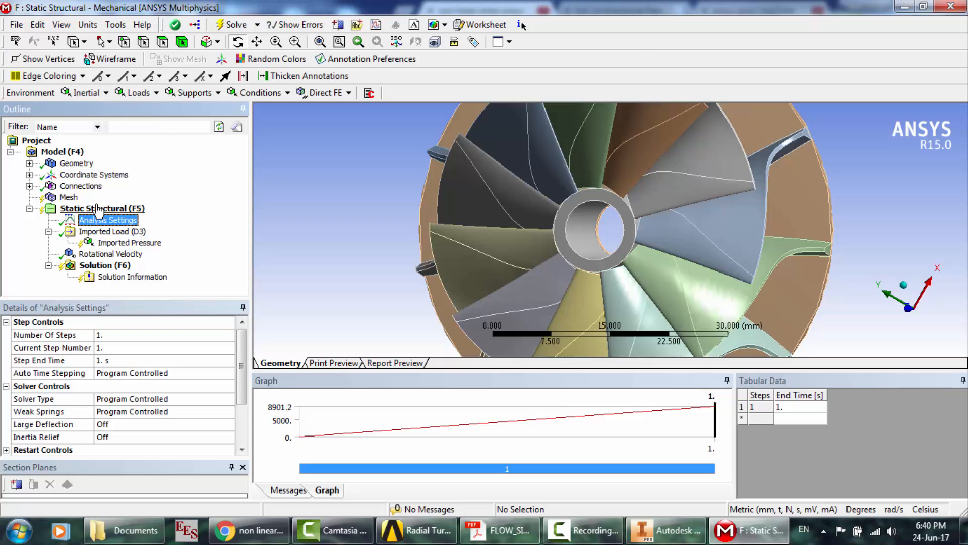
# - Insert a Fixed Support in the Static Structural analysis
pyautogui.click(101, 208)
pyautogui.rightClick(106, 208)
pyautogui.moveTo(158, 212)
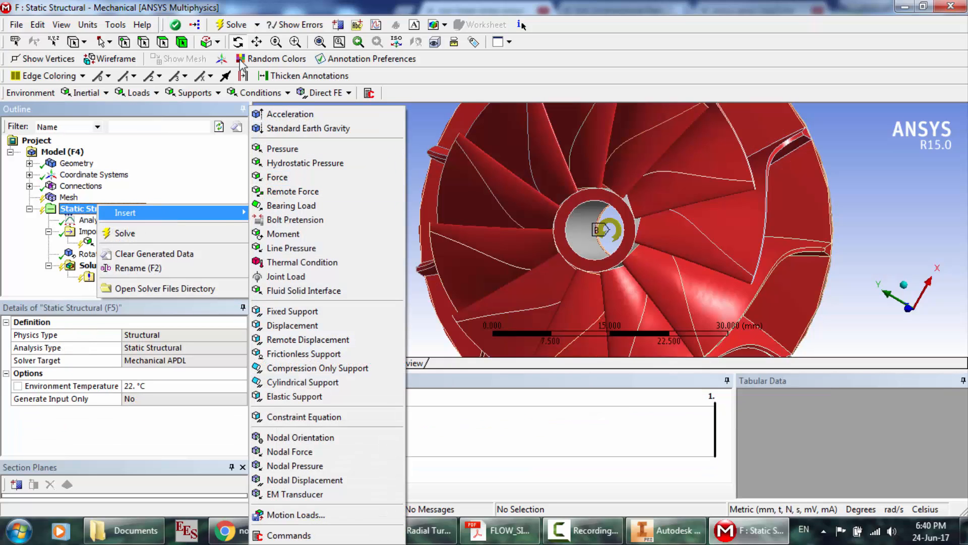
pyautogui.click(153, 94)
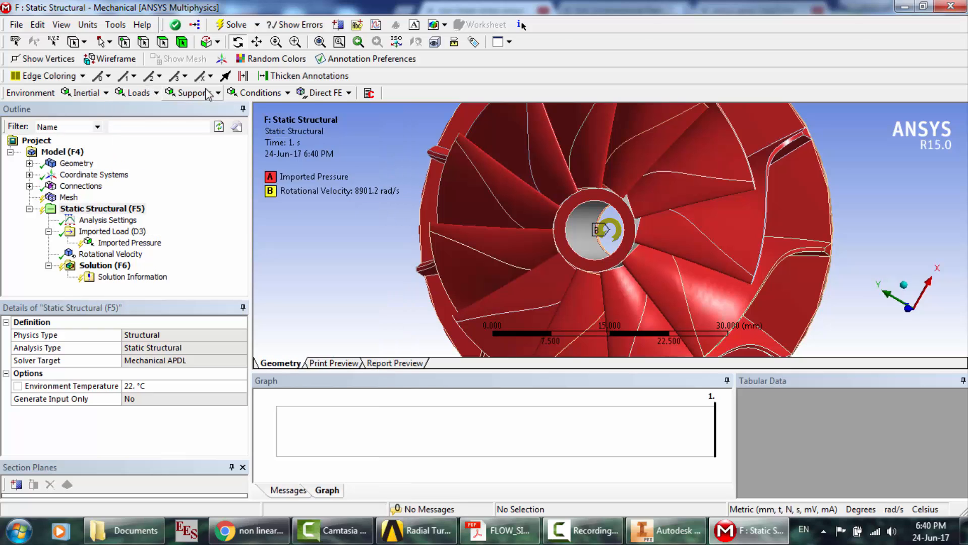
pyautogui.click(195, 93)
pyautogui.click(206, 110)
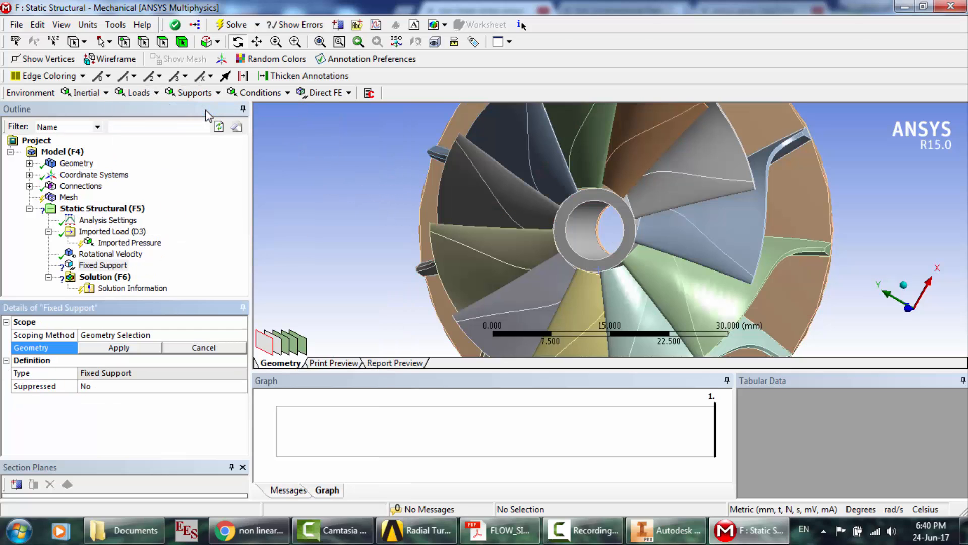
# - Scope the Fixed Support to the hub's bore face, the hub's front ring face and the bore face through the back disk
pyautogui.click(569, 223)
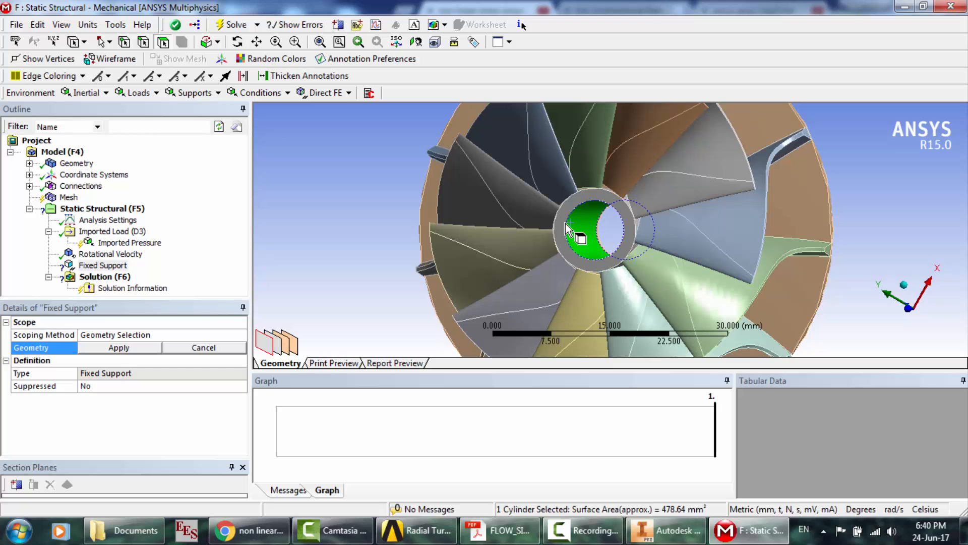
pyautogui.keyDown('ctrl'); pyautogui.click(565, 223); pyautogui.keyUp('ctrl')
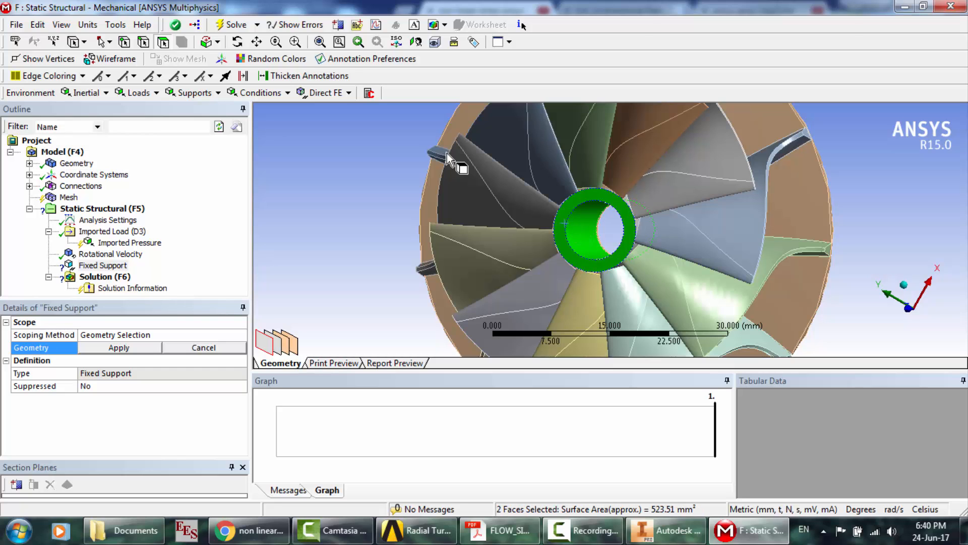
pyautogui.click(238, 42)
pyautogui.moveTo(699, 212); pyautogui.dragTo(495, 210)
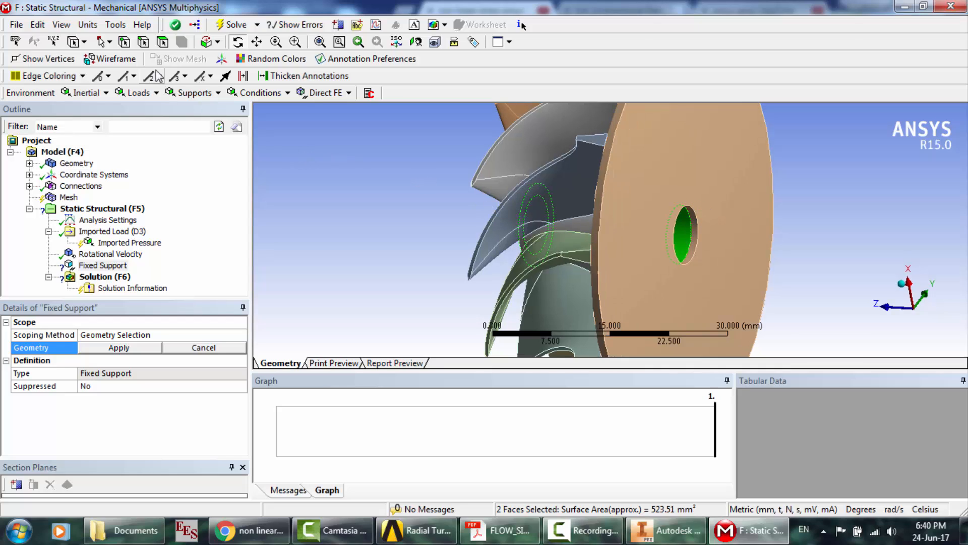
pyautogui.click(162, 42)
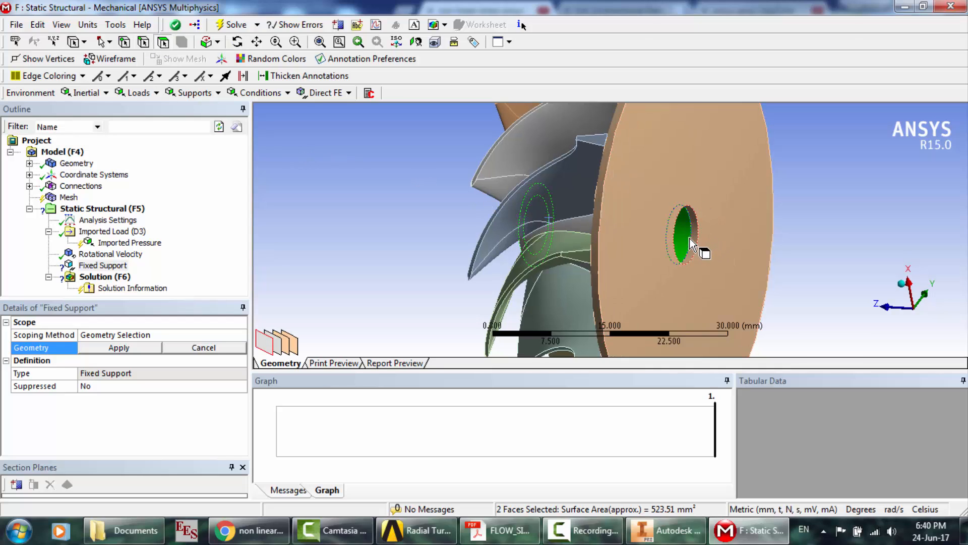
pyautogui.keyDown('ctrl'); pyautogui.click(697, 242); pyautogui.keyUp('ctrl')
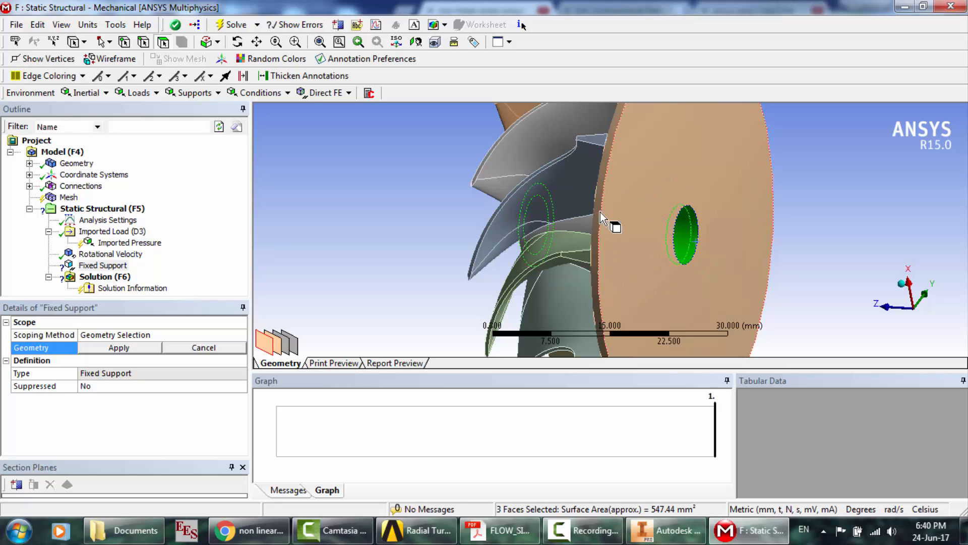
pyautogui.click(130, 349)
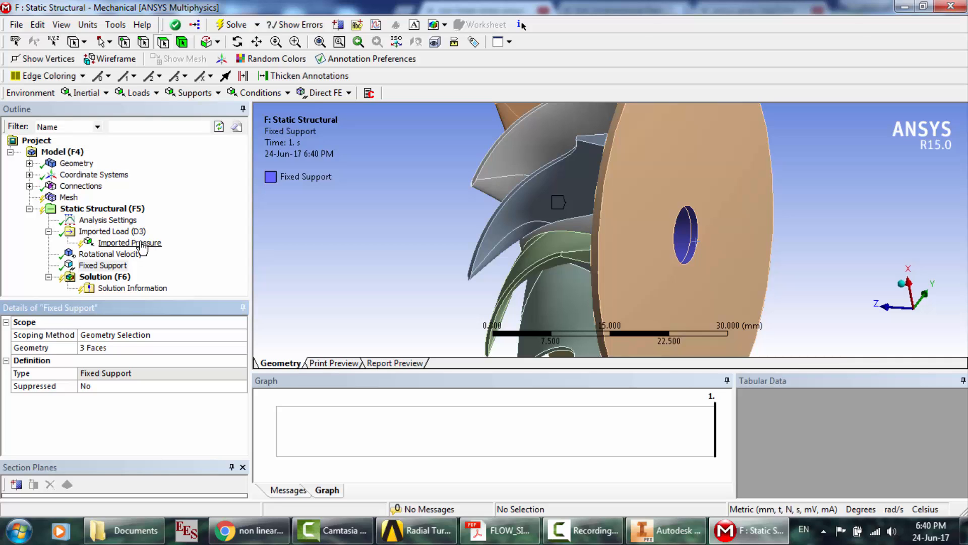
# - Insert a Mohr-Coulomb Stress tool under the Solution
pyautogui.rightClick(113, 278)
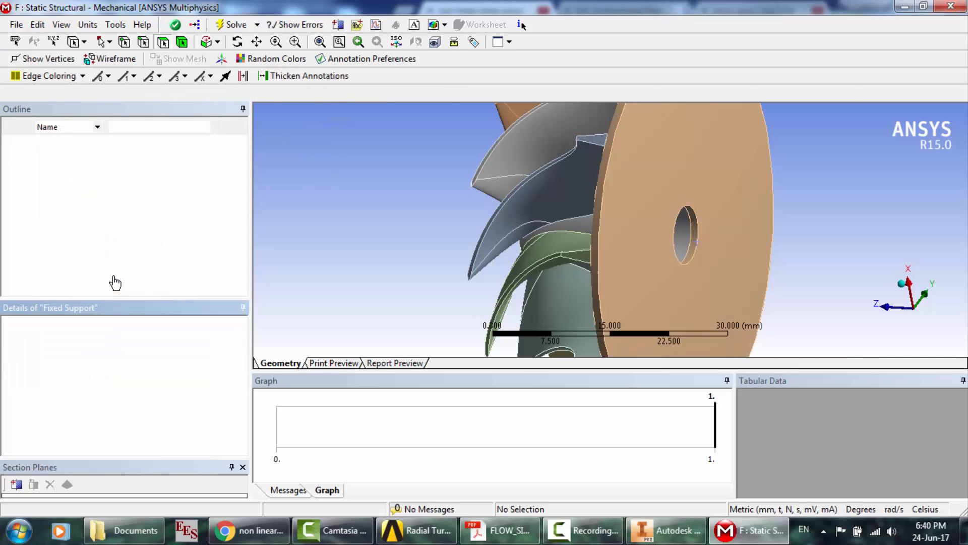
pyautogui.moveTo(168, 285)
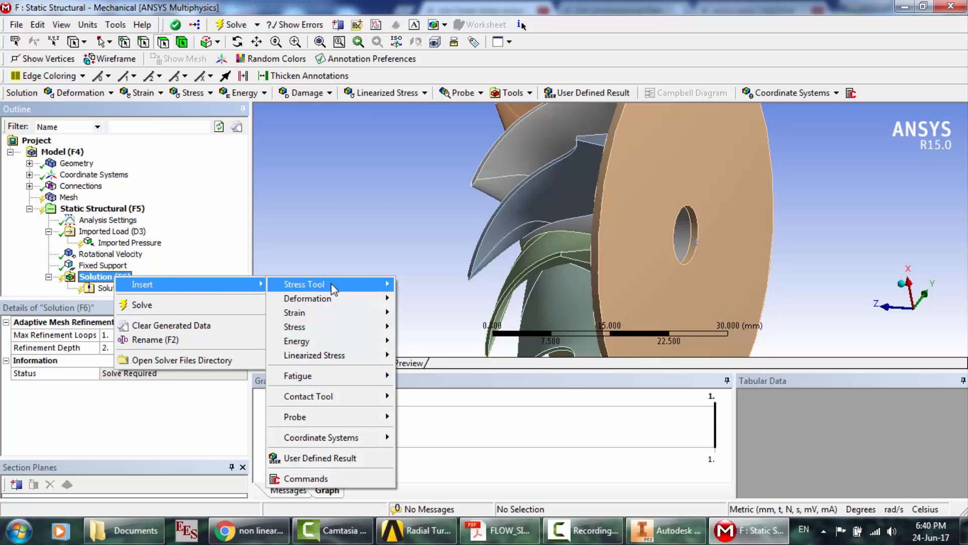
pyautogui.moveTo(323, 284)
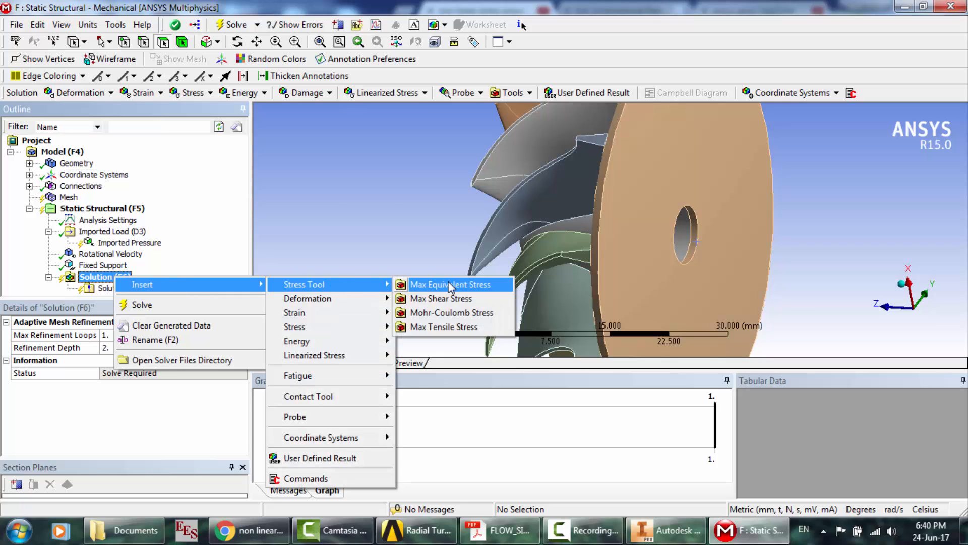
pyautogui.click(446, 314)
# - Add Total Deformation and Equivalent (von-Mises) Stress results for all bodies to the Solution
pyautogui.rightClick(116, 265)
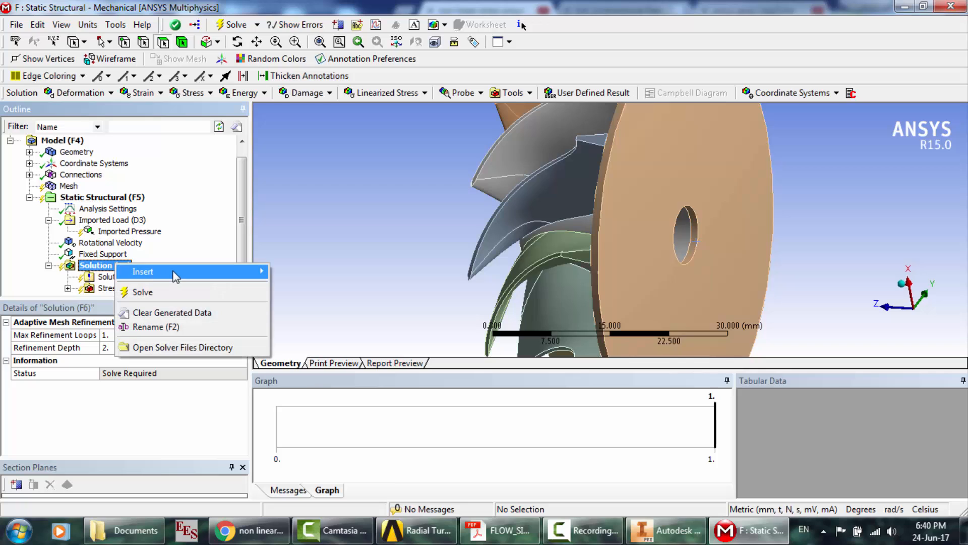
pyautogui.moveTo(176, 276)
pyautogui.moveTo(323, 286)
pyautogui.click(419, 285)
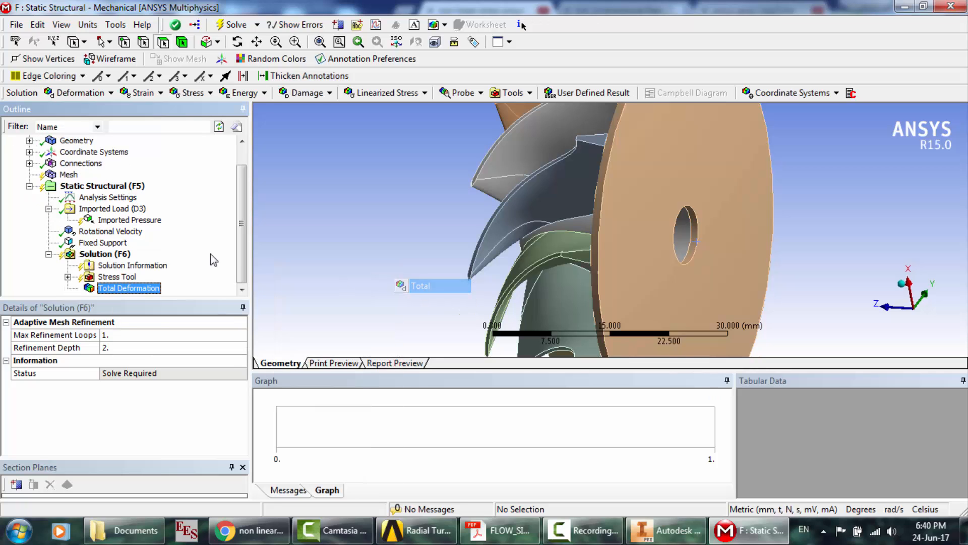
pyautogui.rightClick(101, 254)
pyautogui.moveTo(160, 267)
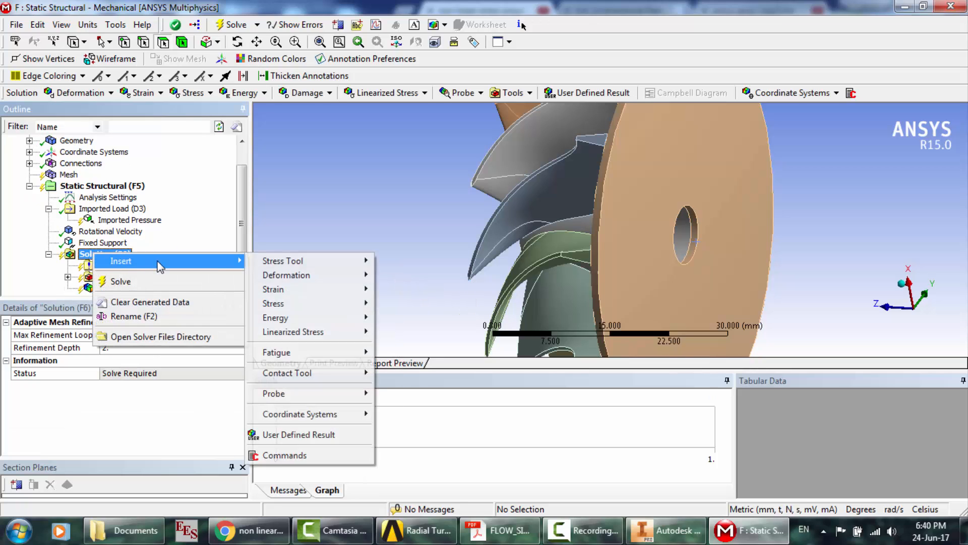
pyautogui.moveTo(367, 309)
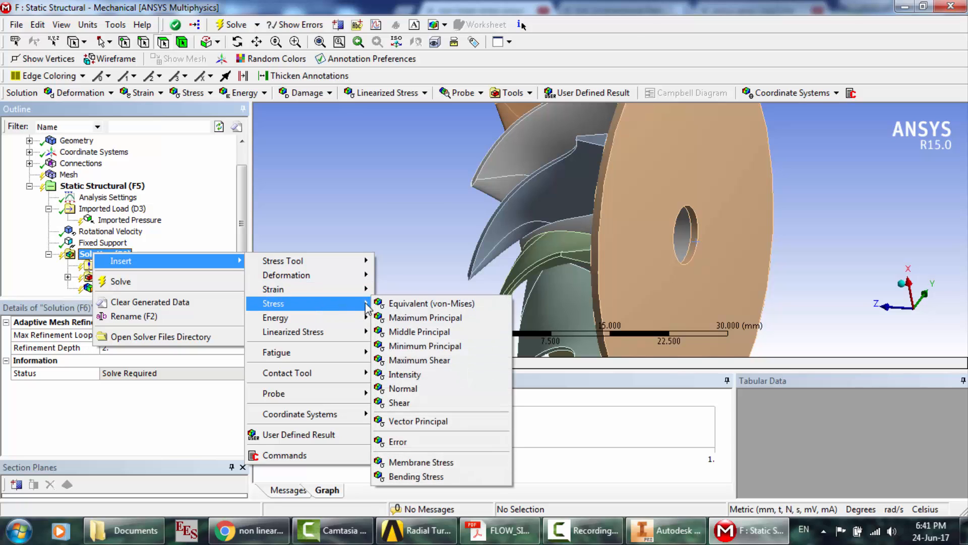
pyautogui.click(401, 303)
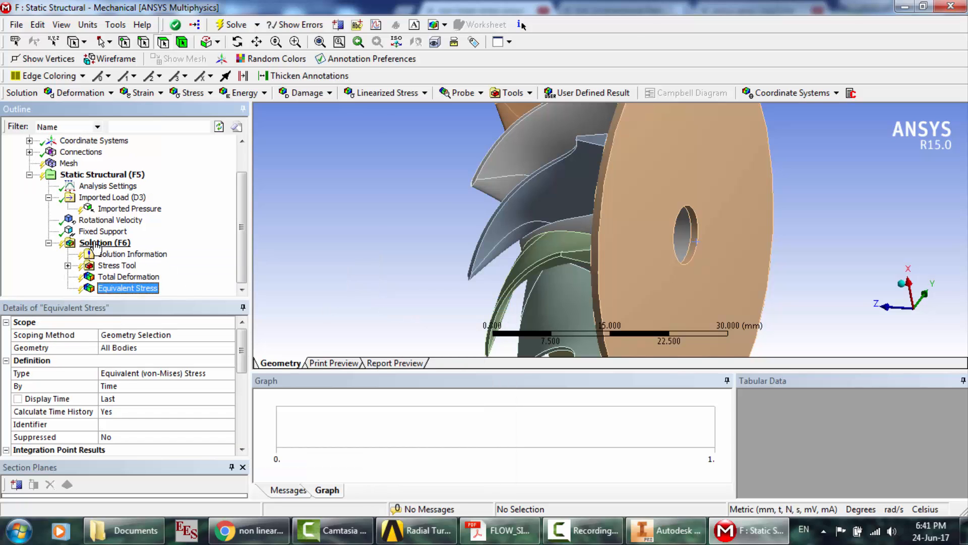
# - Insert a Fatigue Tool under the Solution and add a Life result to it
pyautogui.rightClick(97, 246)
pyautogui.moveTo(152, 250)
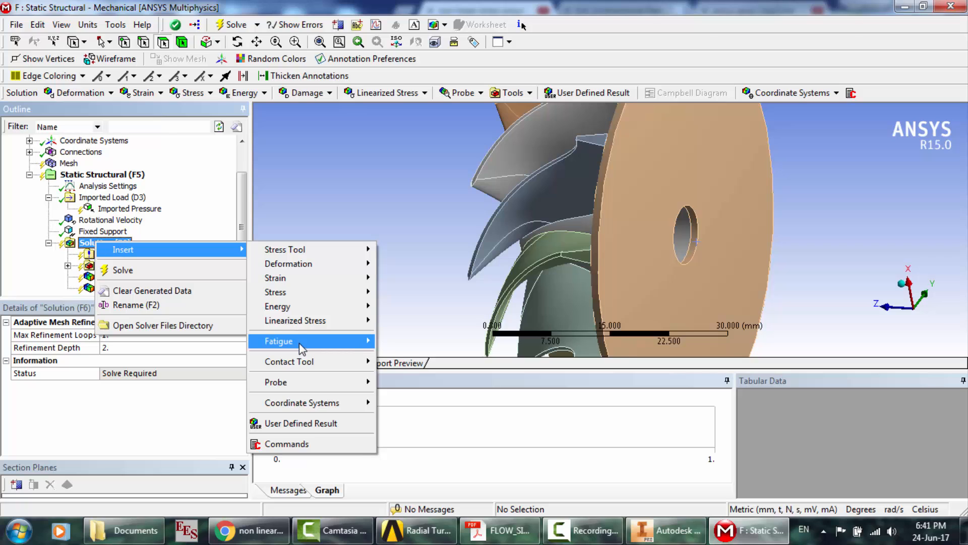
pyautogui.moveTo(301, 347)
pyautogui.click(408, 341)
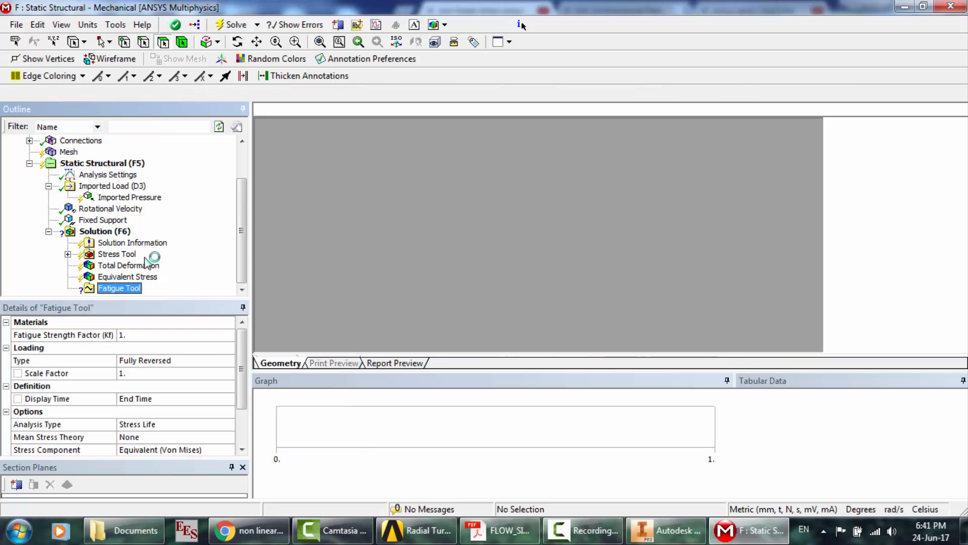
pyautogui.rightClick(121, 295)
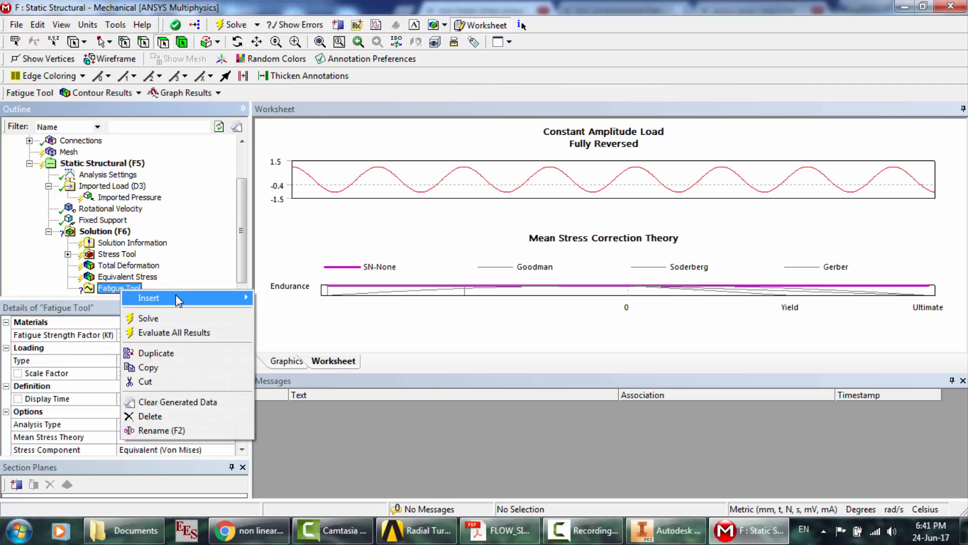
pyautogui.moveTo(180, 299)
pyautogui.click(301, 301)
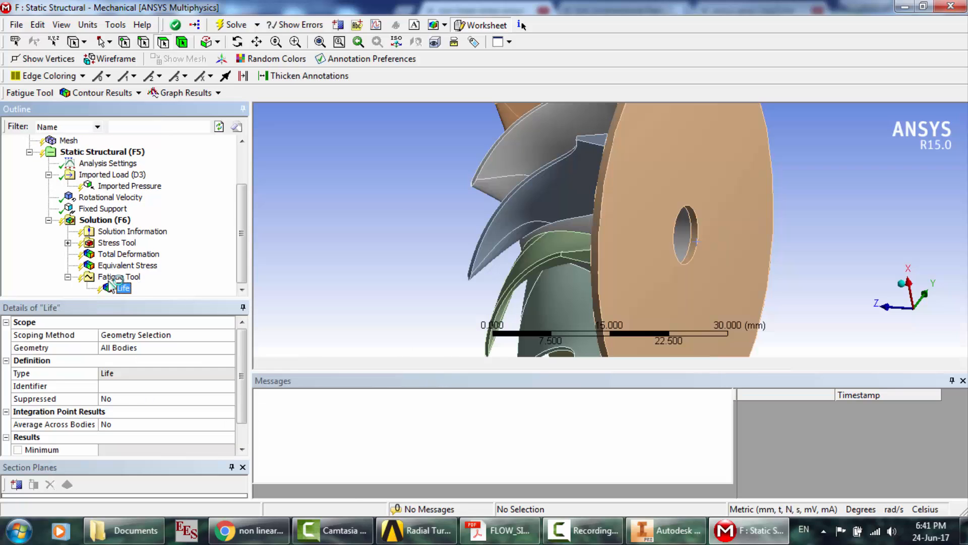
# - Add Damage and Safety Factor results to the Fatigue Tool
pyautogui.rightClick(109, 278)
pyautogui.moveTo(174, 285)
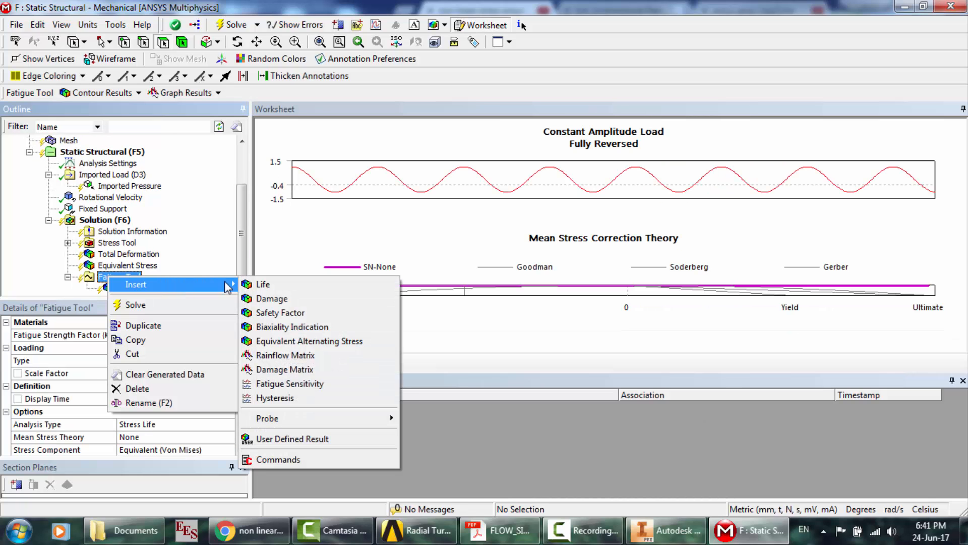
pyautogui.click(272, 300)
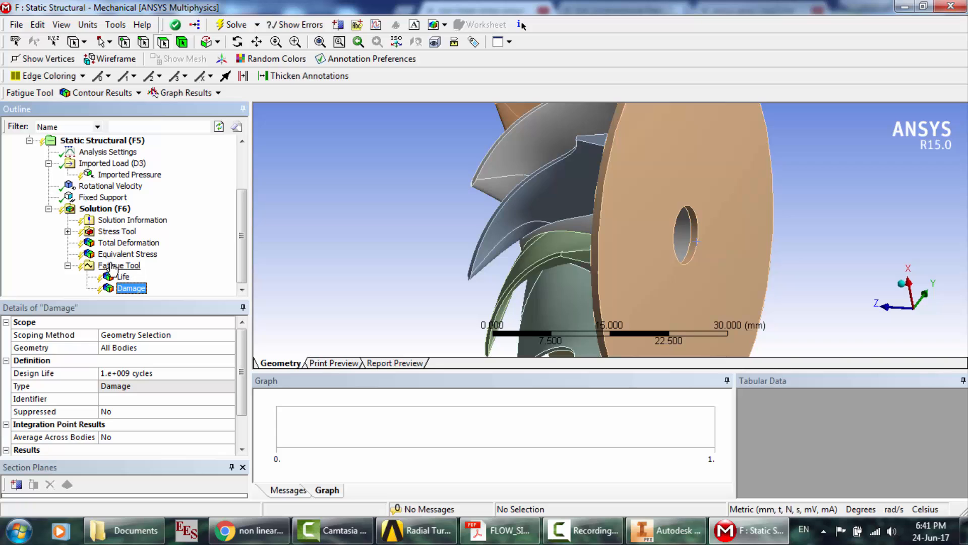
pyautogui.click(121, 265)
pyautogui.rightClick(112, 266)
pyautogui.moveTo(192, 275)
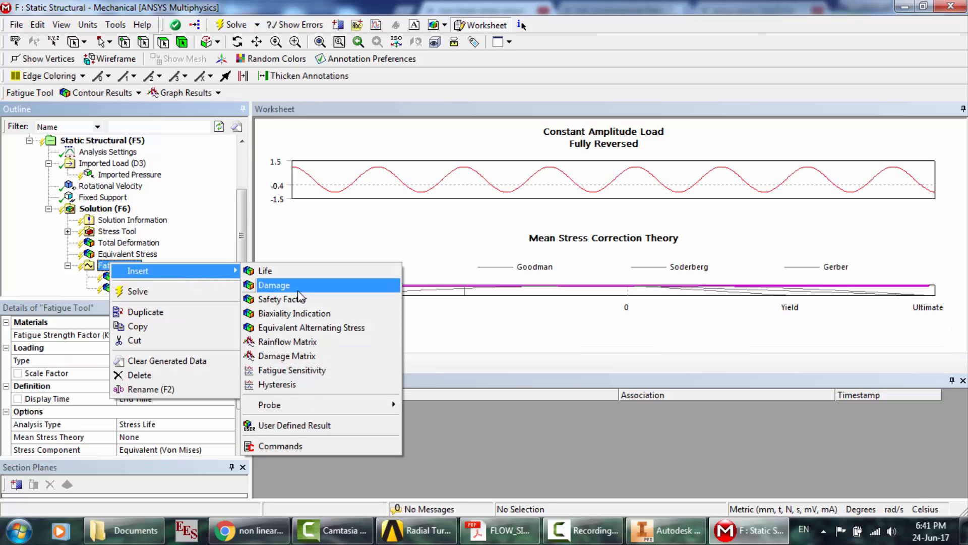
pyautogui.click(305, 300)
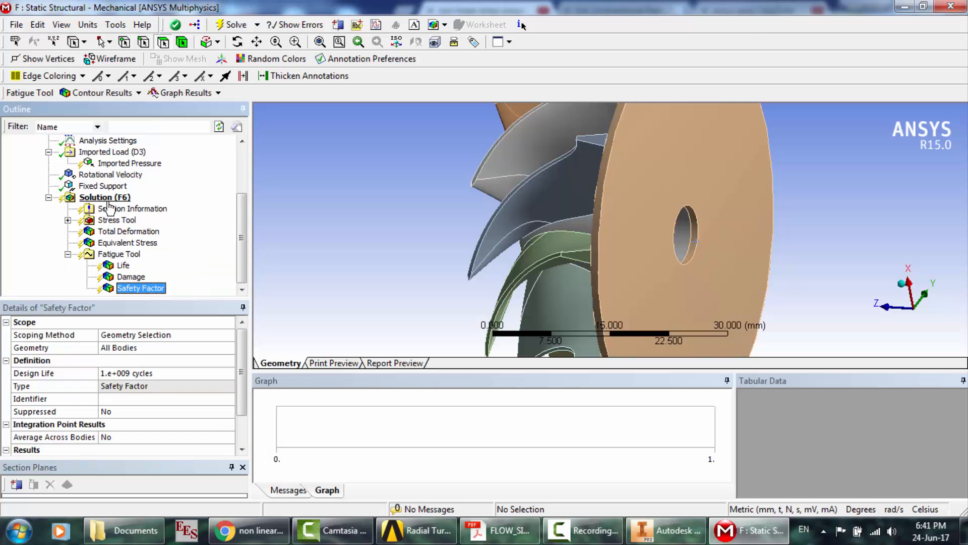
pyautogui.rightClick(104, 197)
pyautogui.moveTo(169, 208)
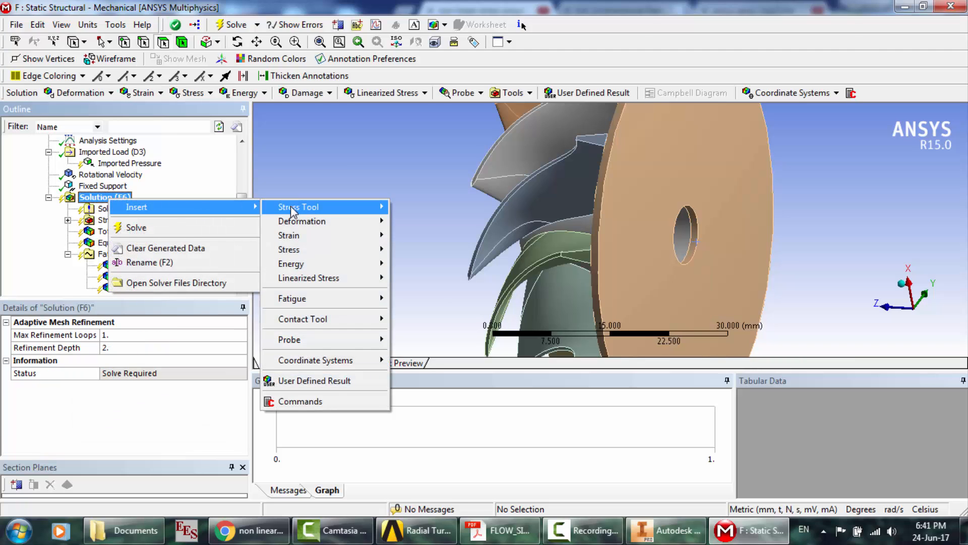
pyautogui.moveTo(353, 250)
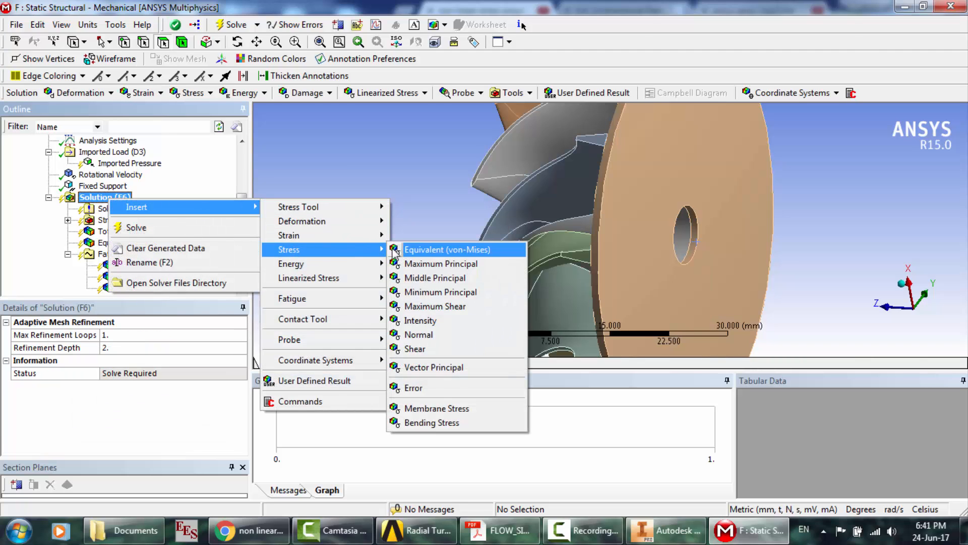
pyautogui.moveTo(358, 212)
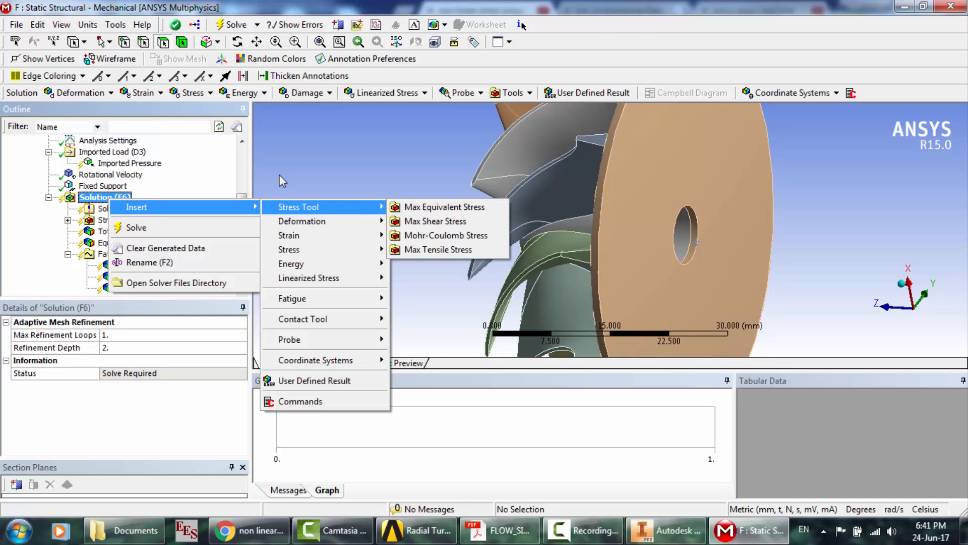
pyautogui.click(216, 179)
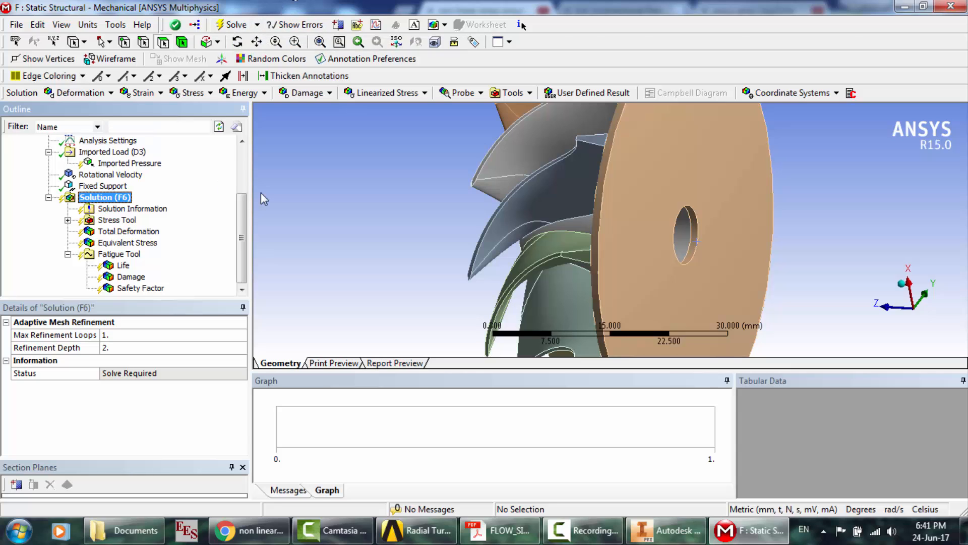
# - Try to solve the static structural analysis with the defined loads, support and result objects
pyautogui.moveTo(244, 207); pyautogui.dragTo(245, 188)
pyautogui.scroll(-1, 232, 188)
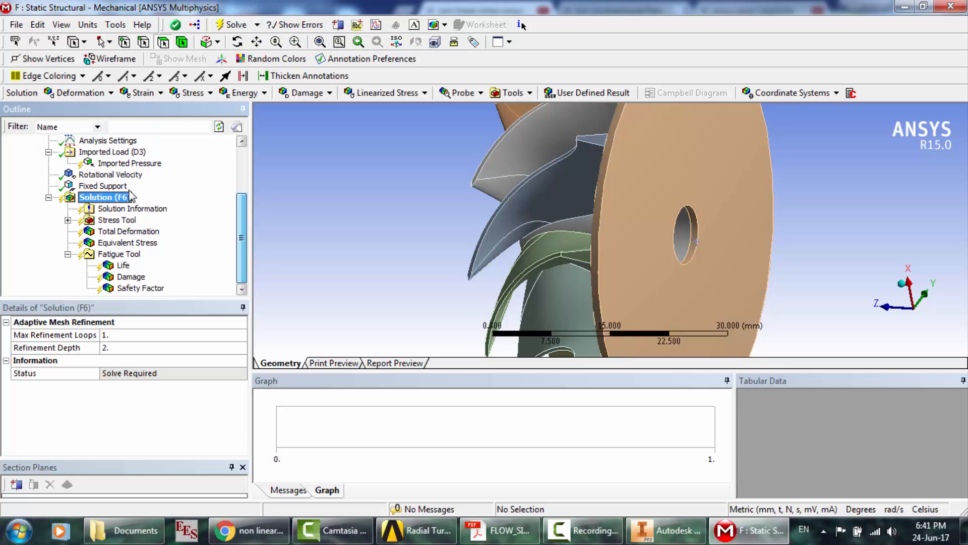
pyautogui.scroll(1, 167, 189)
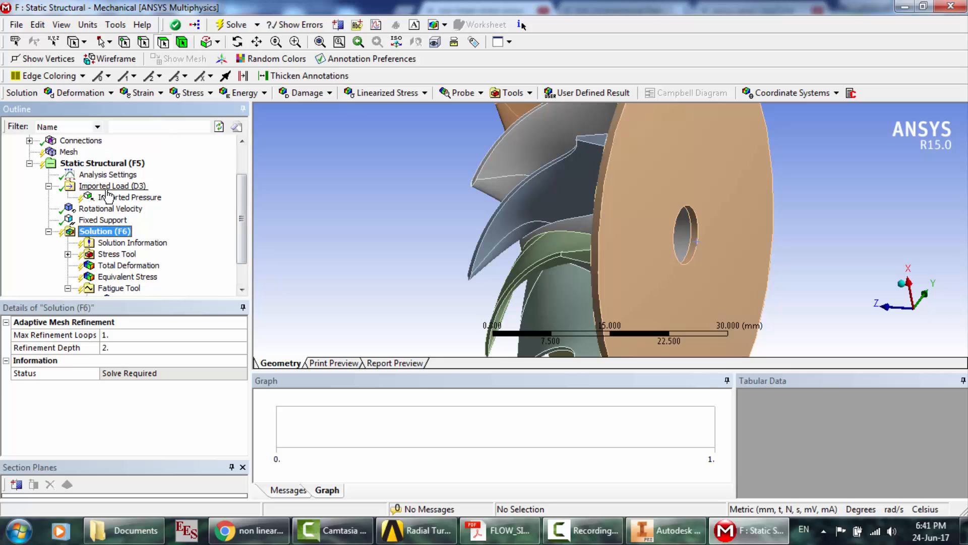
pyautogui.click(233, 27)
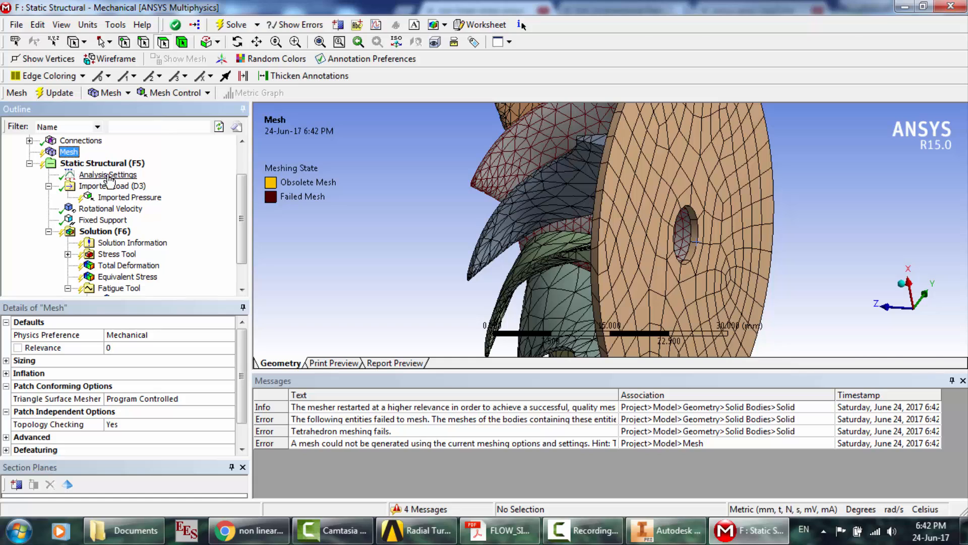
# - Set the mesh Relevance Center to Fine in the sizing settings and regenerate the mesh
pyautogui.click(6, 360)
pyautogui.doubleClick(151, 390)
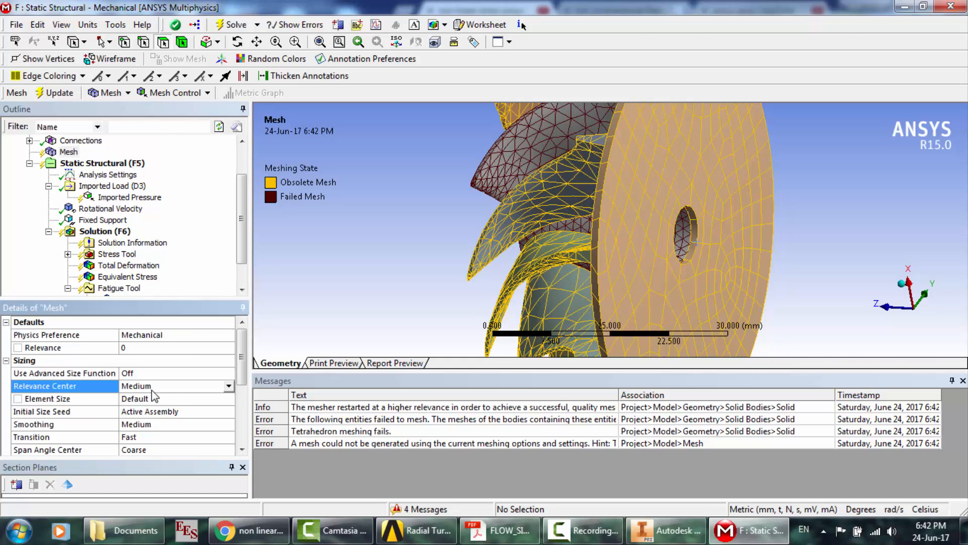
pyautogui.doubleClick(151, 390)
pyautogui.rightClick(71, 152)
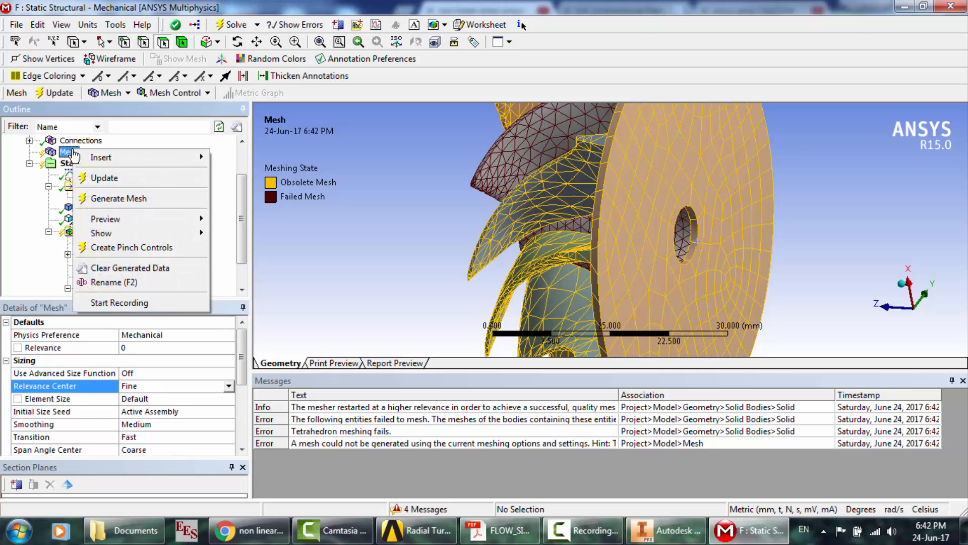
pyautogui.click(127, 199)
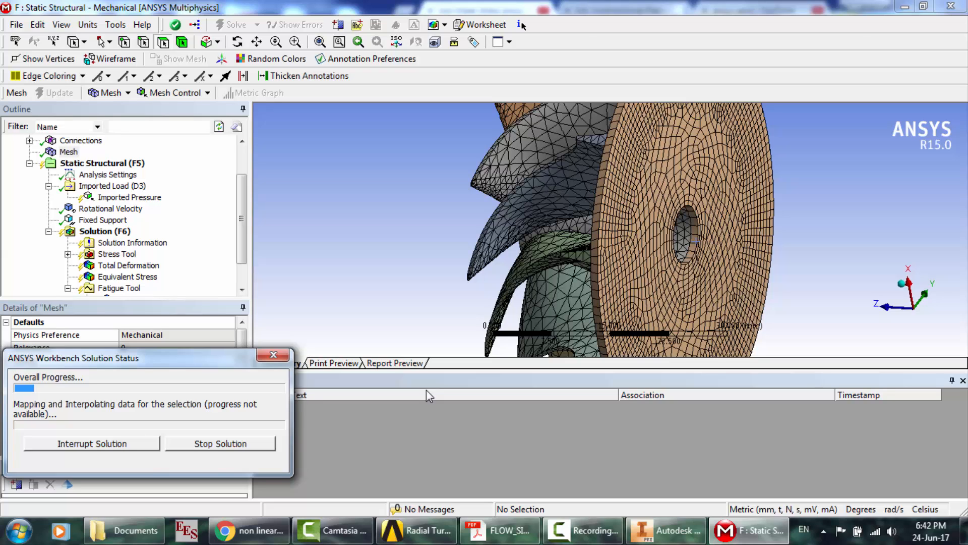
# - Switch to Chrome, look through the YouTube results for nonlinear stress in ANSYS, and open the DrDalyO channel
pyautogui.click(249, 530)
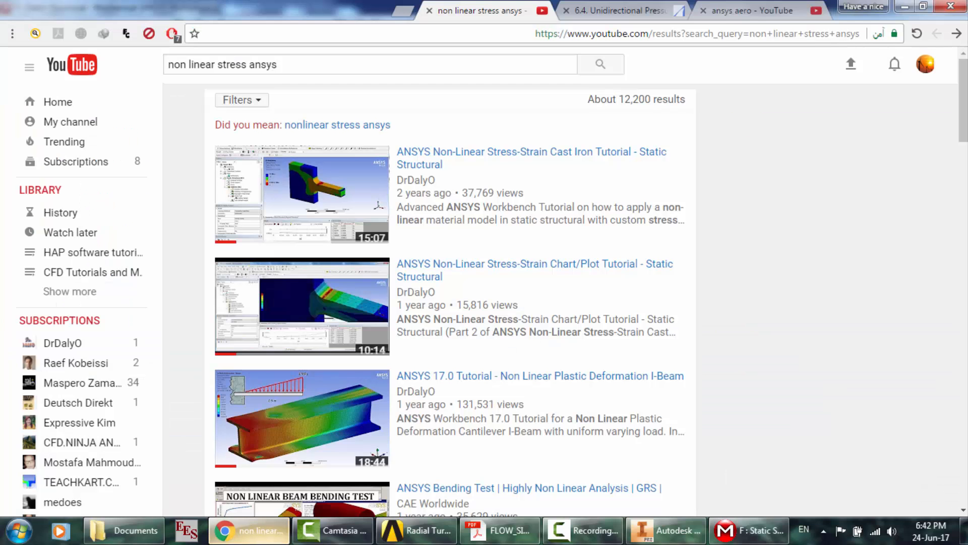
pyautogui.scroll(-10, 541, 150)
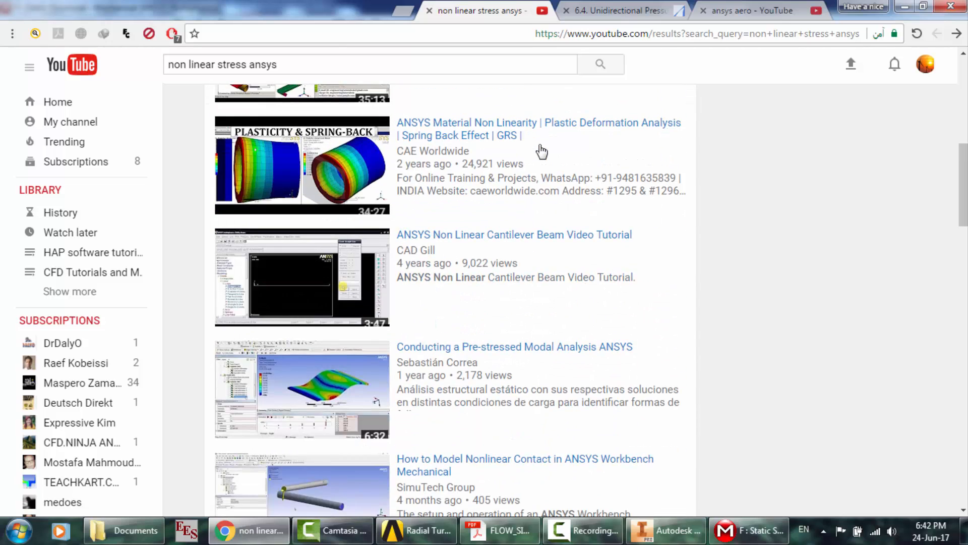
pyautogui.scroll(-2, 541, 151)
pyautogui.scroll(13, 541, 150)
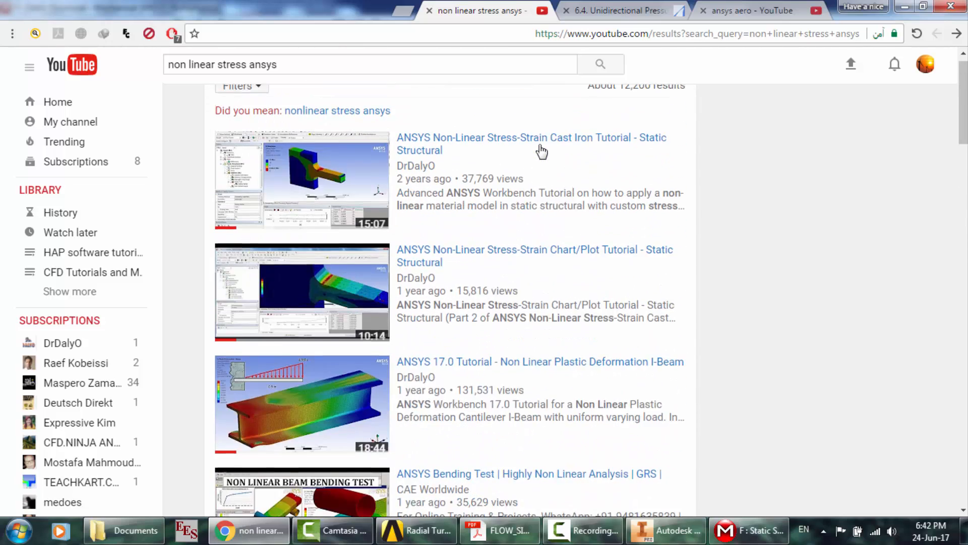
pyautogui.click(428, 183)
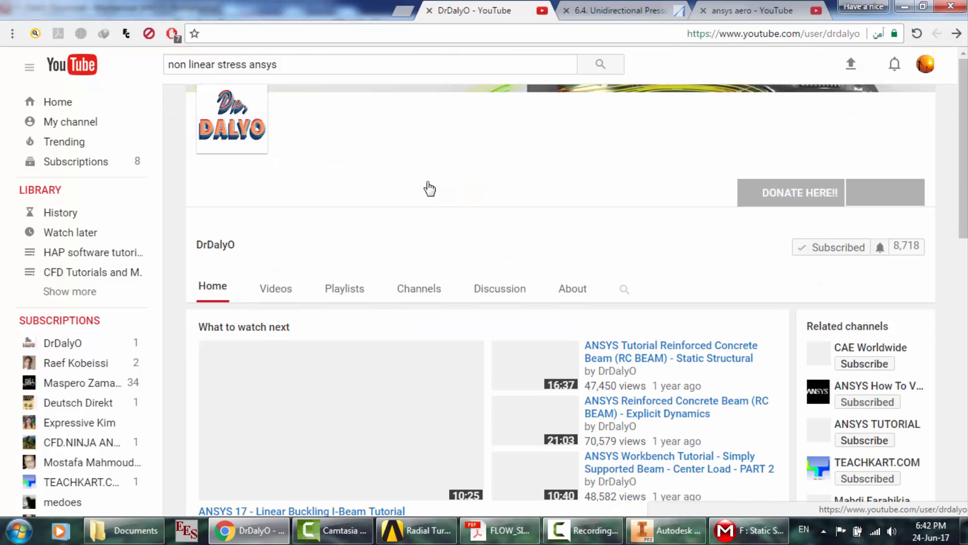
# - Look through the ANSYS tutorials on the DrDalyO channel and check the solve progress in ANSYS Mechanical
pyautogui.scroll(-3, 620, 213)
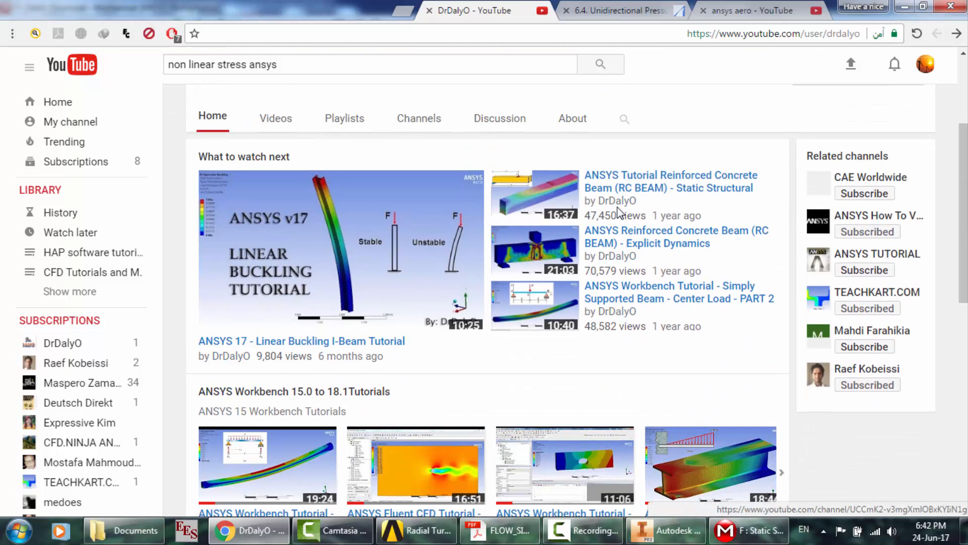
pyautogui.scroll(-2, 577, 246)
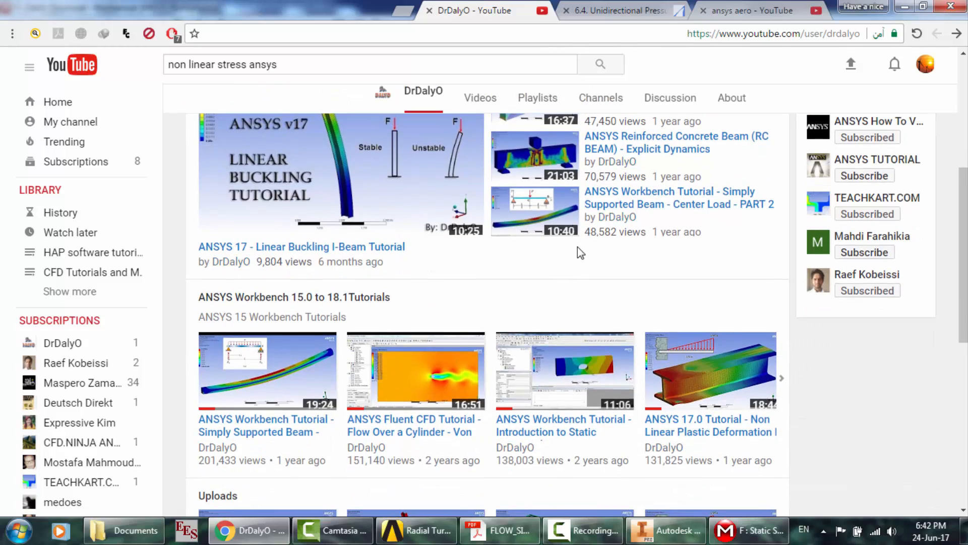
pyautogui.scroll(-6, 577, 246)
pyautogui.scroll(-2, 577, 246)
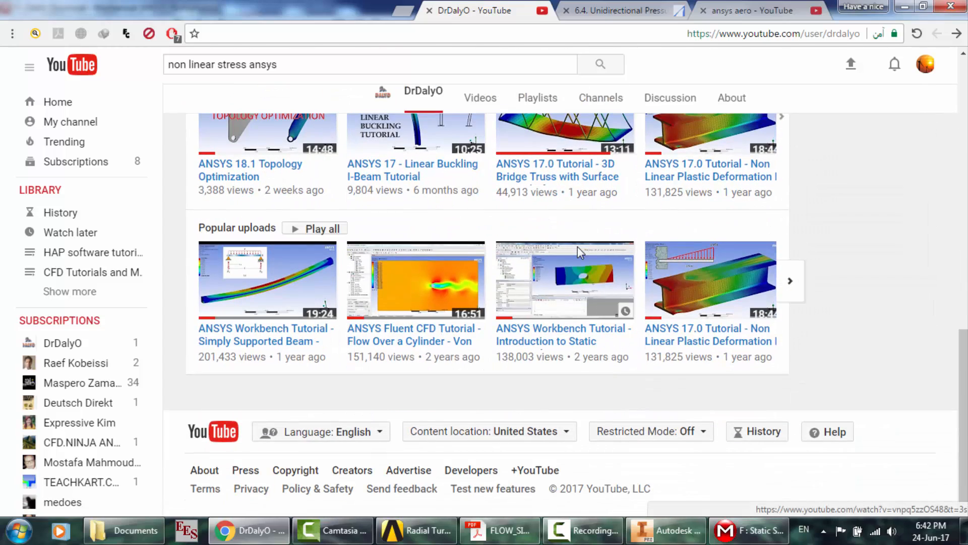
pyautogui.scroll(5, 577, 246)
pyautogui.scroll(8, 577, 247)
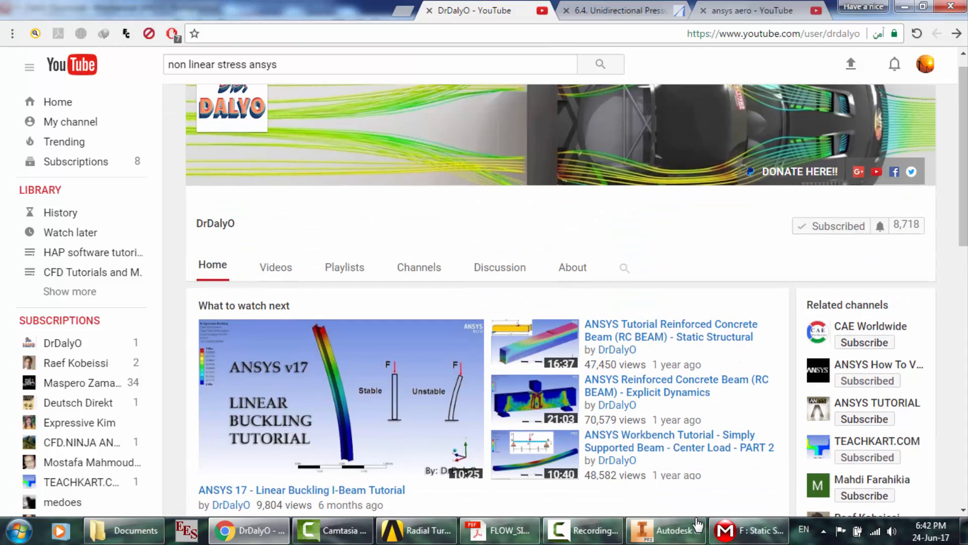
pyautogui.click(749, 530)
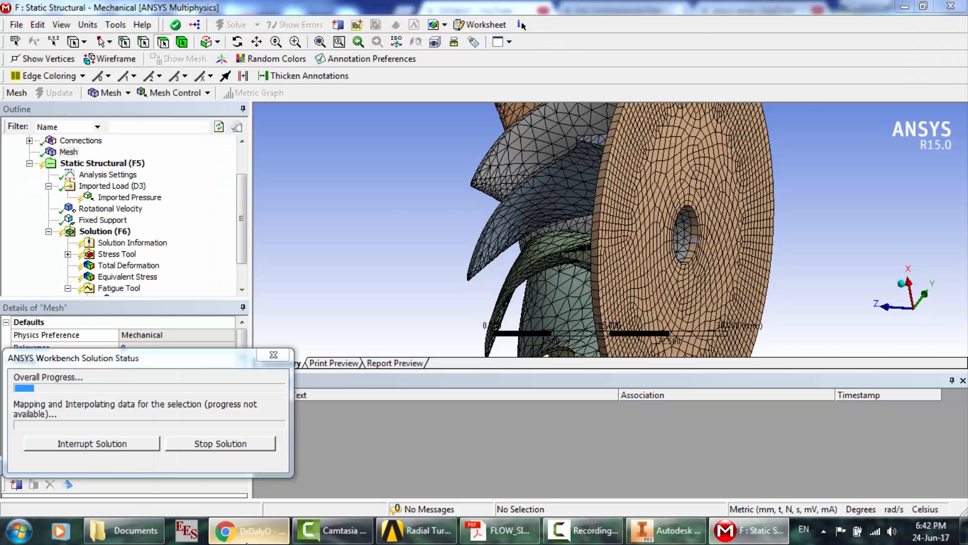
# - Switch to Adobe Acrobat Reader and view the guide vane mesh details in the flow simulation paper
pyautogui.click(247, 530)
pyautogui.click(500, 530)
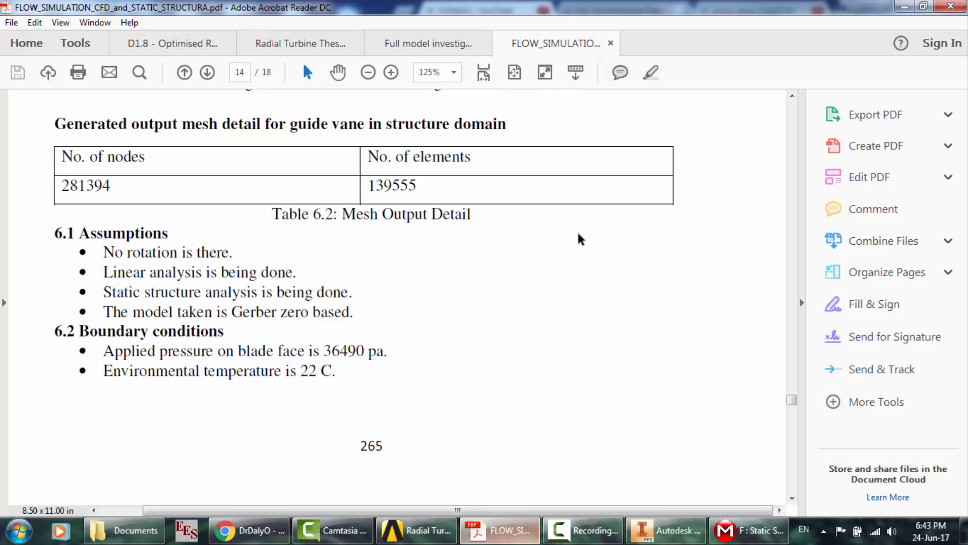
pyautogui.scroll(4, 579, 234)
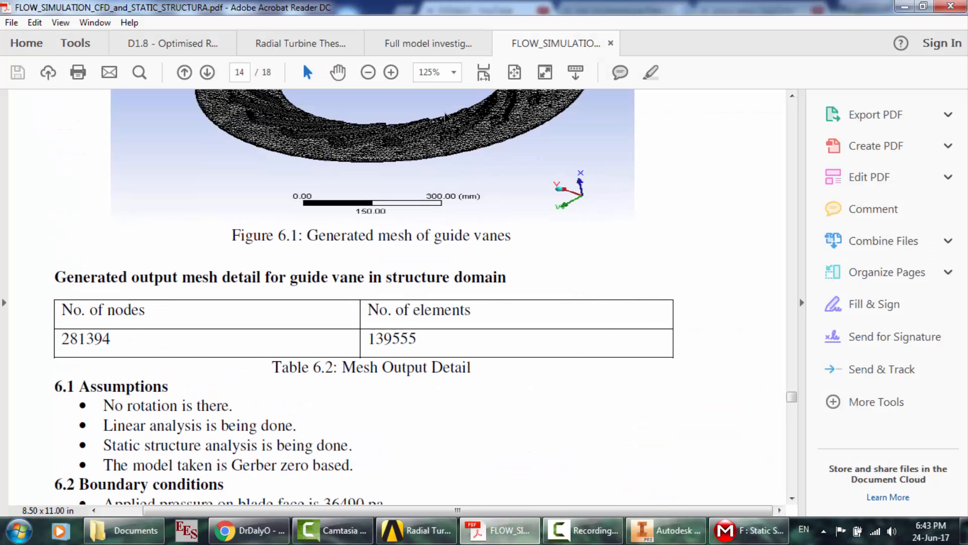
# - Examine the static structural results and the transient thermal analysis section in the paper "Full model investigation on a turbine"
pyautogui.click(425, 44)
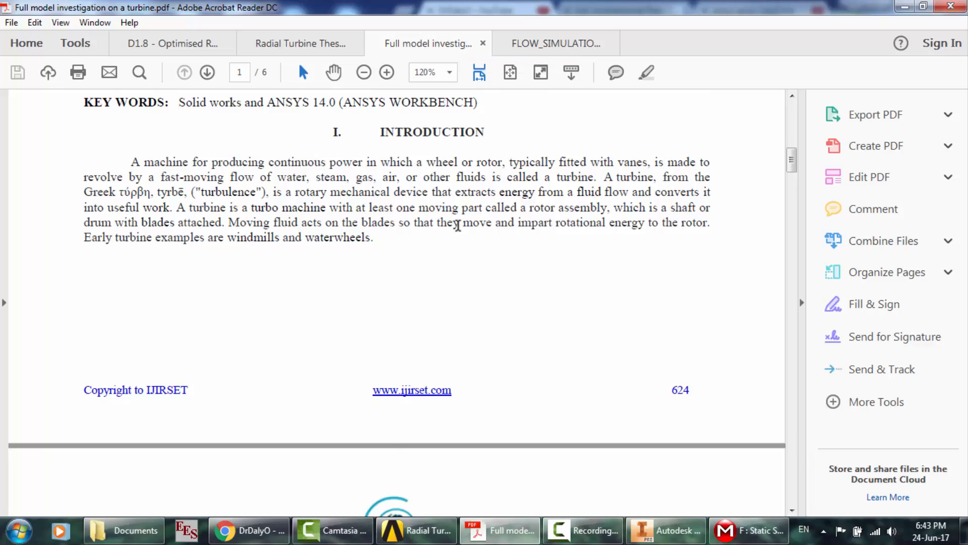
pyautogui.scroll(-20, 458, 226)
pyautogui.scroll(-1, 458, 226)
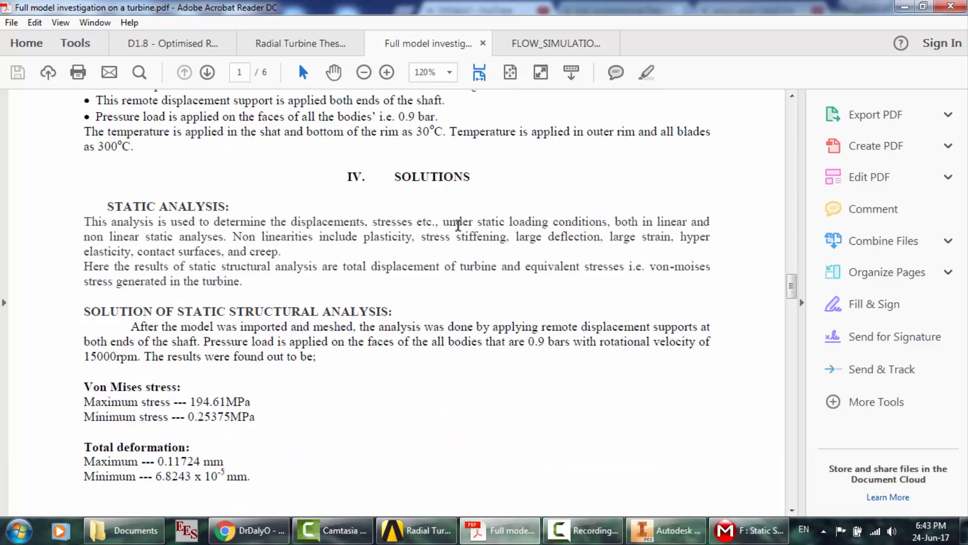
pyautogui.scroll(3, 457, 225)
pyautogui.scroll(-3, 207, 311)
pyautogui.scroll(-2, 179, 351)
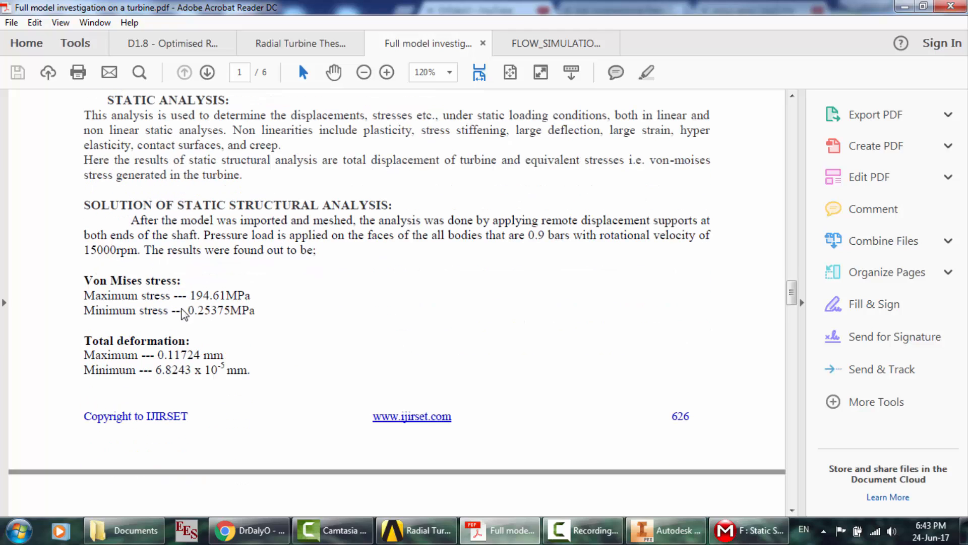
pyautogui.scroll(-7, 149, 346)
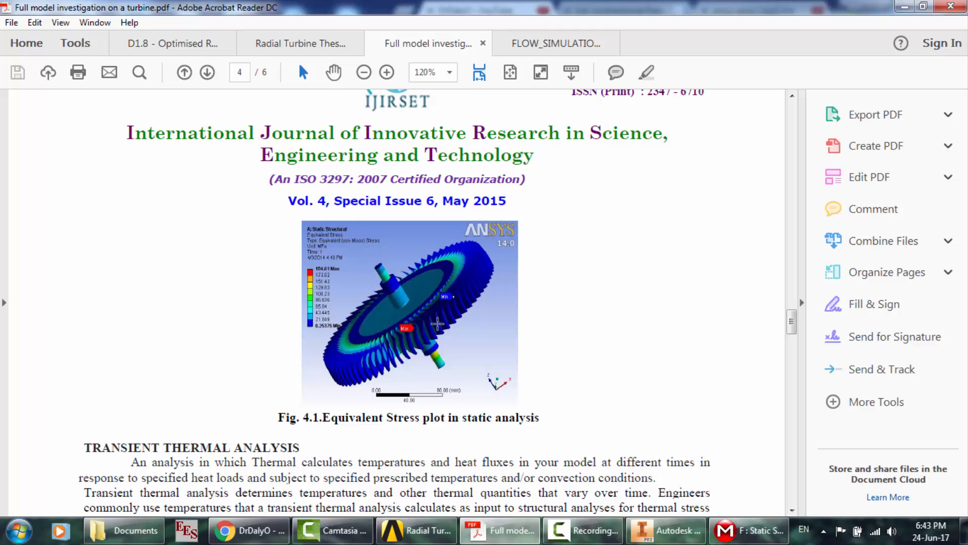
pyautogui.scroll(-2, 330, 282)
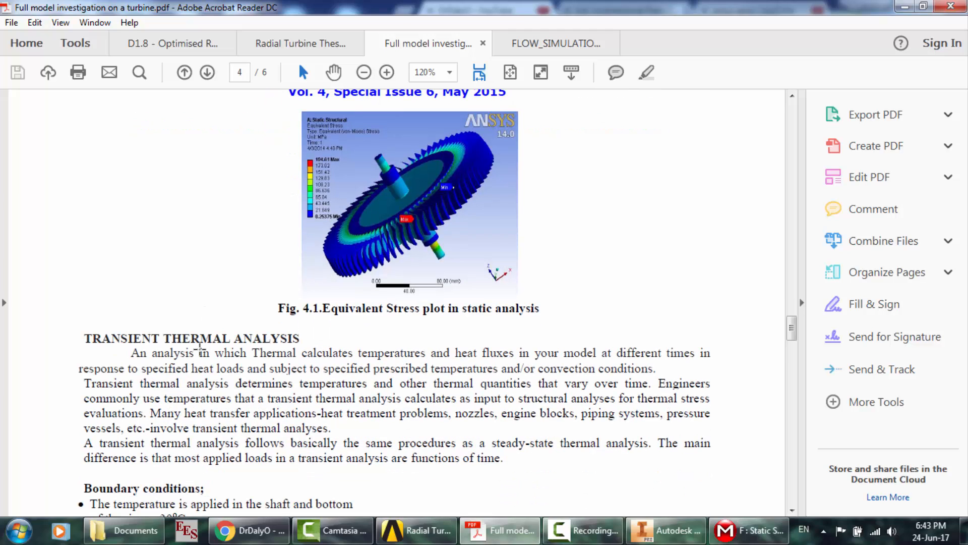
pyautogui.scroll(-1, 266, 364)
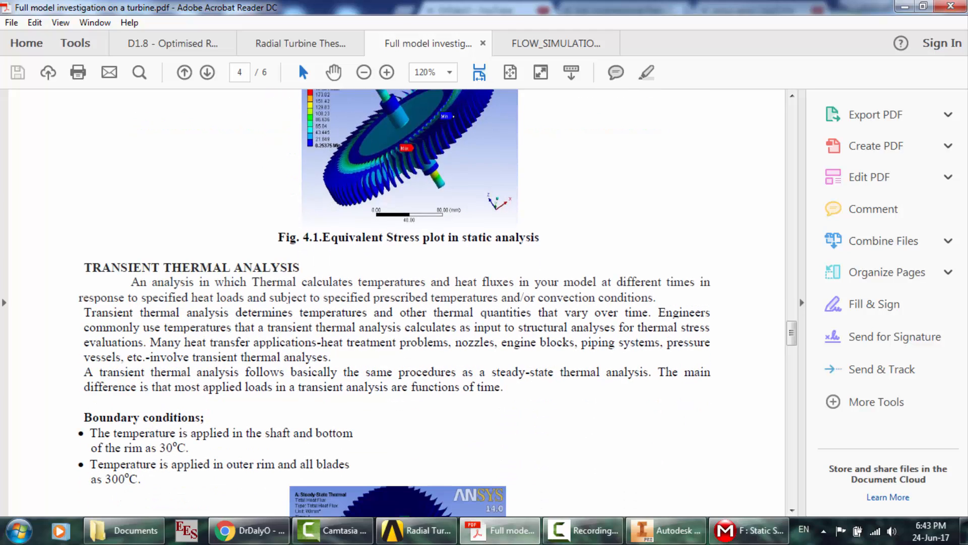
# - Switch to Chrome and search YouTube for "pv panel cooling"
pyautogui.click(247, 530)
pyautogui.scroll(1, 551, 256)
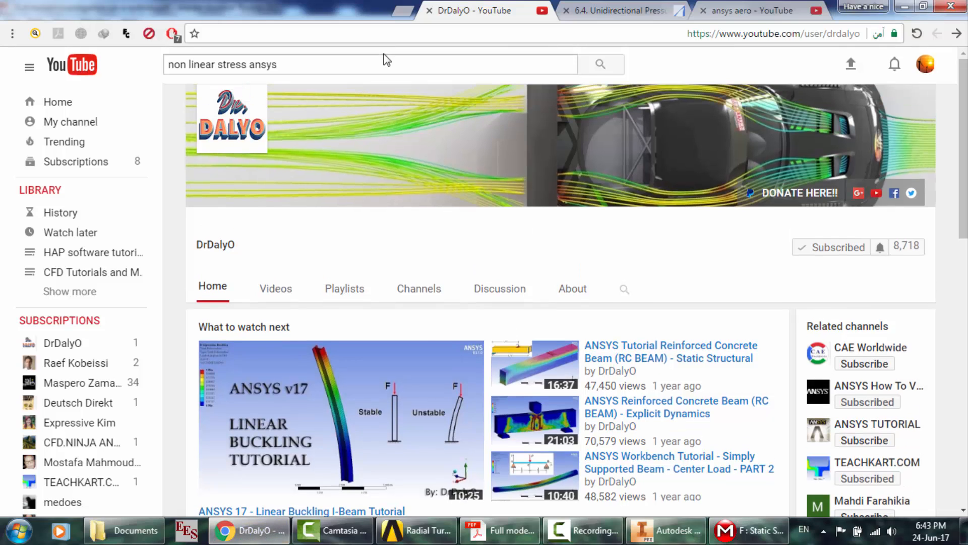
pyautogui.click(388, 63)
pyautogui.hotkey('ctrl', 'a')
pyautogui.write('p')
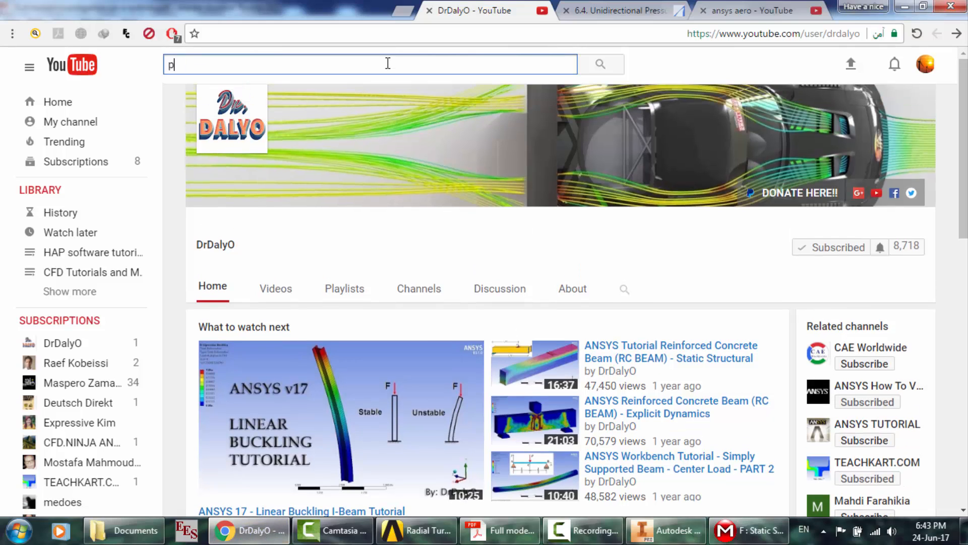
pyautogui.write('v panel cool')
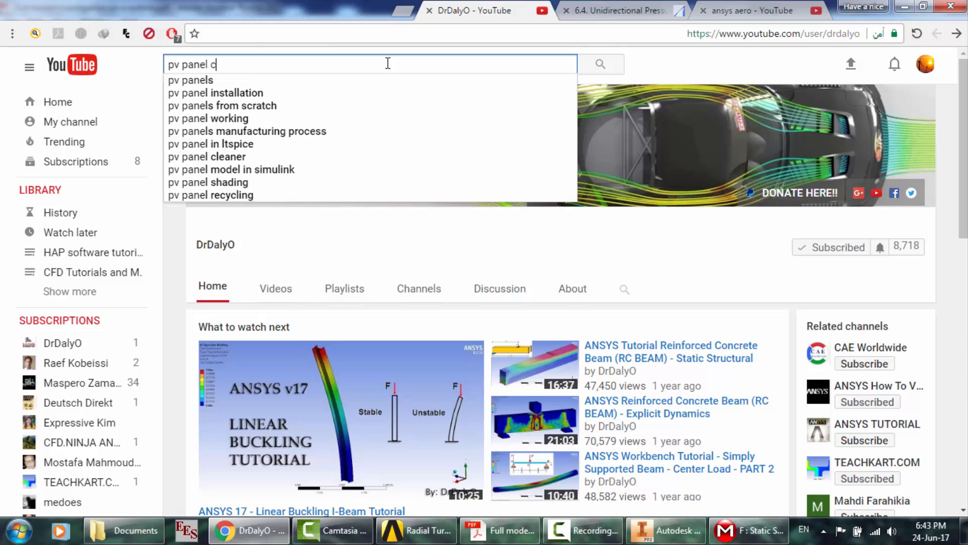
pyautogui.write('ing')
pyautogui.press('Return')
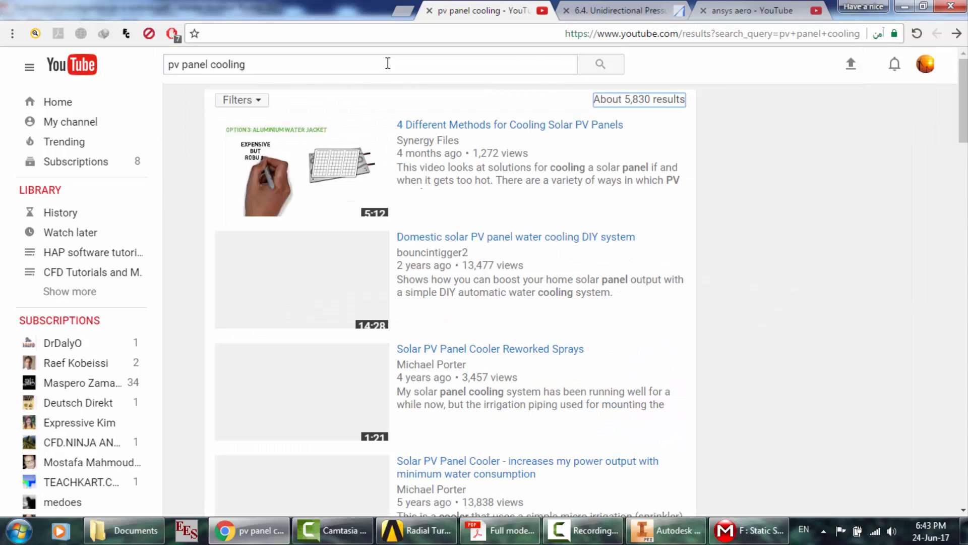
# - Refine the YouTube search to "pv panel cooling ansys" and look through the results
pyautogui.scroll(-1, 563, 177)
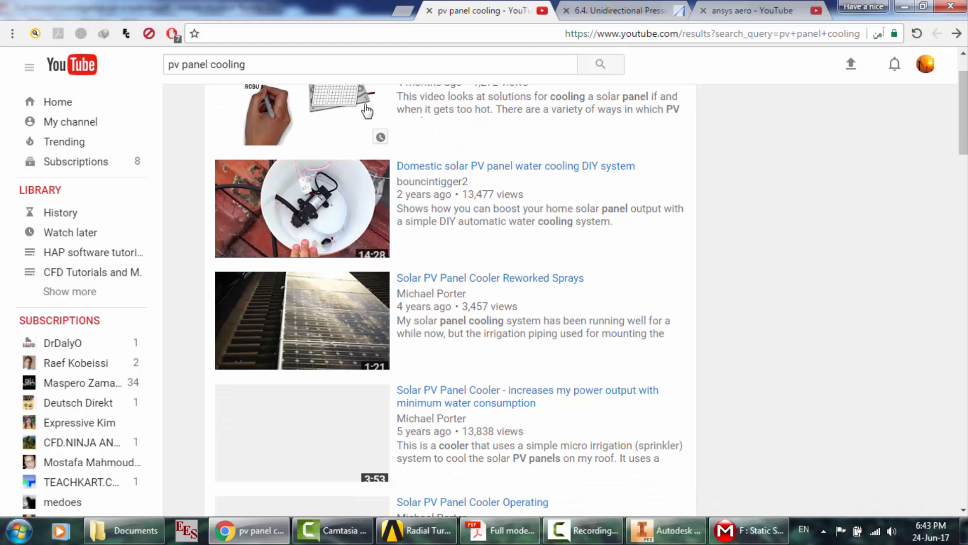
pyautogui.click(277, 62)
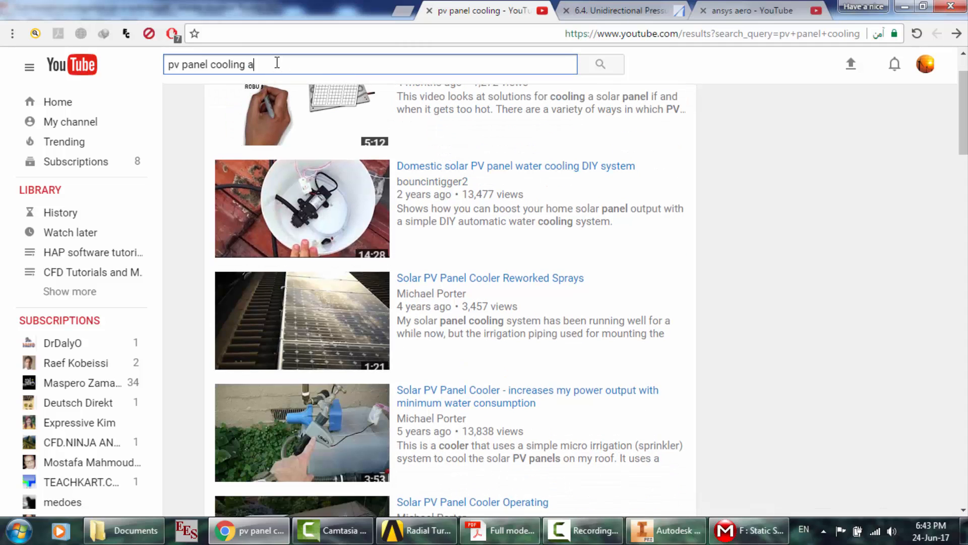
pyautogui.write('ansys')
pyautogui.press('Return')
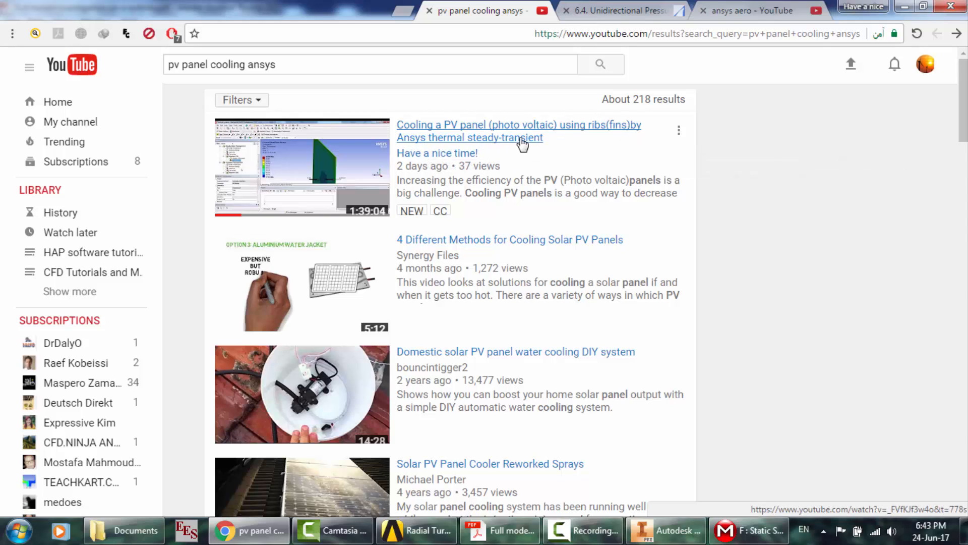
pyautogui.scroll(-2, 353, 197)
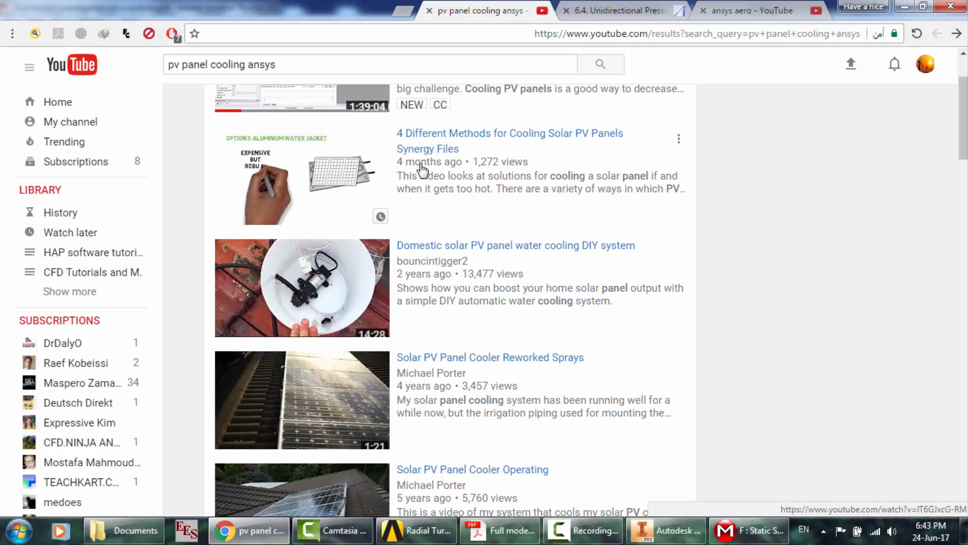
pyautogui.scroll(2, 515, 197)
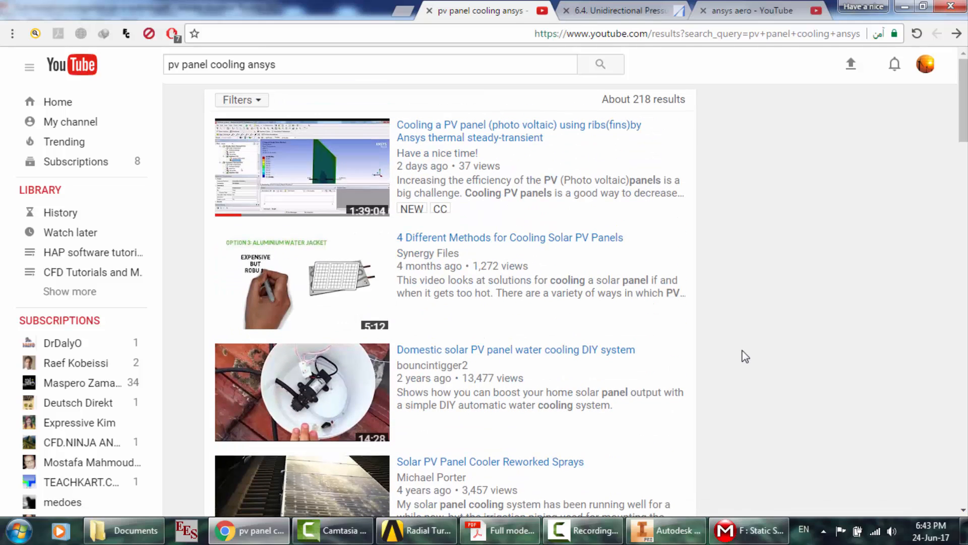
# - Check the solve progress in ANSYS Mechanical and review the stress plot and thermal boundary conditions in the turbine paper in Acrobat Reader
pyautogui.click(749, 530)
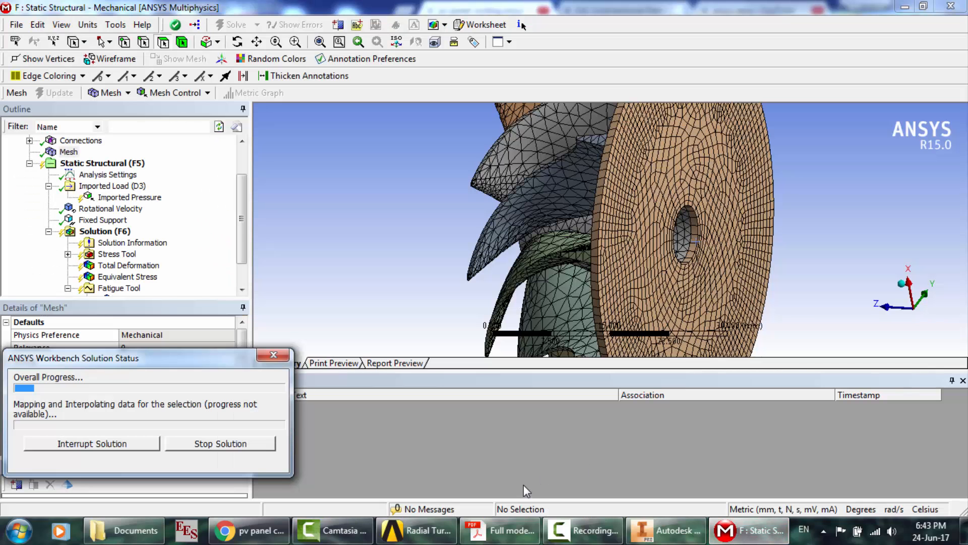
pyautogui.click(514, 543)
pyautogui.scroll(5, 313, 272)
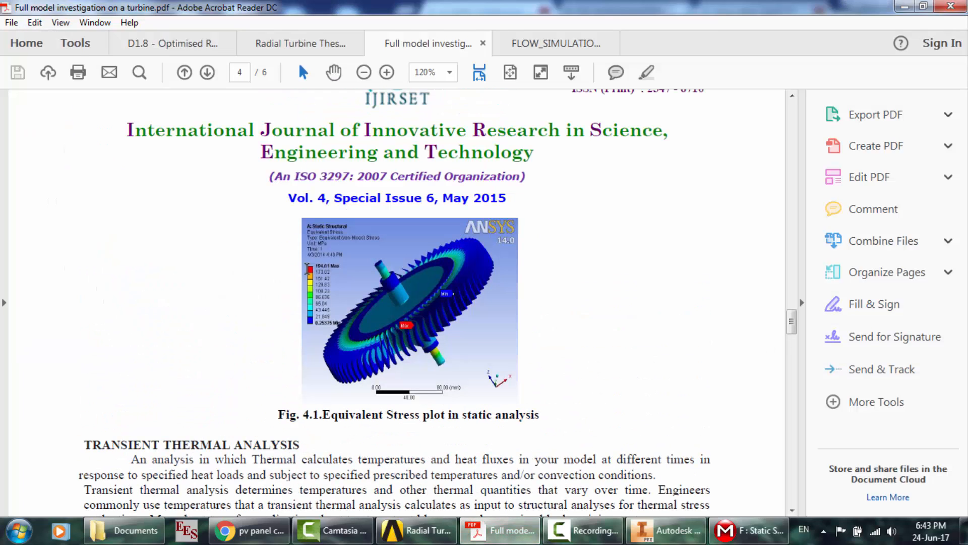
pyautogui.scroll(-5, 501, 346)
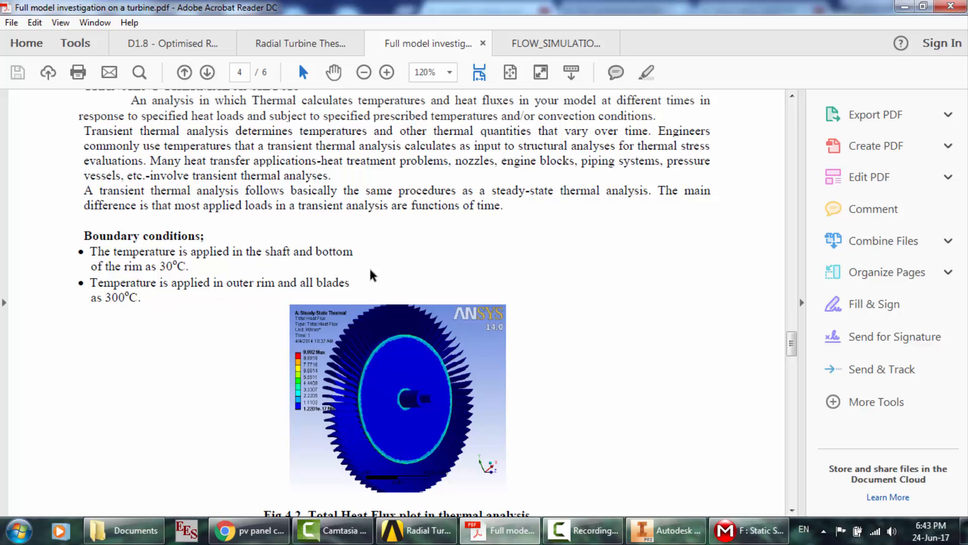
# - Examine the thermal-to-structural coupled analysis, fatigue analysis and literature review in the turbine paper, and glance at the flow simulation paper and radial turbine thesis
pyautogui.scroll(-2, 372, 275)
pyautogui.scroll(-3, 372, 274)
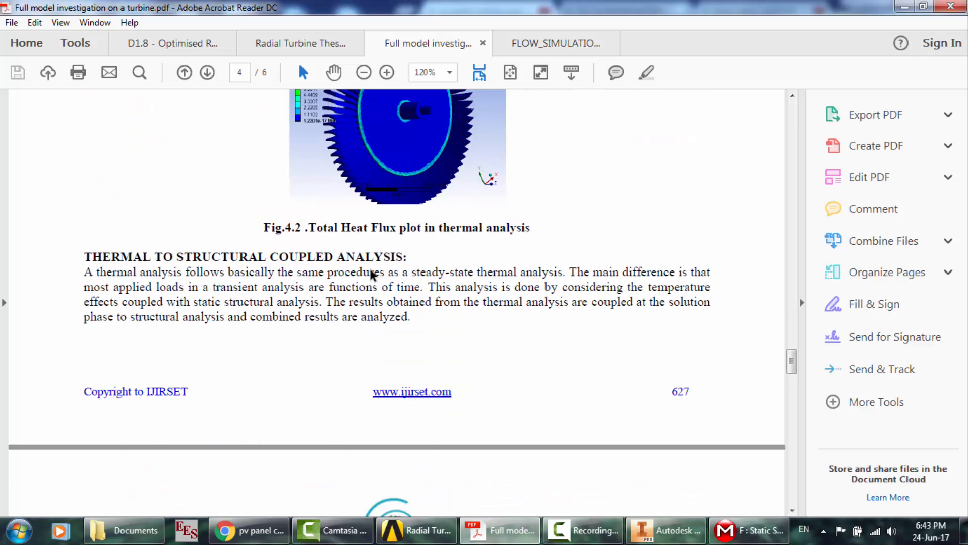
pyautogui.scroll(-1, 372, 274)
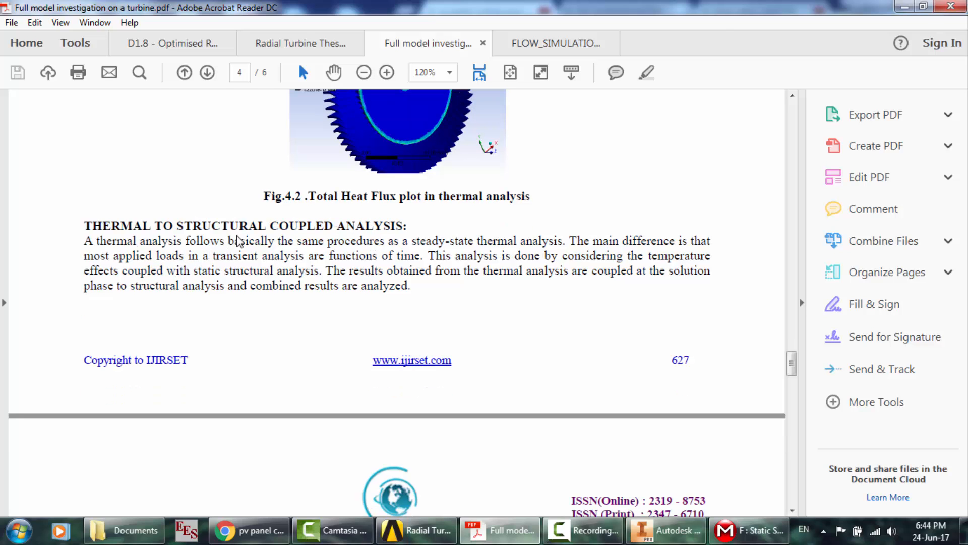
pyautogui.scroll(-10, 301, 241)
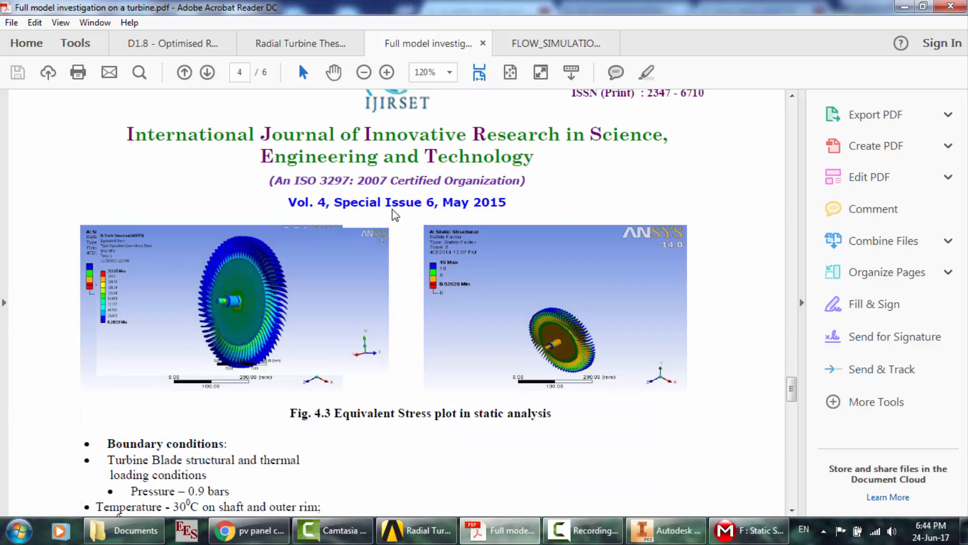
pyautogui.scroll(-10, 247, 190)
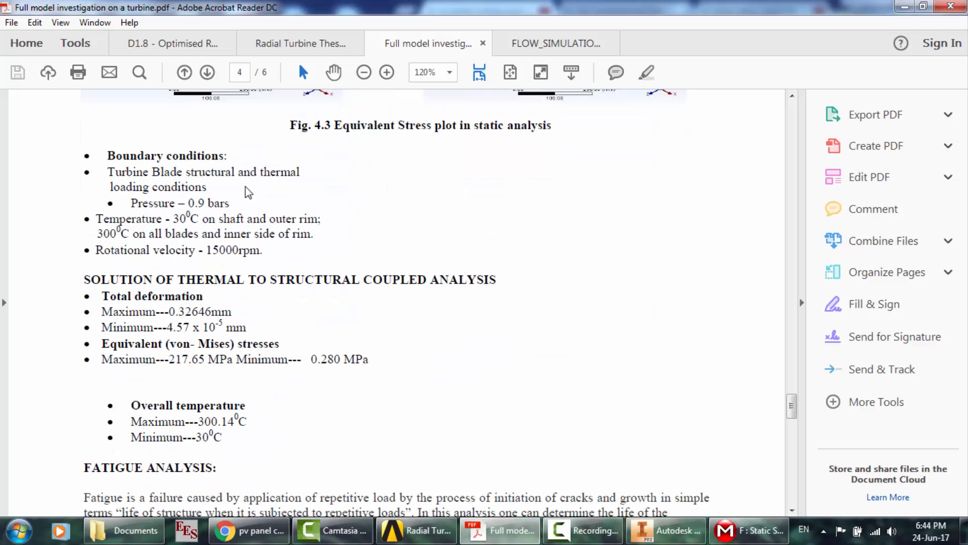
pyautogui.scroll(12, 248, 190)
pyautogui.scroll(-9, 432, 203)
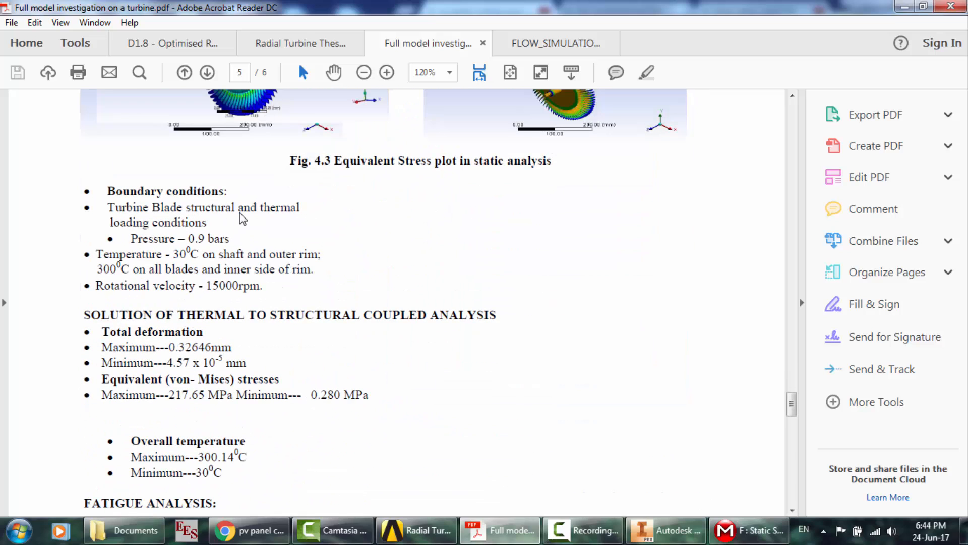
pyautogui.scroll(-1, 242, 217)
pyautogui.scroll(-12, 245, 283)
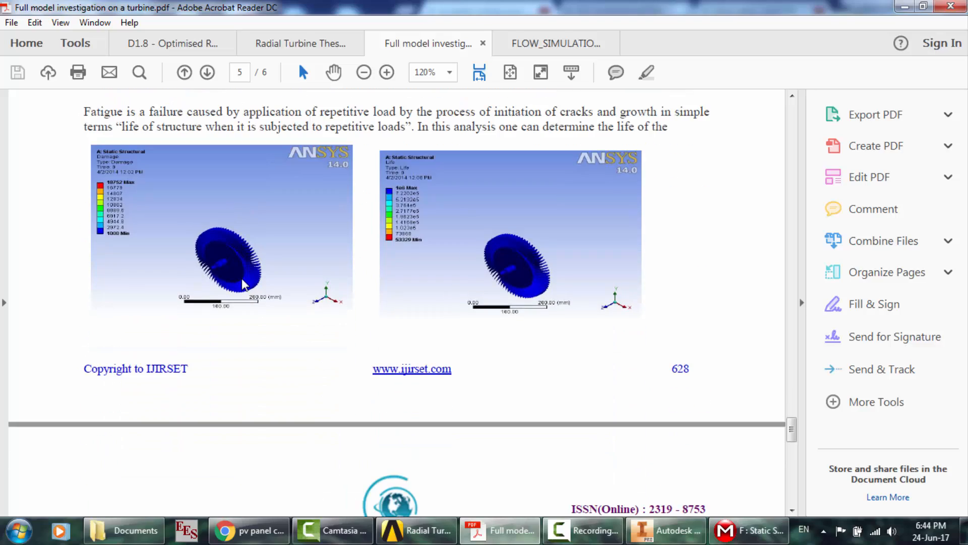
pyautogui.scroll(-20, 171, 218)
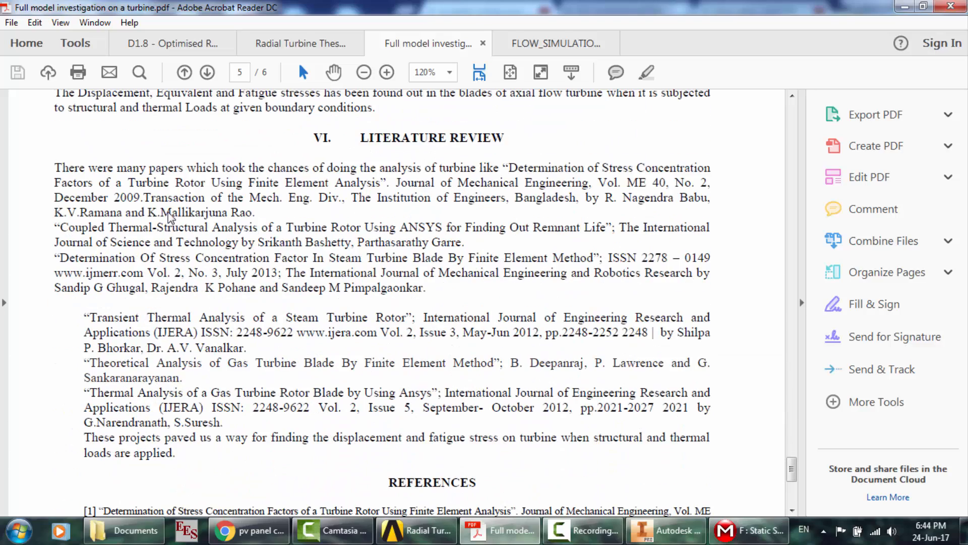
pyautogui.scroll(11, 172, 218)
pyautogui.scroll(7, 172, 218)
pyautogui.click(536, 44)
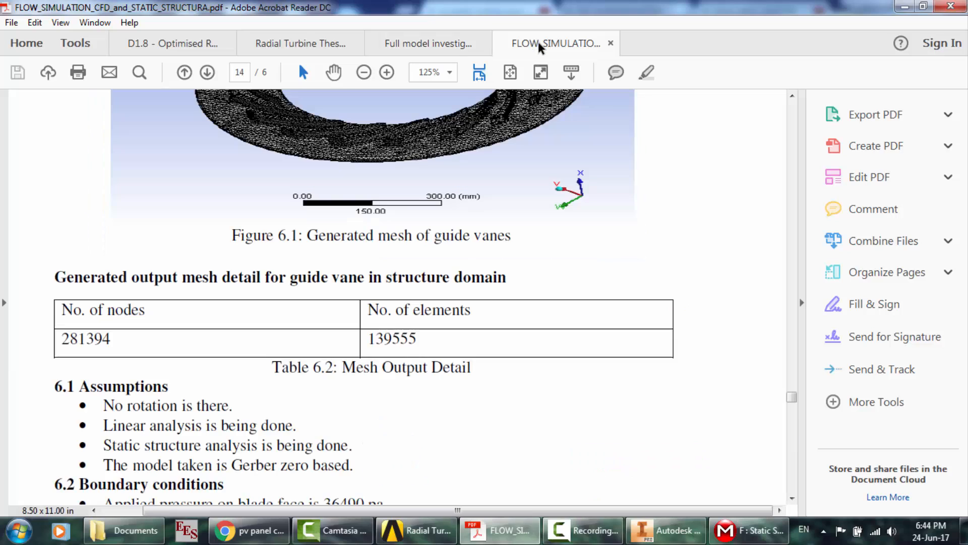
pyautogui.click(353, 48)
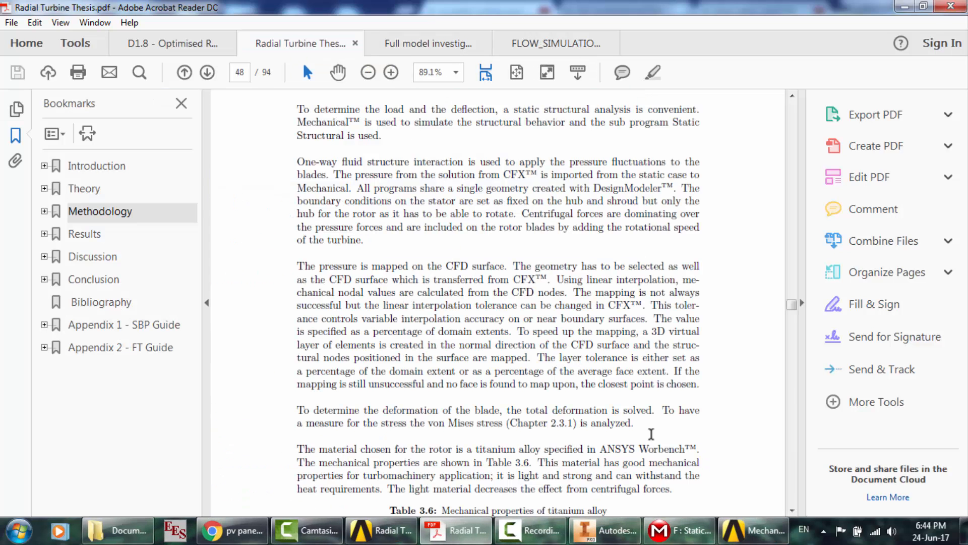
# - Switch to ANSYS Mechanical, display the rotor's Total Deformation result from the blade side, and play its animation briefly
pyautogui.click(681, 530)
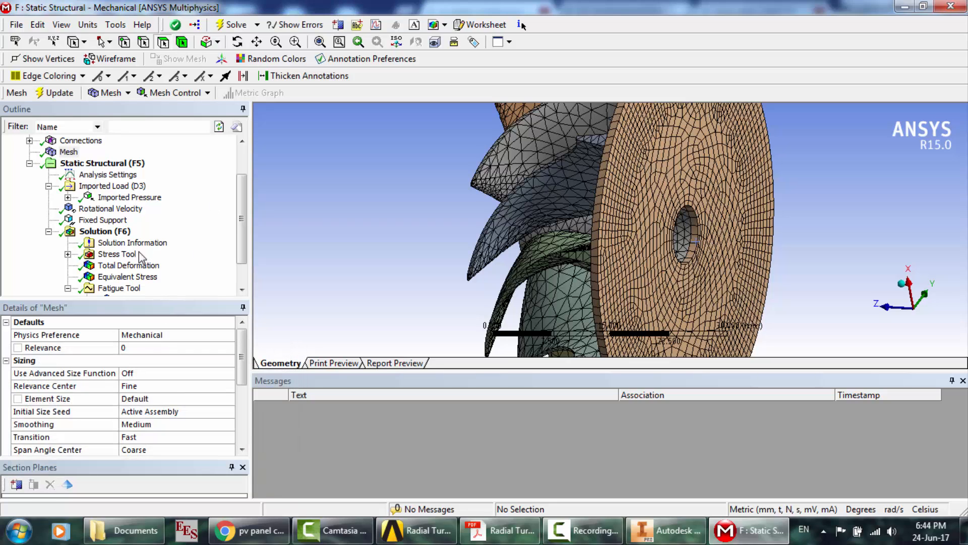
pyautogui.click(129, 265)
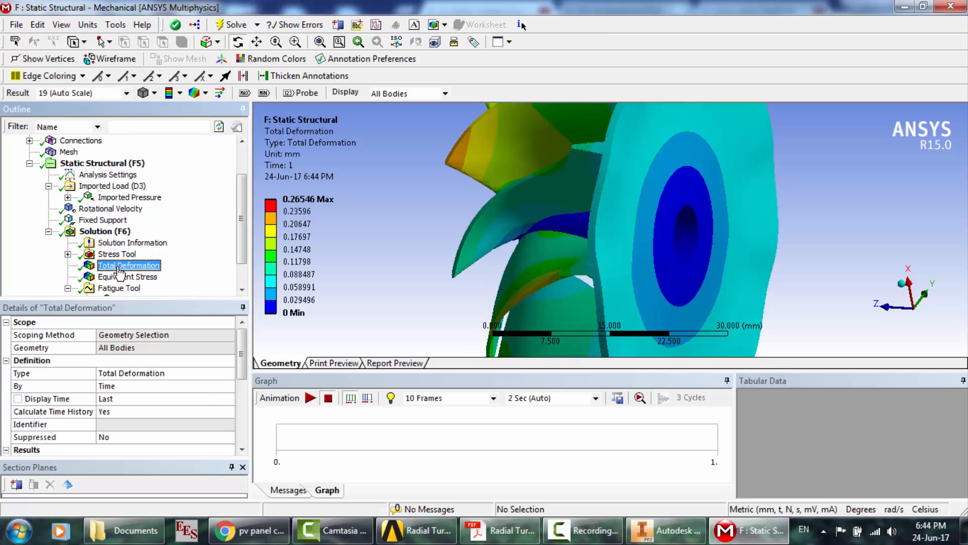
pyautogui.moveTo(589, 203); pyautogui.dragTo(797, 186)
pyautogui.moveTo(311, 205)
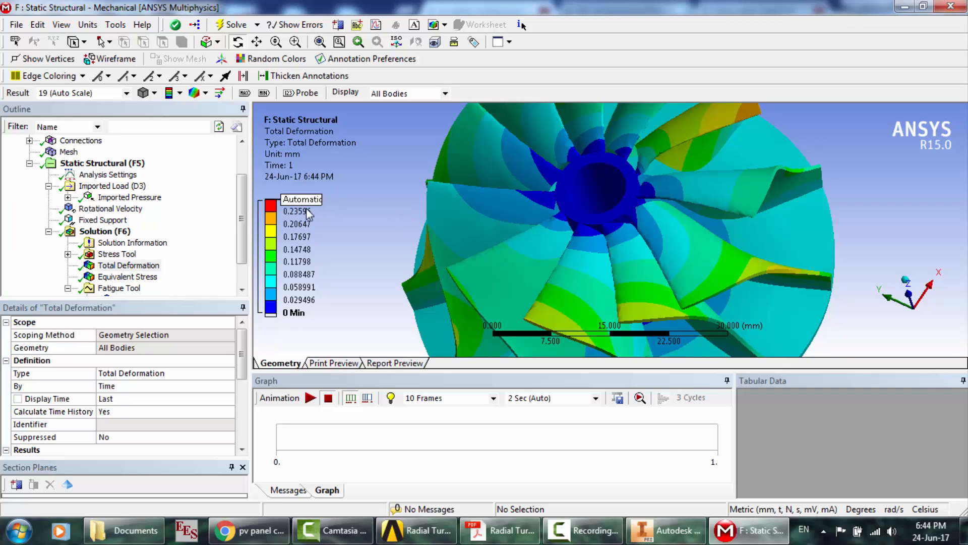
pyautogui.moveTo(605, 225)
pyautogui.mouseDown()
pyautogui.moveTo(608, 248)
pyautogui.moveTo(623, 220)
pyautogui.moveTo(597, 226)
pyautogui.moveTo(606, 228)
pyautogui.moveTo(605, 212)
pyautogui.mouseUp()
pyautogui.scroll(-3, 606, 228)
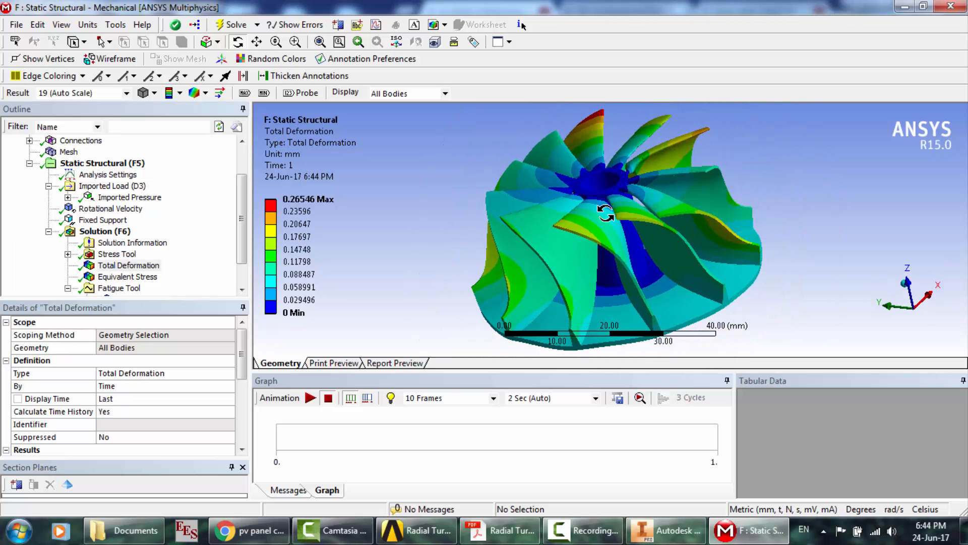
pyautogui.click(310, 399)
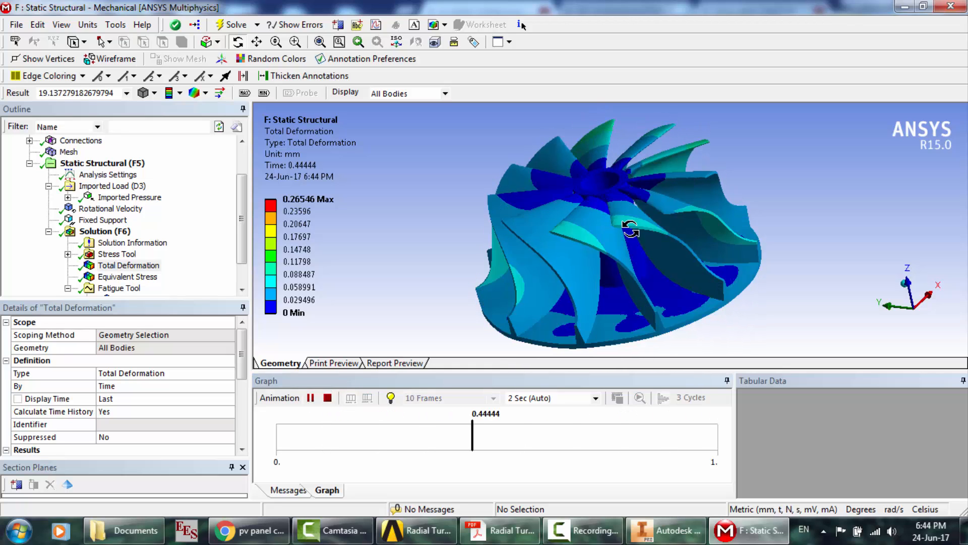
pyautogui.click(312, 401)
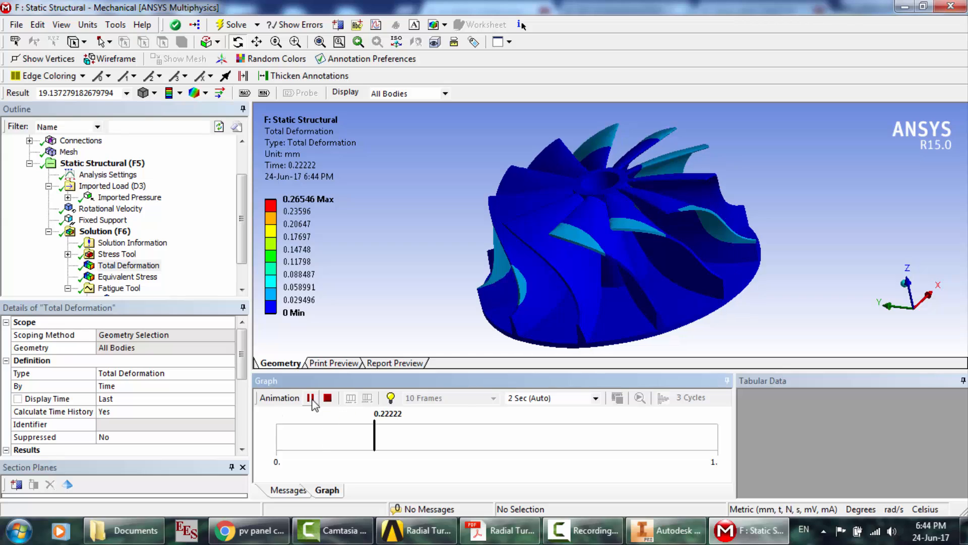
# - Display the rotor's Equivalent (von-Mises) Stress result and run its animation briefly
pyautogui.click(122, 281)
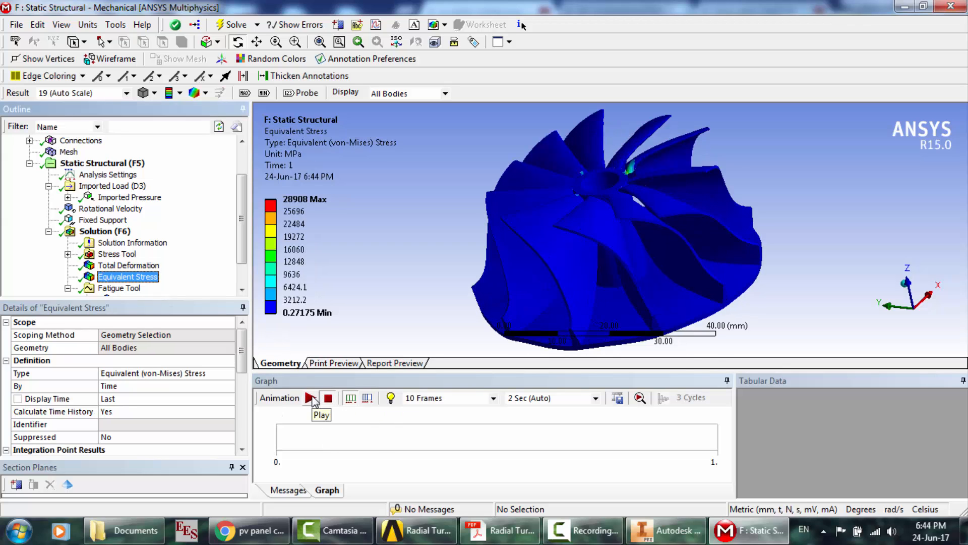
pyautogui.click(312, 399)
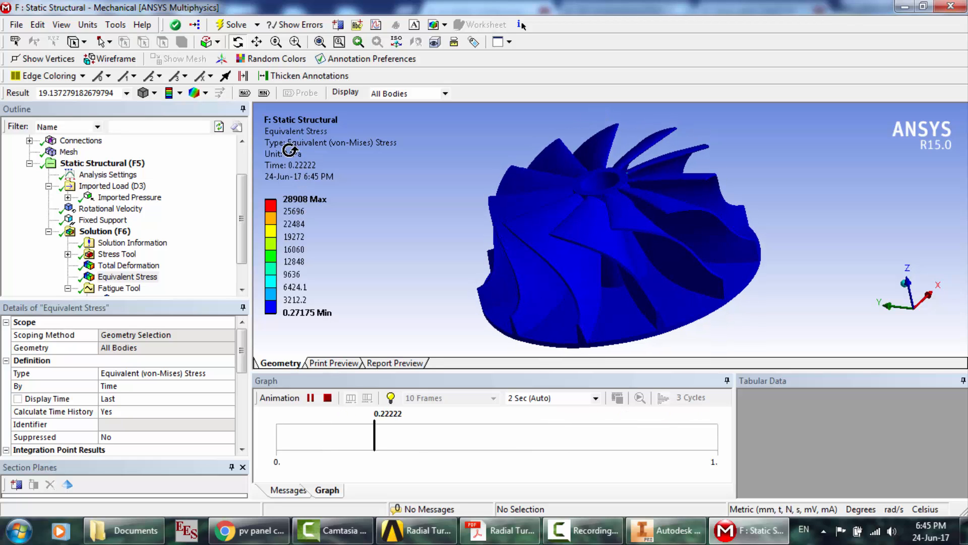
pyautogui.click(327, 398)
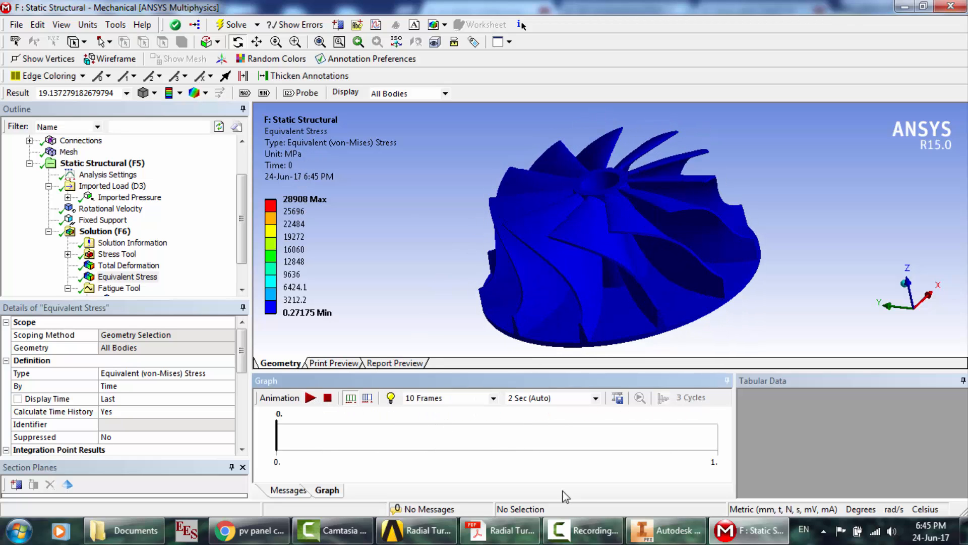
# - Switch to Acrobat Reader and review the runner's stress, deformation and fatigue safety factor results in the FLOW_SIMULATION paper
pyautogui.click(501, 530)
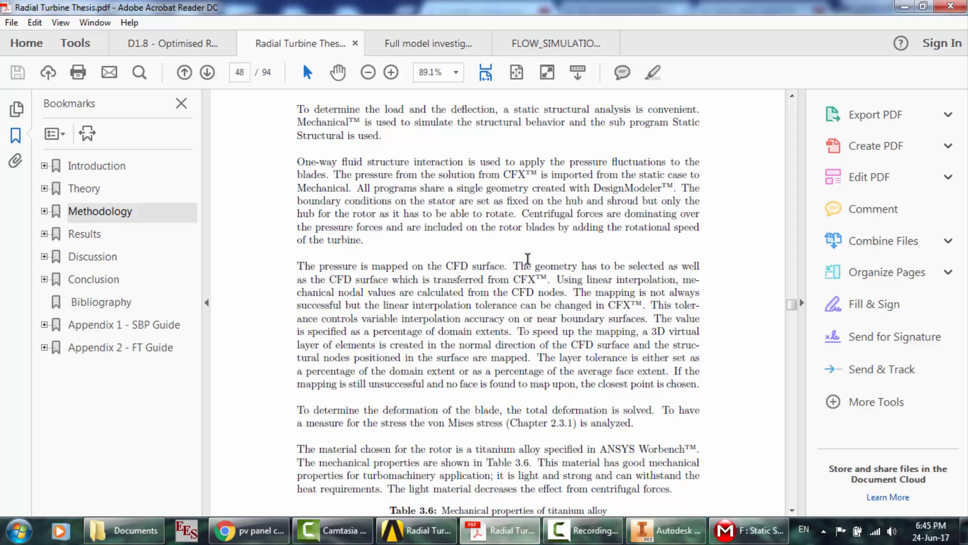
pyautogui.click(525, 40)
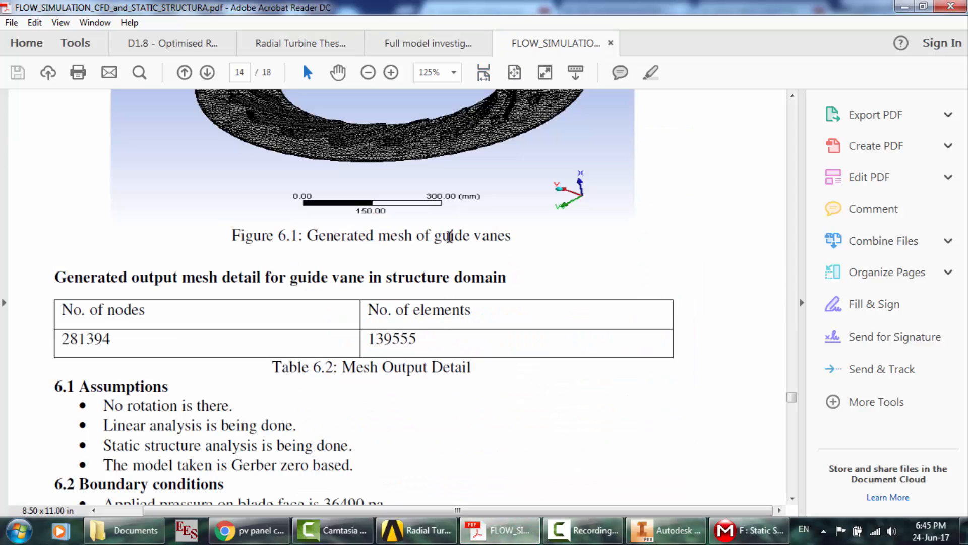
pyautogui.scroll(5, 450, 237)
pyautogui.scroll(10, 449, 236)
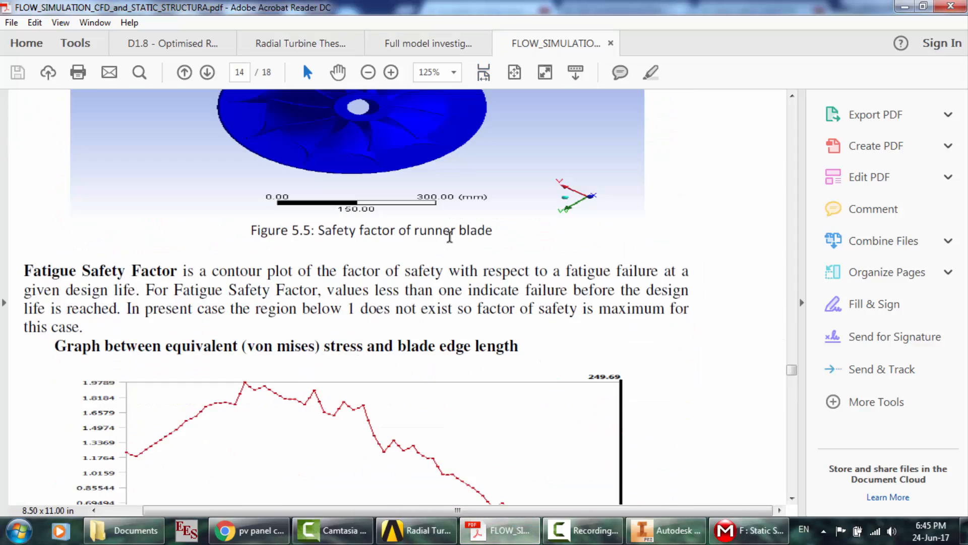
pyautogui.scroll(8, 450, 237)
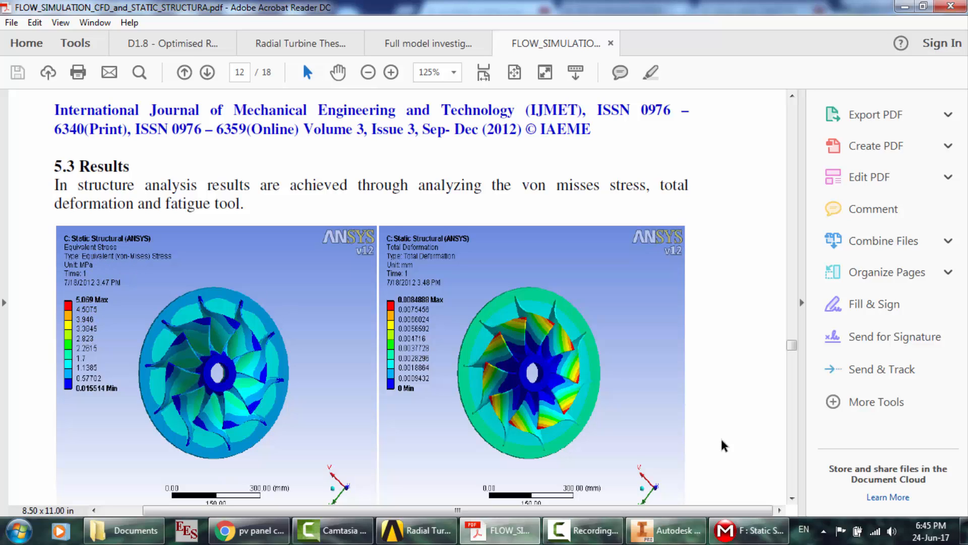
# - Return to ANSYS Mechanical, display the Fatigue Tool's Life result on the rotor, and play its animation briefly
pyautogui.click(751, 530)
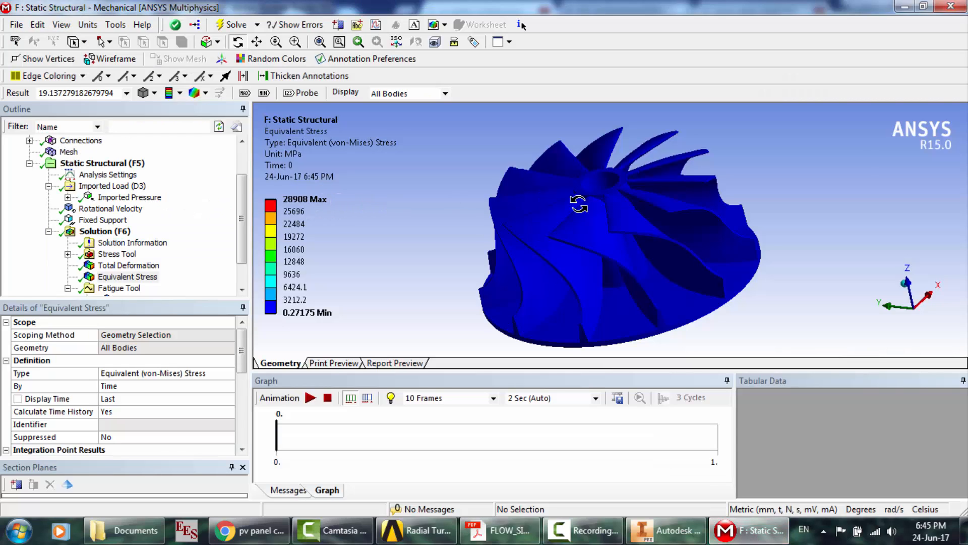
pyautogui.moveTo(588, 212); pyautogui.dragTo(585, 199)
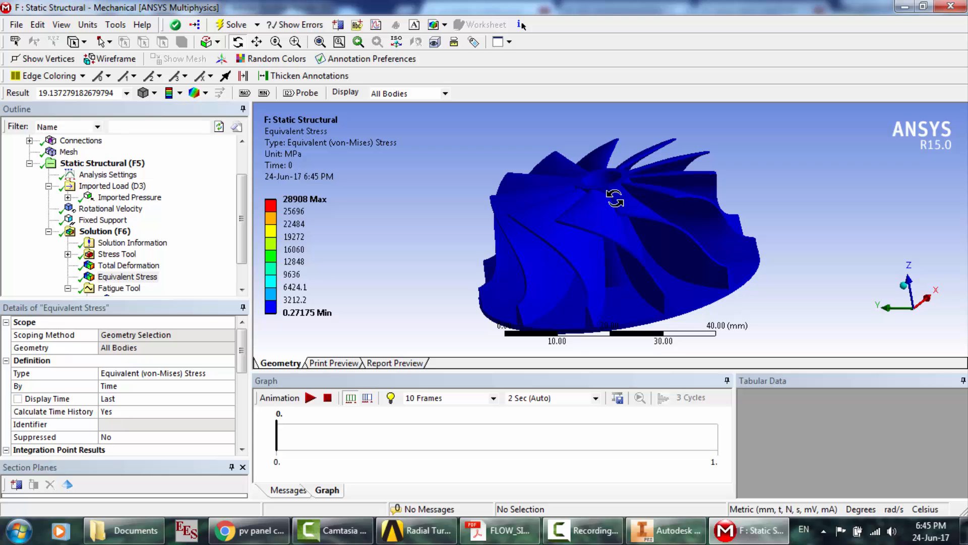
pyautogui.click(242, 289)
pyautogui.click(242, 289)
pyautogui.click(123, 277)
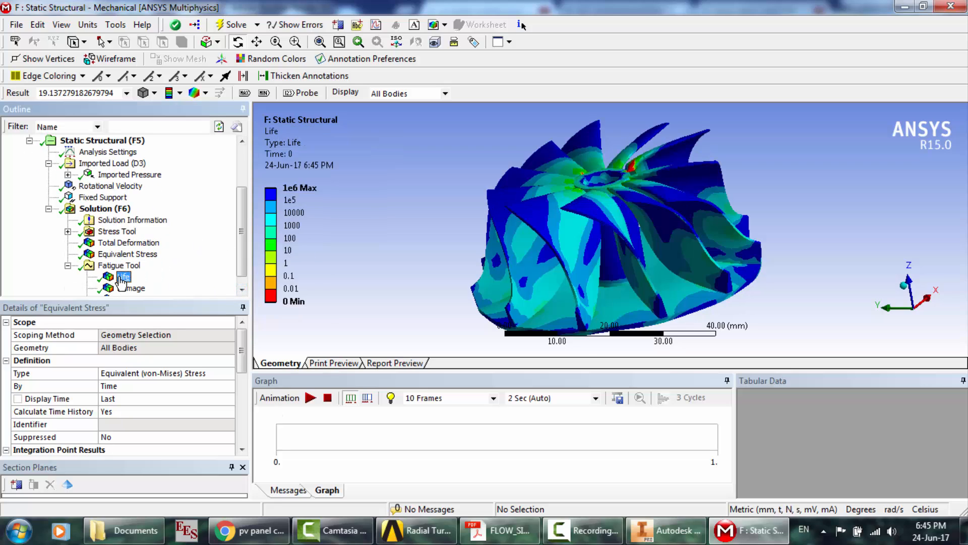
pyautogui.moveTo(563, 230); pyautogui.dragTo(583, 241)
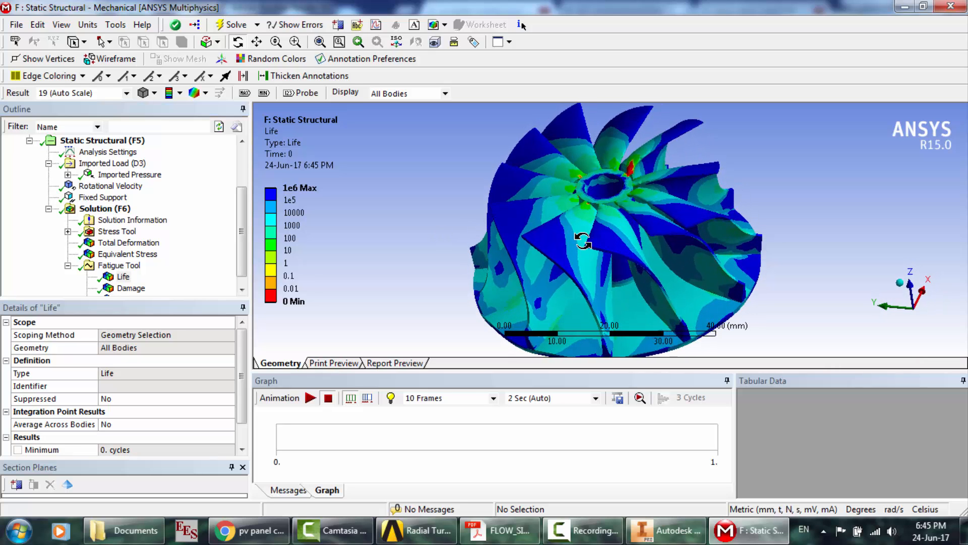
pyautogui.click(311, 398)
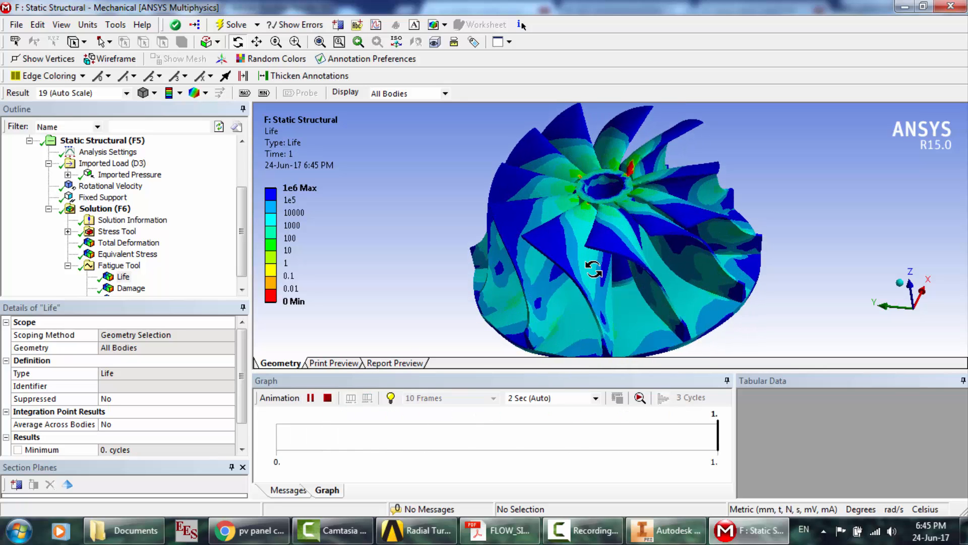
pyautogui.click(310, 398)
# - Display the Fatigue Tool's Damage result on the rotor and play its animation briefly
pyautogui.click(130, 288)
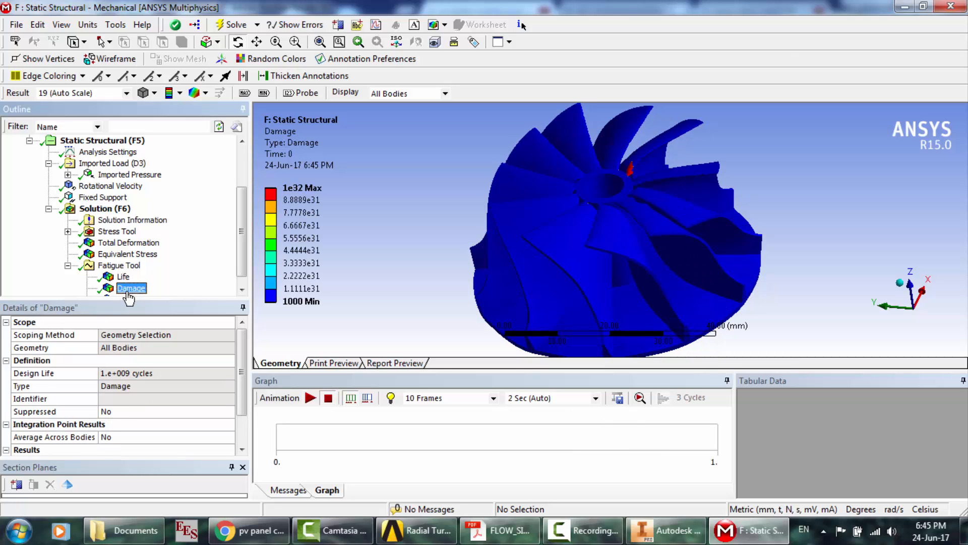
pyautogui.moveTo(611, 190)
pyautogui.mouseDown()
pyautogui.moveTo(567, 188)
pyautogui.moveTo(599, 185)
pyautogui.mouseUp()
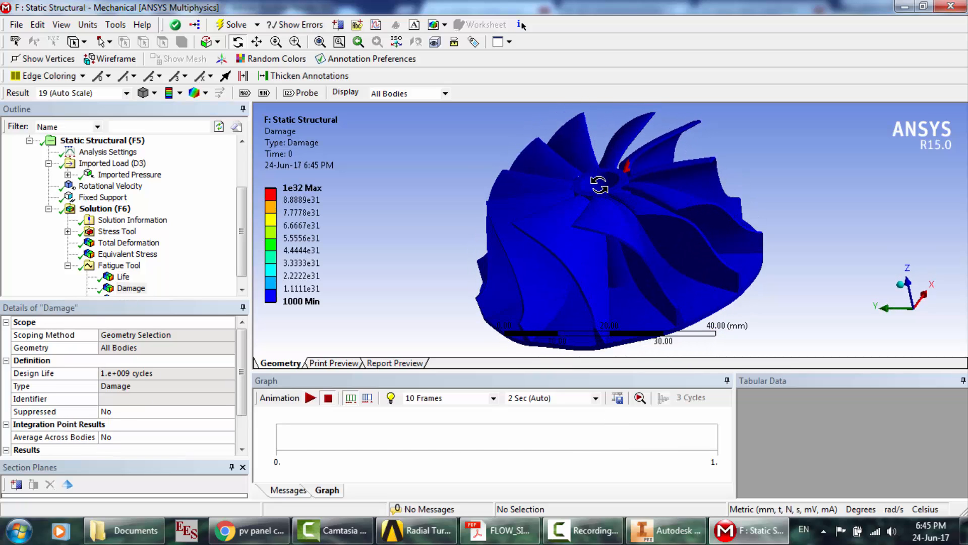
pyautogui.click(310, 398)
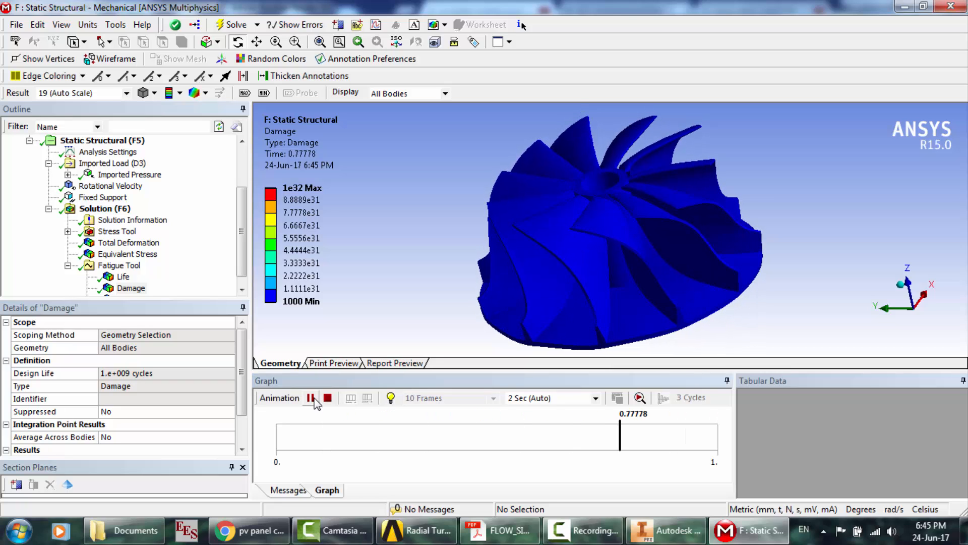
pyautogui.click(311, 398)
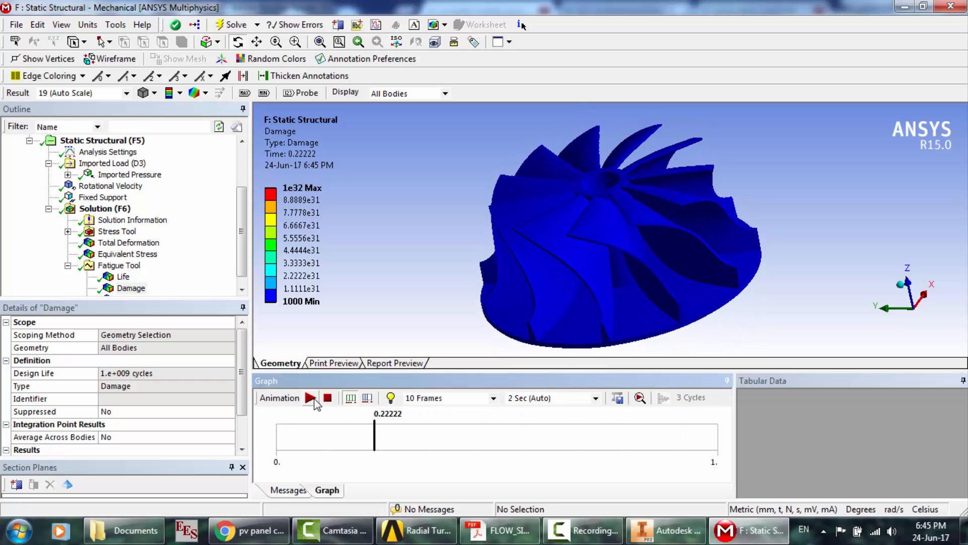
# - Display the Fatigue Tool's Safety Factor result on the rotor and play its animation briefly
pyautogui.click(241, 291)
pyautogui.click(141, 288)
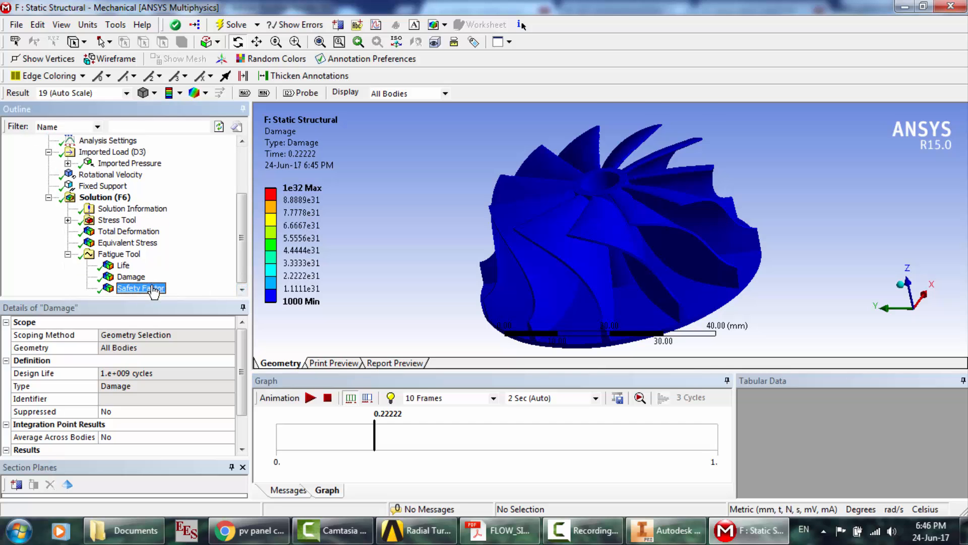
pyautogui.moveTo(595, 207)
pyautogui.mouseDown(button='middle')
pyautogui.moveTo(617, 214)
pyautogui.moveTo(609, 198)
pyautogui.moveTo(585, 210)
pyautogui.moveTo(611, 206)
pyautogui.mouseUp(button='middle')
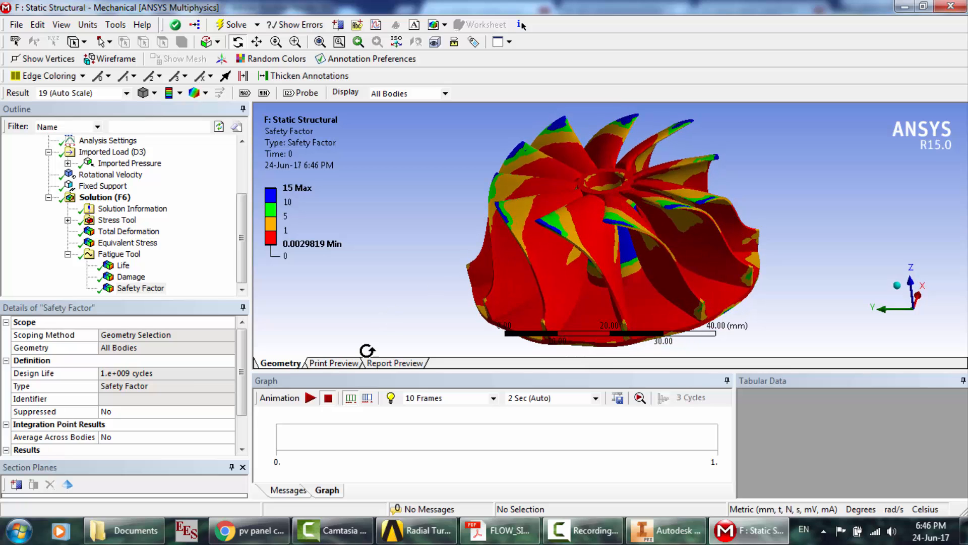
pyautogui.click(311, 398)
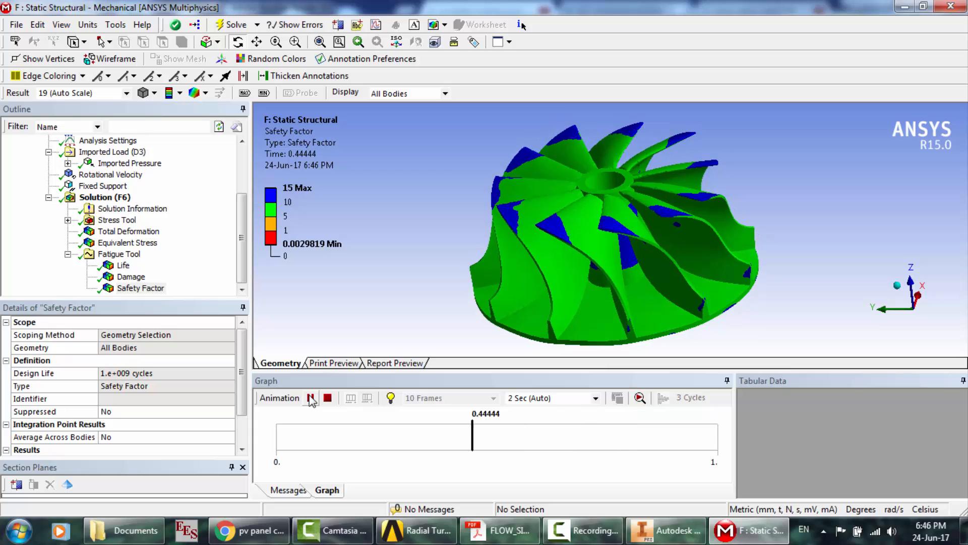
pyautogui.click(310, 399)
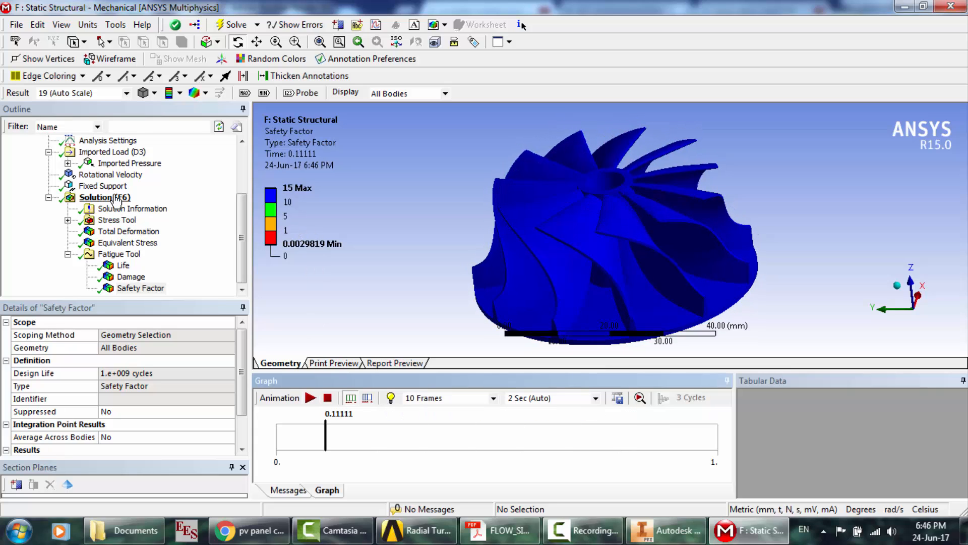
# - Display the Stress Tool's Safety Factor result, play its animation briefly, and inspect the rotor hub and blades up close
pyautogui.click(68, 220)
pyautogui.click(132, 231)
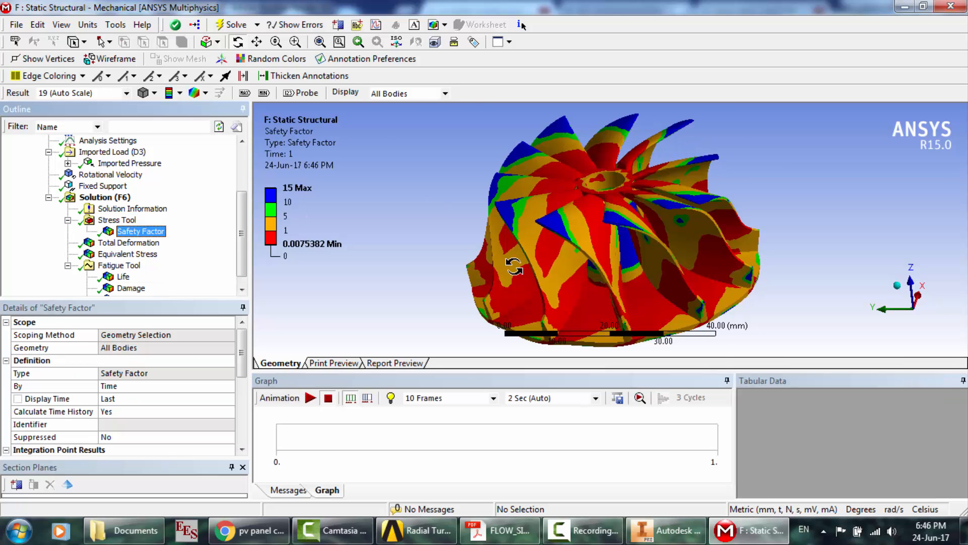
pyautogui.moveTo(598, 286)
pyautogui.mouseDown()
pyautogui.moveTo(612, 275)
pyautogui.moveTo(599, 286)
pyautogui.mouseUp()
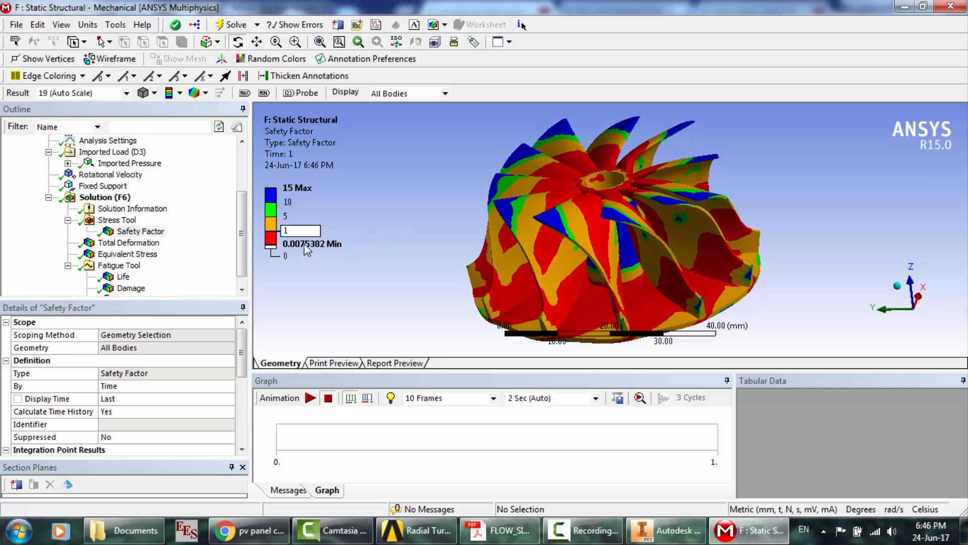
pyautogui.moveTo(654, 248)
pyautogui.mouseDown()
pyautogui.moveTo(655, 236)
pyautogui.moveTo(654, 248)
pyautogui.mouseUp()
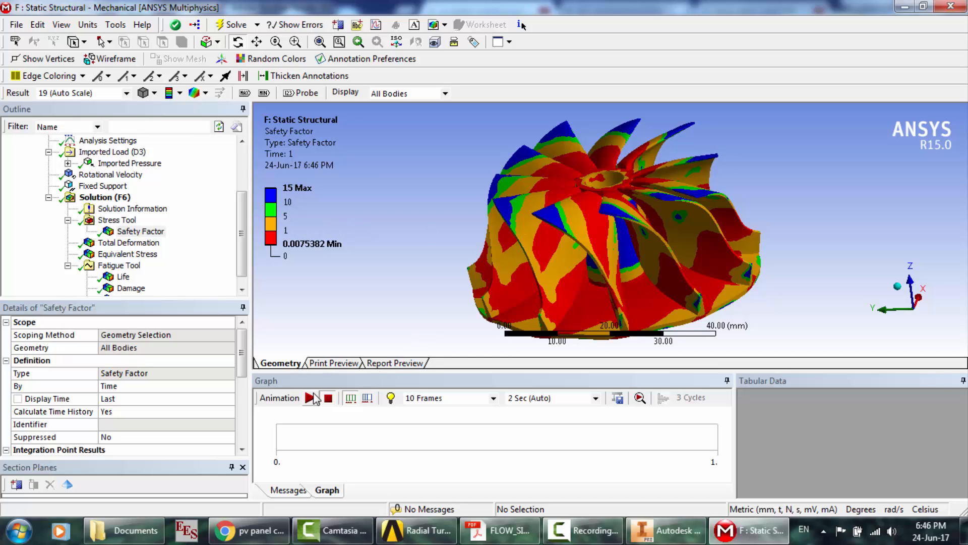
pyautogui.click(311, 399)
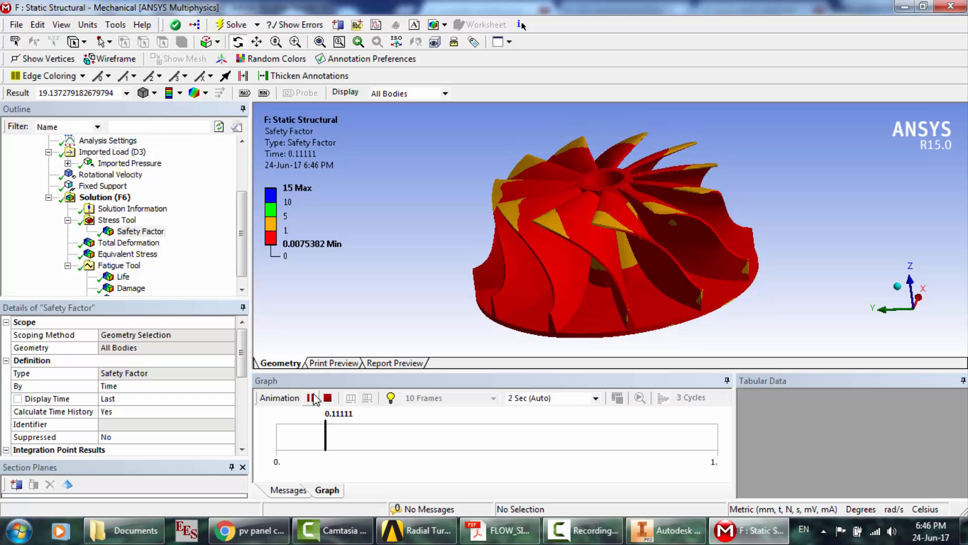
pyautogui.click(311, 398)
pyautogui.moveTo(694, 169); pyautogui.dragTo(654, 200, button='middle')
pyautogui.scroll(3, 675, 182)
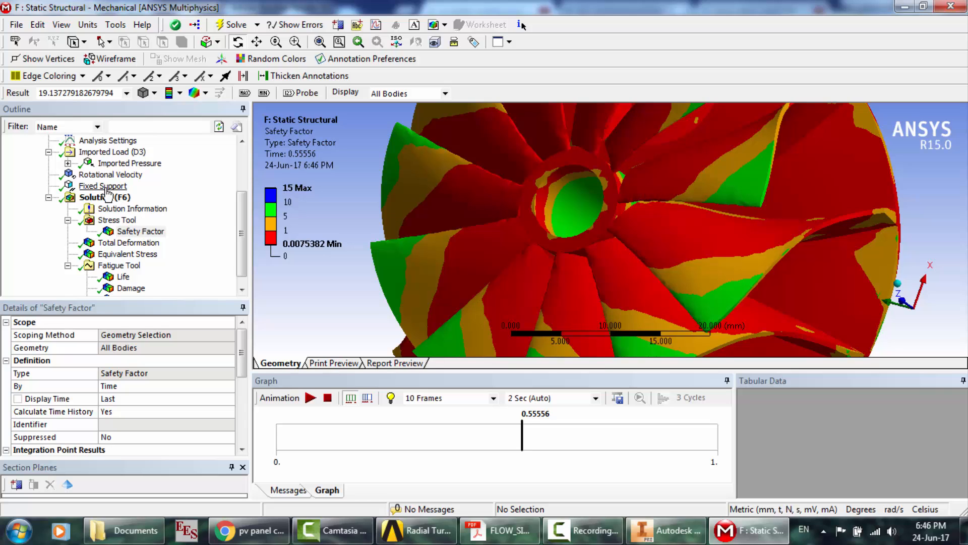
# - Review the Imported Pressure load on the rotor, including its Imported Load Transfer Summary and the available unit systems
pyautogui.click(243, 184)
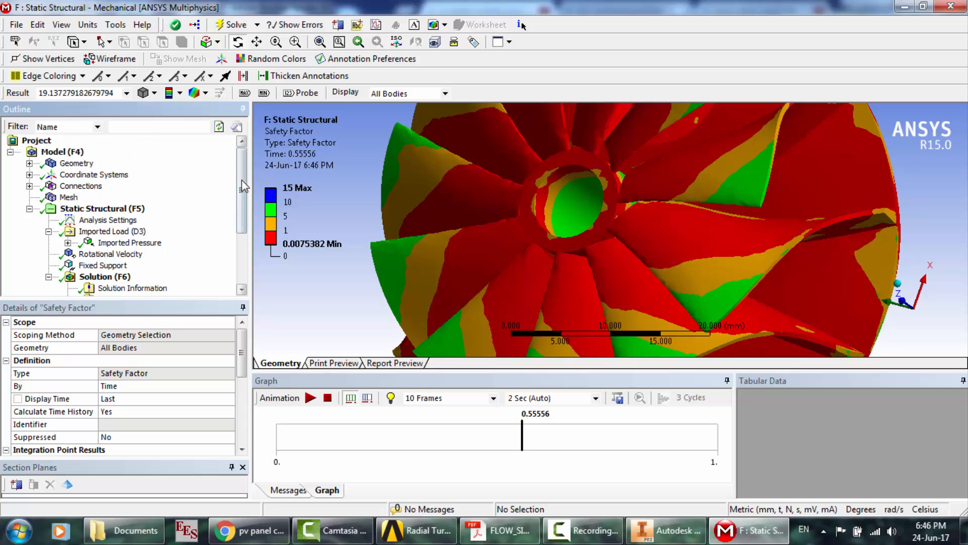
pyautogui.click(115, 244)
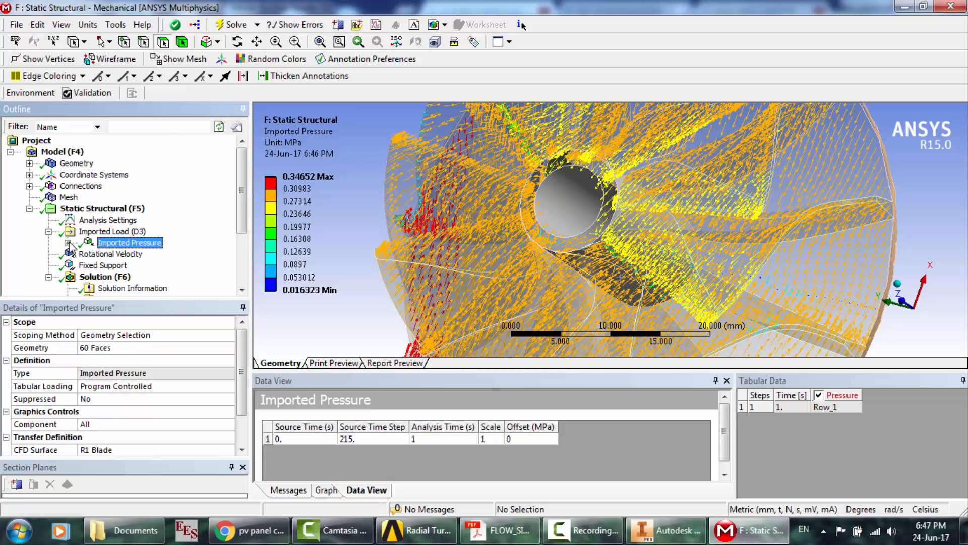
pyautogui.click(67, 242)
pyautogui.click(151, 254)
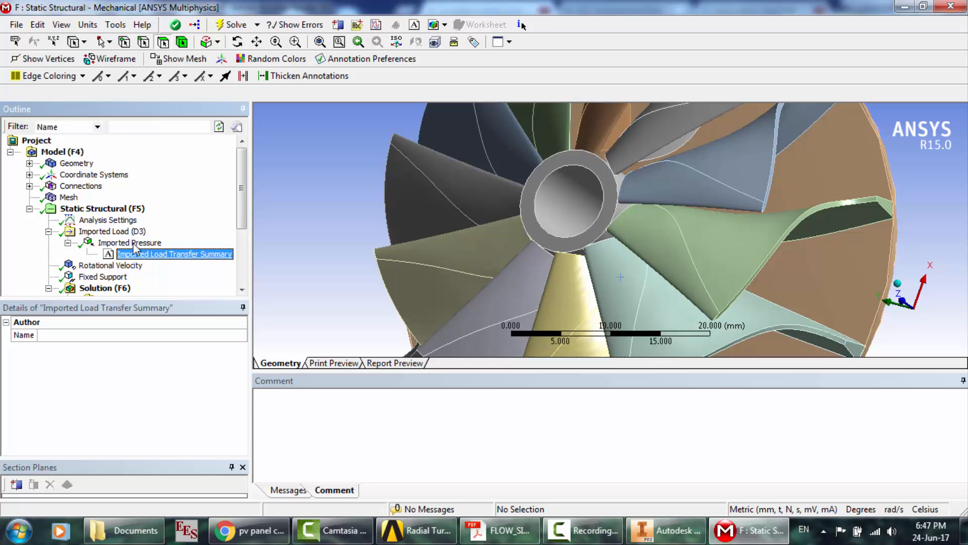
pyautogui.click(130, 243)
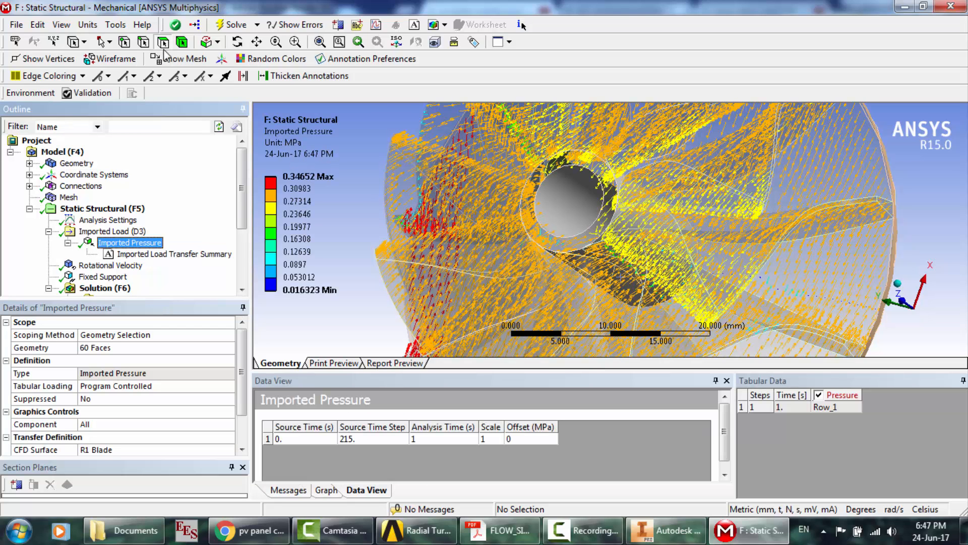
pyautogui.click(89, 25)
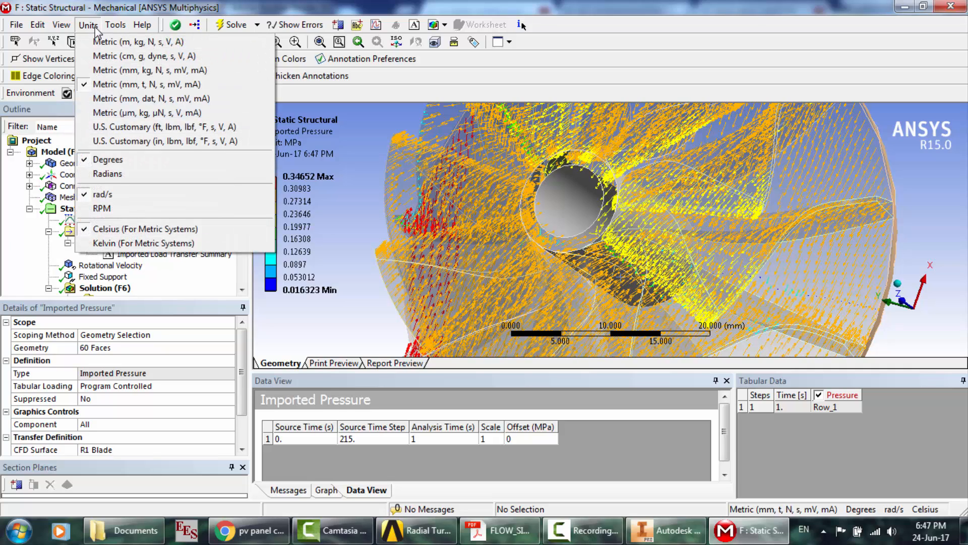
pyautogui.click(257, 5)
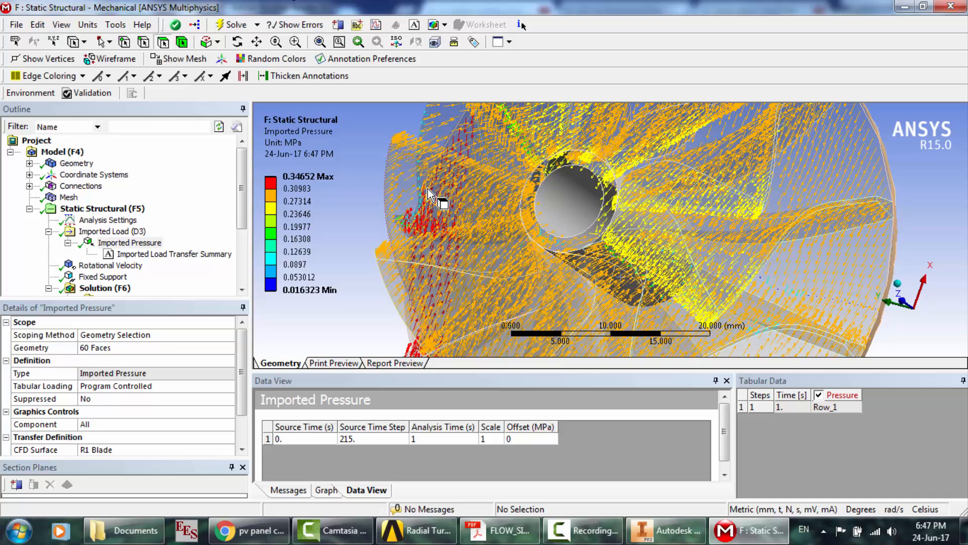
# - Insert a Body Temperature load under Imported Load (D3)
pyautogui.click(125, 232)
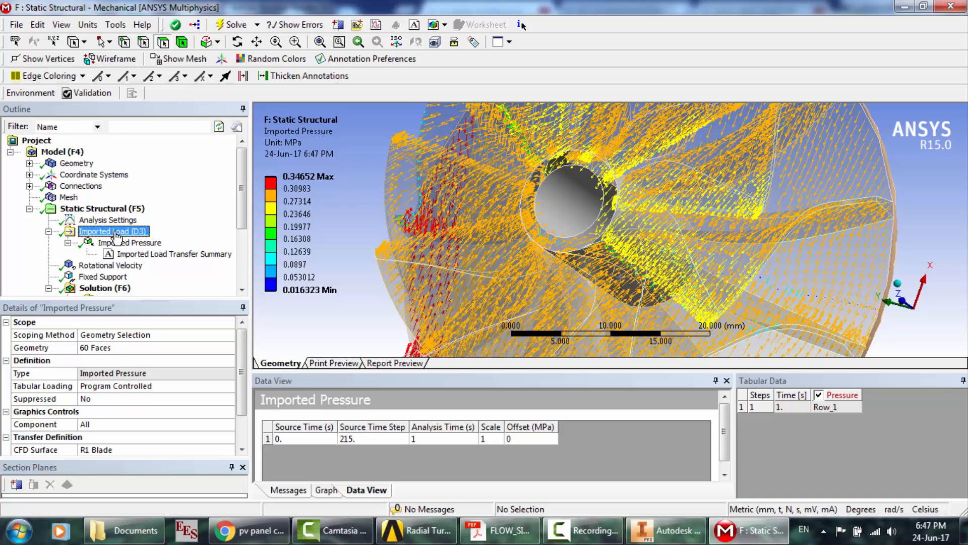
pyautogui.rightClick(117, 233)
pyautogui.moveTo(192, 239)
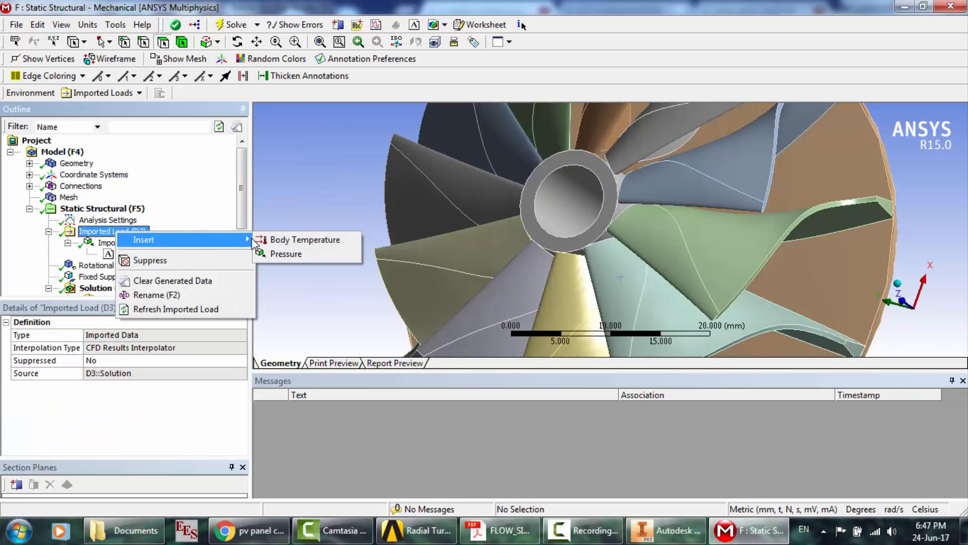
pyautogui.click(281, 239)
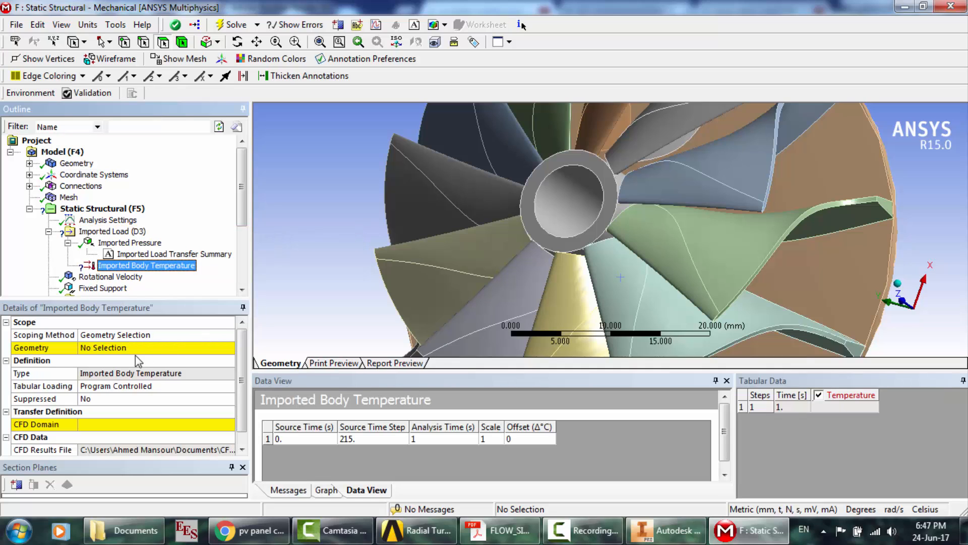
# - Scope the Imported Body Temperature load to 12 bodies, covering the rotor's blades and hub
pyautogui.click(136, 348)
pyautogui.click(463, 247)
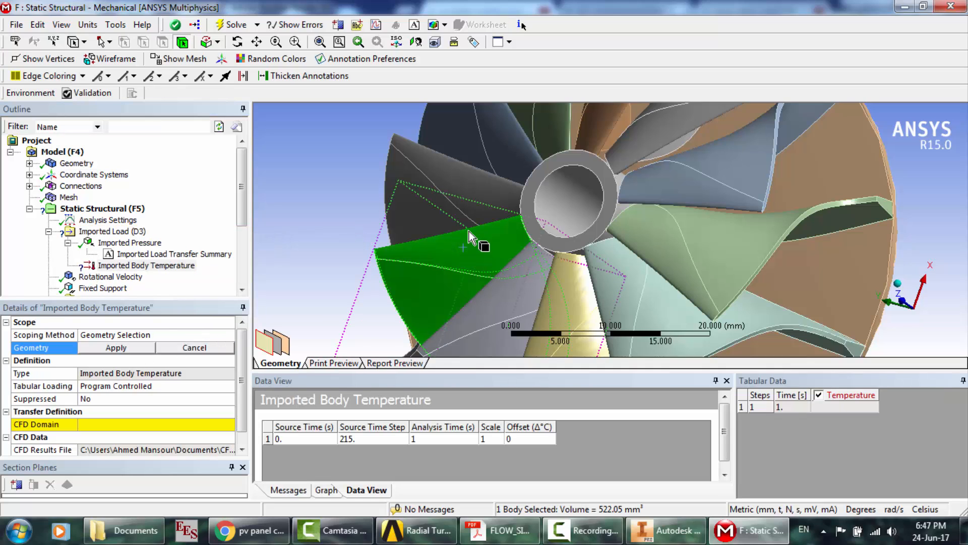
pyautogui.keyDown('ctrl'); pyautogui.click(455, 196); pyautogui.keyUp('ctrl')
pyautogui.keyDown('ctrl'); pyautogui.click(503, 128); pyautogui.keyUp('ctrl')
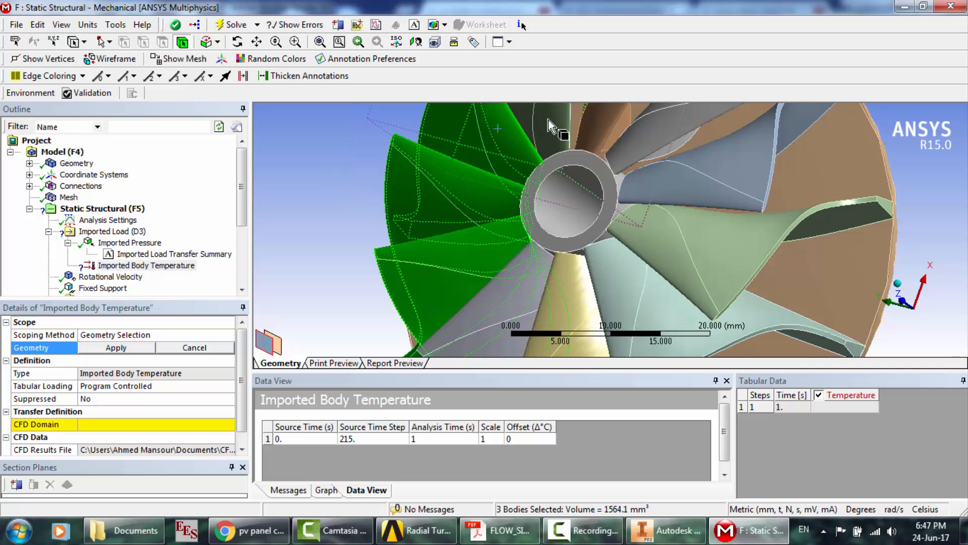
pyautogui.keyDown('ctrl'); pyautogui.click(548, 119); pyautogui.keyUp('ctrl')
pyautogui.keyDown('ctrl'); pyautogui.click(592, 120); pyautogui.keyUp('ctrl')
pyautogui.keyDown('ctrl'); pyautogui.click(640, 133); pyautogui.keyUp('ctrl')
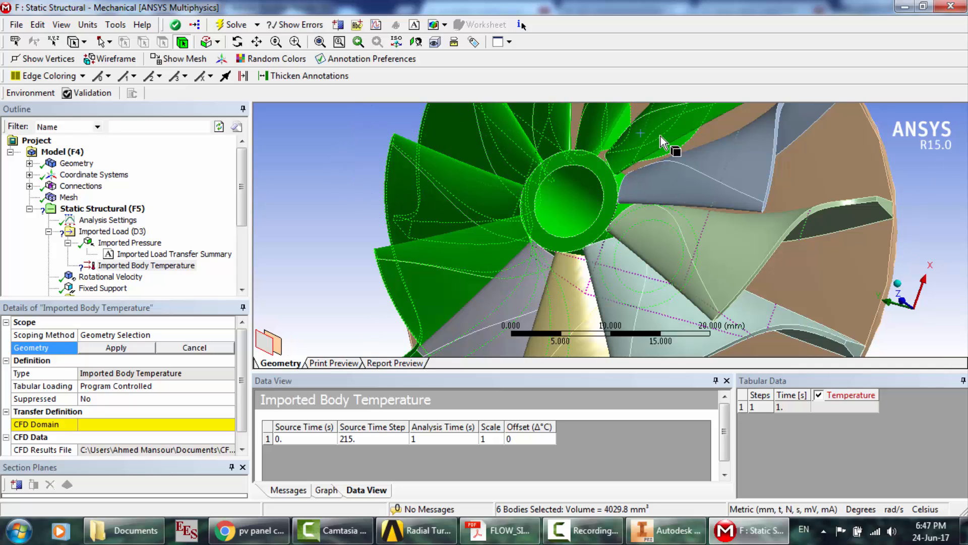
pyautogui.keyDown('ctrl'); pyautogui.click(715, 155); pyautogui.keyUp('ctrl')
pyautogui.keyDown('ctrl'); pyautogui.click(798, 174); pyautogui.keyUp('ctrl')
pyautogui.keyDown('ctrl'); pyautogui.click(730, 251); pyautogui.keyUp('ctrl')
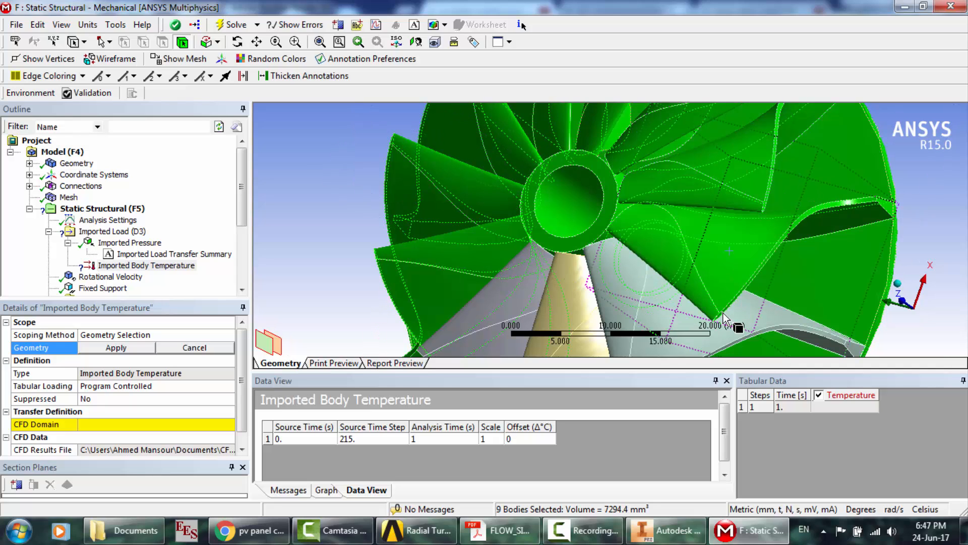
pyautogui.keyDown('ctrl'); pyautogui.click(723, 312); pyautogui.keyUp('ctrl')
pyautogui.keyDown('ctrl'); pyautogui.click(561, 300); pyautogui.keyUp('ctrl')
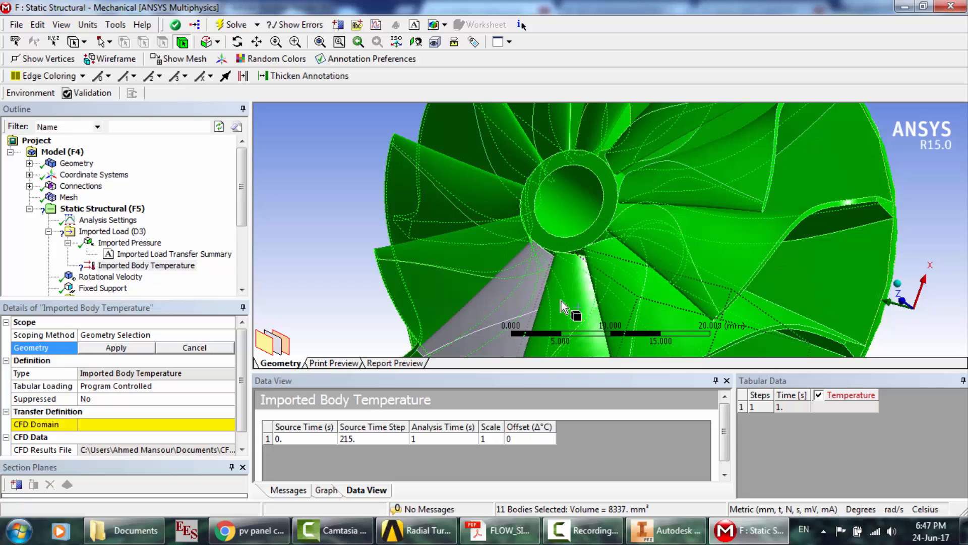
pyautogui.keyDown('ctrl'); pyautogui.click(513, 281); pyautogui.keyUp('ctrl')
pyautogui.keyDown('ctrl'); pyautogui.click(595, 224); pyautogui.keyUp('ctrl')
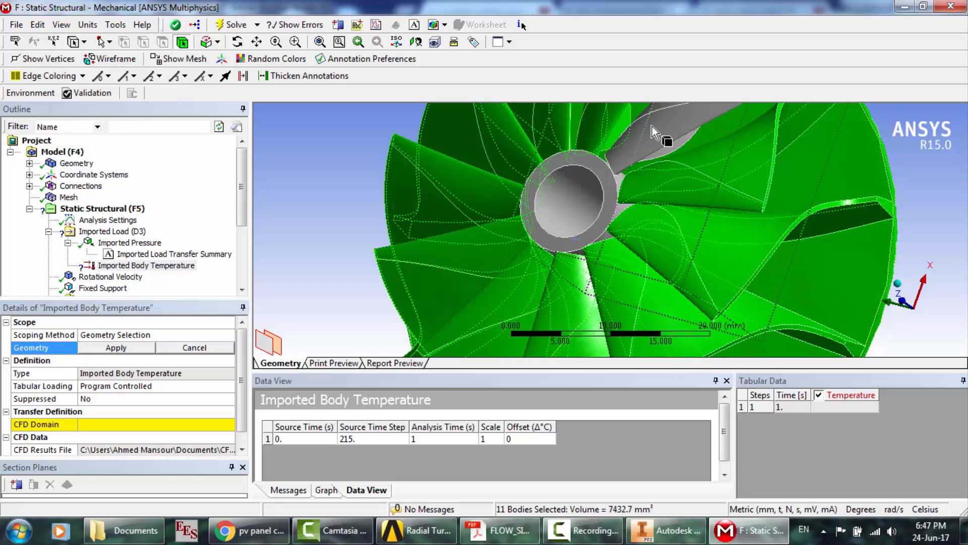
pyautogui.scroll(-2, 715, 159)
pyautogui.keyDown('ctrl'); pyautogui.click(680, 139); pyautogui.keyUp('ctrl')
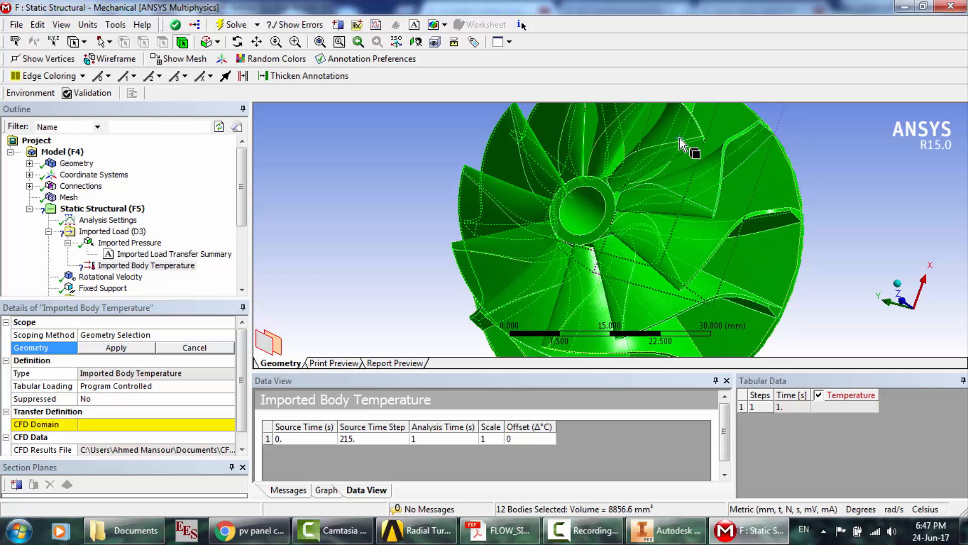
pyautogui.click(121, 351)
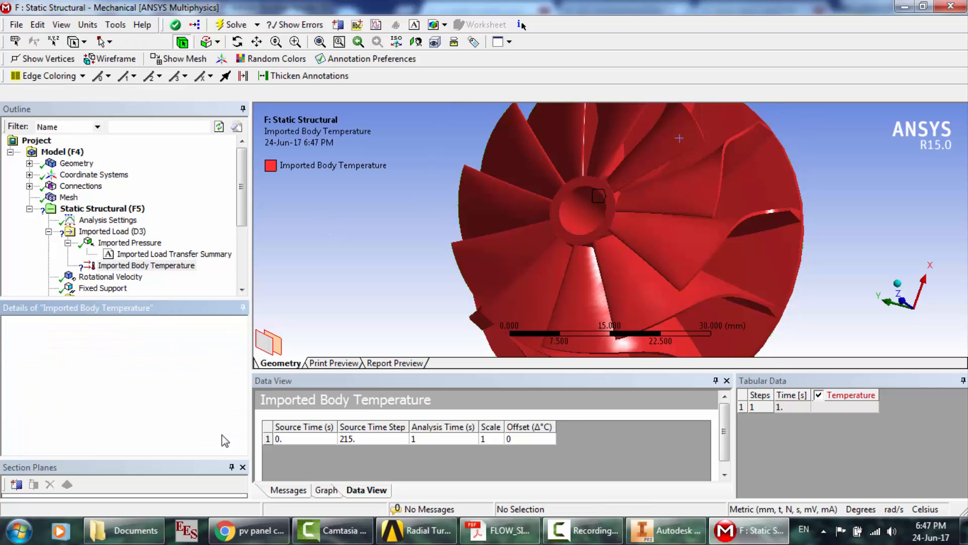
# - Set the Imported Body Temperature's CFD Domain to R1 and solve the static structural analysis
pyautogui.click(234, 437)
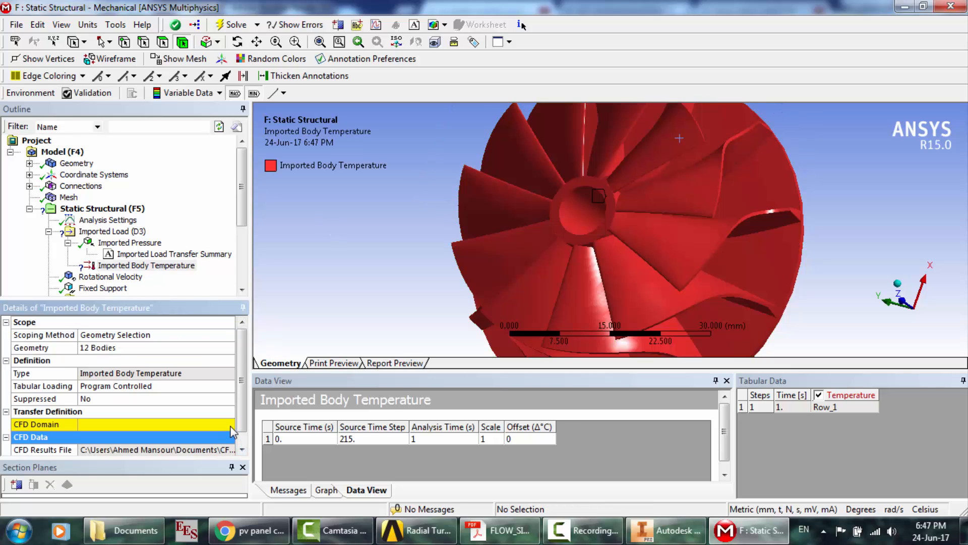
pyautogui.click(230, 426)
pyautogui.click(185, 437)
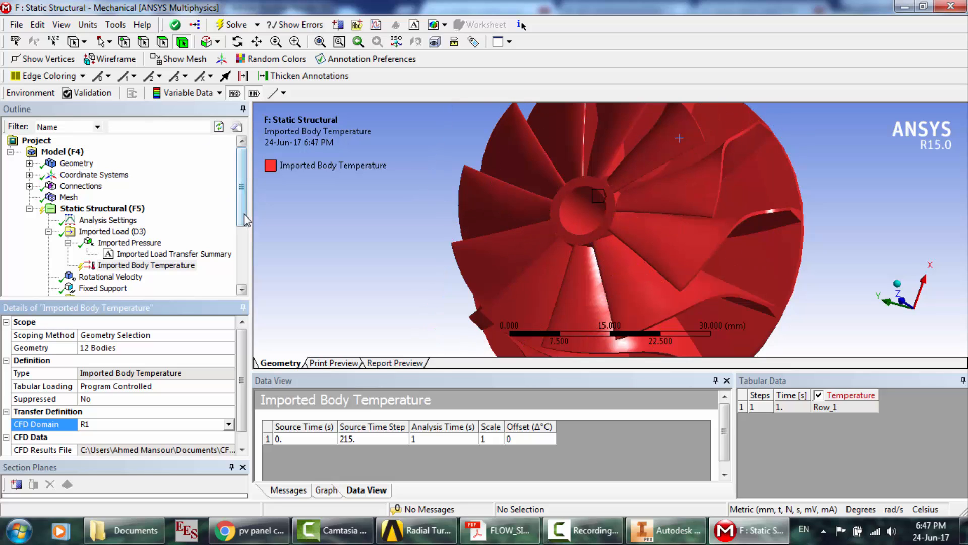
pyautogui.moveTo(247, 219); pyautogui.dragTo(246, 243)
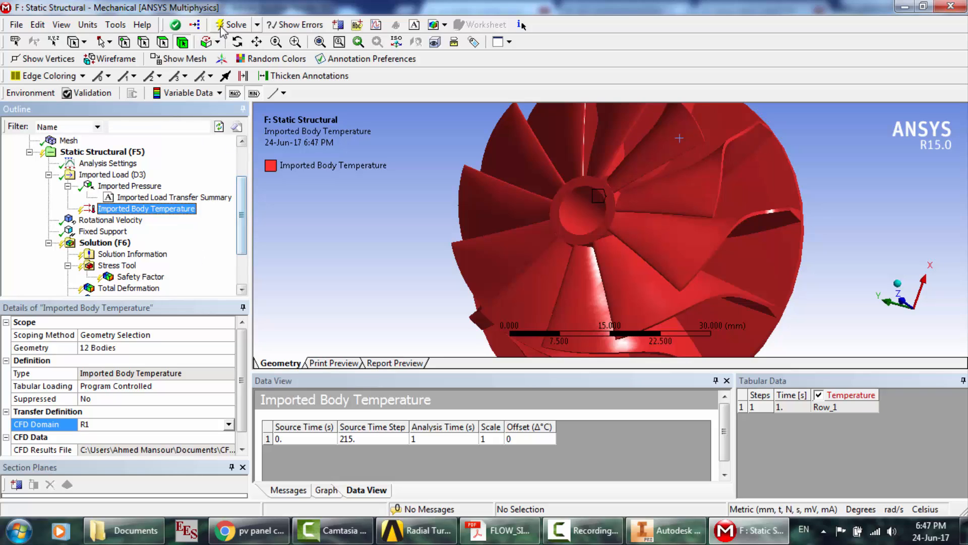
pyautogui.click(237, 24)
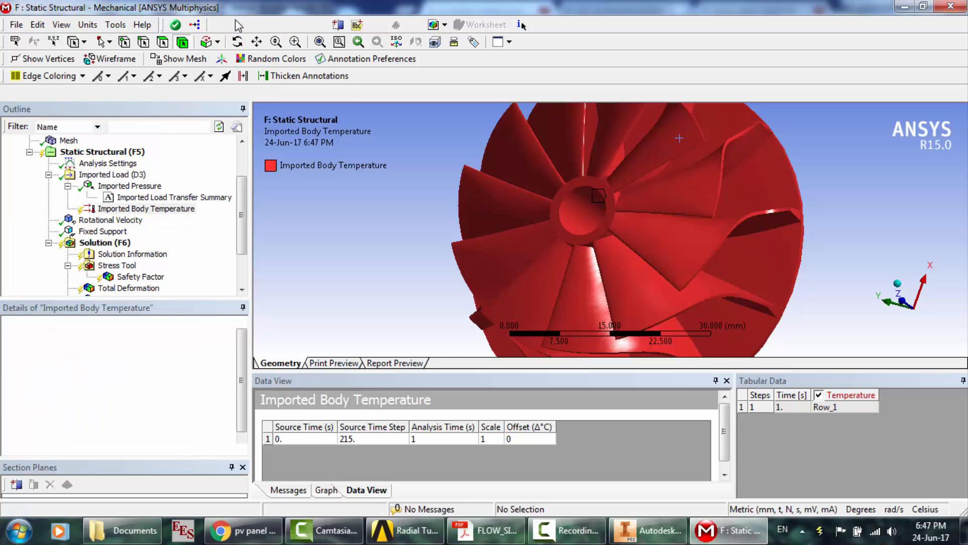
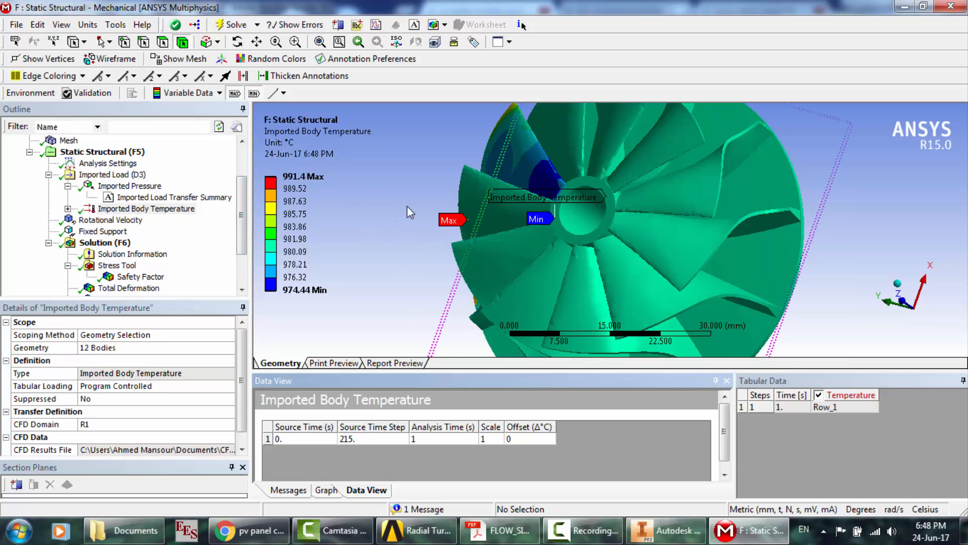
# - Switch to Workbench, open the CFX system's Results in CFD-Post, and look through the outline to the pressure contour
pyautogui.click(419, 533)
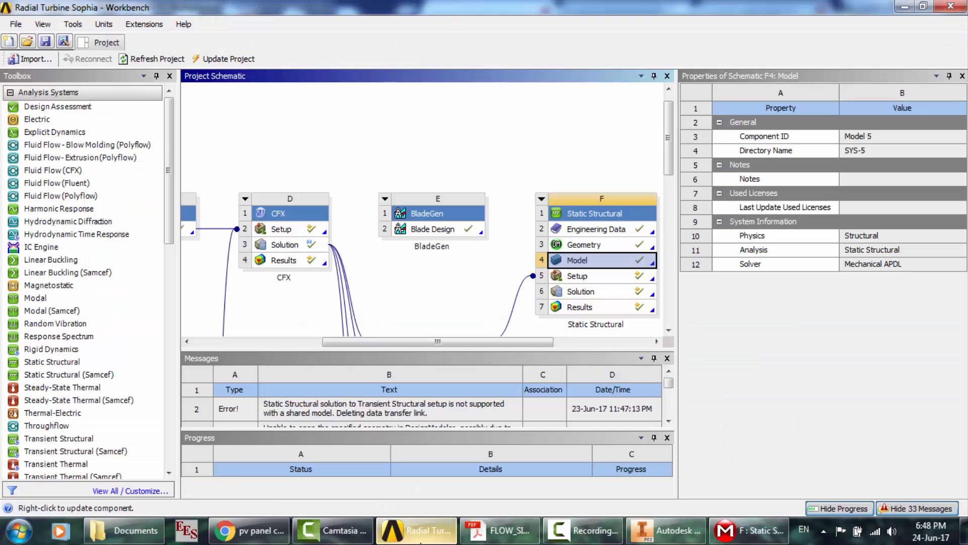
pyautogui.doubleClick(297, 261)
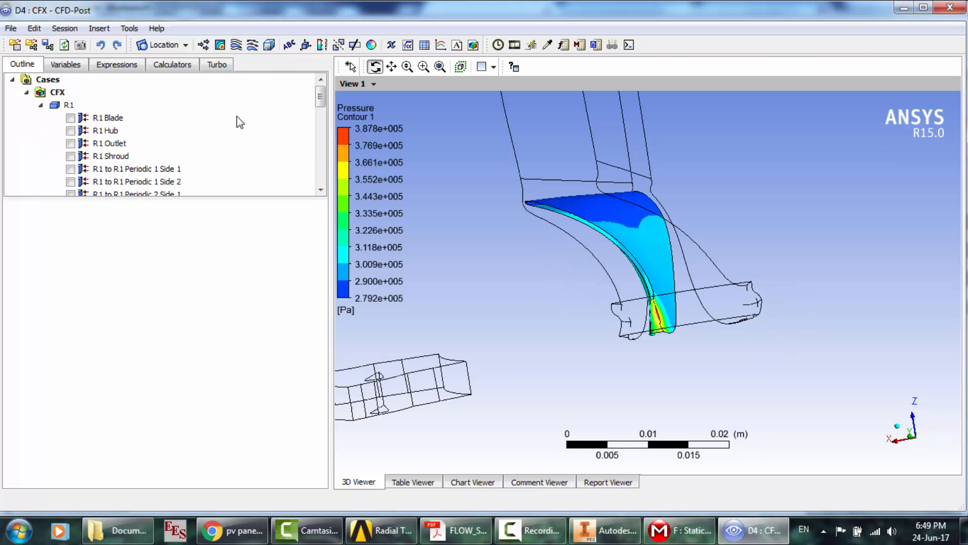
pyautogui.scroll(-6, 215, 130)
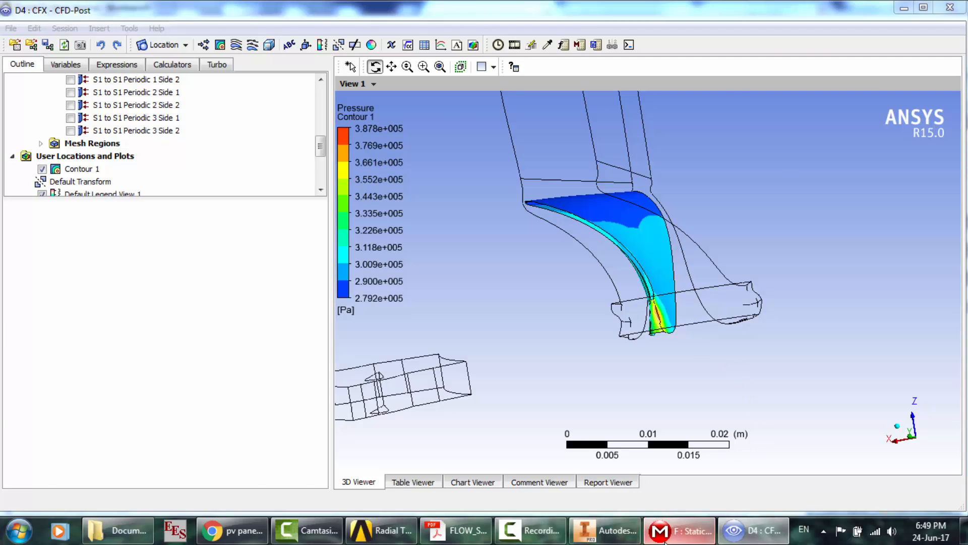
# - Compare the Imported Pressure distribution in ANSYS Mechanical with the Contour 1 pressure legend in CFD-Post
pyautogui.click(680, 530)
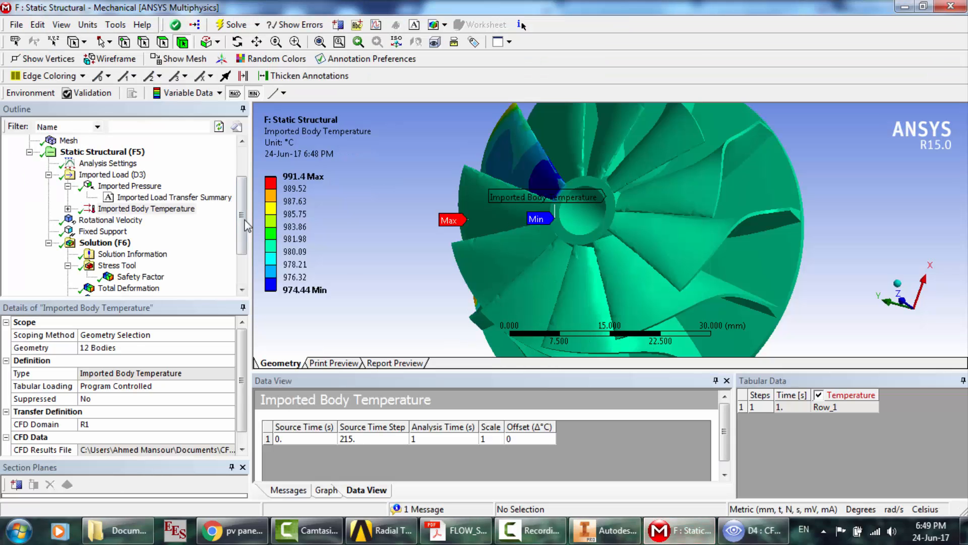
pyautogui.click(130, 186)
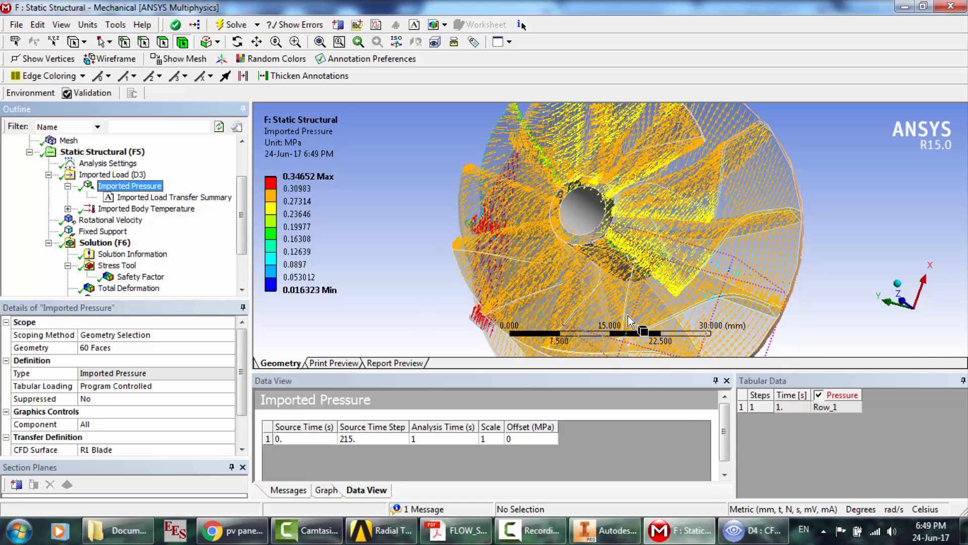
pyautogui.click(751, 530)
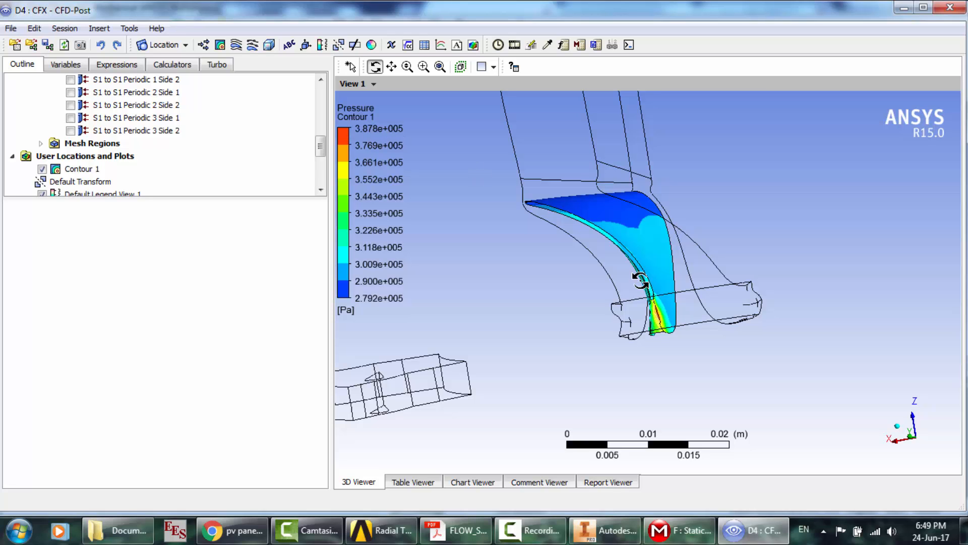
pyautogui.click(680, 530)
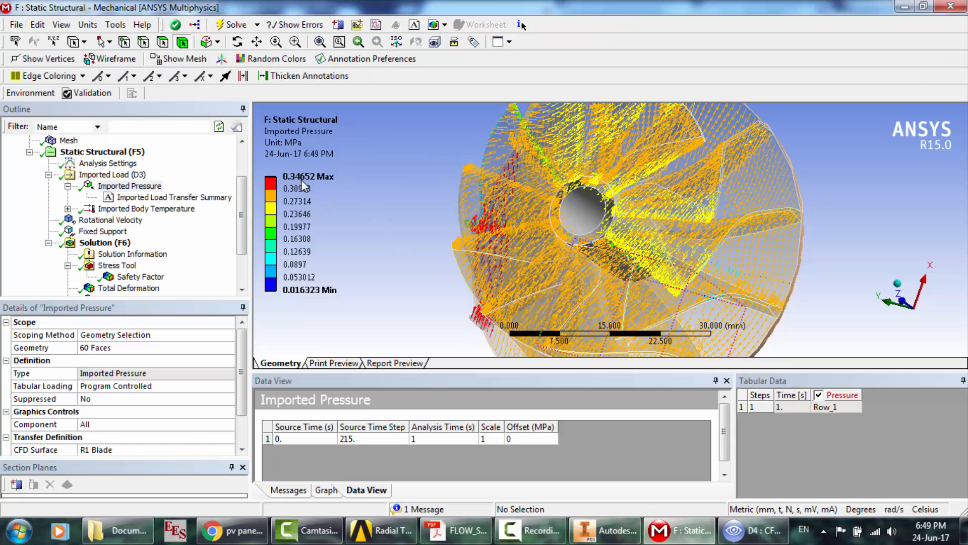
pyautogui.click(751, 530)
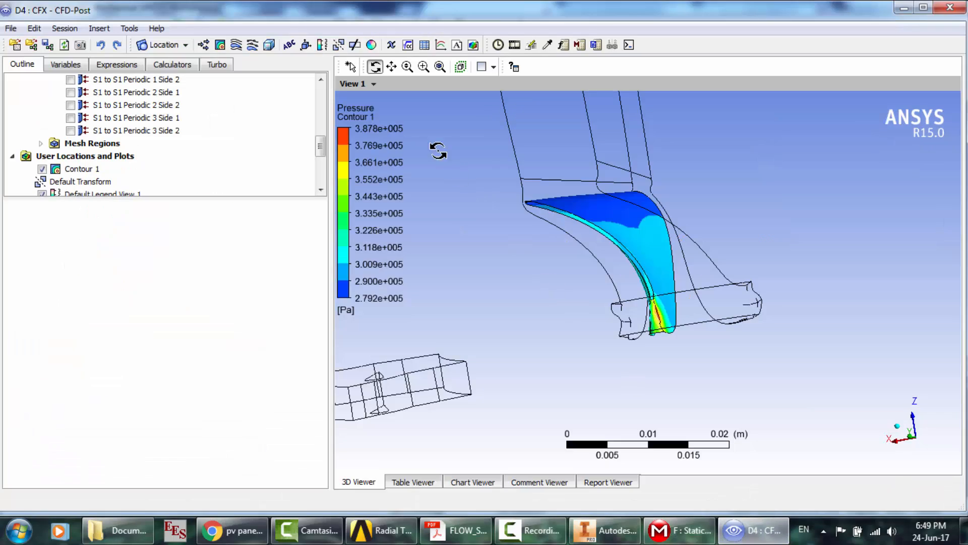
# - Set Contour 1 on R1 Blade to Temperature and compare its distribution with the Imported Body Temperature in ANSYS Mechanical
pyautogui.click(76, 171)
pyautogui.doubleClick(76, 170)
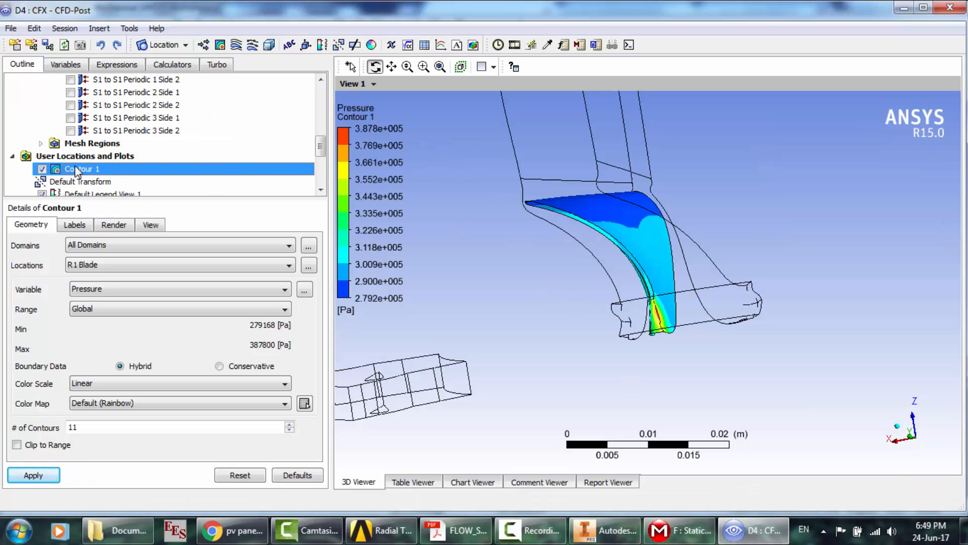
pyautogui.click(97, 292)
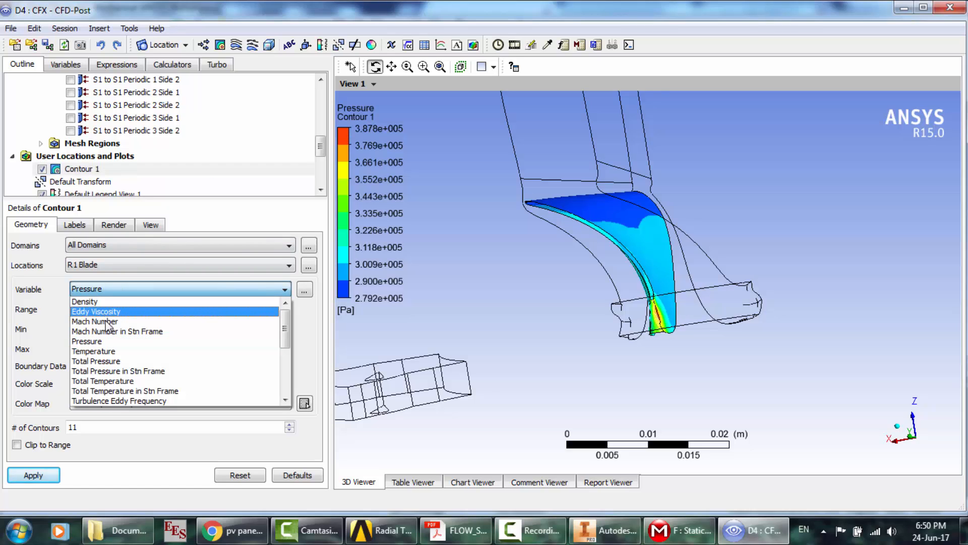
pyautogui.click(110, 355)
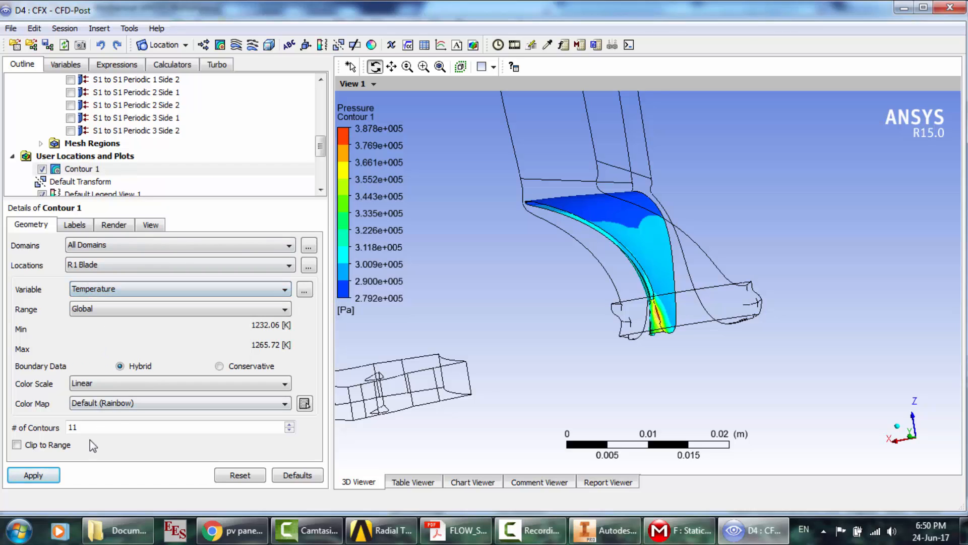
pyautogui.click(33, 475)
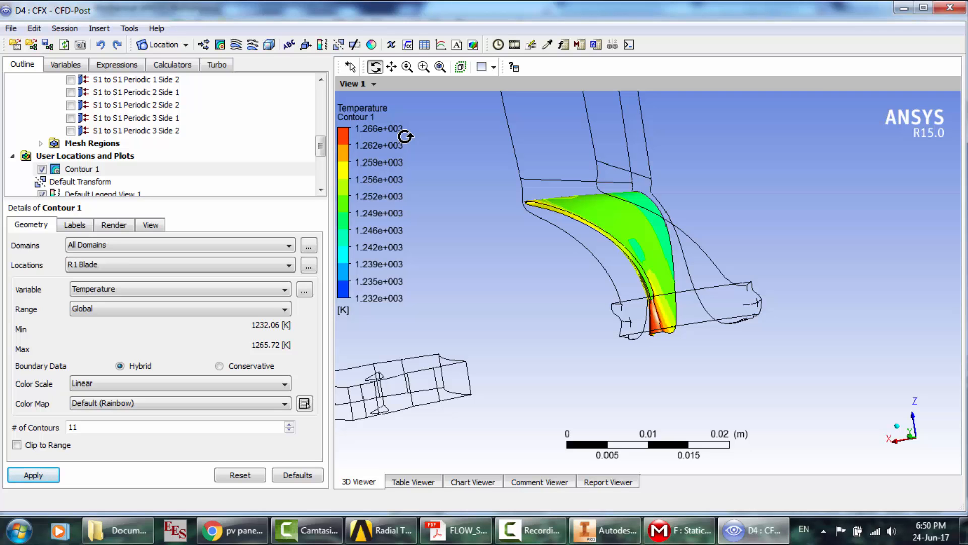
pyautogui.click(679, 530)
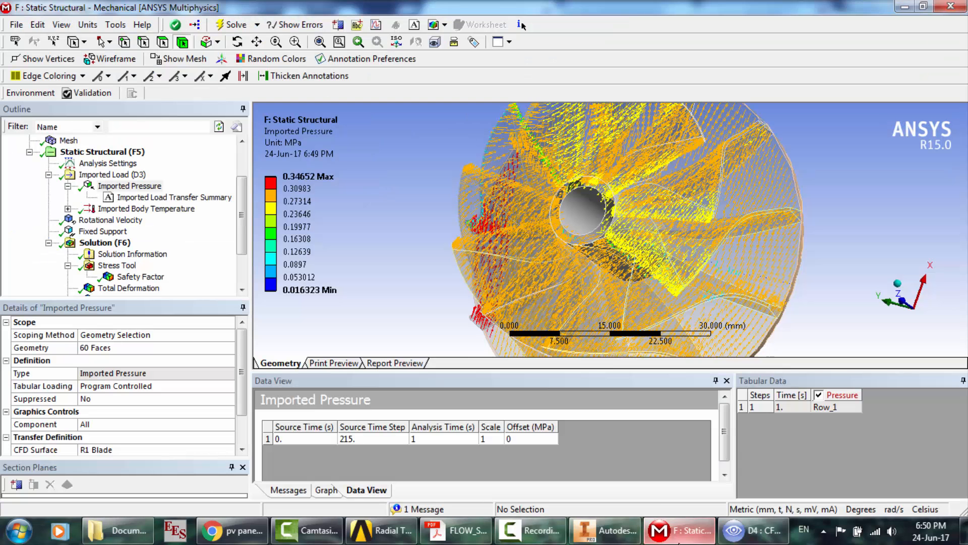
pyautogui.click(142, 208)
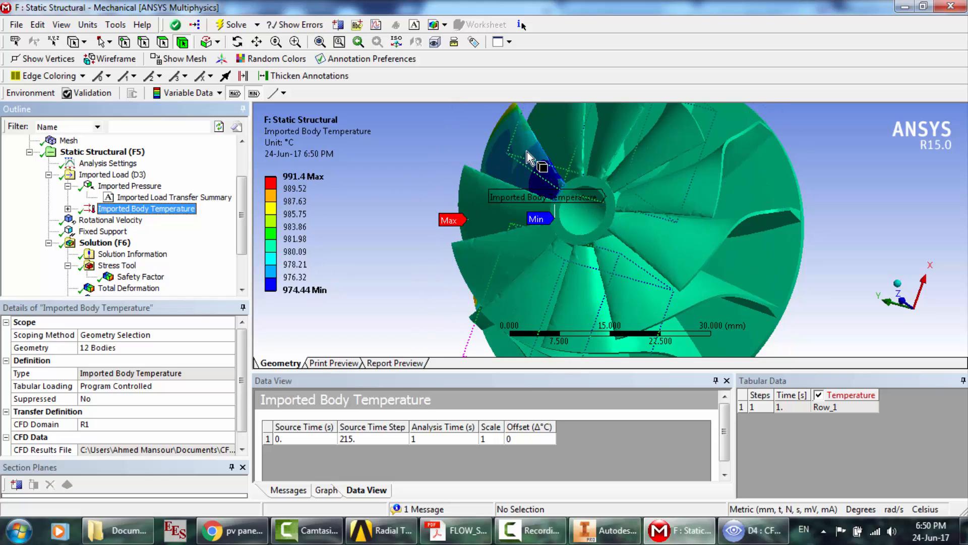
# - Examine the Stress Tool's Safety Factor distribution on the rotor from another angle and animate it
pyautogui.click(132, 279)
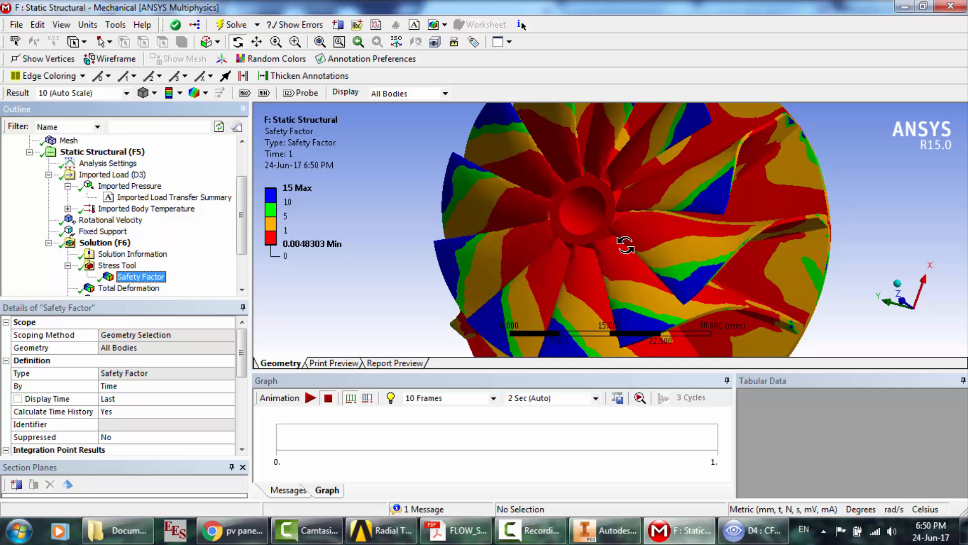
pyautogui.moveTo(625, 241); pyautogui.dragTo(634, 216)
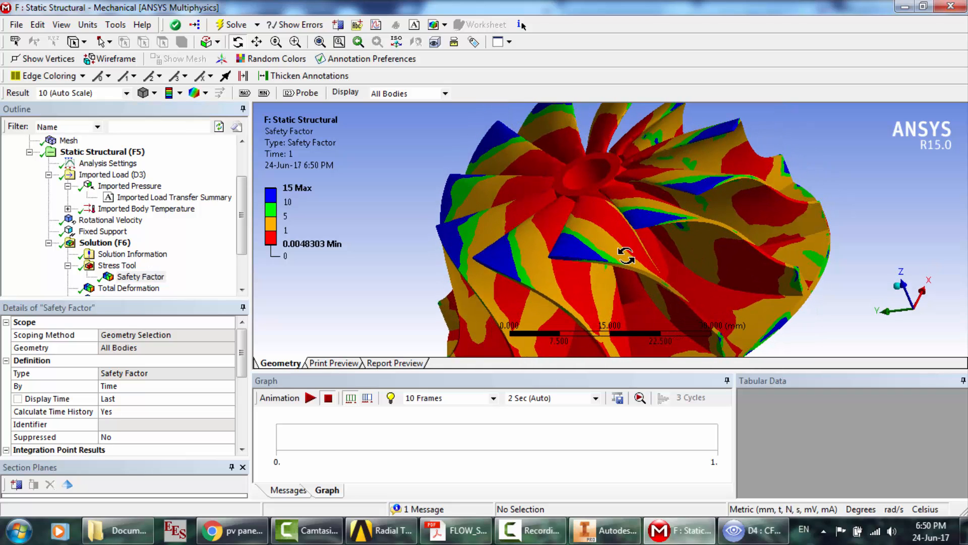
pyautogui.click(303, 255)
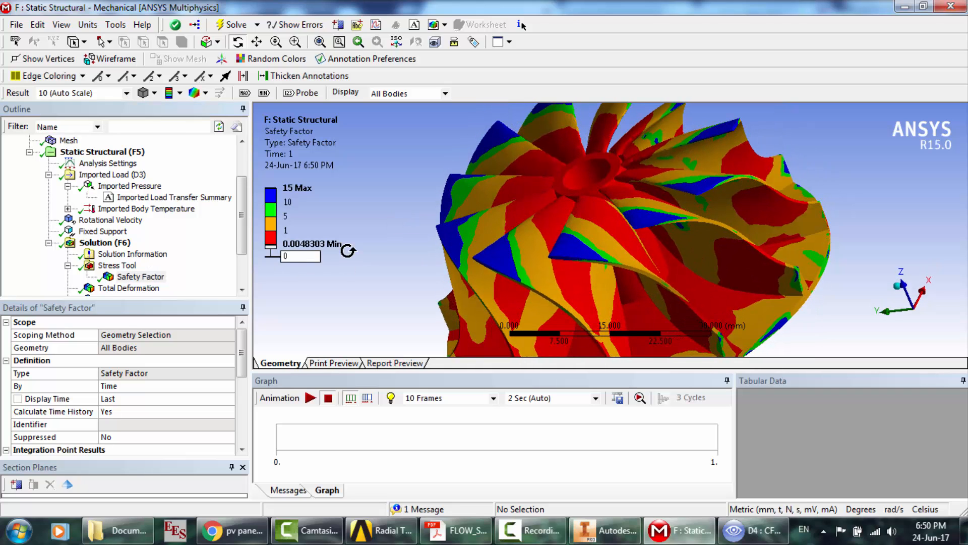
pyautogui.click(309, 398)
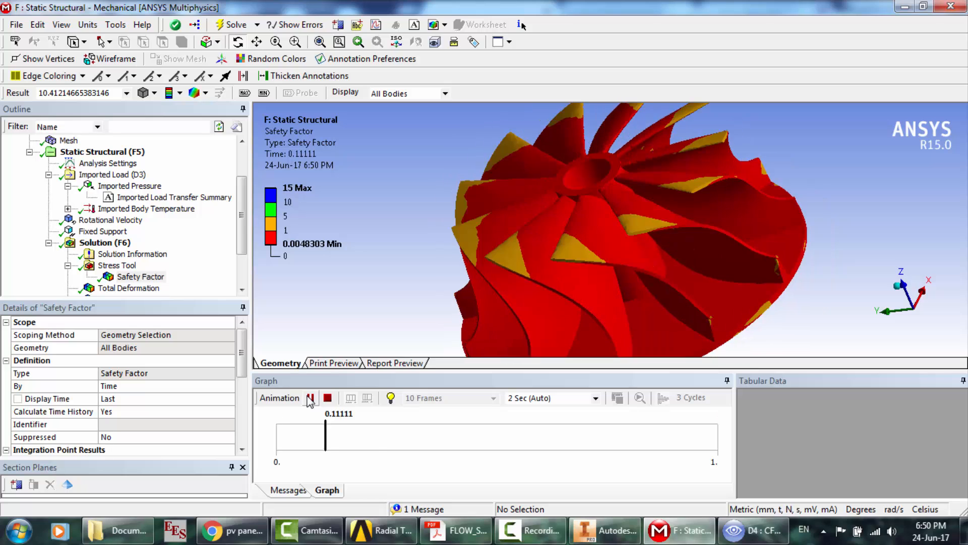
# - Examine the rotor's Total Deformation result and its legend, and play its animation
pyautogui.click(133, 288)
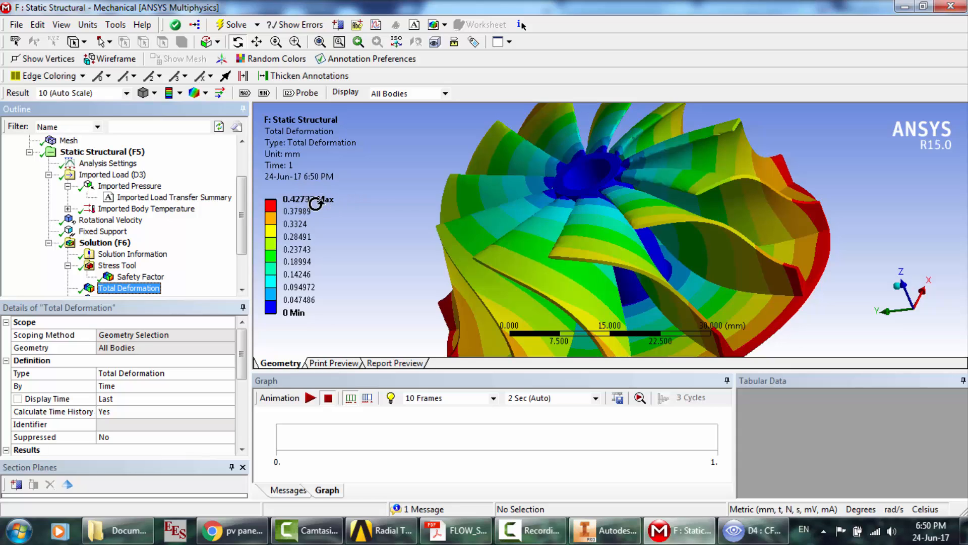
pyautogui.click(310, 398)
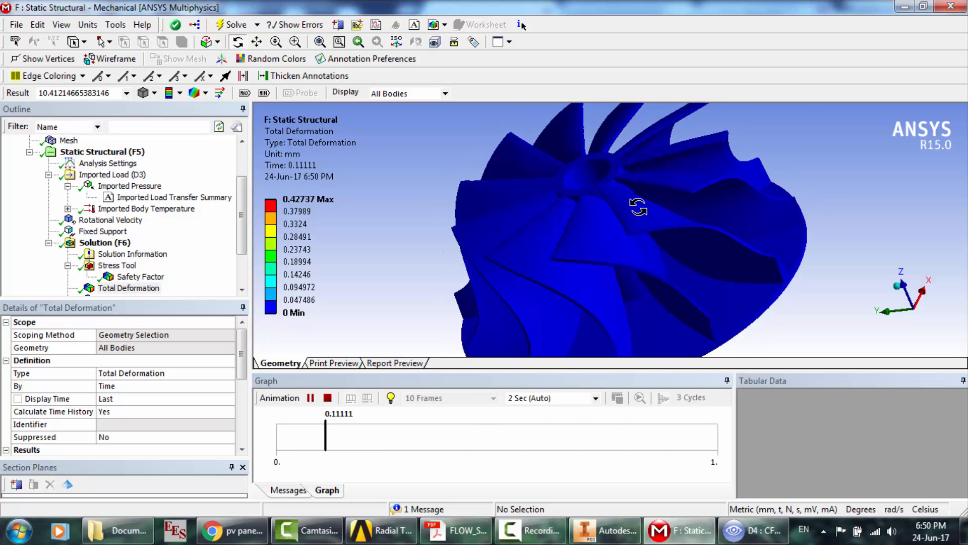
pyautogui.click(311, 398)
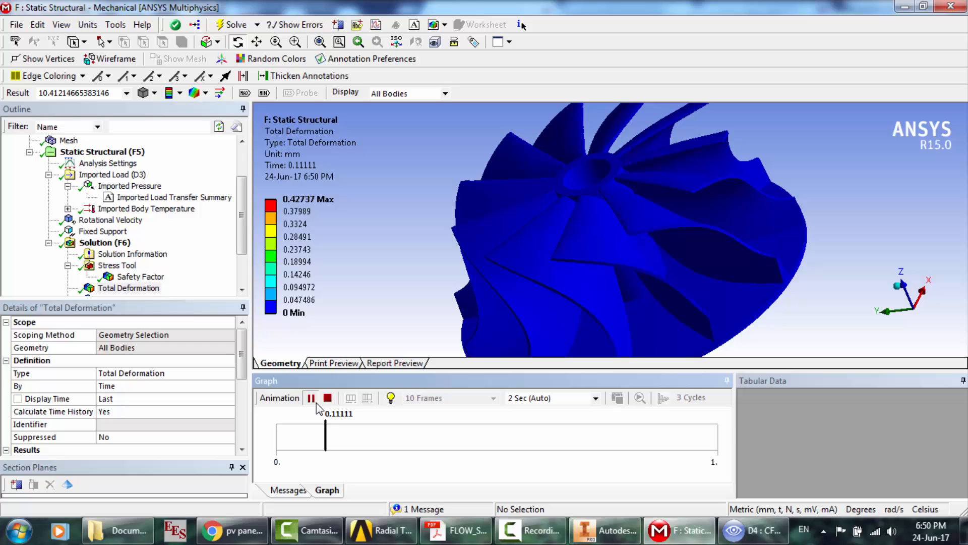
# - Examine the rotor's Equivalent (von-Mises) Stress result and animate it, checking the area around the hub bore
pyautogui.click(242, 291)
pyautogui.click(242, 291)
pyautogui.click(144, 278)
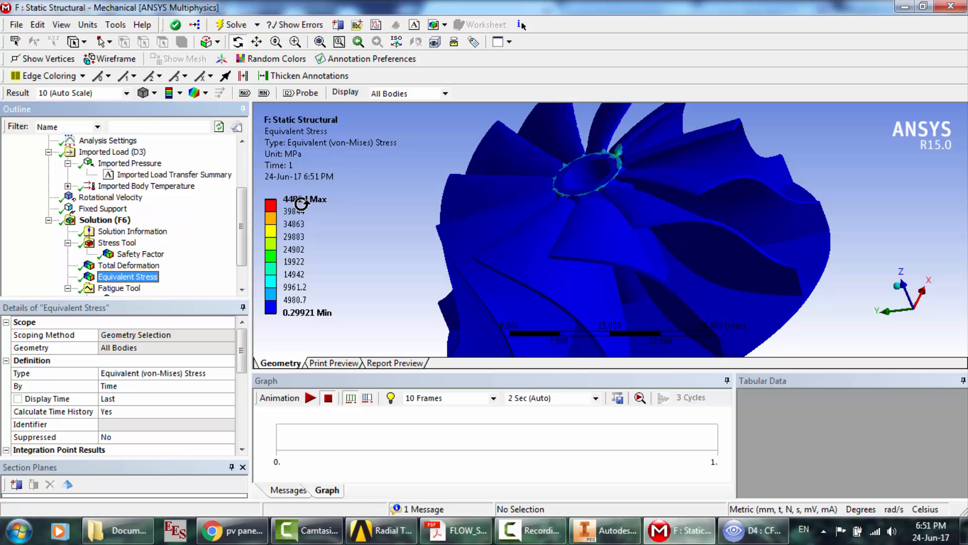
pyautogui.click(311, 398)
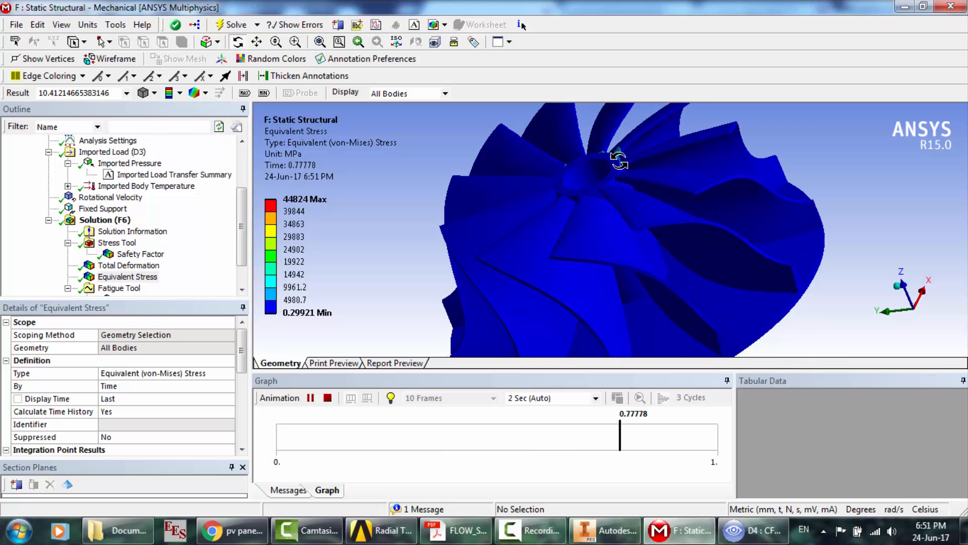
pyautogui.click(310, 399)
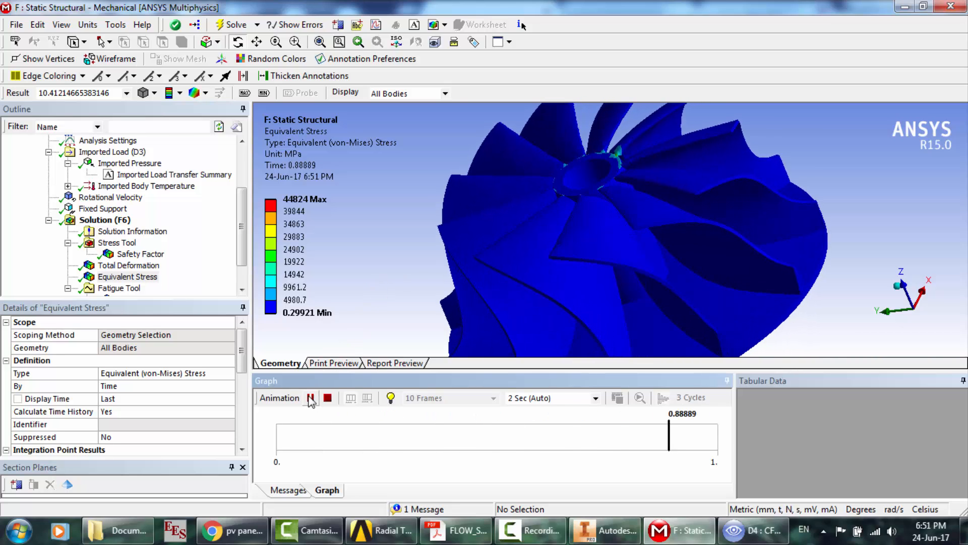
# - Examine the Fatigue Tool's Life result on the rotor, including a side view of the blades
pyautogui.click(242, 290)
pyautogui.click(122, 288)
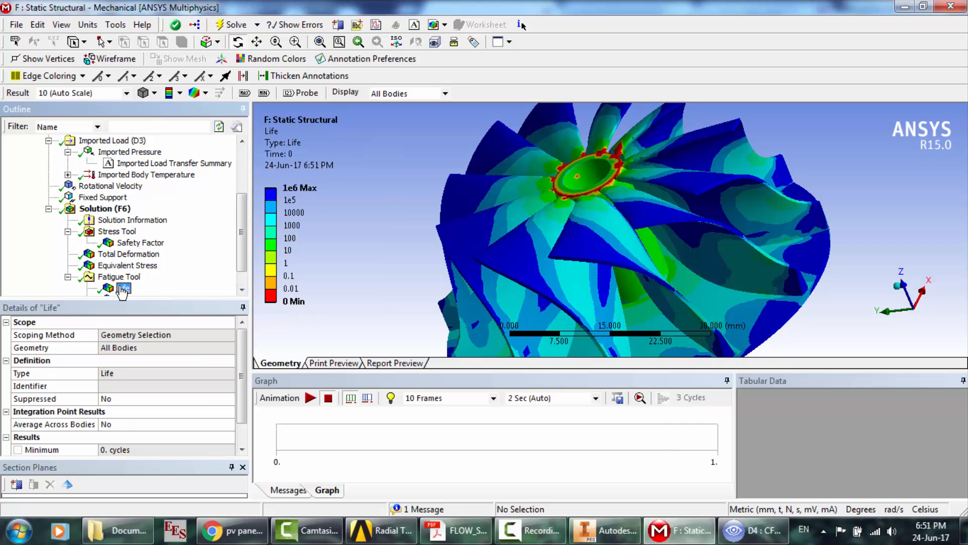
pyautogui.moveTo(584, 245); pyautogui.dragTo(590, 227)
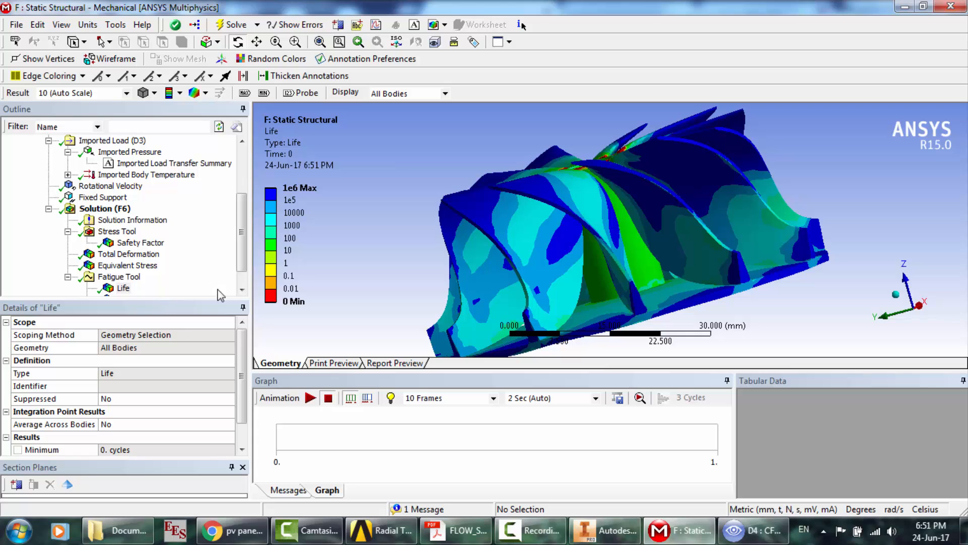
# - Examine the Fatigue Tool's Damage result, inspecting the blade roots around the hub bore closely
pyautogui.click(241, 290)
pyautogui.click(242, 290)
pyautogui.click(130, 277)
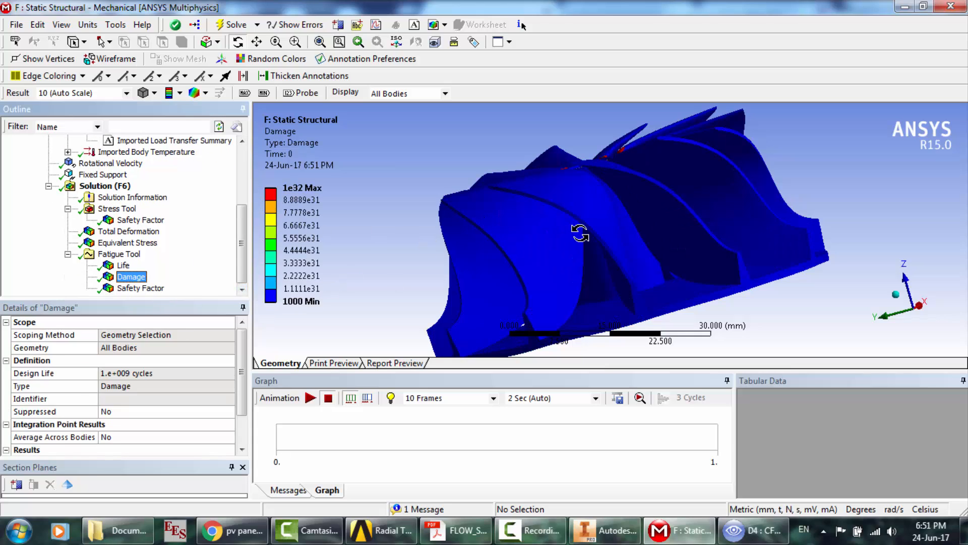
pyautogui.moveTo(579, 227); pyautogui.dragTo(611, 264)
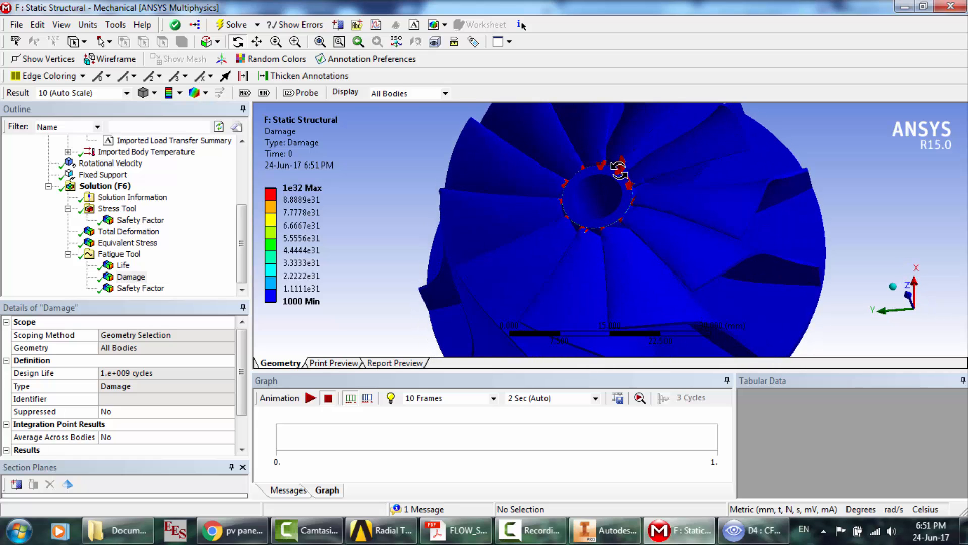
pyautogui.scroll(5, 623, 171)
pyautogui.moveTo(623, 171); pyautogui.dragTo(593, 184)
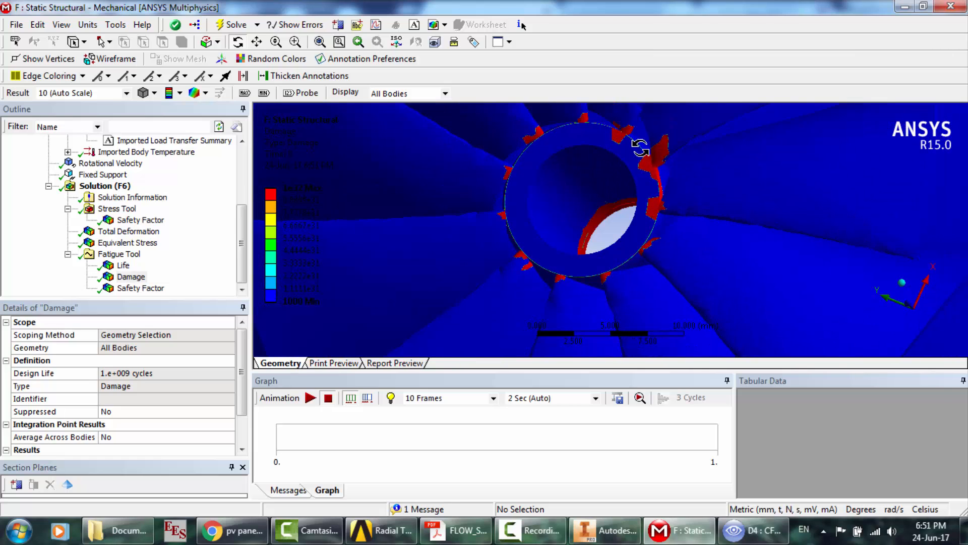
pyautogui.scroll(-3, 665, 195)
pyautogui.scroll(-3, 665, 196)
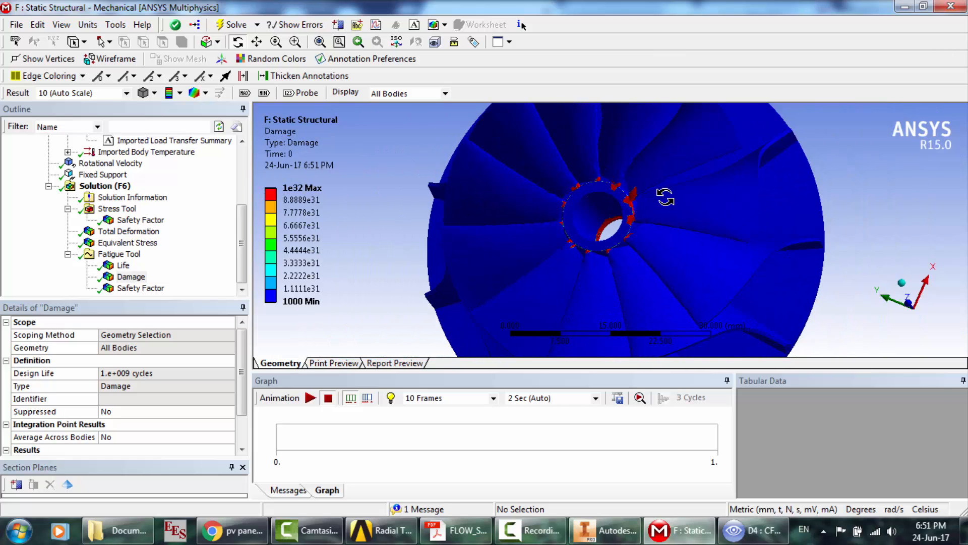
pyautogui.moveTo(608, 249); pyautogui.dragTo(610, 226)
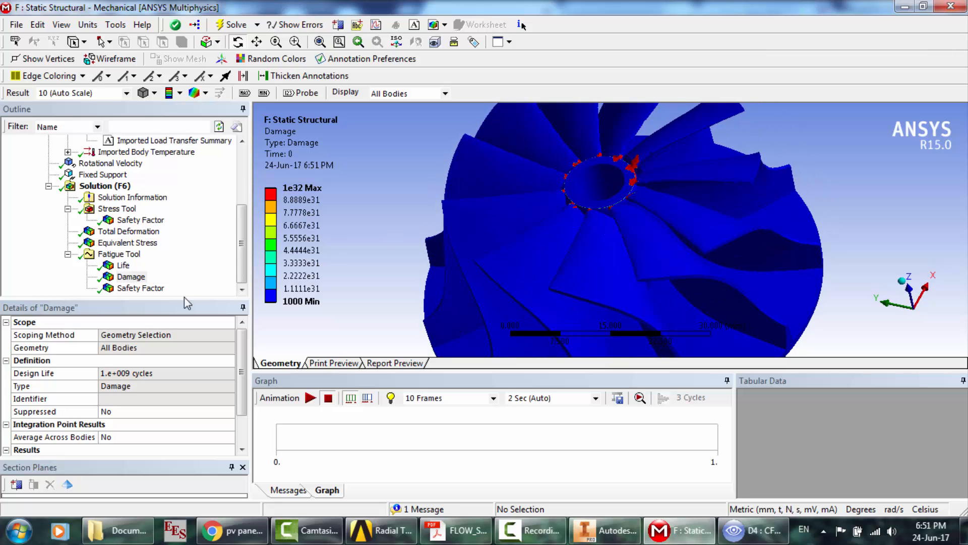
# - Examine the Fatigue Tool's Safety Factor result from several angles, and play and stop its animation
pyautogui.click(140, 288)
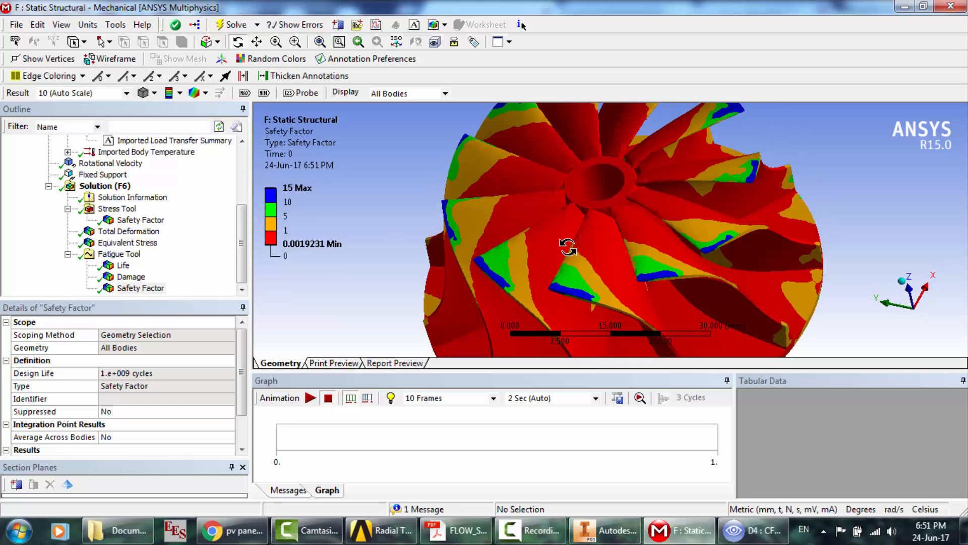
pyautogui.moveTo(568, 247)
pyautogui.mouseDown()
pyautogui.moveTo(560, 237)
pyautogui.moveTo(568, 229)
pyautogui.moveTo(553, 236)
pyautogui.mouseUp()
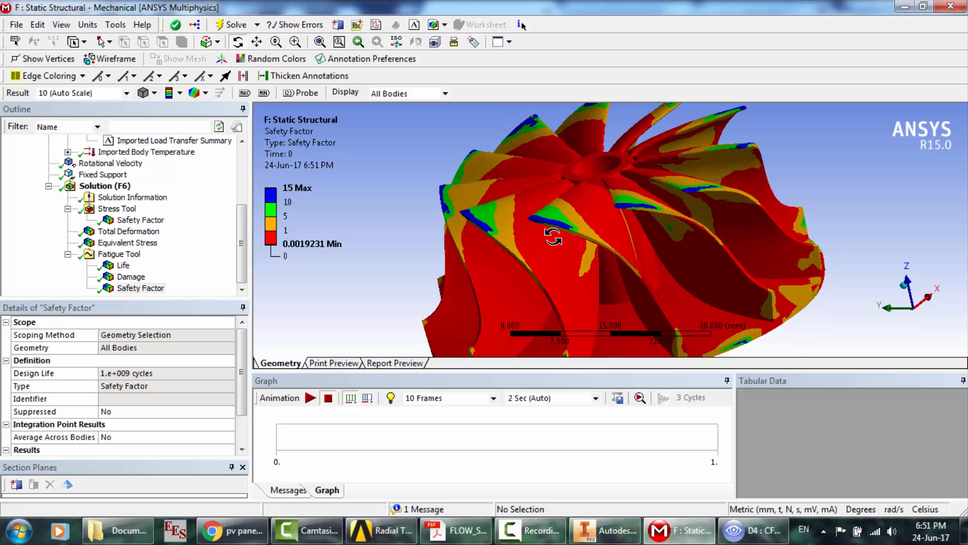
pyautogui.click(318, 256)
pyautogui.moveTo(545, 217); pyautogui.dragTo(617, 220, button='middle')
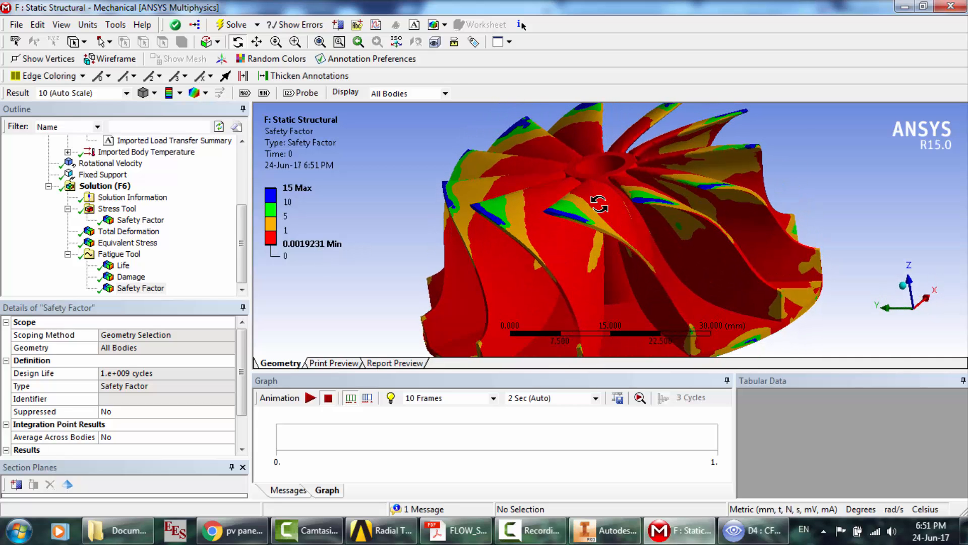
pyautogui.moveTo(679, 215); pyautogui.dragTo(649, 233, button='middle')
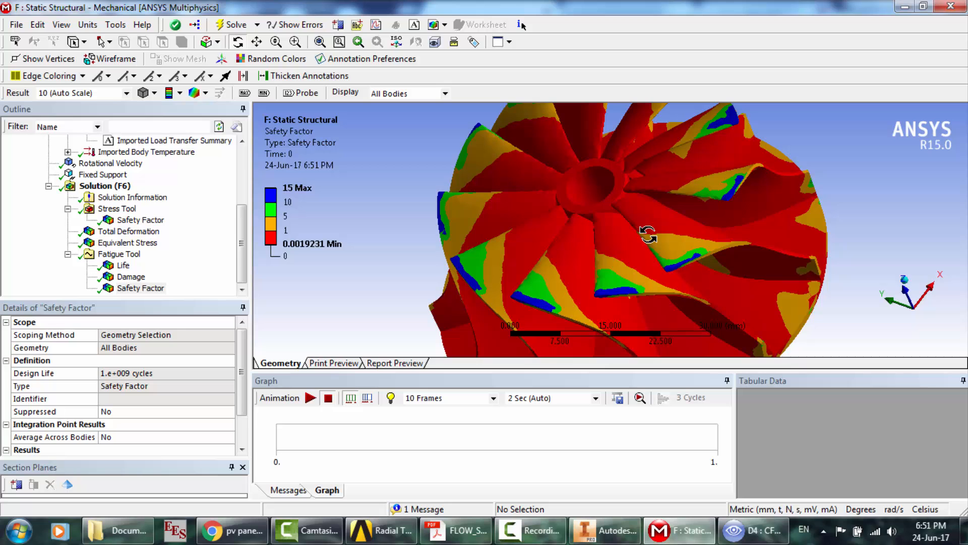
pyautogui.moveTo(592, 203); pyautogui.dragTo(619, 160, button='middle')
pyautogui.click(311, 398)
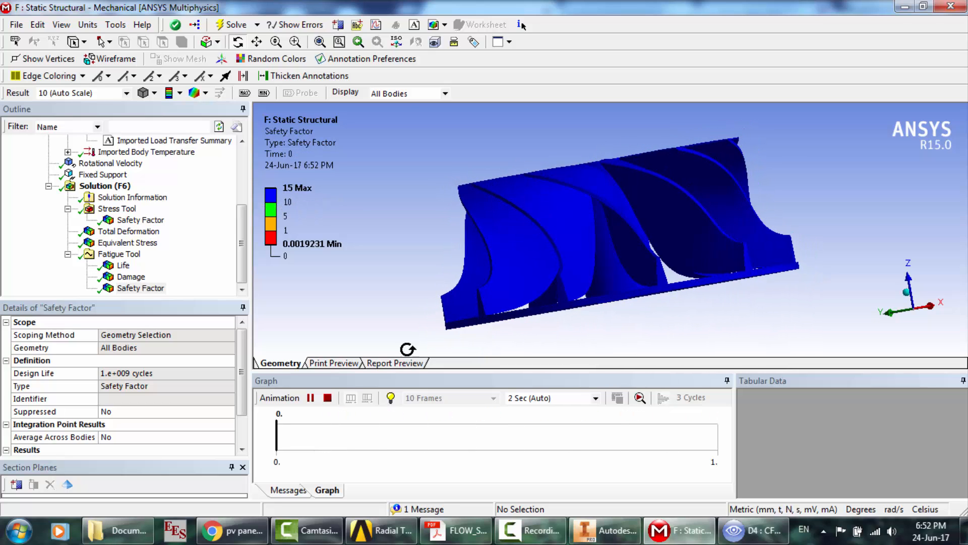
pyautogui.click(329, 398)
pyautogui.moveTo(576, 181); pyautogui.dragTo(582, 210)
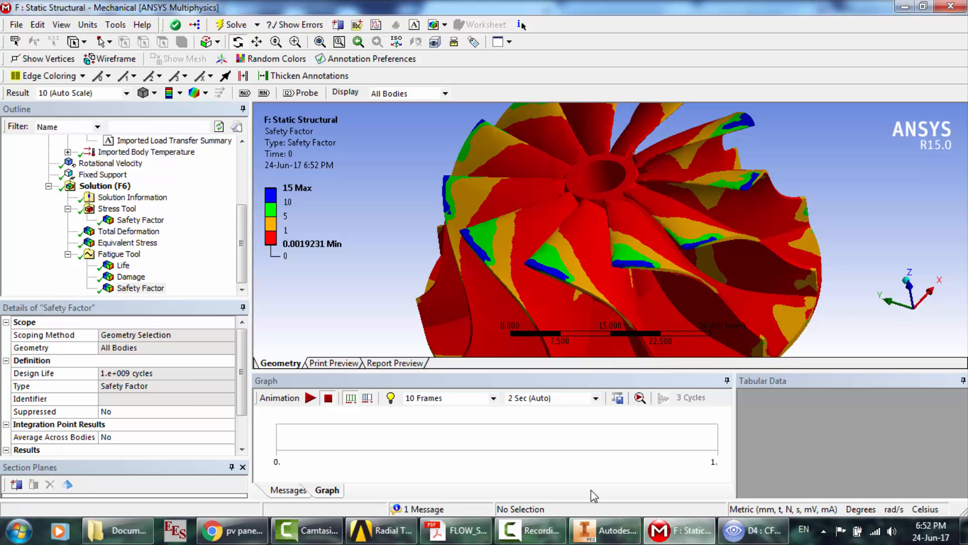
# - Switch to the flow simulation PDF in Acrobat Reader and review its life, damage, safety factor and stress graph figures
pyautogui.click(457, 531)
pyautogui.scroll(-5, 473, 322)
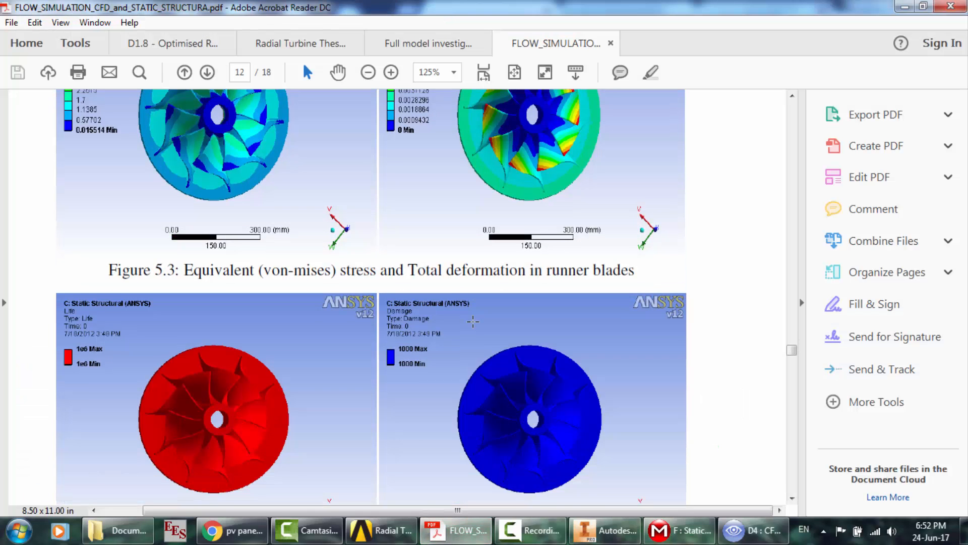
pyautogui.scroll(-15, 473, 321)
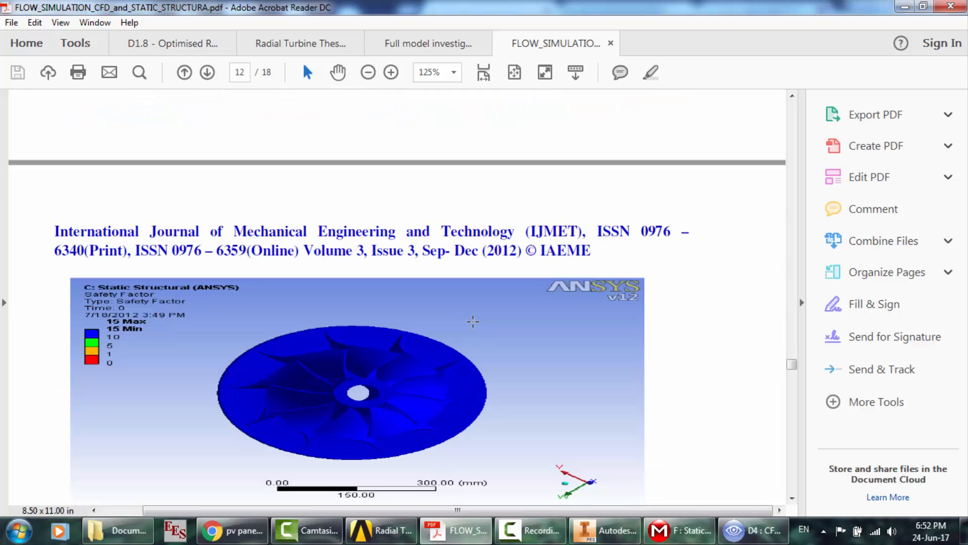
pyautogui.scroll(-10, 352, 397)
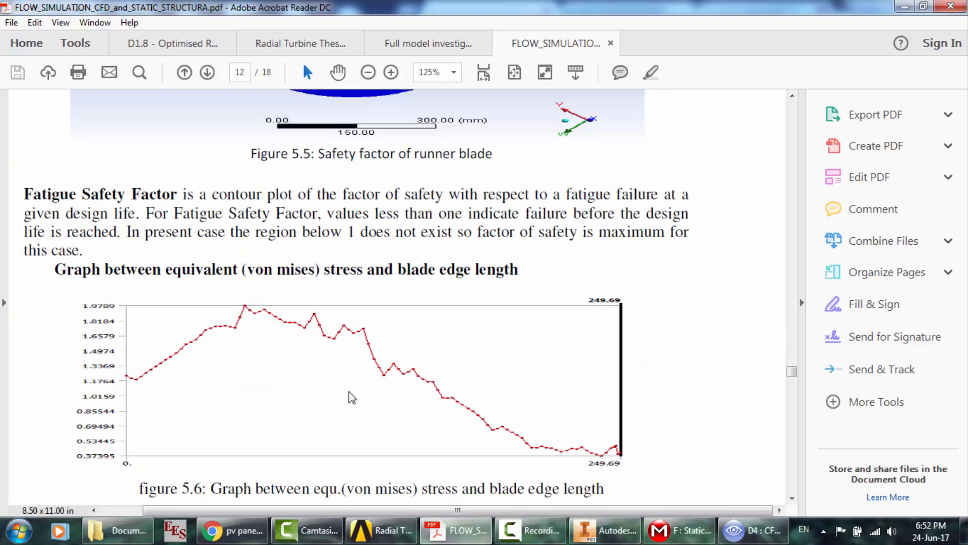
pyautogui.scroll(10, 632, 292)
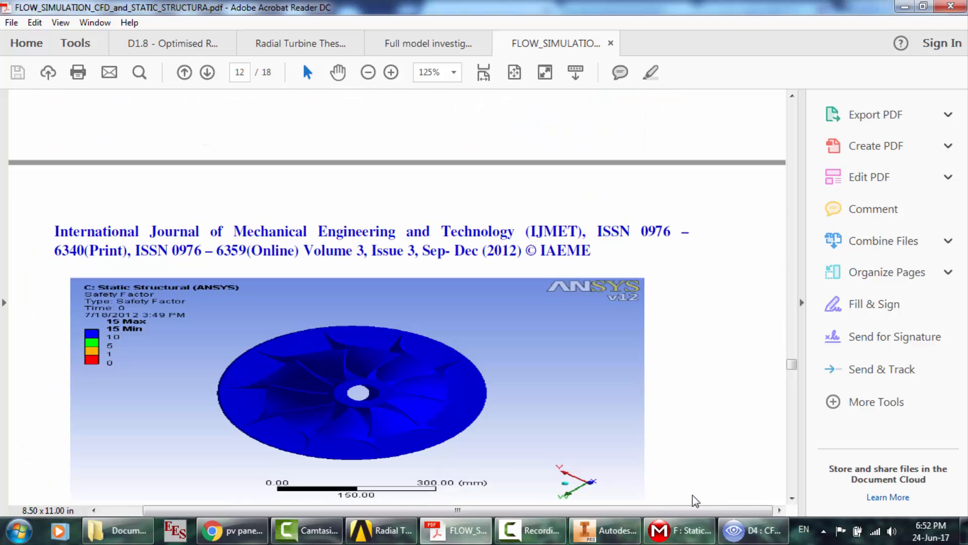
# - Switch to ANSYS Mechanical and add a chart to the model with Total Deformation as its outline selection
pyautogui.click(681, 530)
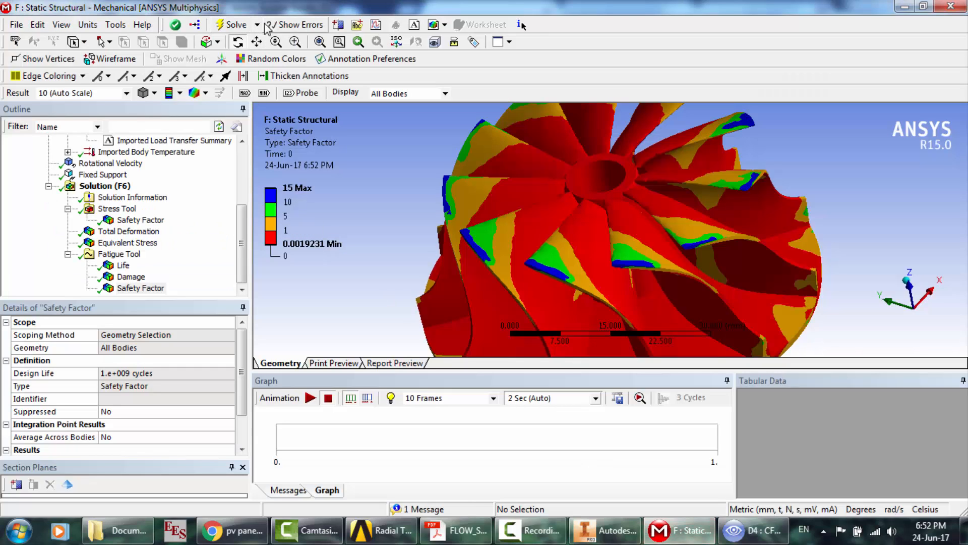
pyautogui.click(376, 25)
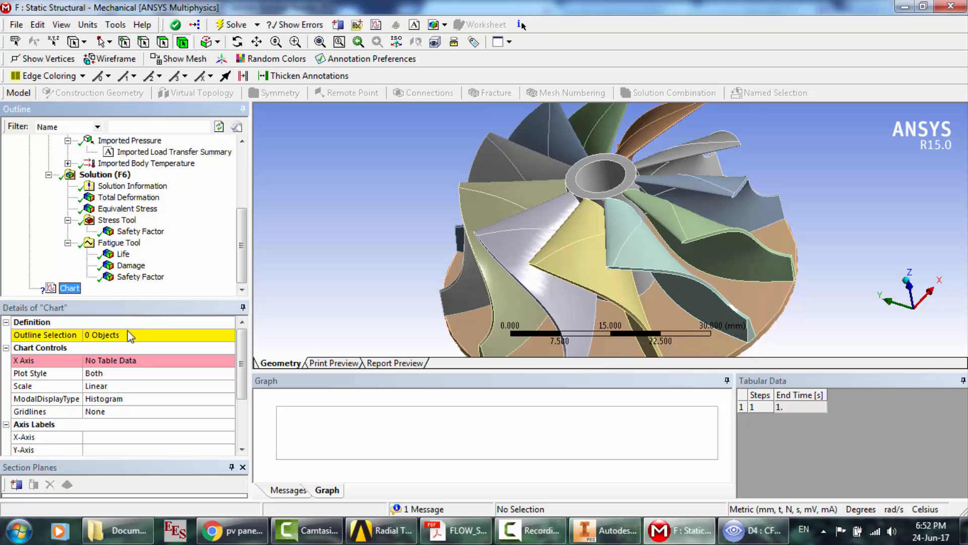
pyautogui.click(126, 335)
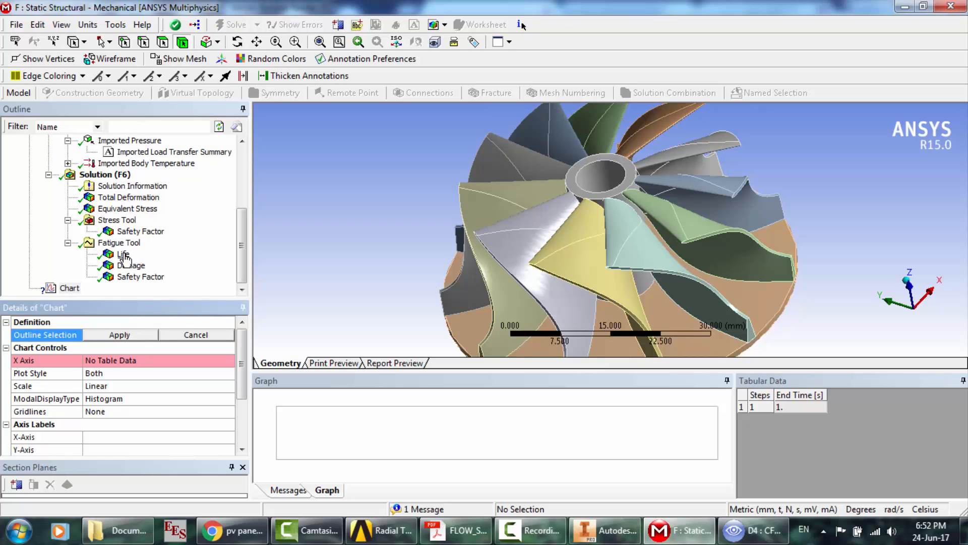
pyautogui.click(135, 198)
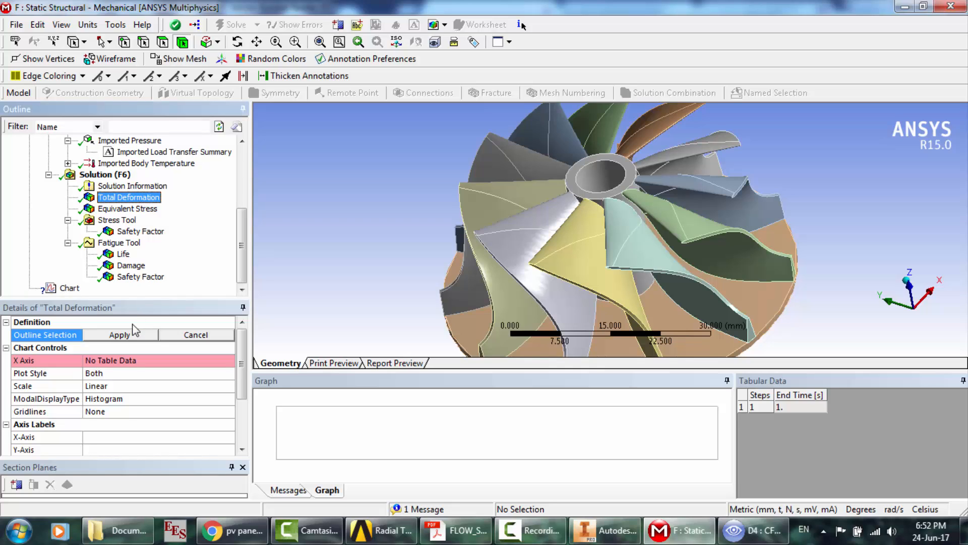
pyautogui.click(120, 335)
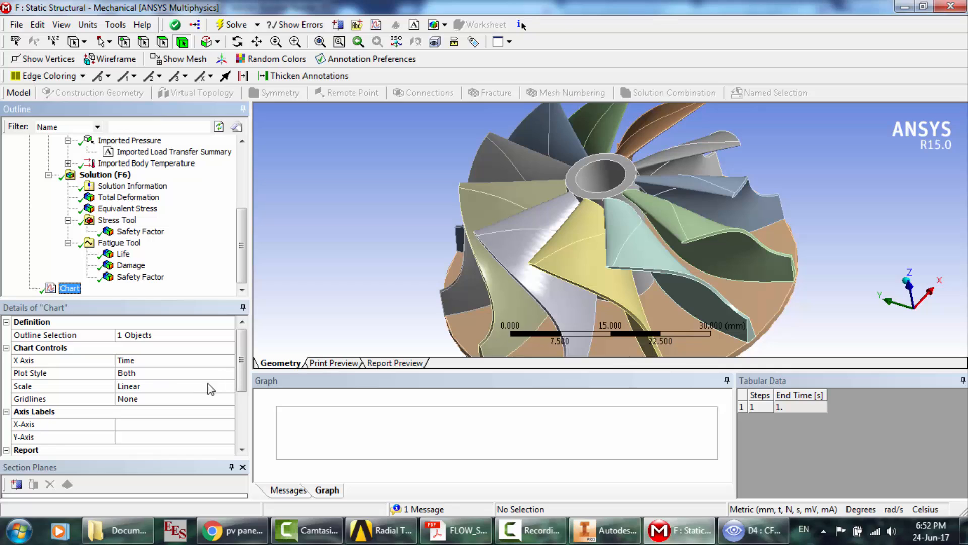
# - Include Equivalent Stress alongside Total Deformation in the chart's outline selection, and review the chart's settings and available X axis quantities
pyautogui.moveTo(243, 376); pyautogui.dragTo(241, 408)
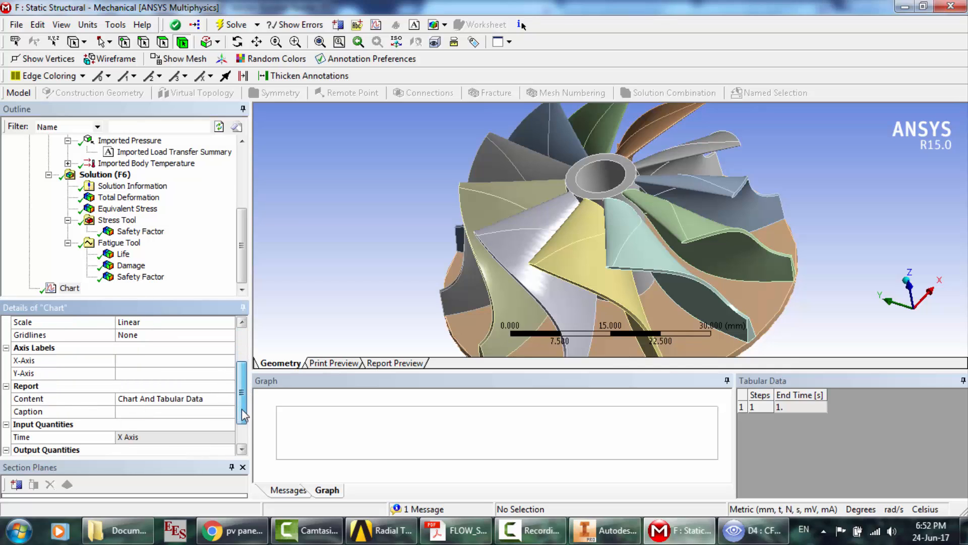
pyautogui.click(145, 361)
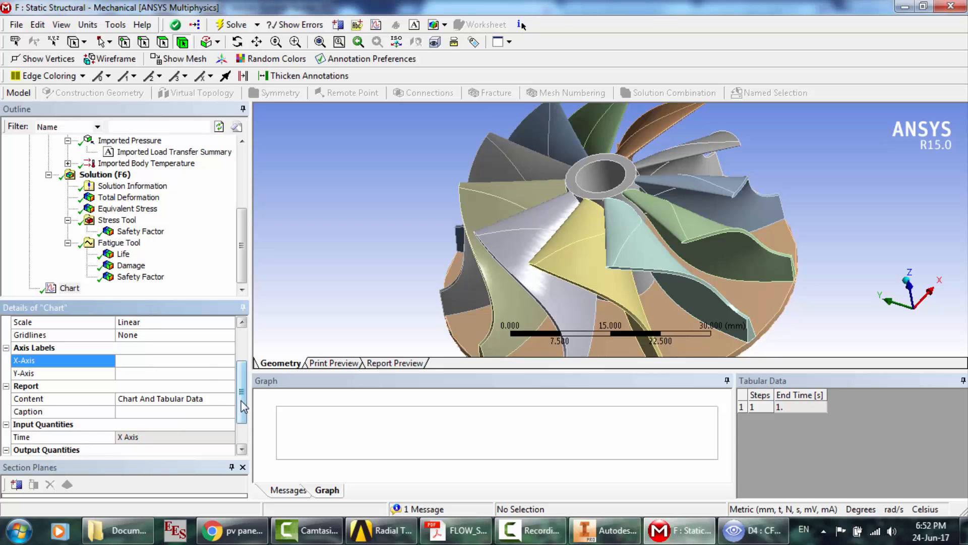
pyautogui.moveTo(243, 407); pyautogui.dragTo(243, 431)
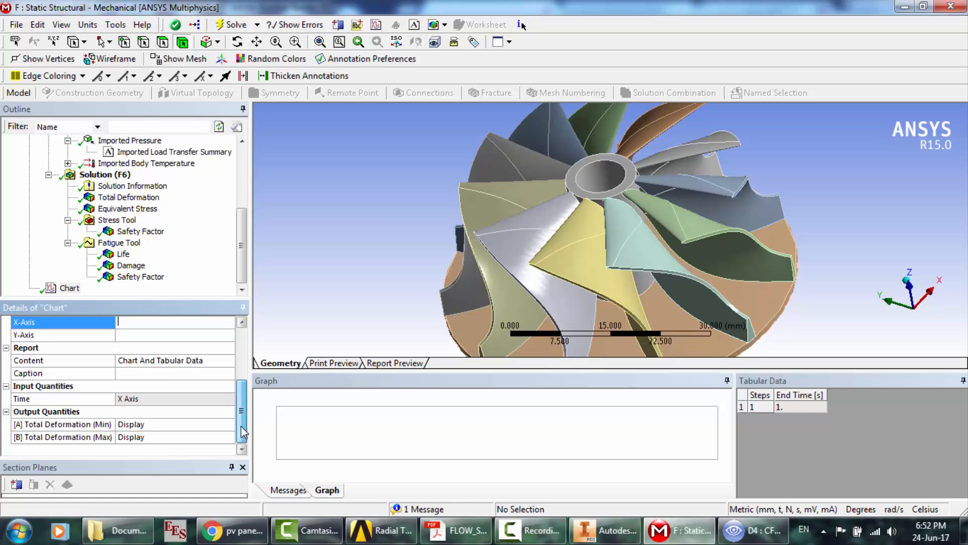
pyautogui.click(219, 262)
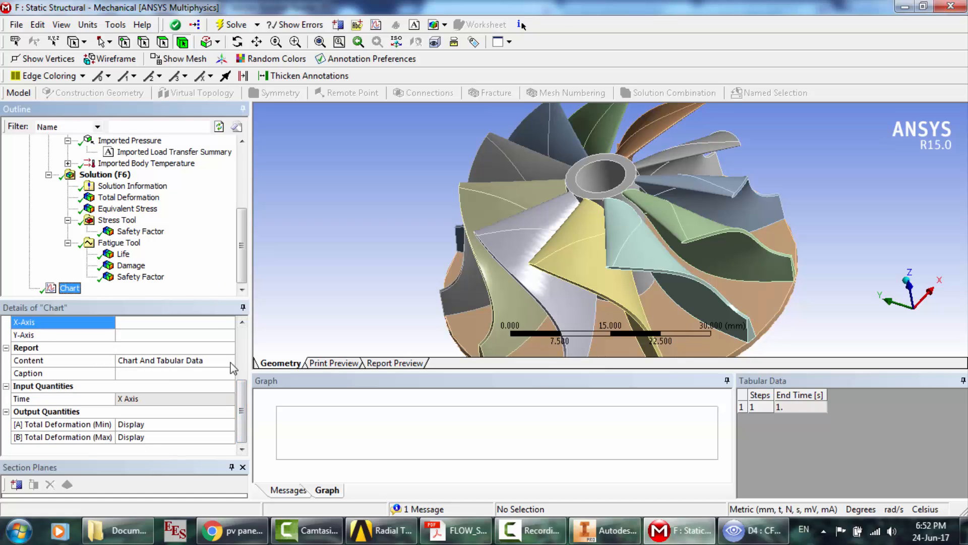
pyautogui.click(246, 376)
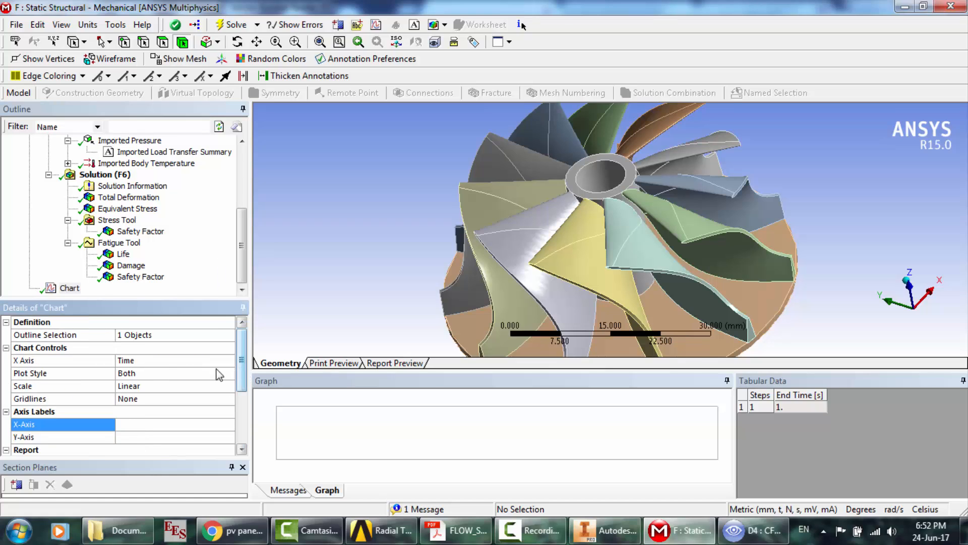
pyautogui.click(182, 337)
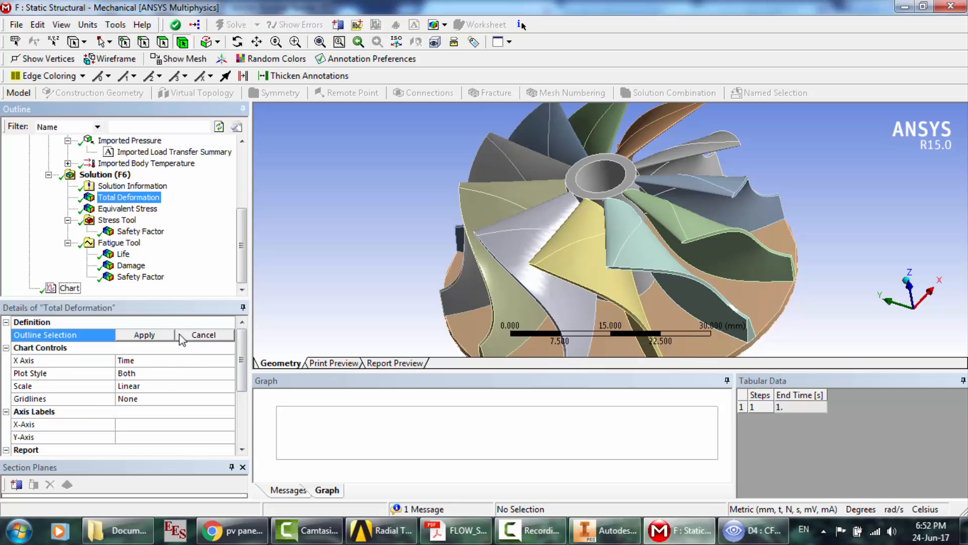
pyautogui.keyDown('ctrl'); pyautogui.click(127, 208); pyautogui.keyUp('ctrl')
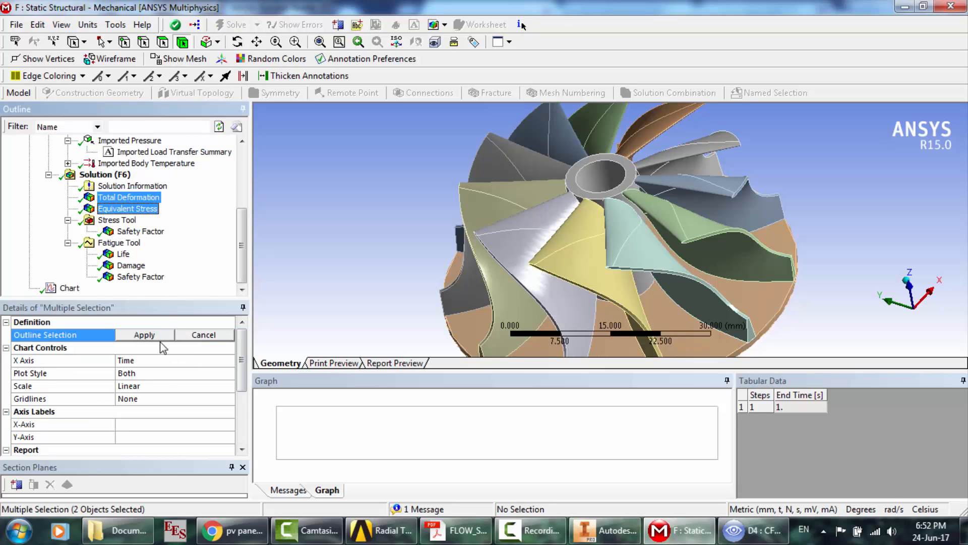
pyautogui.click(147, 335)
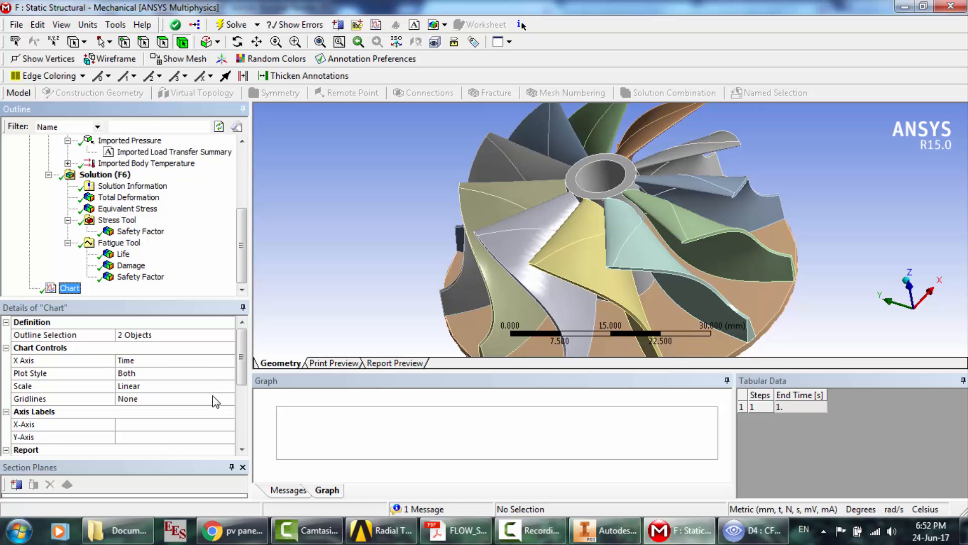
pyautogui.click(231, 361)
pyautogui.click(229, 360)
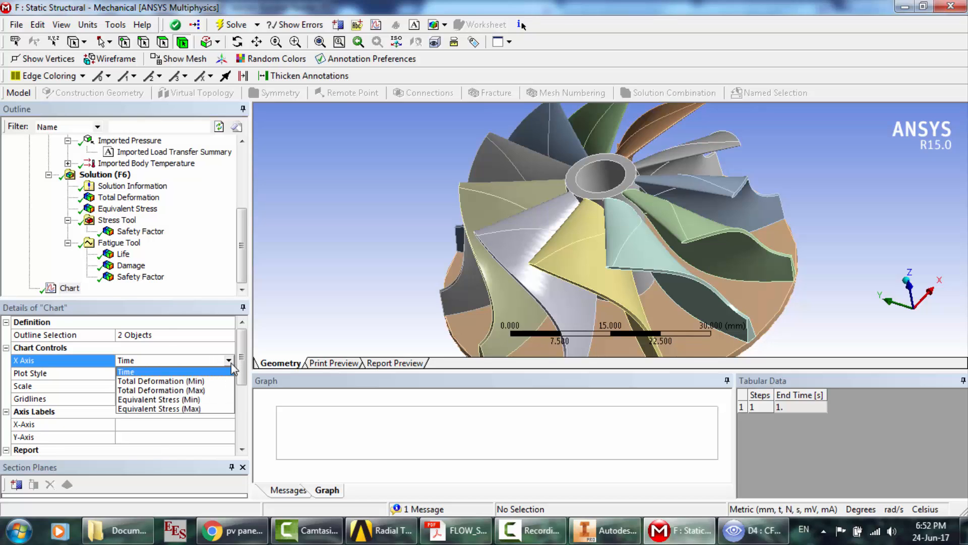
# - Limit the chart's outline selection to Total Deformation only
pyautogui.click(173, 335)
pyautogui.click(130, 197)
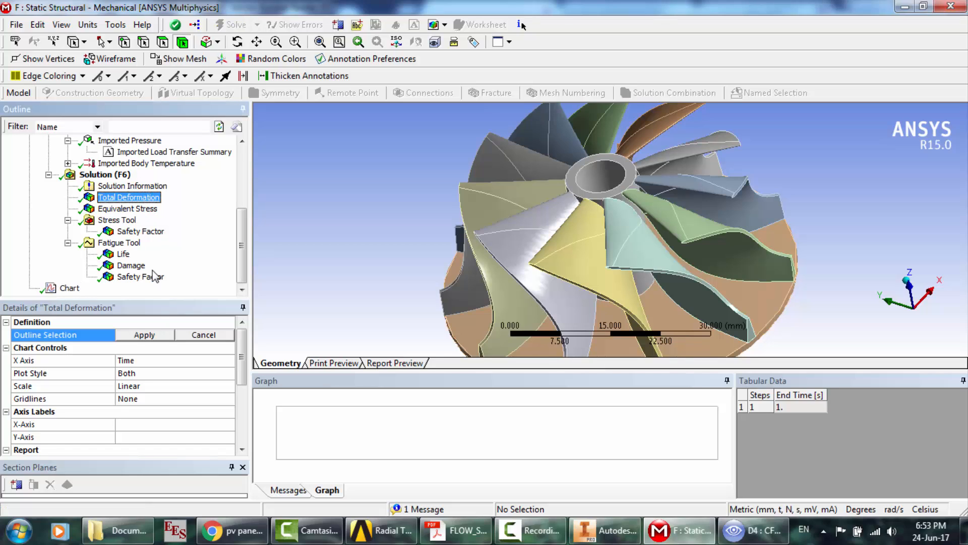
pyautogui.click(162, 335)
# - Set the chart's X axis to Total Deformation (Max) and its Time input quantity to Omit
pyautogui.click(230, 360)
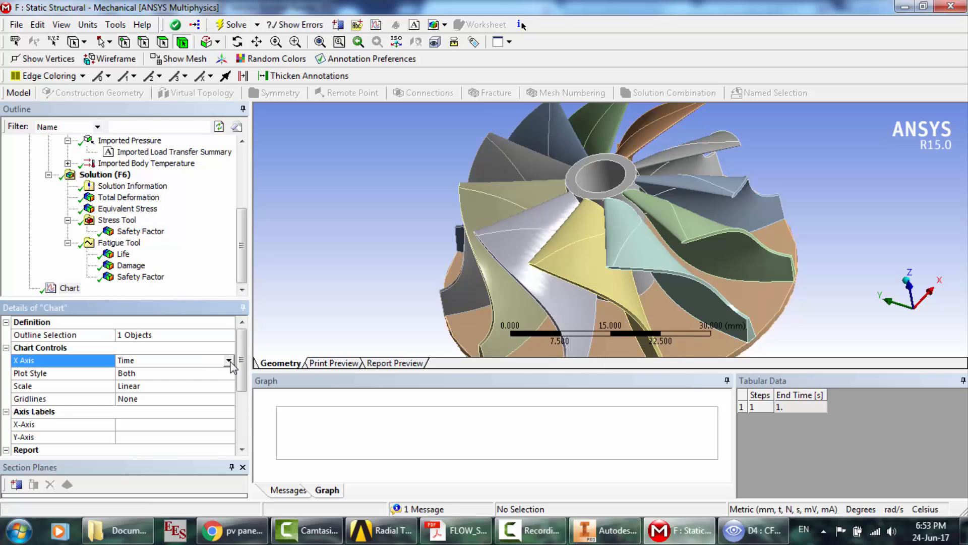
pyautogui.click(230, 362)
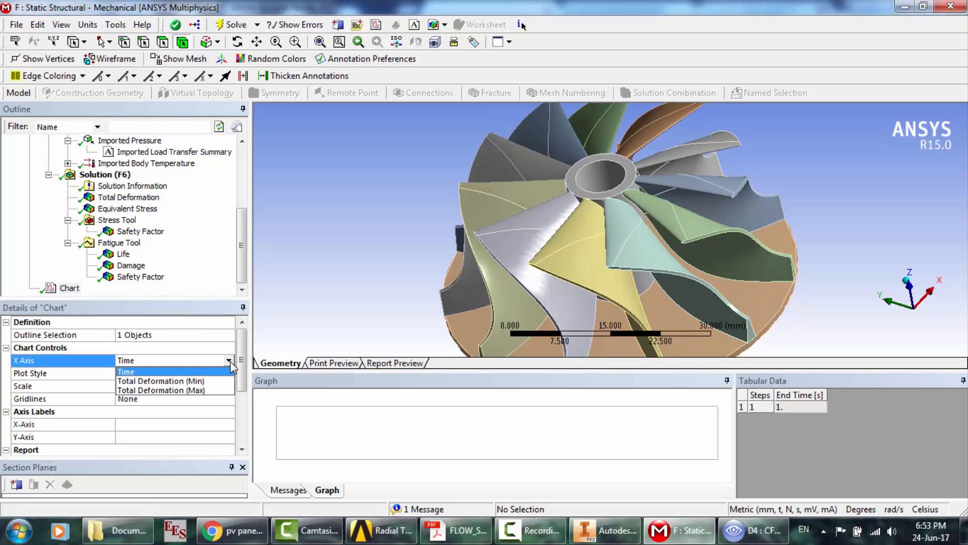
pyautogui.click(196, 391)
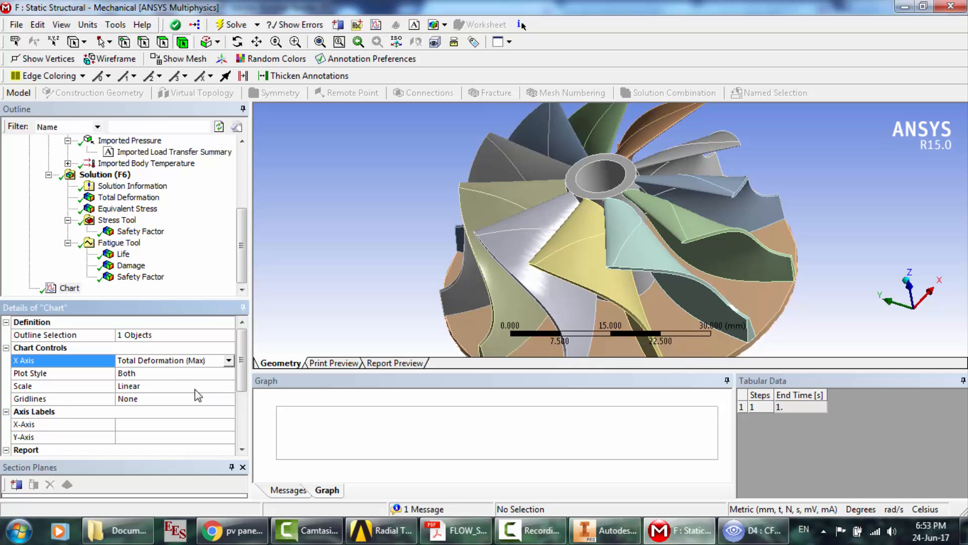
pyautogui.moveTo(243, 348); pyautogui.dragTo(245, 421)
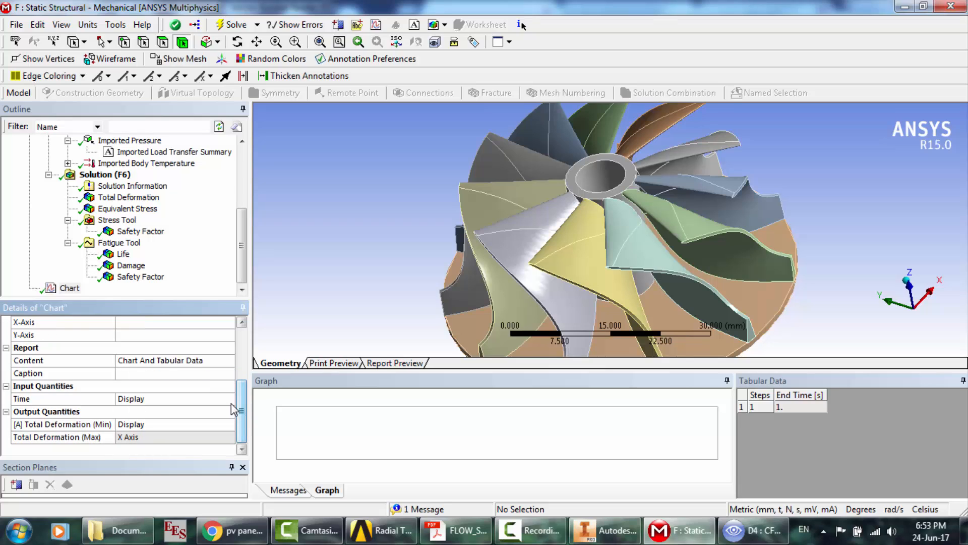
pyautogui.click(177, 398)
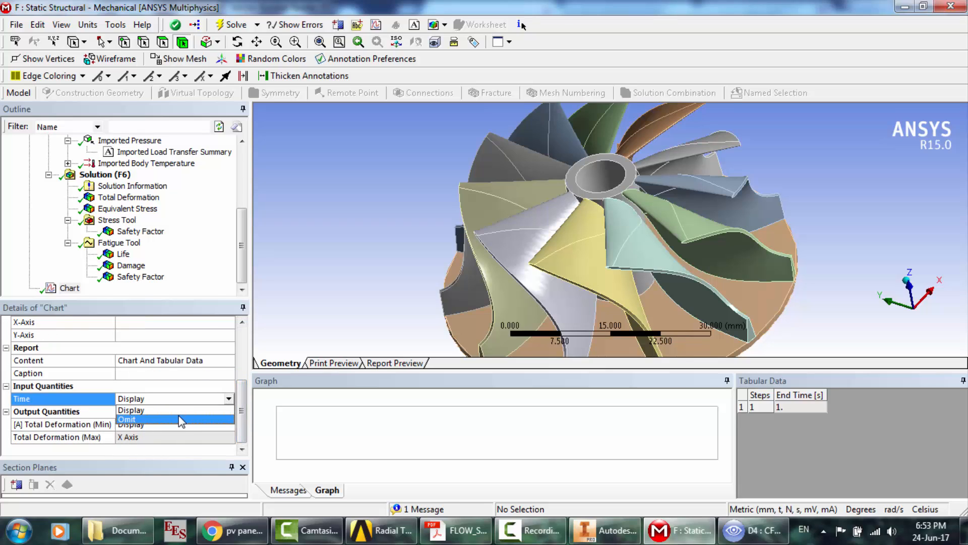
pyautogui.click(179, 419)
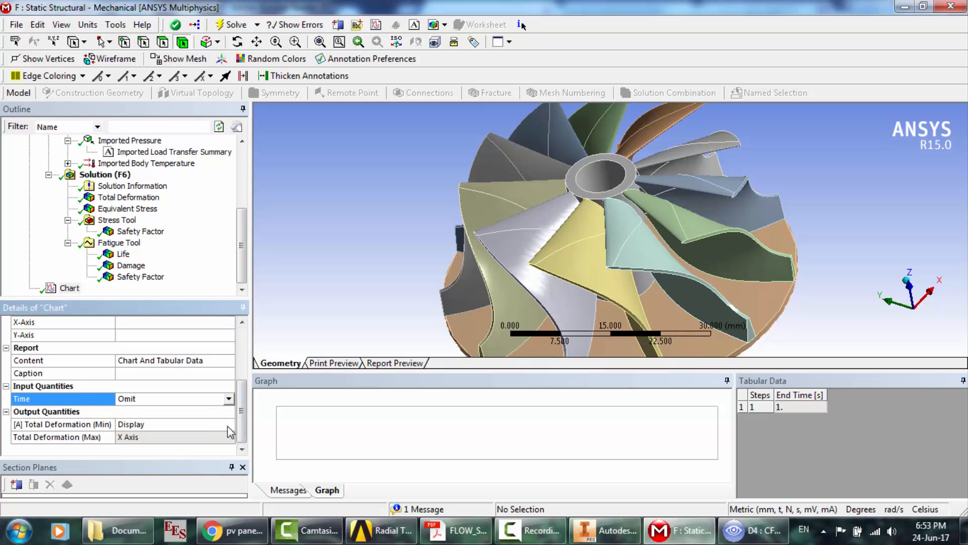
pyautogui.click(240, 338)
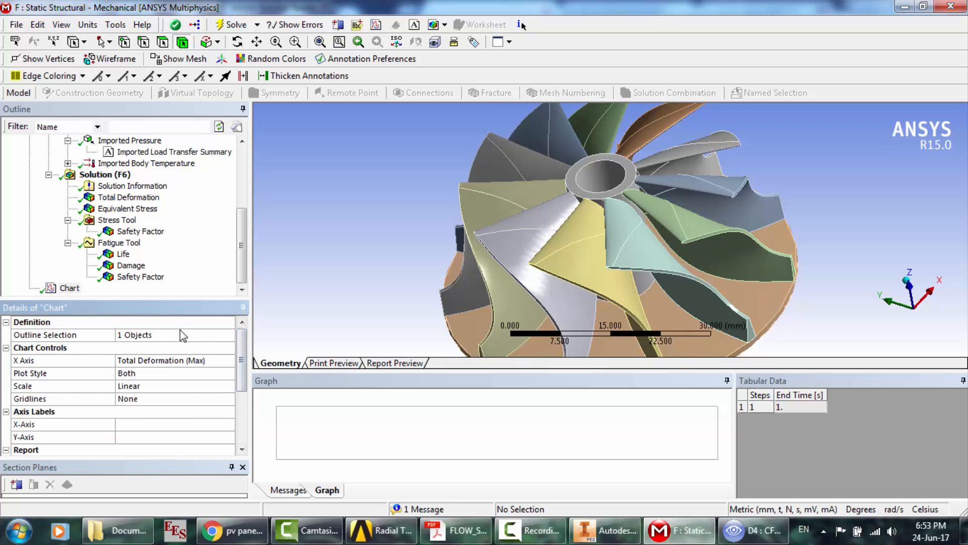
# - Add Equivalent Stress to the chart's outline selection, keeping Total Deformation selected
pyautogui.click(182, 335)
pyautogui.keyDown('ctrl'); pyautogui.click(131, 210); pyautogui.keyUp('ctrl')
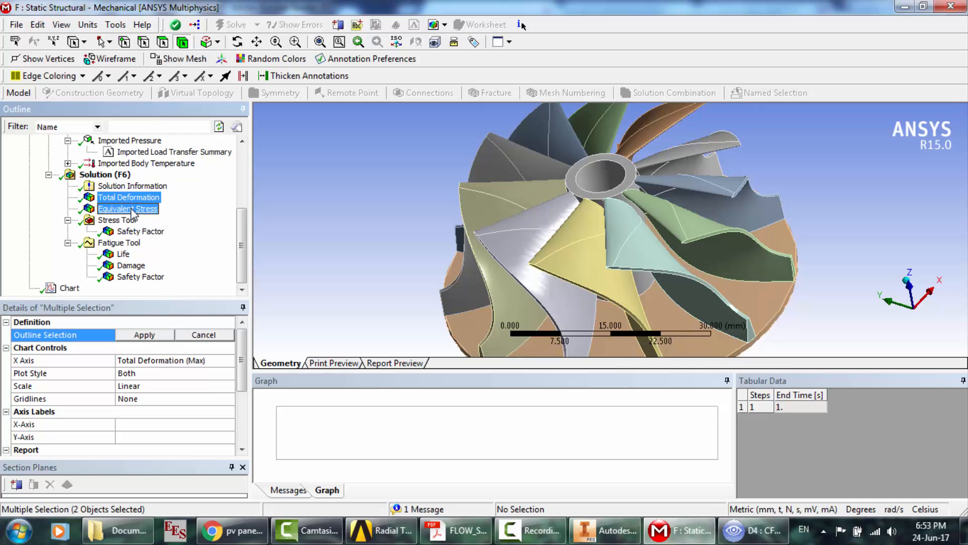
pyautogui.click(160, 336)
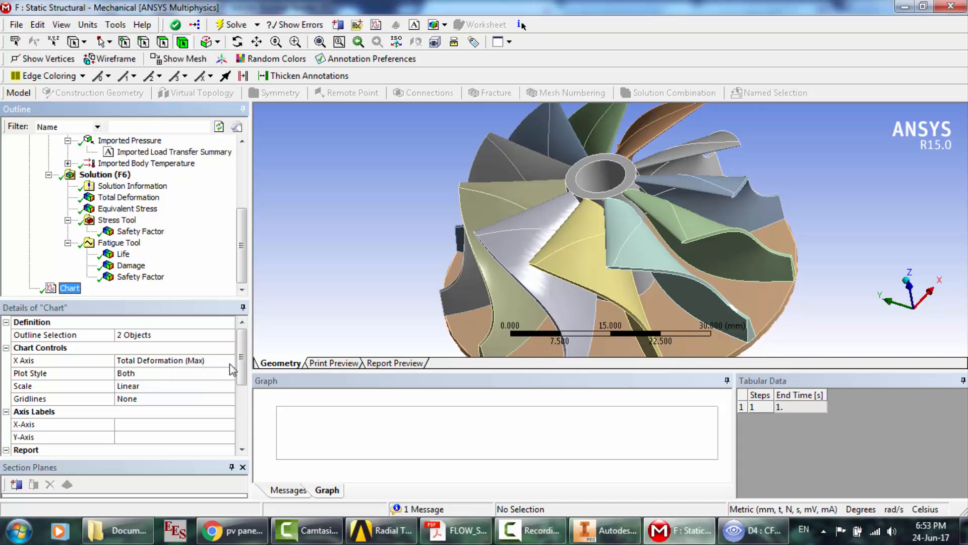
pyautogui.moveTo(241, 370); pyautogui.dragTo(241, 378)
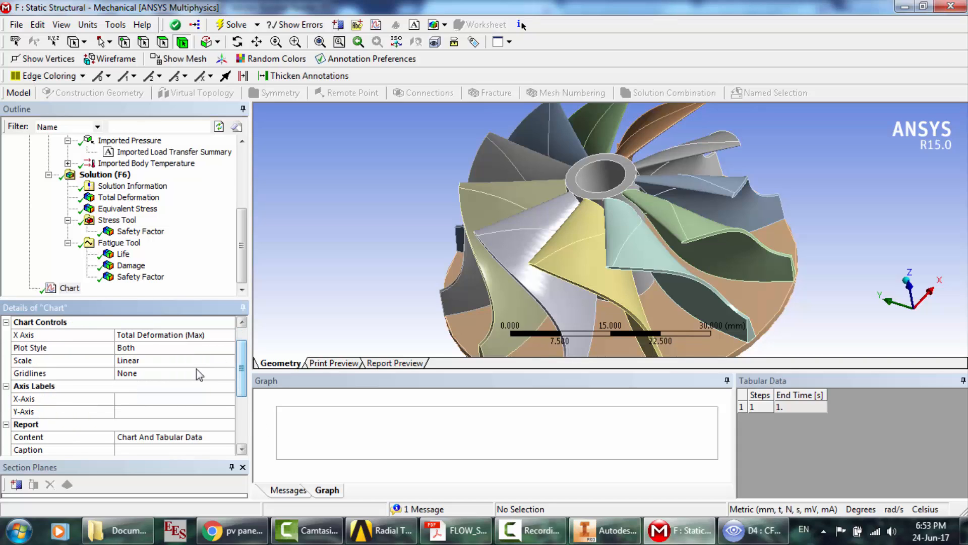
pyautogui.moveTo(241, 336); pyautogui.dragTo(241, 327)
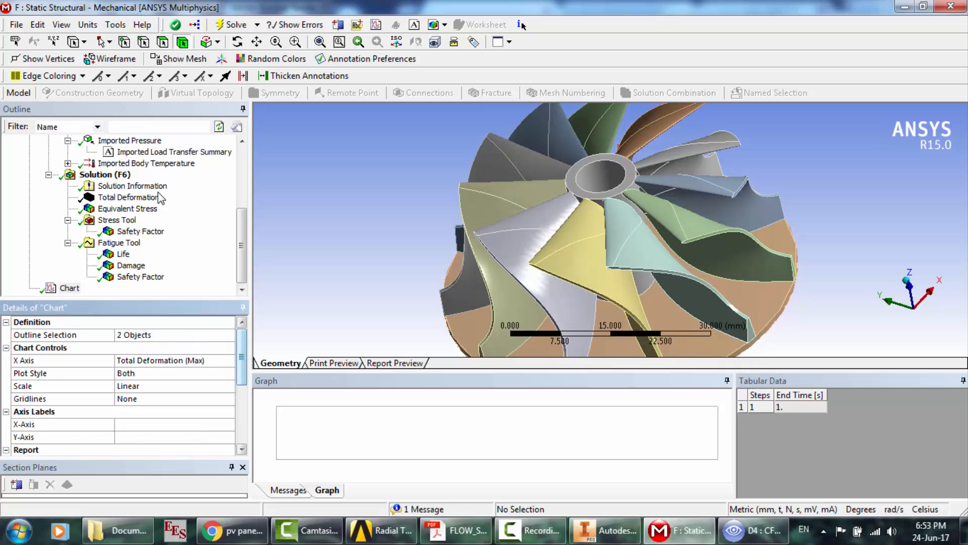
# - Check the static structural Analysis Settings, and review the chart's input and output quantities
pyautogui.click(247, 182)
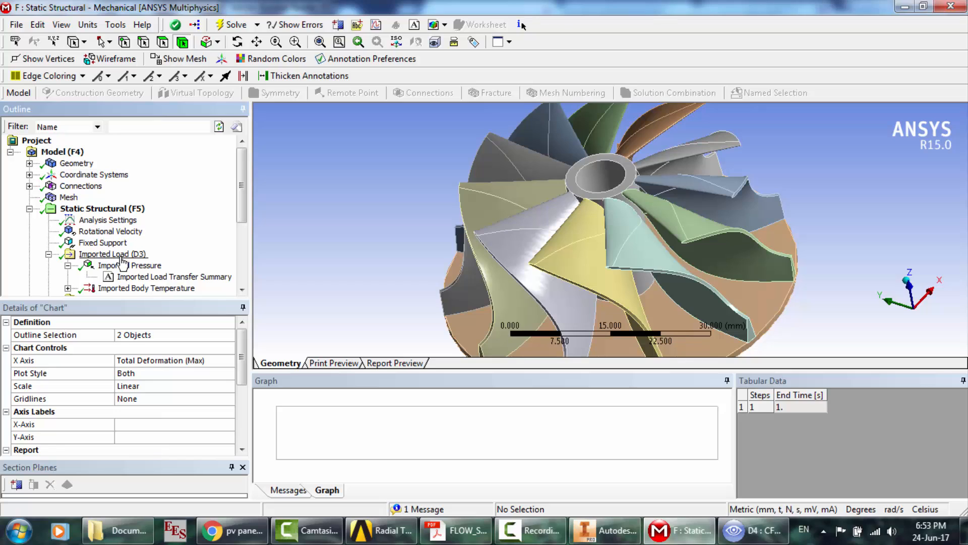
pyautogui.click(108, 222)
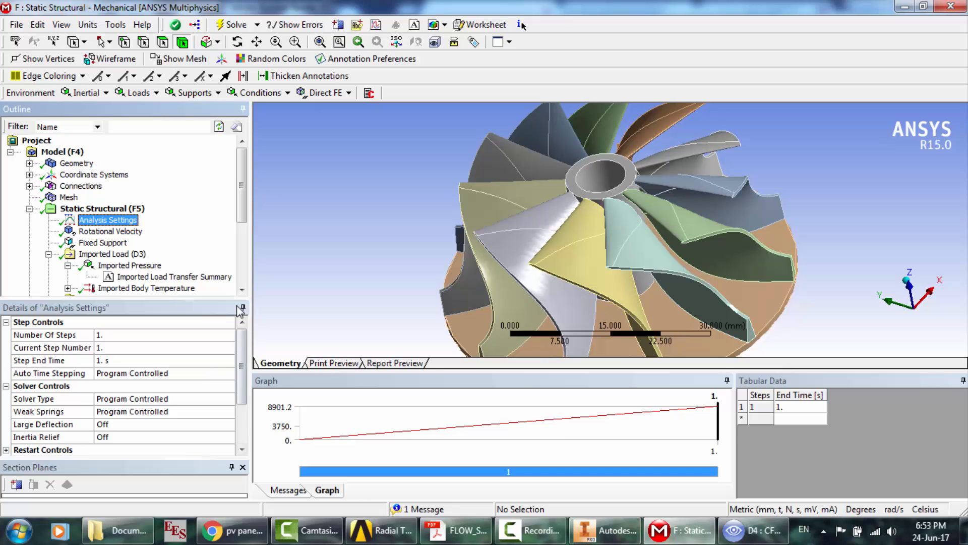
pyautogui.moveTo(243, 215); pyautogui.dragTo(247, 275)
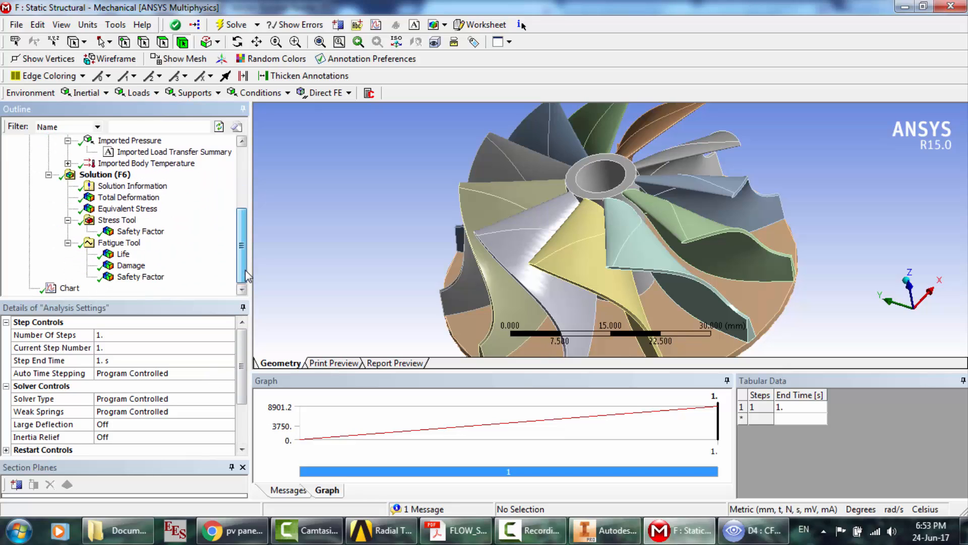
pyautogui.click(70, 288)
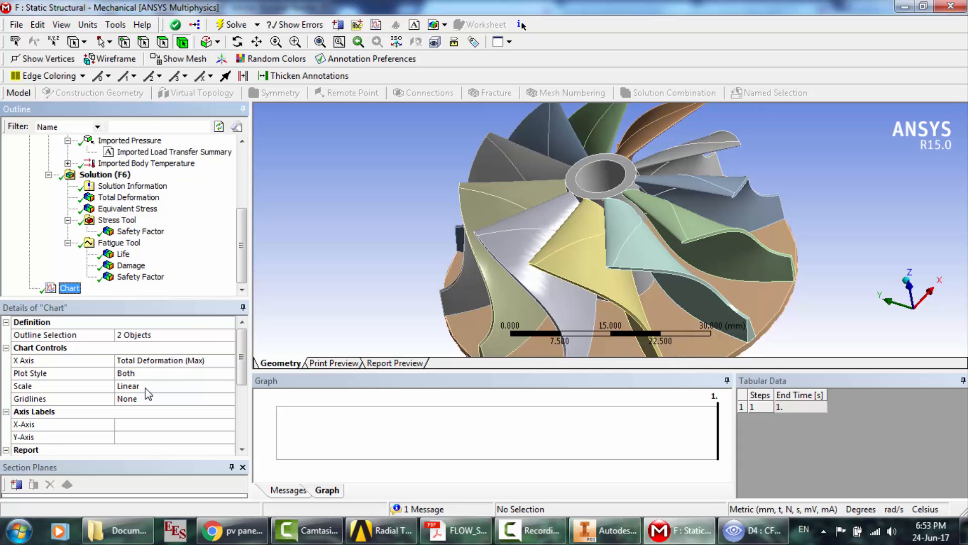
pyautogui.moveTo(241, 381); pyautogui.dragTo(242, 437)
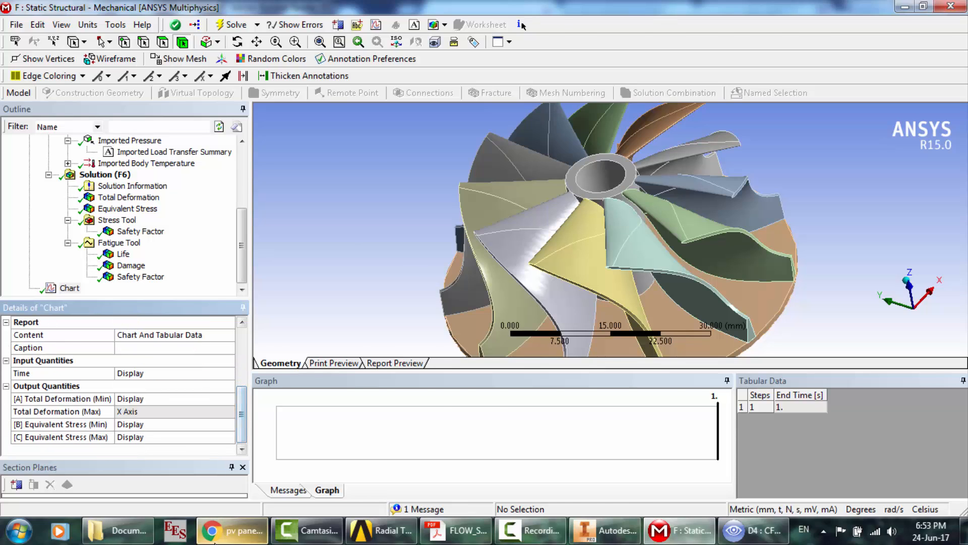
# - Switch to the Chrome browser and back to ANSYS Mechanical, and reopen the static structural Analysis Settings
pyautogui.click(228, 530)
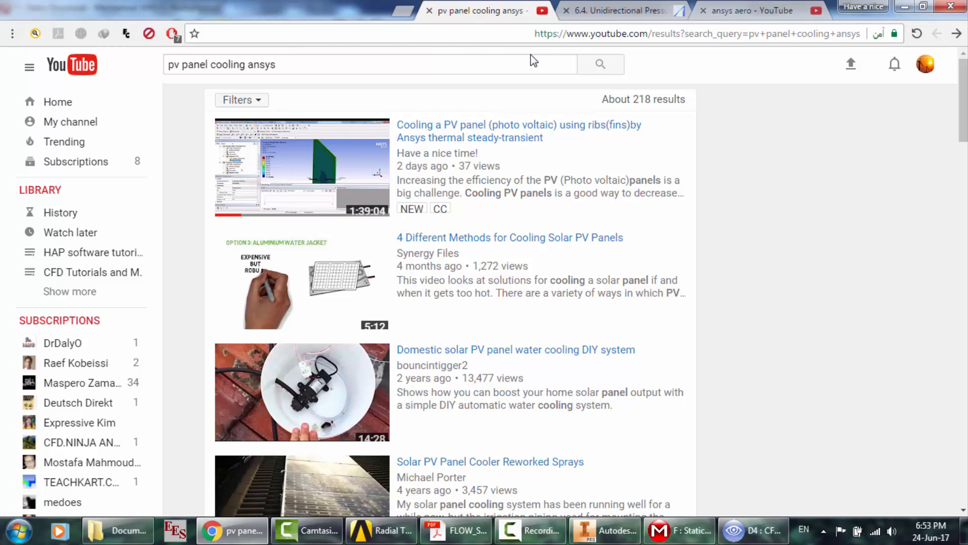
pyautogui.click(681, 530)
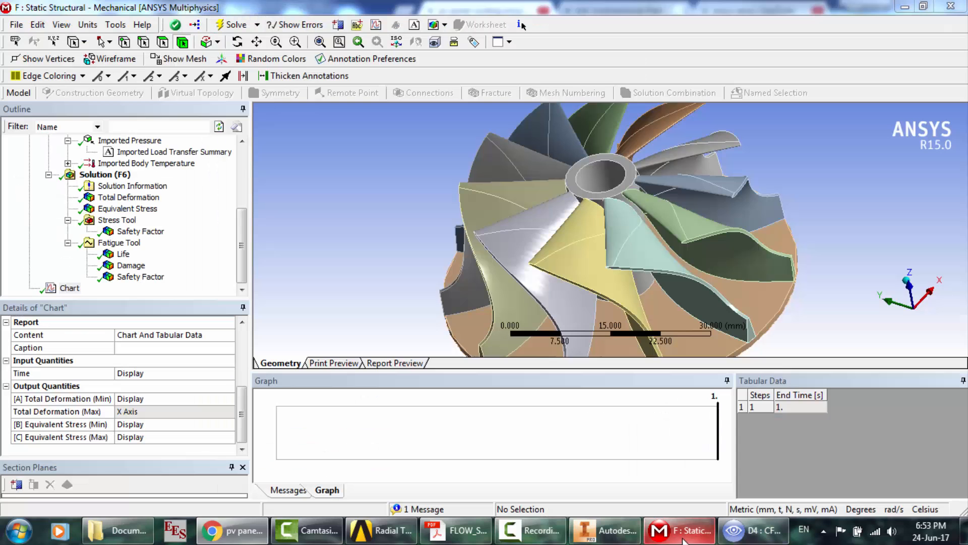
pyautogui.moveTo(242, 245); pyautogui.dragTo(242, 184)
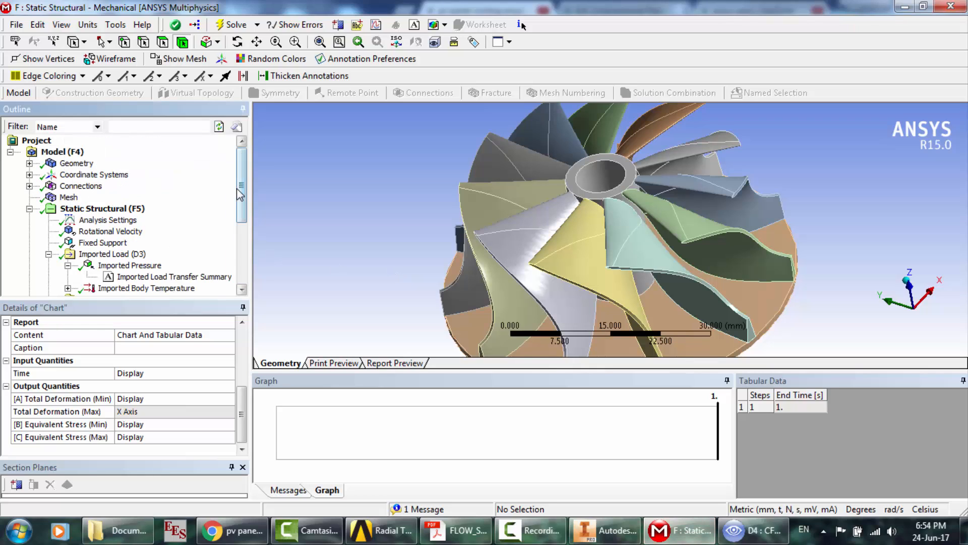
pyautogui.click(106, 220)
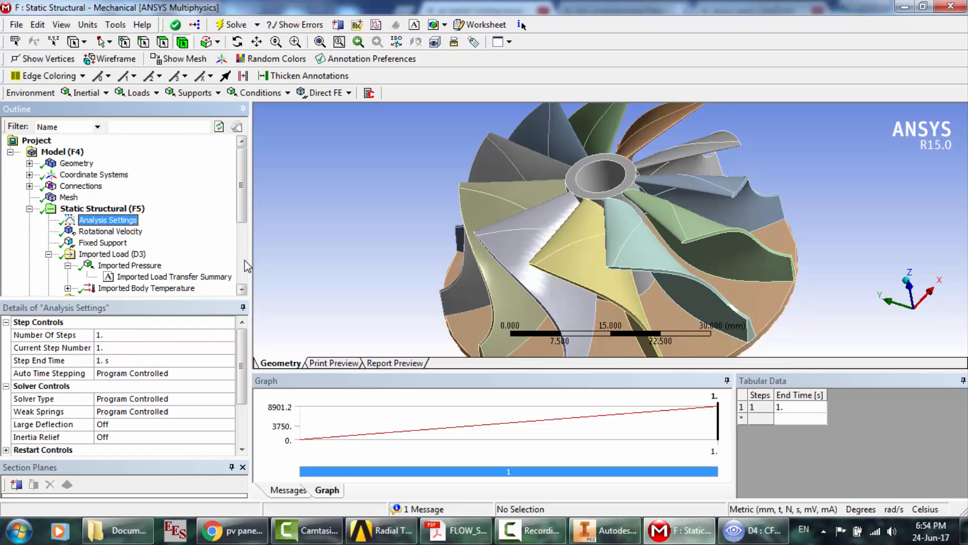
# - Set the chart's plot style to Lines
pyautogui.scroll(-4, 248, 264)
pyautogui.click(65, 288)
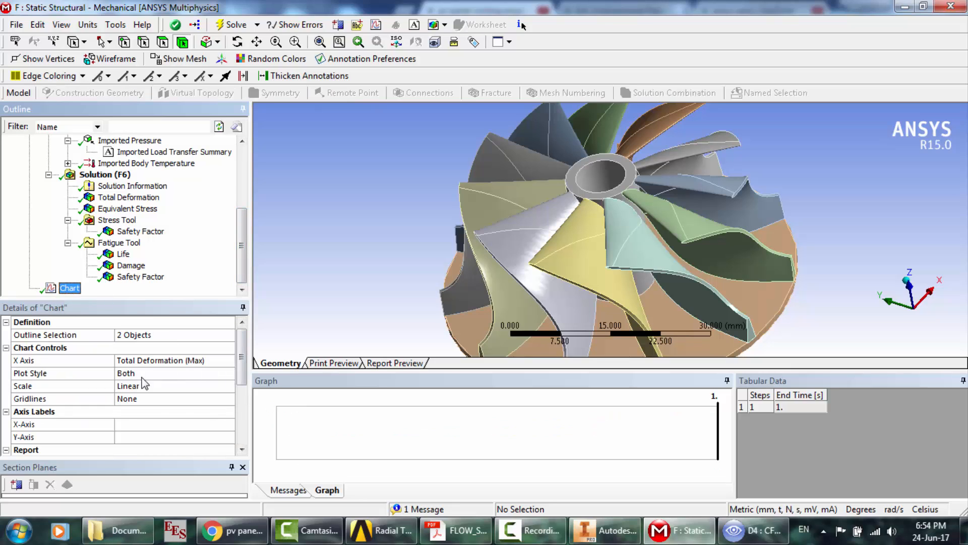
pyautogui.click(226, 379)
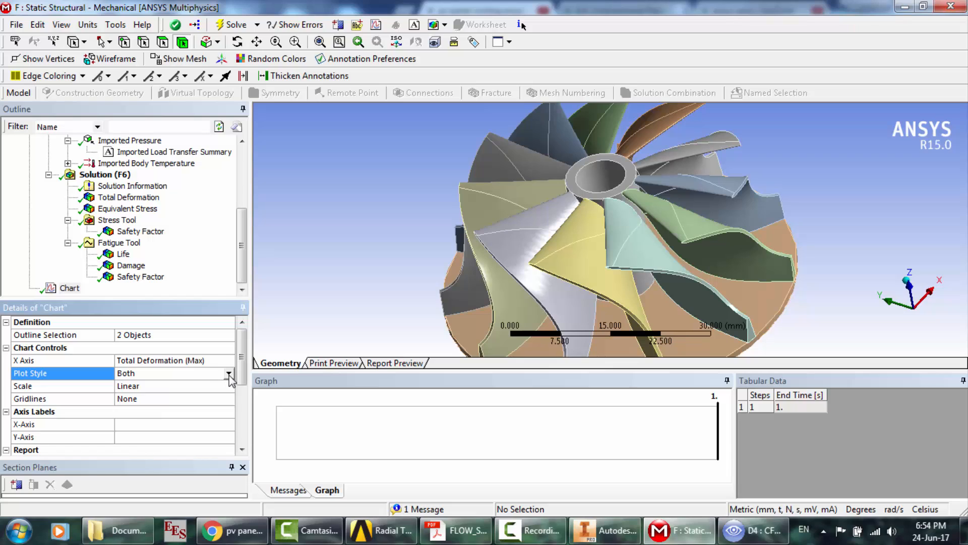
pyautogui.click(229, 374)
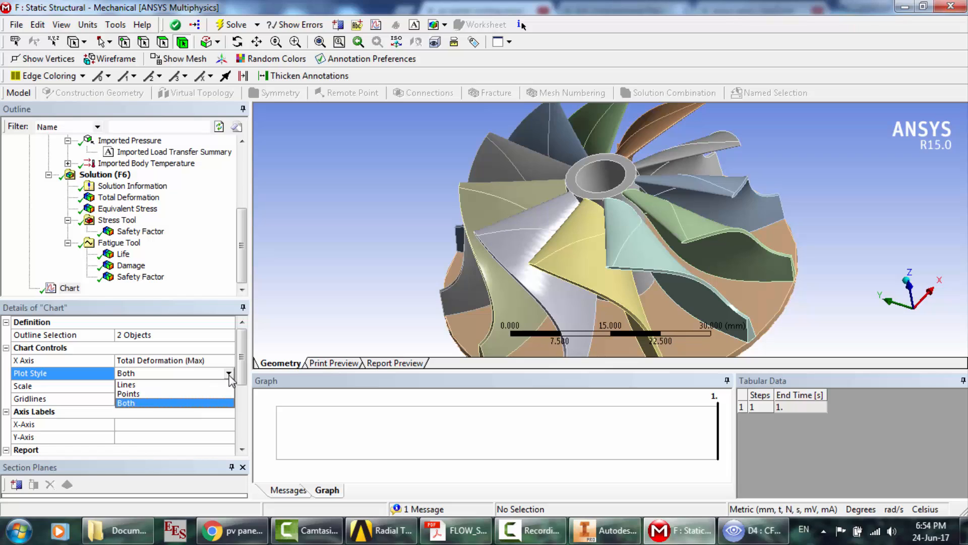
pyautogui.click(194, 394)
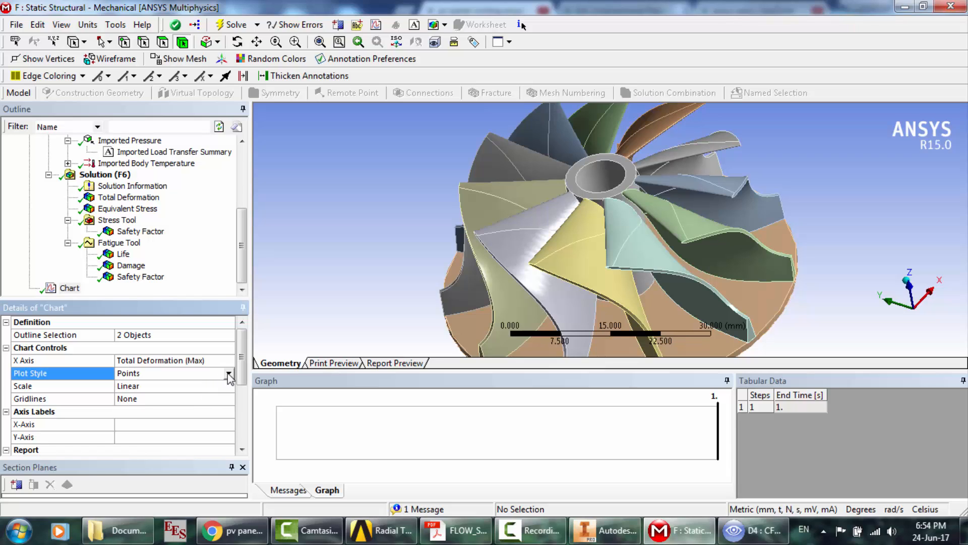
pyautogui.click(229, 373)
pyautogui.click(189, 385)
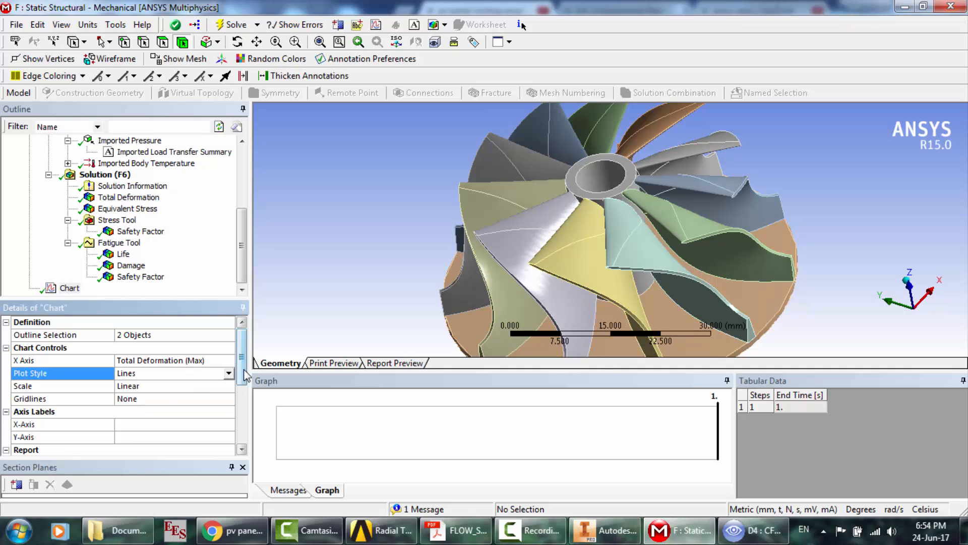
pyautogui.moveTo(244, 370); pyautogui.dragTo(244, 387)
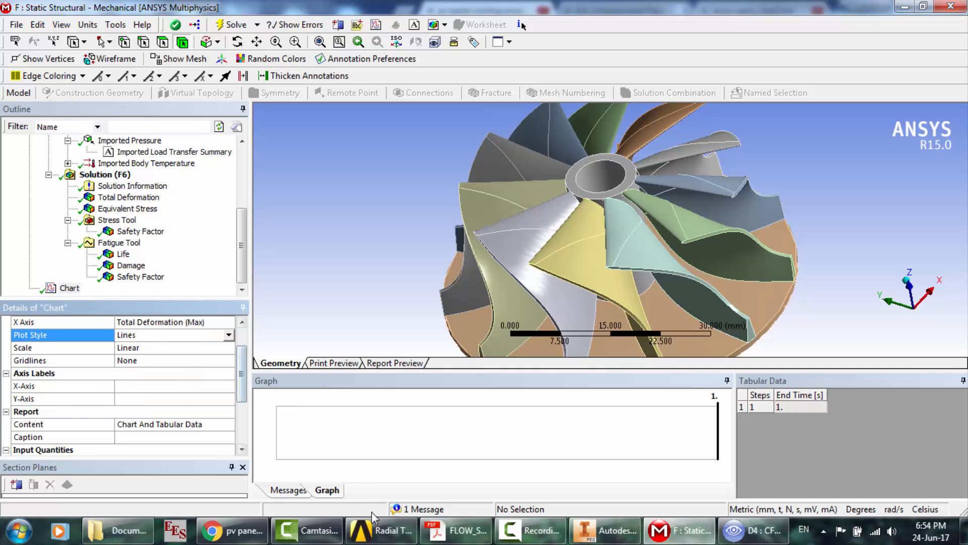
# - Open the Copy of Static Structural solution from Workbench to view its results tree, close it, and return to the original Static Structural model
pyautogui.click(381, 543)
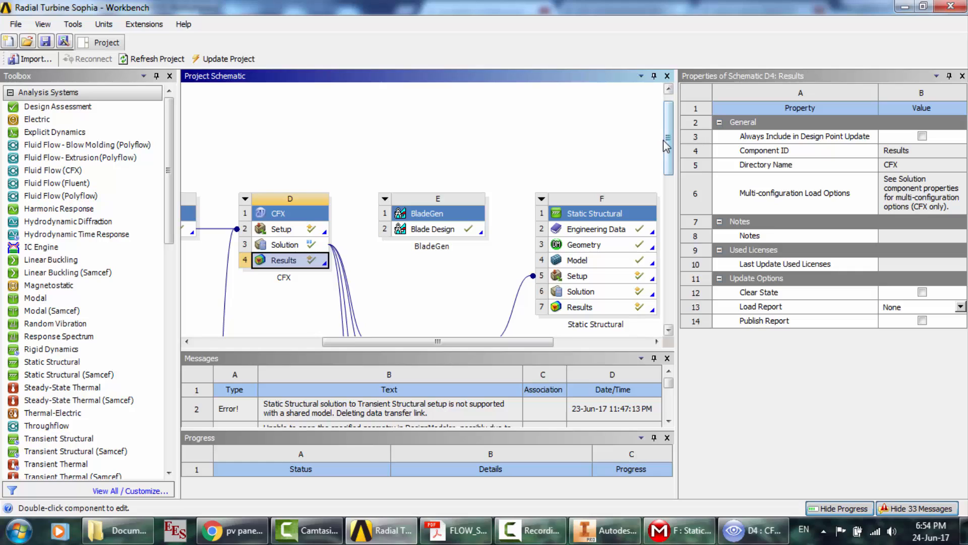
pyautogui.moveTo(670, 146); pyautogui.dragTo(674, 216)
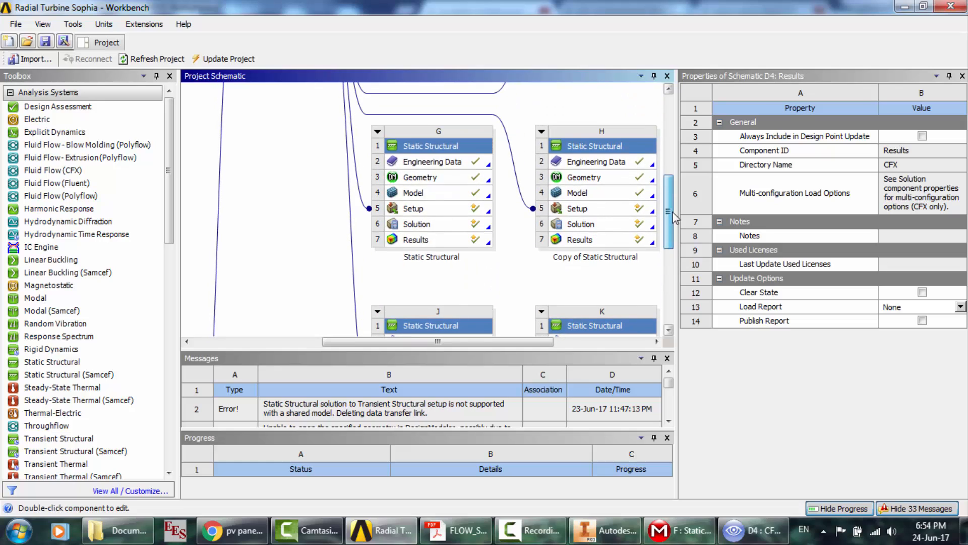
pyautogui.click(605, 225)
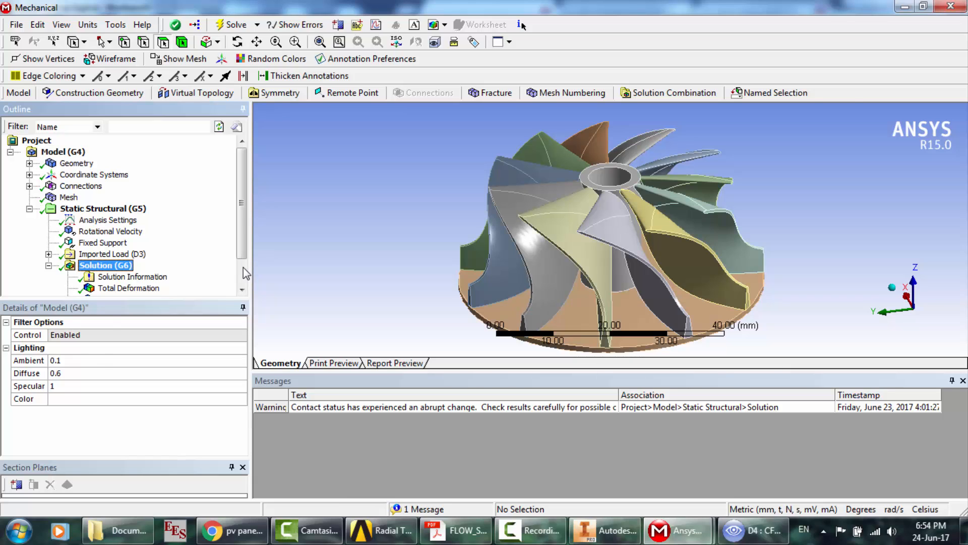
pyautogui.click(243, 268)
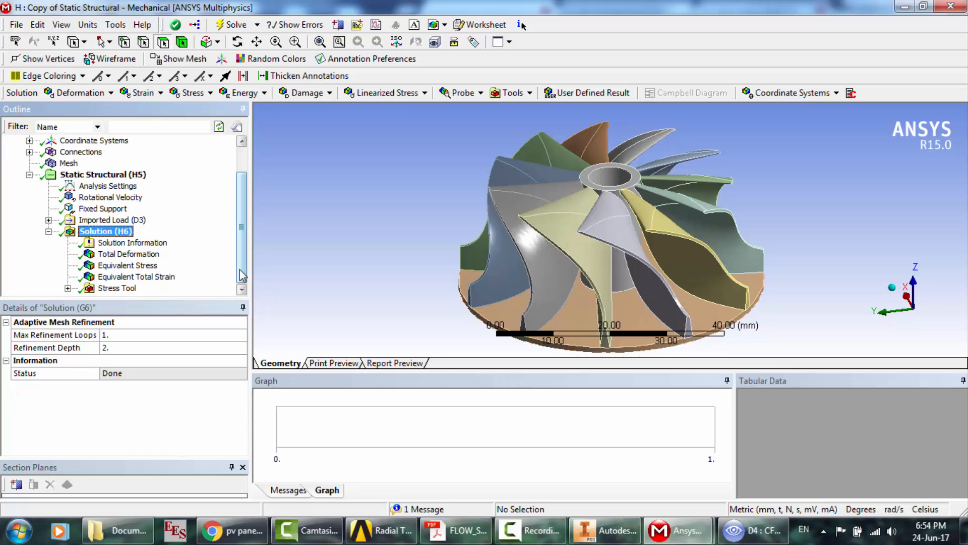
pyautogui.click(951, 6)
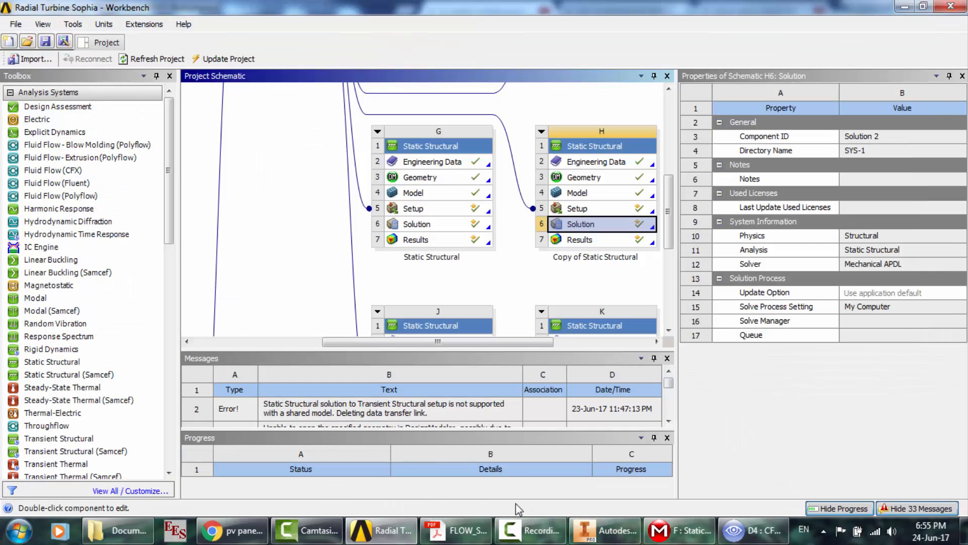
pyautogui.click(680, 529)
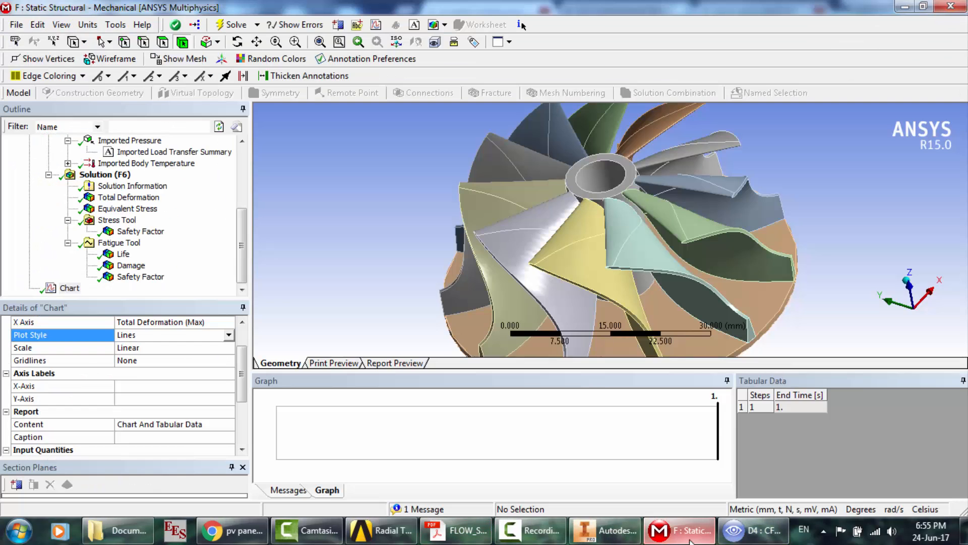
# - Set the chart's Total Deformation (Min) and Equivalent Stress (Min) output quantities to Omit
pyautogui.click(243, 340)
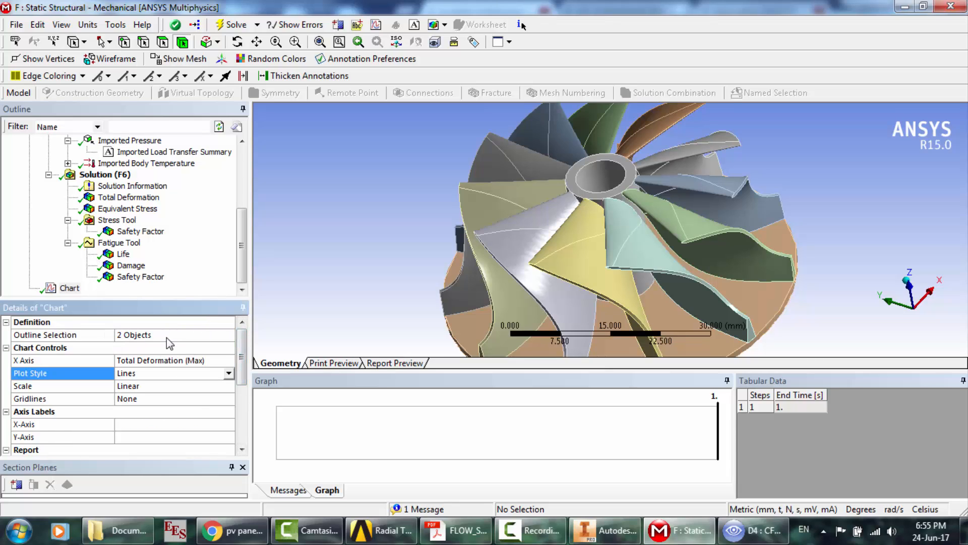
pyautogui.click(214, 363)
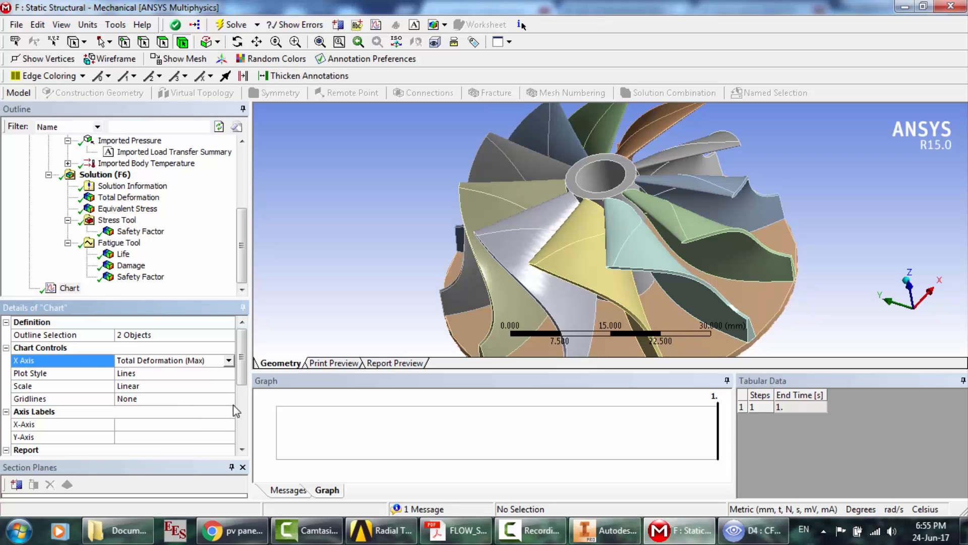
pyautogui.moveTo(243, 367); pyautogui.dragTo(245, 434)
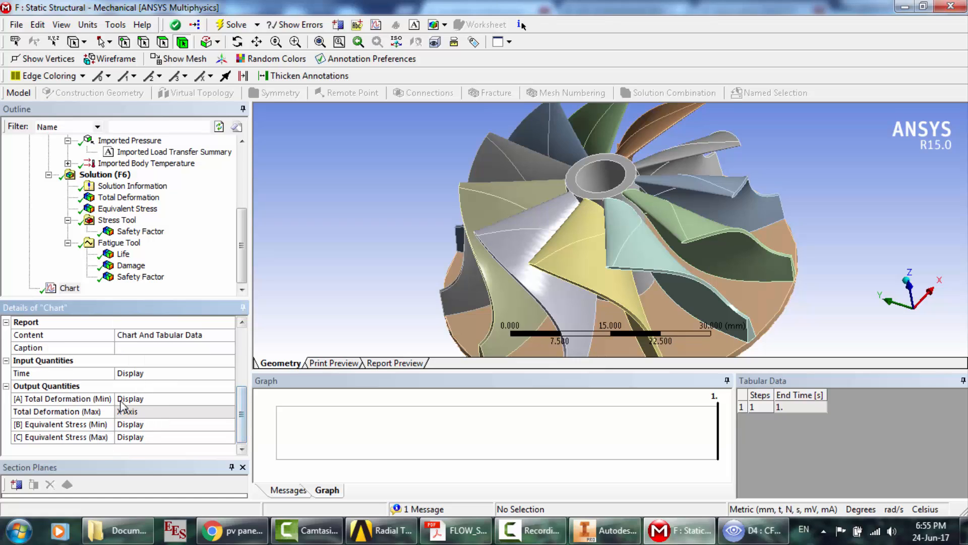
pyautogui.click(137, 401)
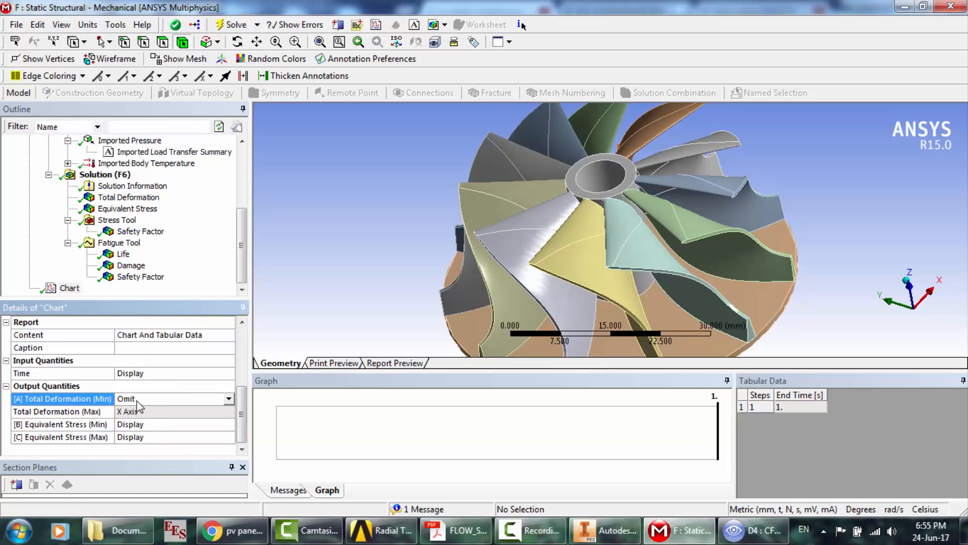
pyautogui.doubleClick(169, 424)
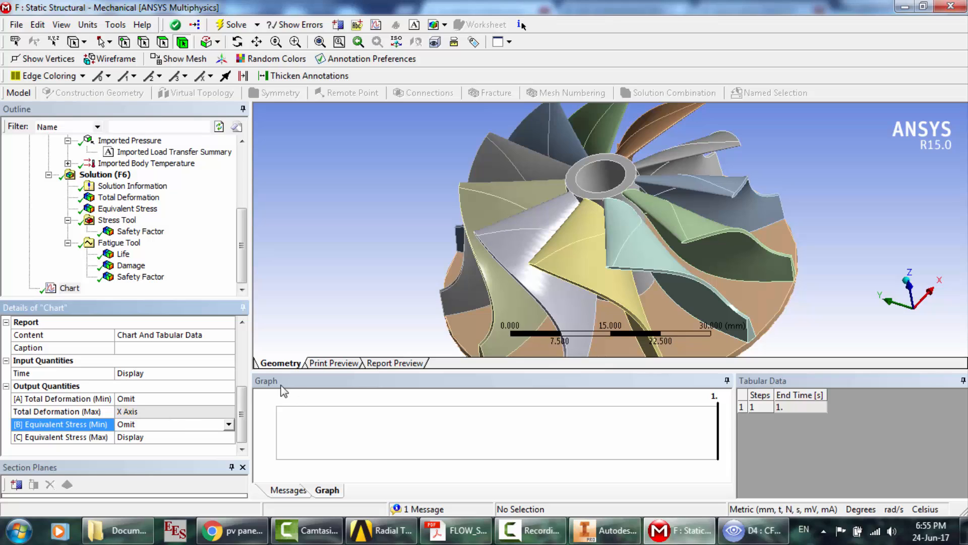
# - Check the static structural Analysis Settings against the chart's definition and controls
pyautogui.click(240, 178)
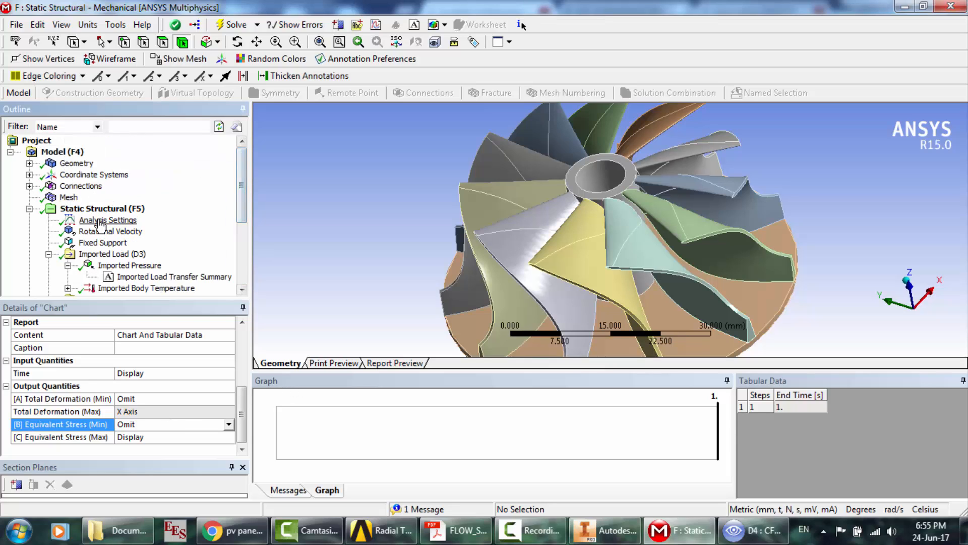
pyautogui.click(102, 223)
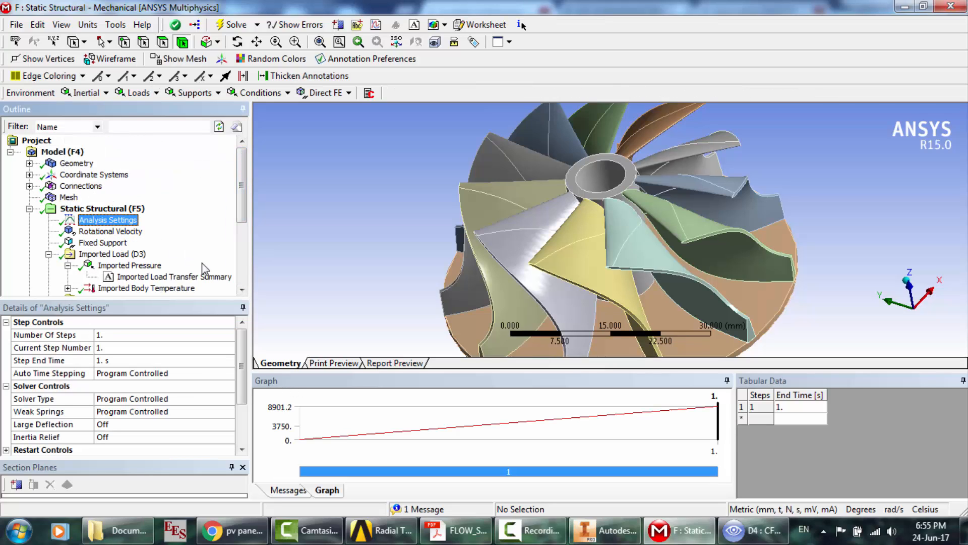
pyautogui.click(243, 258)
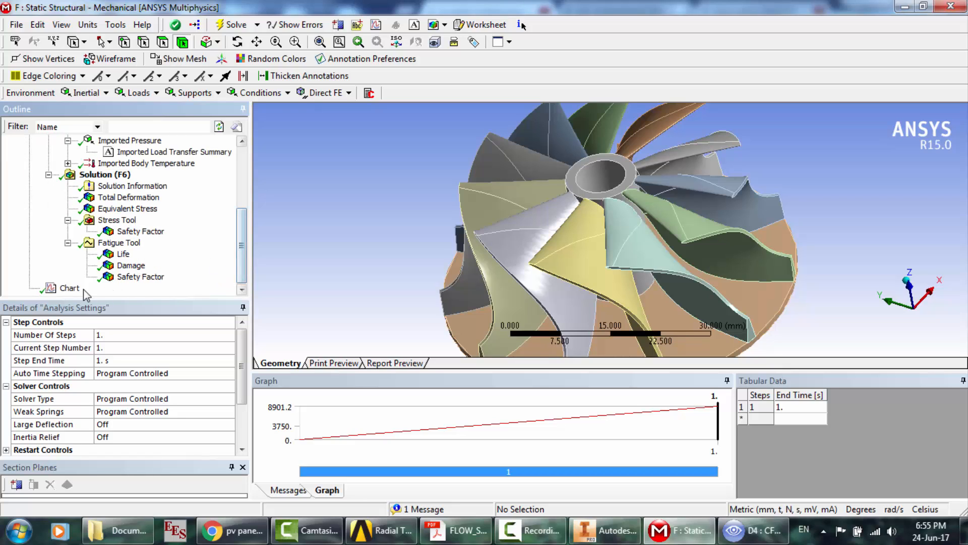
pyautogui.click(70, 288)
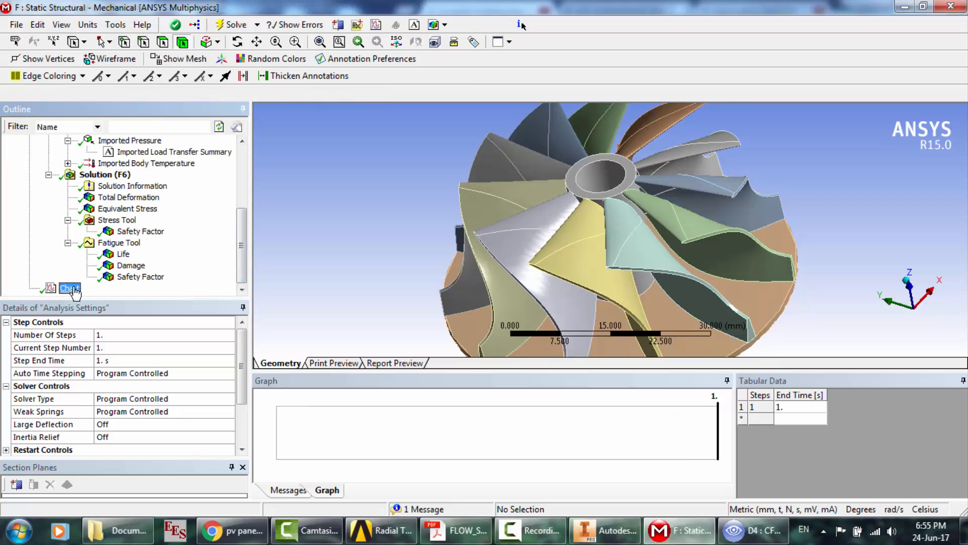
pyautogui.click(241, 188)
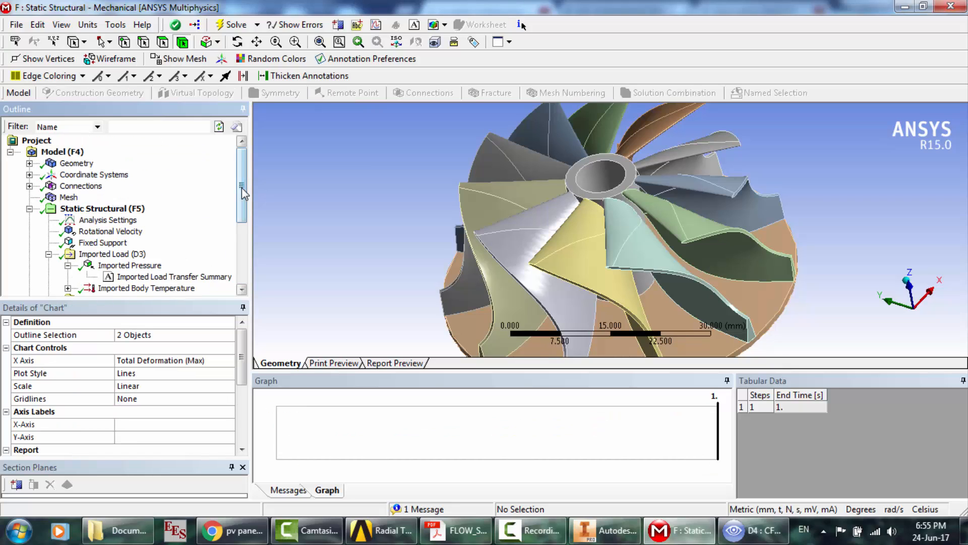
pyautogui.click(91, 222)
pyautogui.click(243, 240)
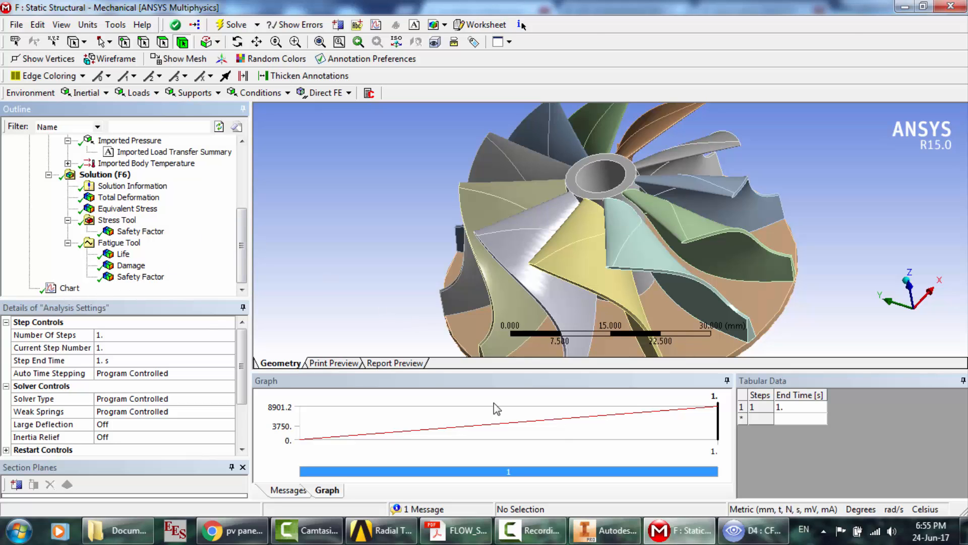
# - Switch to the reference paper in Acrobat Reader and examine the guide vane stress and deformation graphs, fatigue definitions, assumptions and boundary conditions
pyautogui.click(456, 530)
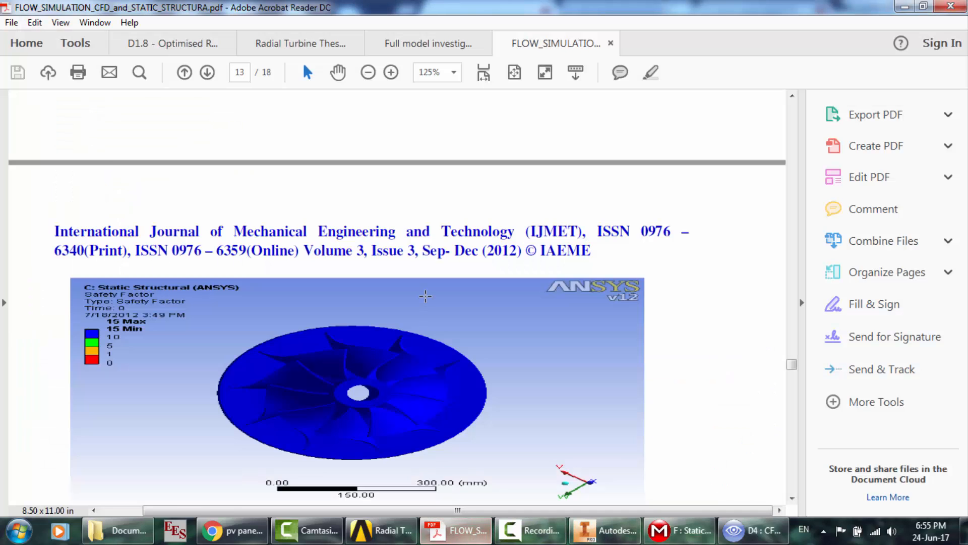
pyautogui.scroll(-15, 425, 296)
pyautogui.scroll(-20, 425, 295)
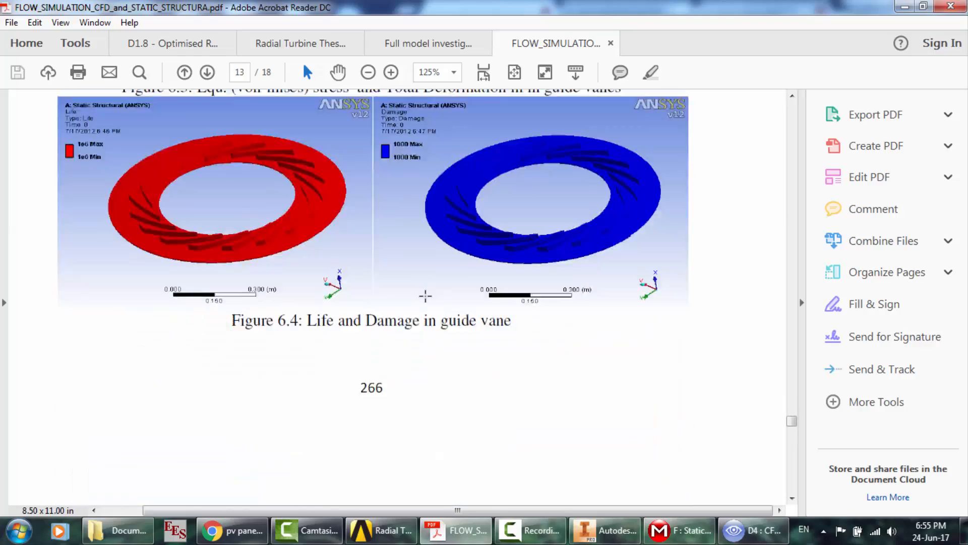
pyautogui.scroll(-5, 425, 295)
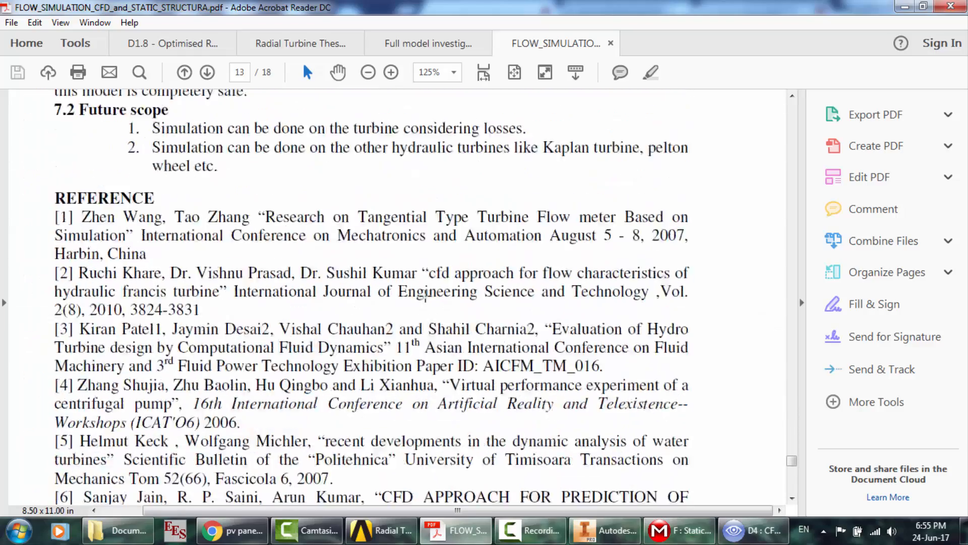
pyautogui.scroll(15, 425, 295)
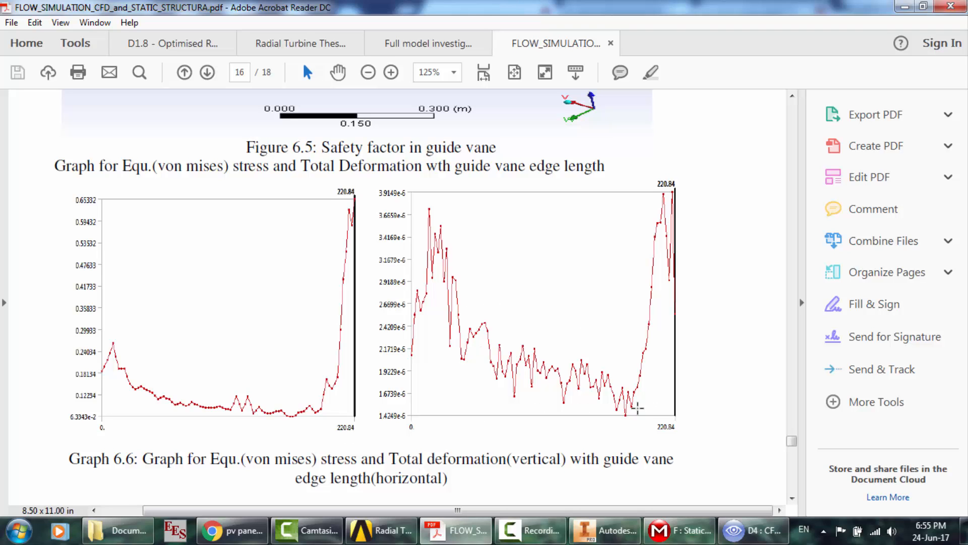
pyautogui.scroll(15, 342, 281)
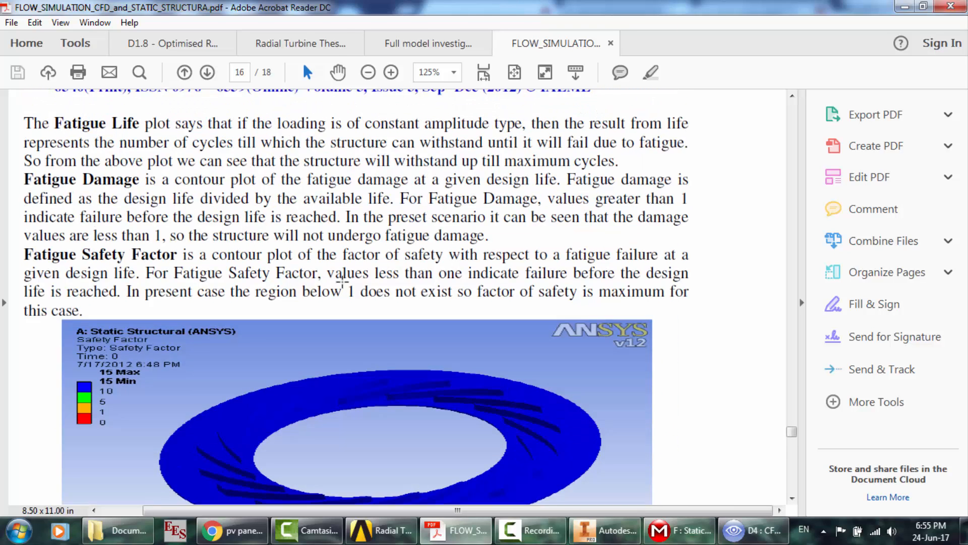
pyautogui.scroll(8, 348, 284)
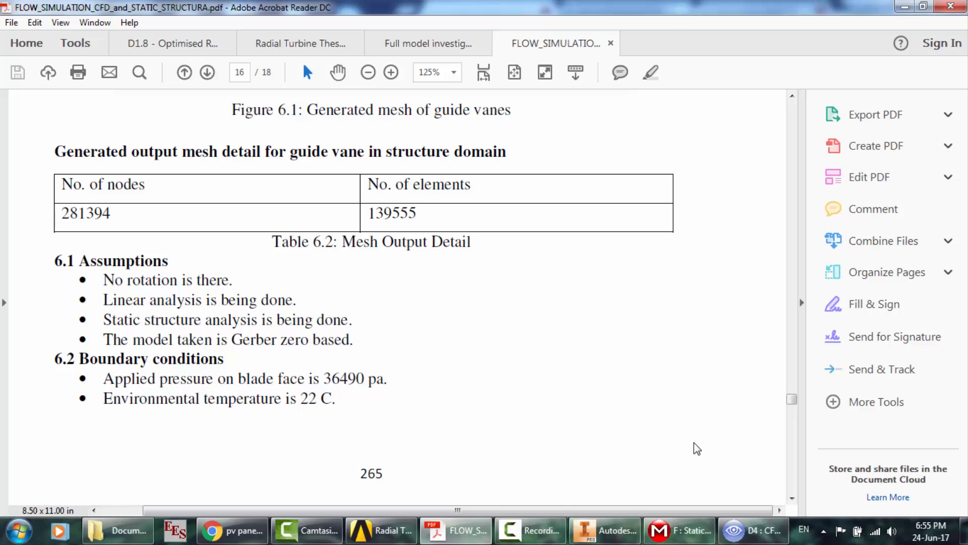
# - Return to ANSYS Mechanical and look through the result types that can be inserted under the Solution, including probes
pyautogui.click(680, 530)
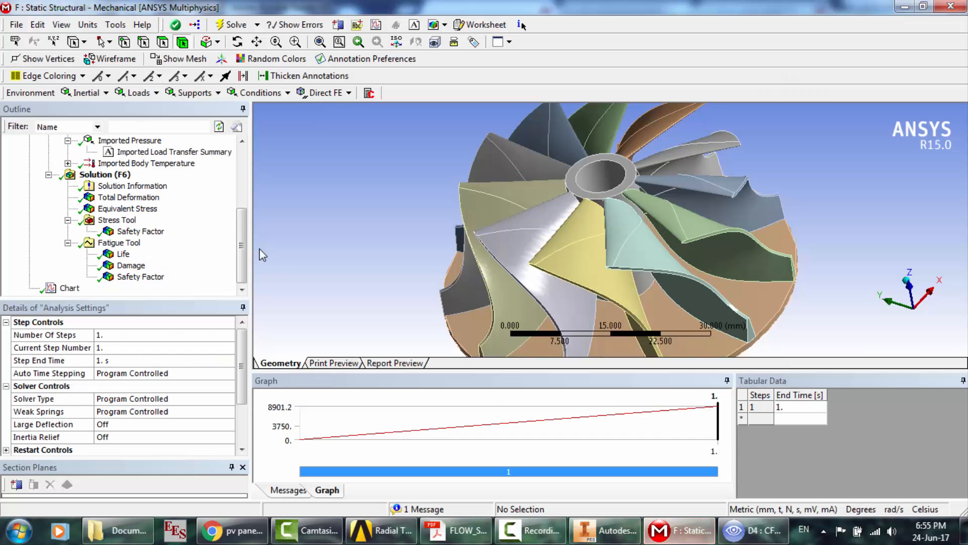
pyautogui.click(108, 174)
pyautogui.rightClick(111, 174)
pyautogui.moveTo(176, 181)
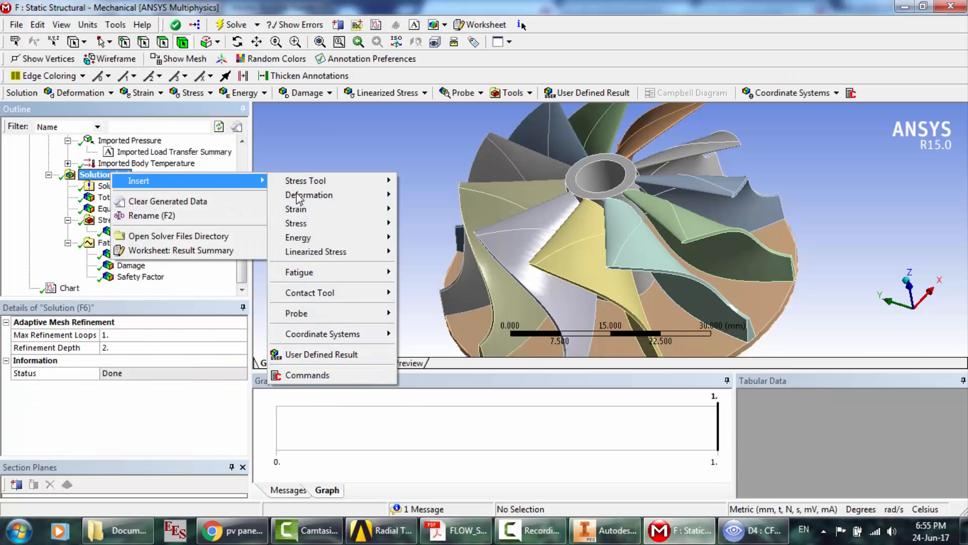
pyautogui.moveTo(373, 313)
pyautogui.click(229, 160)
pyautogui.scroll(4, 229, 160)
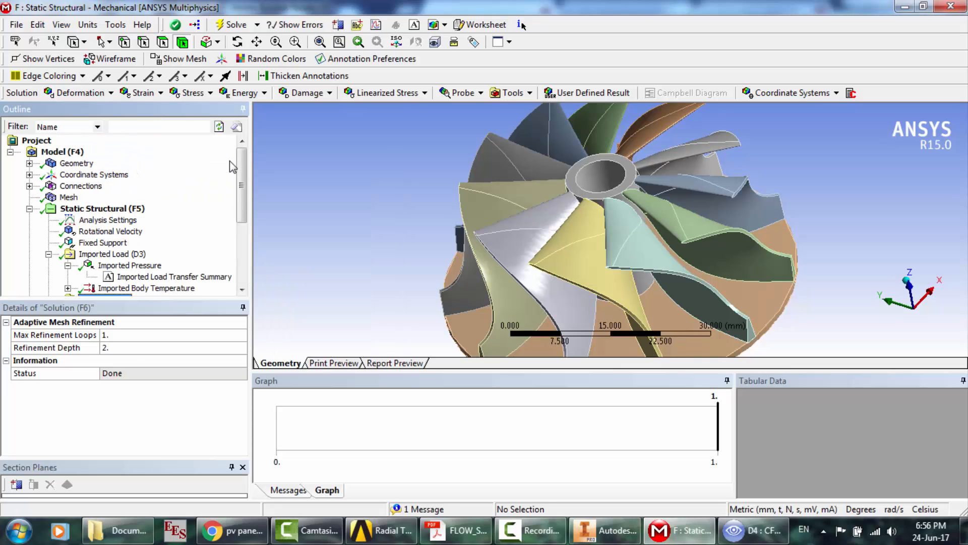
# - View the model's Geometry details and Coordinate Systems, and switch to the Chrome browser
pyautogui.click(76, 163)
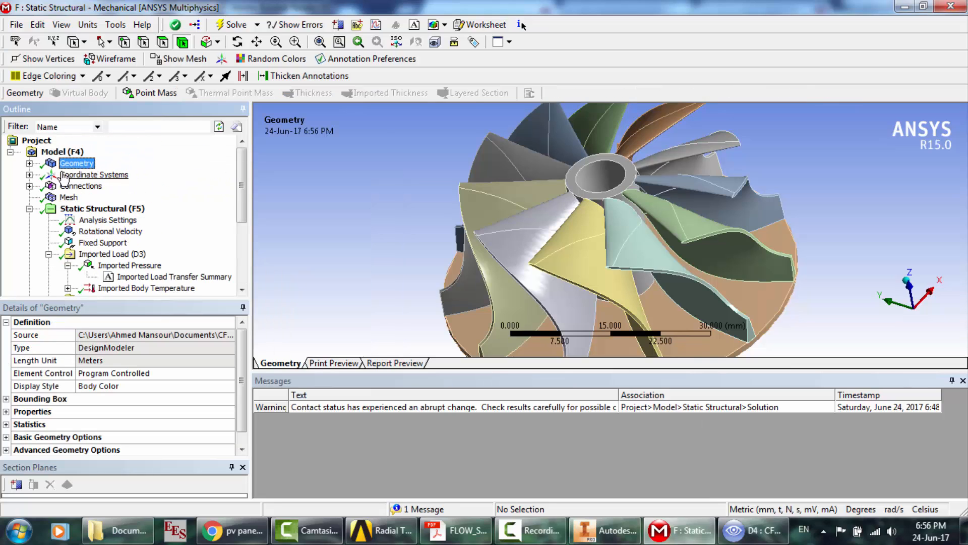
pyautogui.click(94, 175)
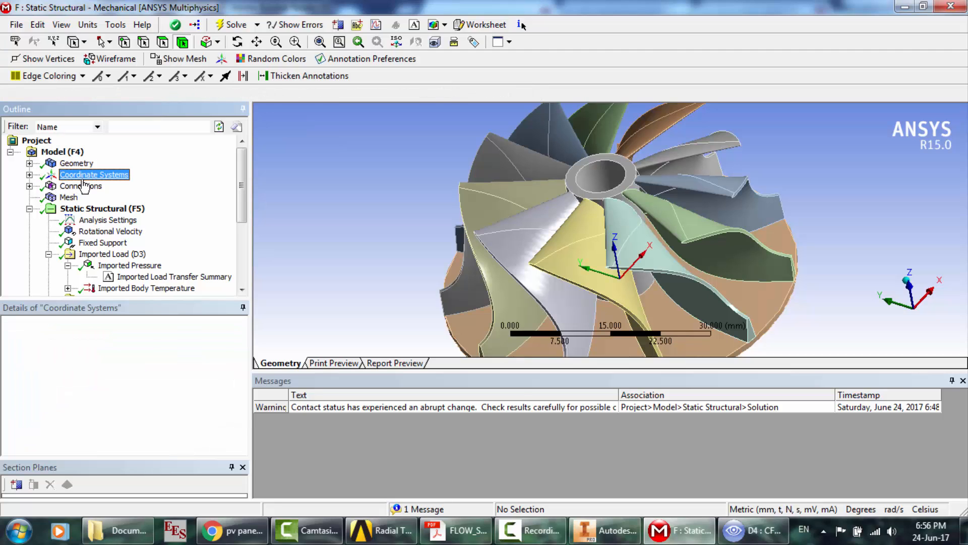
pyautogui.click(231, 530)
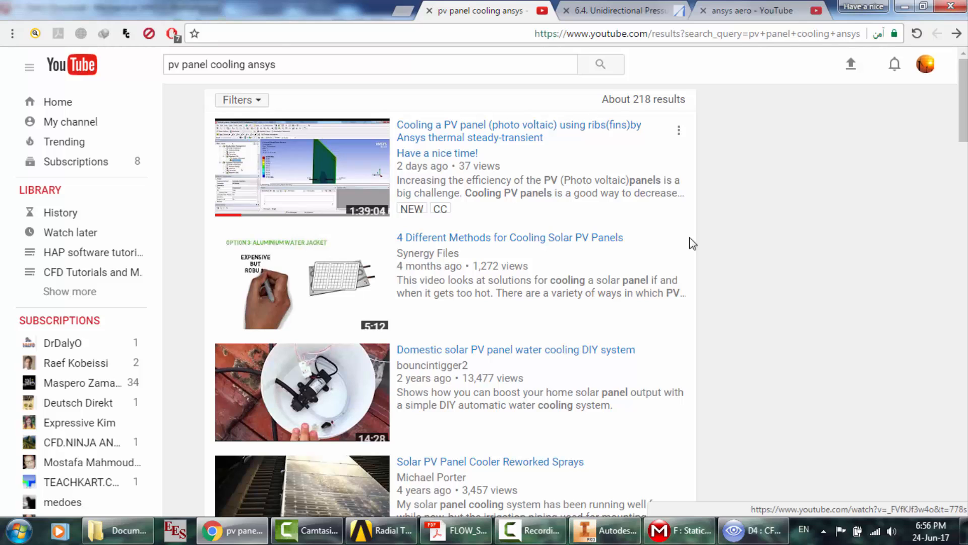
# - Return to ANSYS Mechanical and view the Fatigue Tool's Damage and Life results on the rotor, examining the hub bore area
pyautogui.click(682, 540)
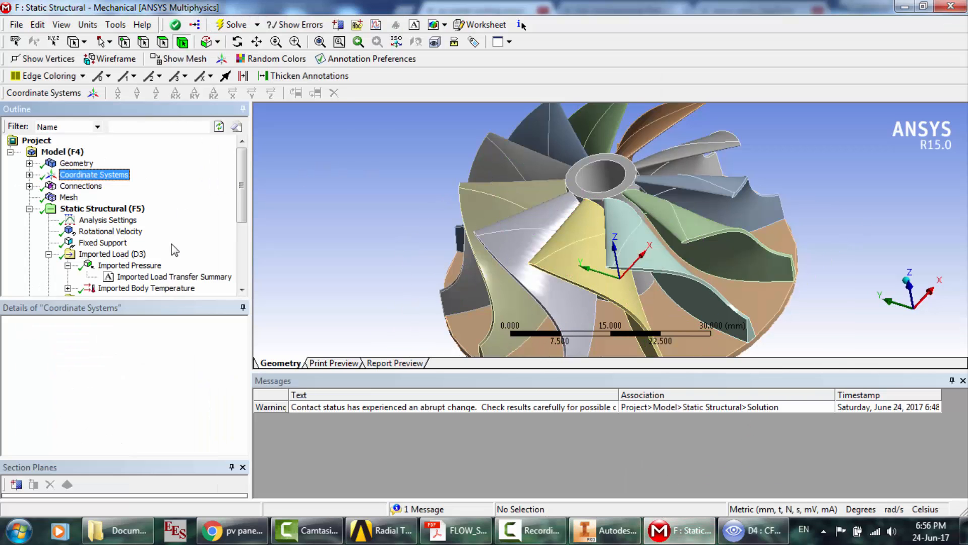
pyautogui.scroll(-4, 152, 275)
pyautogui.click(133, 266)
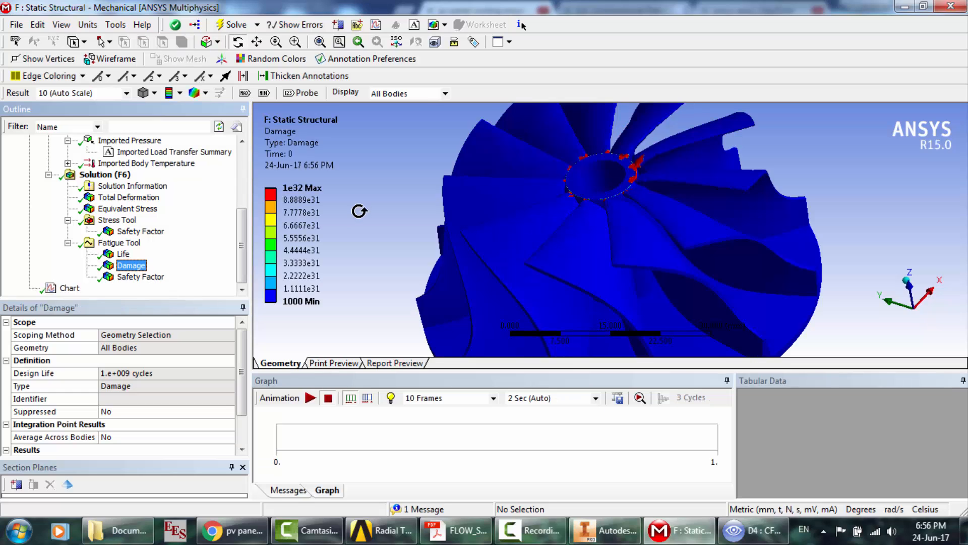
pyautogui.click(123, 254)
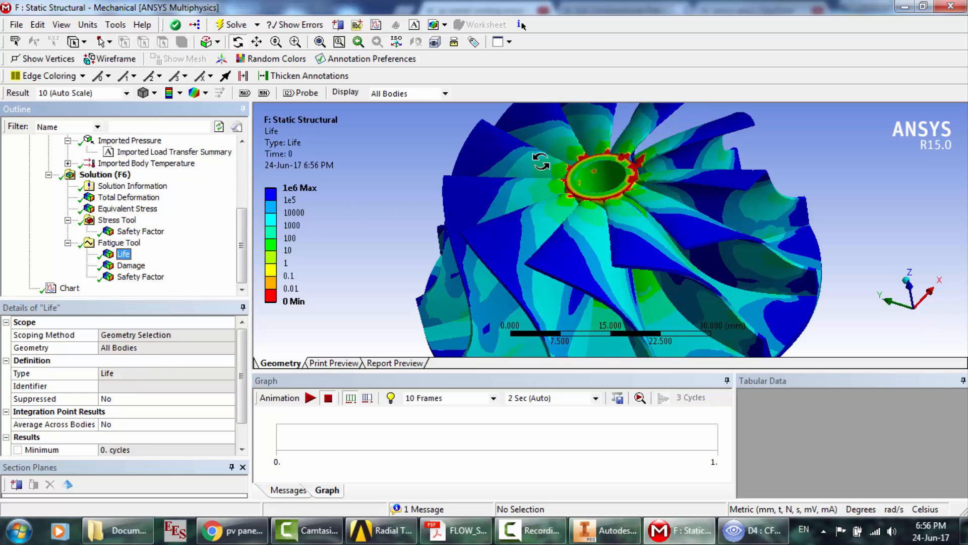
pyautogui.moveTo(610, 188); pyautogui.dragTo(593, 200)
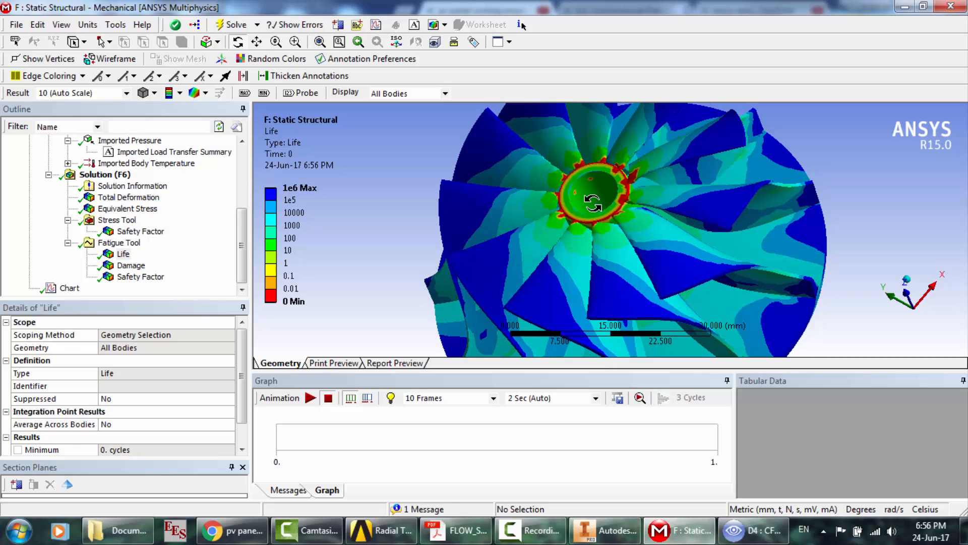
# - Switch to Acrobat Reader and read the Radial Turbine Thesis passage on mapping CFD pressure onto the structure, highlighting its key sentences
pyautogui.click(456, 534)
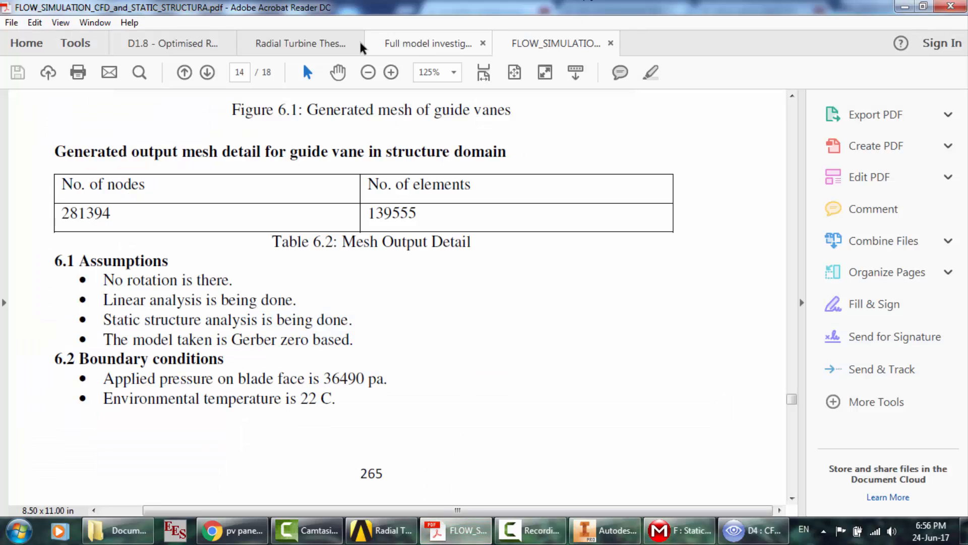
pyautogui.click(309, 43)
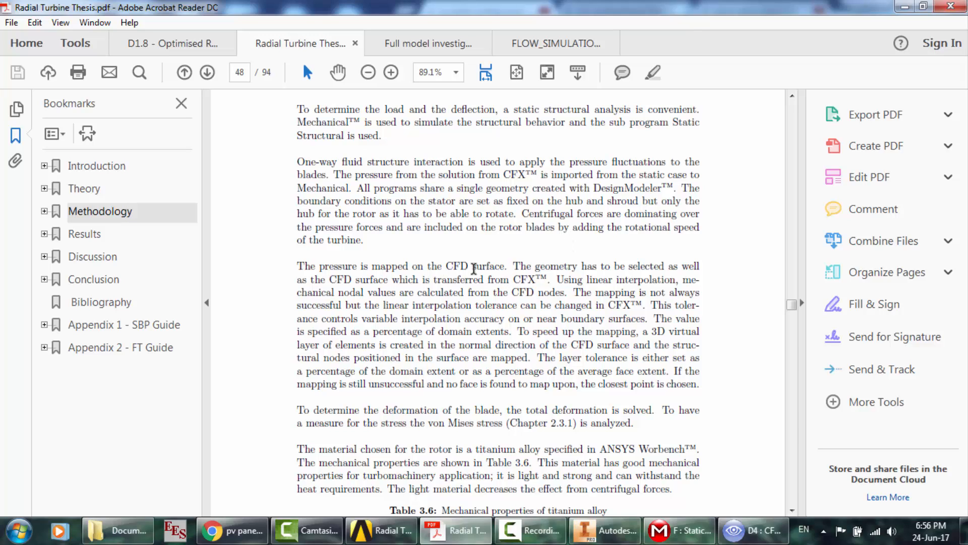
pyautogui.moveTo(376, 267); pyautogui.dragTo(593, 293)
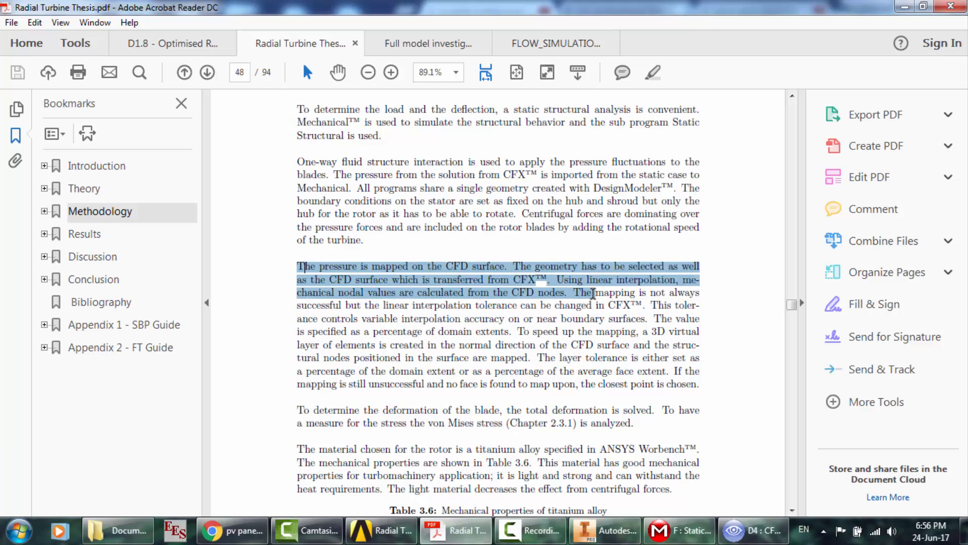
pyautogui.scroll(-1, 593, 293)
pyautogui.click(546, 278)
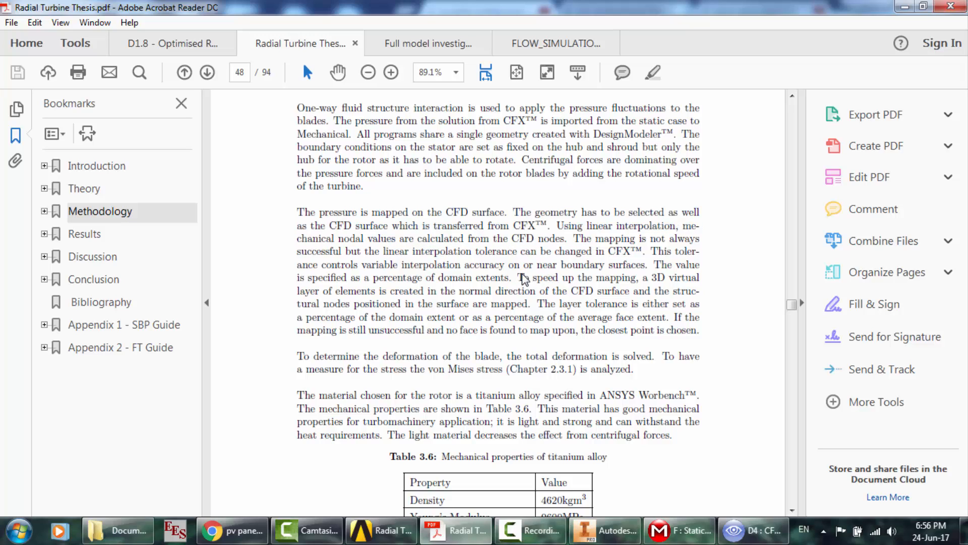
pyautogui.moveTo(520, 278); pyautogui.dragTo(676, 288)
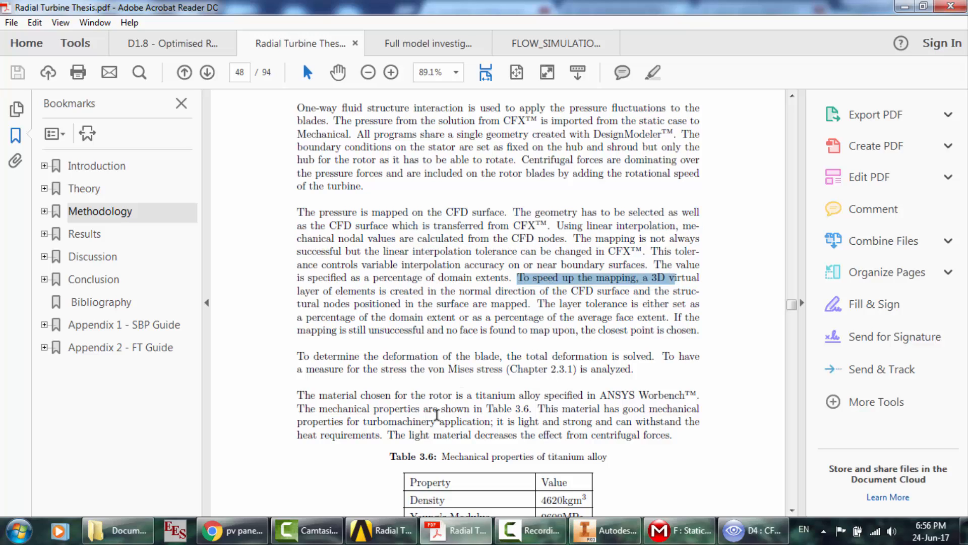
# - Switch to Chrome and look through the YouTube results for "ansys aero", including Aero-Mechanical Simulation of Turbomachinery Blading
pyautogui.click(243, 539)
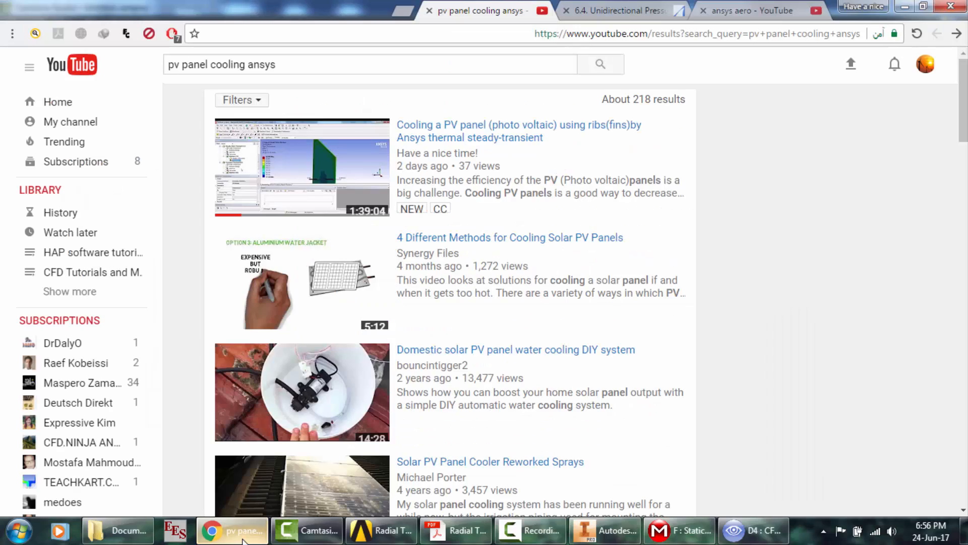
pyautogui.click(495, 63)
pyautogui.click(19, 530)
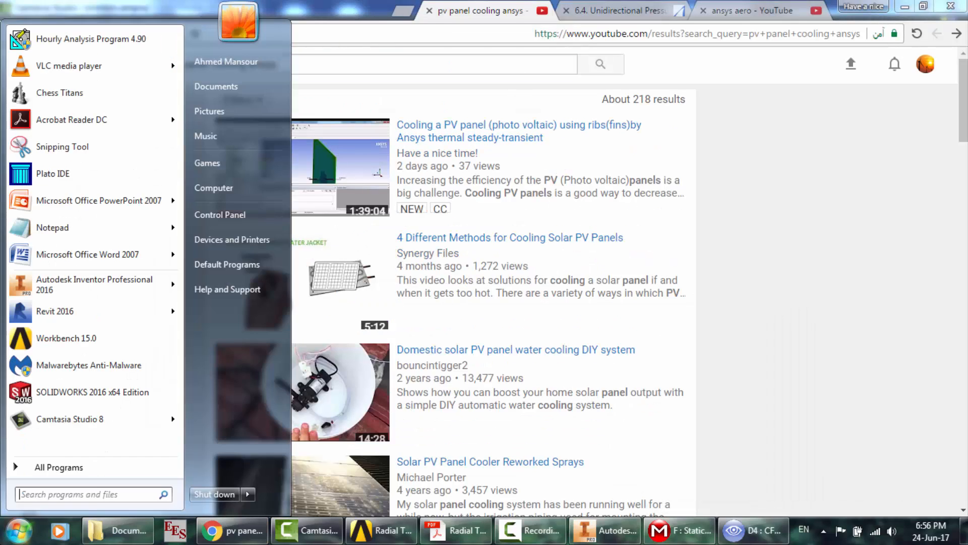
pyautogui.click(405, 70)
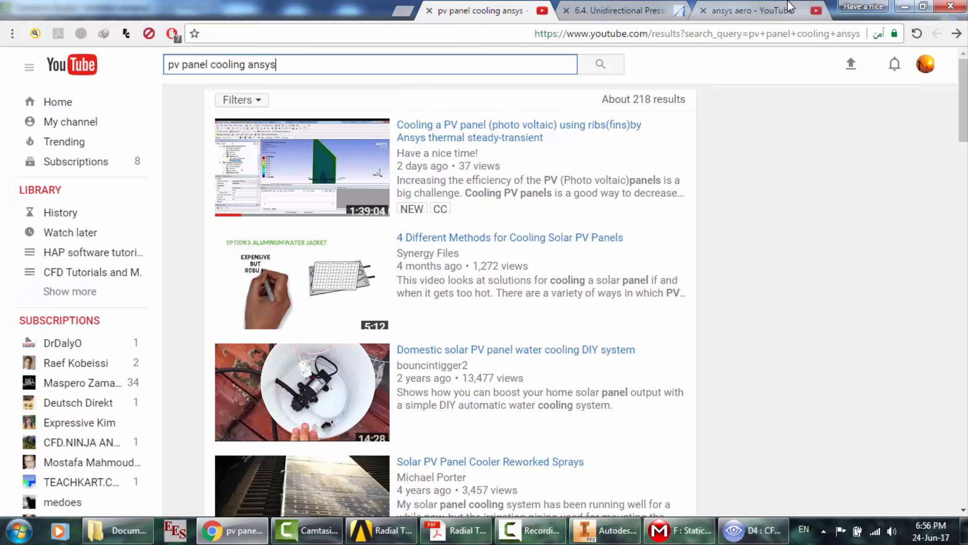
pyautogui.click(735, 8)
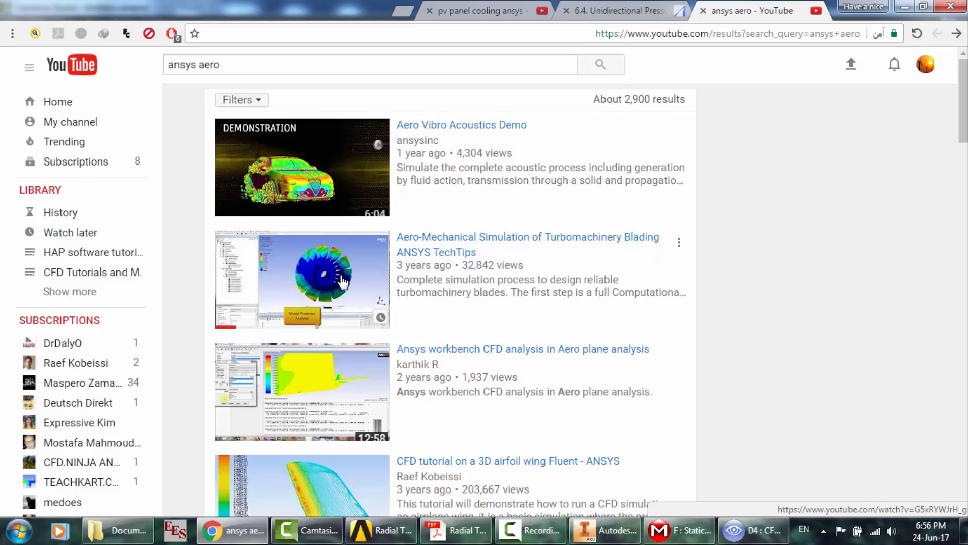
pyautogui.scroll(-2, 342, 281)
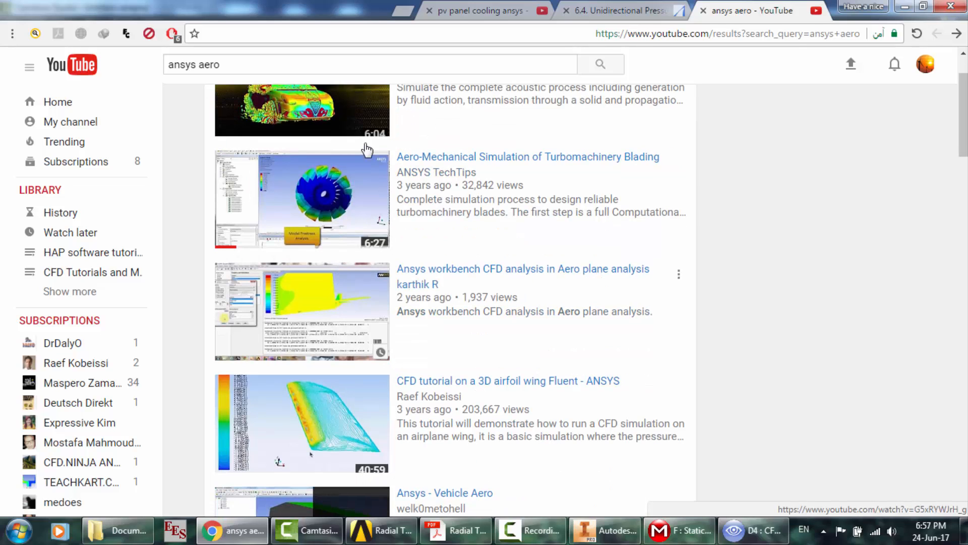
pyautogui.scroll(2, 373, 252)
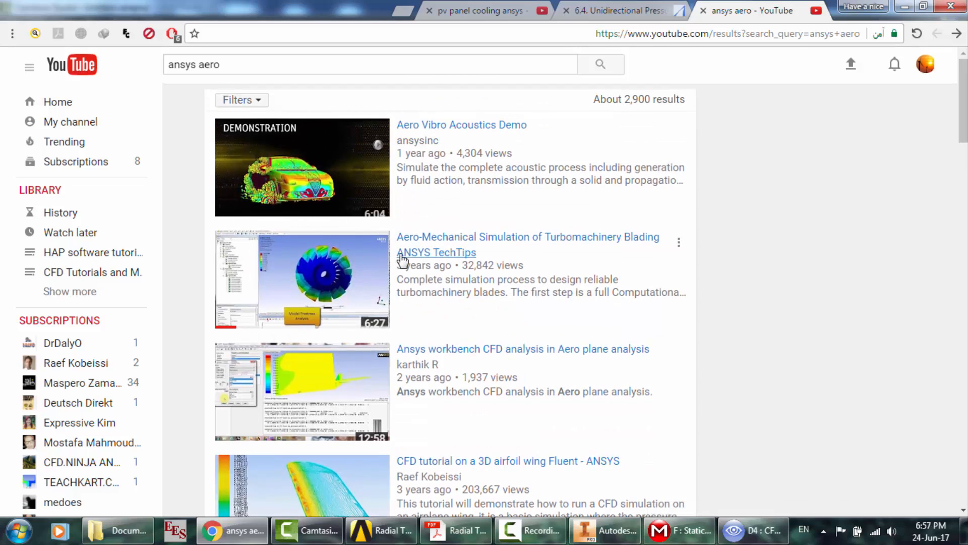
pyautogui.scroll(-1, 529, 247)
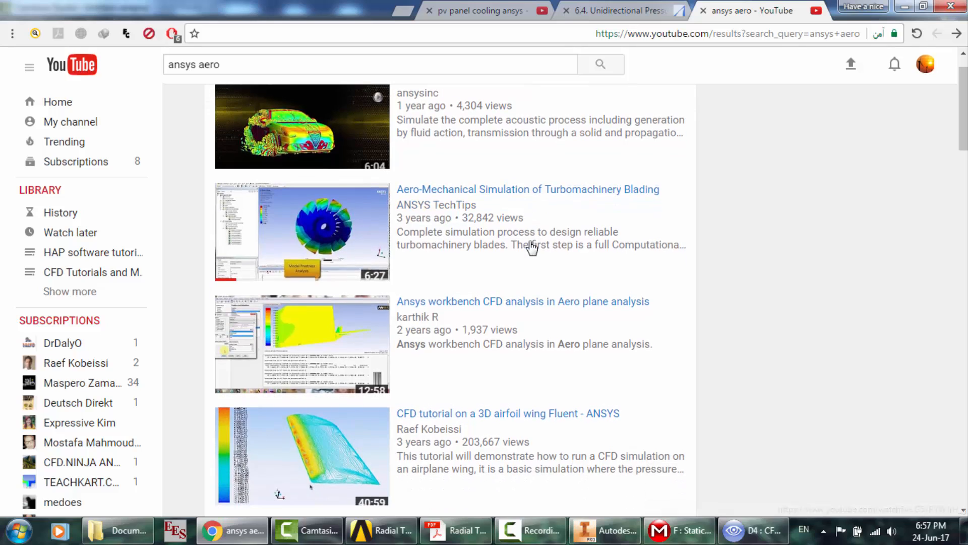
pyautogui.scroll(1, 387, 233)
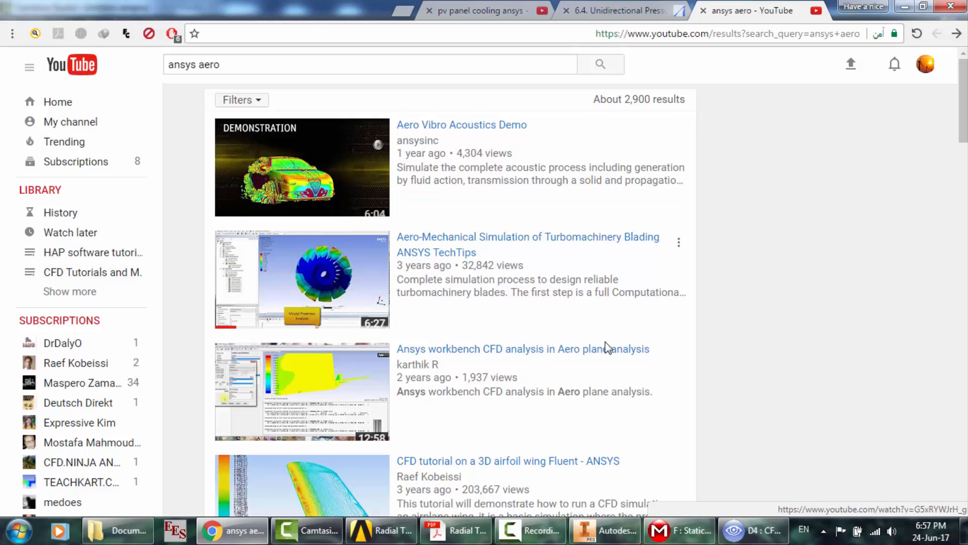
# - Return to ANSYS Mechanical and examine the Life contour over the whole rotor from several angles
pyautogui.click(678, 530)
pyautogui.moveTo(628, 216); pyautogui.dragTo(621, 191)
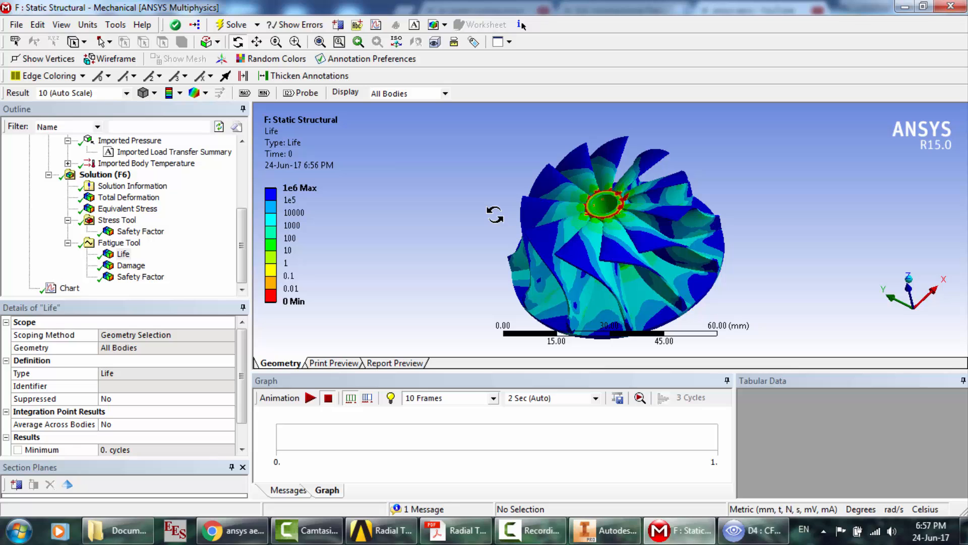
pyautogui.moveTo(519, 215); pyautogui.dragTo(537, 207)
pyautogui.scroll(3, 537, 207)
pyautogui.moveTo(614, 191); pyautogui.dragTo(605, 195)
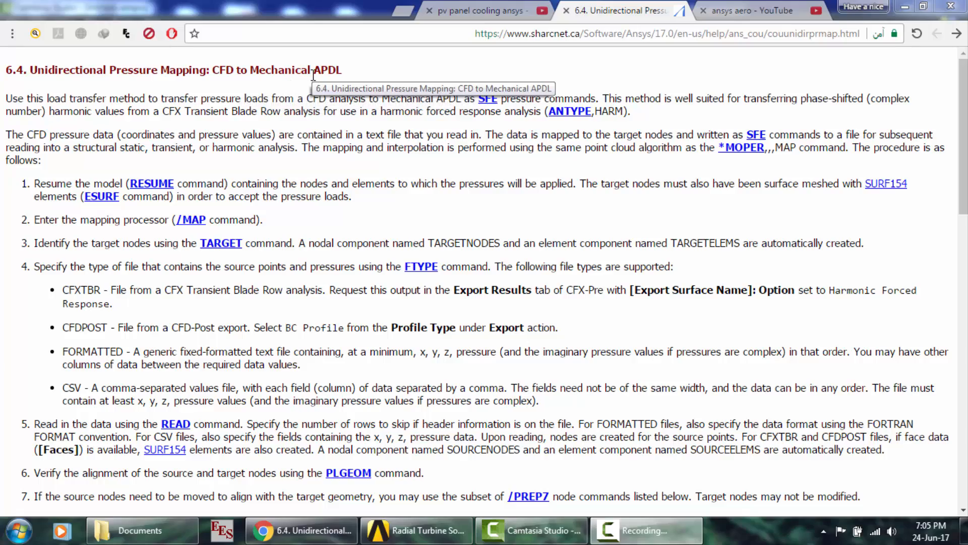
# - Read the "6.4. Unidirectional Pressure Mapping: CFD to Mechanical APDL" help page in Chrome, and go back to the "mapping pressure cfd surface" Google results
pyautogui.scroll(-10, 313, 75)
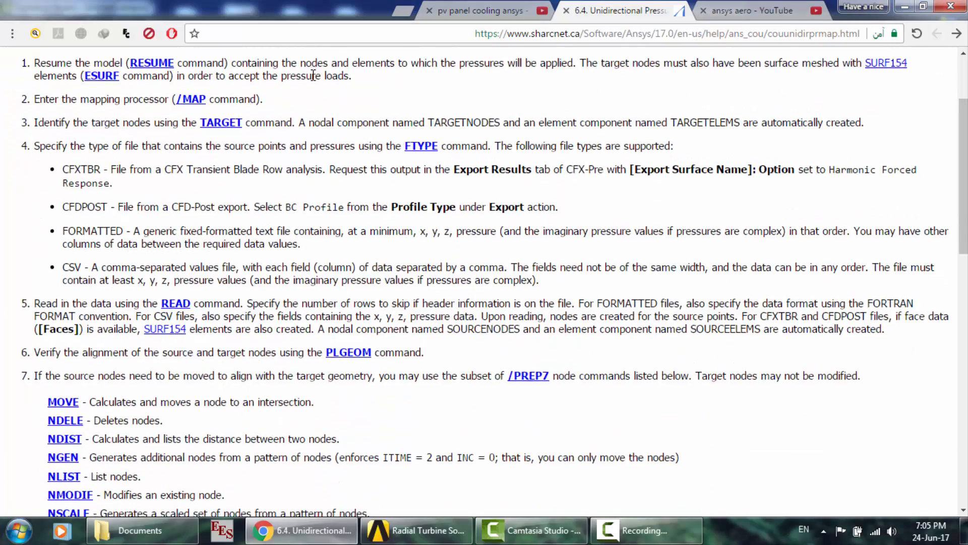
pyautogui.scroll(-6, 313, 75)
pyautogui.scroll(16, 313, 75)
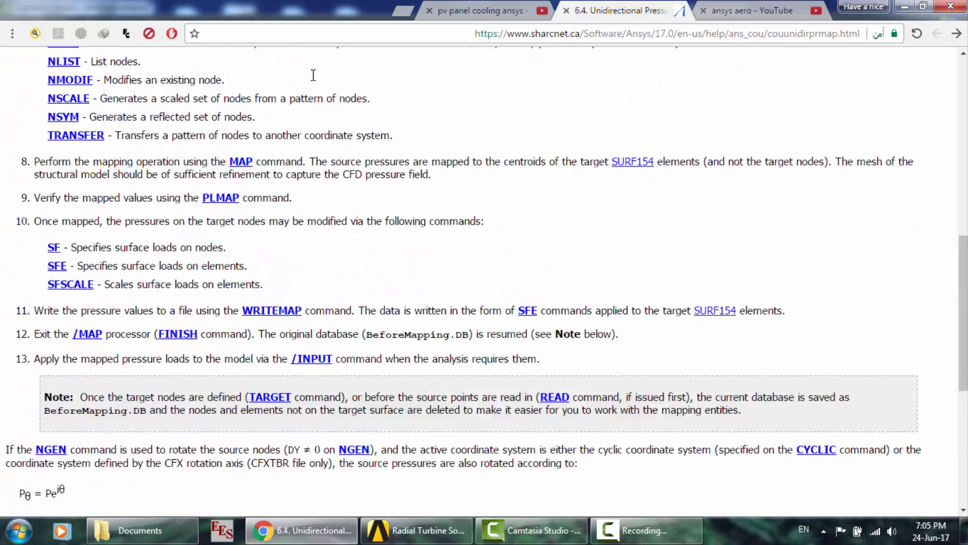
pyautogui.click(957, 33)
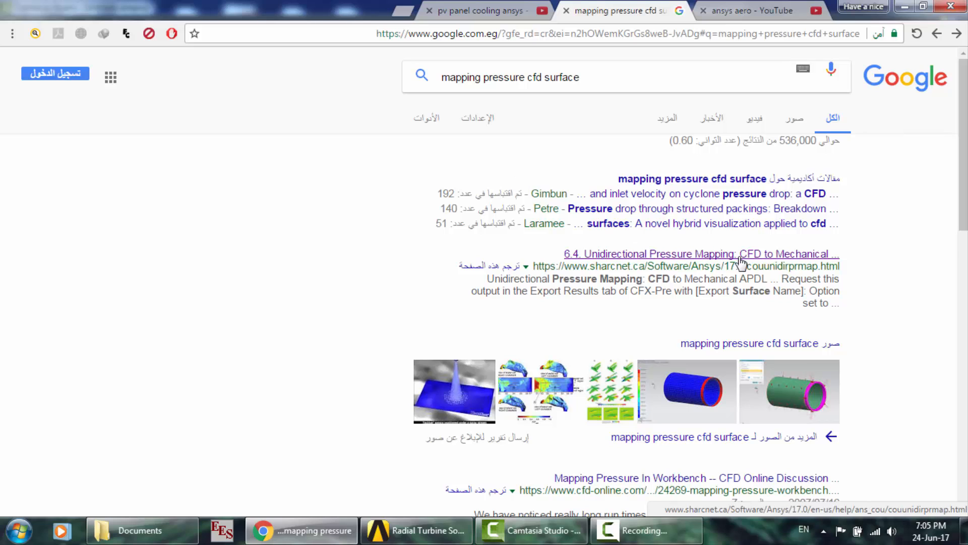
pyautogui.scroll(-1, 740, 258)
pyautogui.scroll(-2, 740, 263)
pyautogui.scroll(3, 742, 260)
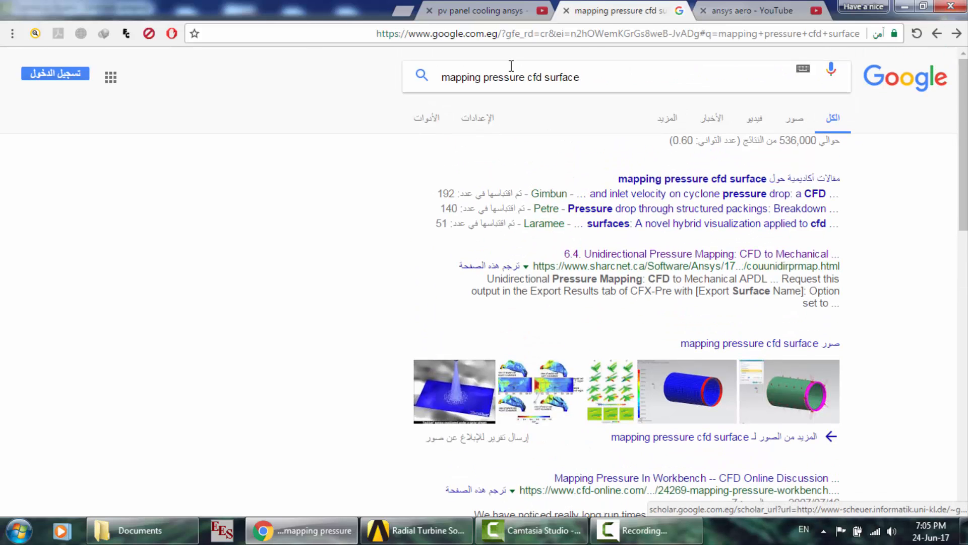
# - Switch back to ANSYS Mechanical, bring the start of the model outline into view and inspect the rotor's Life contour from the side
pyautogui.click(651, 530)
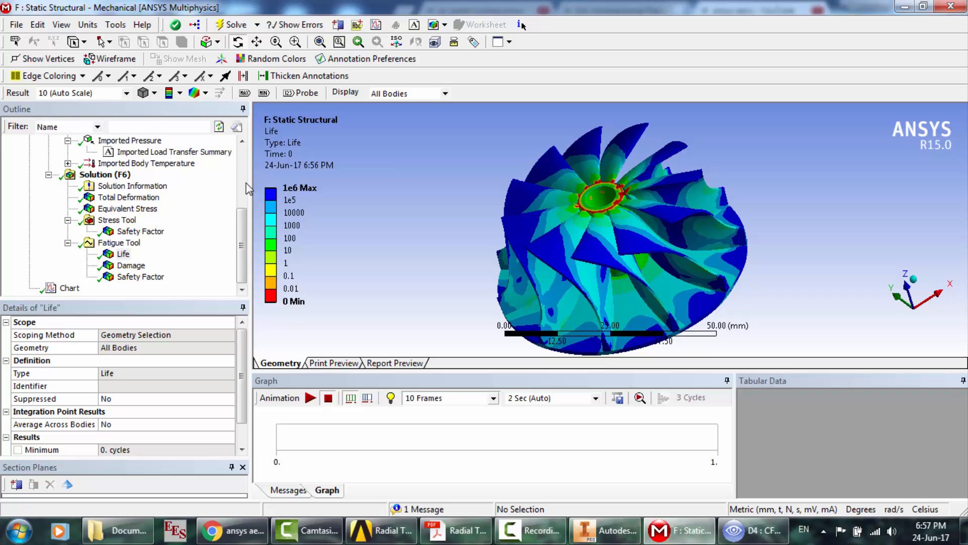
pyautogui.click(243, 185)
pyautogui.moveTo(674, 225); pyautogui.dragTo(557, 220)
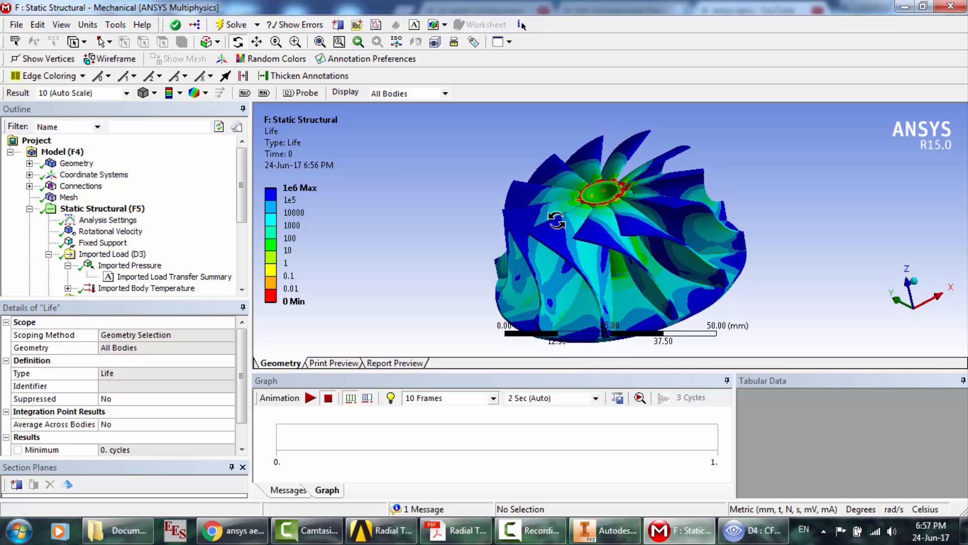